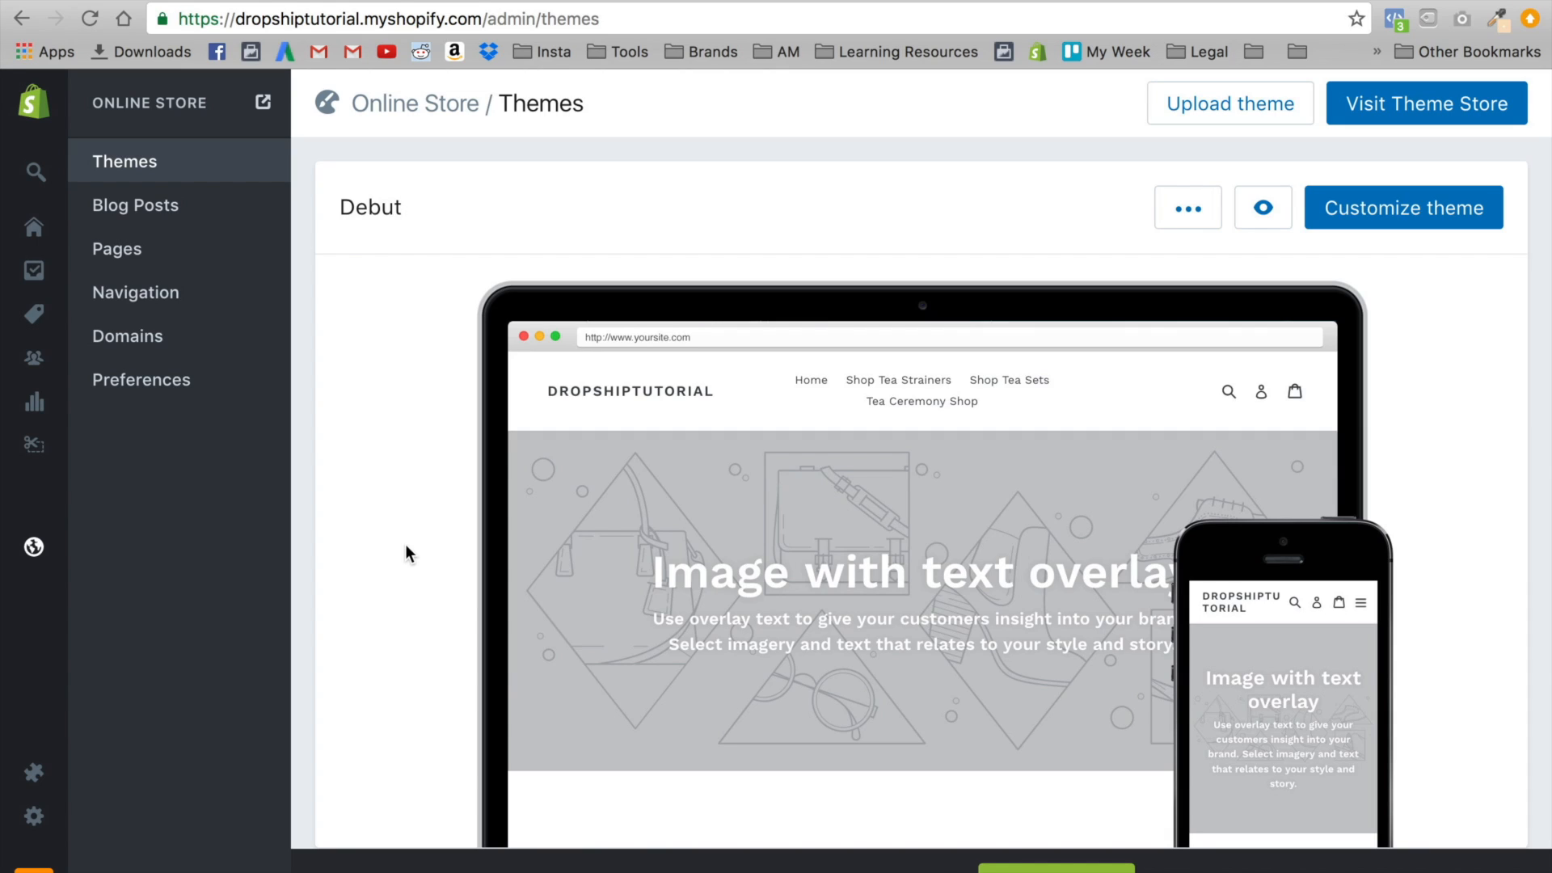
# Open the store's product list and review the titles of the listed products
pyautogui.click(34, 314)
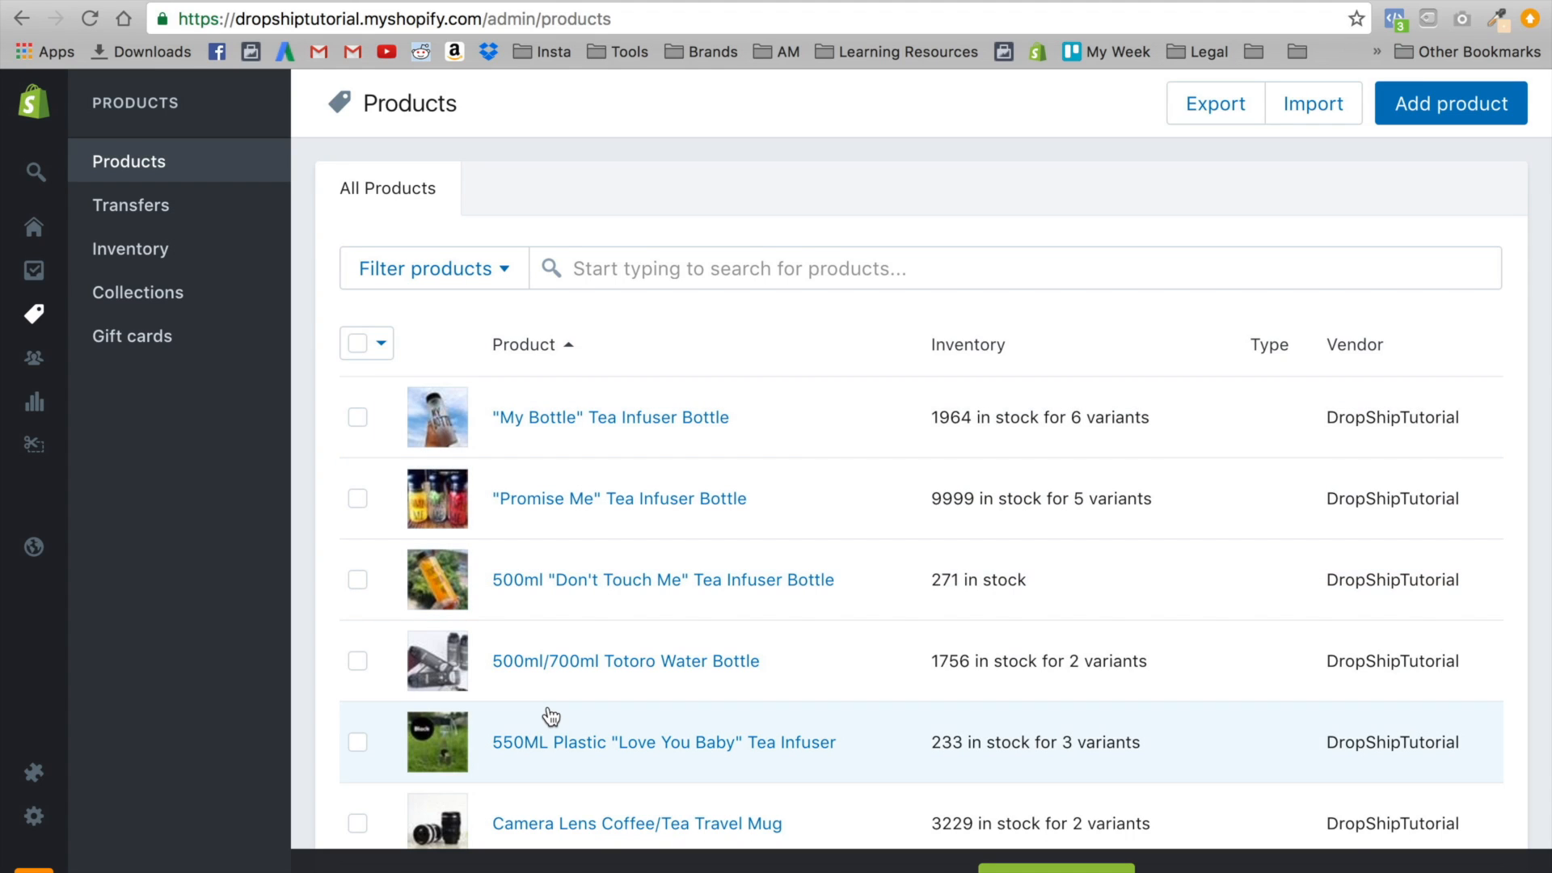
pyautogui.scroll(-1, 558, 695)
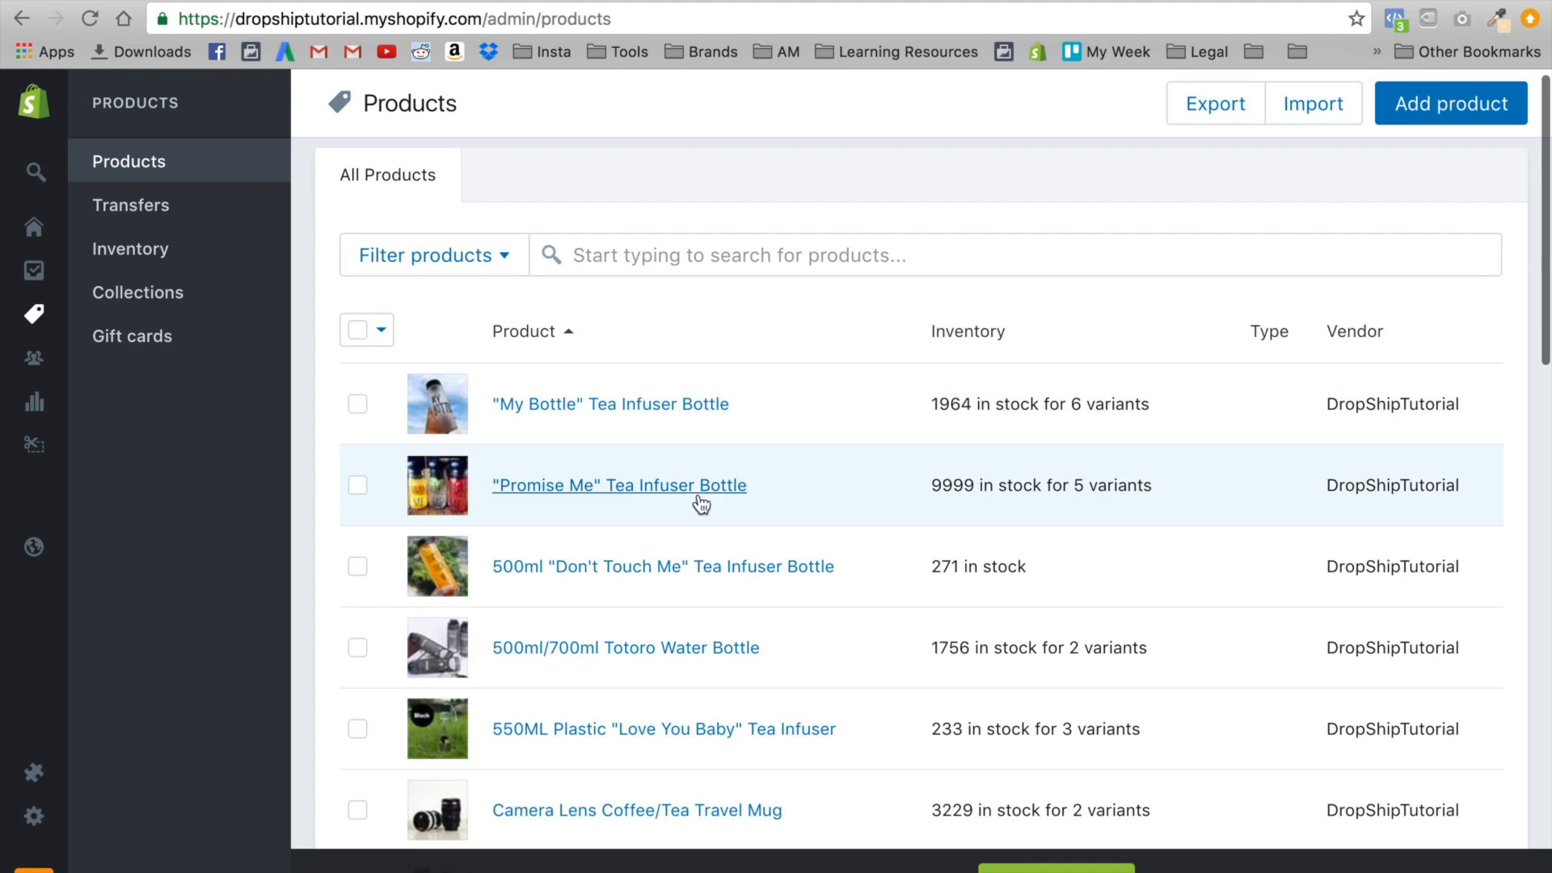
pyautogui.scroll(-2, 762, 526)
pyautogui.scroll(-2, 765, 522)
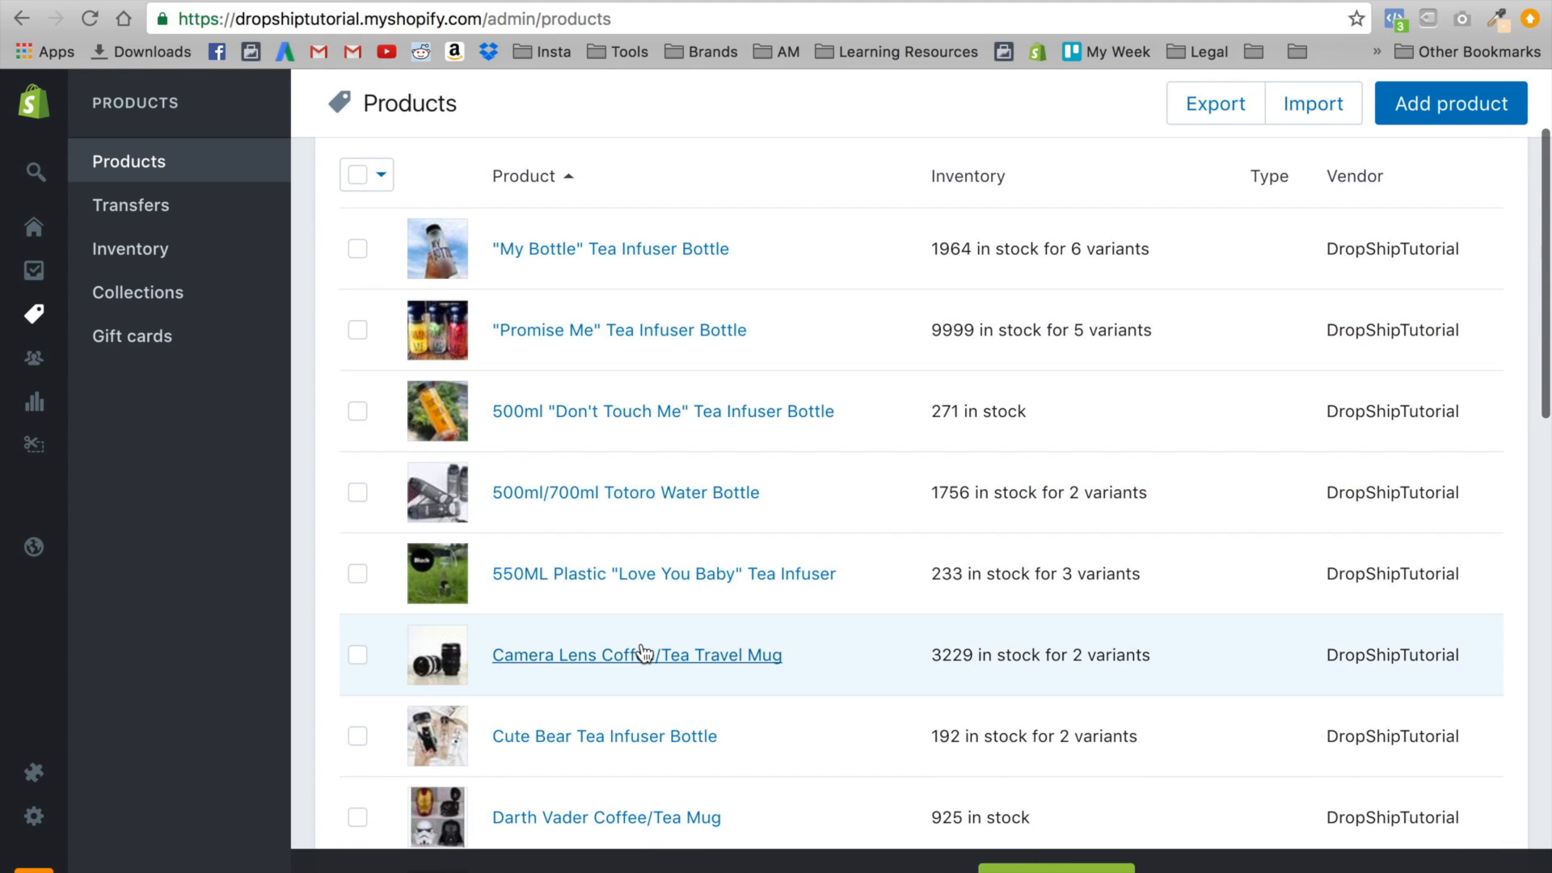
pyautogui.scroll(-1, 647, 647)
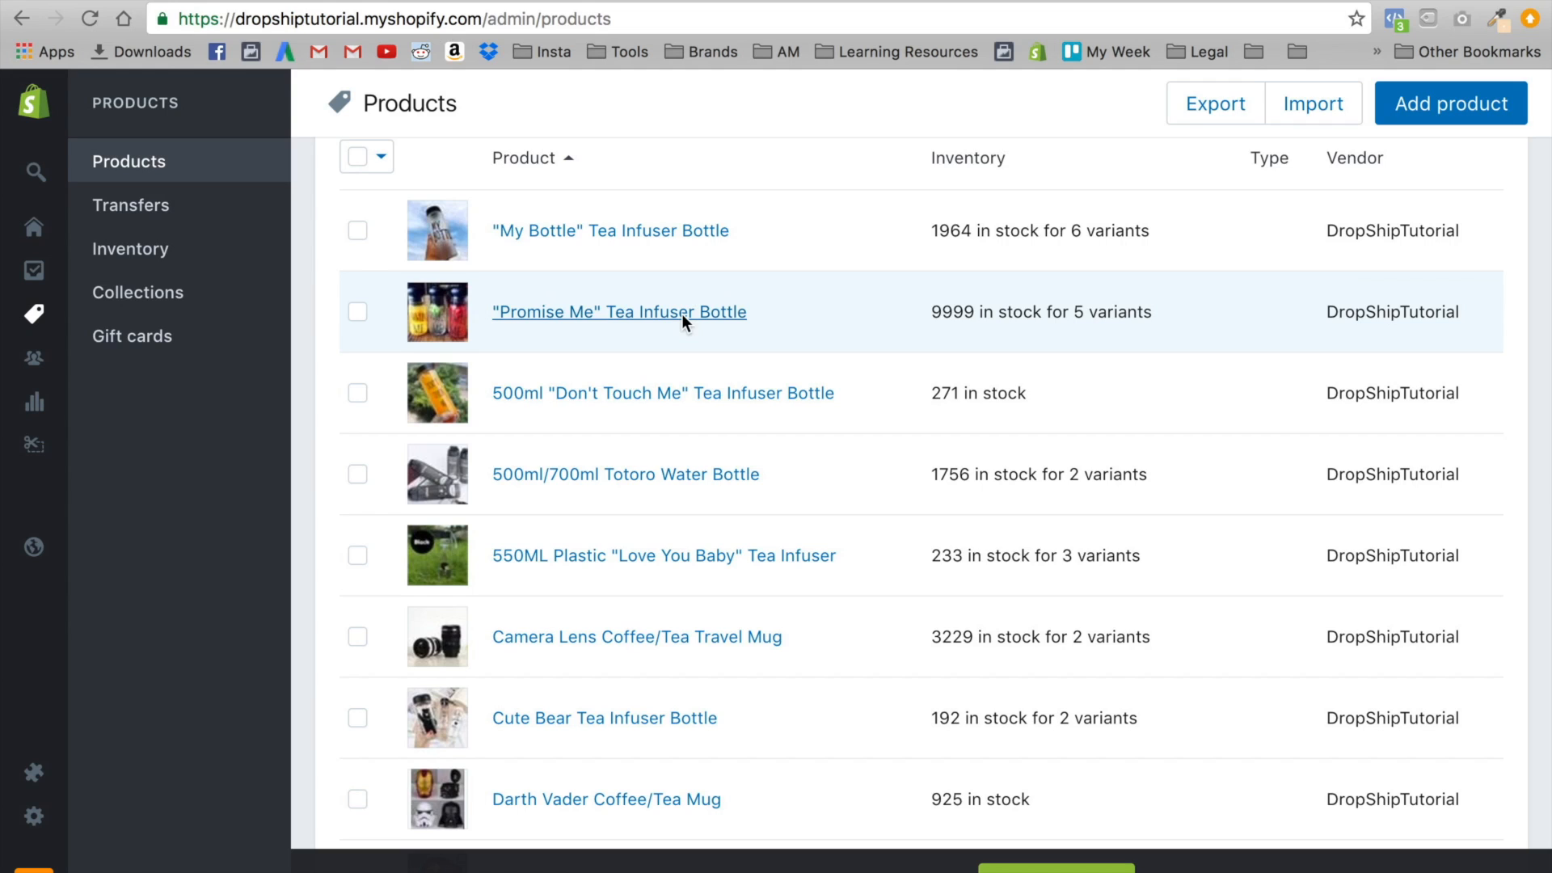
pyautogui.scroll(-3, 765, 756)
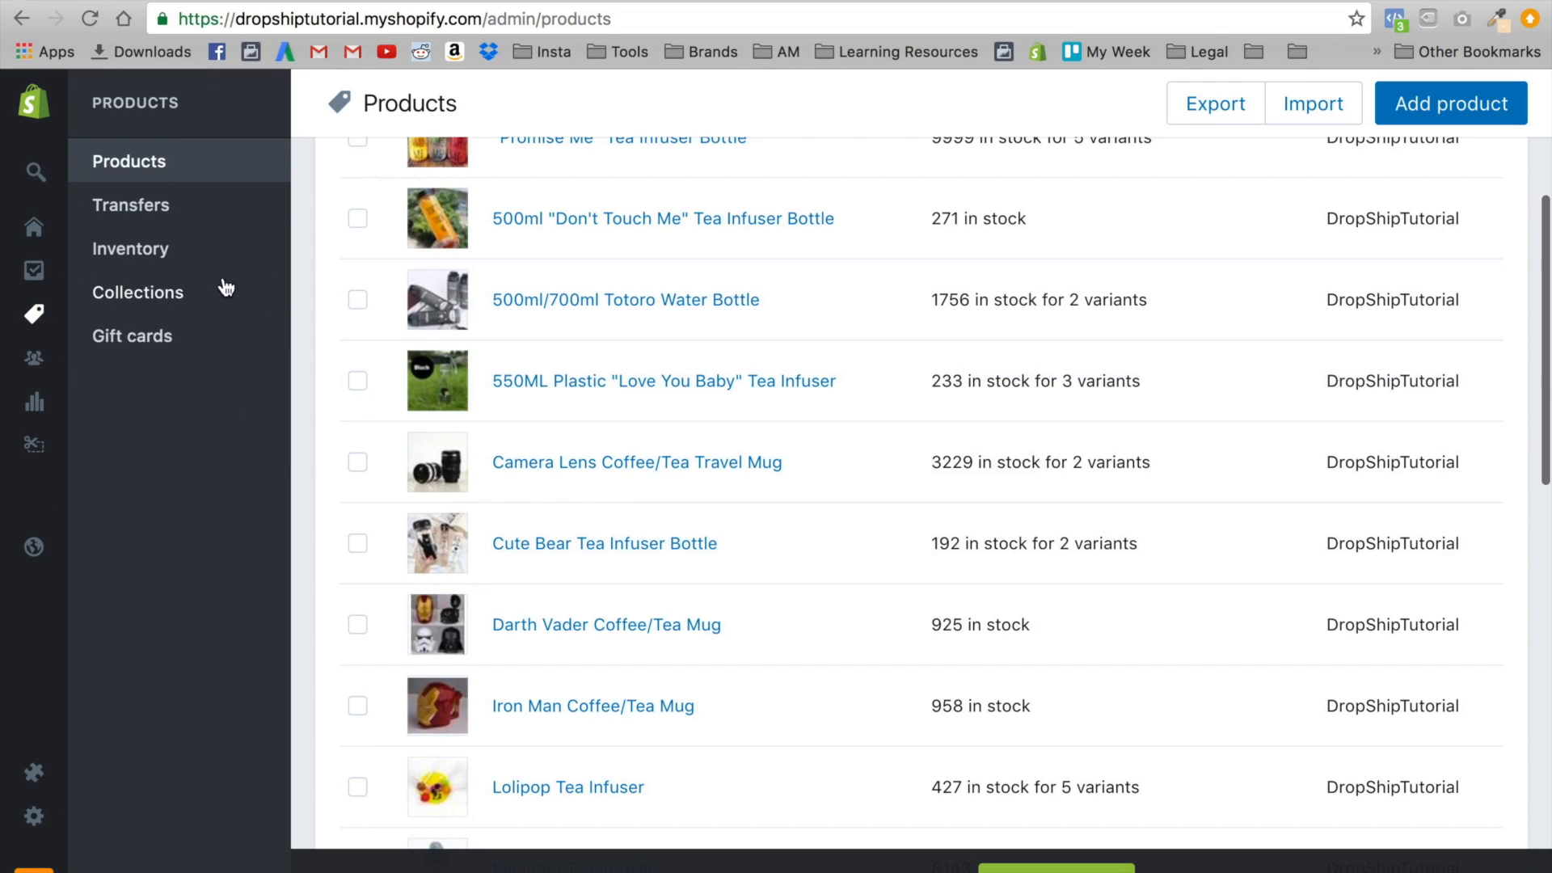
# Open the Tea Strainers collection and compare its conditions with the titles in the product list
pyautogui.click(156, 289)
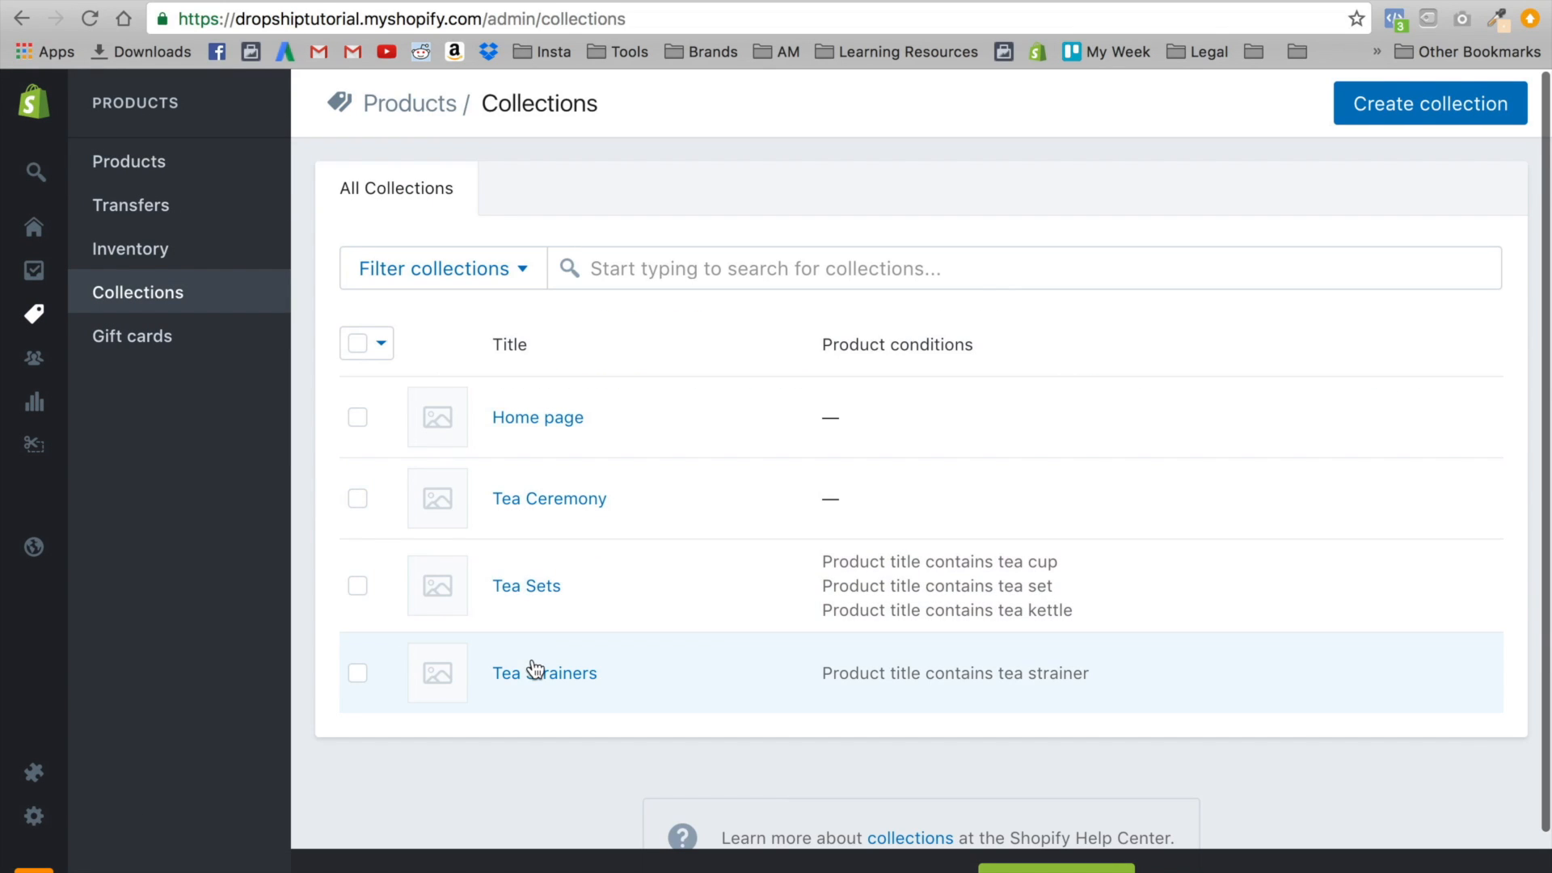
pyautogui.click(532, 674)
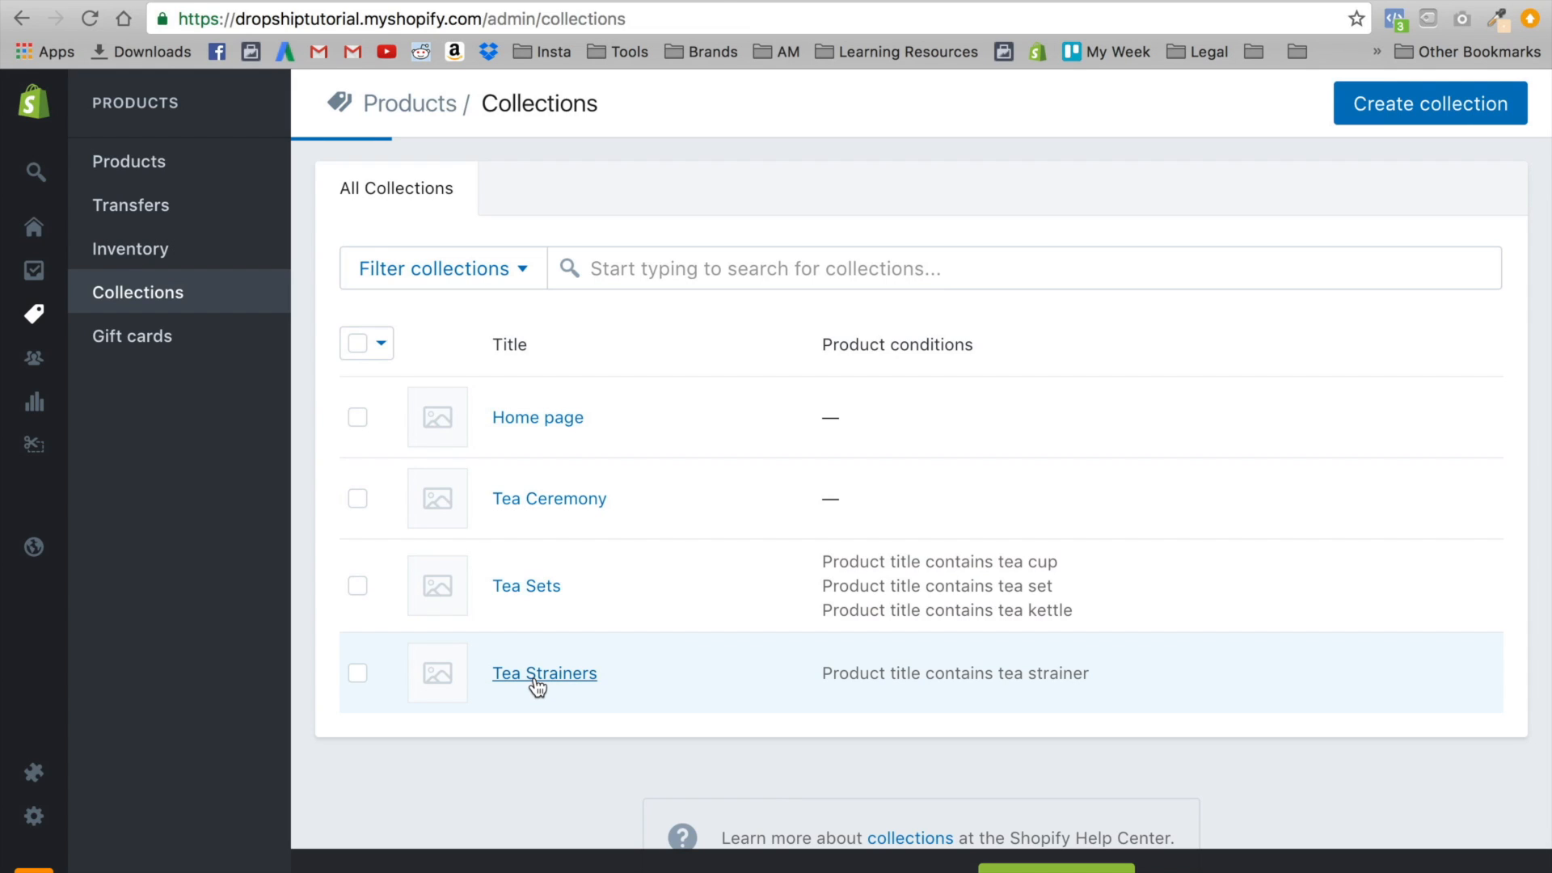
pyautogui.scroll(-10, 627, 267)
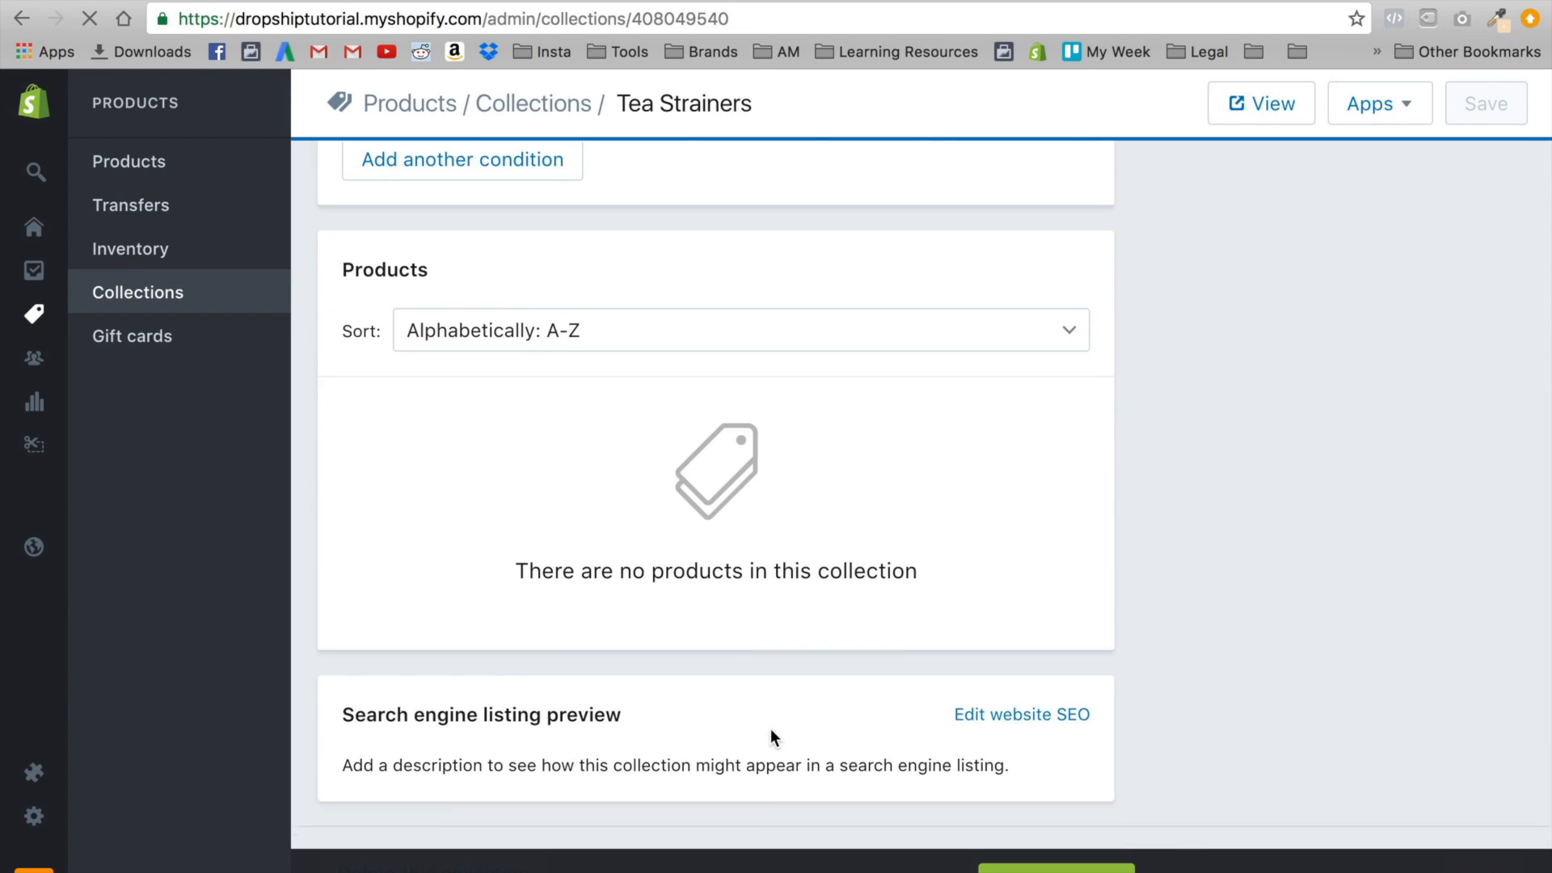
pyautogui.scroll(-2, 598, 401)
pyautogui.scroll(5, 602, 402)
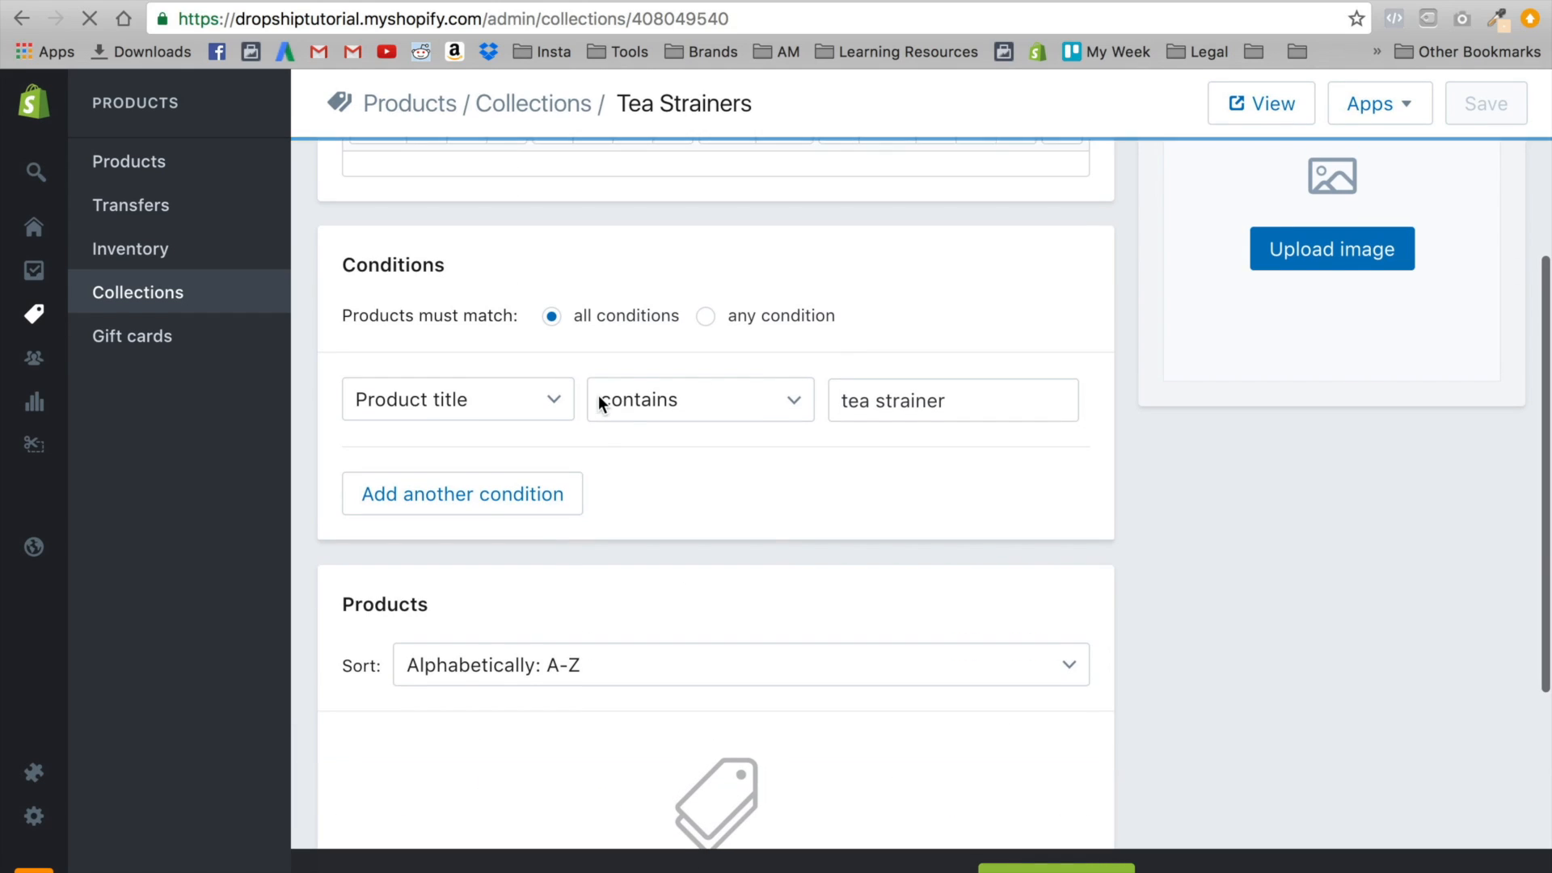
pyautogui.scroll(2, 997, 678)
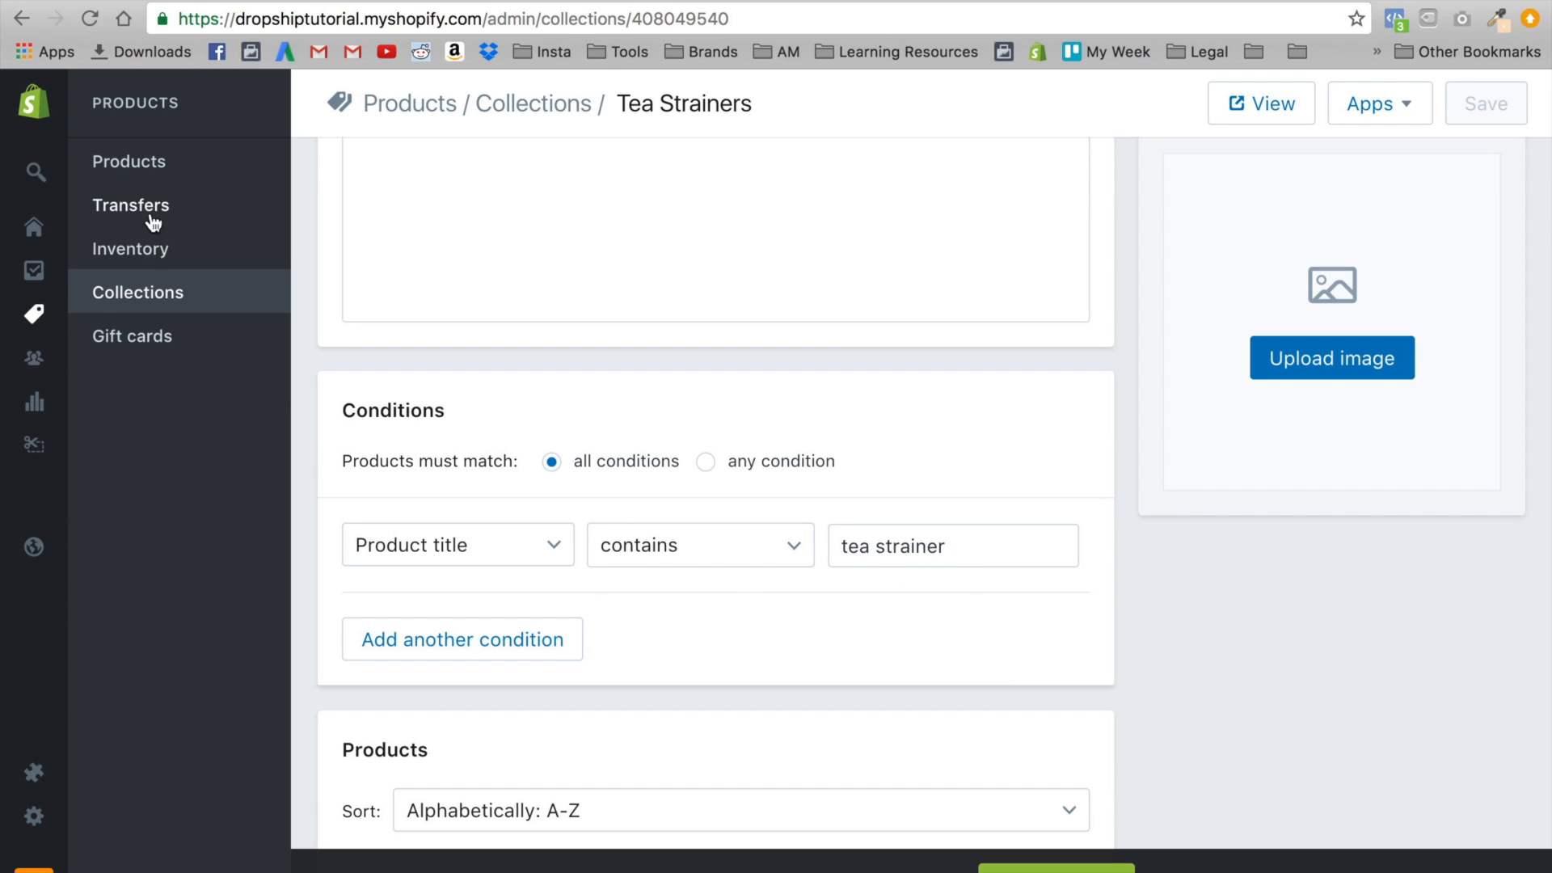
pyautogui.click(479, 2)
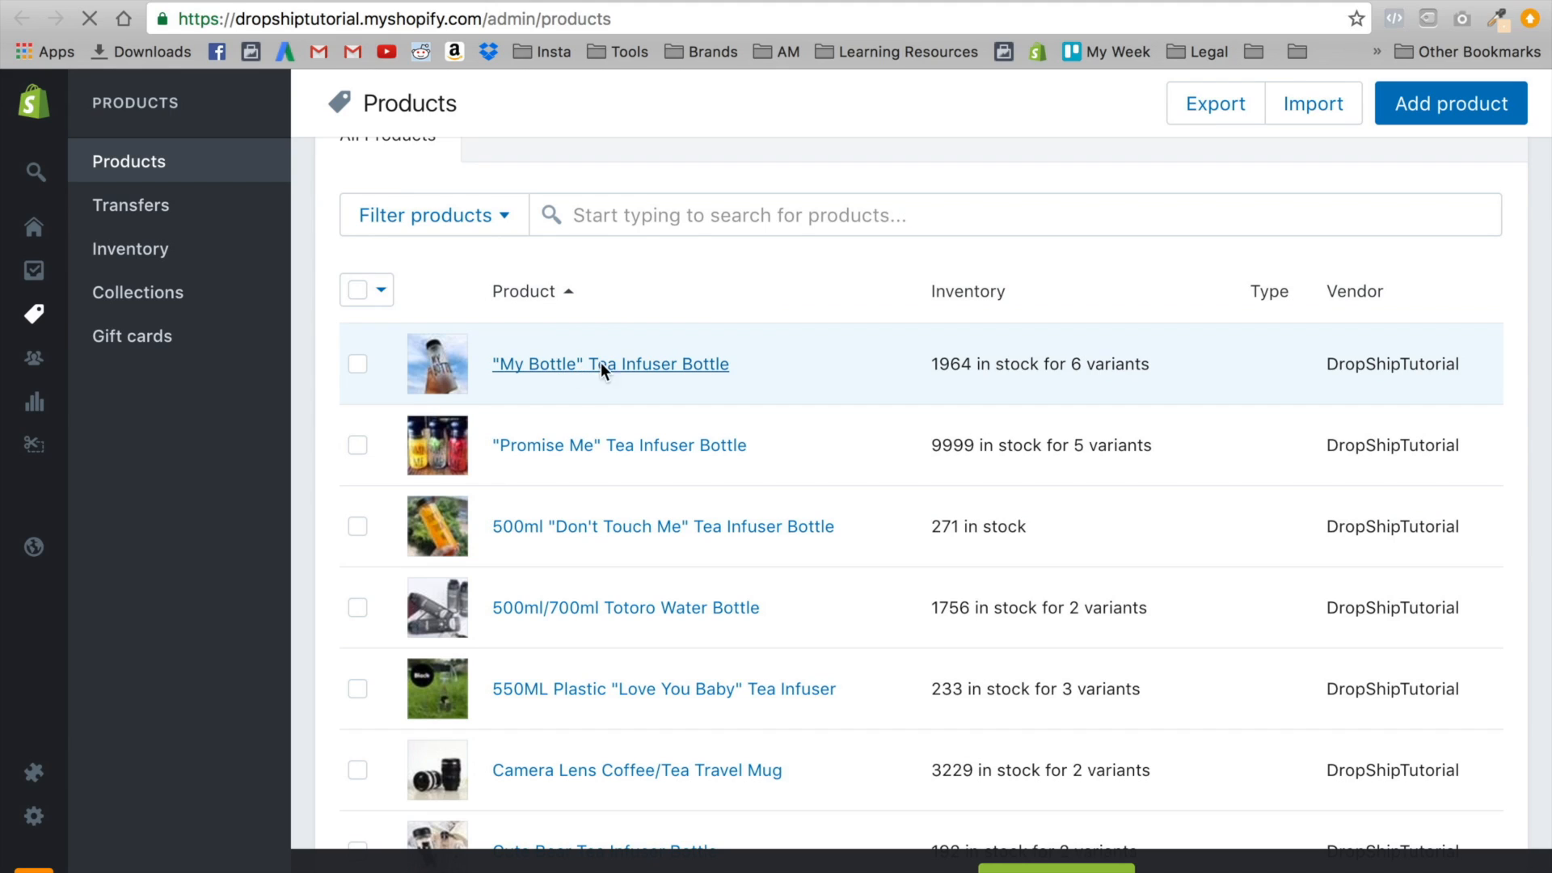
pyautogui.click(355, 2)
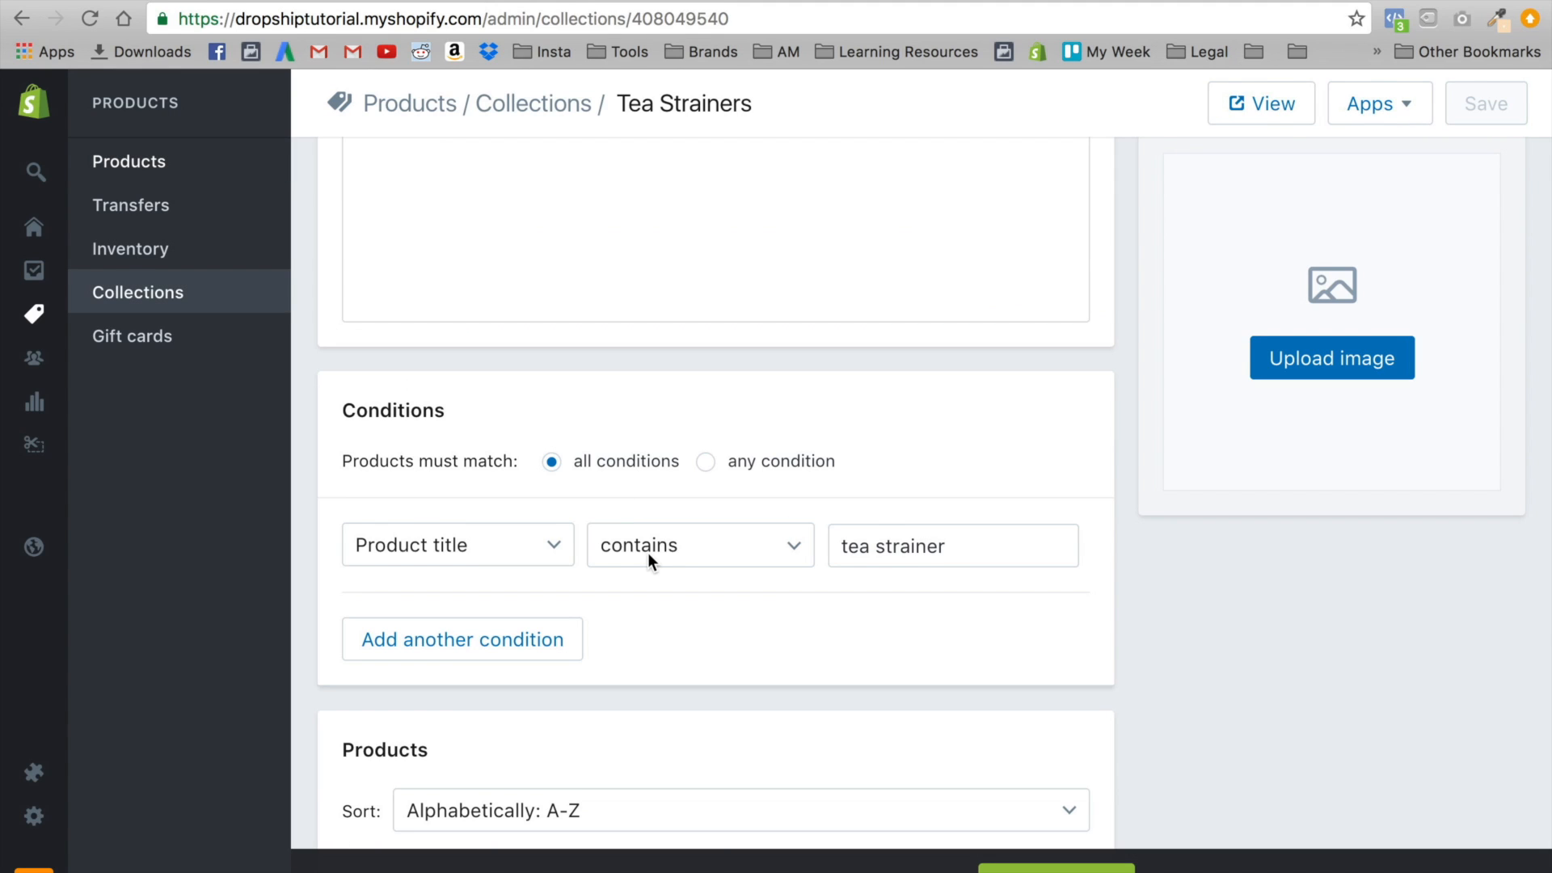
pyautogui.scroll(-1, 649, 558)
pyautogui.click(570, 613)
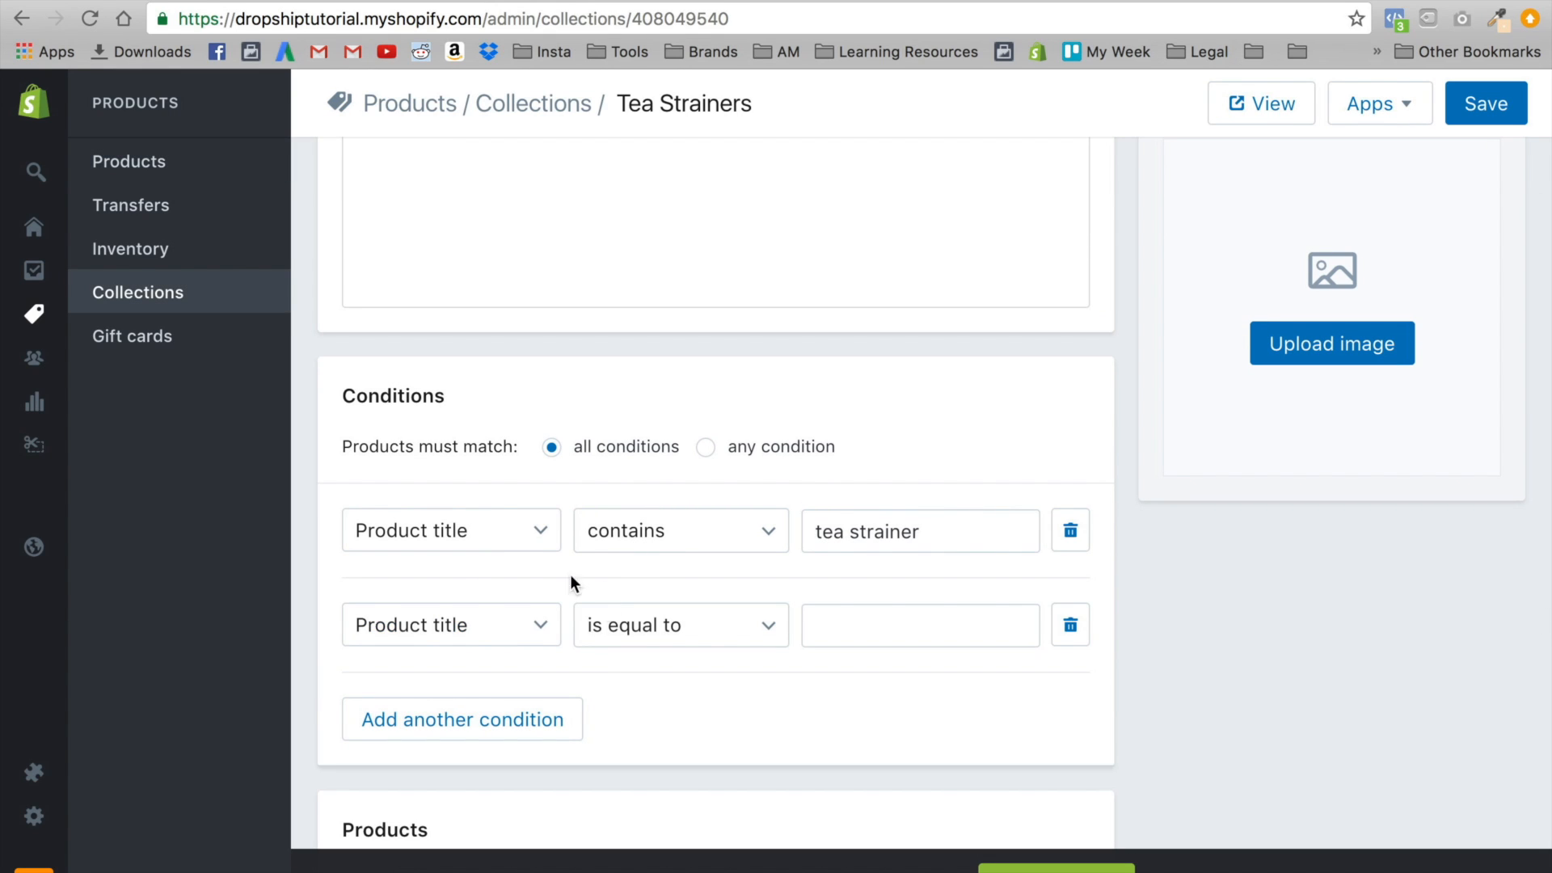
pyautogui.click(693, 624)
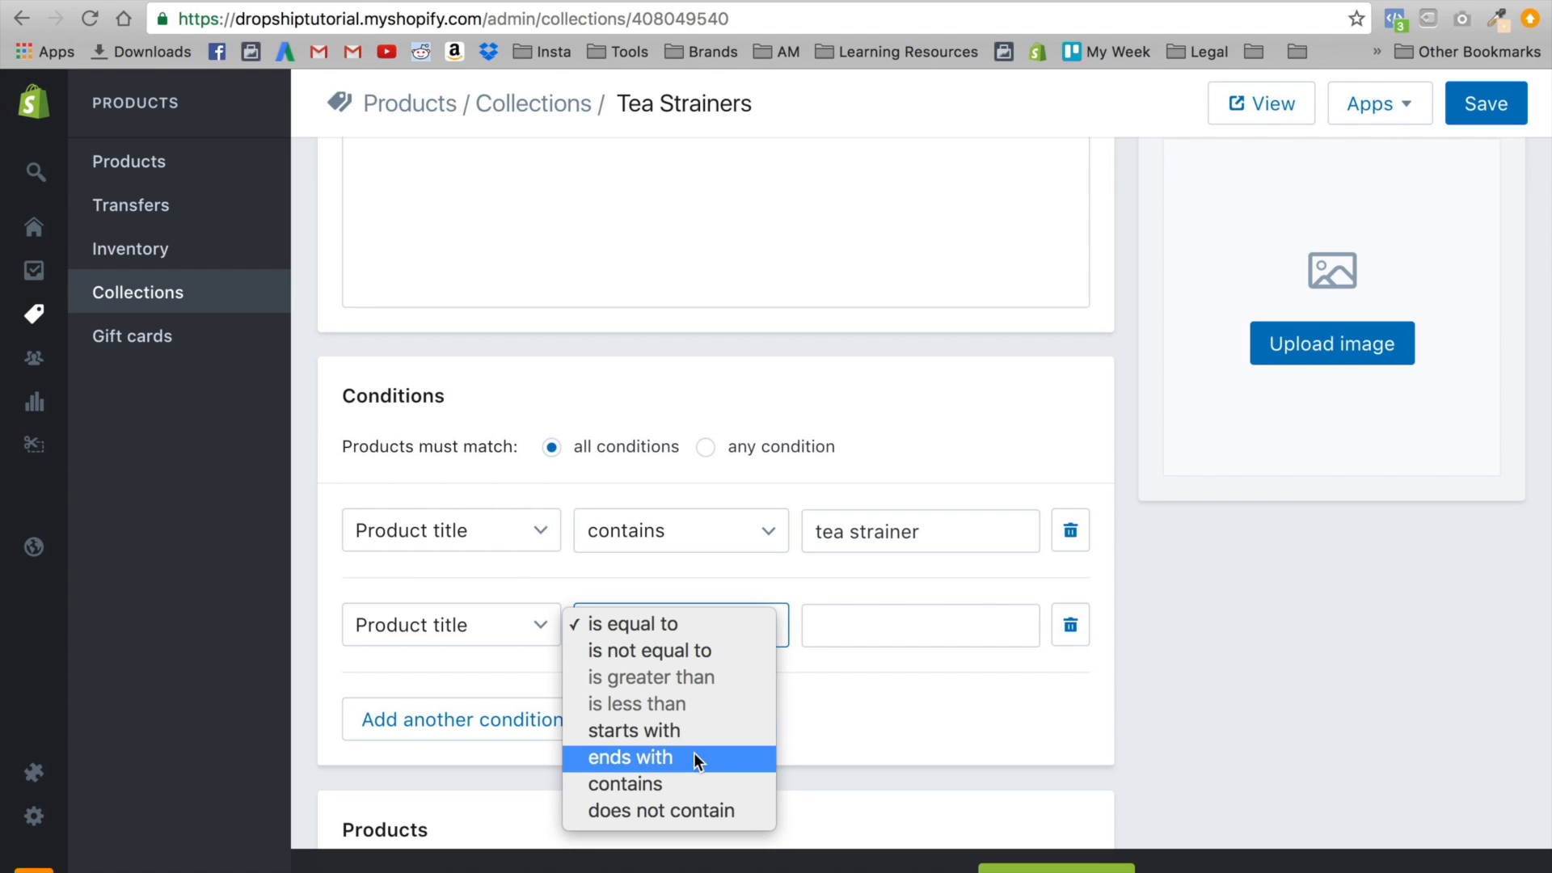
pyautogui.click(685, 783)
pyautogui.click(908, 619)
pyautogui.write('tea infu')
pyautogui.press('BackSpace')
pyautogui.write('infuse')
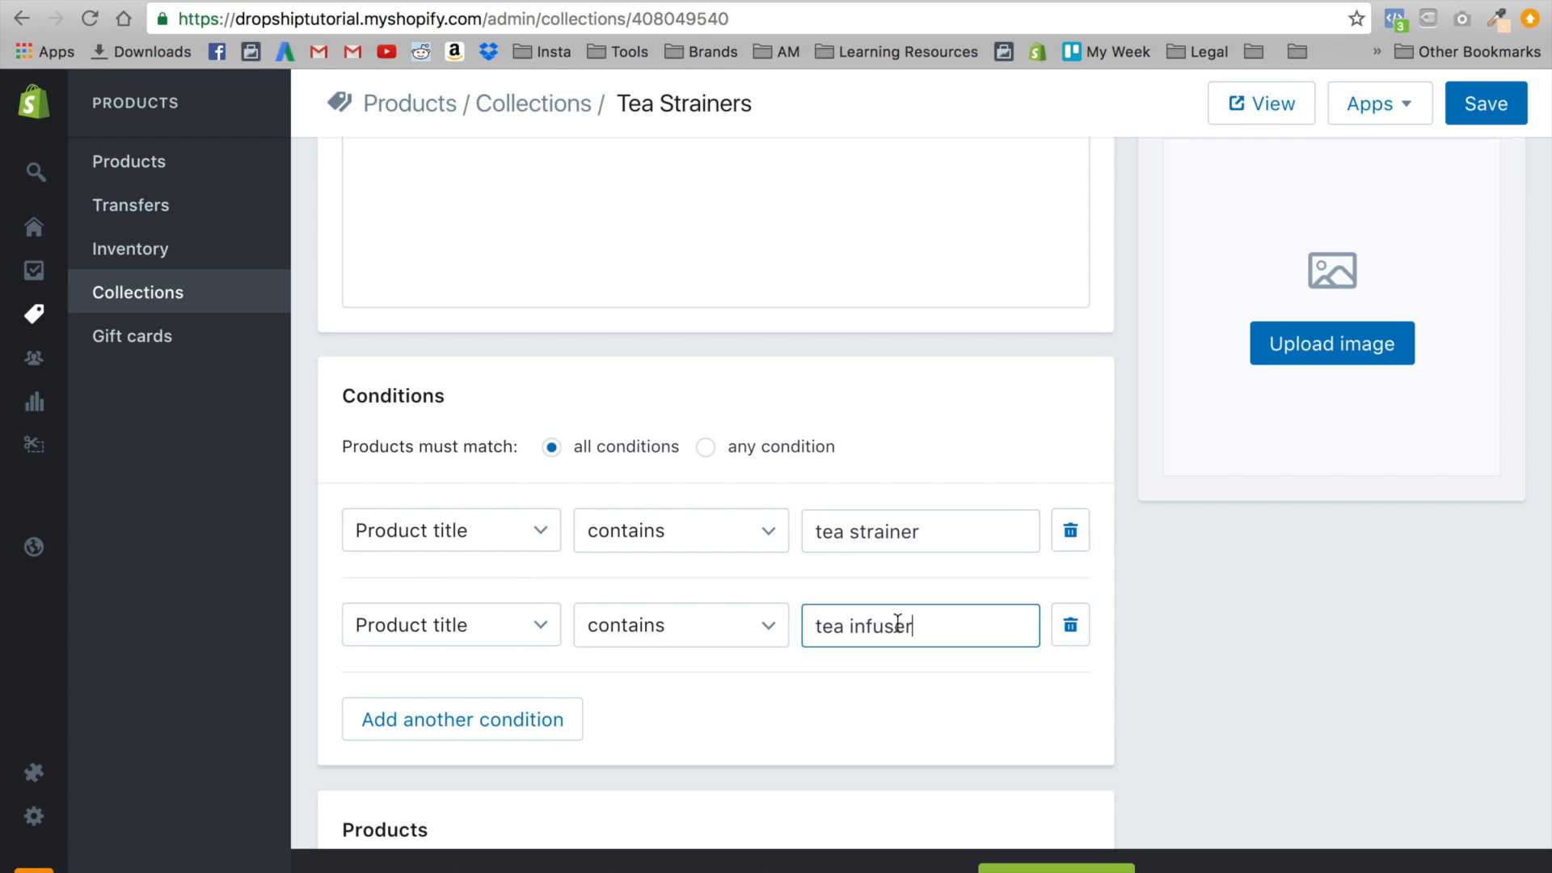
pyautogui.scroll(3, 1026, 459)
pyautogui.scroll(-6, 1025, 459)
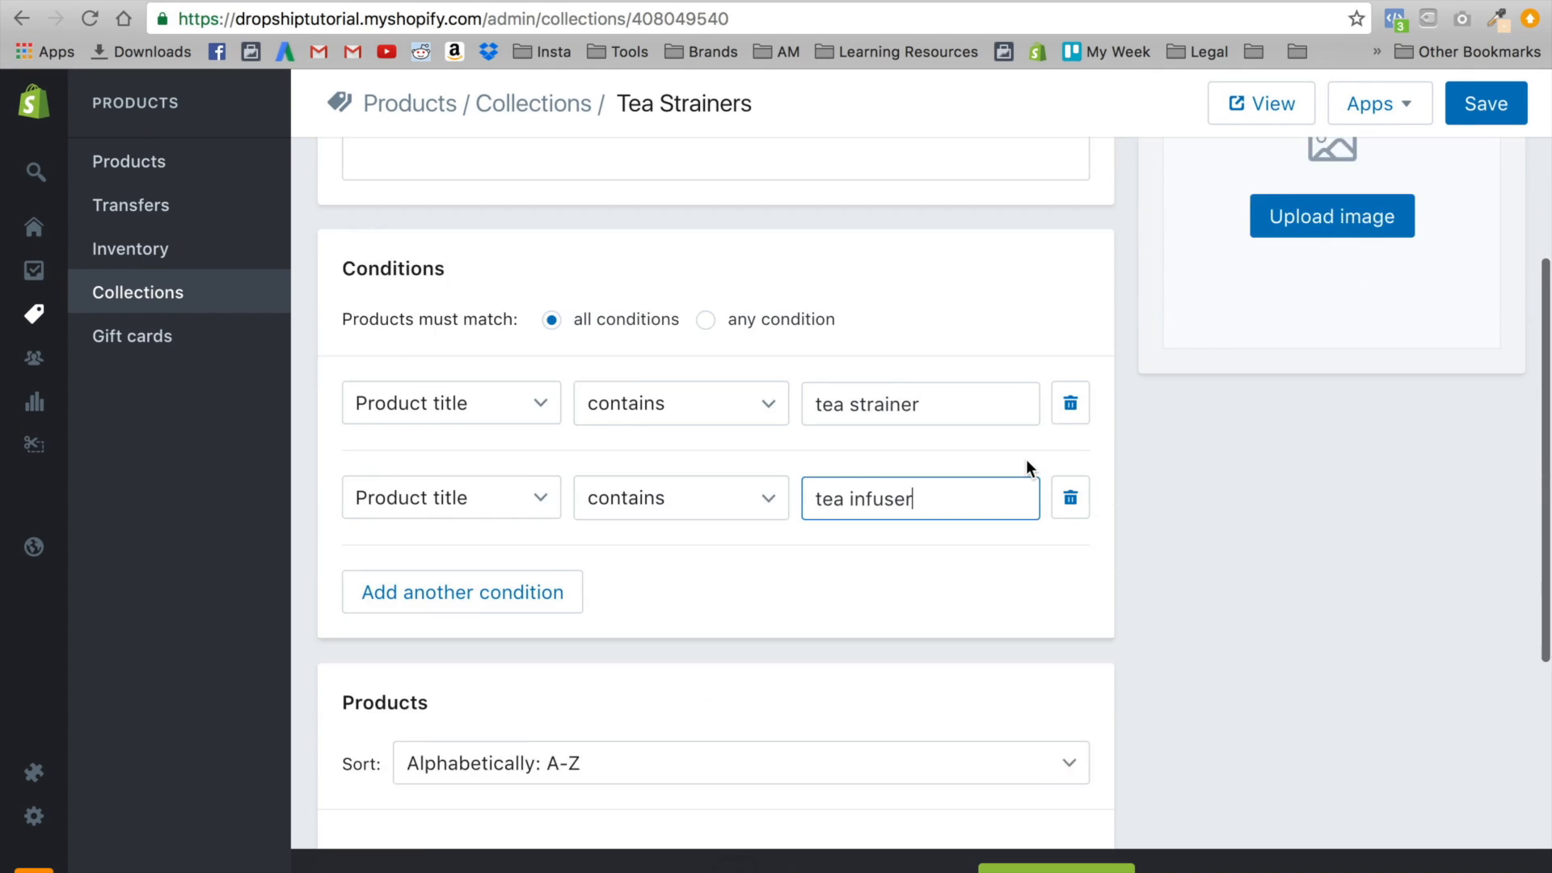
pyautogui.scroll(1, 566, 323)
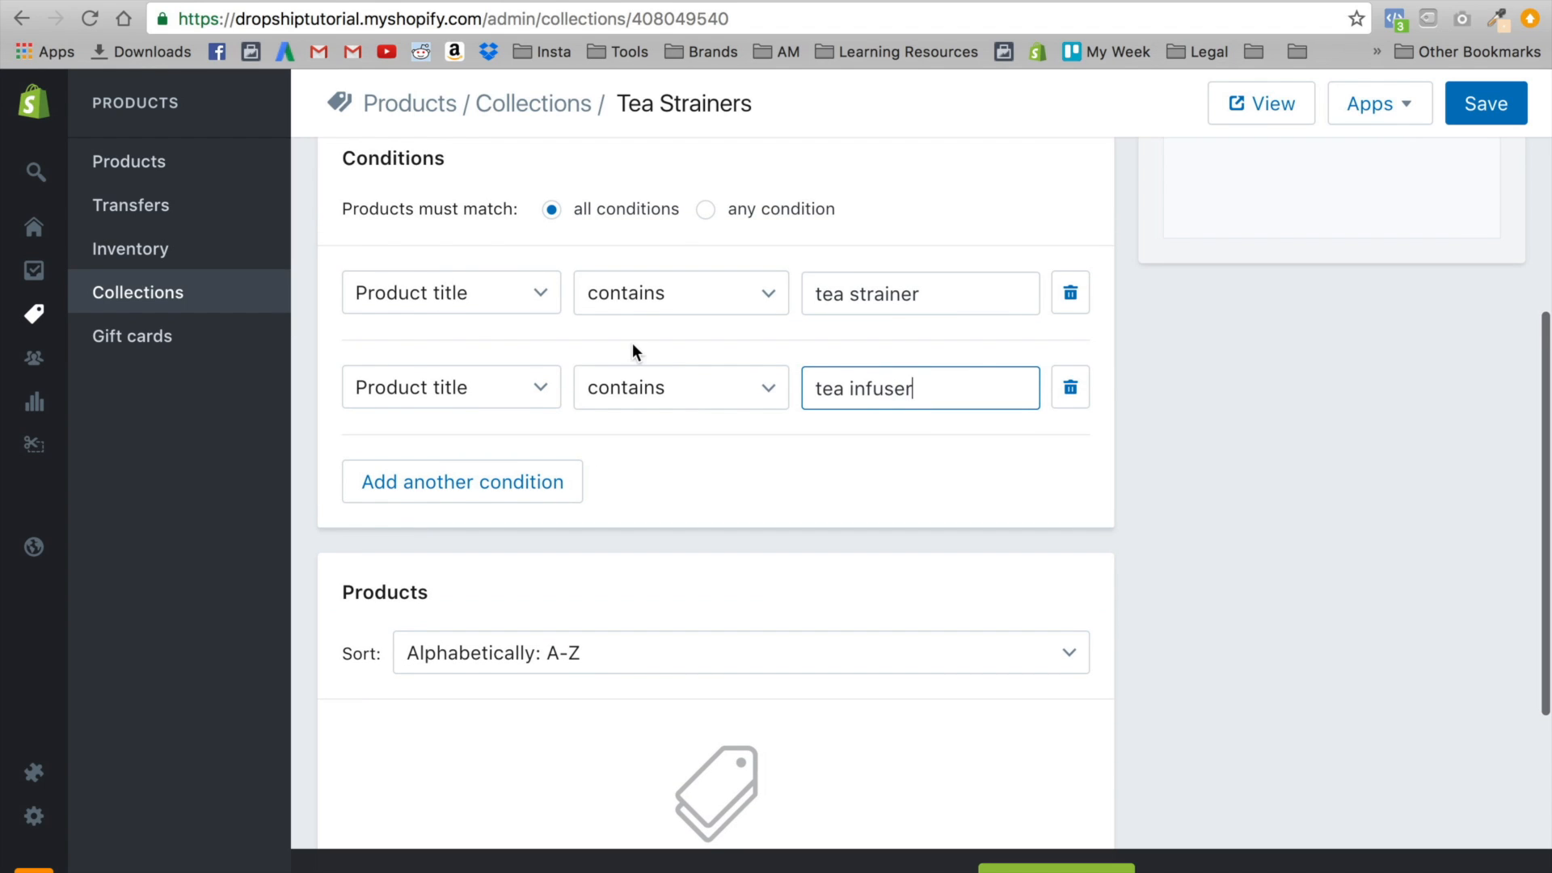
pyautogui.click(1070, 388)
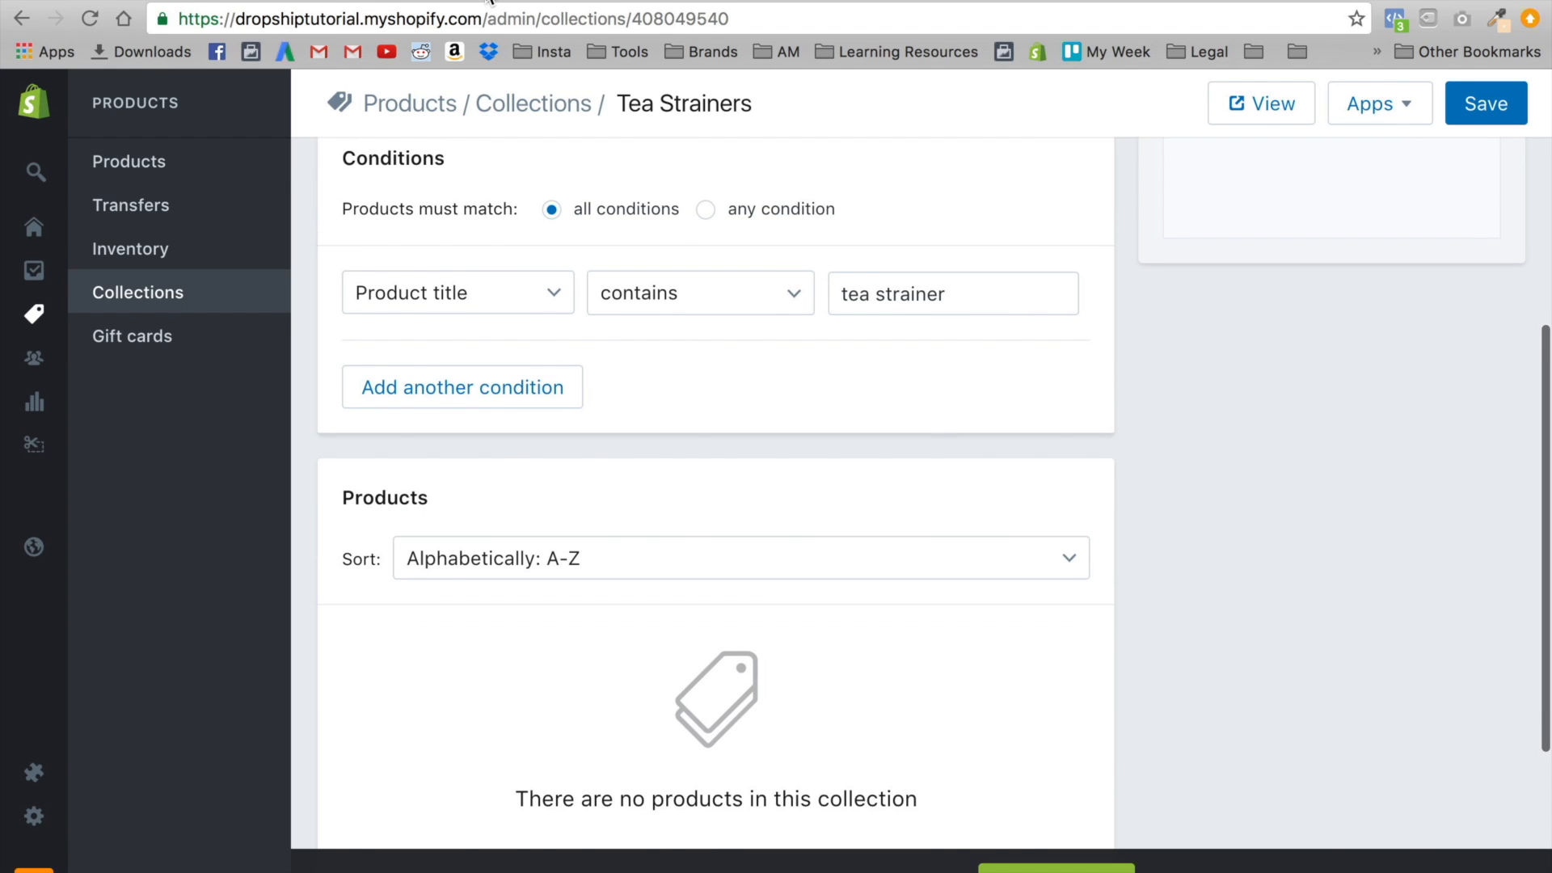
# Add a condition to the Tea Strainers collection that the product title contains "tea infuser", and save the collection
pyautogui.click(410, 103)
pyautogui.scroll(-10, 647, 364)
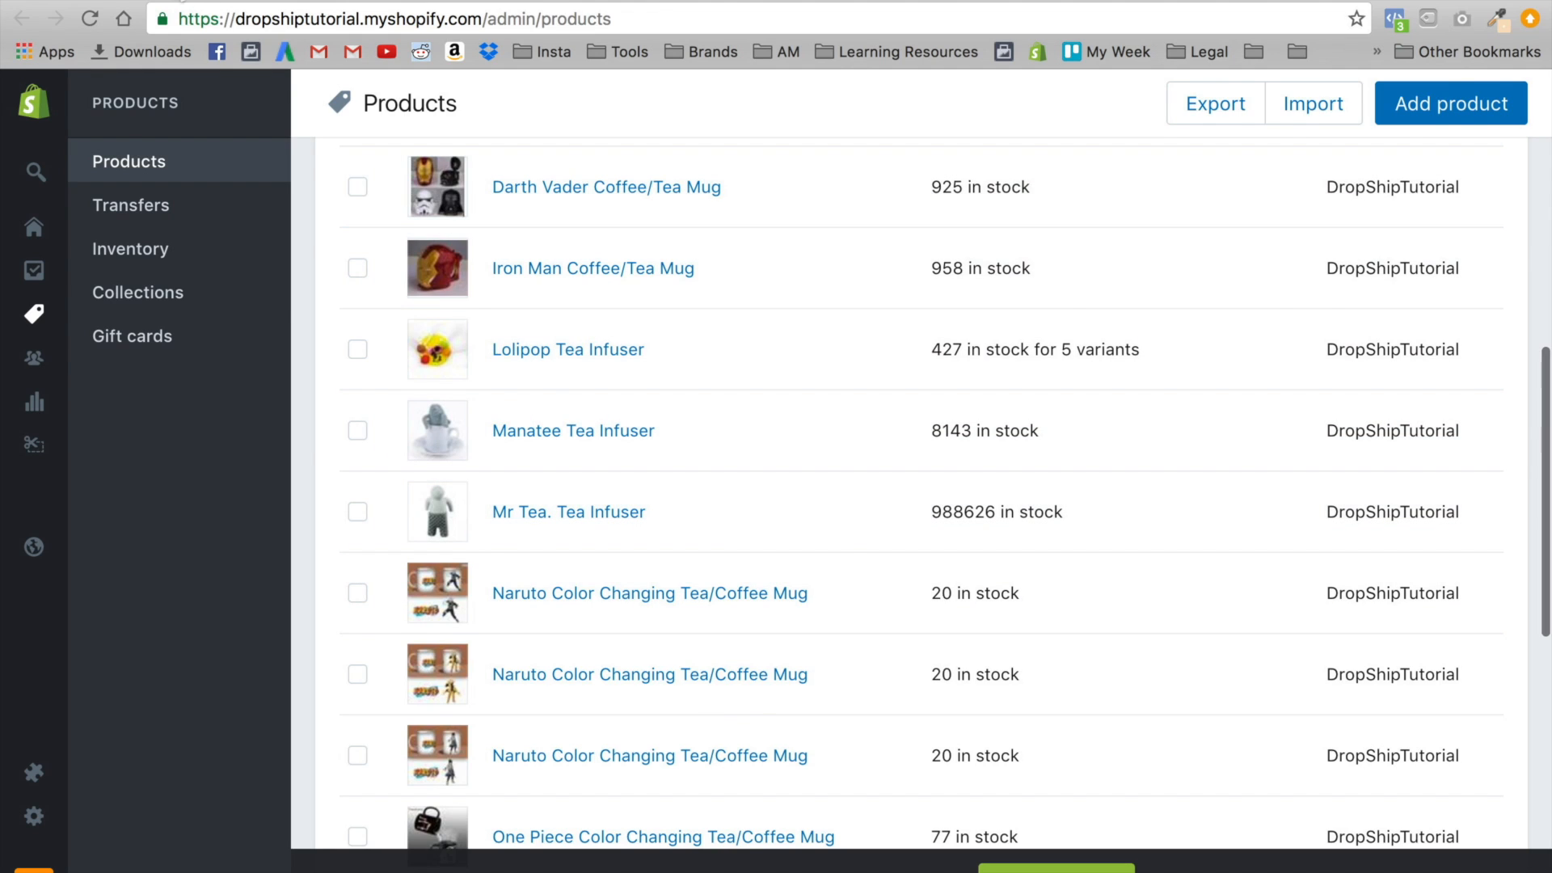
pyautogui.click(181, 0)
pyautogui.click(502, 380)
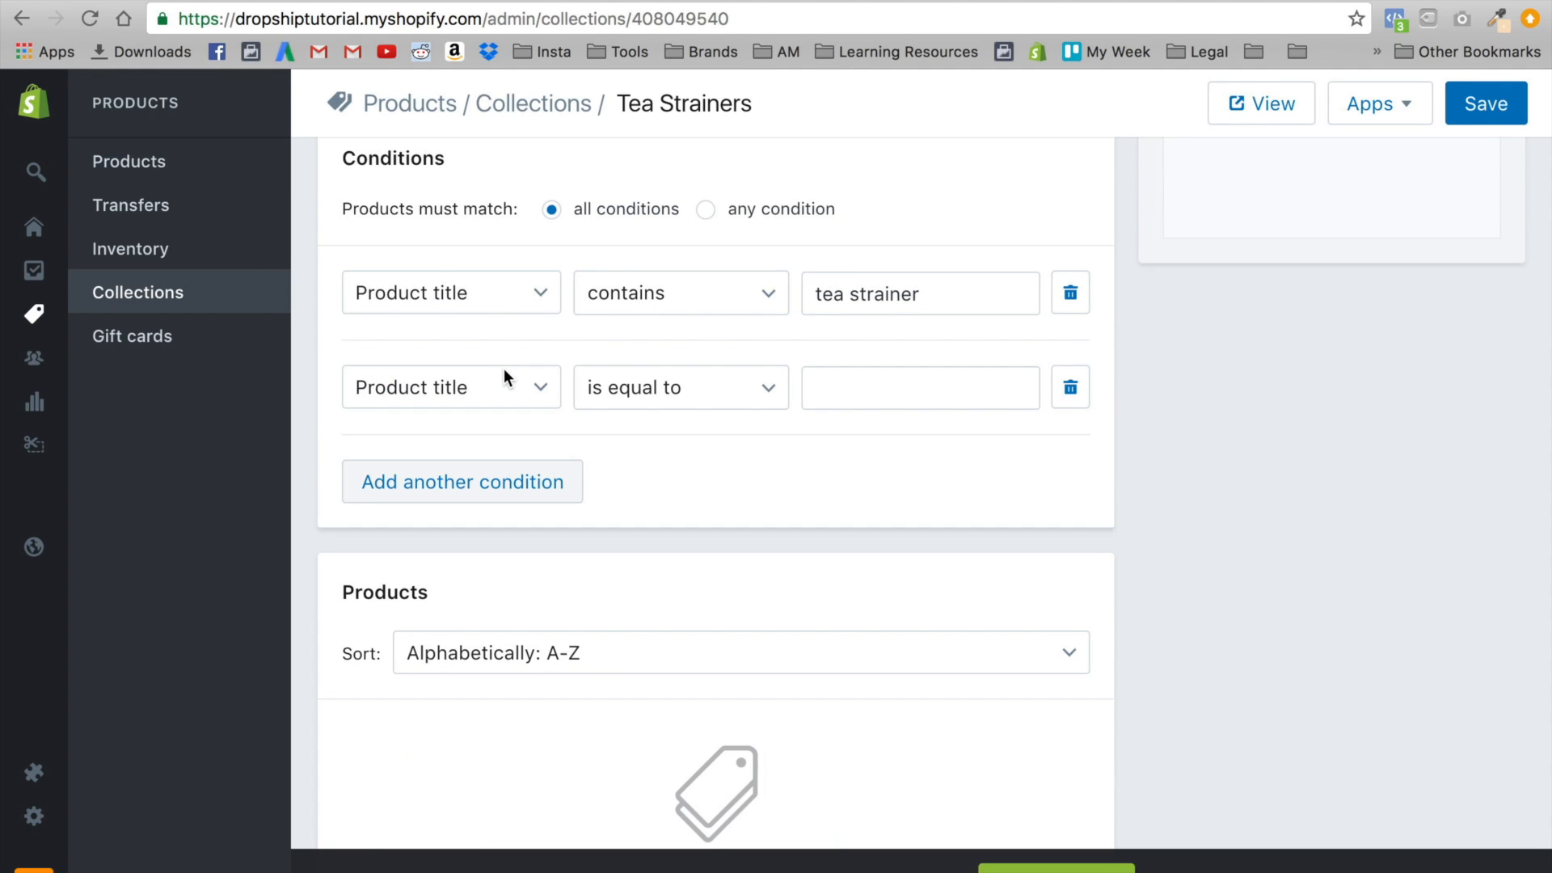
pyautogui.click(670, 388)
pyautogui.click(676, 541)
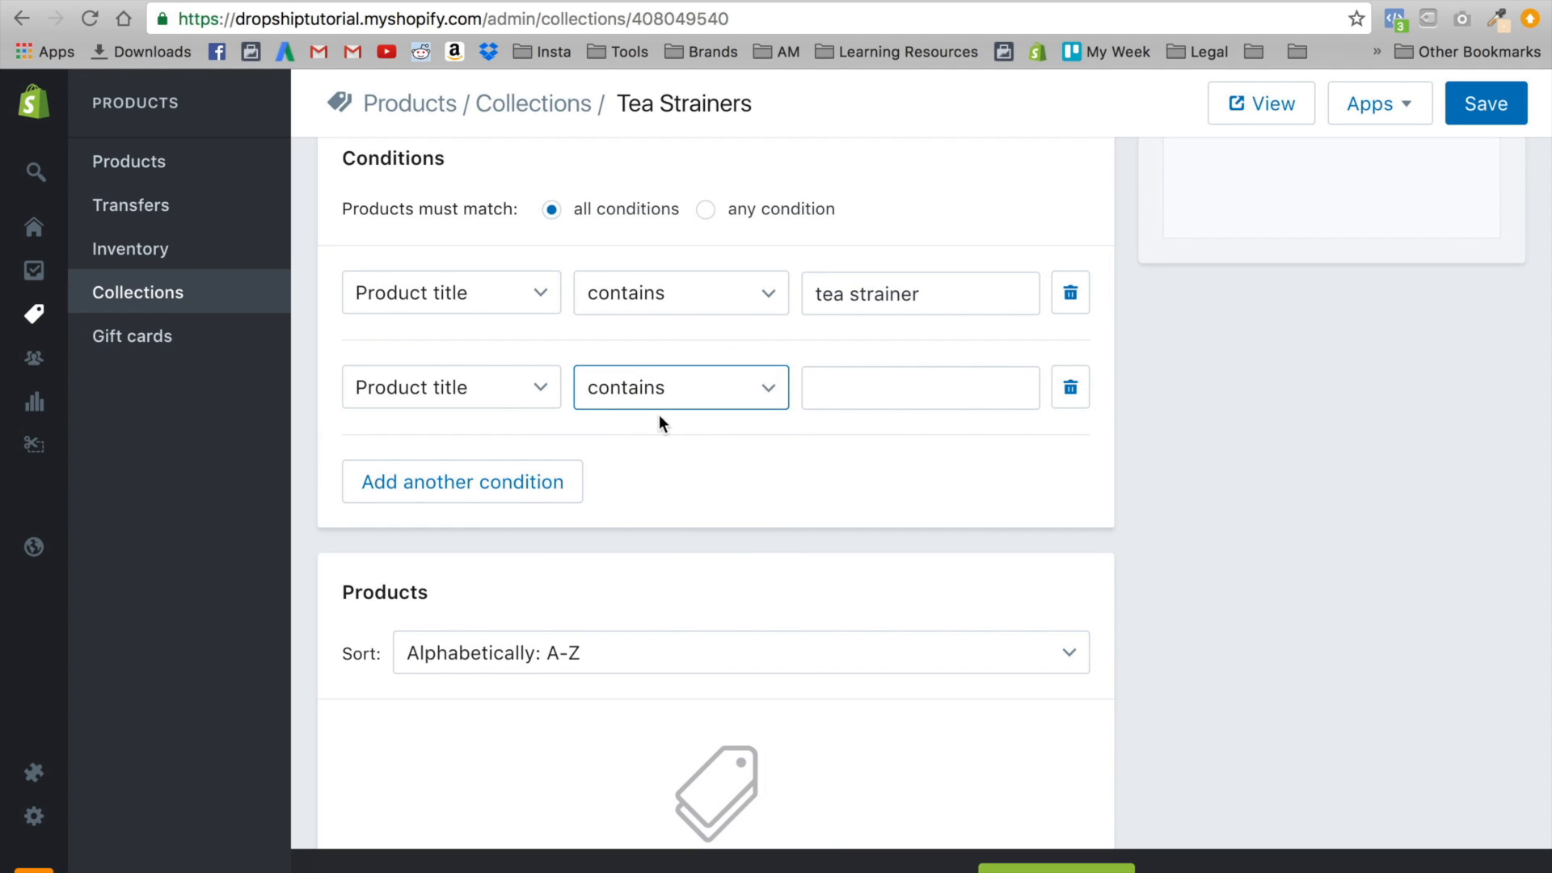
pyautogui.click(652, 394)
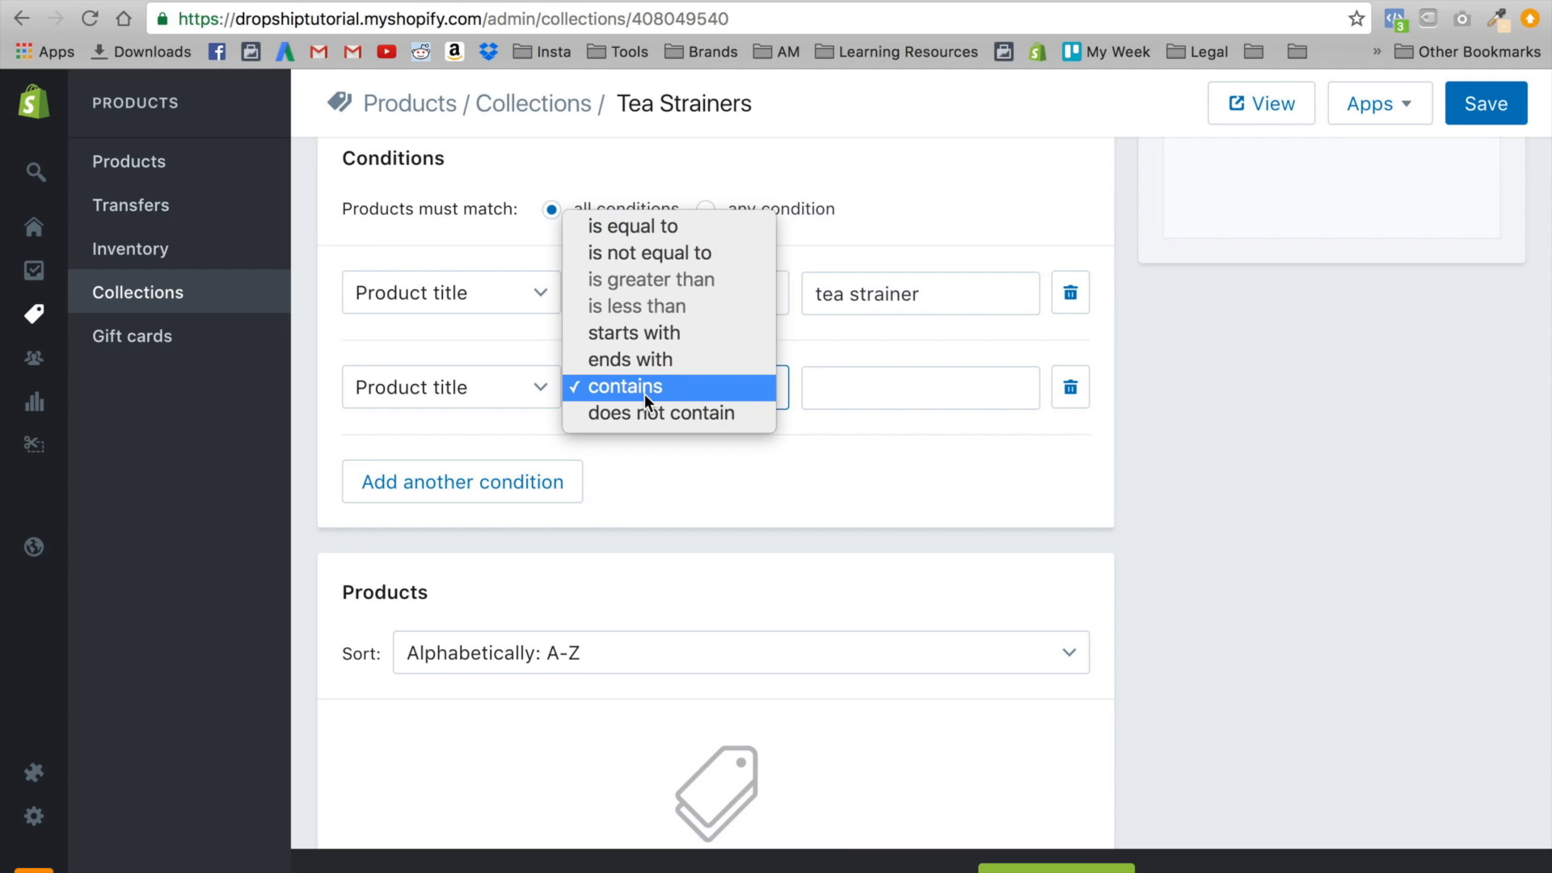
pyautogui.click(646, 390)
pyautogui.click(856, 400)
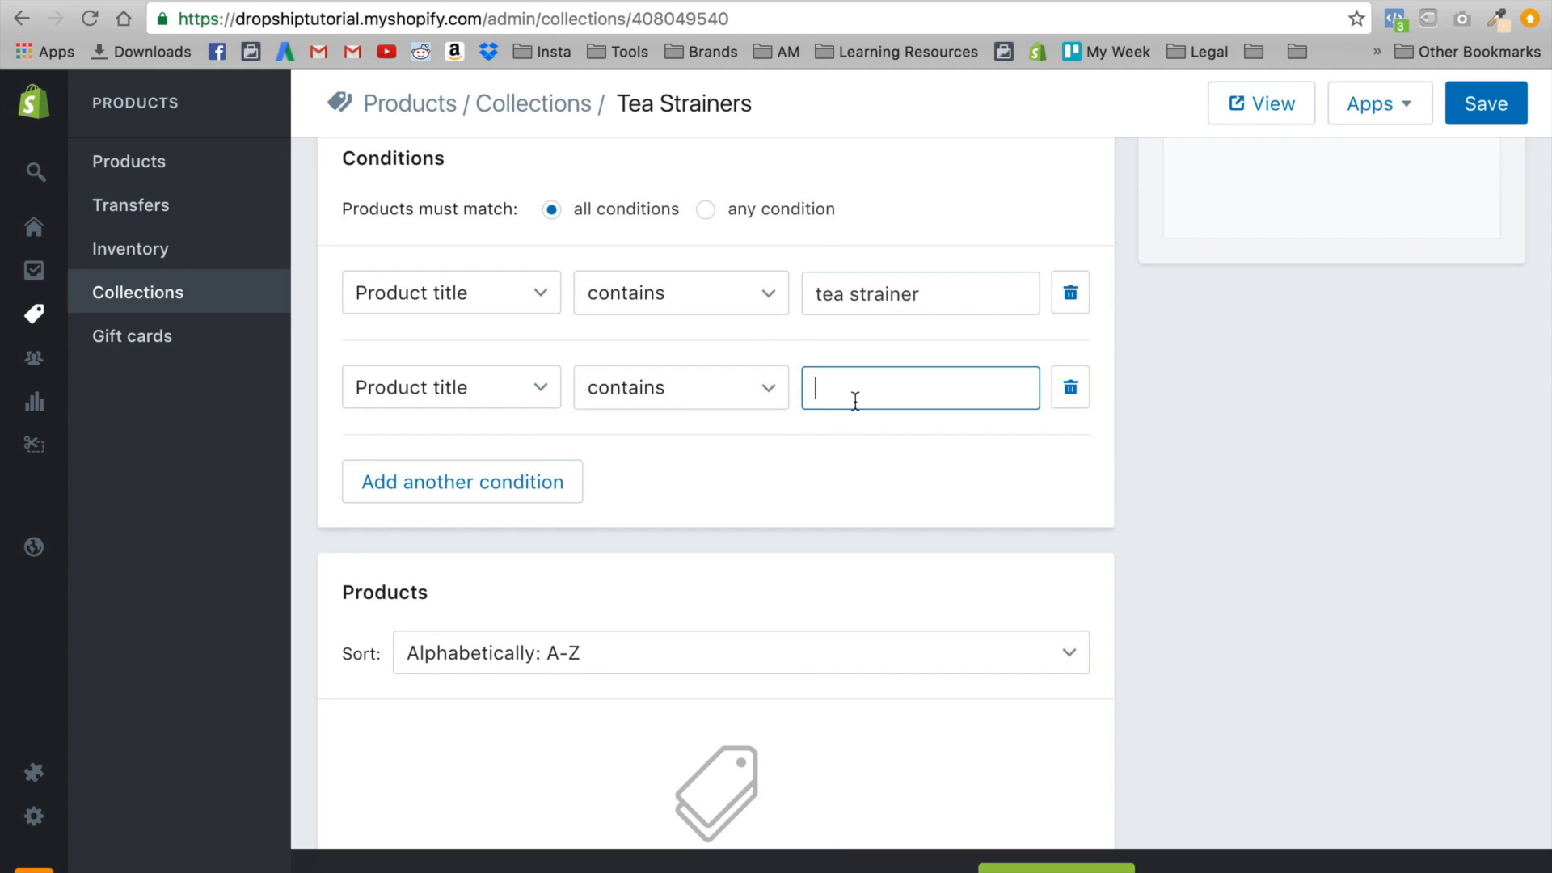
pyautogui.write('tea infuser')
pyautogui.click(827, 454)
pyautogui.scroll(1, 827, 455)
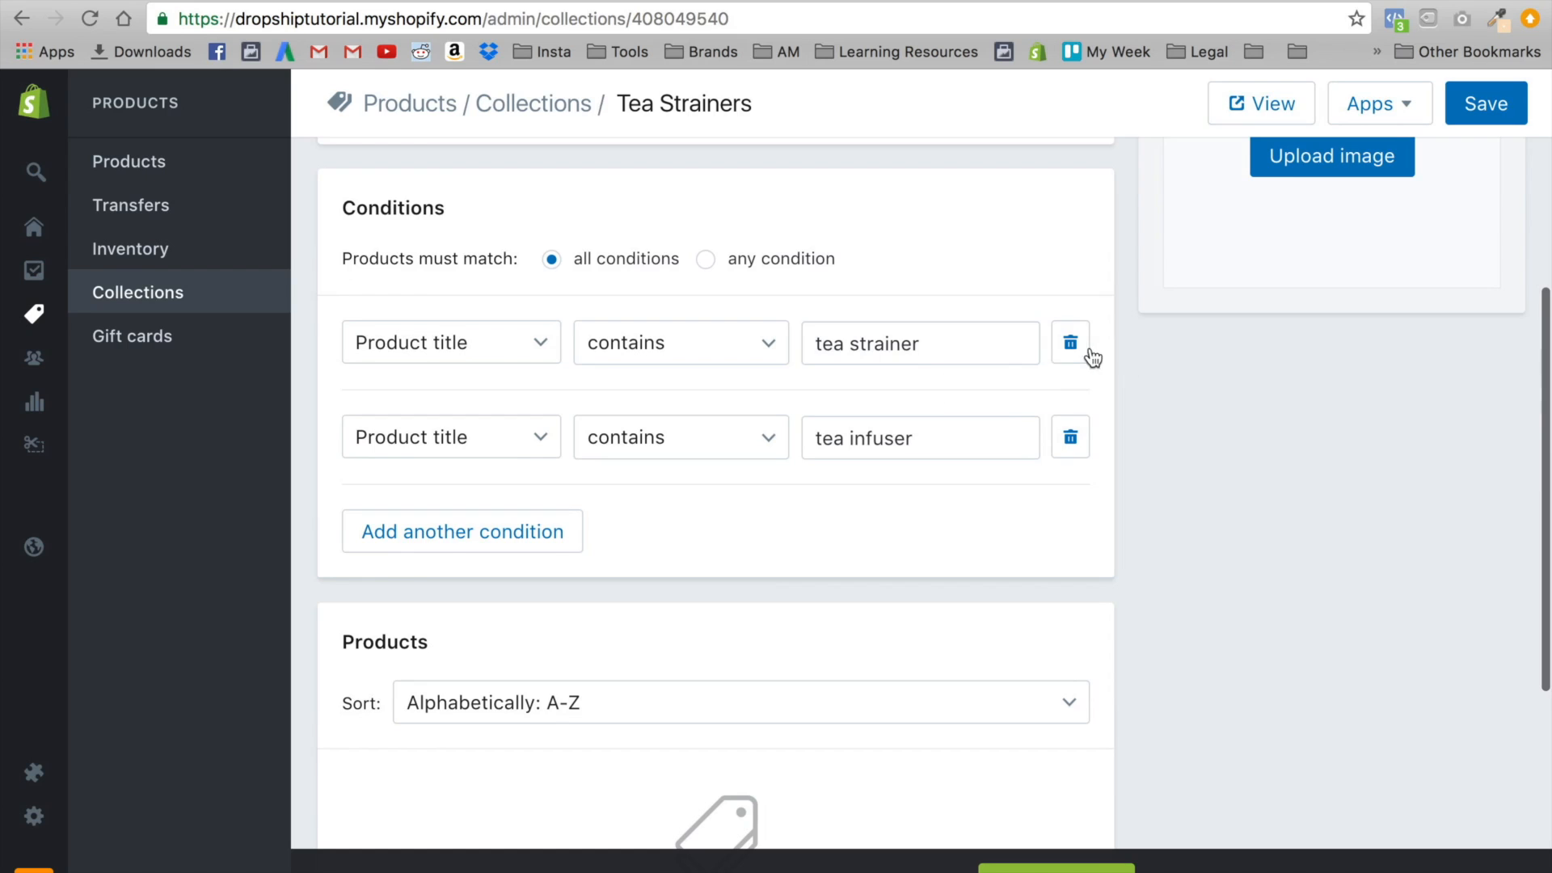
pyautogui.click(1461, 120)
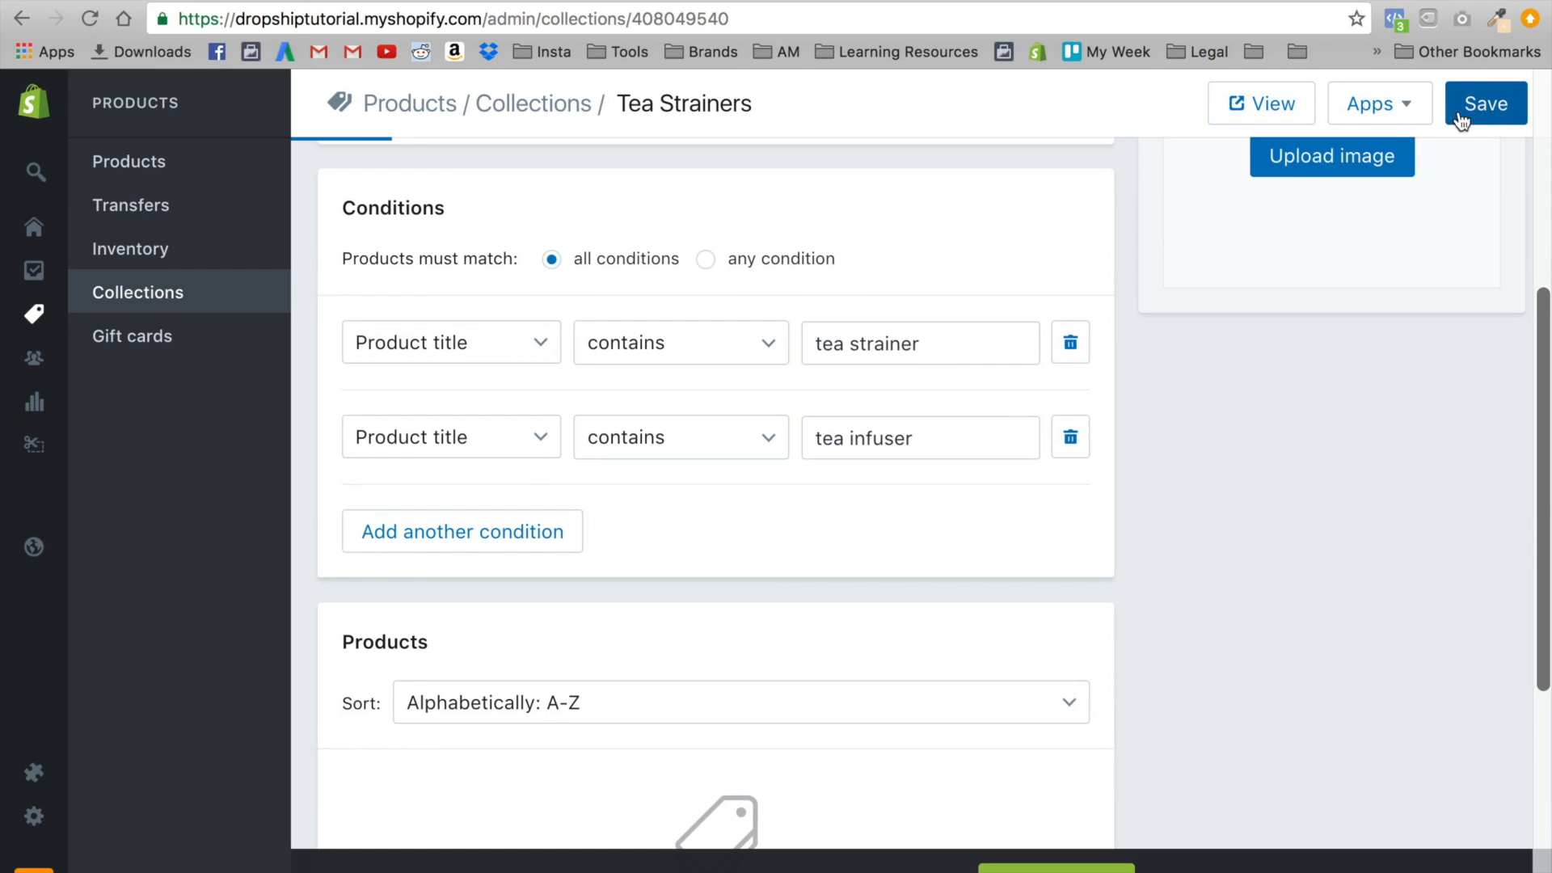
# Open the Tea Sets collection and change its title to "Tea Bottles"
pyautogui.click(151, 311)
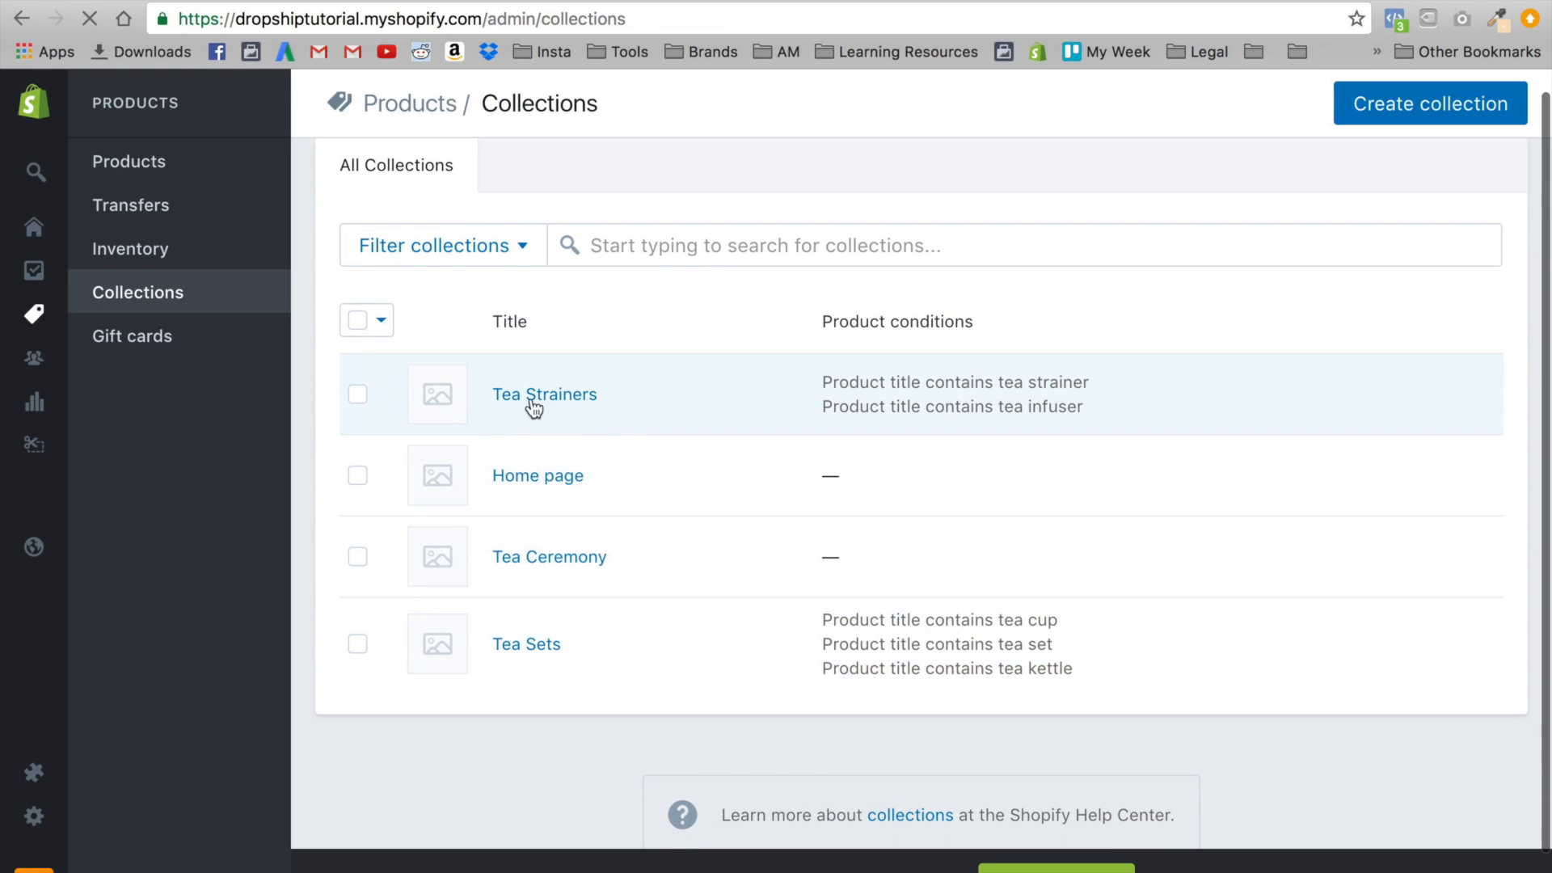
pyautogui.click(532, 649)
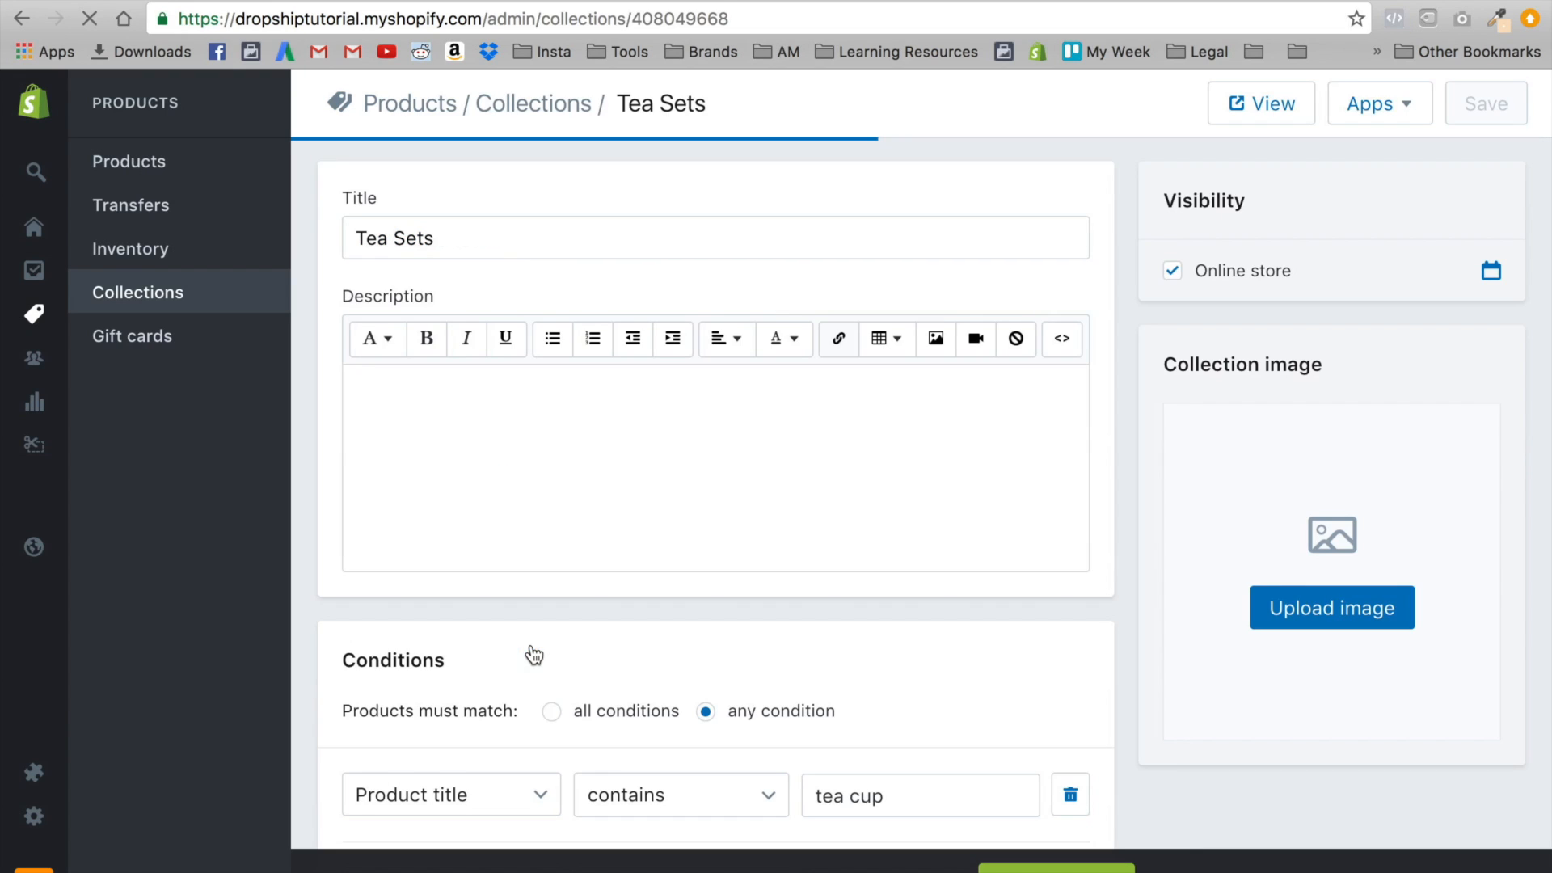
pyautogui.doubleClick(405, 236)
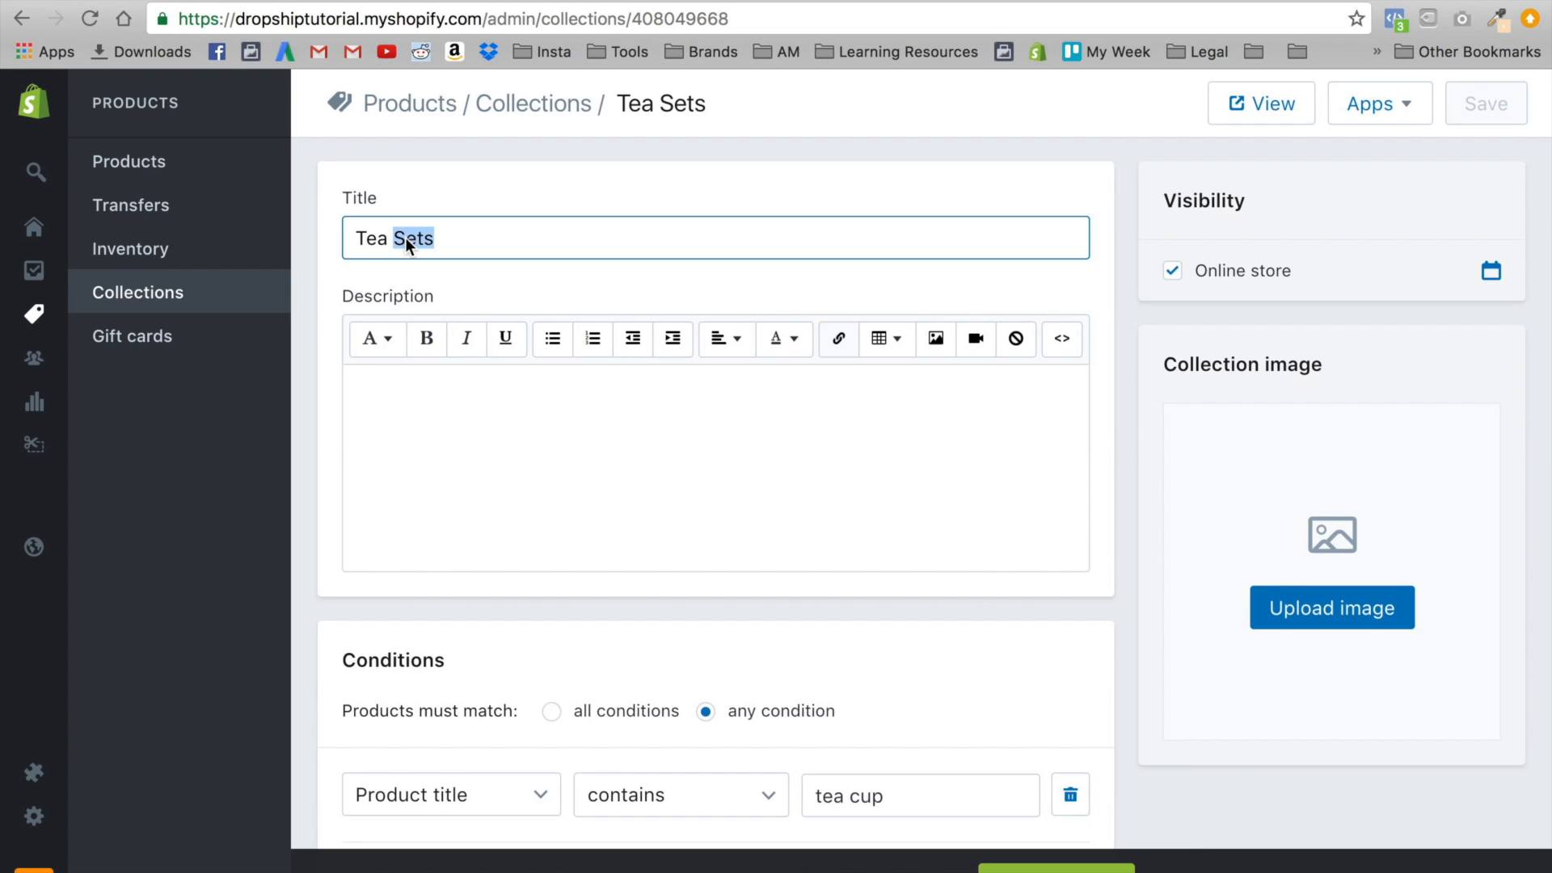
pyautogui.write('Bottles')
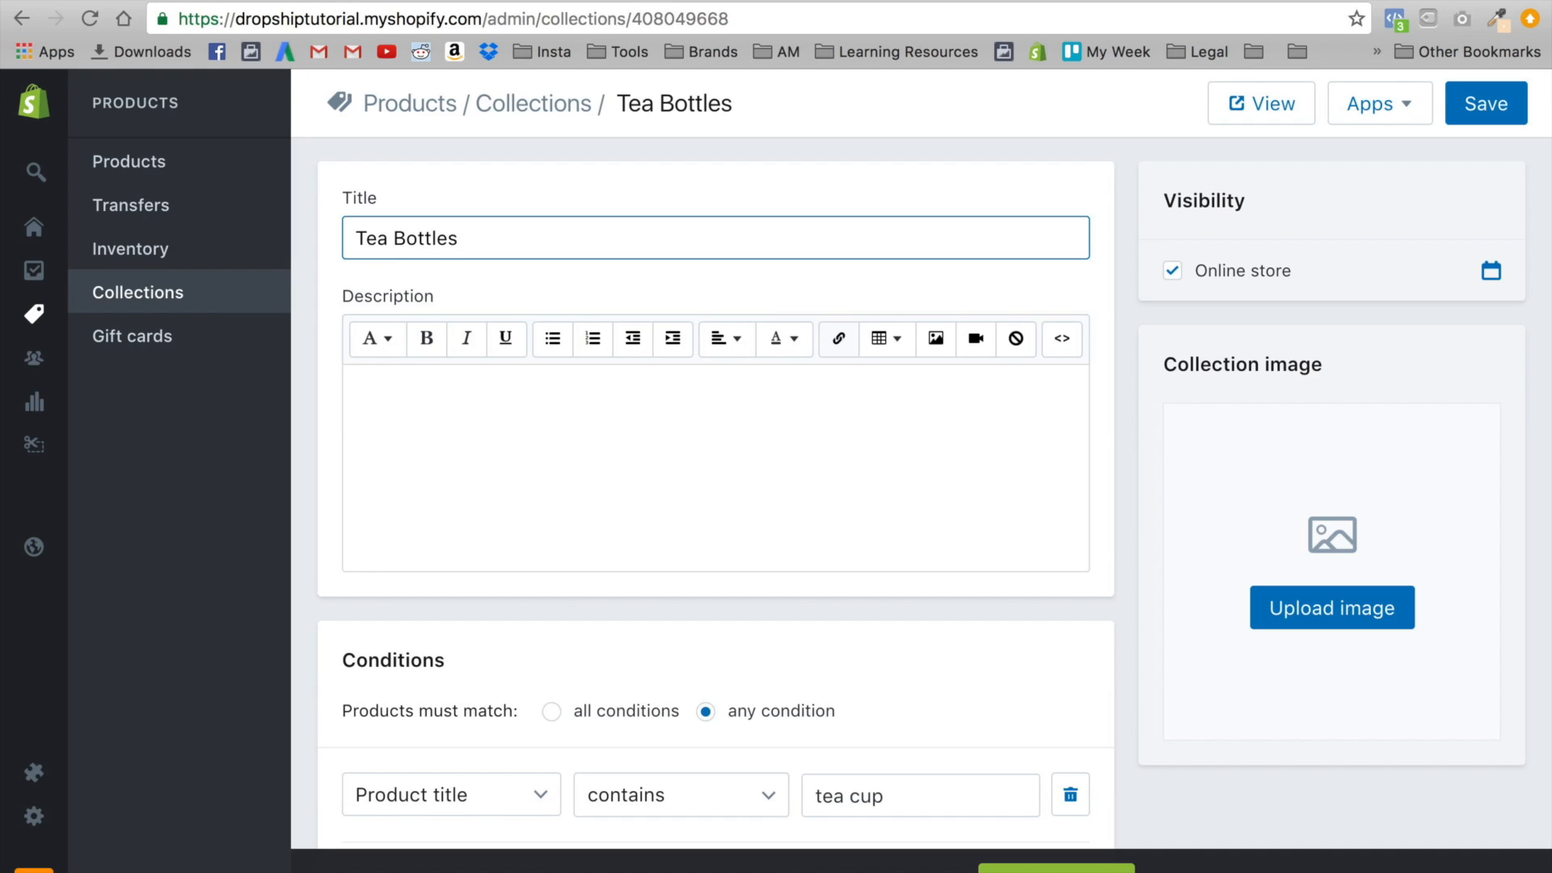
# Change the first condition's value from the "tea cup" entry so the product title contains "tea infuser bottle"
pyautogui.scroll(-5, 595, 553)
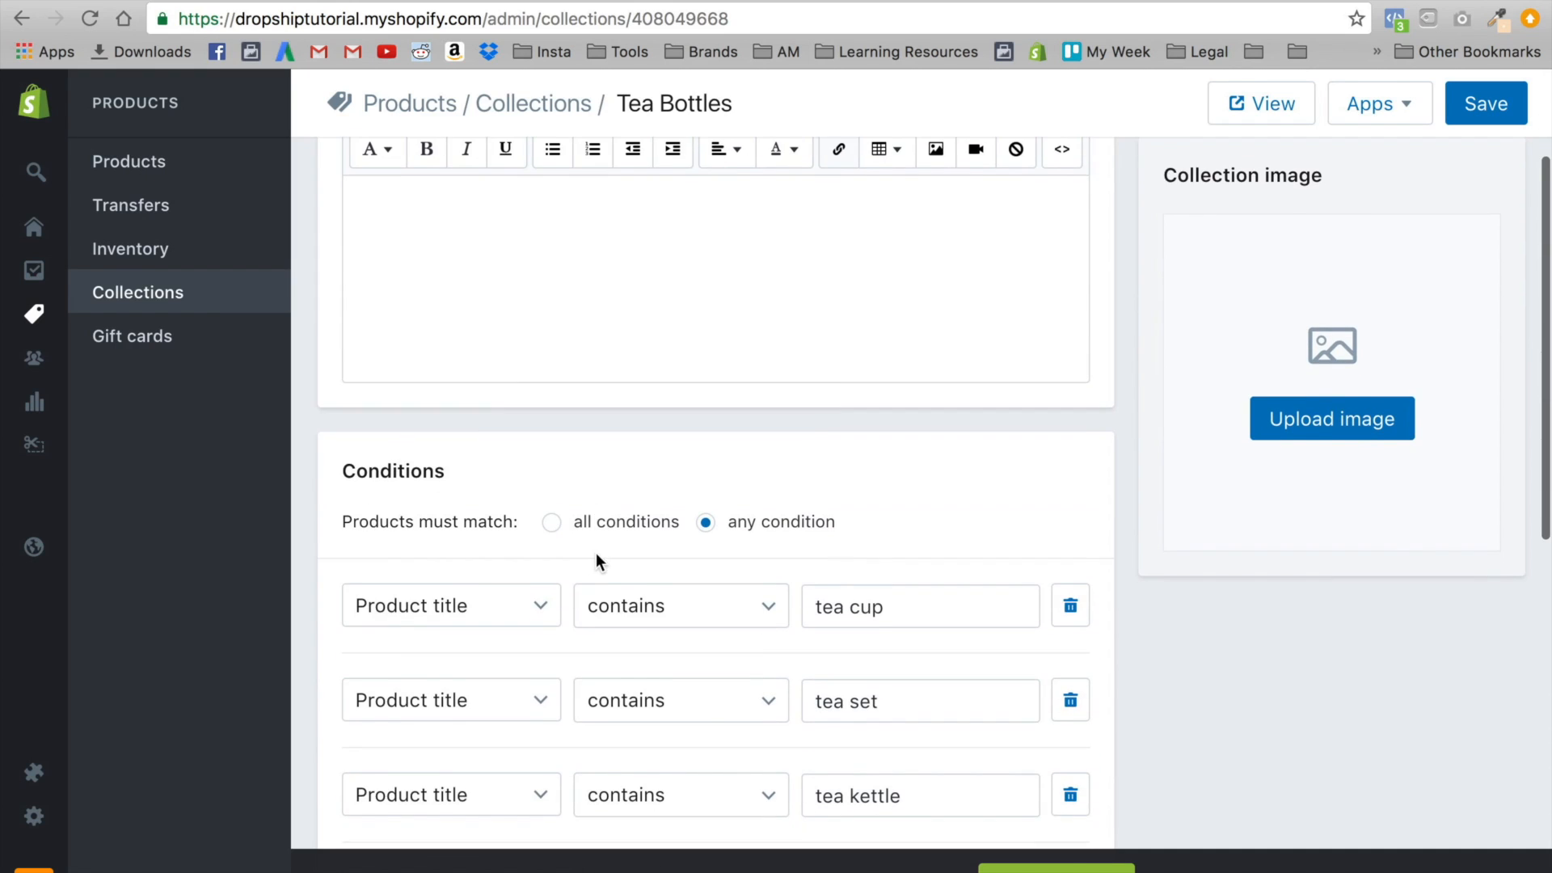
pyautogui.scroll(-1, 700, 701)
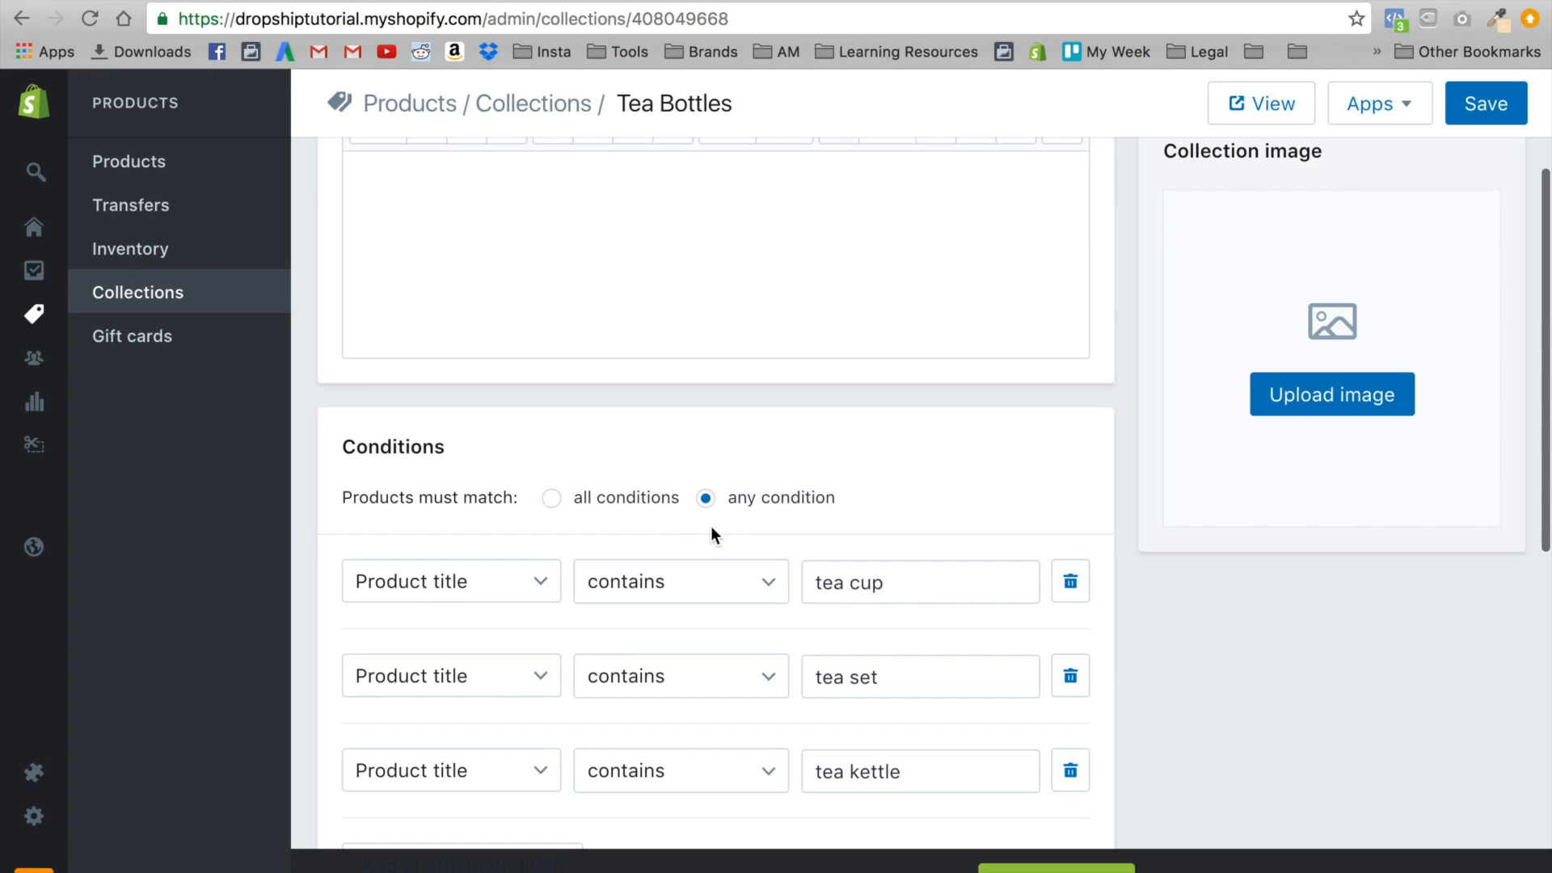
pyautogui.doubleClick(862, 584)
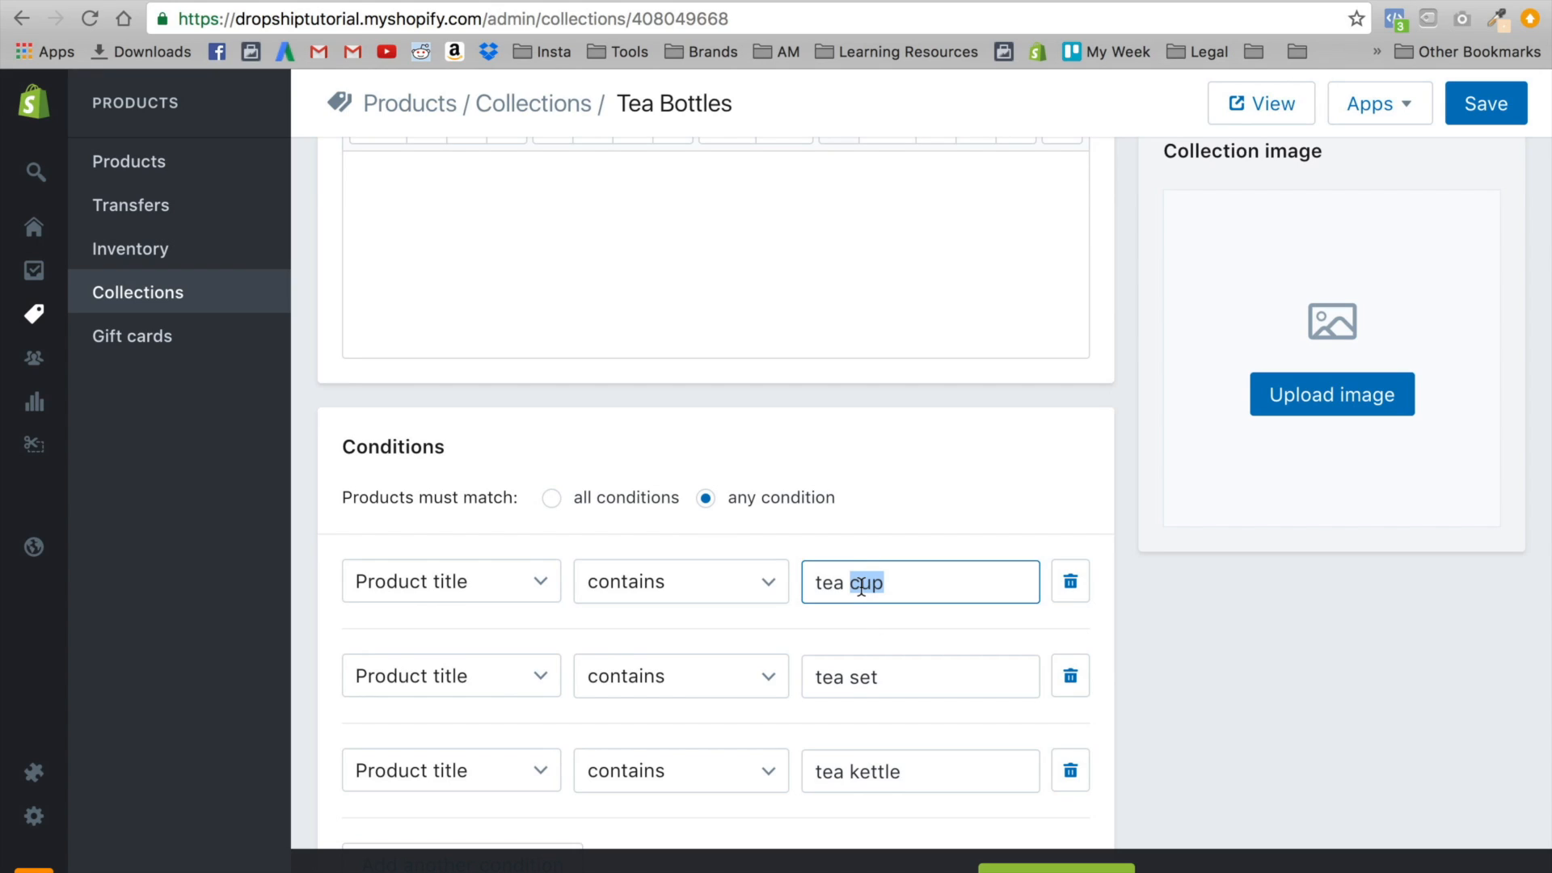
pyautogui.press('BackSpace')
pyautogui.write('infu')
pyautogui.press('BackSpace')
pyautogui.press('BackSpace')
pyautogui.press('BackSpace')
pyautogui.write('nfuser borr')
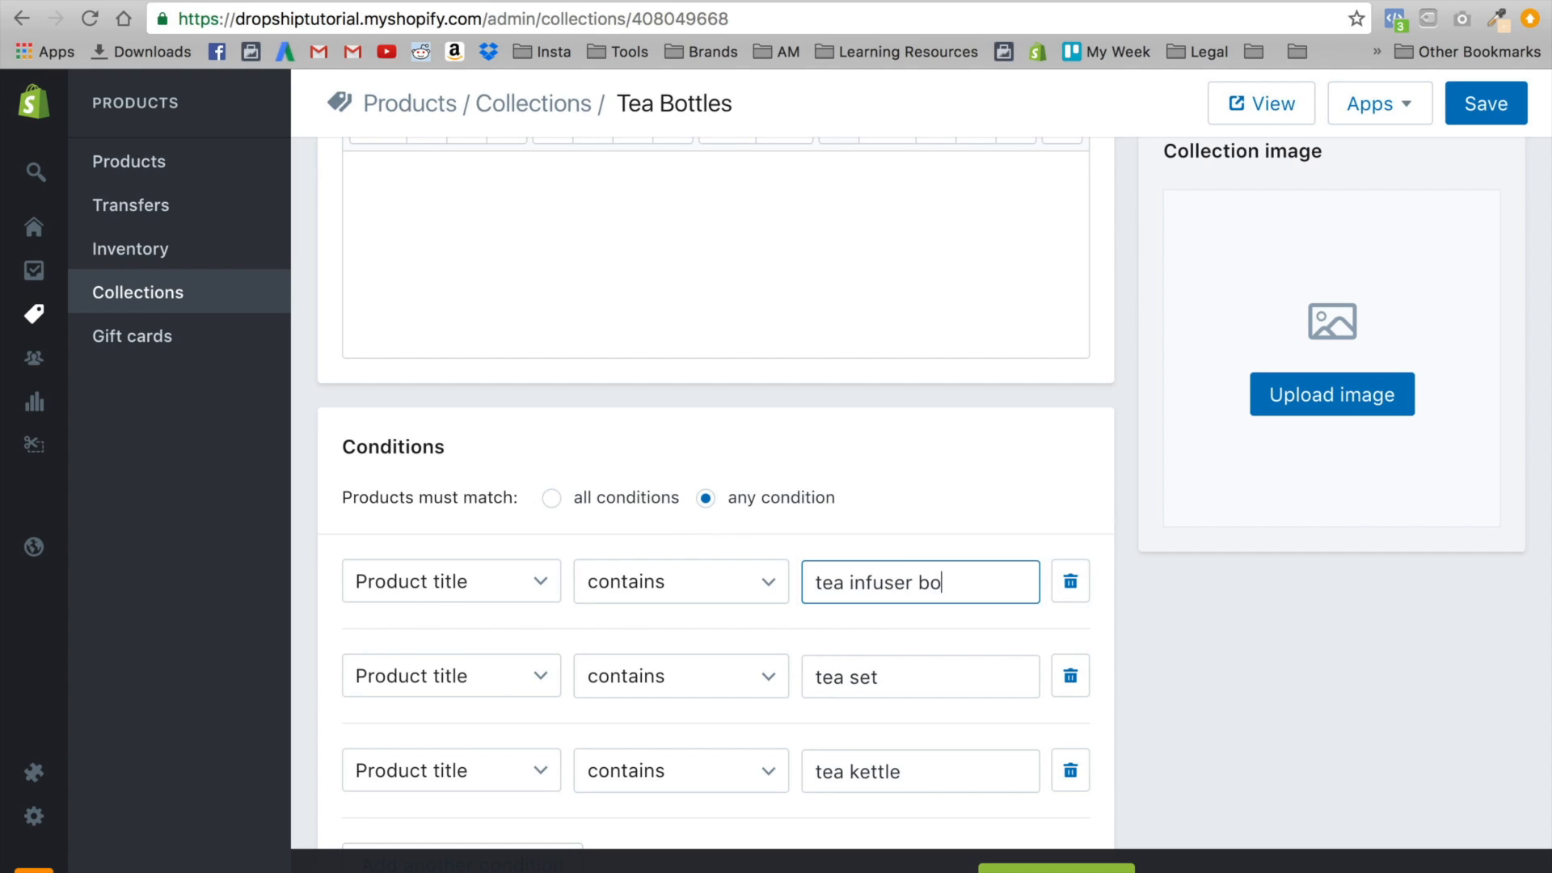
pyautogui.press('BackSpace')
pyautogui.press('BackSpace')
pyautogui.write('ttle')
# Set the second condition's value to "tea mug" and check the mug titles in the product list
pyautogui.doubleClick(858, 684)
pyautogui.press('BackSpace')
pyautogui.press('BackSpace')
pyautogui.press('BackSpace')
pyautogui.press('BackSpace')
pyautogui.press('BackSpace')
pyautogui.write('tea mug')
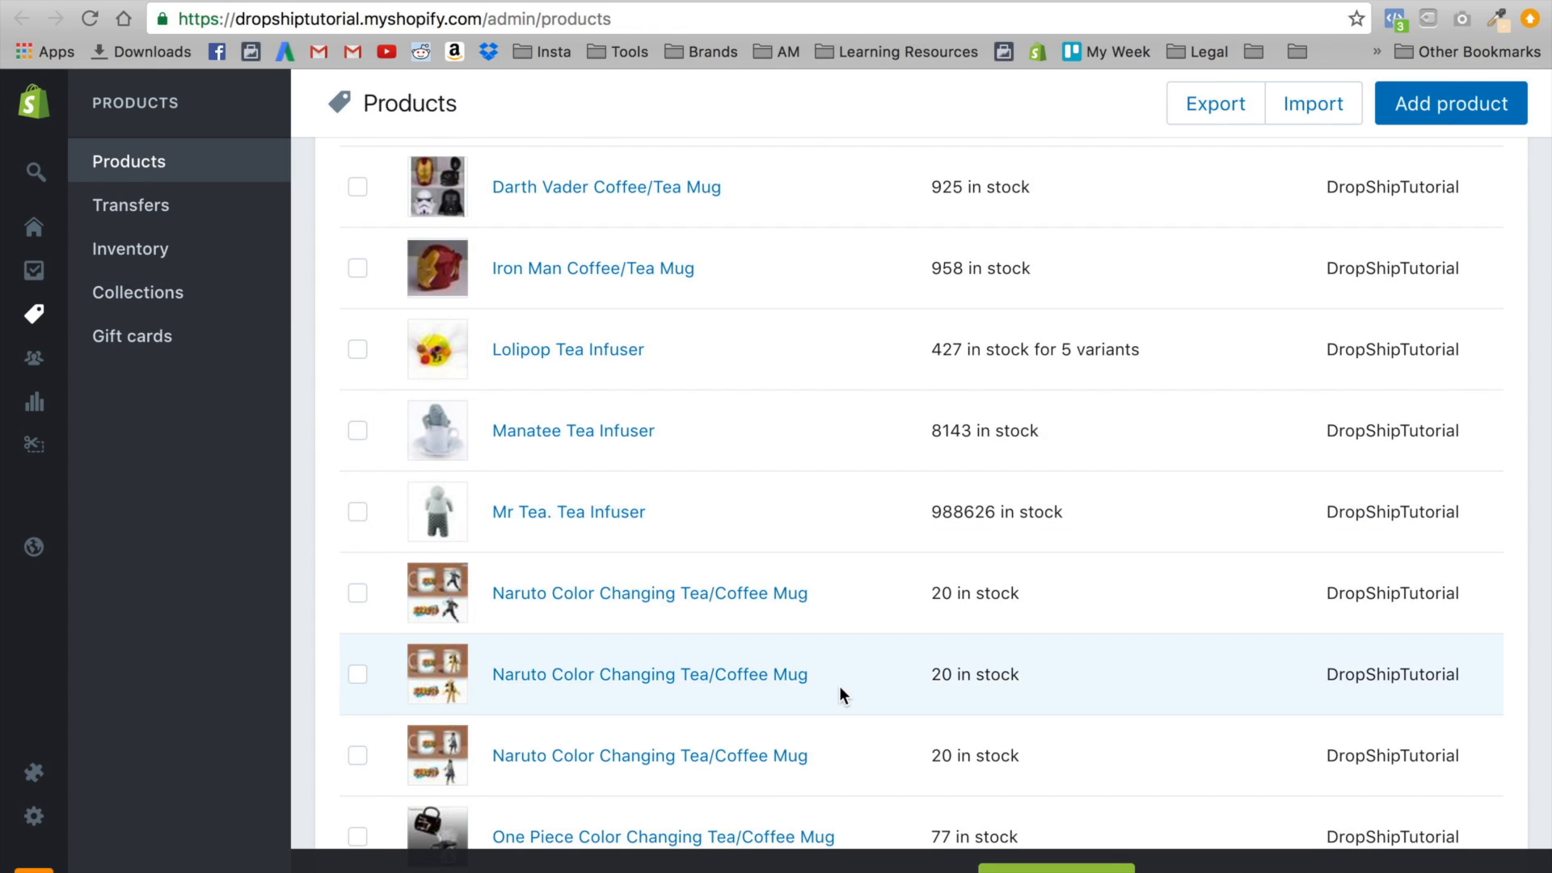
pyautogui.scroll(1, 839, 686)
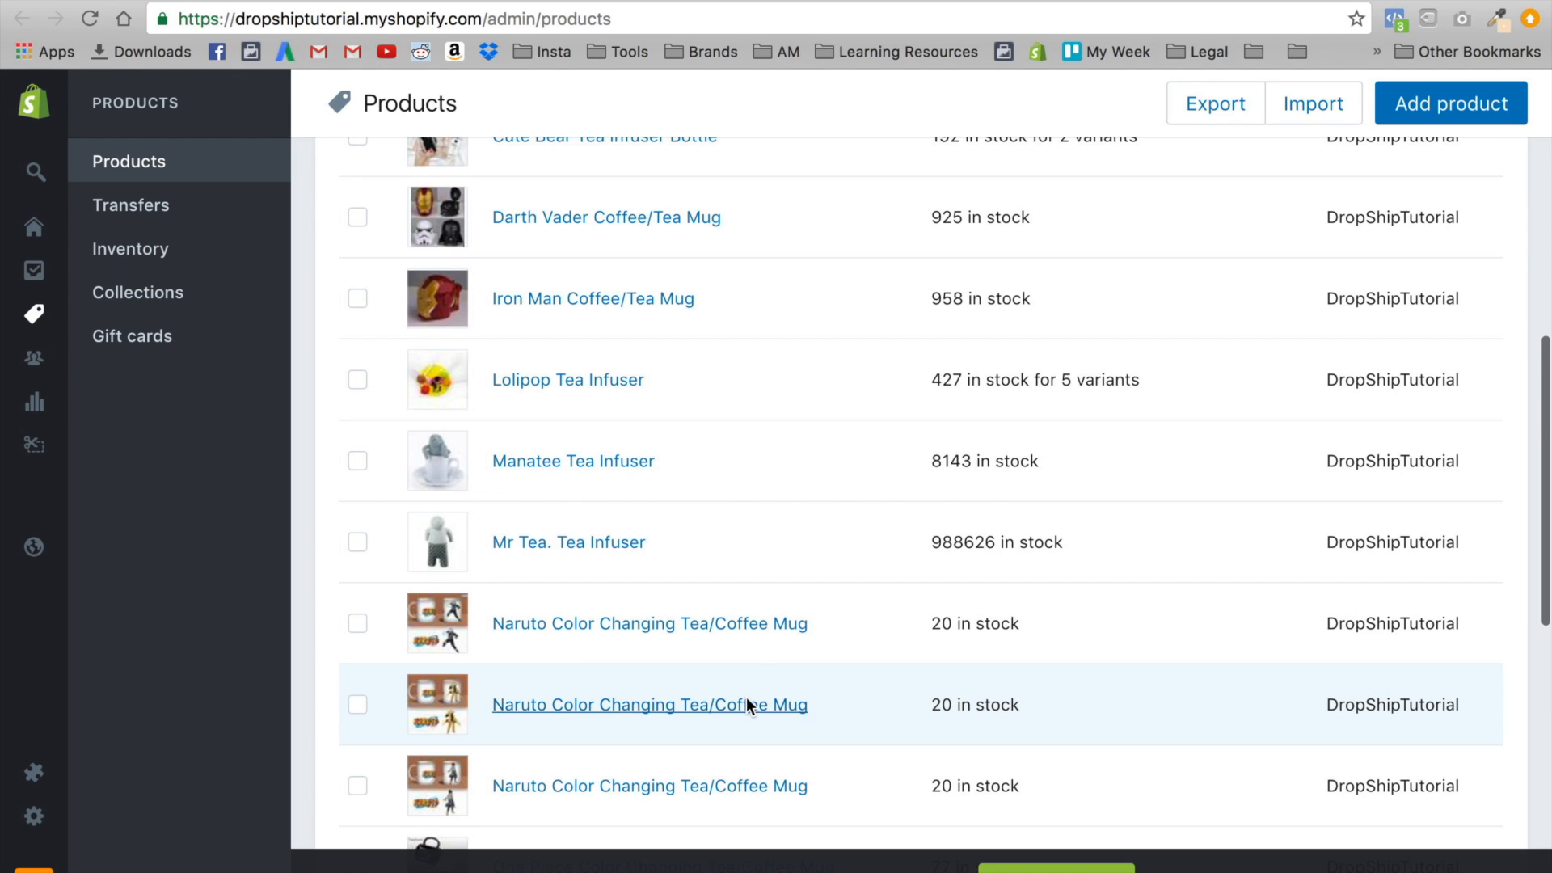
# Change the second condition of the Tea Bottles collection so the product title contains "tea/coffee mug"
pyautogui.scroll(3, 717, 412)
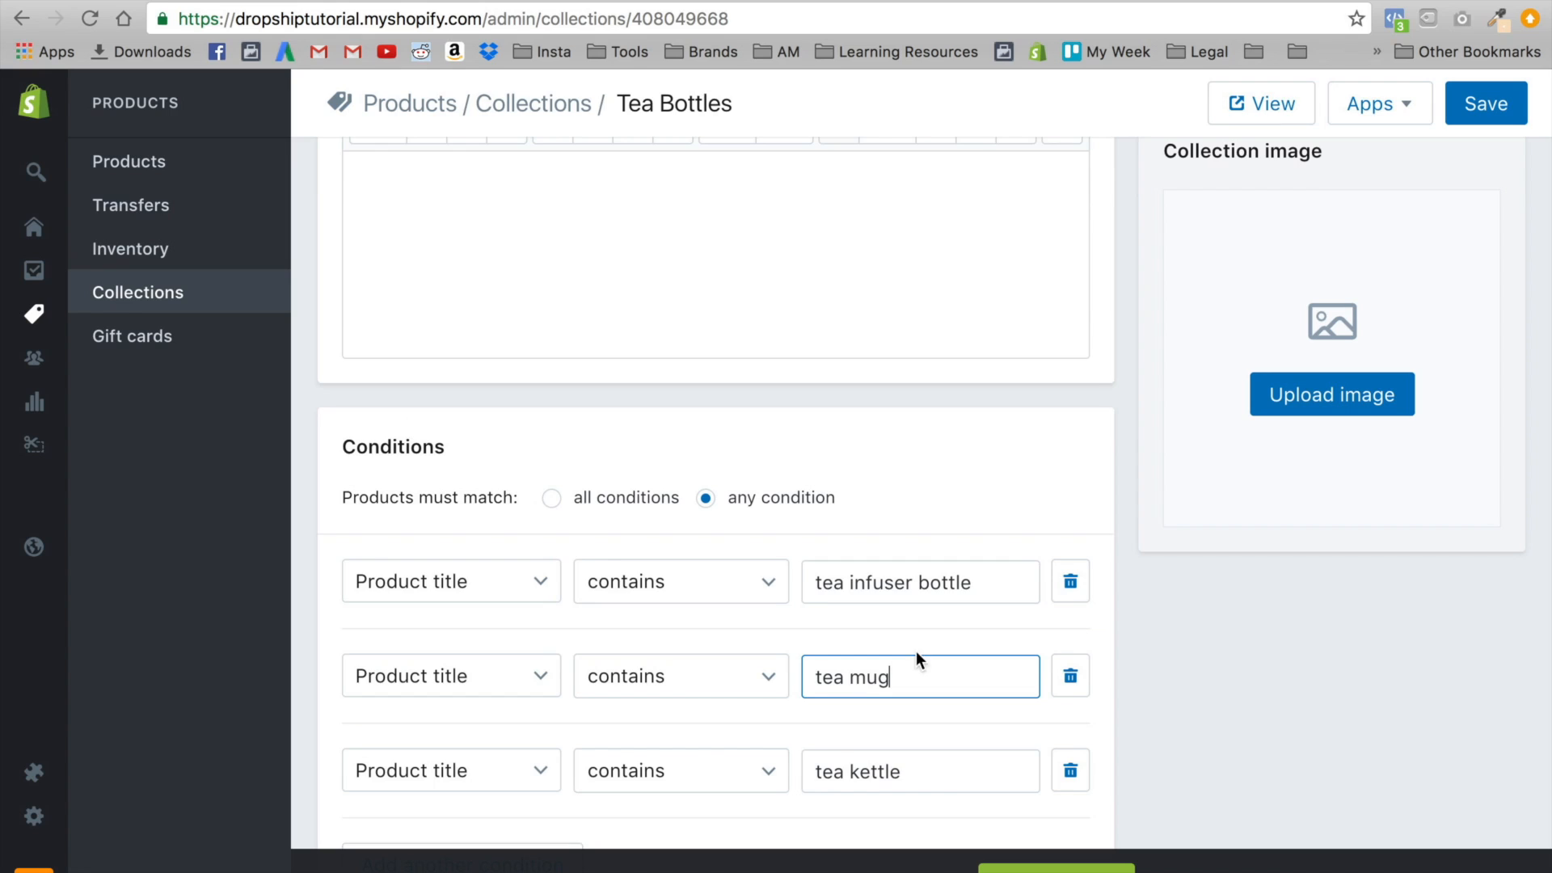
pyautogui.click(849, 678)
pyautogui.write('/coffee')
# Replace the third condition's "tea kettle" value with "coffee/tea mug" and save the Tea Bottles collection
pyautogui.doubleClick(842, 771)
pyautogui.tripleClick(842, 771)
pyautogui.write('coff')
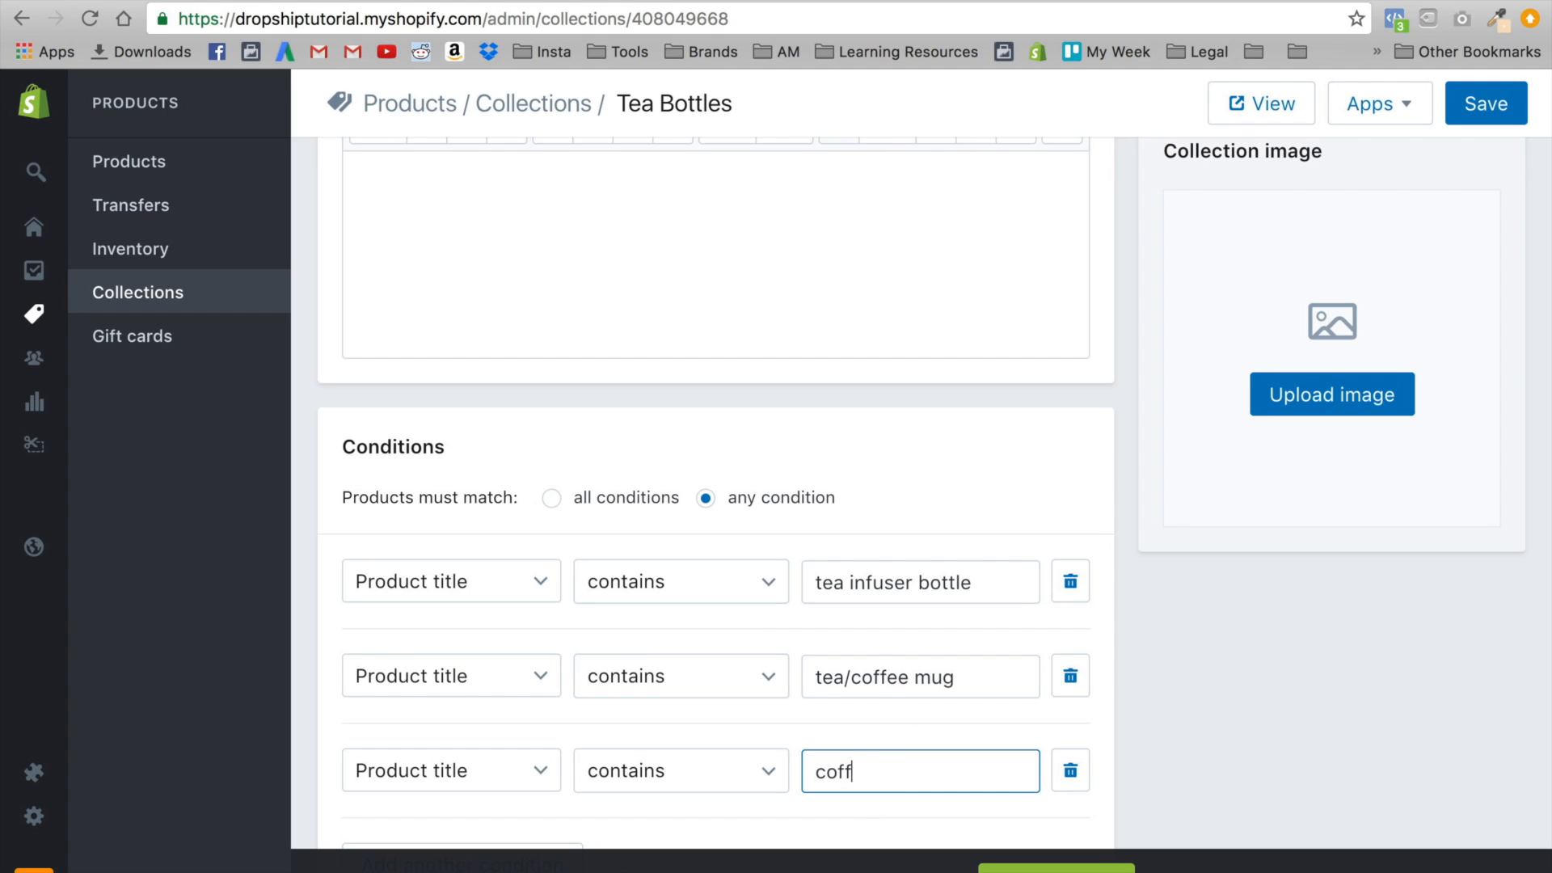
pyautogui.write('ee/tea mug')
pyautogui.scroll(-1, 756, 849)
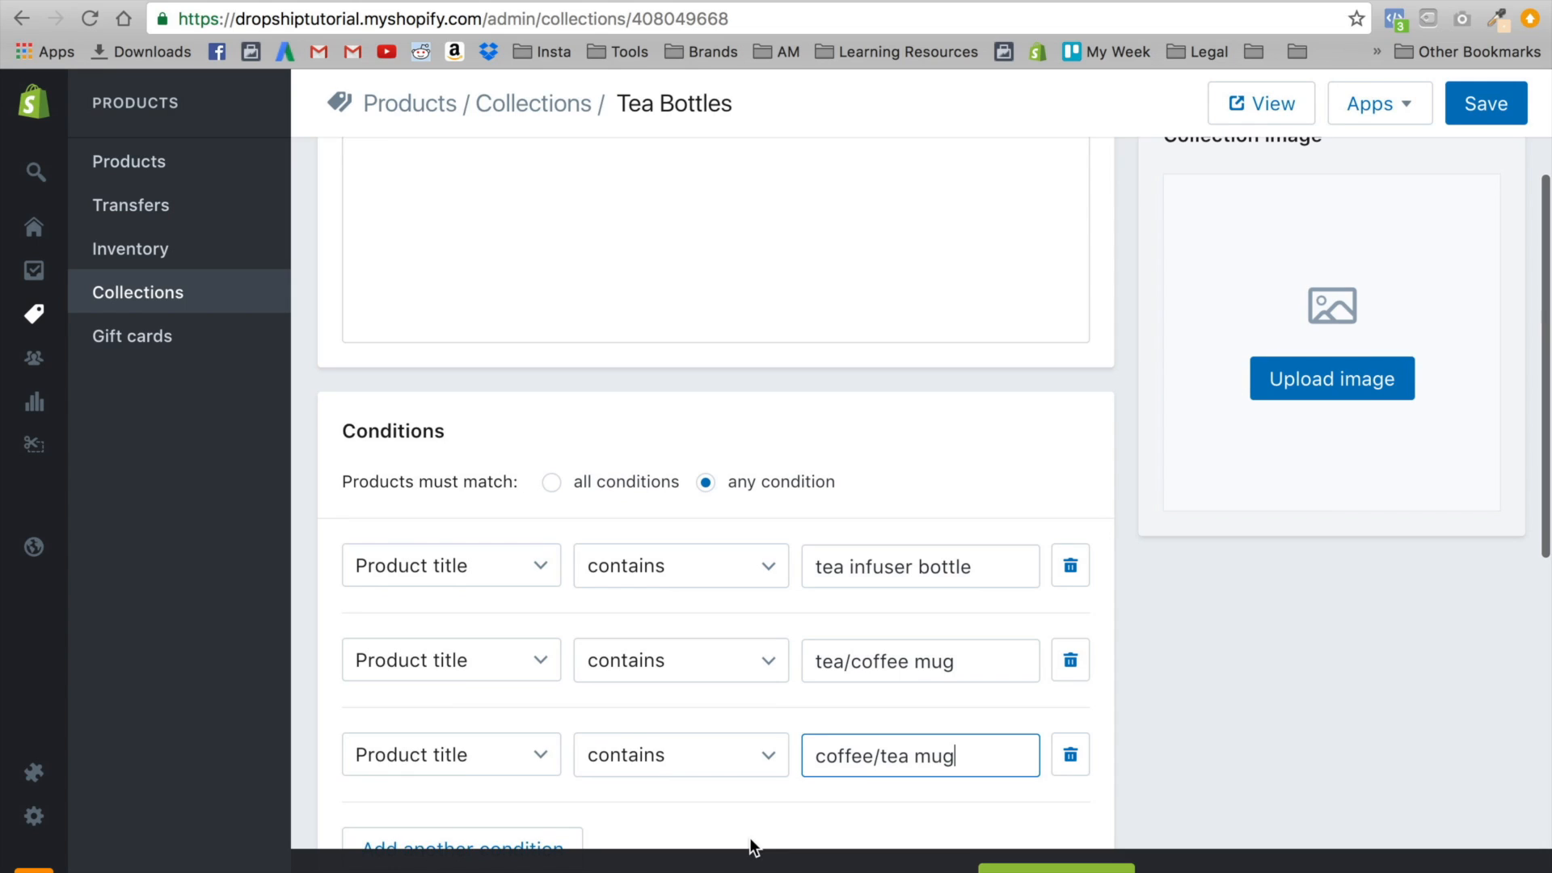
pyautogui.click(1486, 107)
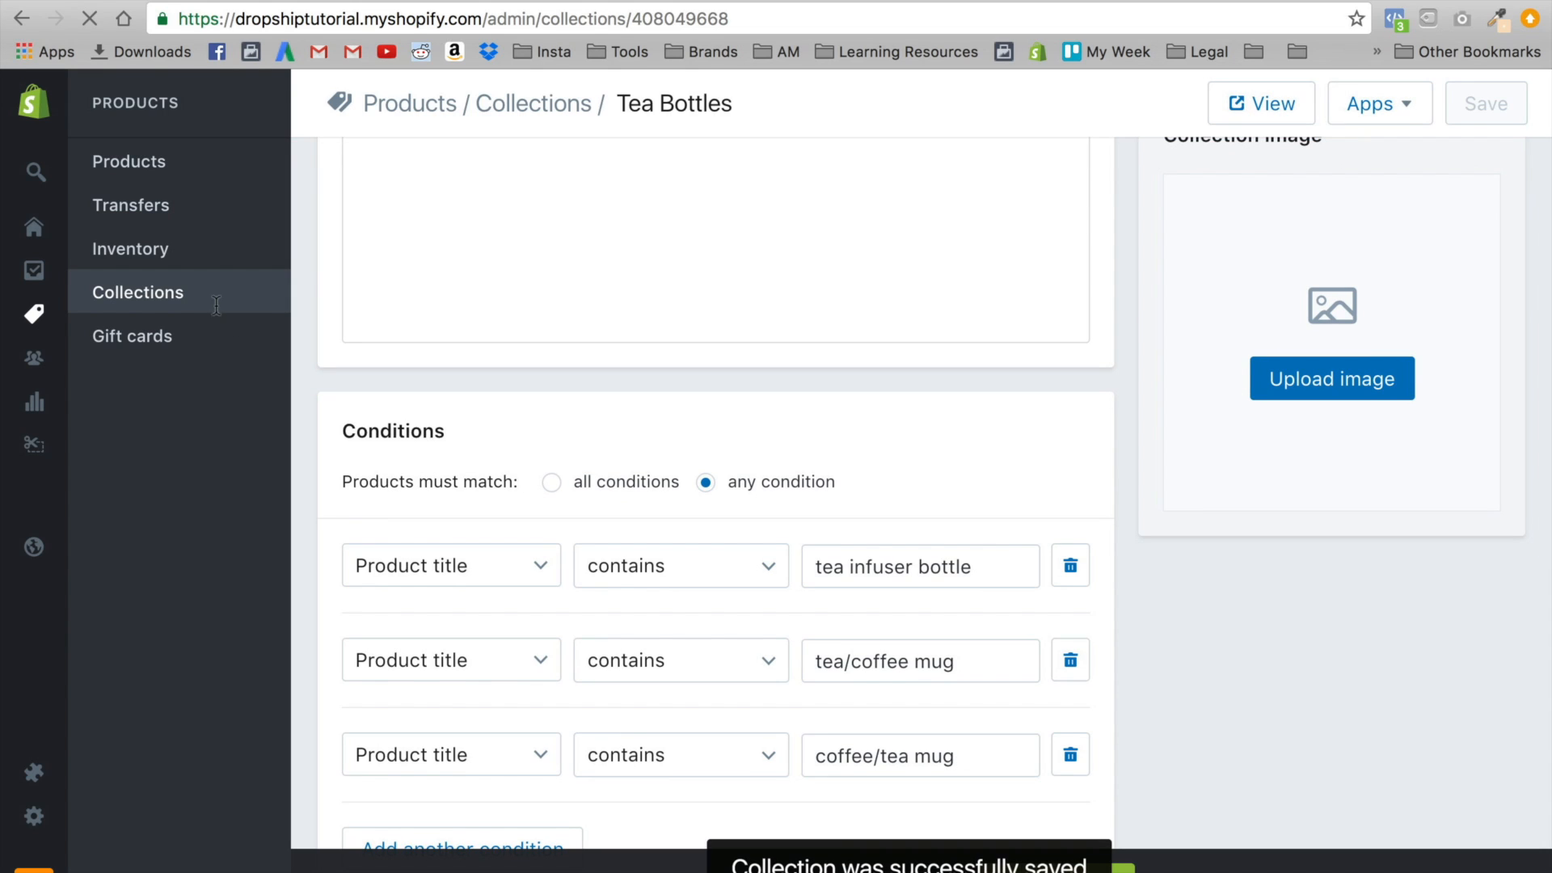
# Open the Tea Ceremony collection and review all product titles in the store's product list to decide which collection is needed
pyautogui.click(138, 292)
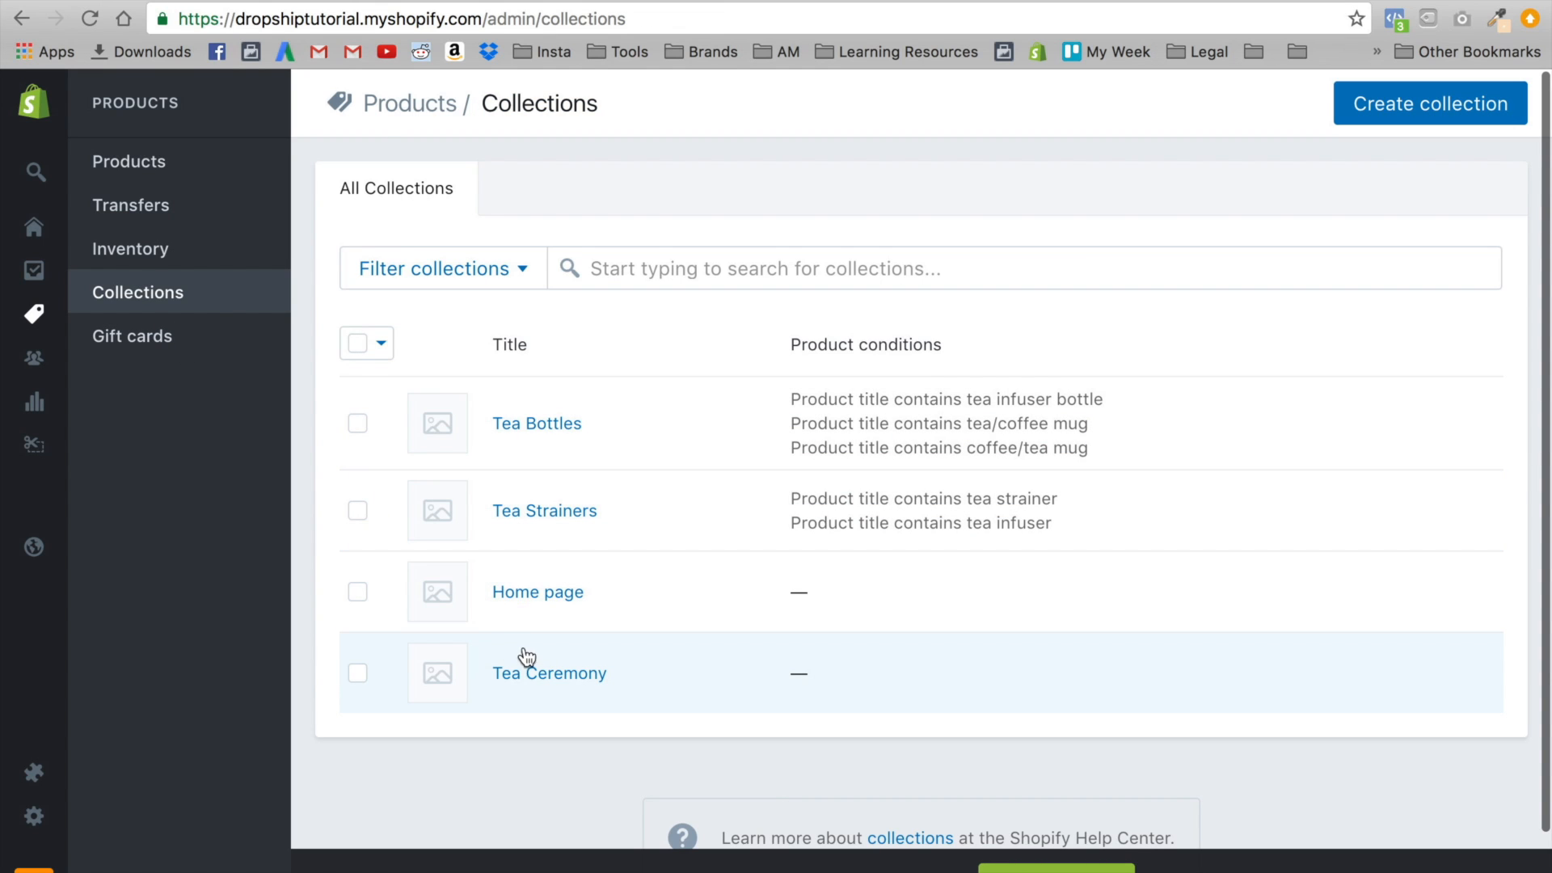
pyautogui.click(540, 674)
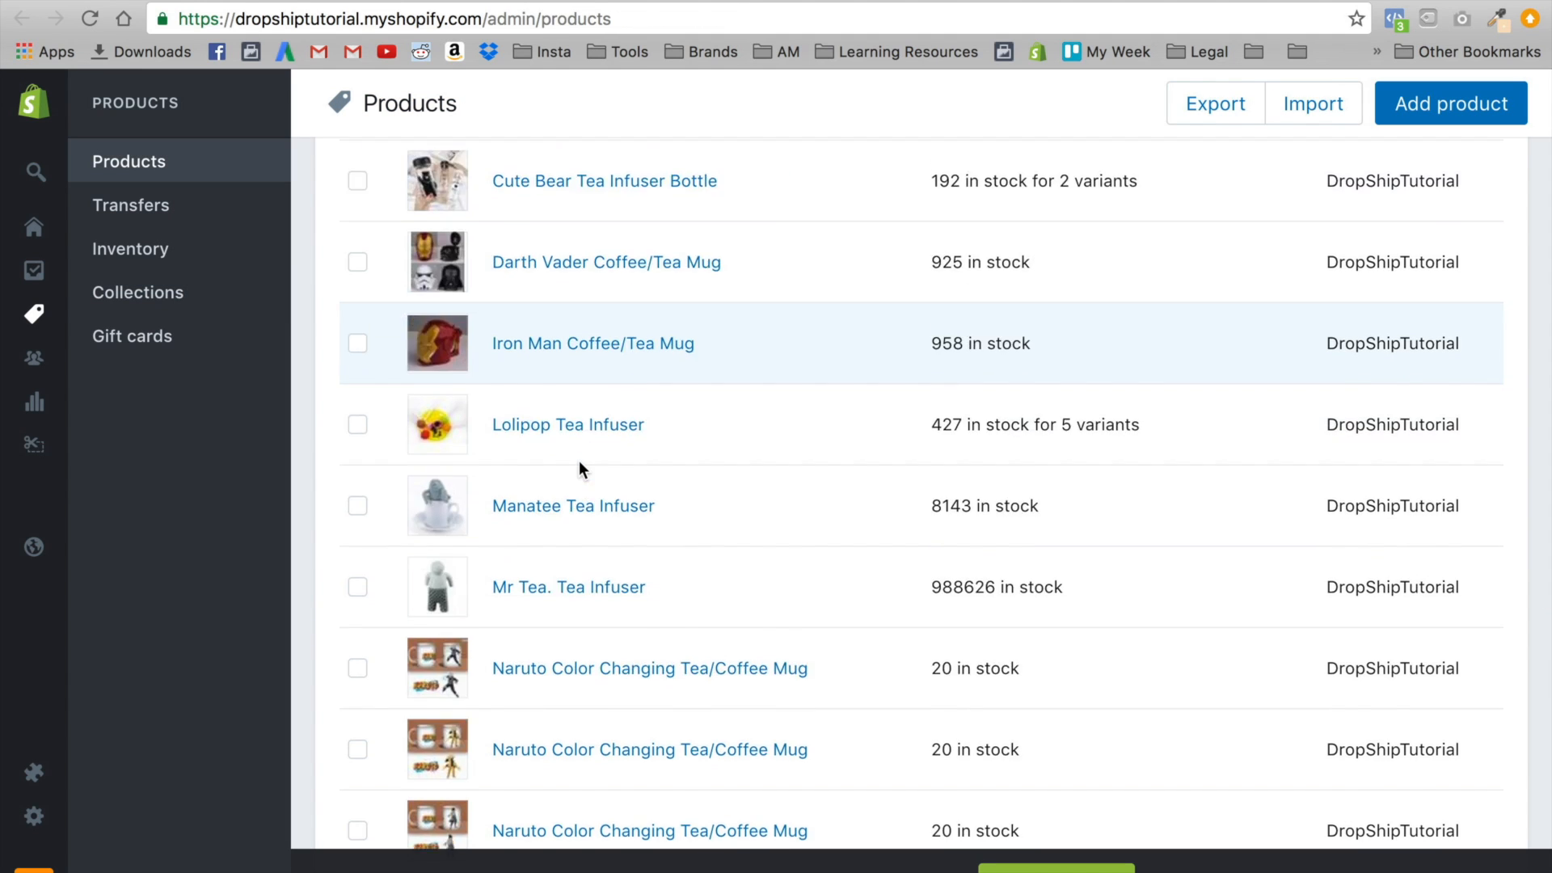
pyautogui.scroll(-10, 579, 461)
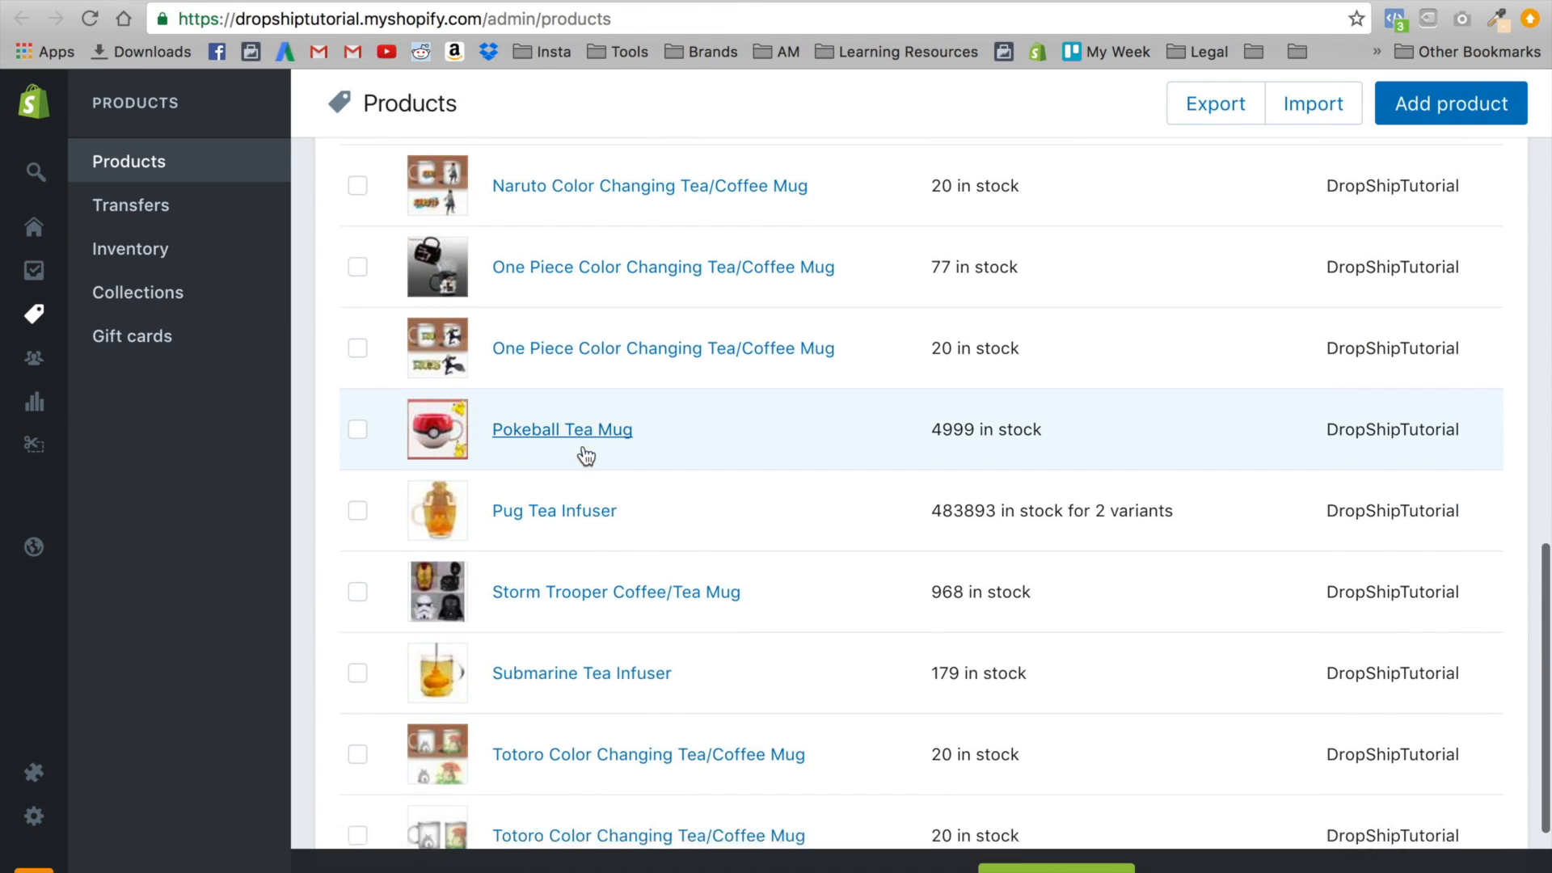
pyautogui.scroll(8, 583, 449)
pyautogui.scroll(10, 582, 445)
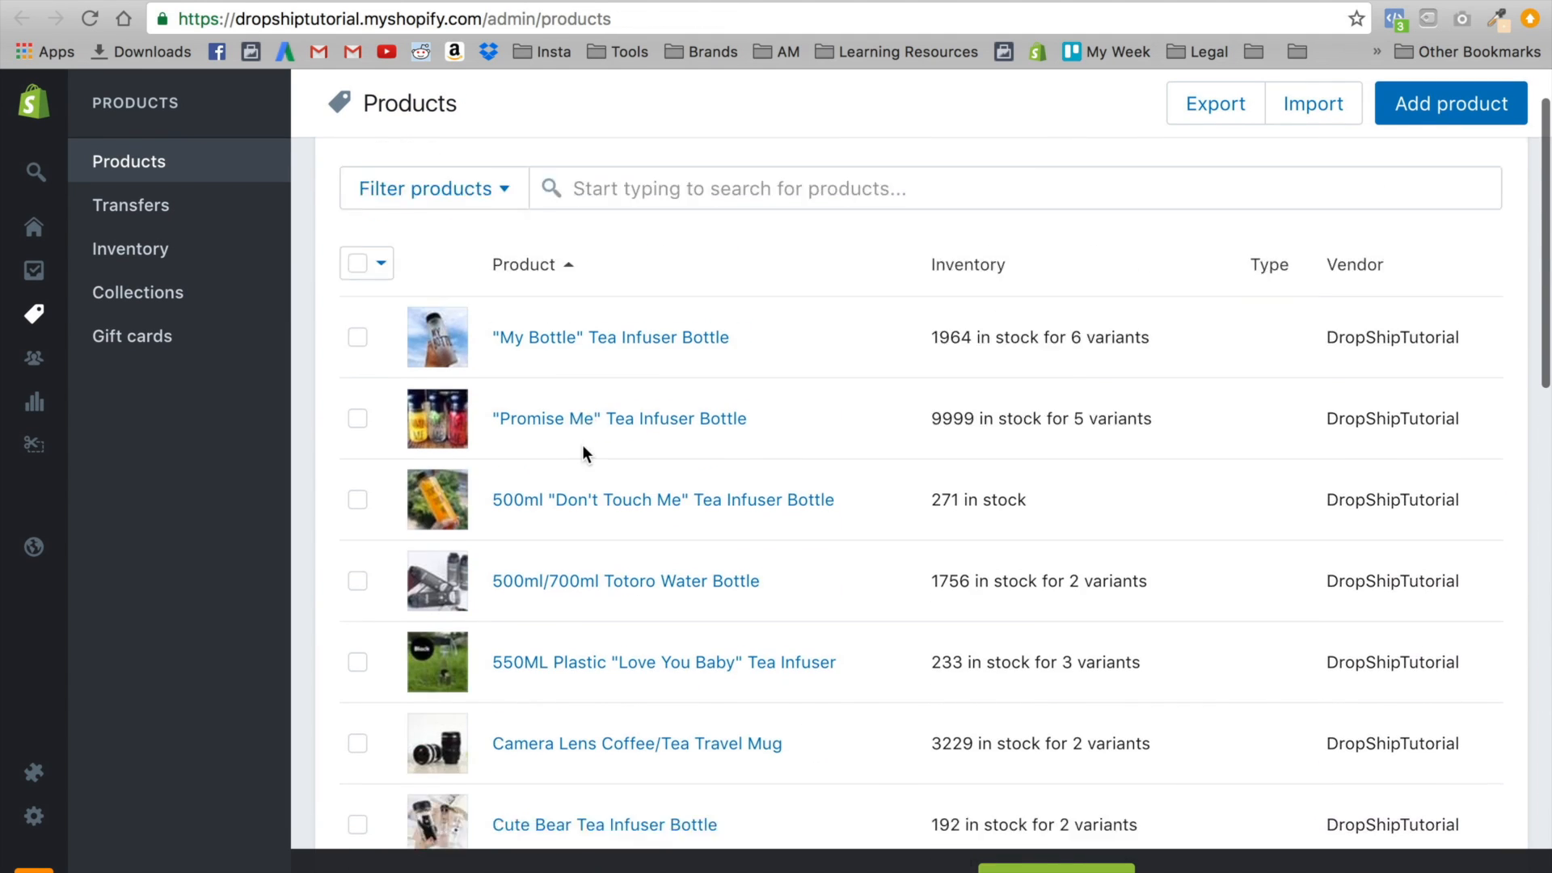
pyautogui.scroll(-5, 582, 445)
pyautogui.scroll(-2, 582, 451)
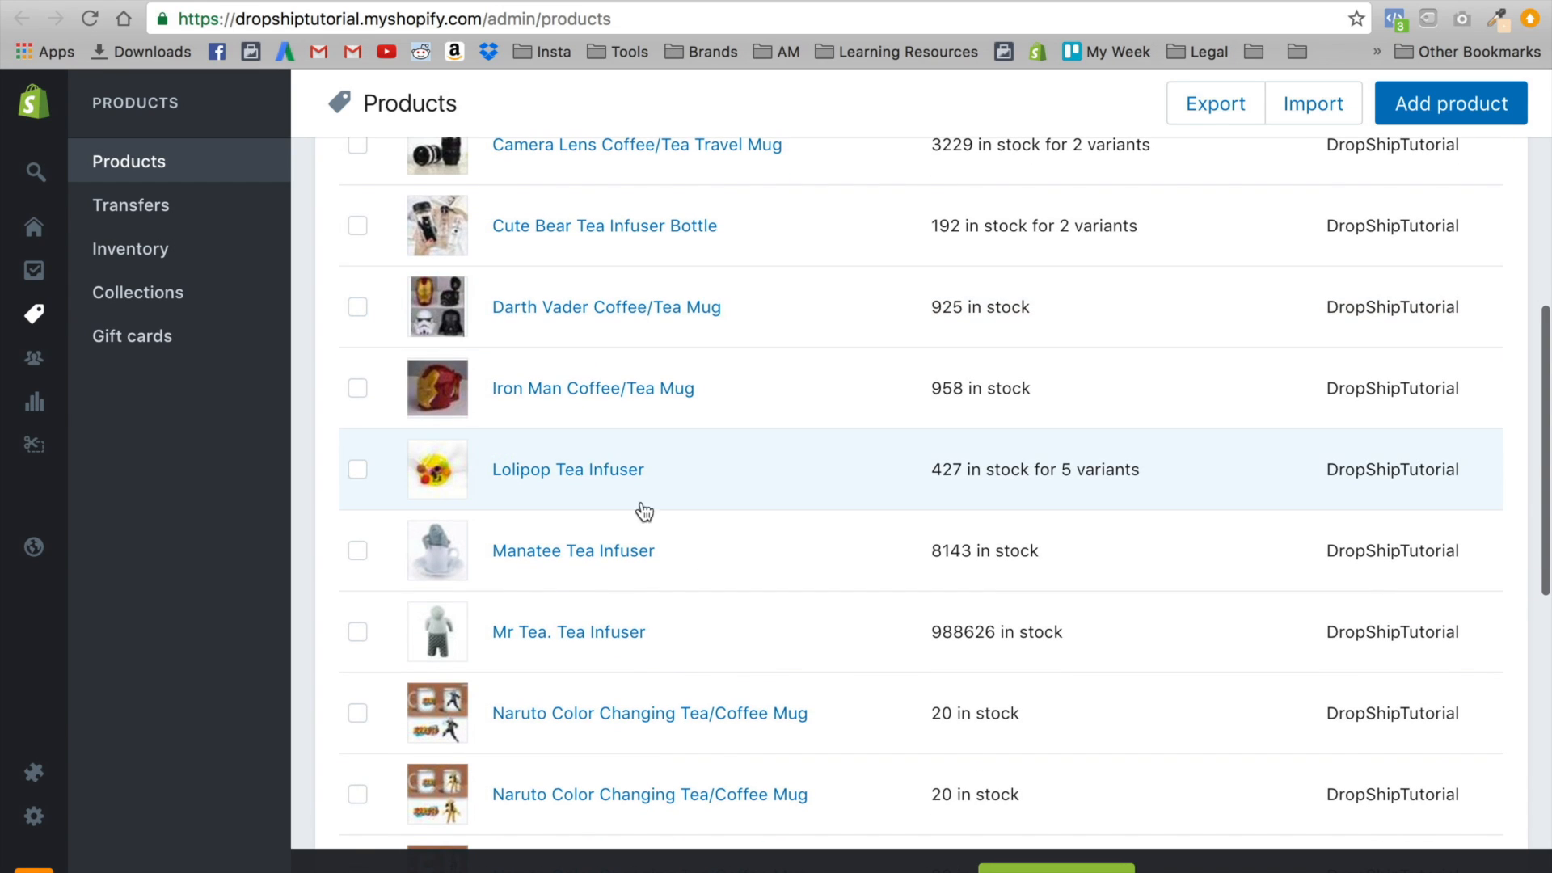
pyautogui.scroll(-7, 735, 655)
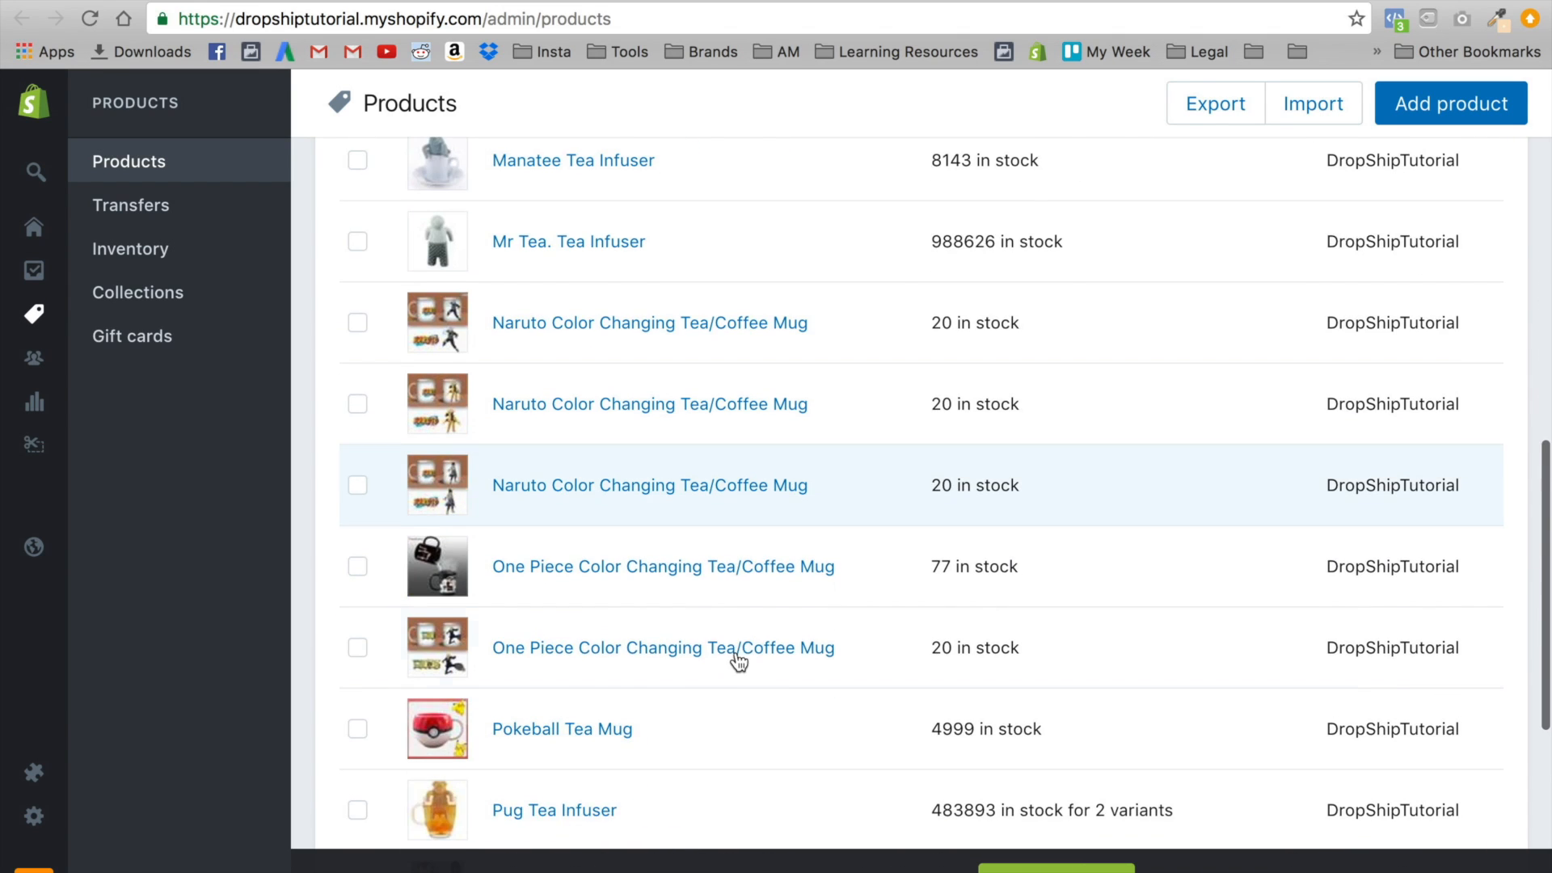
pyautogui.scroll(-3, 737, 651)
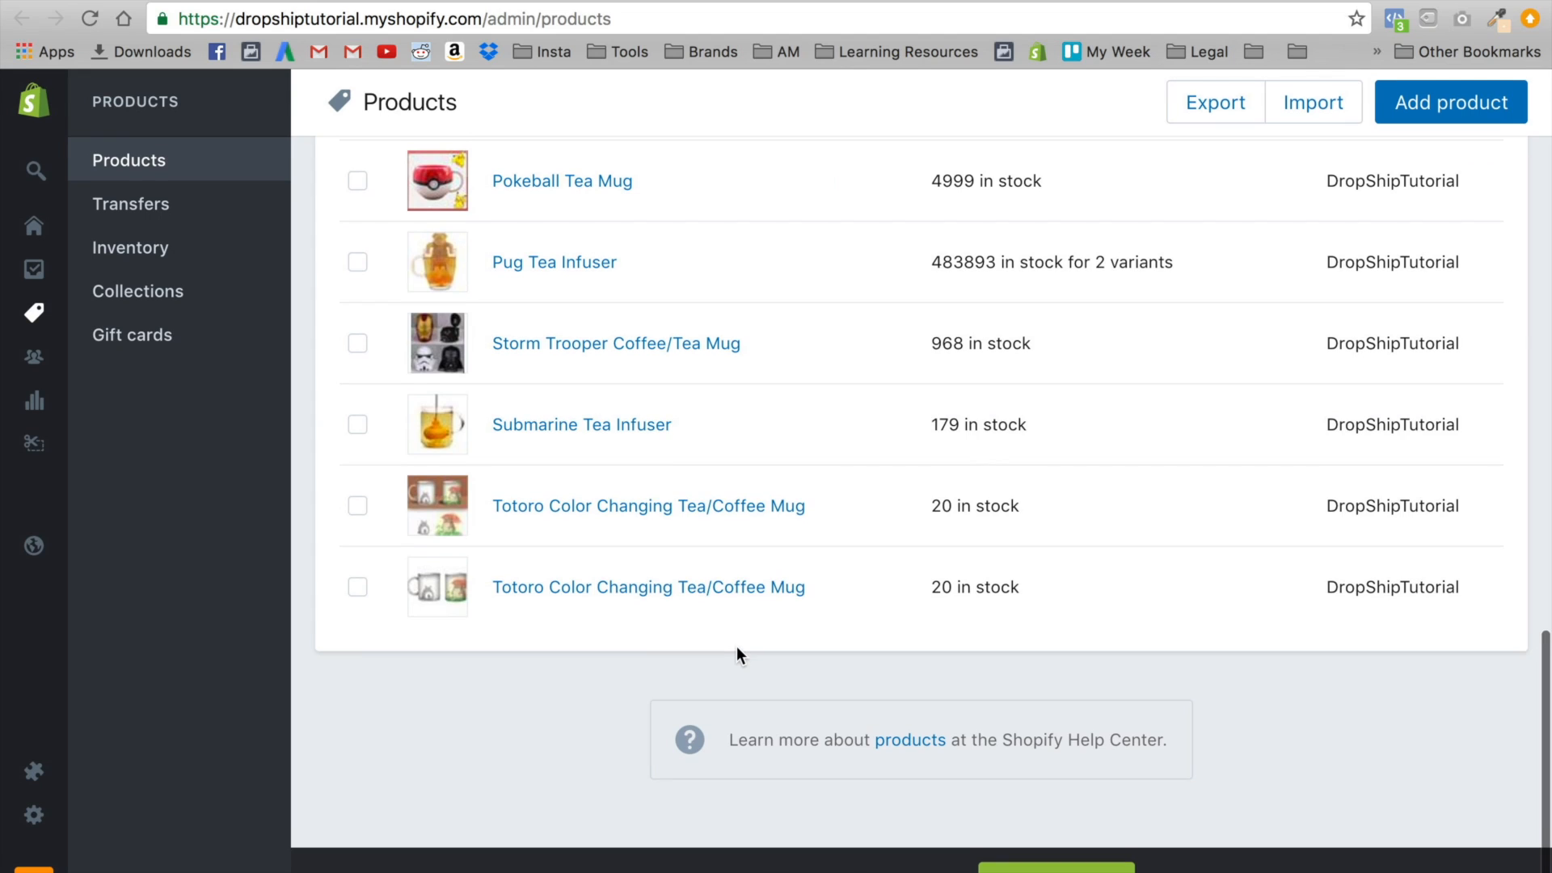
pyautogui.scroll(10, 737, 651)
pyautogui.scroll(10, 737, 647)
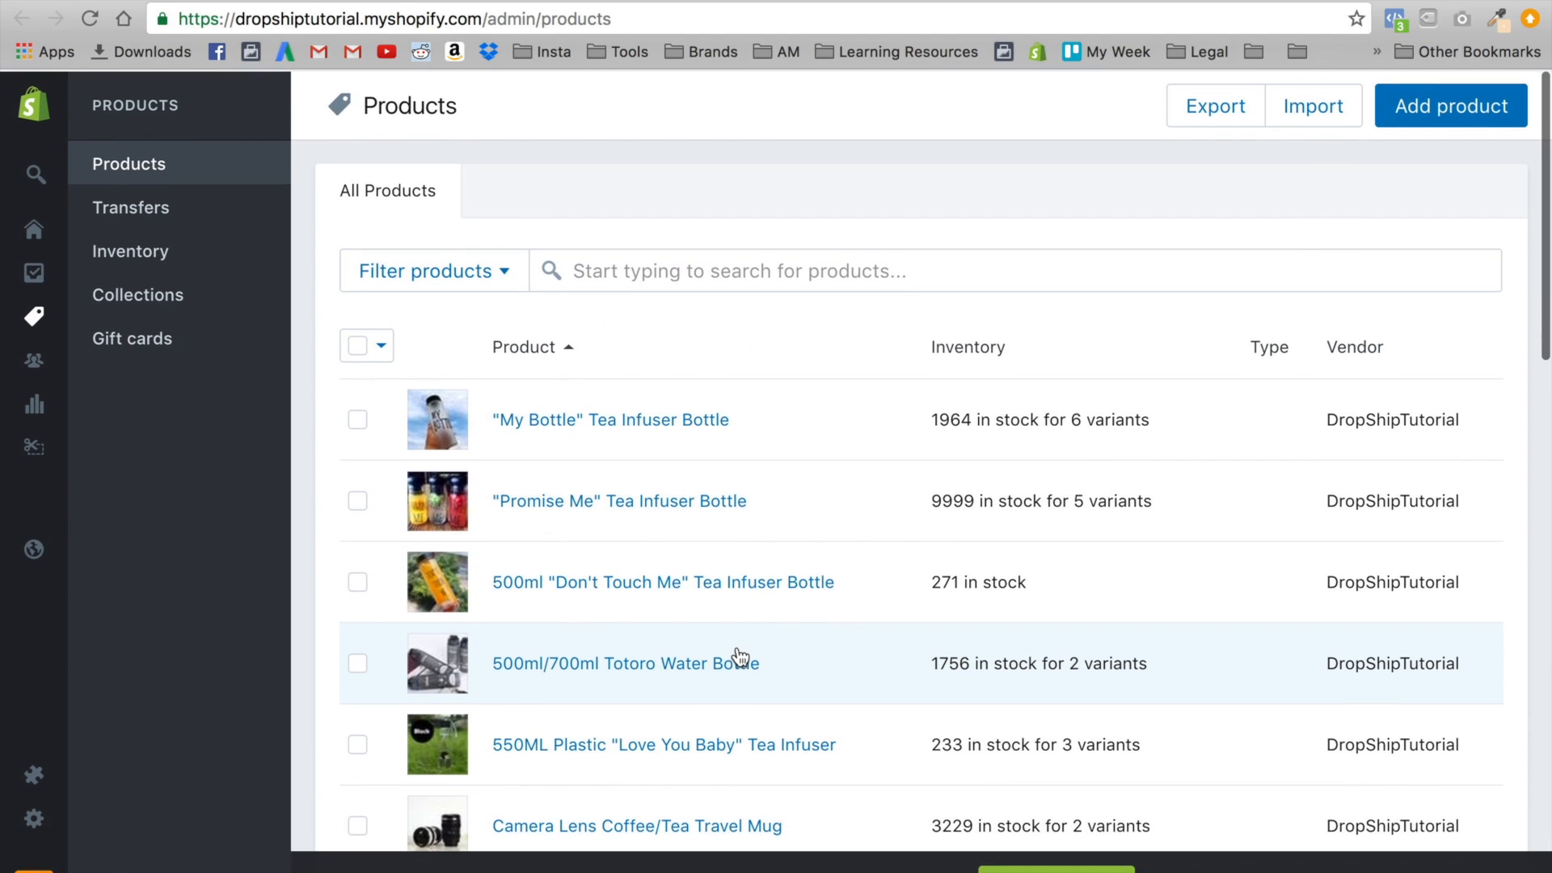
# Return to the Tea Ceremony collection and change its title to "Tea Mugs"
pyautogui.hotkey('ctrl', 'Tab')
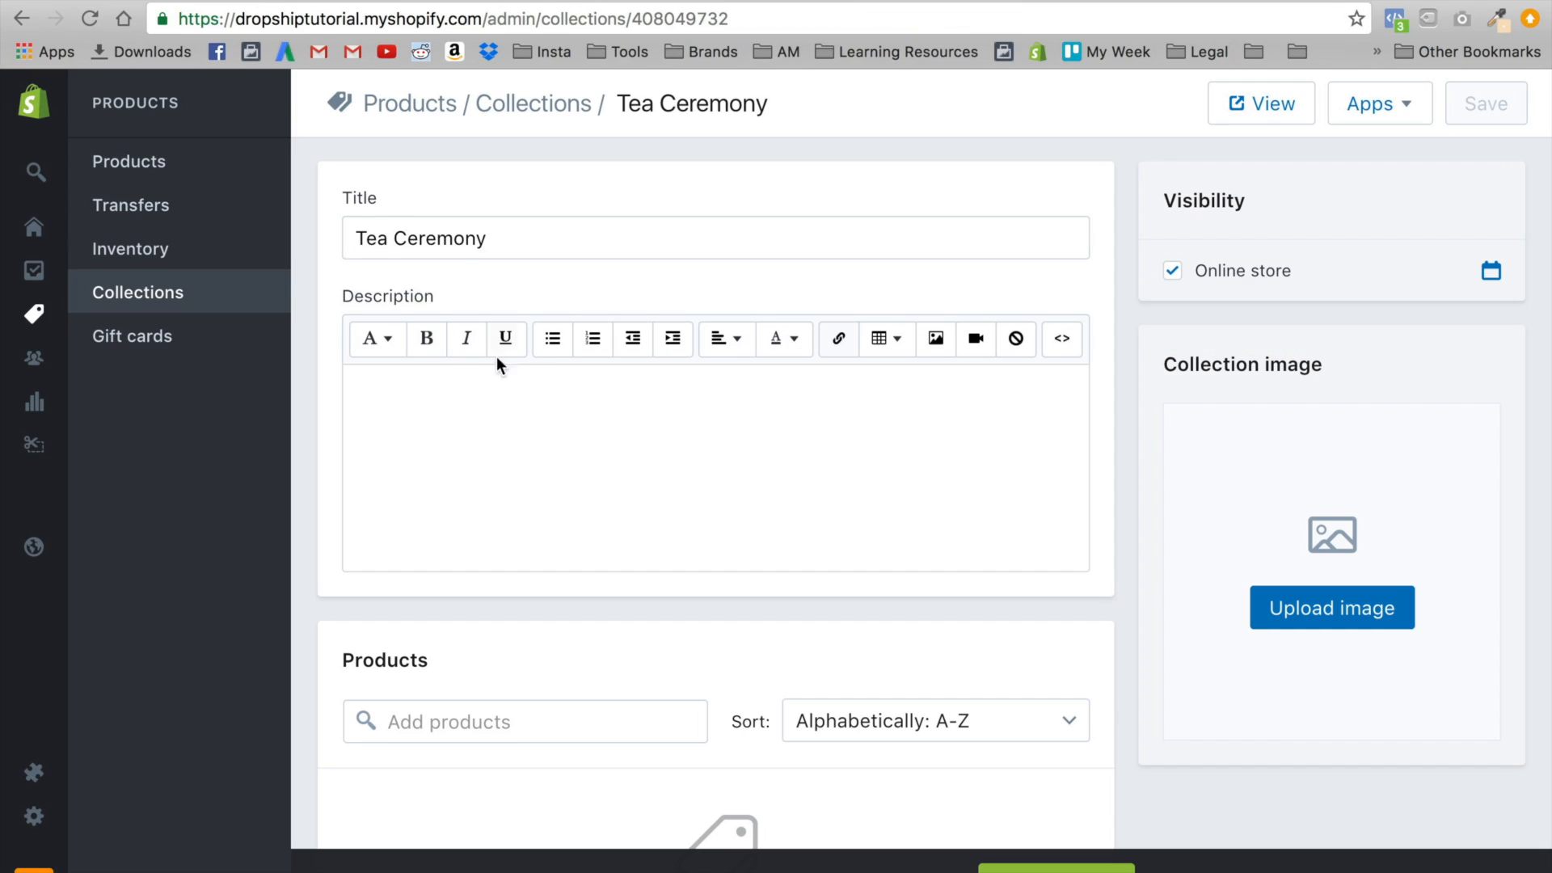
pyautogui.moveTo(356, 237); pyautogui.dragTo(488, 236)
pyautogui.write('Tea Mugs')
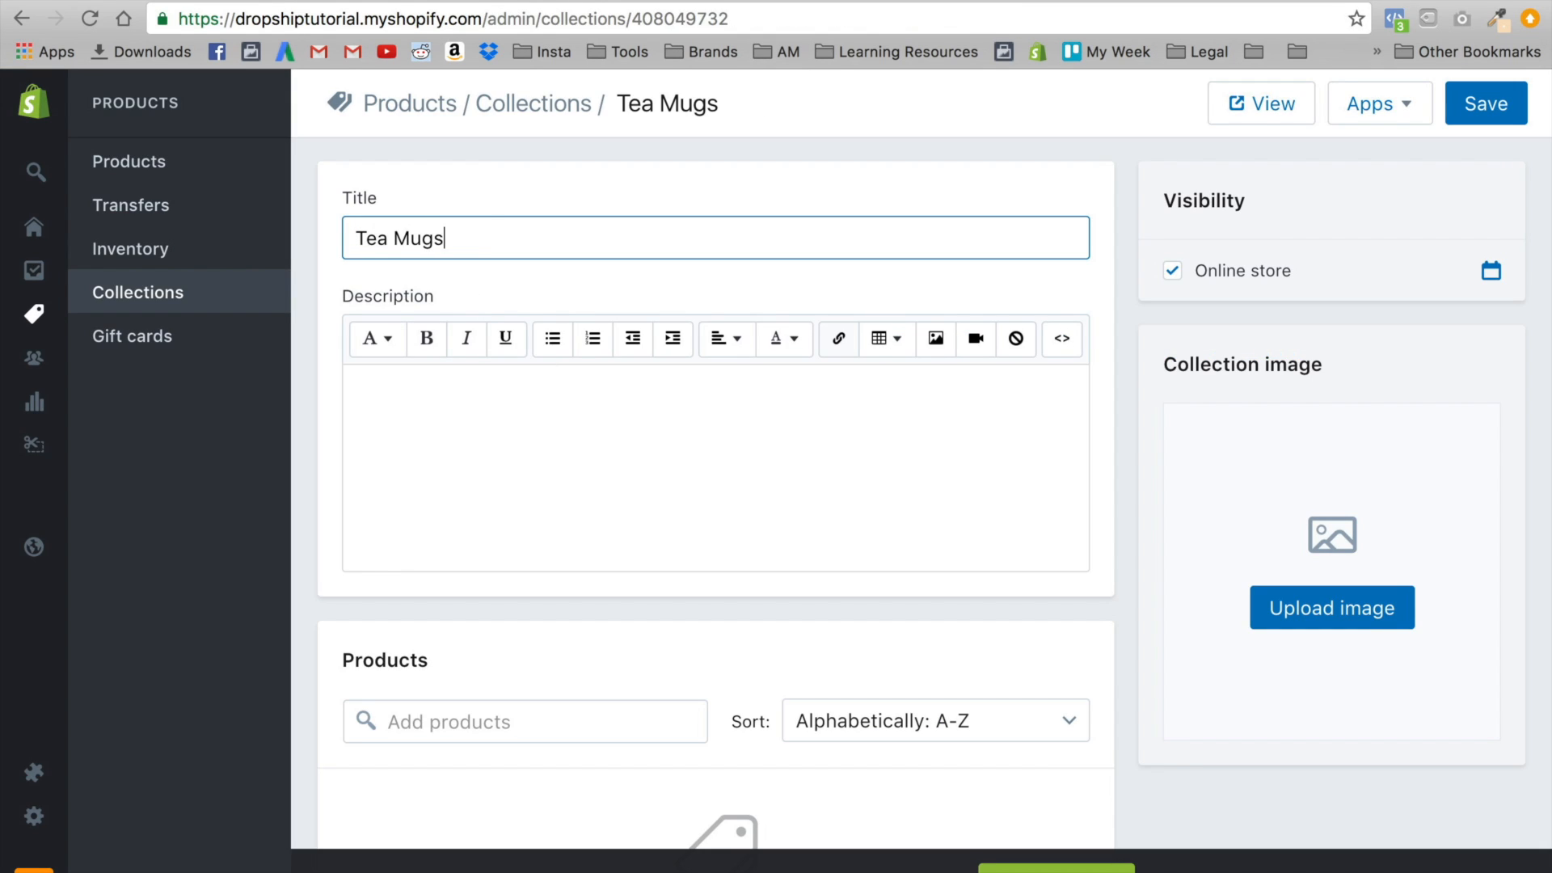
# Examine the collection's settings and its list of addable products for a way to select products by condition
pyautogui.scroll(-5, 496, 454)
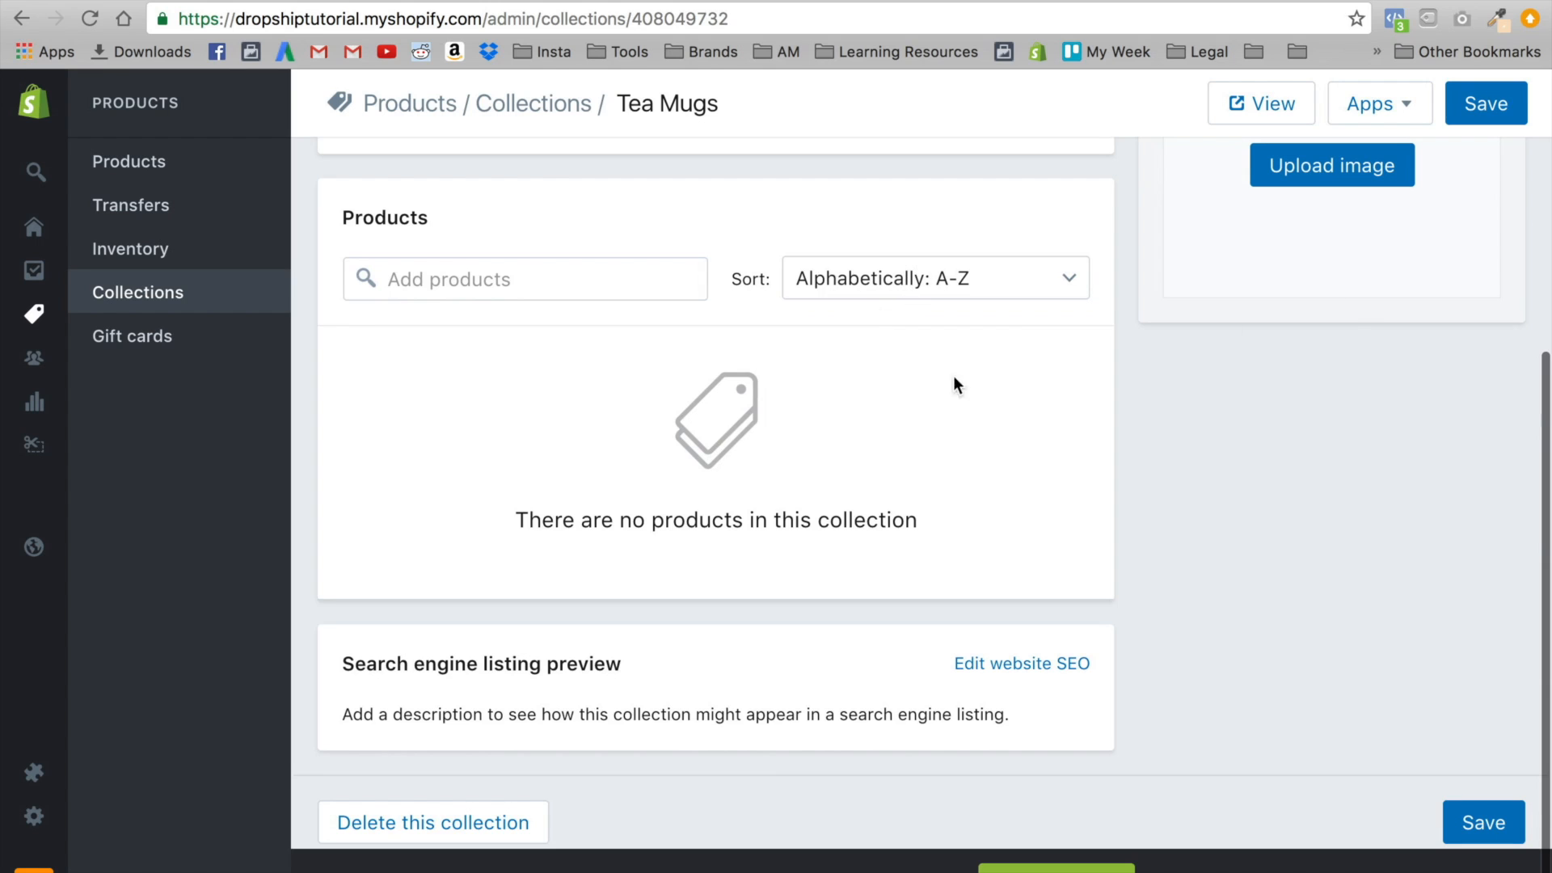
pyautogui.scroll(5, 725, 435)
pyautogui.scroll(-5, 725, 435)
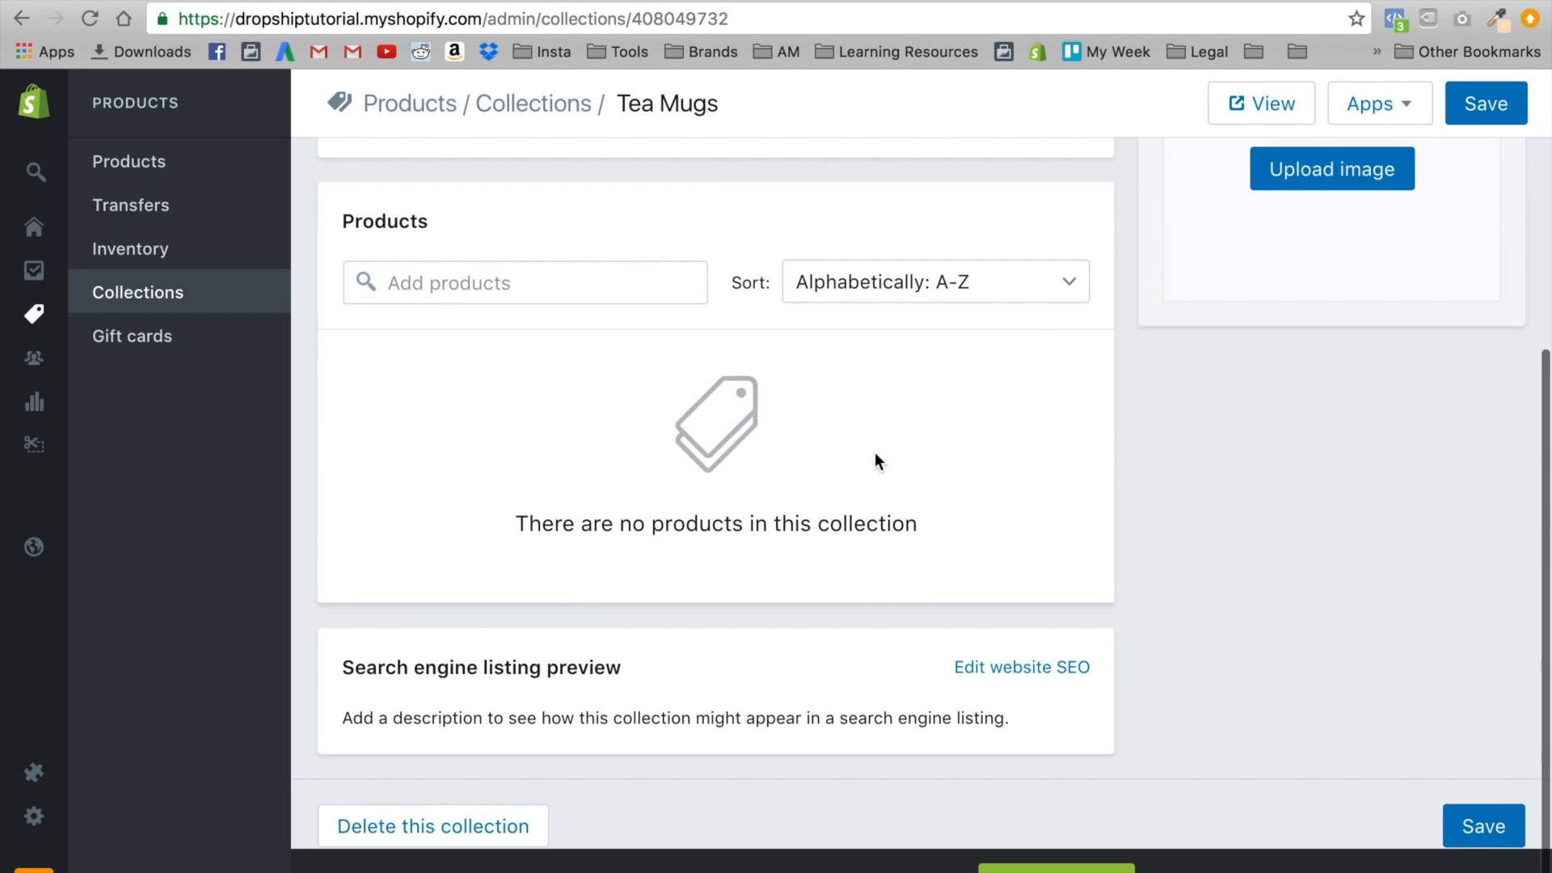
pyautogui.scroll(5, 602, 436)
pyautogui.scroll(-1, 602, 436)
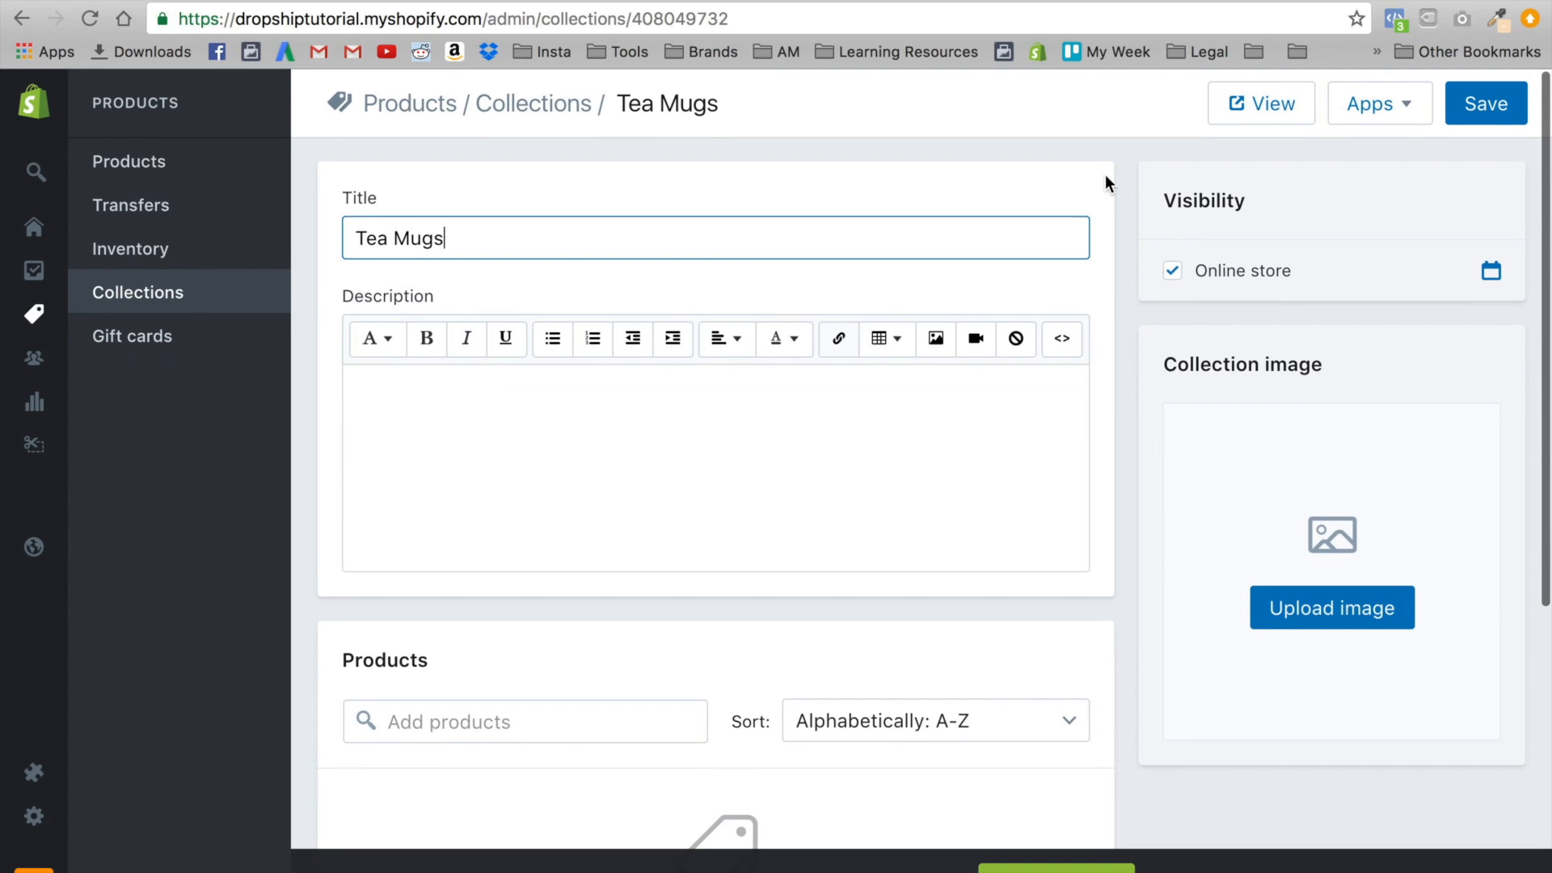
pyautogui.scroll(-6, 1046, 181)
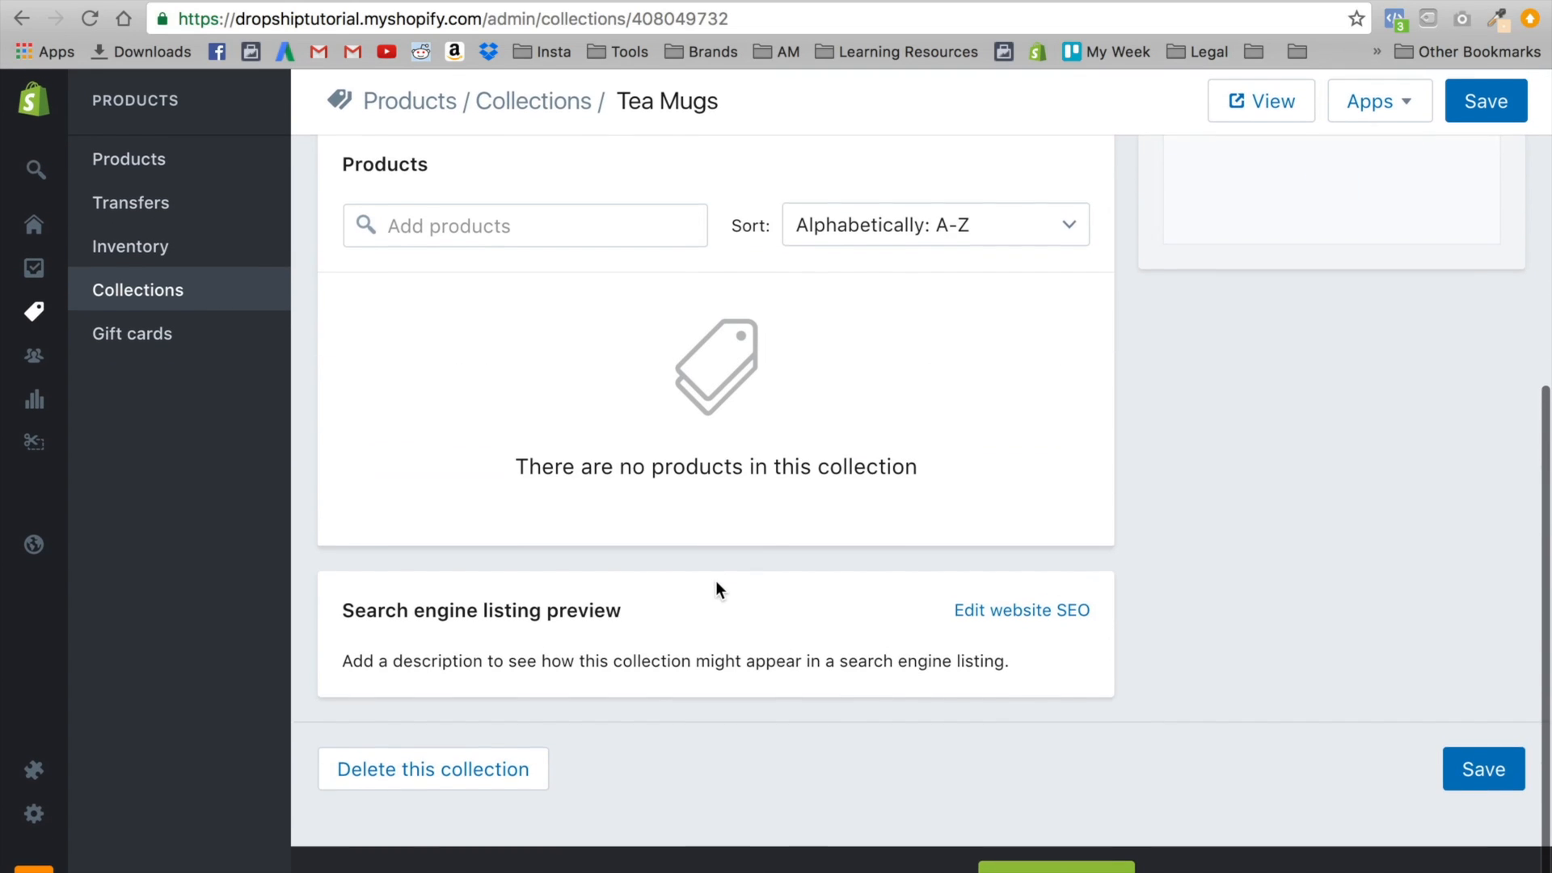
pyautogui.scroll(3, 860, 415)
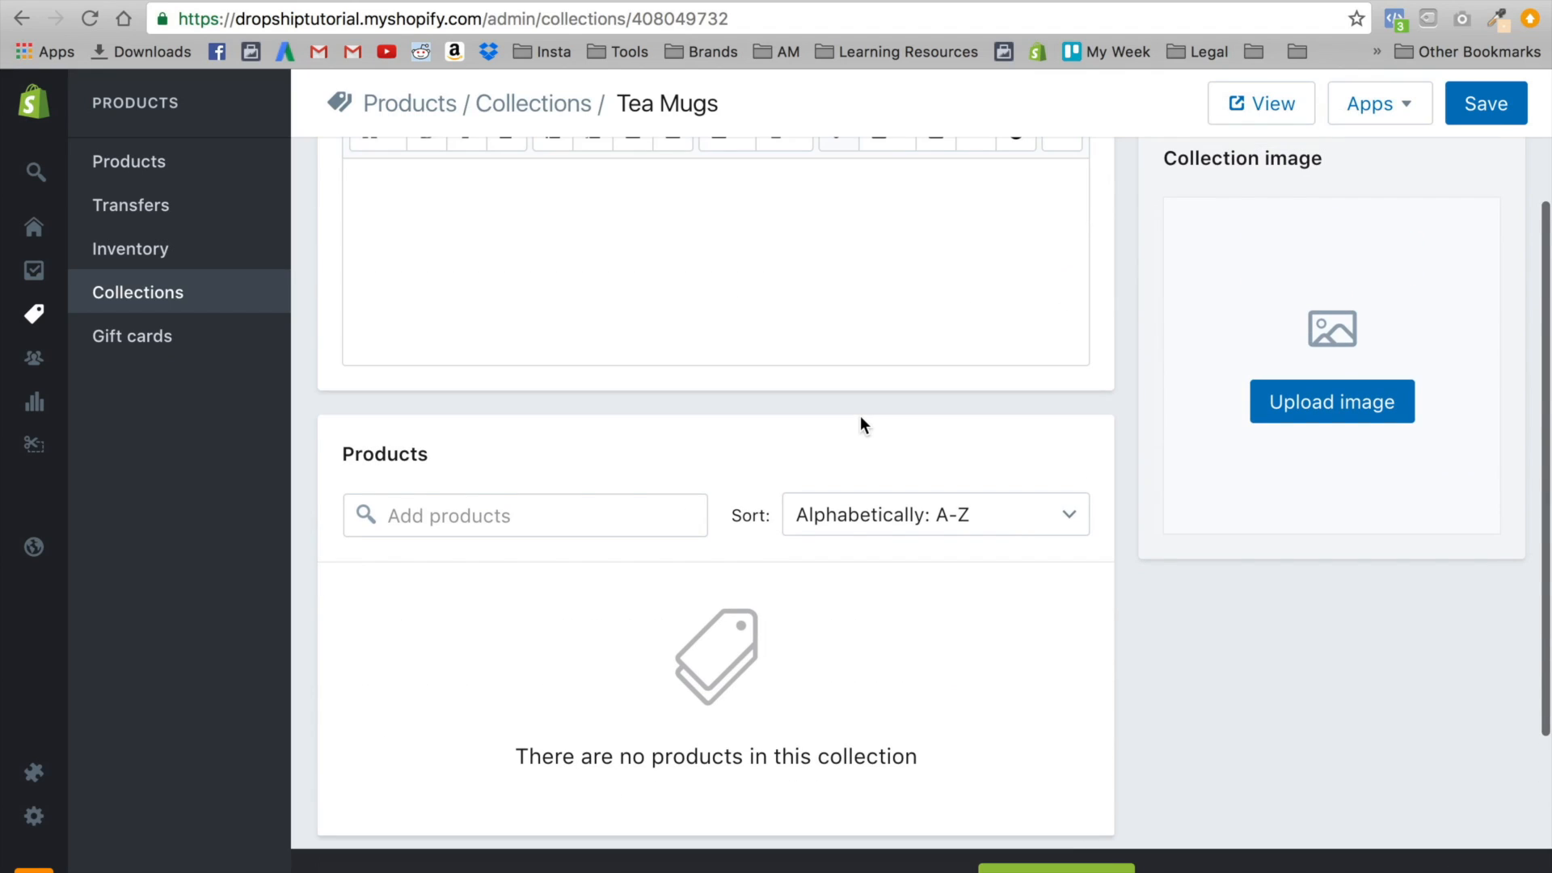
pyautogui.scroll(2, 886, 441)
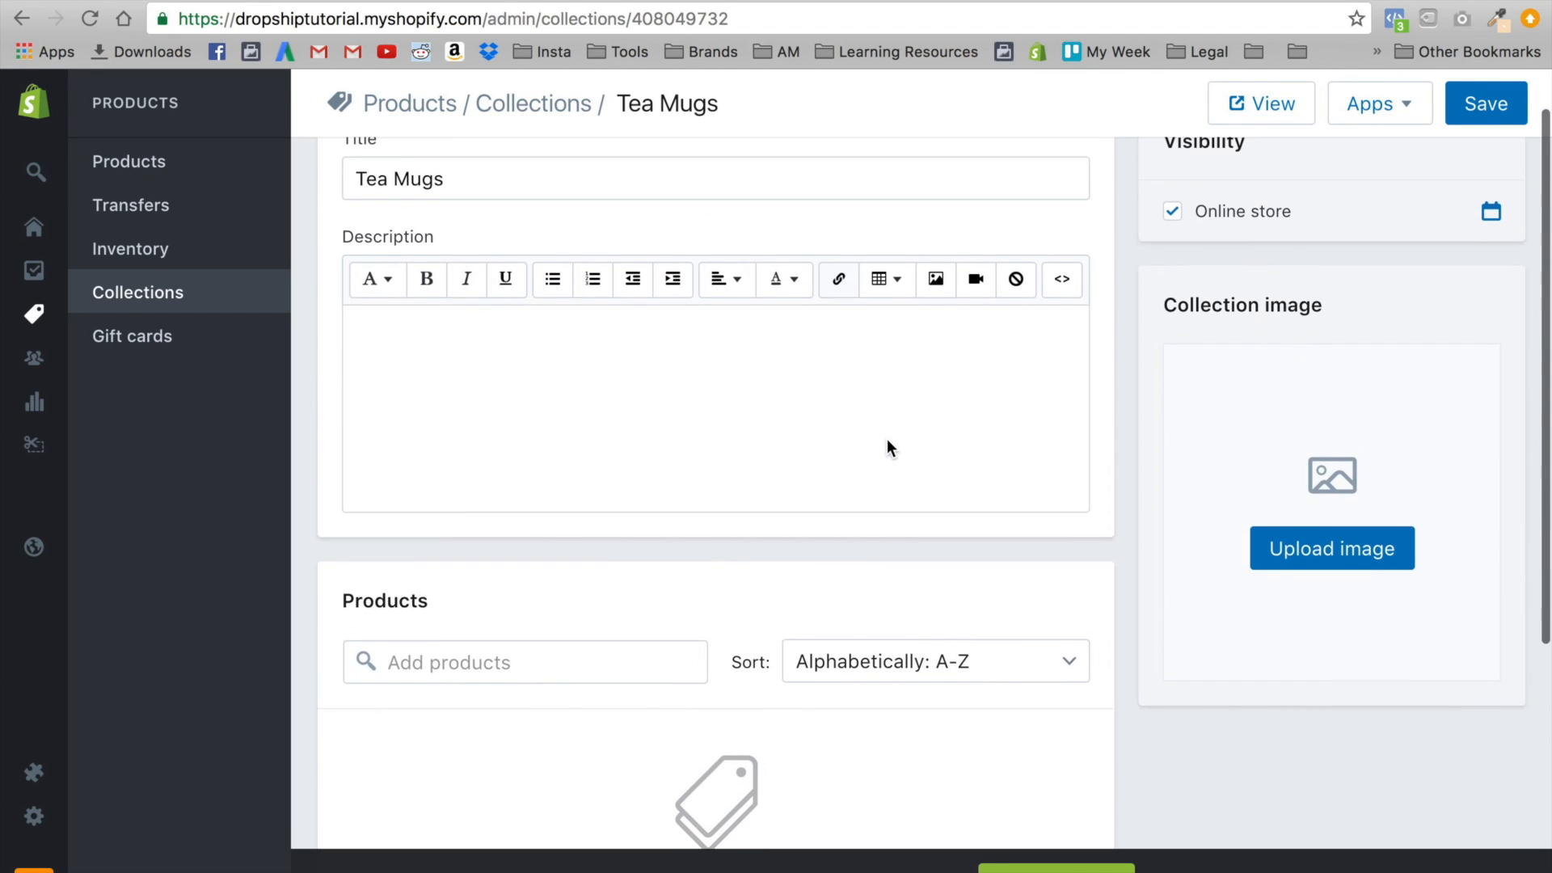
pyautogui.scroll(1, 888, 440)
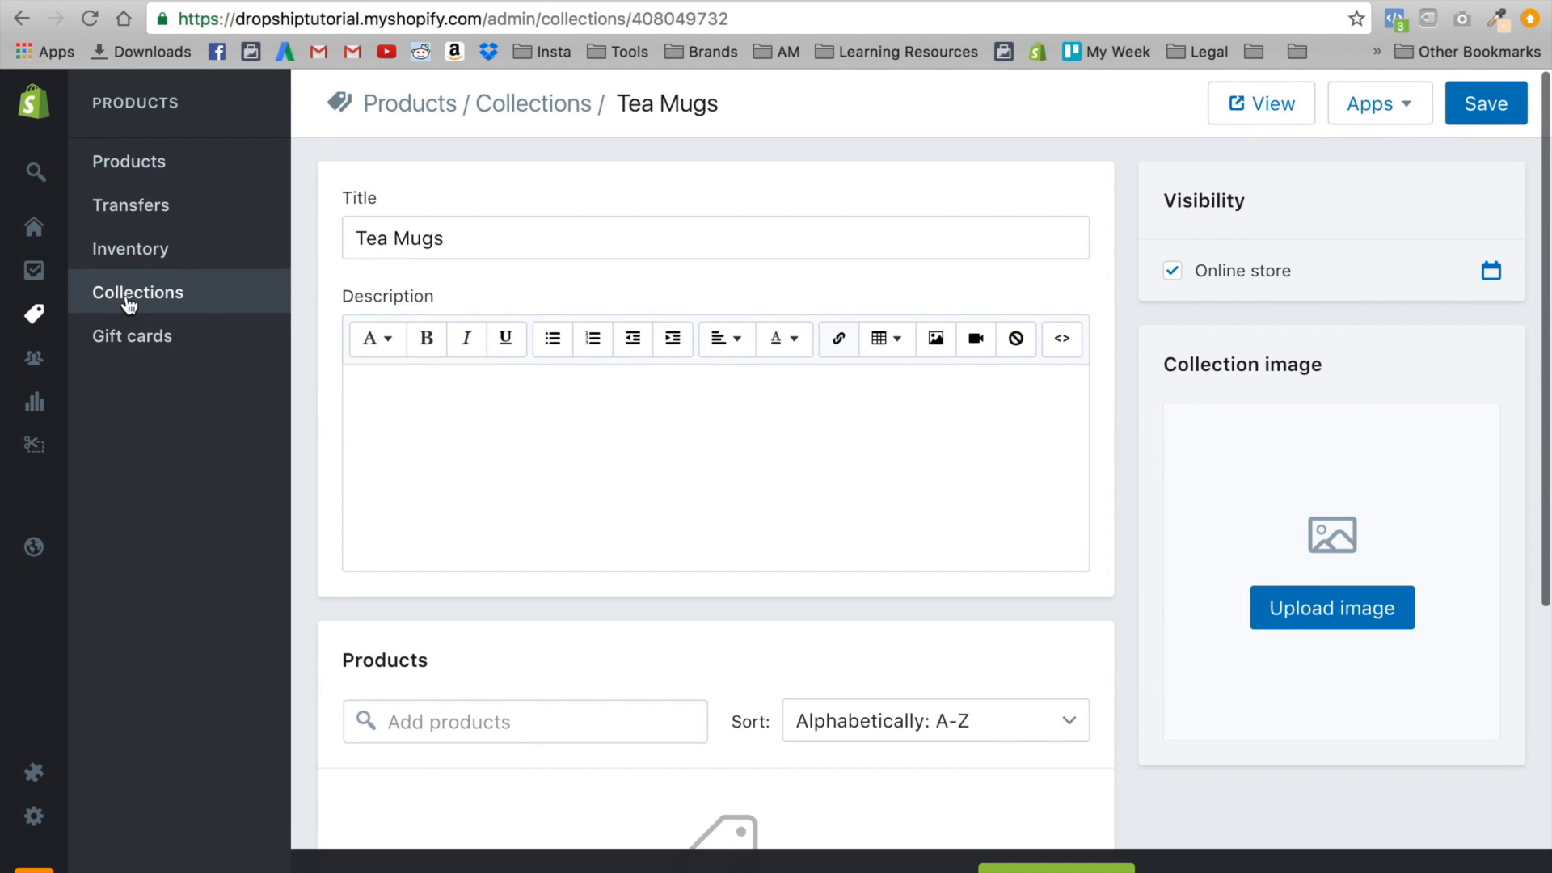
pyautogui.scroll(-4, 614, 520)
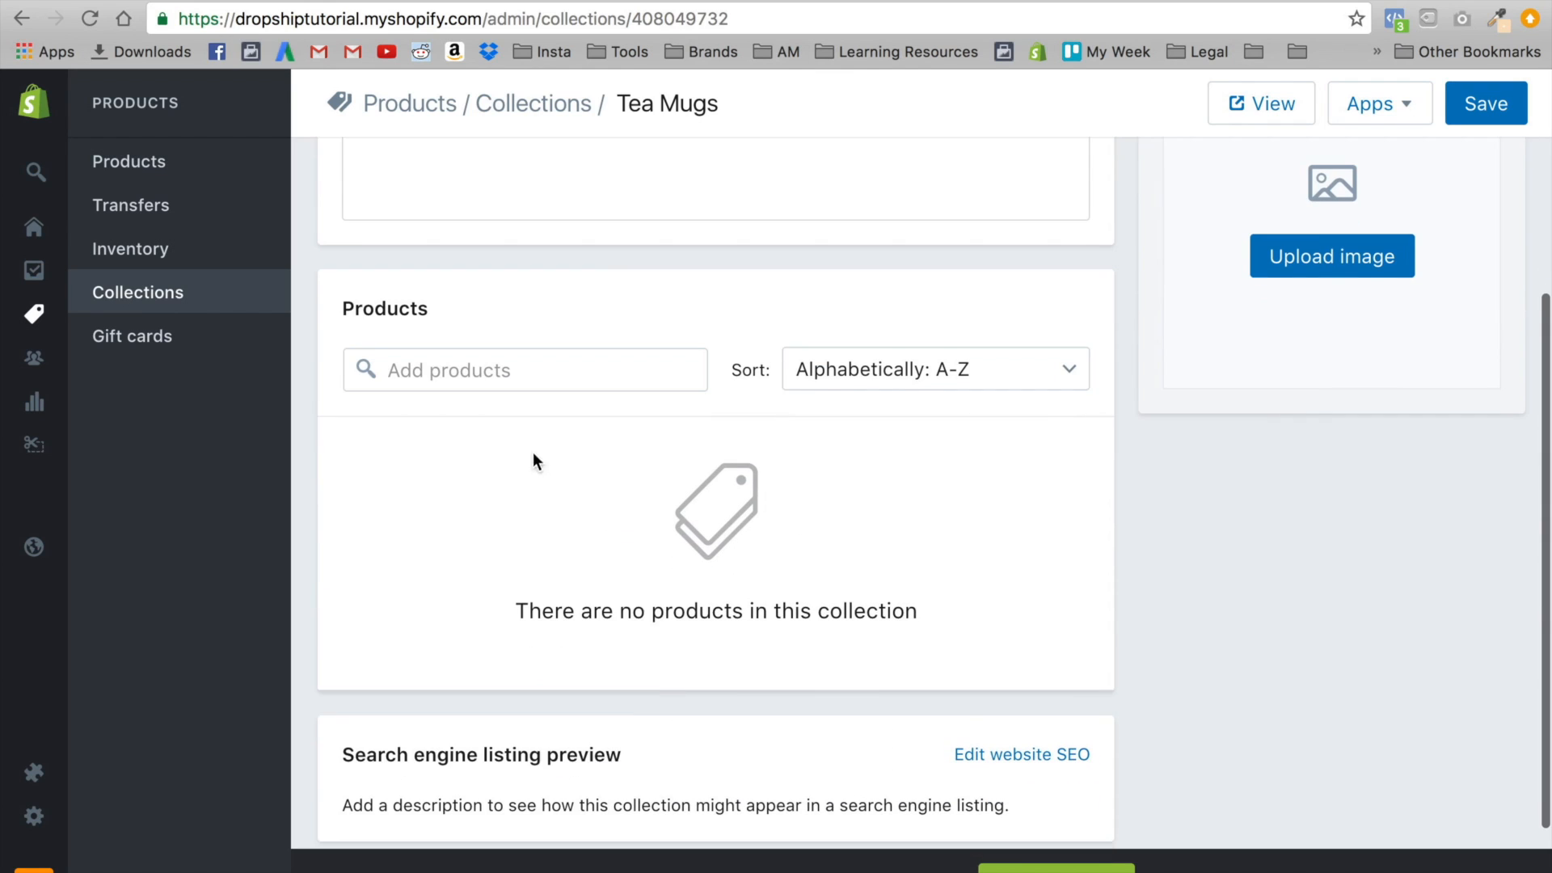
pyautogui.click(482, 378)
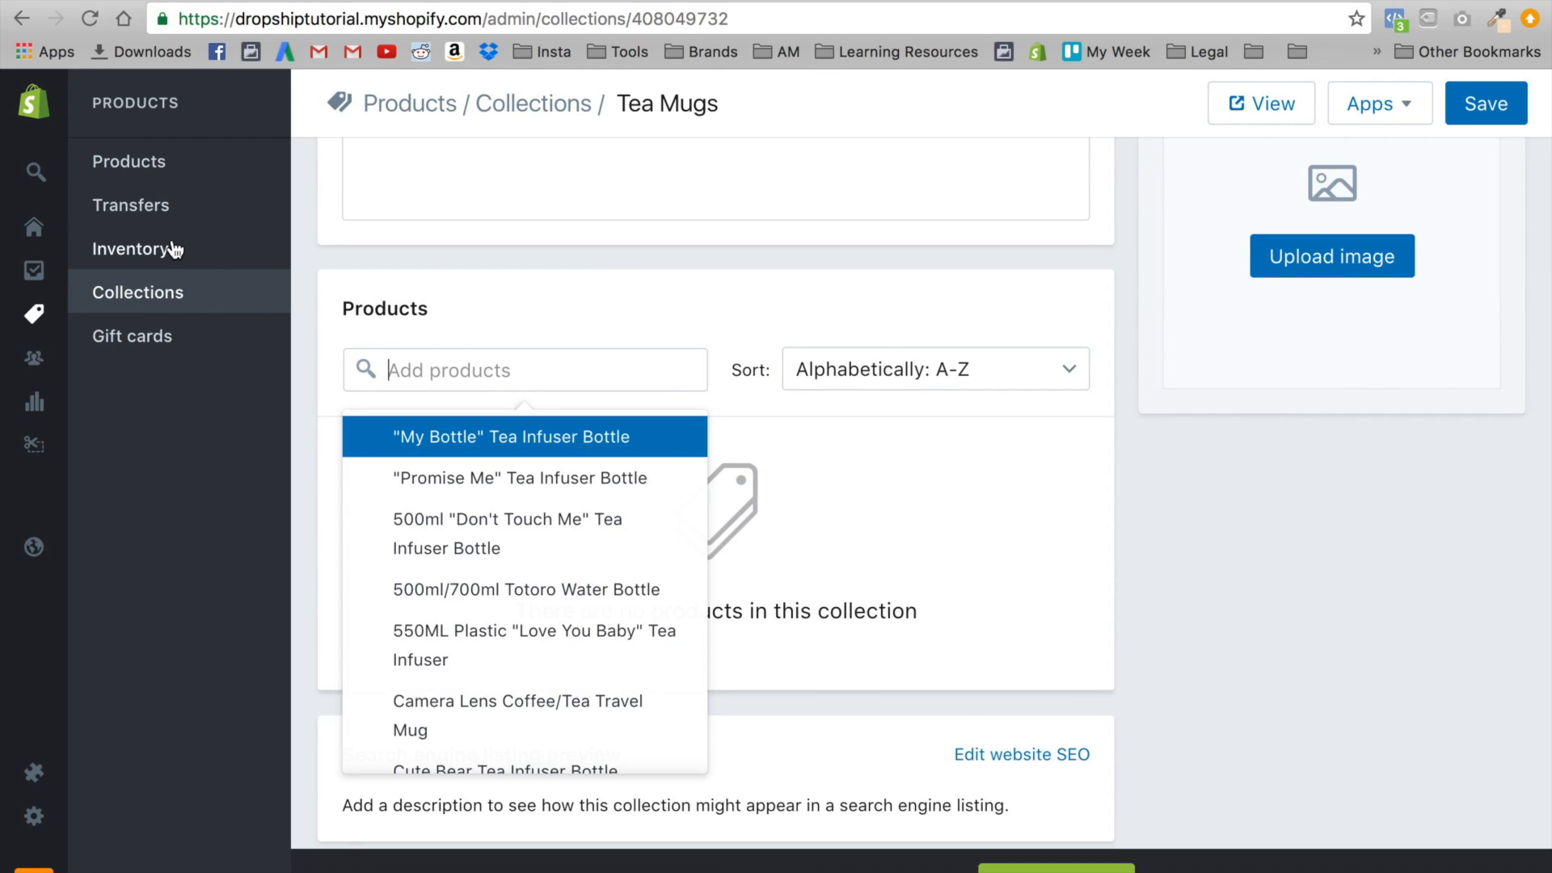
# Return to the collections list without saving the title change and delete the Tea Ceremony collection
pyautogui.click(162, 294)
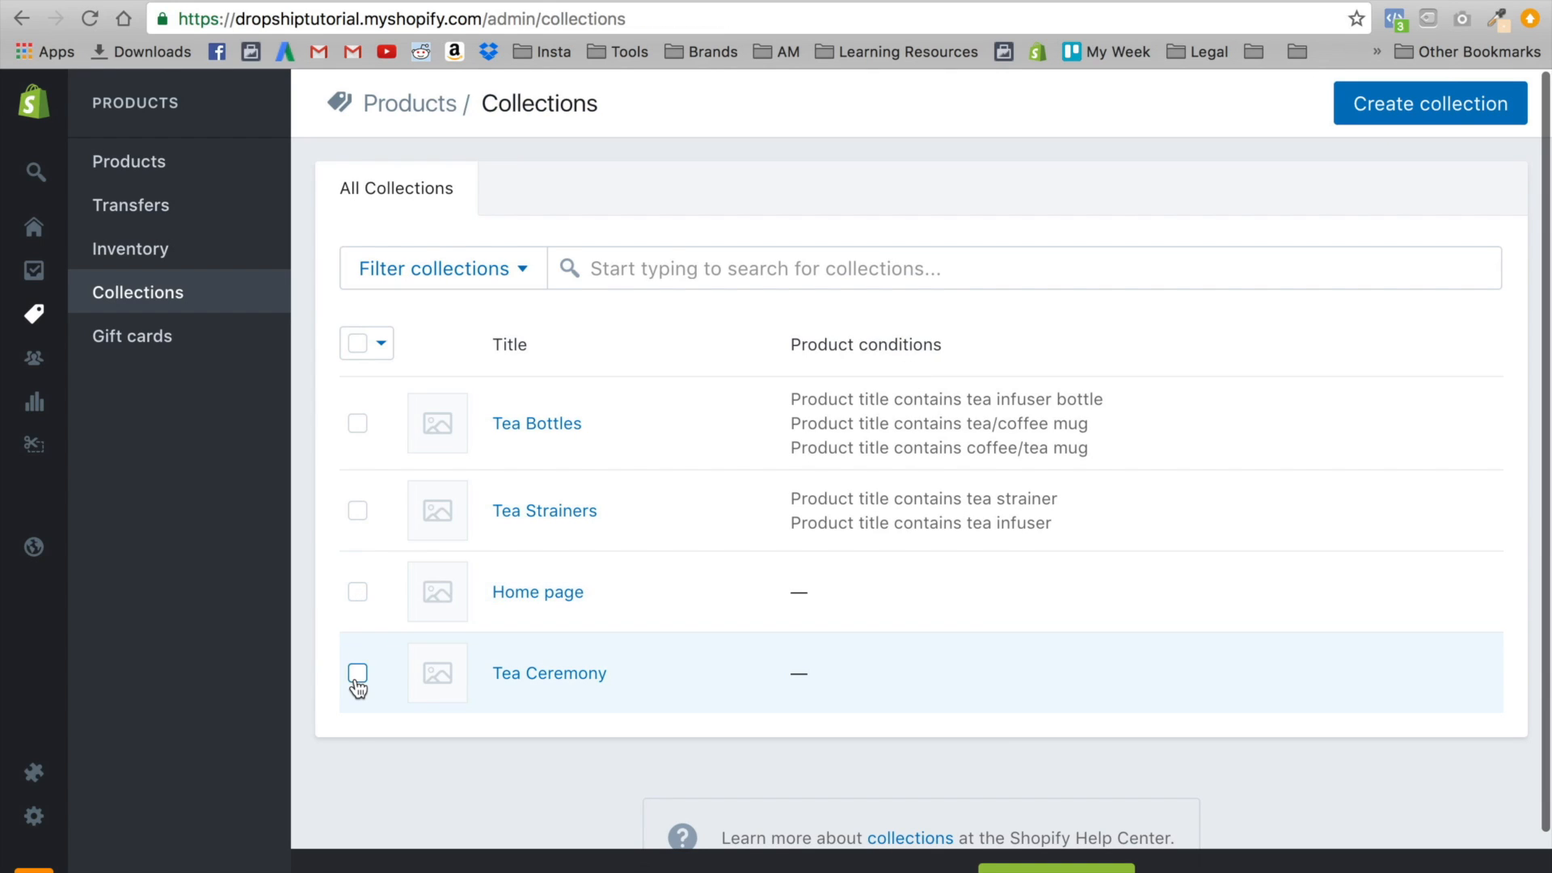
pyautogui.click(357, 673)
pyautogui.click(789, 355)
pyautogui.click(780, 485)
pyautogui.click(1107, 325)
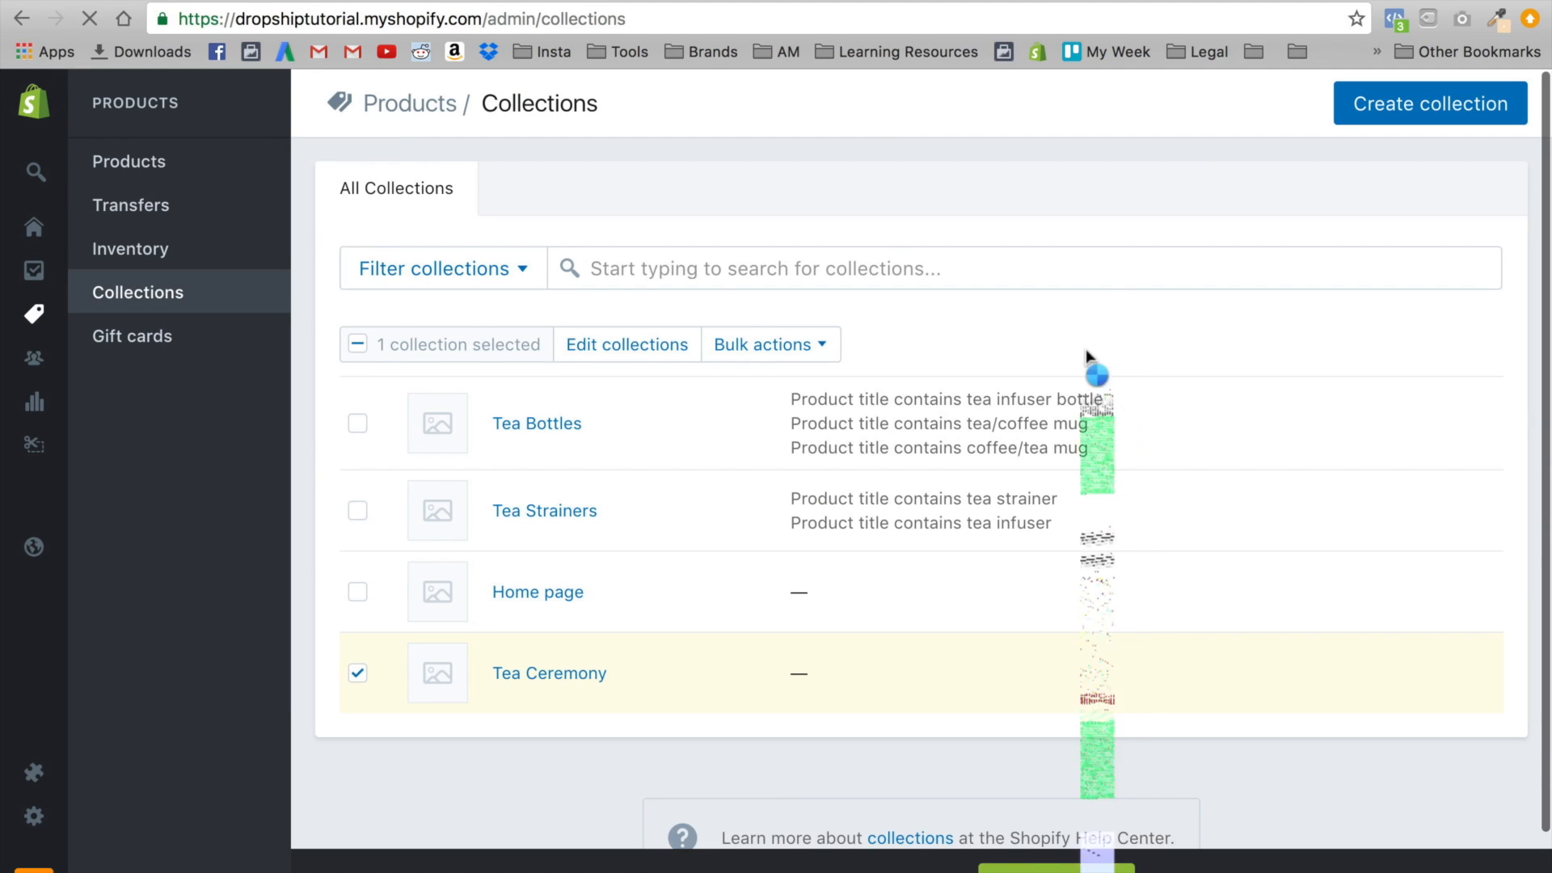
# Remove the "tea/coffee mug" and "coffee/tea mug" conditions from the Tea Bottles collection and save it
pyautogui.click(562, 429)
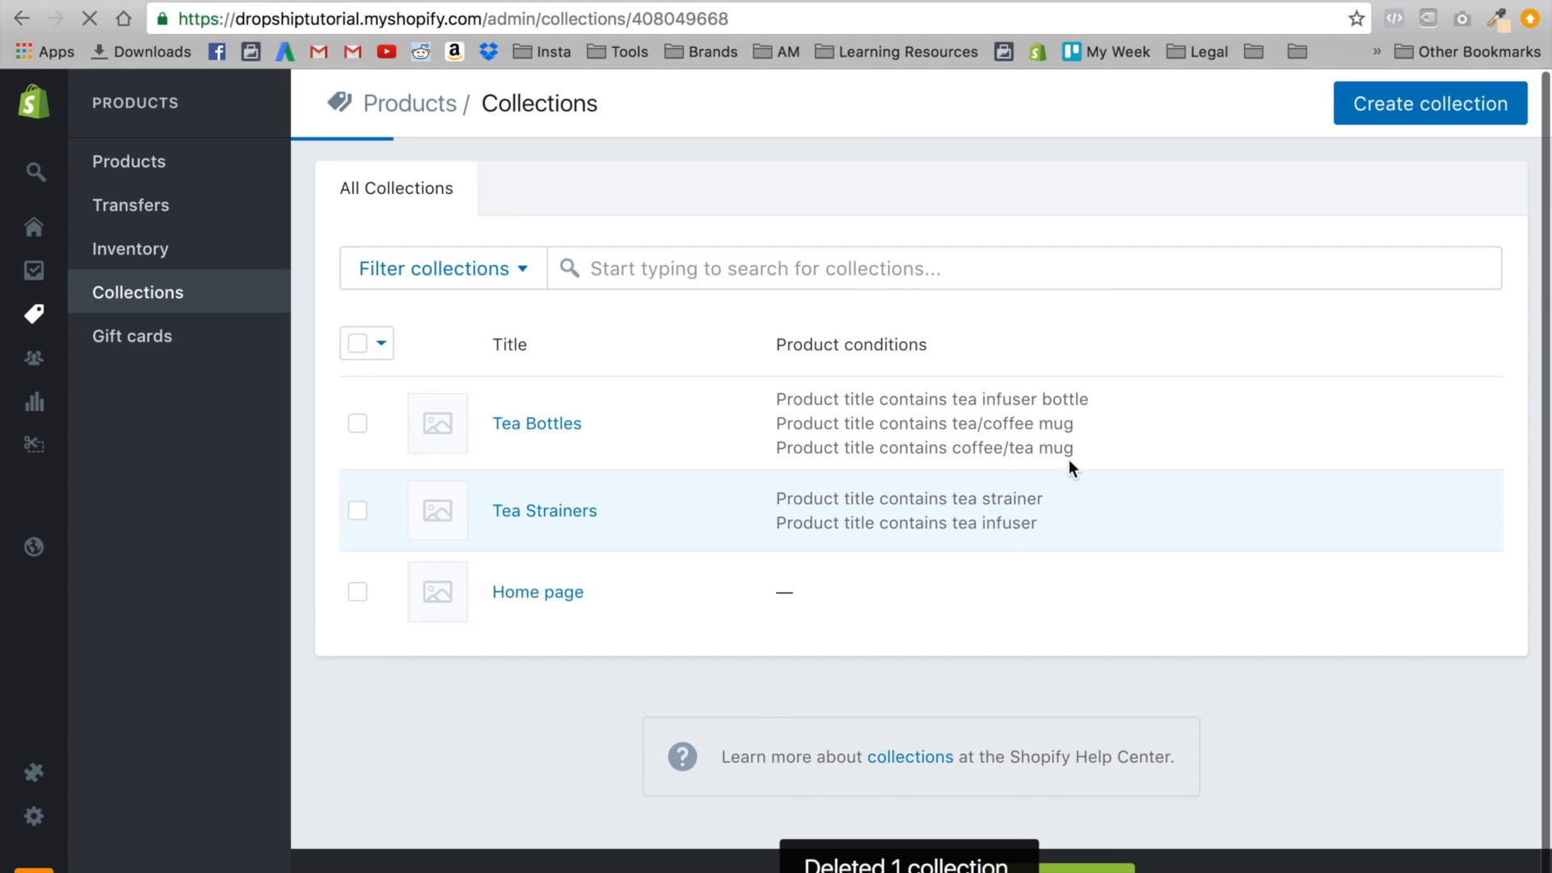
pyautogui.scroll(-4, 563, 676)
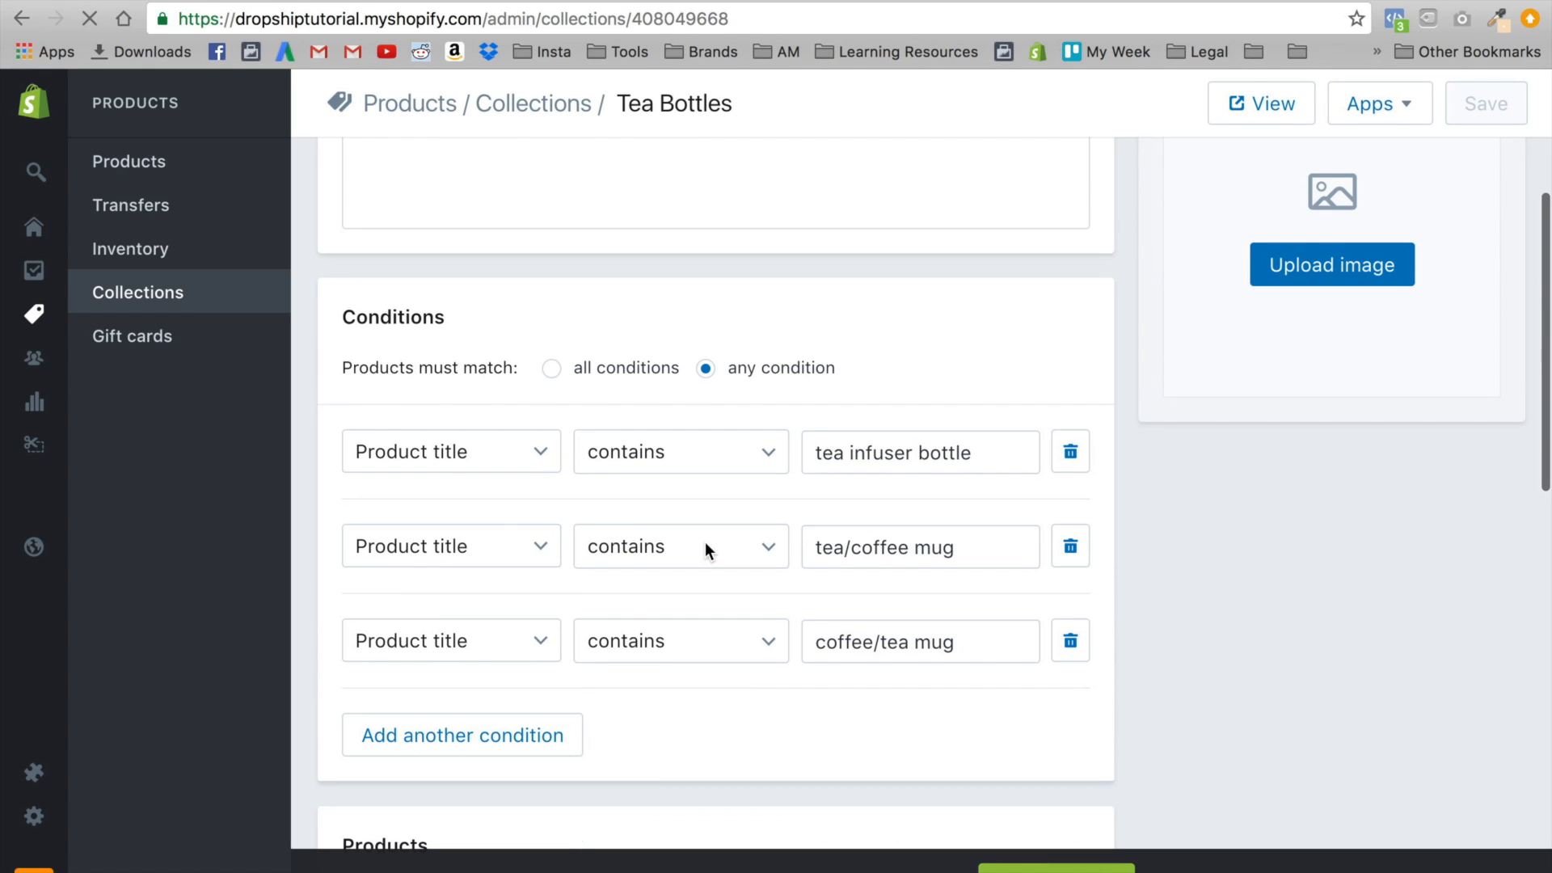
pyautogui.click(1070, 546)
pyautogui.click(1071, 546)
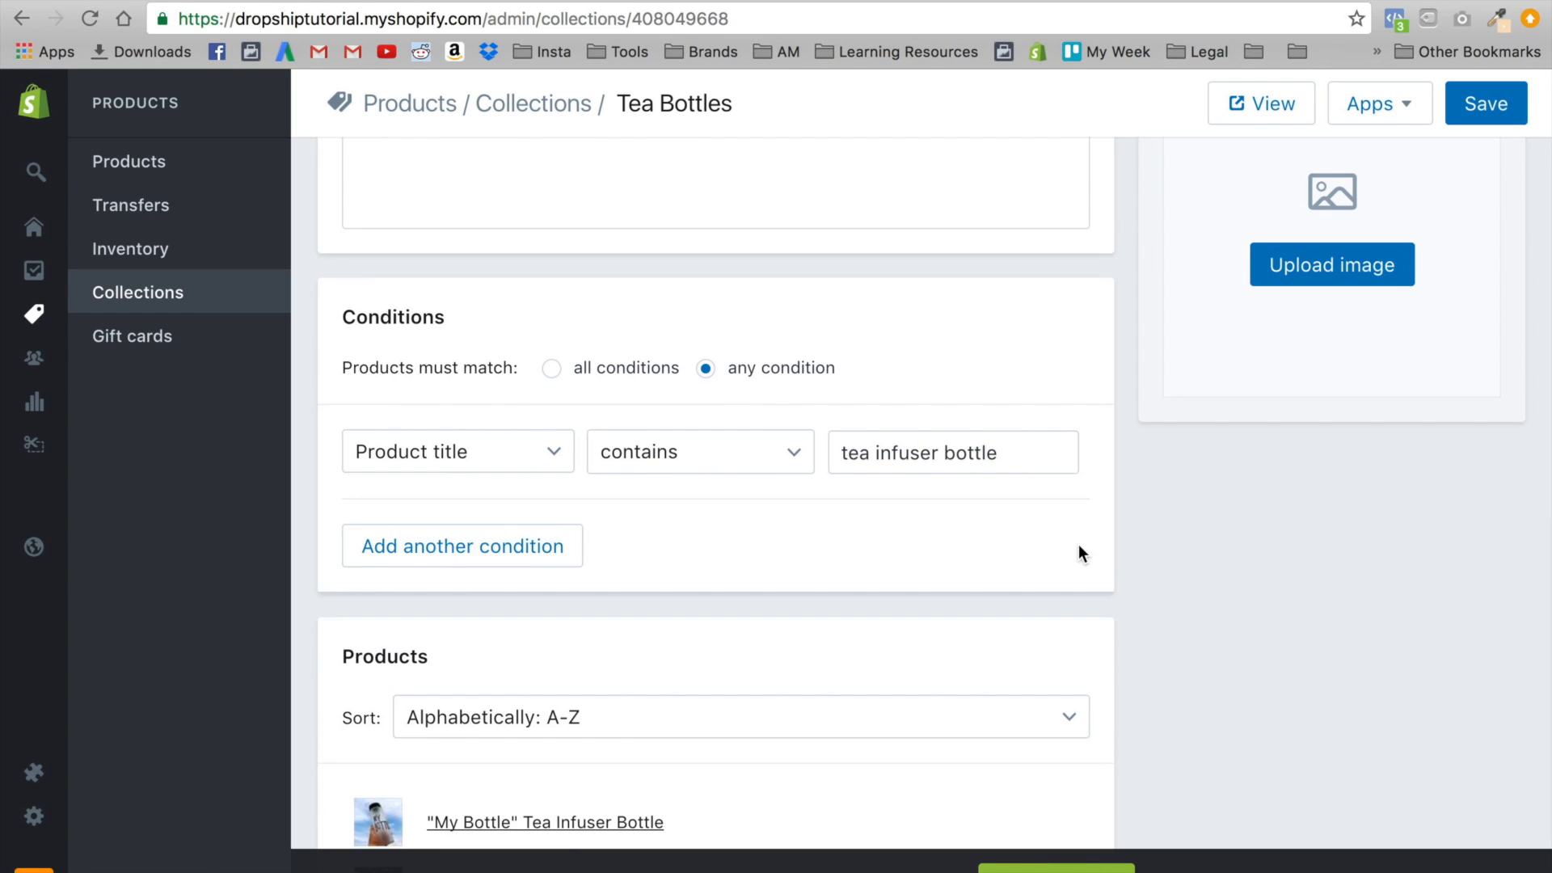
pyautogui.click(1493, 107)
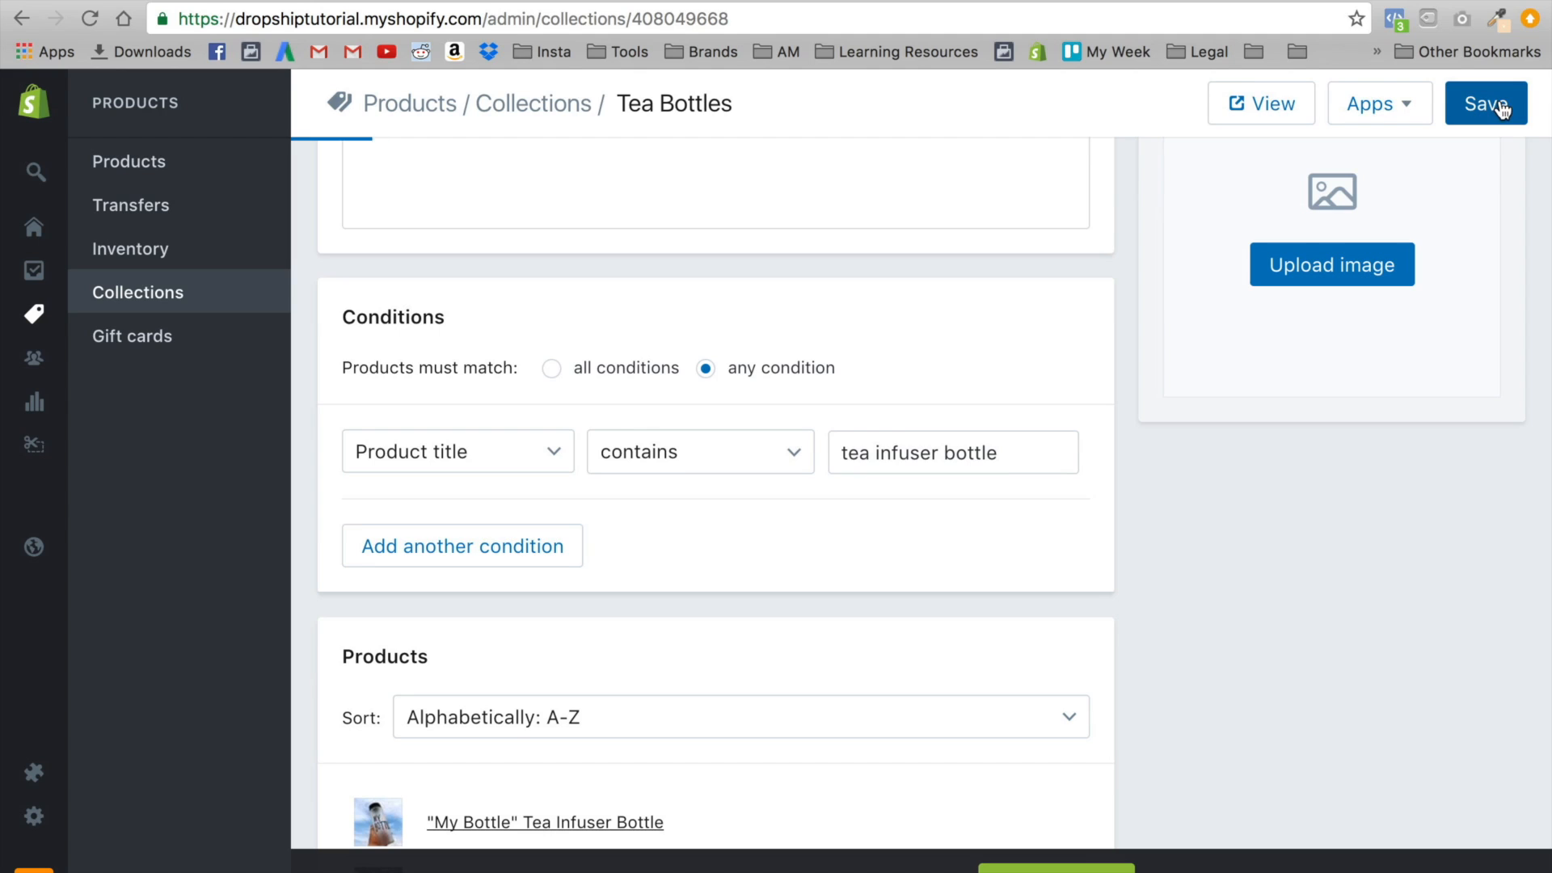
# Start a new collection from the collections list and title it "Tea Mugs"
pyautogui.click(177, 292)
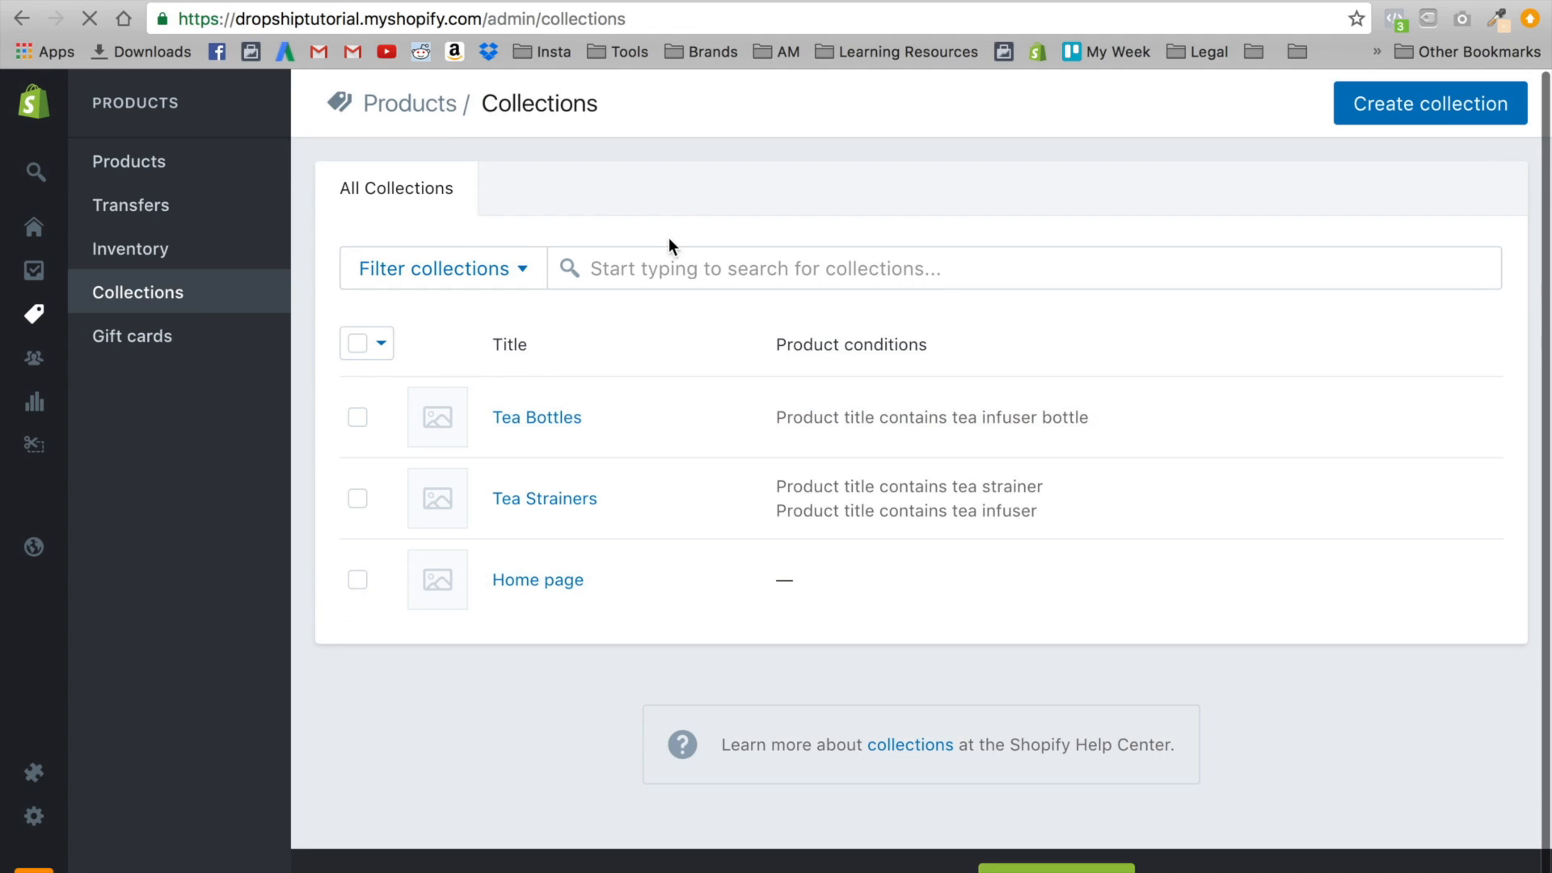
pyautogui.click(1428, 110)
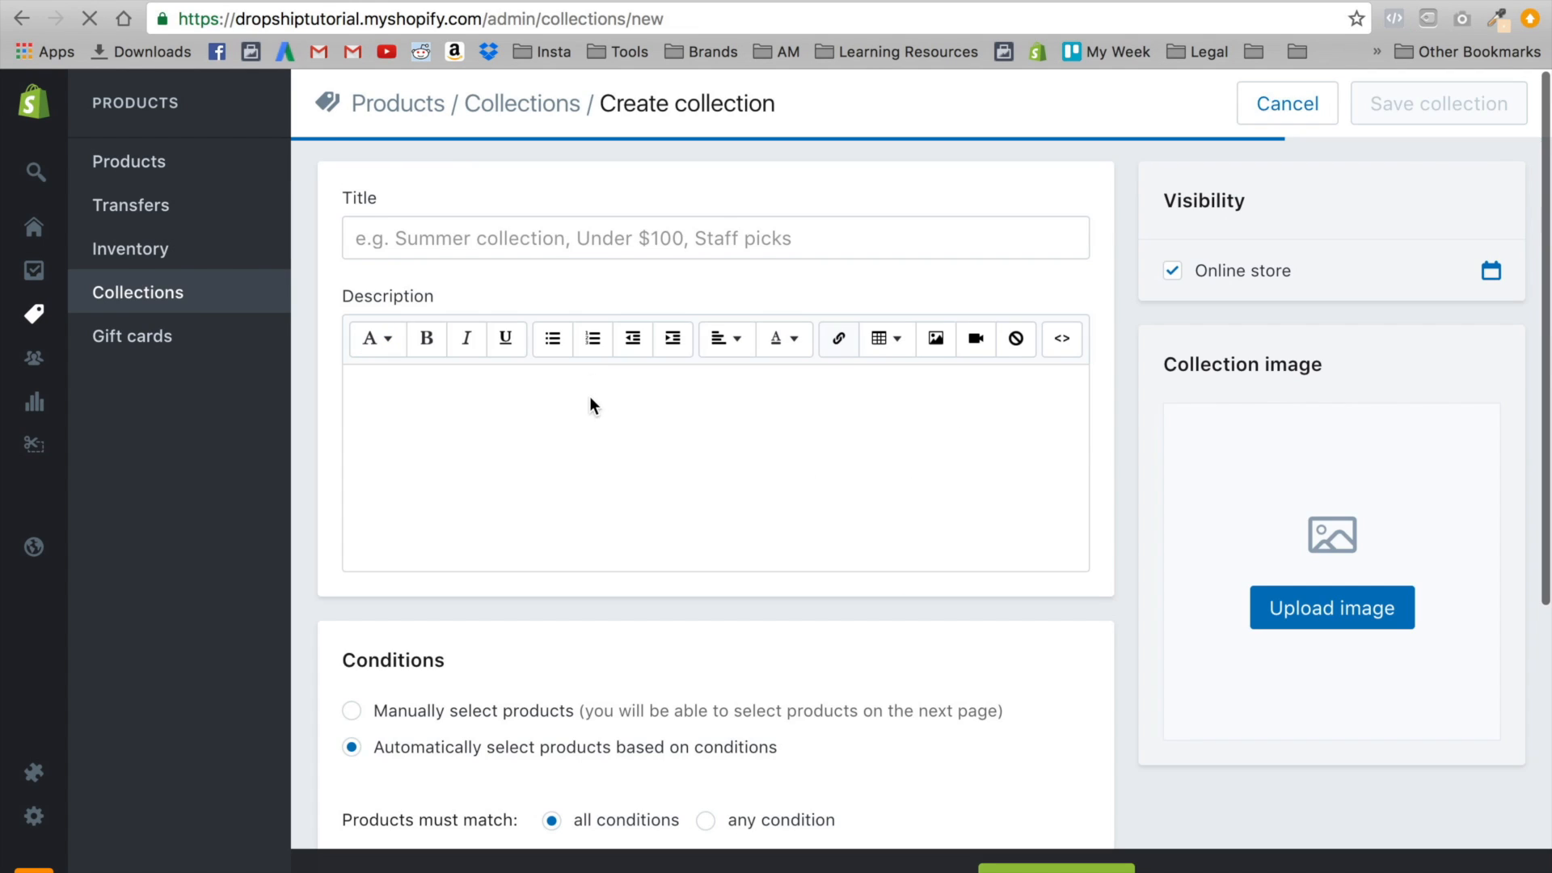
pyautogui.click(453, 238)
pyautogui.write('Tea Mugs')
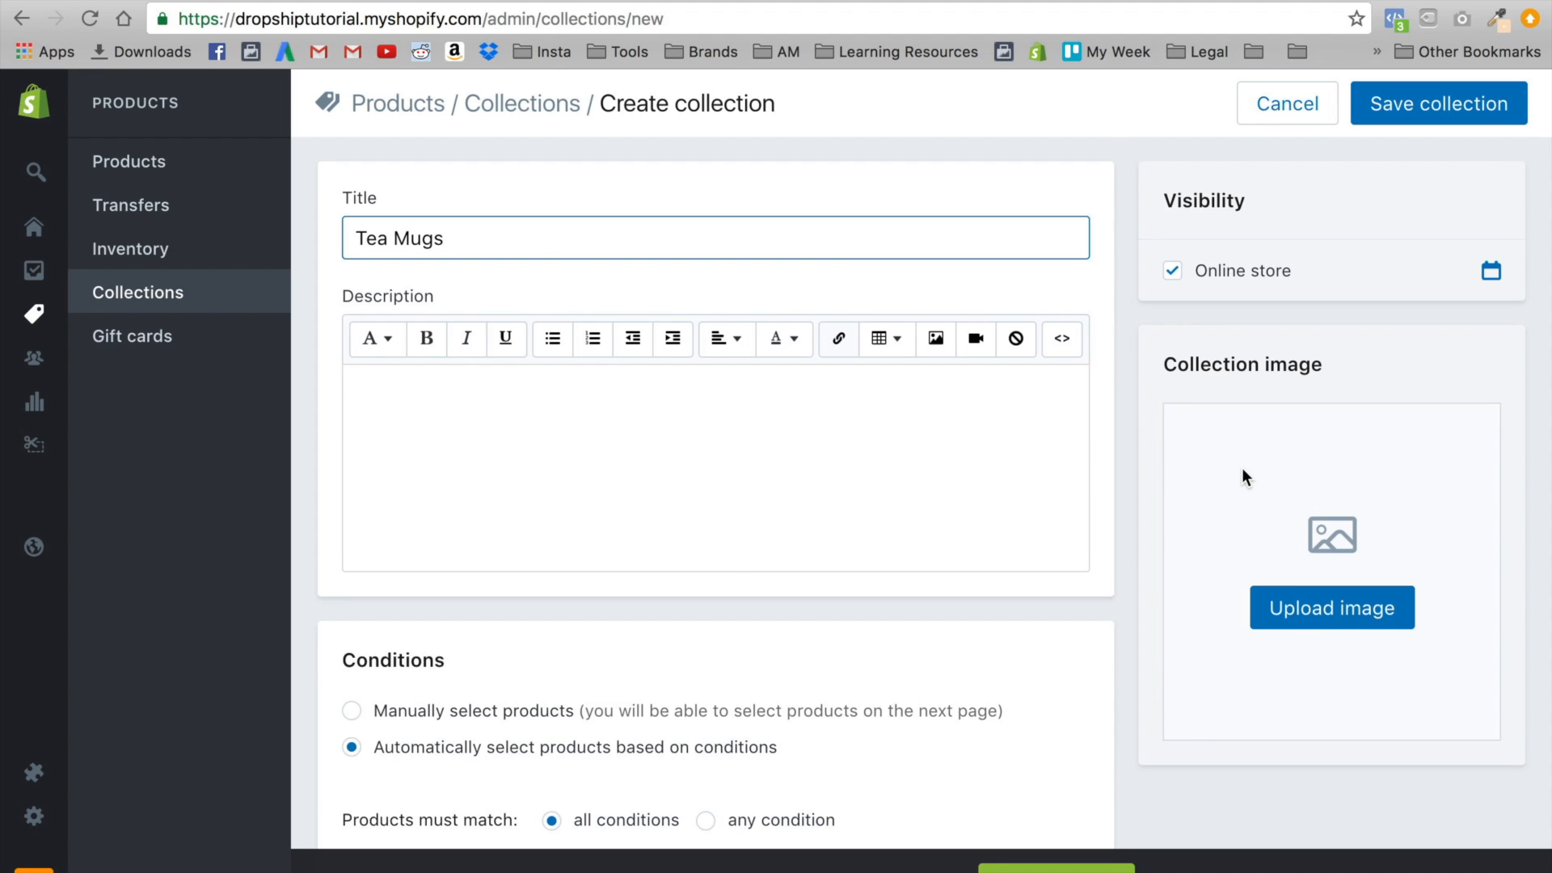
pyautogui.scroll(-3, 731, 566)
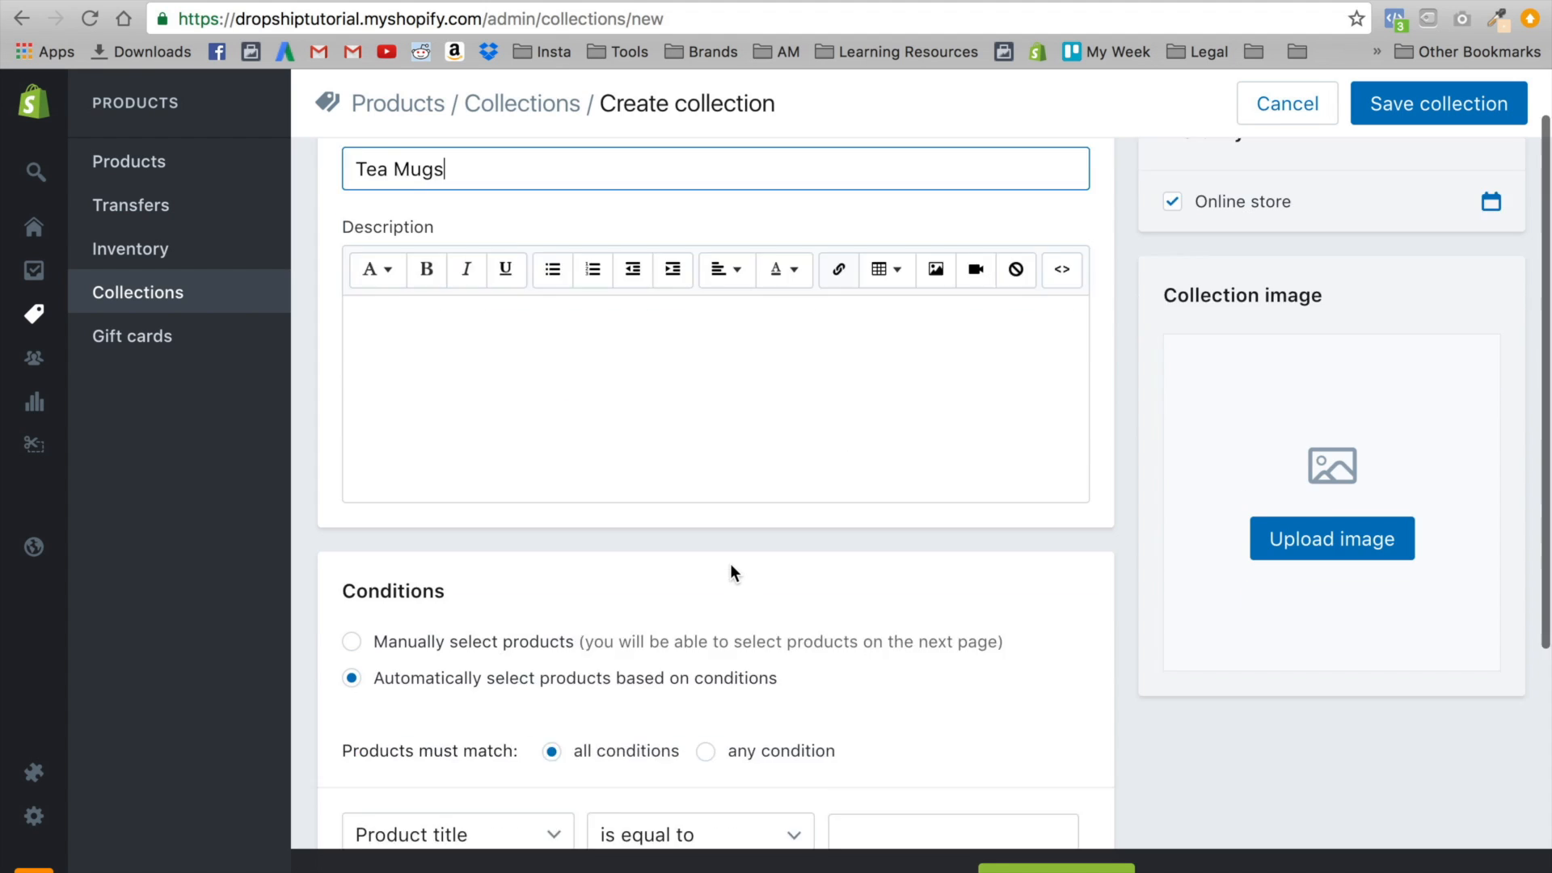
pyautogui.click(470, 428)
pyautogui.click(470, 517)
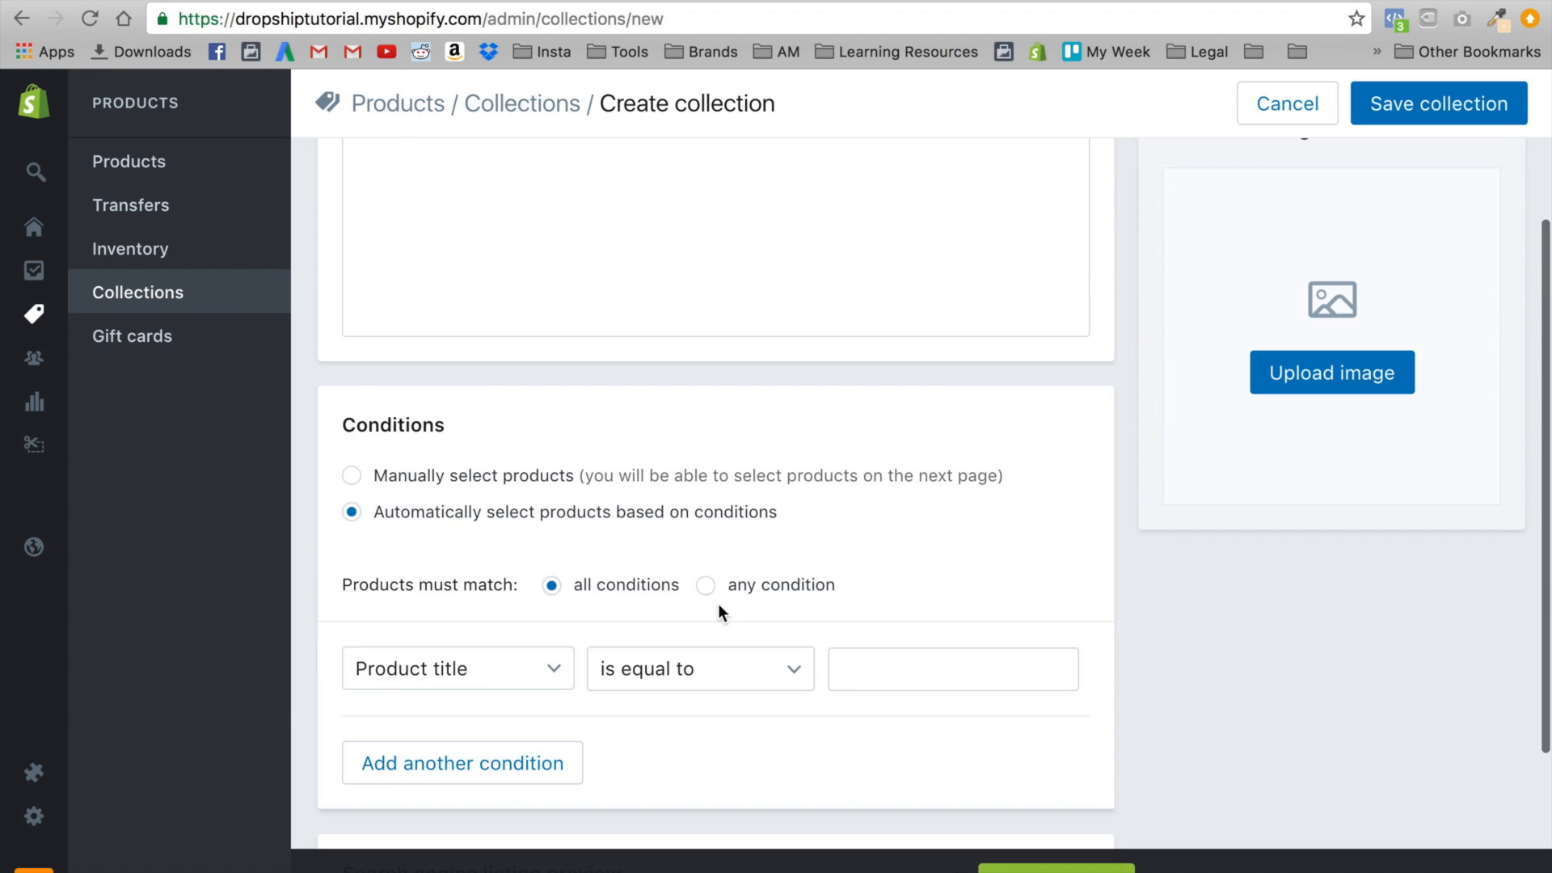
pyautogui.scroll(-2, 847, 647)
pyautogui.click(713, 562)
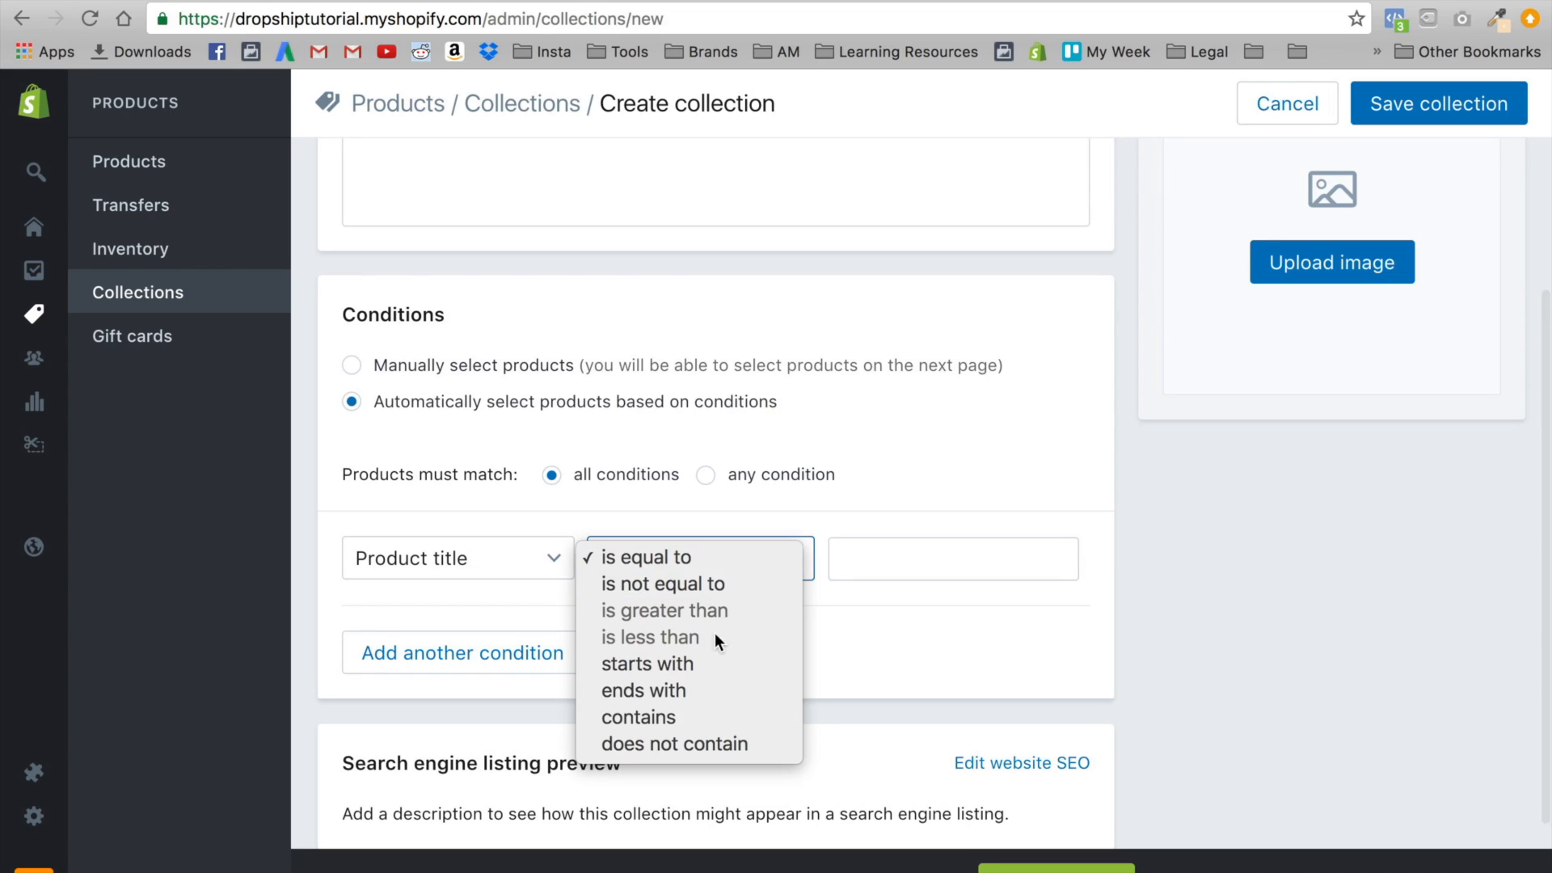
pyautogui.click(684, 717)
pyautogui.click(878, 570)
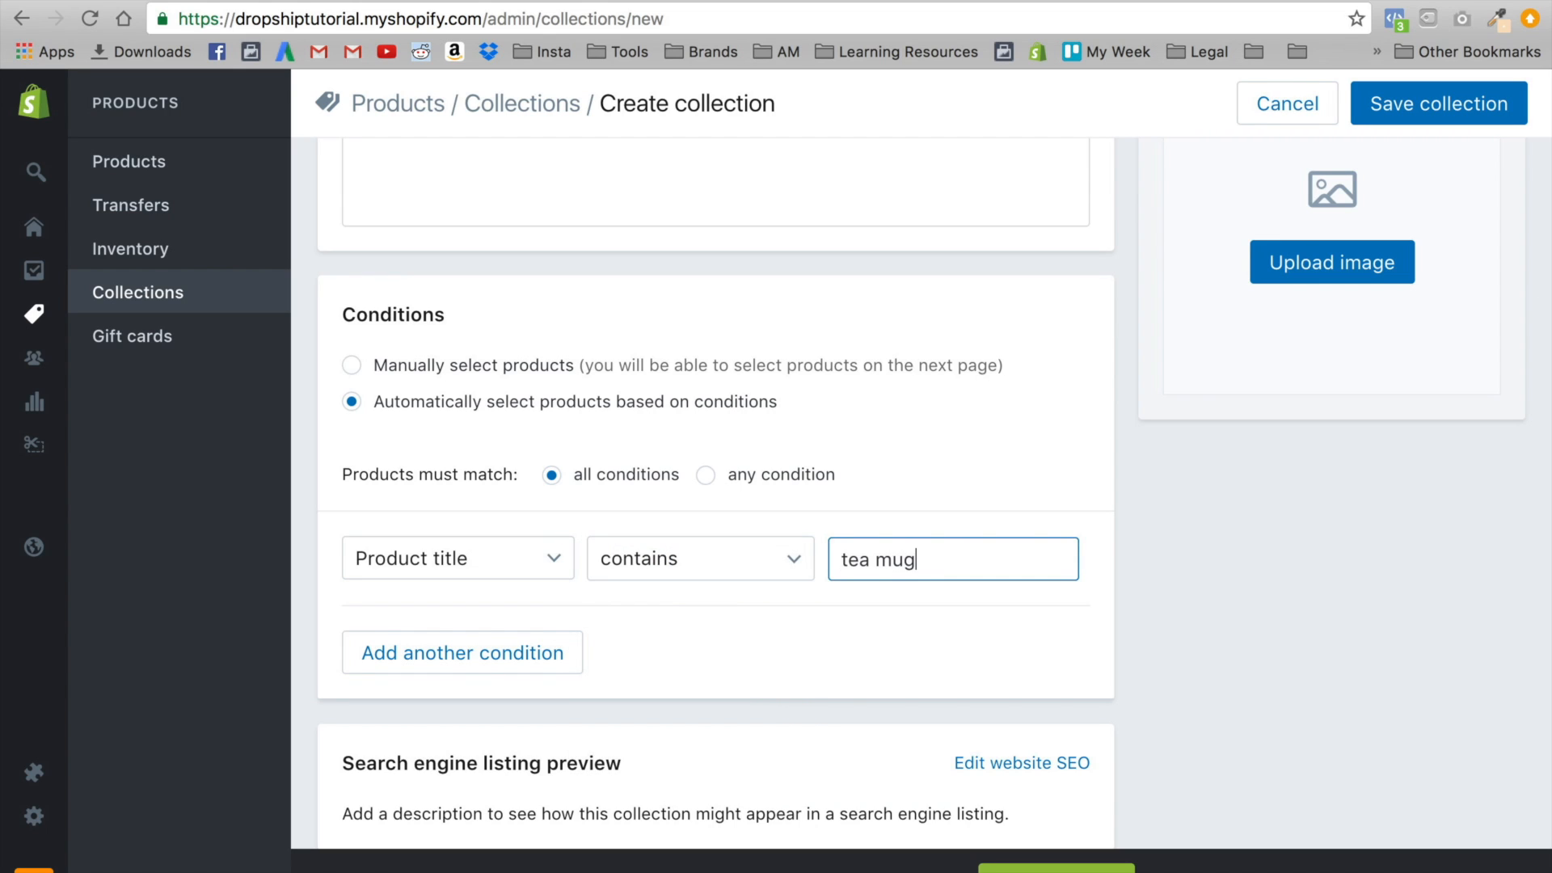
pyautogui.press('super+a')
pyautogui.press('BackSpace')
# Set the new collection's condition to product tag is equal to "mug" and save the collection
pyautogui.click(552, 539)
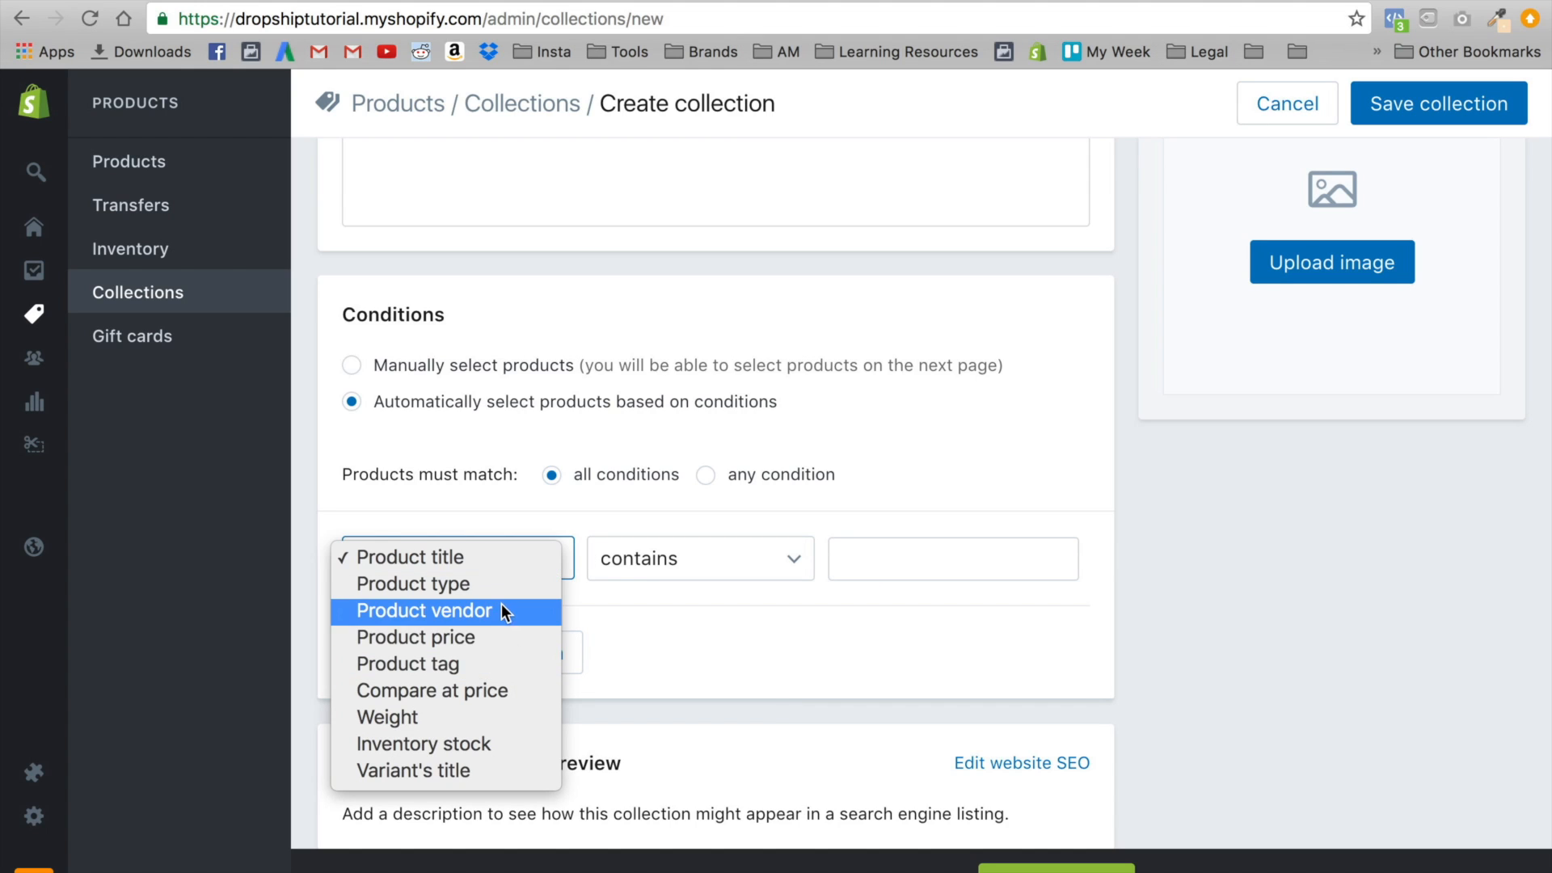
pyautogui.click(496, 664)
pyautogui.click(861, 554)
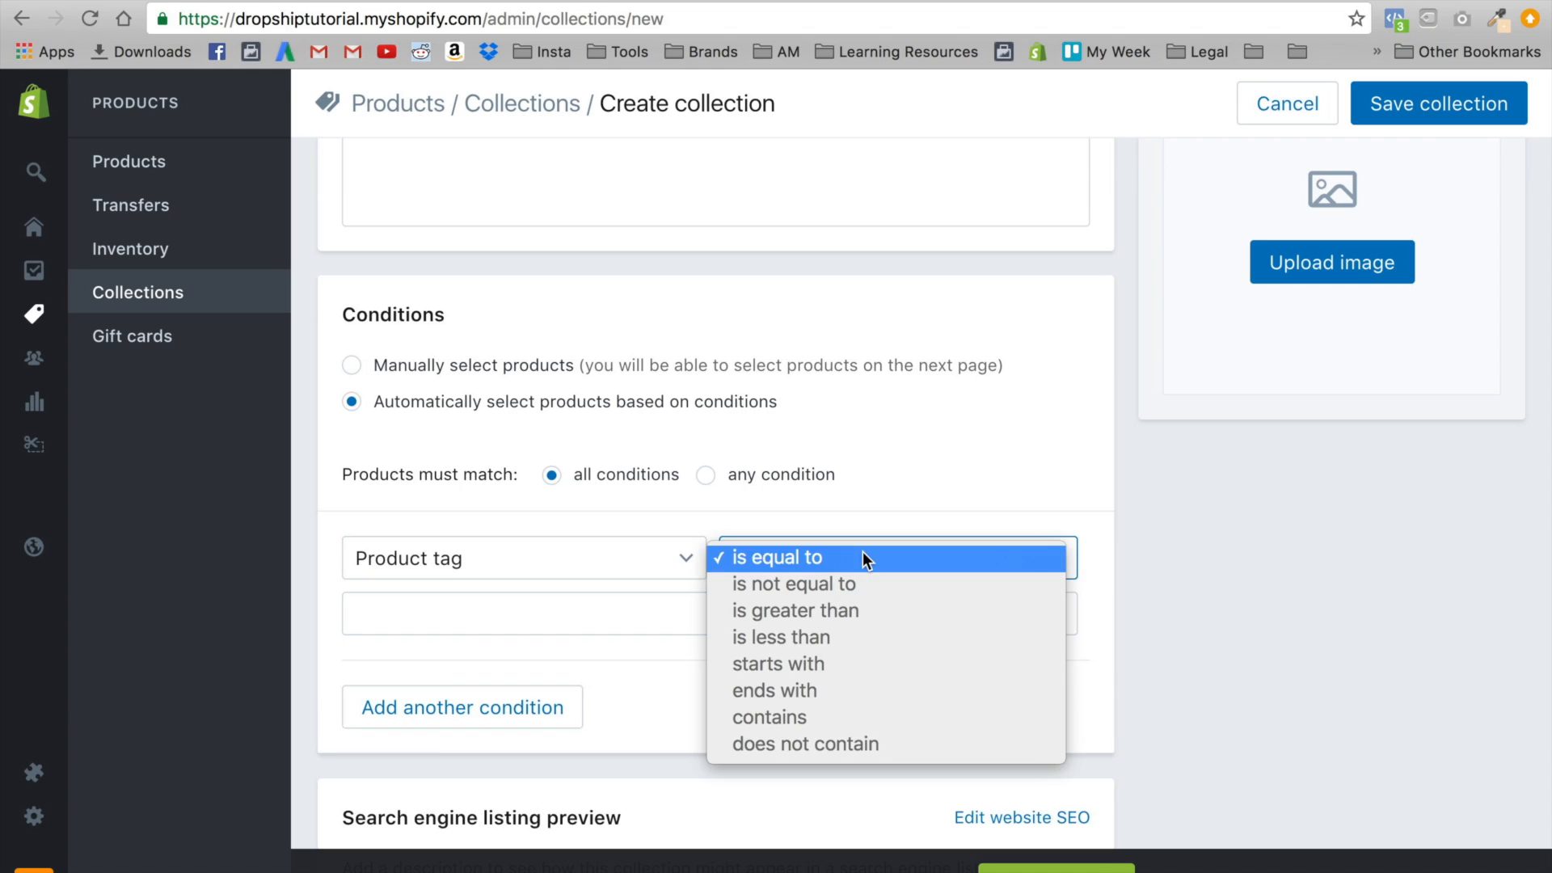
pyautogui.click(862, 557)
pyautogui.click(749, 605)
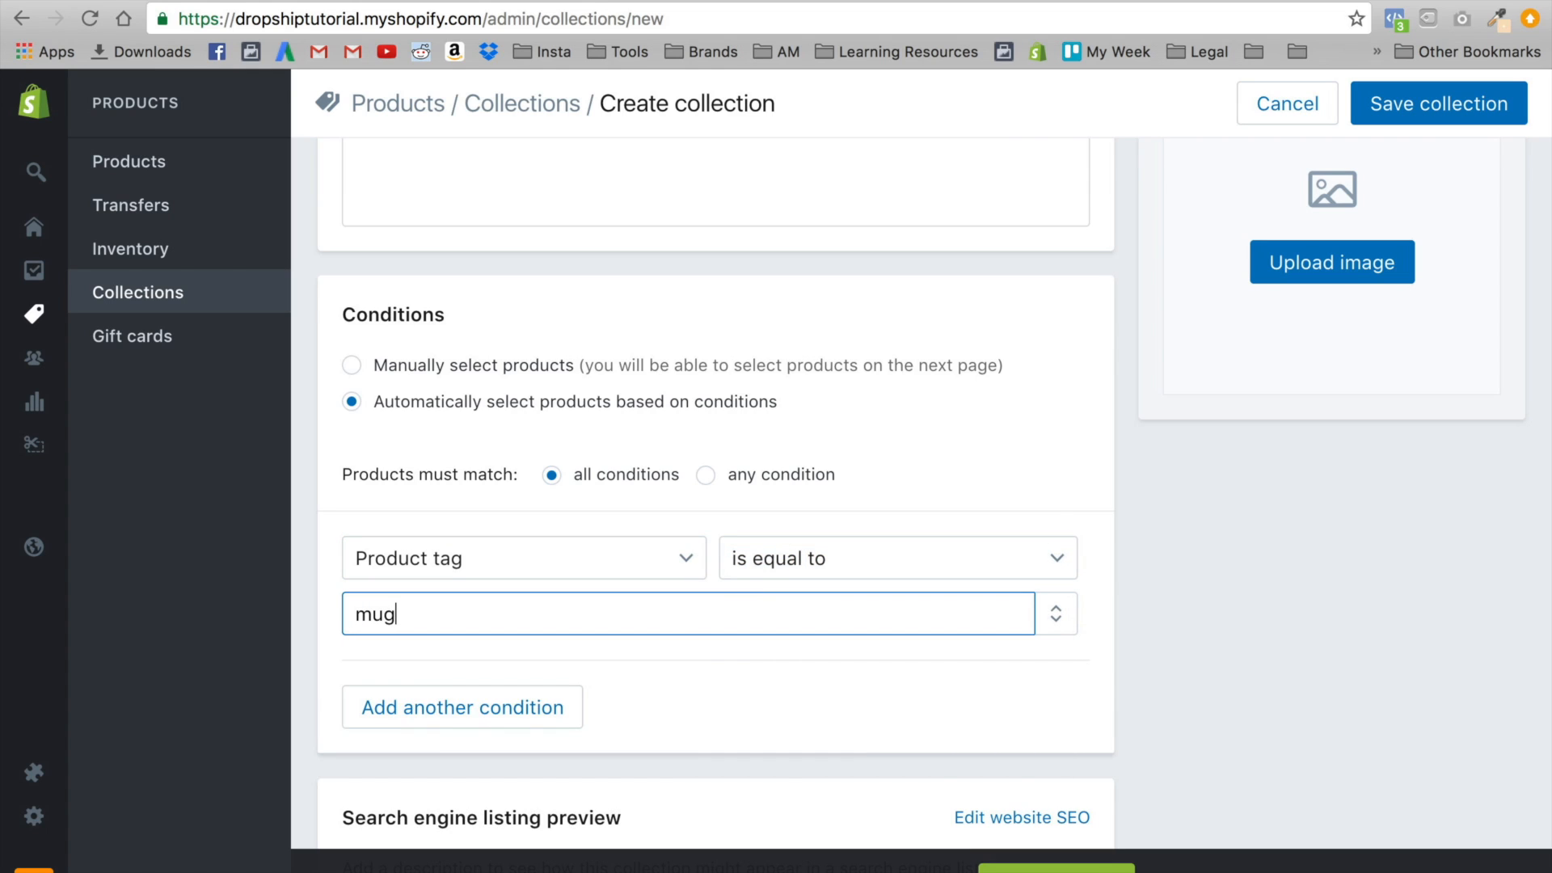
pyautogui.click(749, 668)
pyautogui.click(1414, 116)
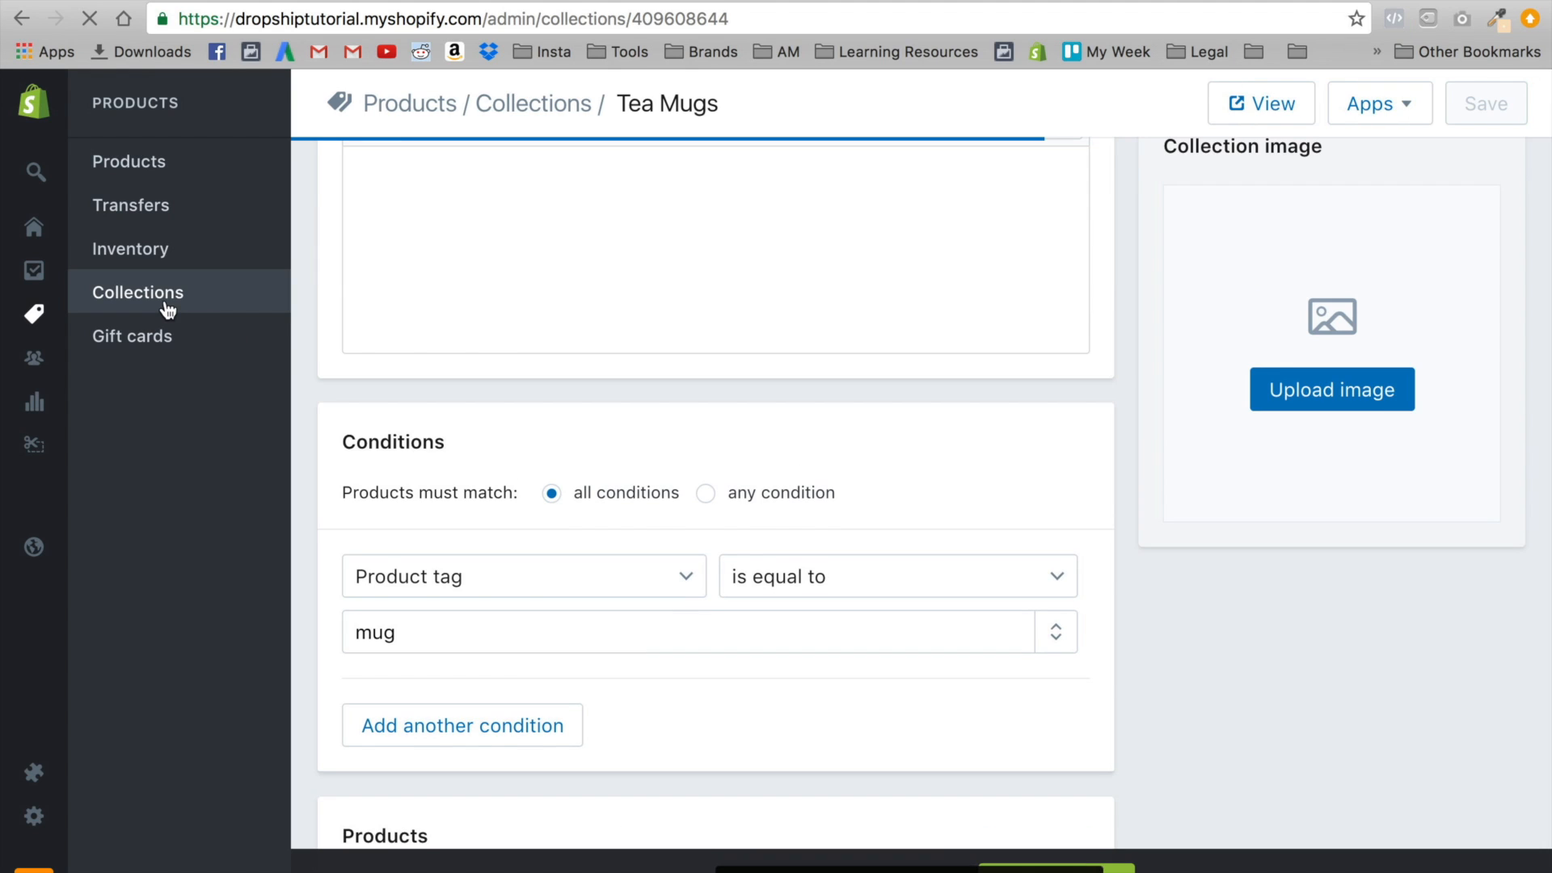
# Change the Tea Bottles collection's condition to product tag is equal to "bottle" and save it
pyautogui.click(148, 296)
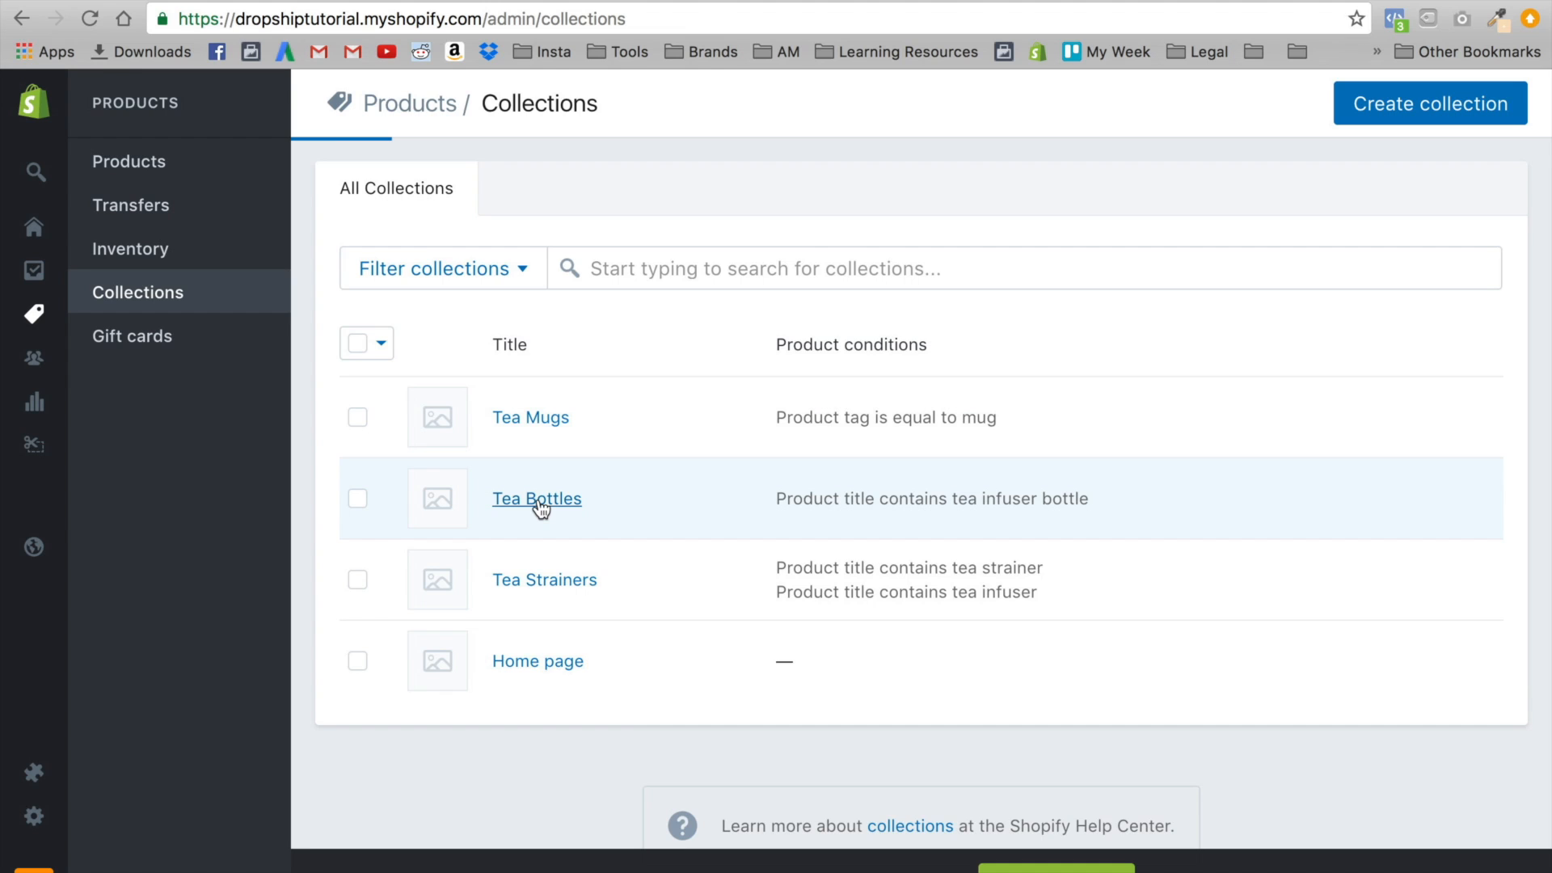
pyautogui.click(540, 507)
pyautogui.scroll(-5, 727, 634)
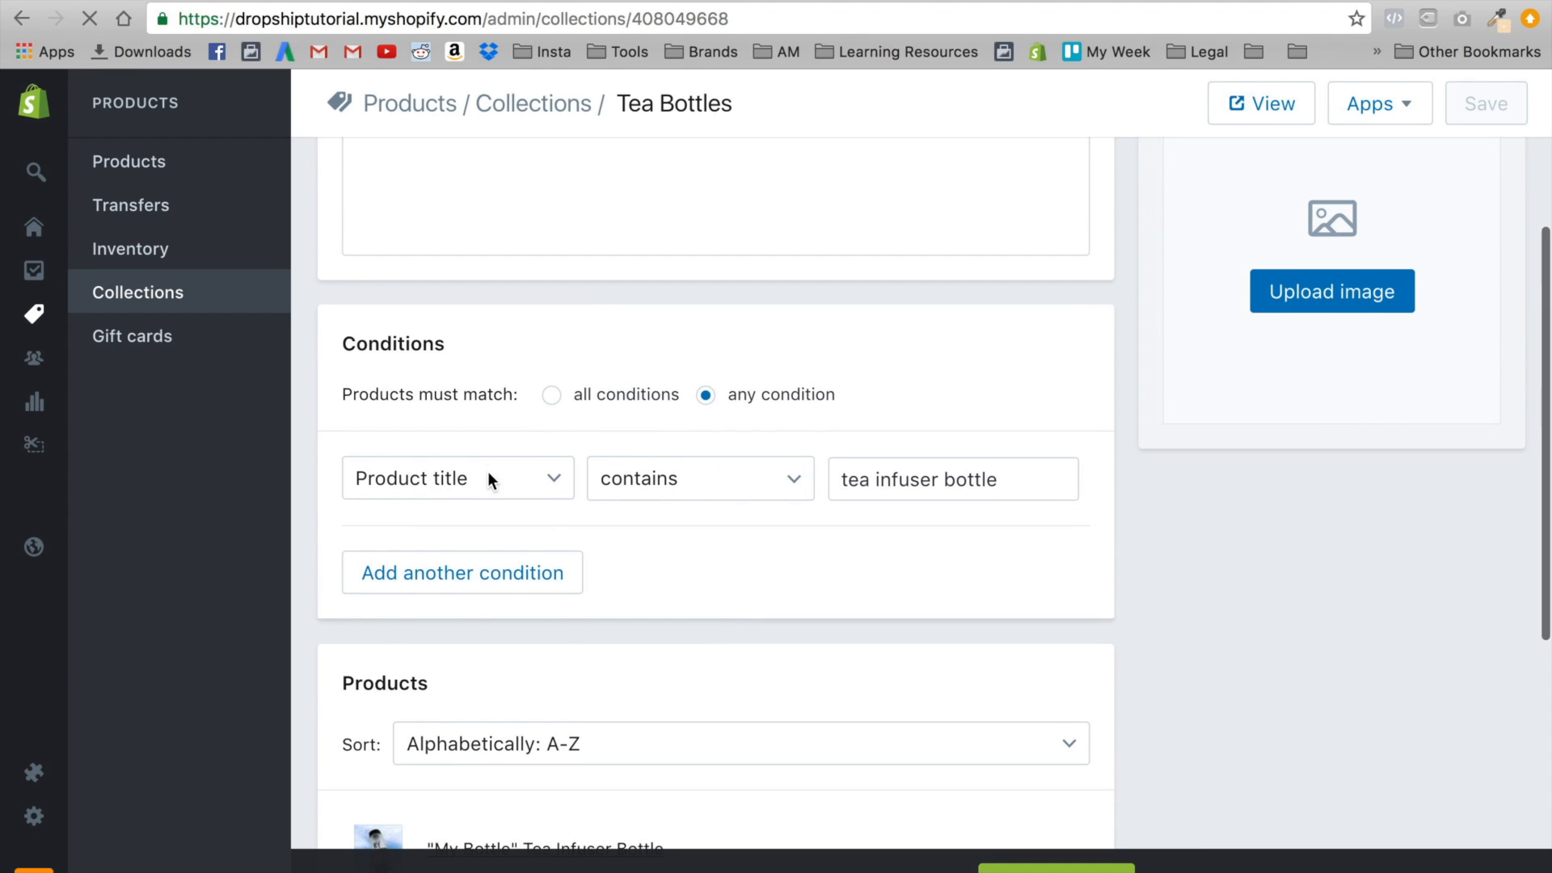
pyautogui.click(488, 474)
pyautogui.press('Escape')
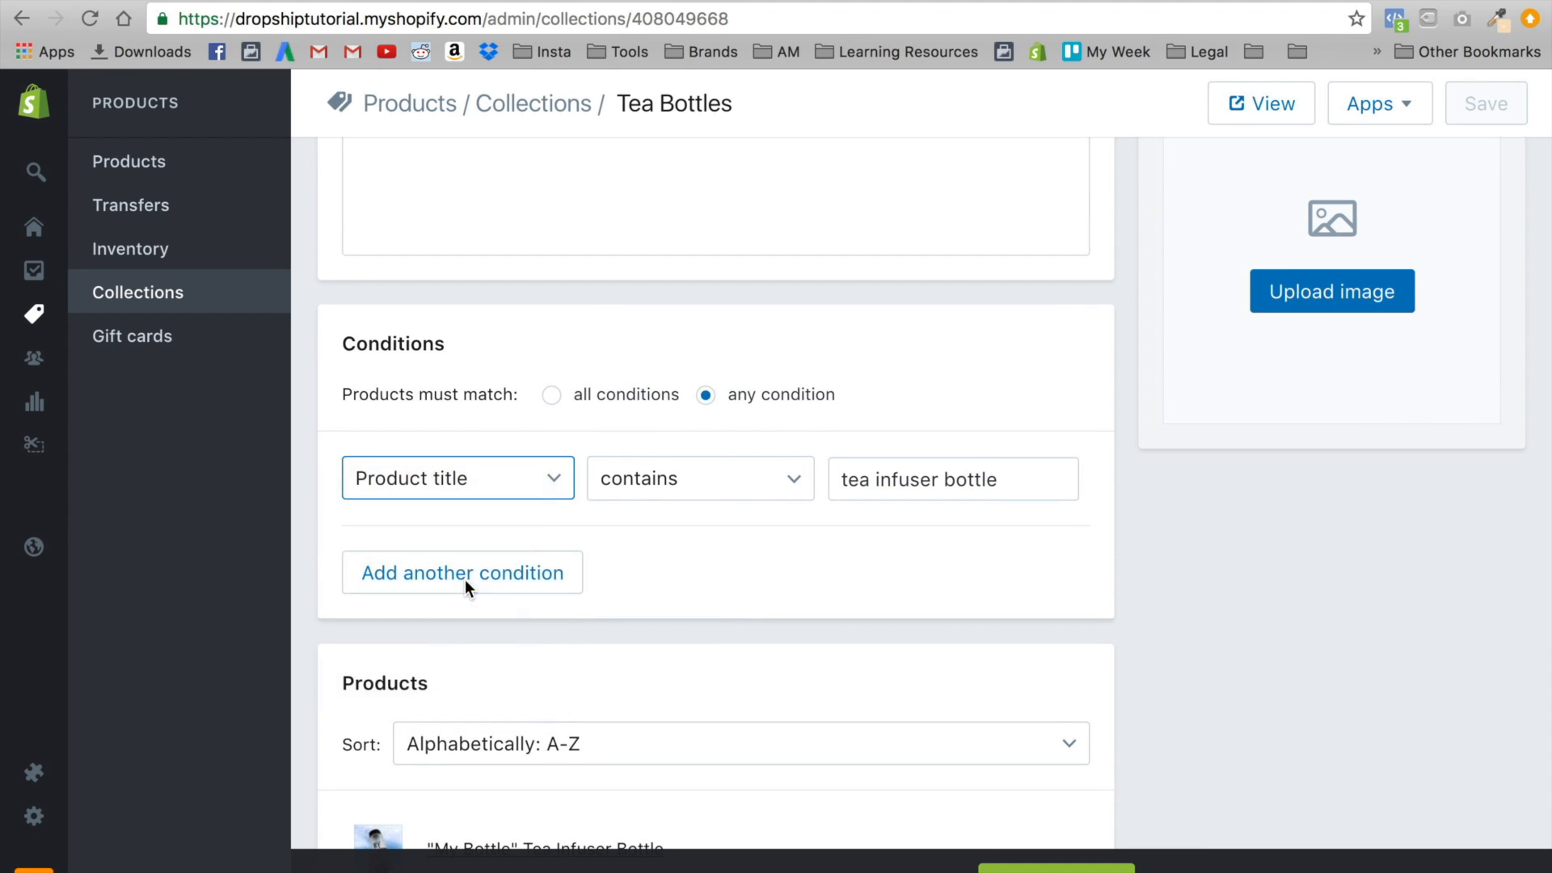
pyautogui.click(464, 579)
pyautogui.click(645, 534)
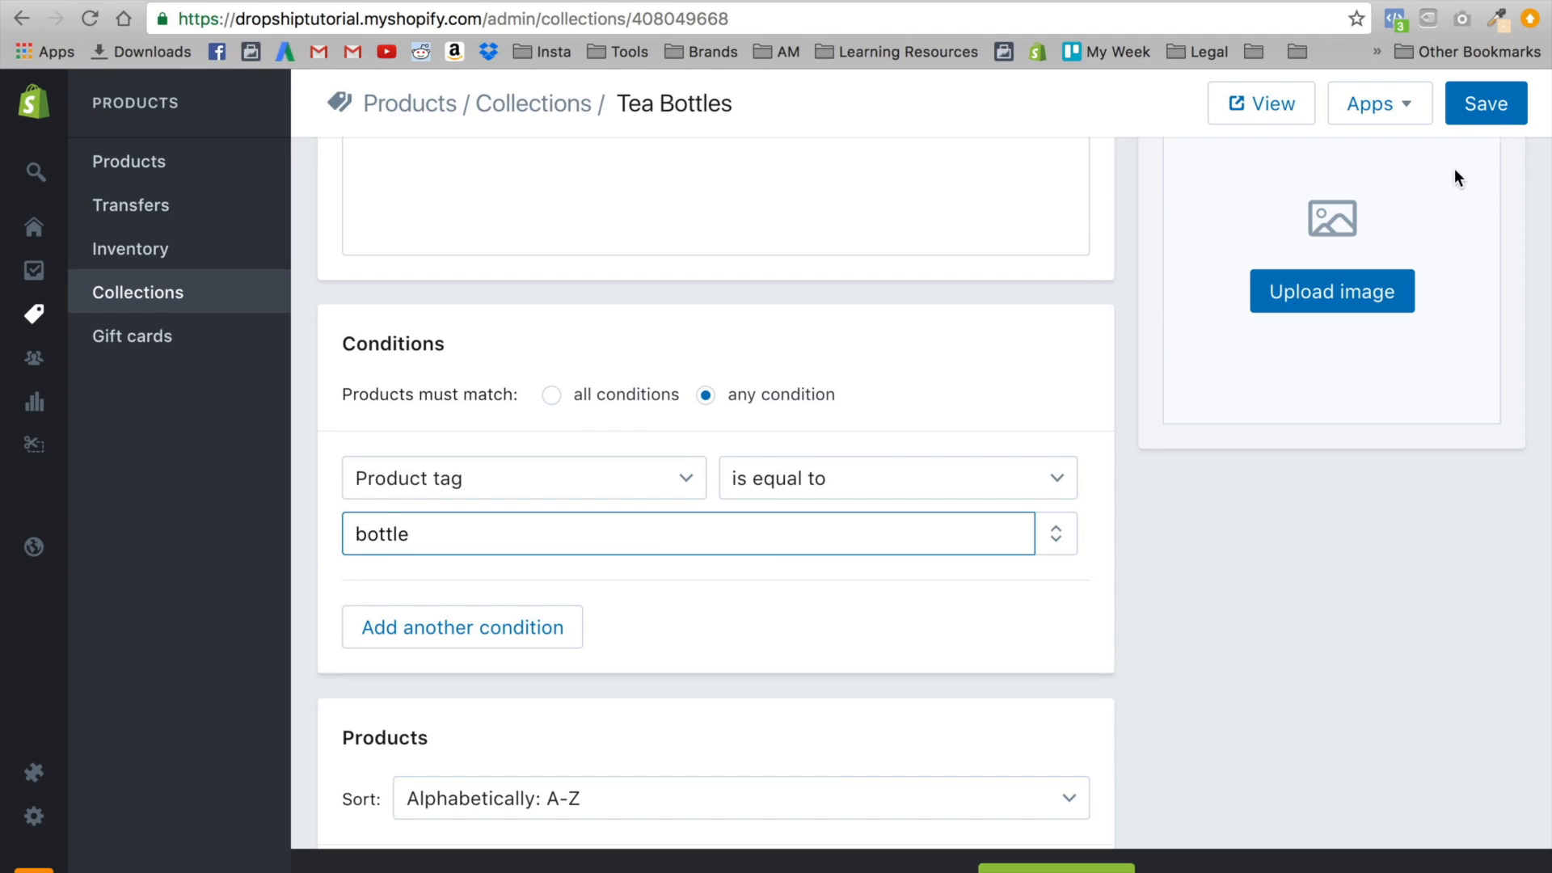
pyautogui.click(1480, 113)
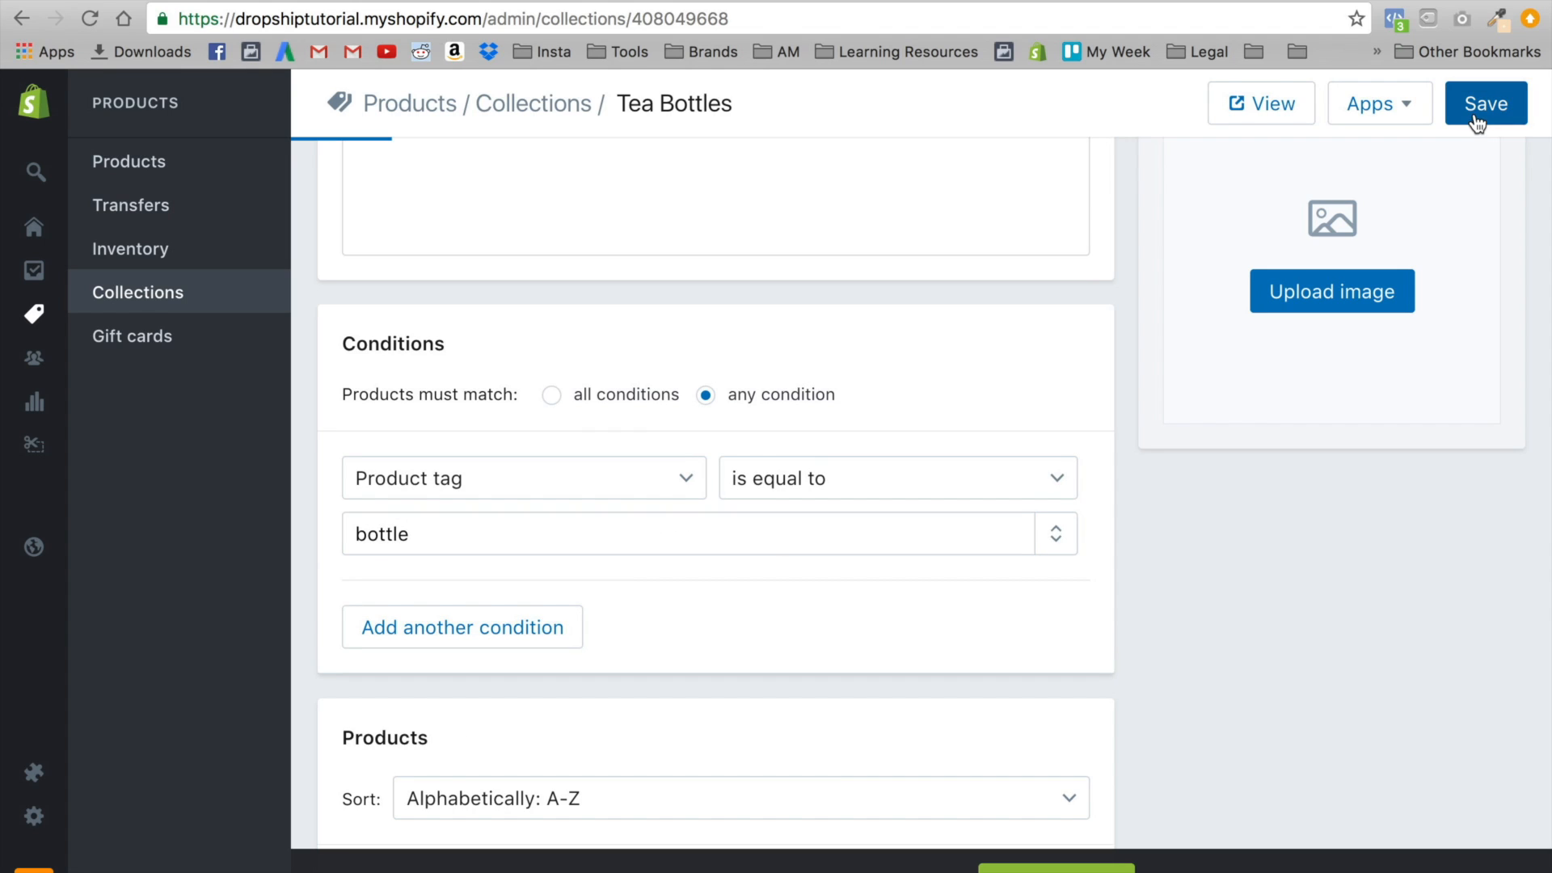
# Open the Tea Strainers collection and remove its "tea strainer" condition, leaving a single condition
pyautogui.click(133, 295)
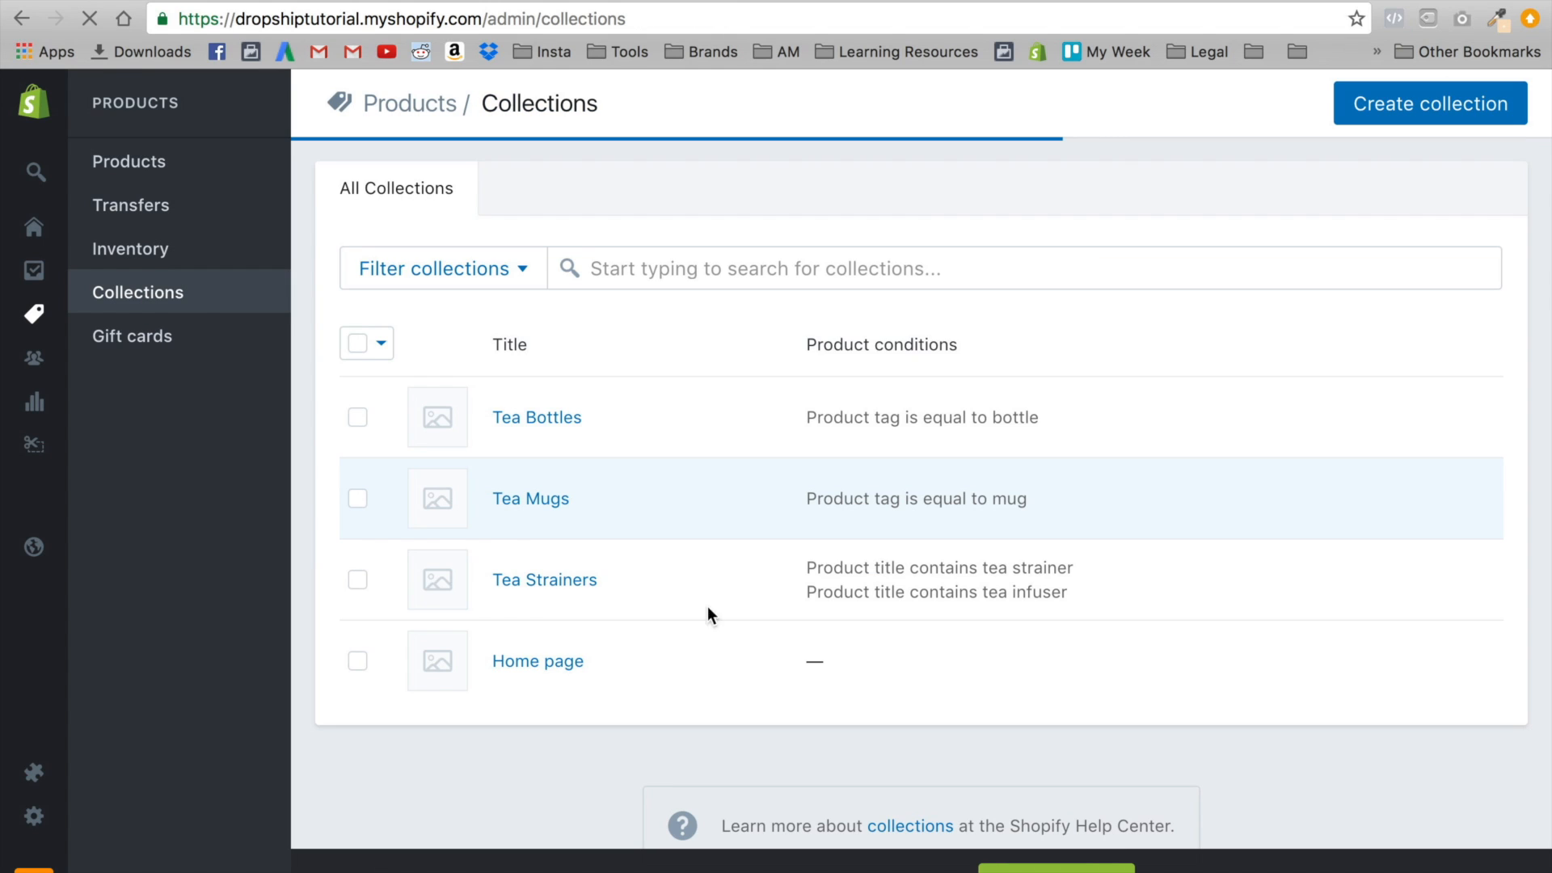
pyautogui.click(531, 581)
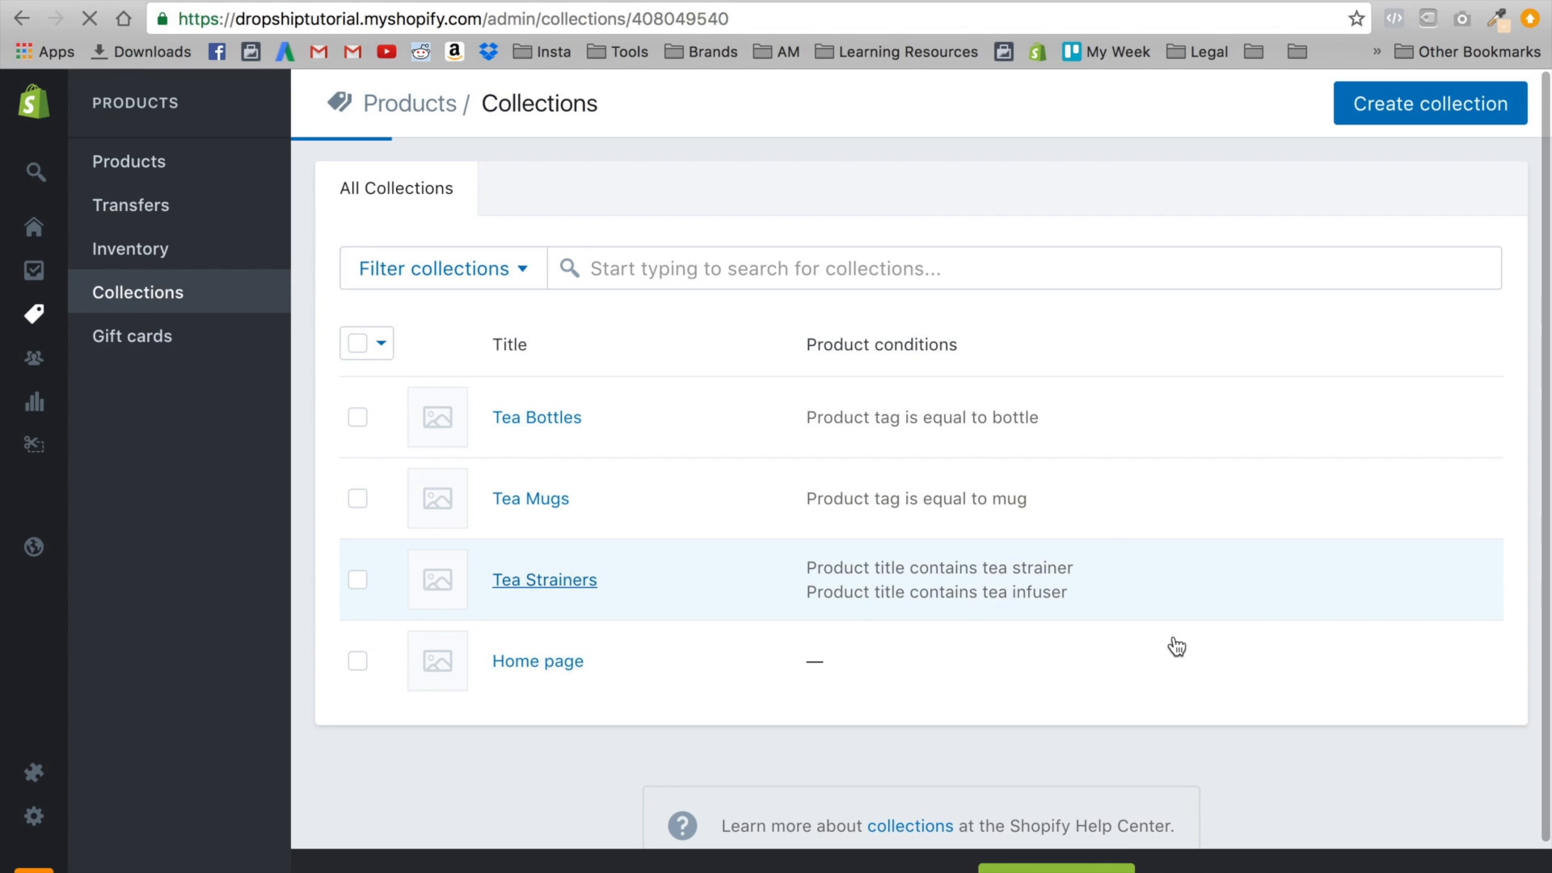
pyautogui.scroll(-4, 750, 623)
pyautogui.click(1069, 506)
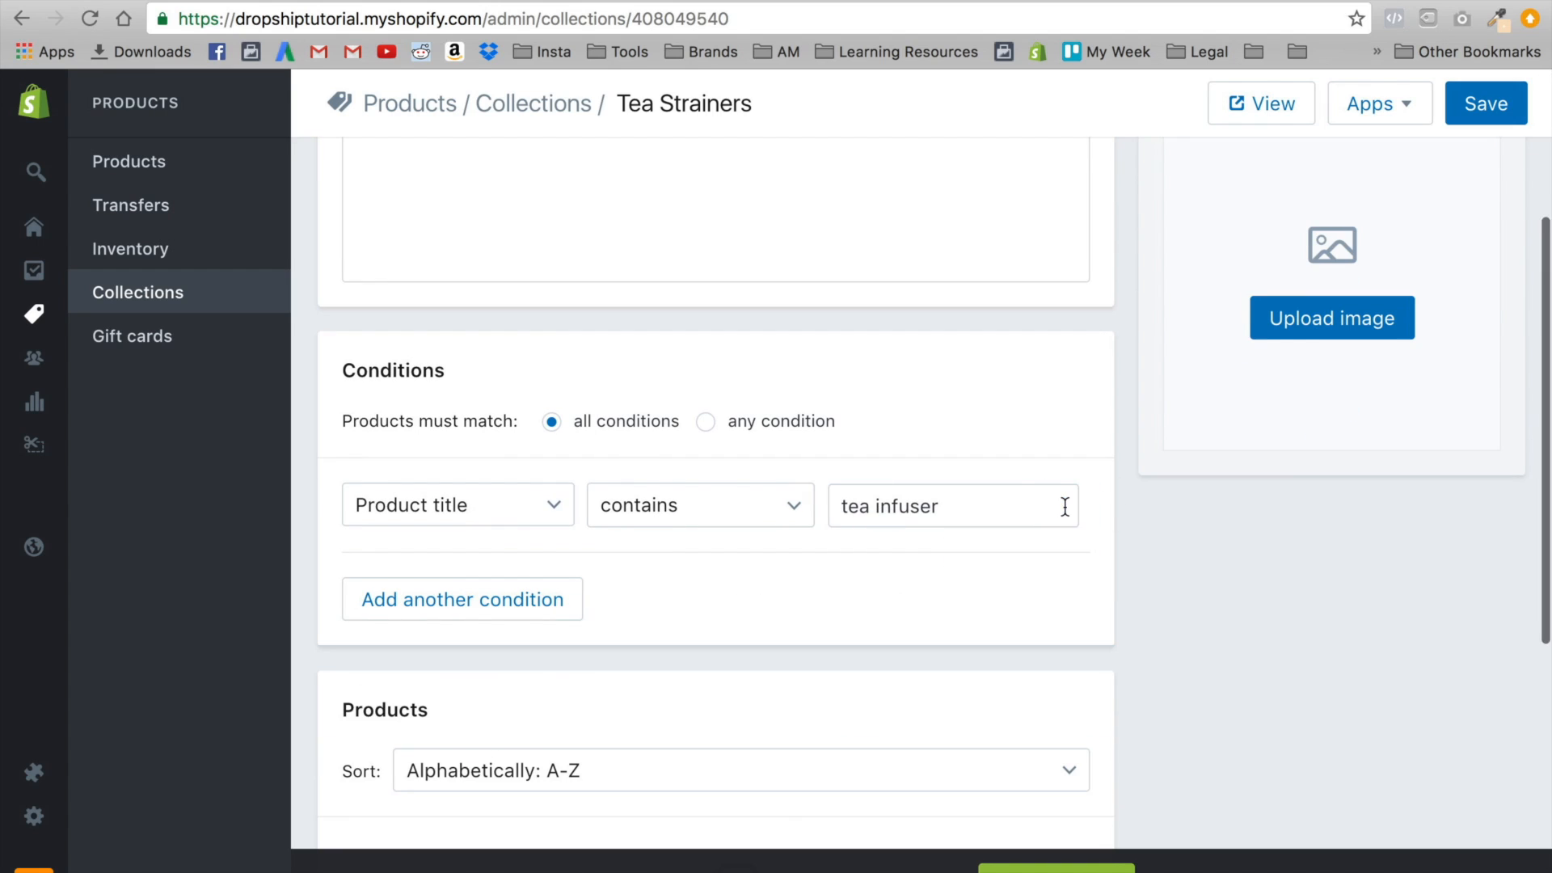
pyautogui.click(574, 604)
pyautogui.click(1070, 506)
# Change the remaining Tea Strainers condition to product tag is equal to "strainer" and save the collection
pyautogui.click(493, 506)
pyautogui.click(500, 609)
pyautogui.click(632, 566)
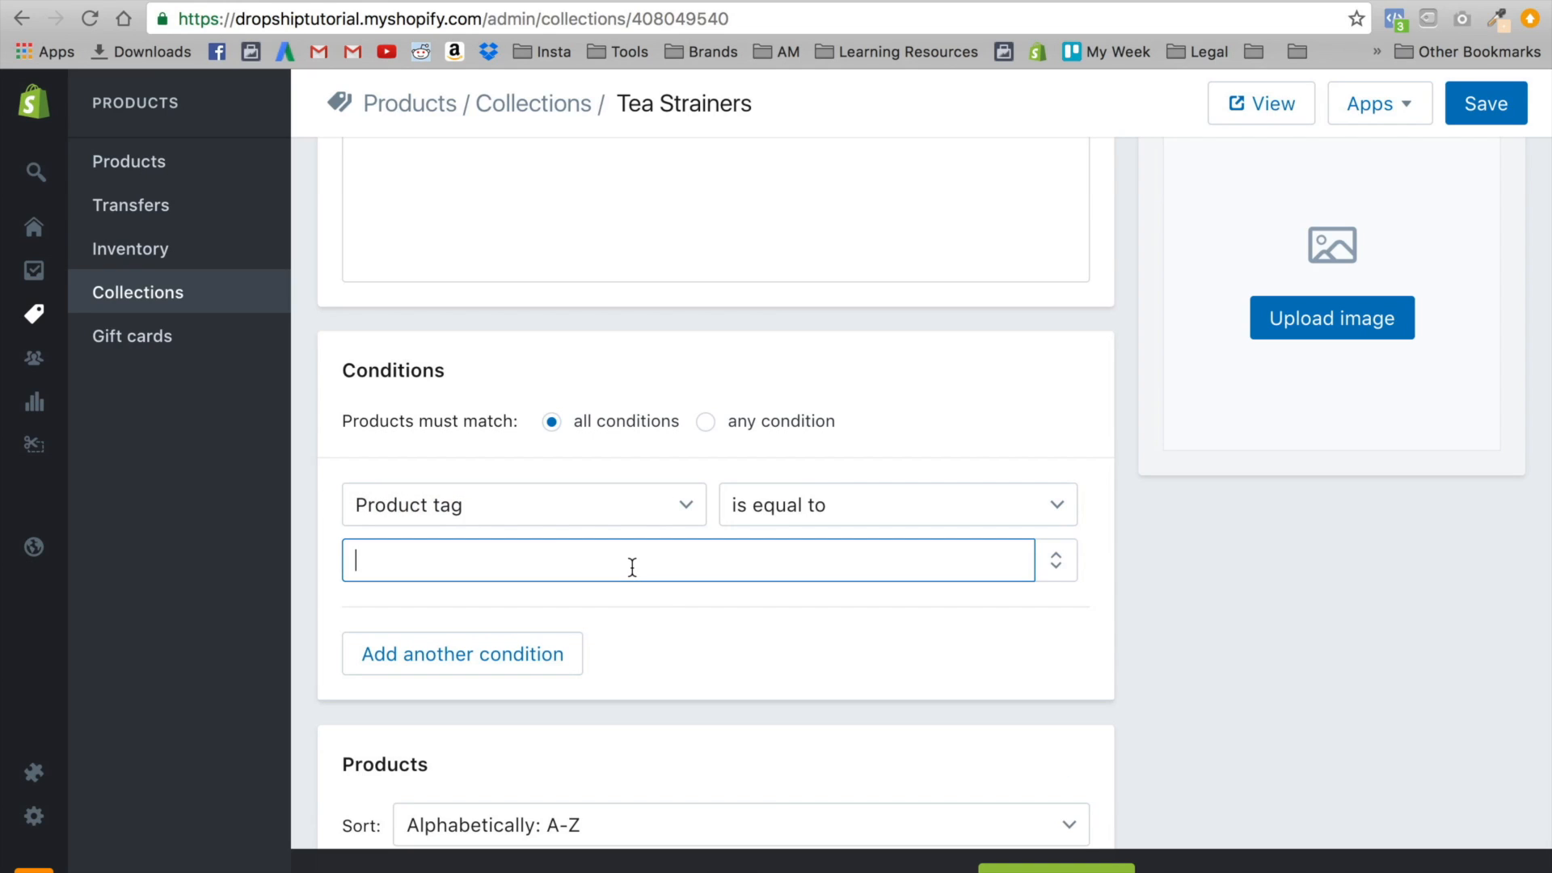
pyautogui.click(1471, 127)
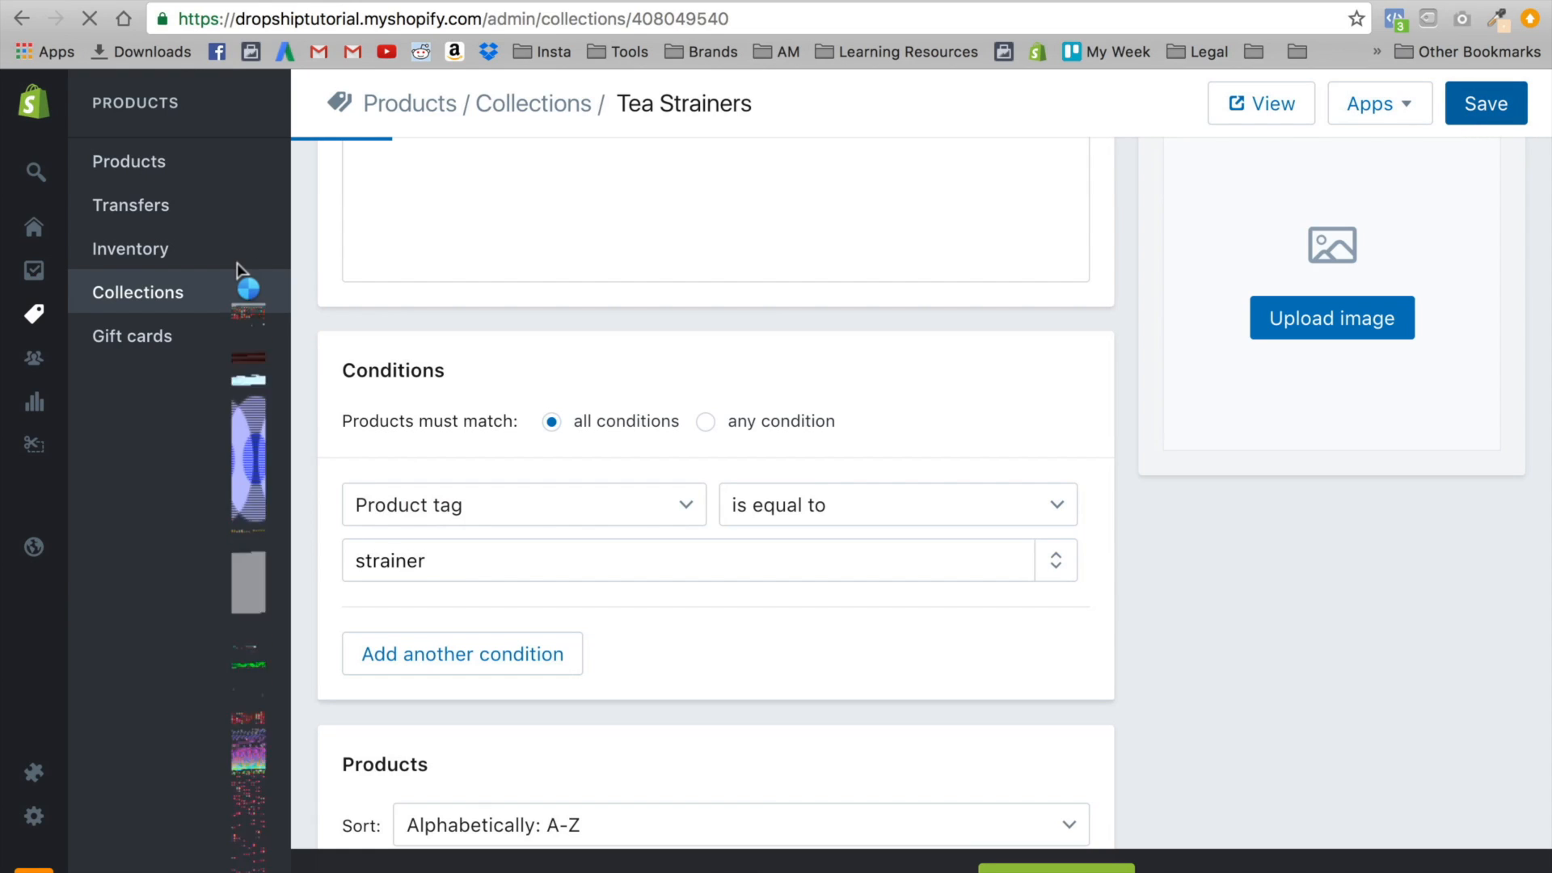
# In the products list, add the tag "bottle" to the first five products and the Cute Bear Tea Infuser Bottle in bulk
pyautogui.click(128, 161)
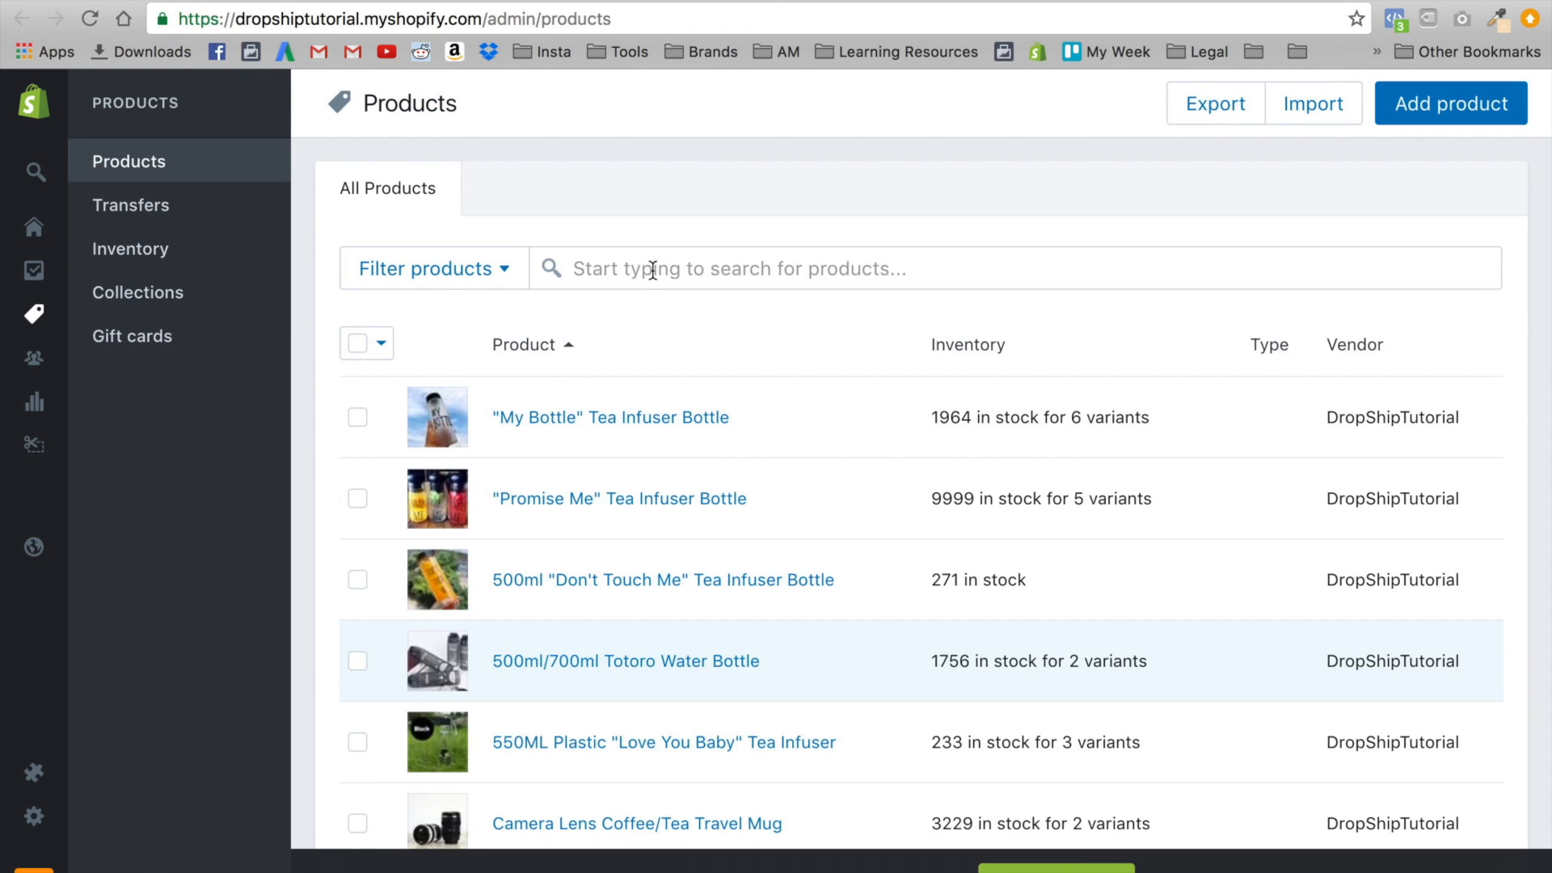
pyautogui.click(355, 416)
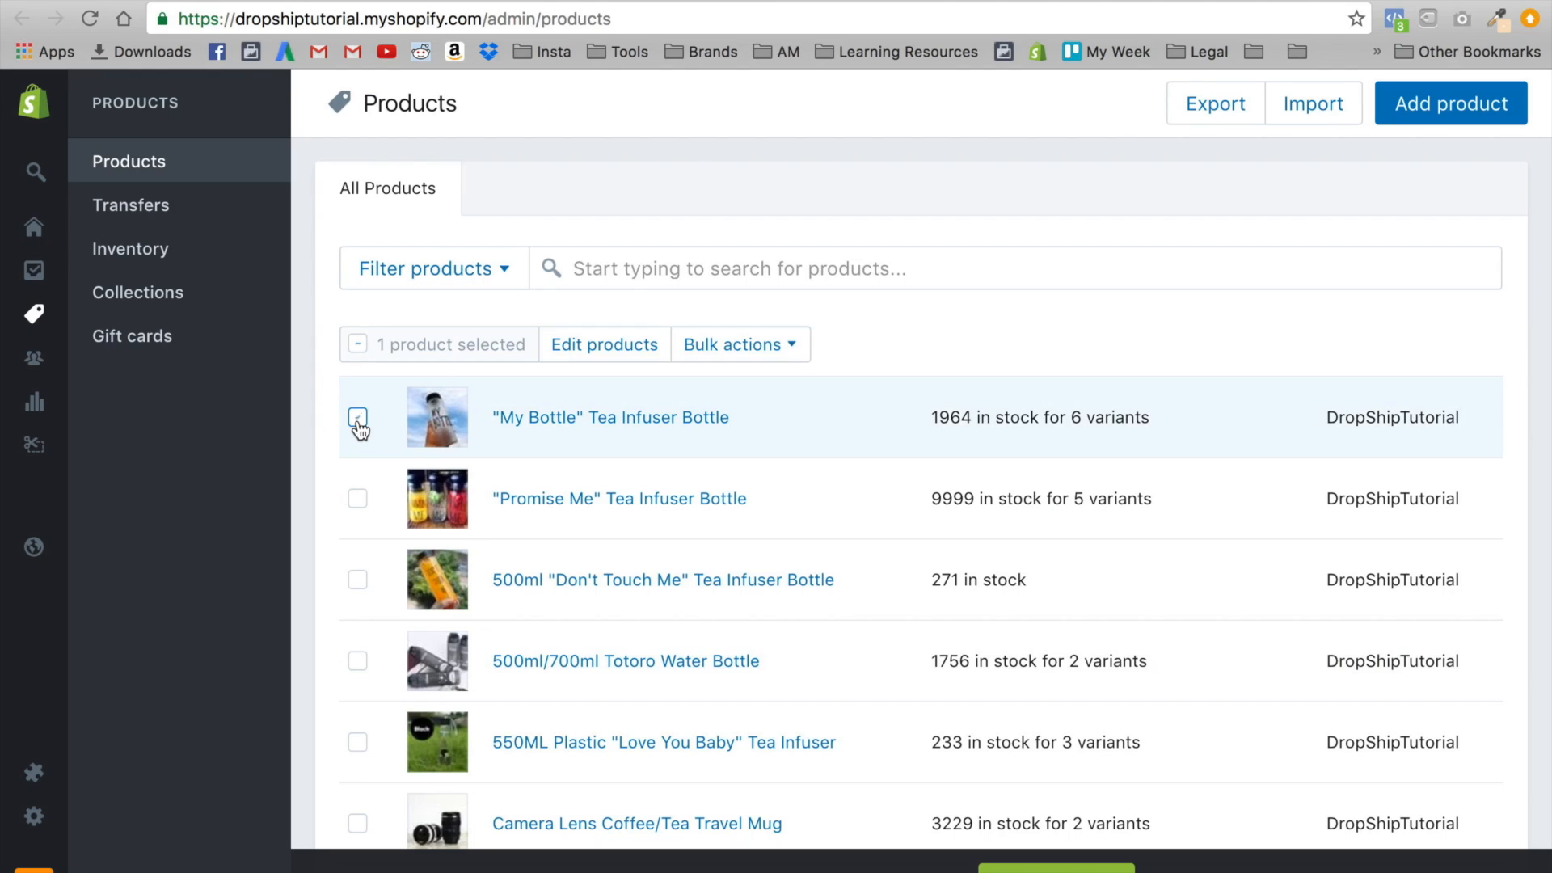
pyautogui.click(358, 500)
pyautogui.click(361, 583)
pyautogui.click(362, 664)
pyautogui.click(360, 748)
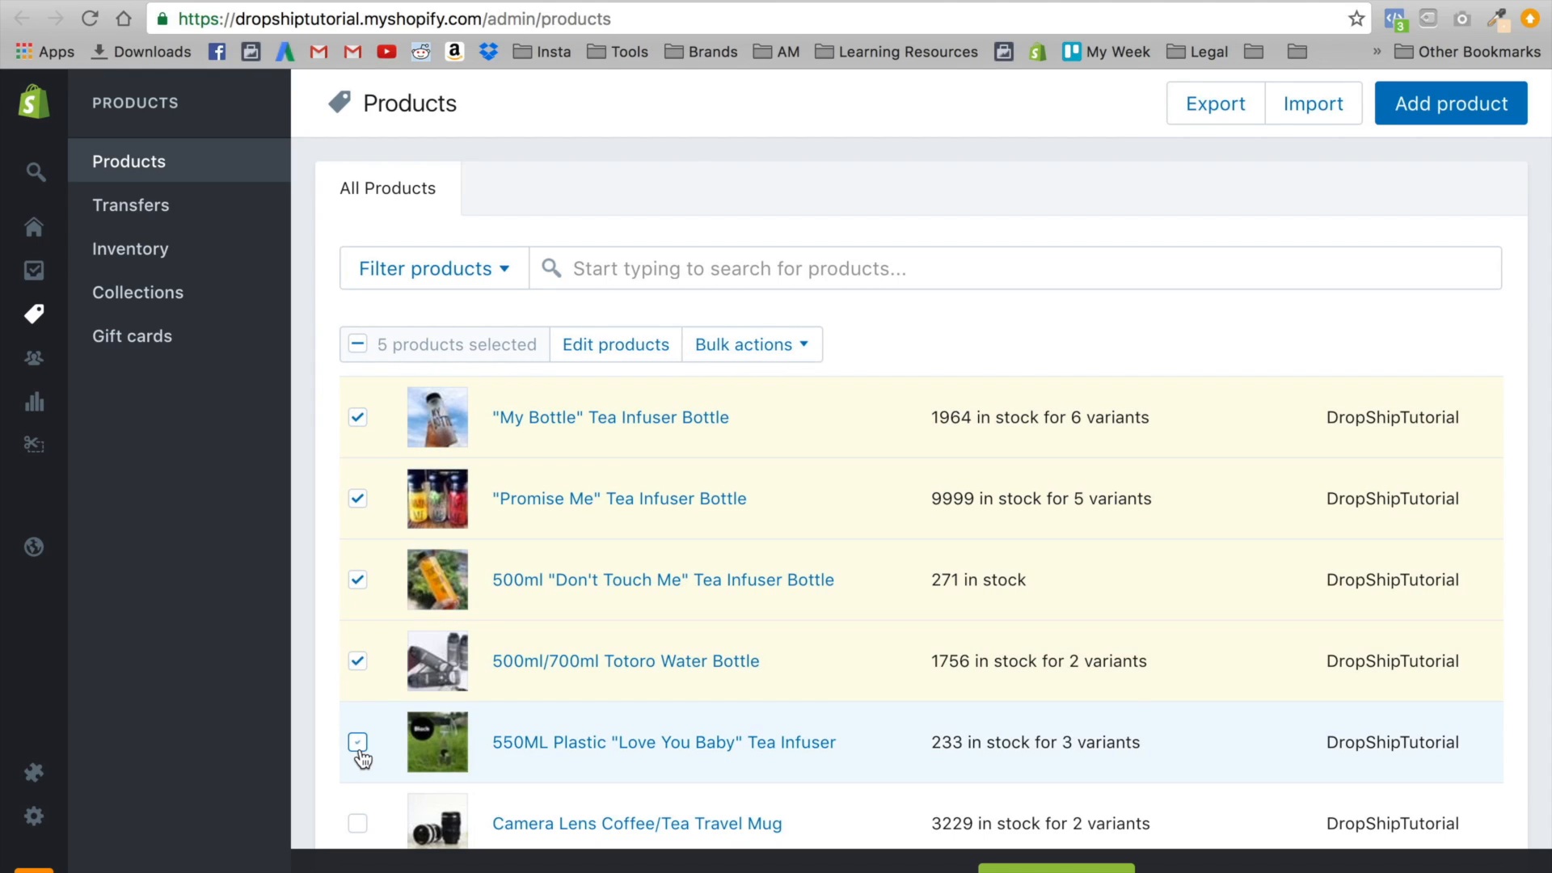
pyautogui.scroll(-2, 359, 747)
pyautogui.scroll(-2, 359, 712)
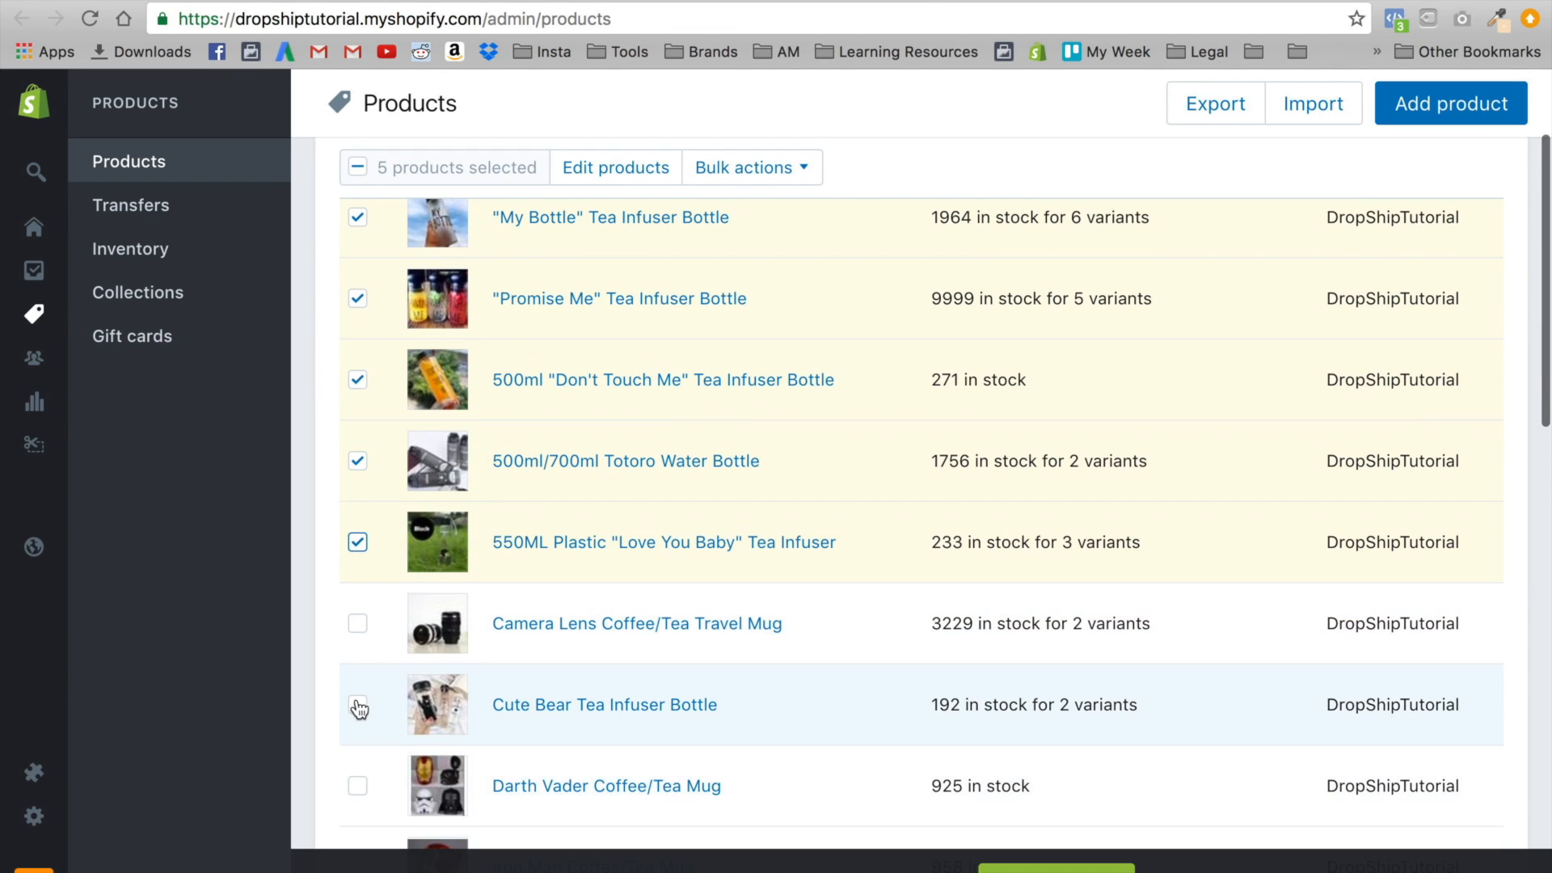
pyautogui.click(358, 705)
pyautogui.scroll(-6, 356, 699)
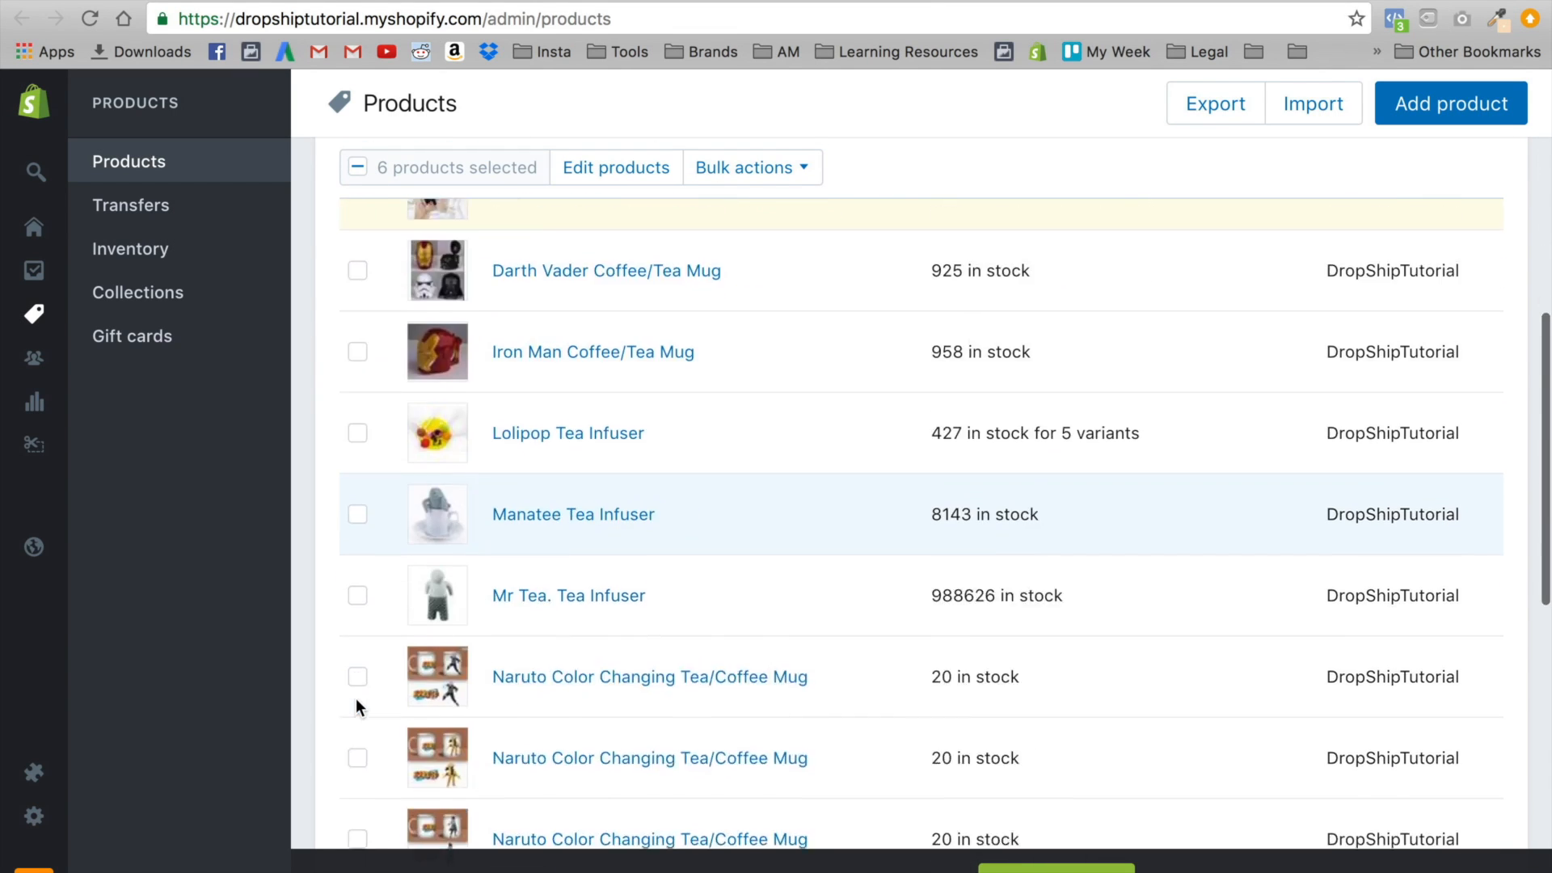
pyautogui.scroll(-11, 356, 700)
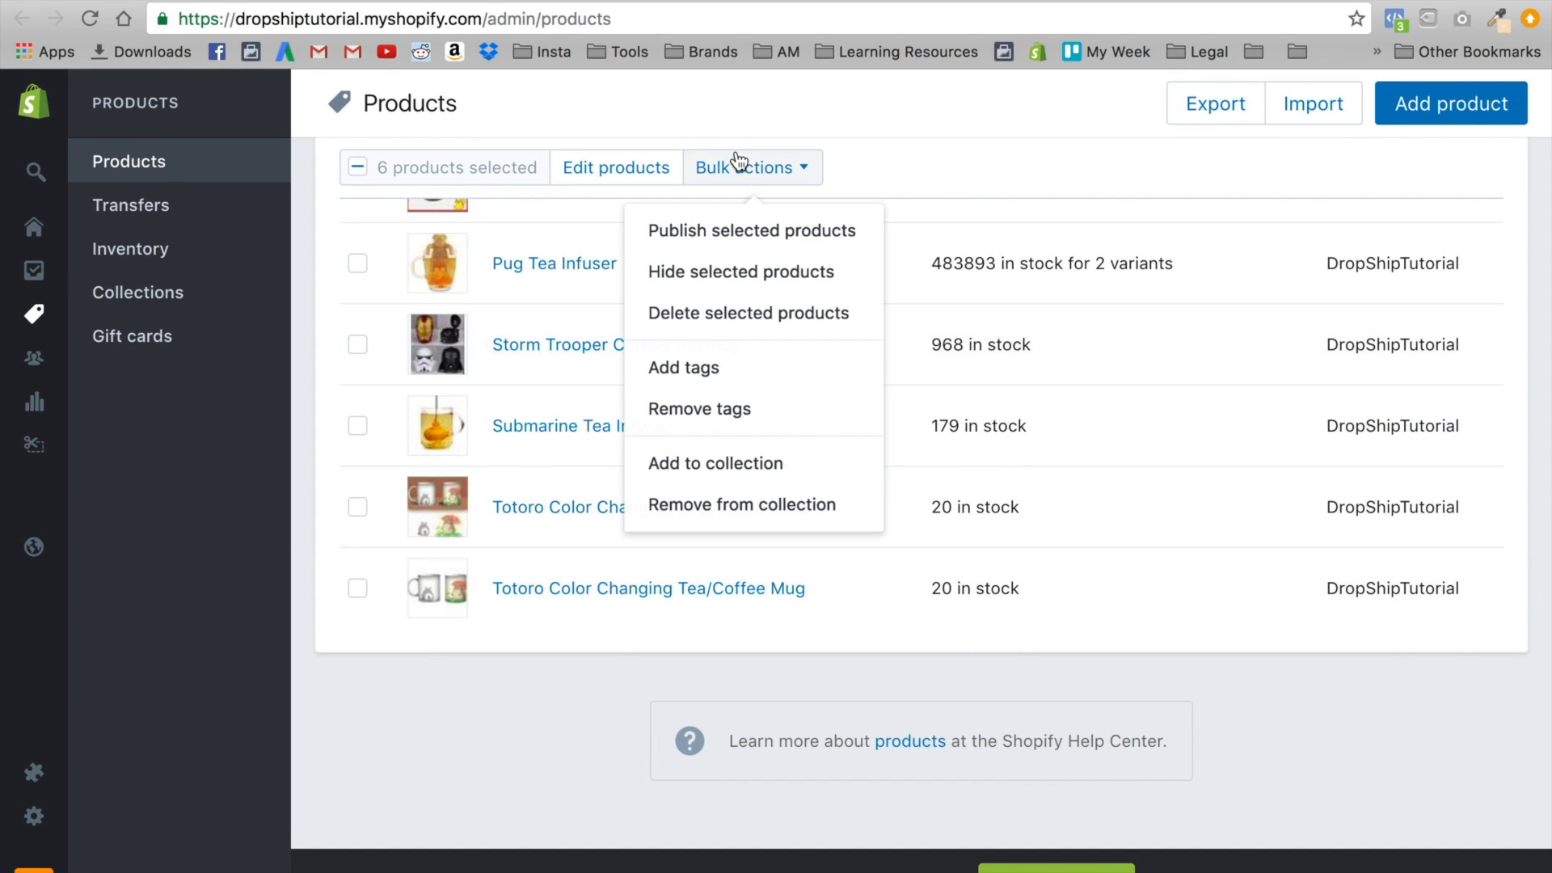
pyautogui.click(714, 380)
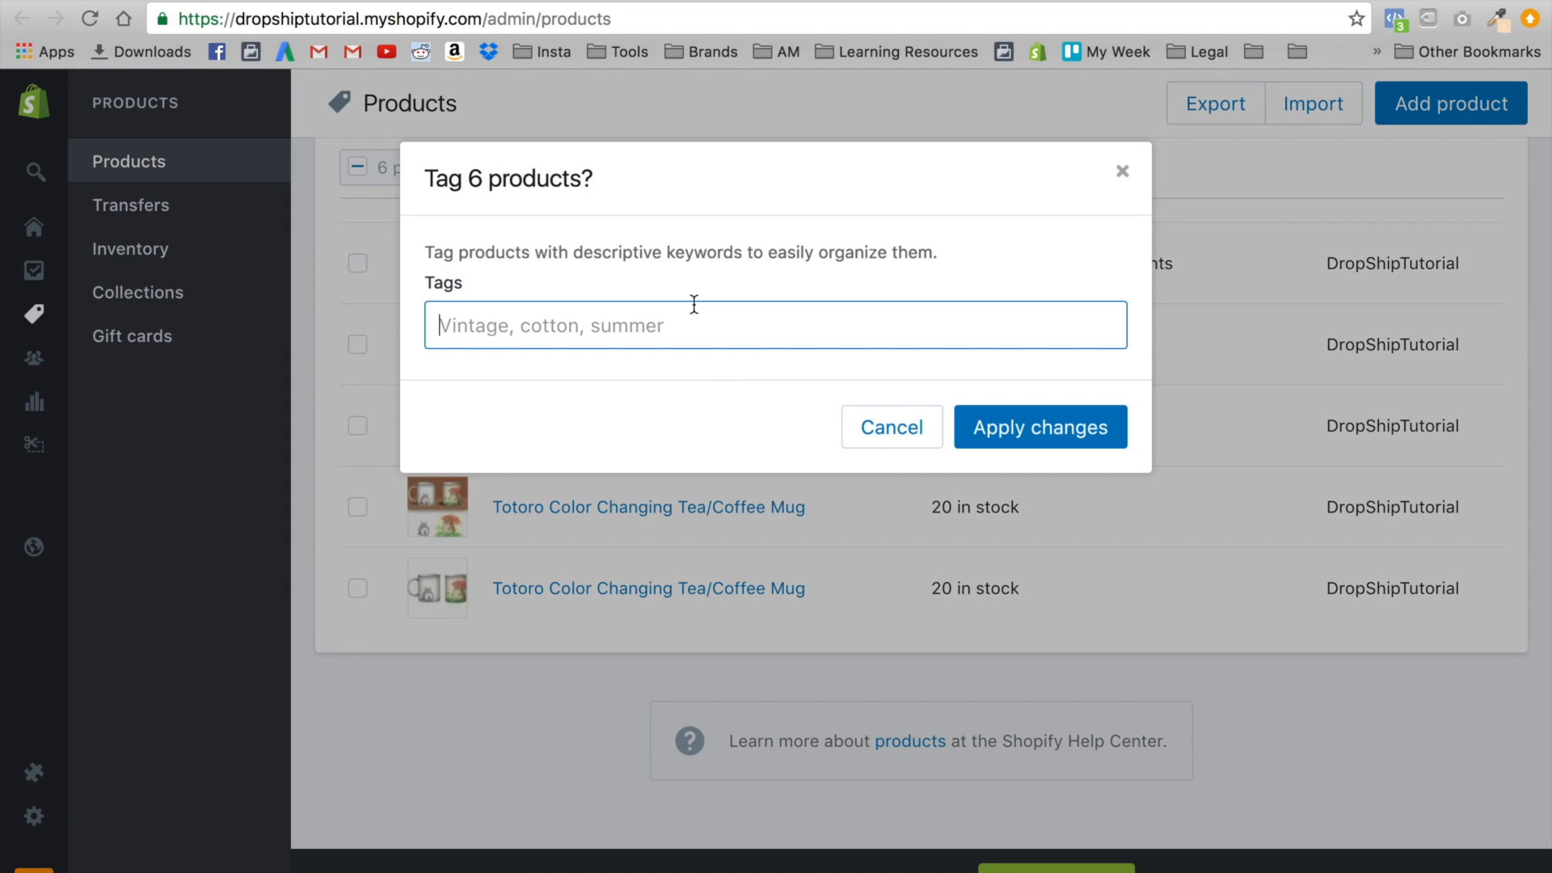
pyautogui.write('b')
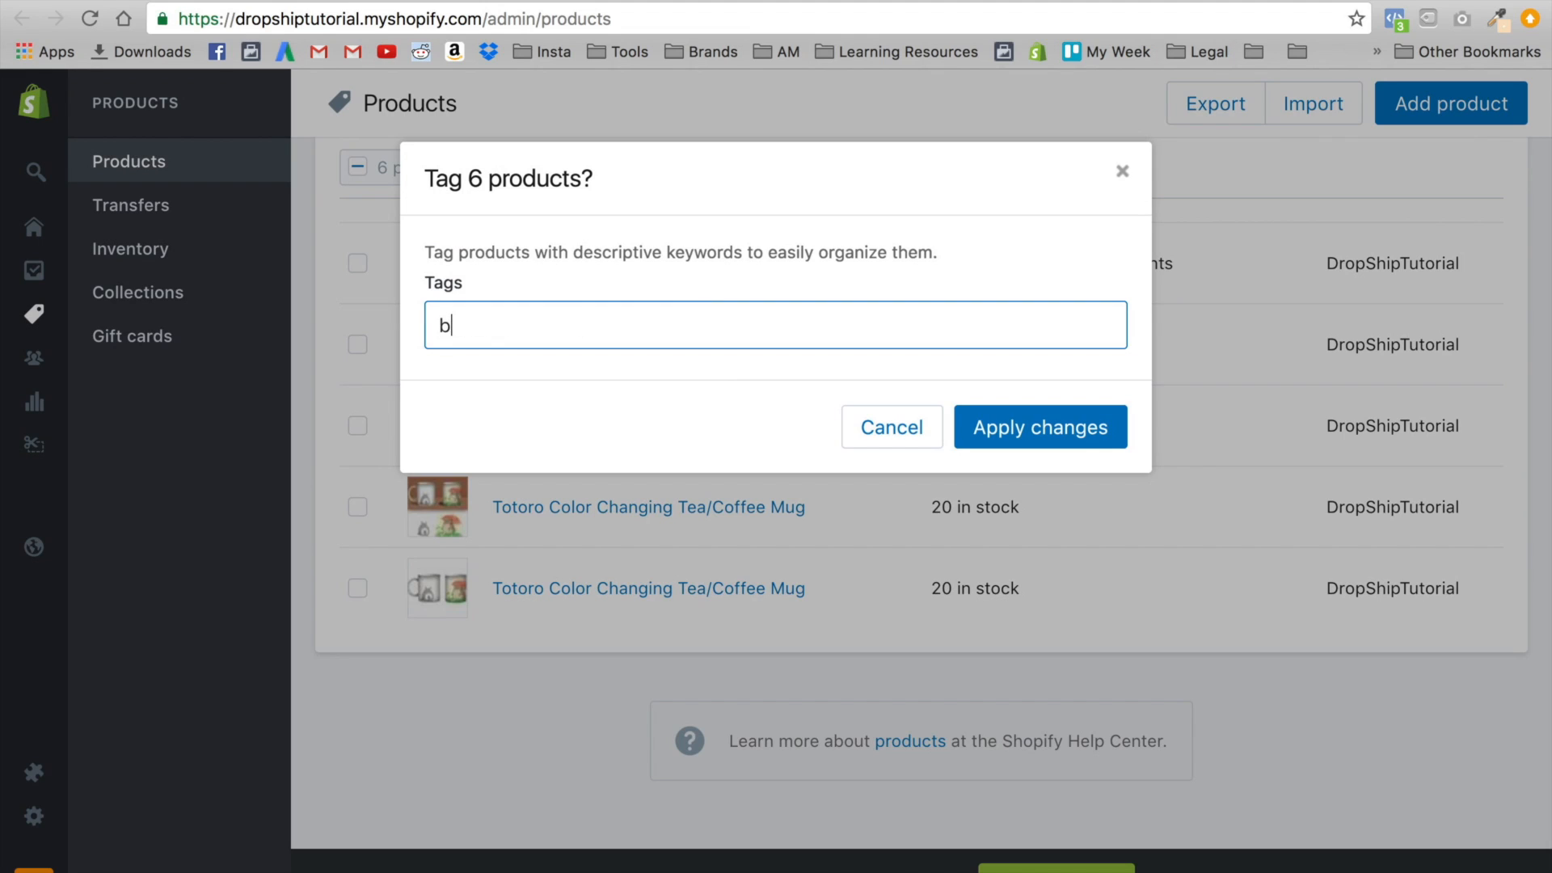
pyautogui.write('ittle')
pyautogui.press('Return')
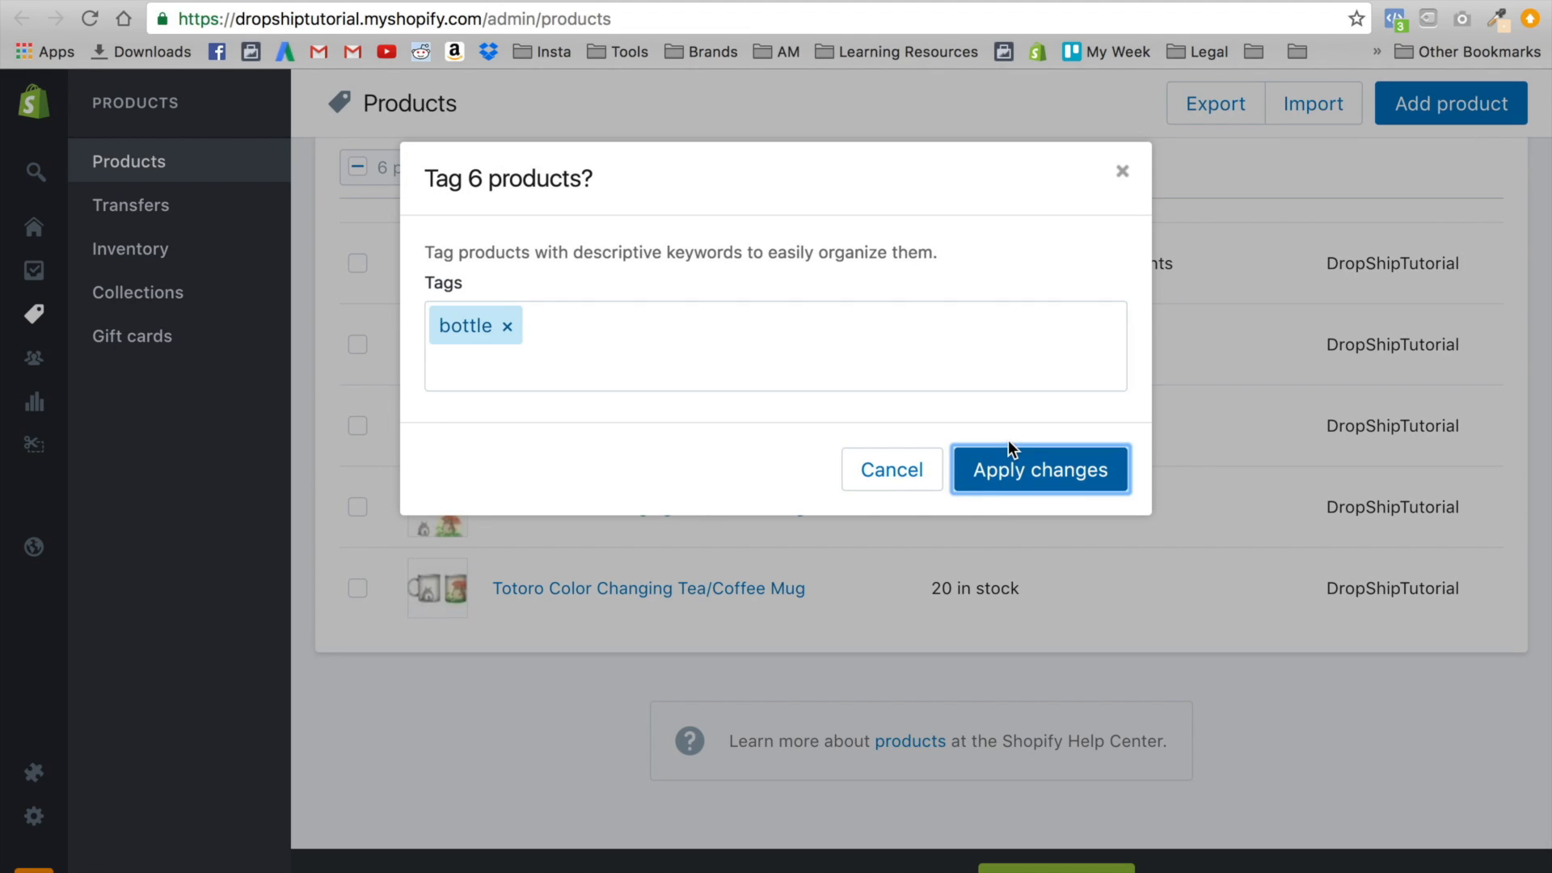
pyautogui.click(1020, 464)
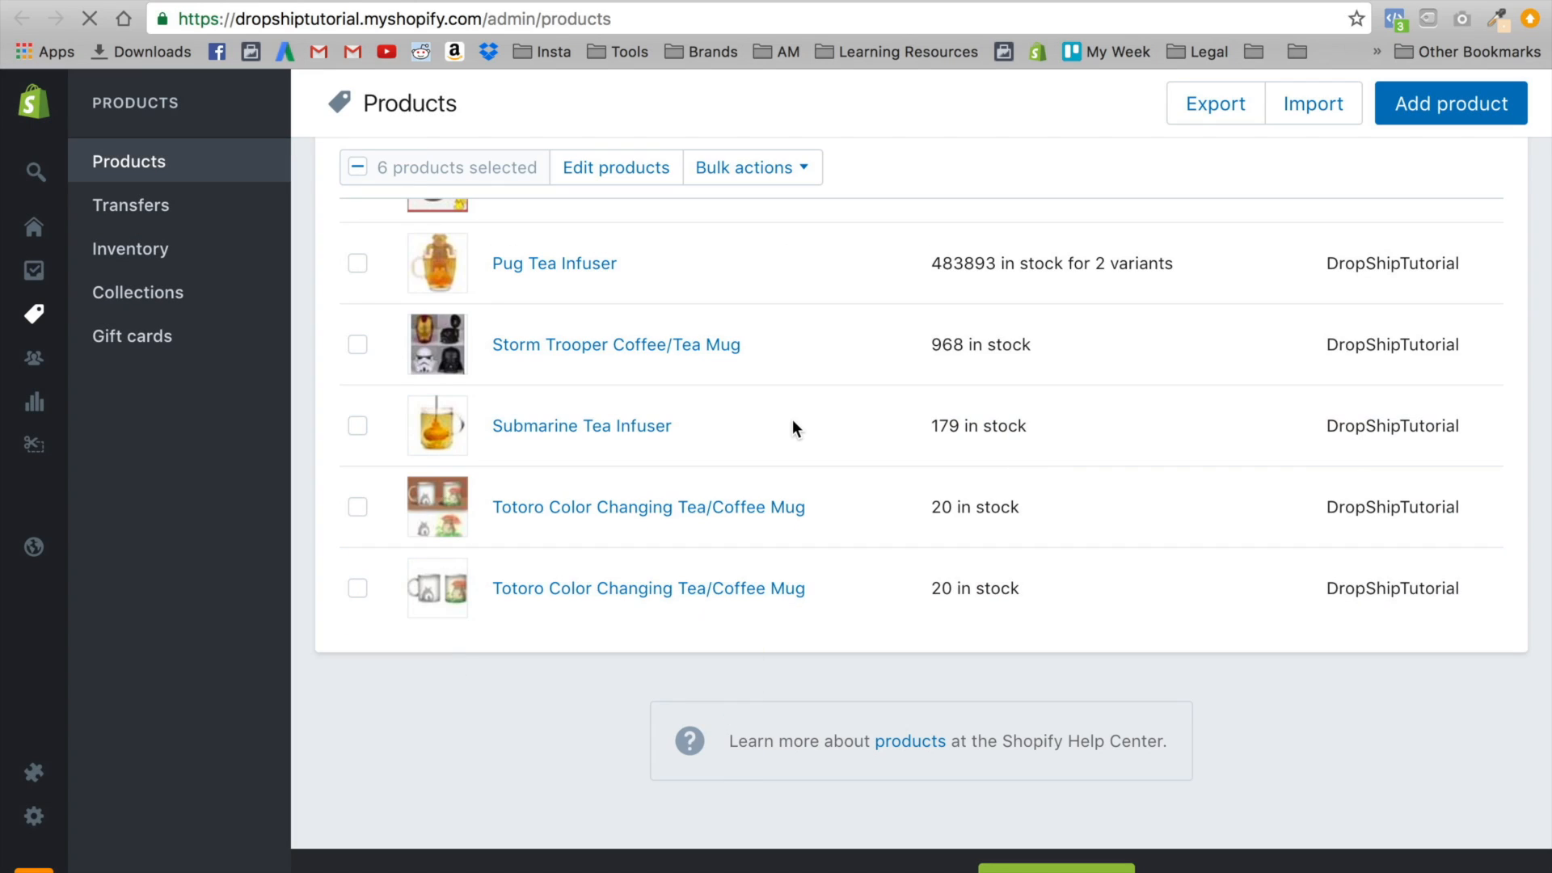
# Clear the selection of all products in the list
pyautogui.scroll(-3, 381, 648)
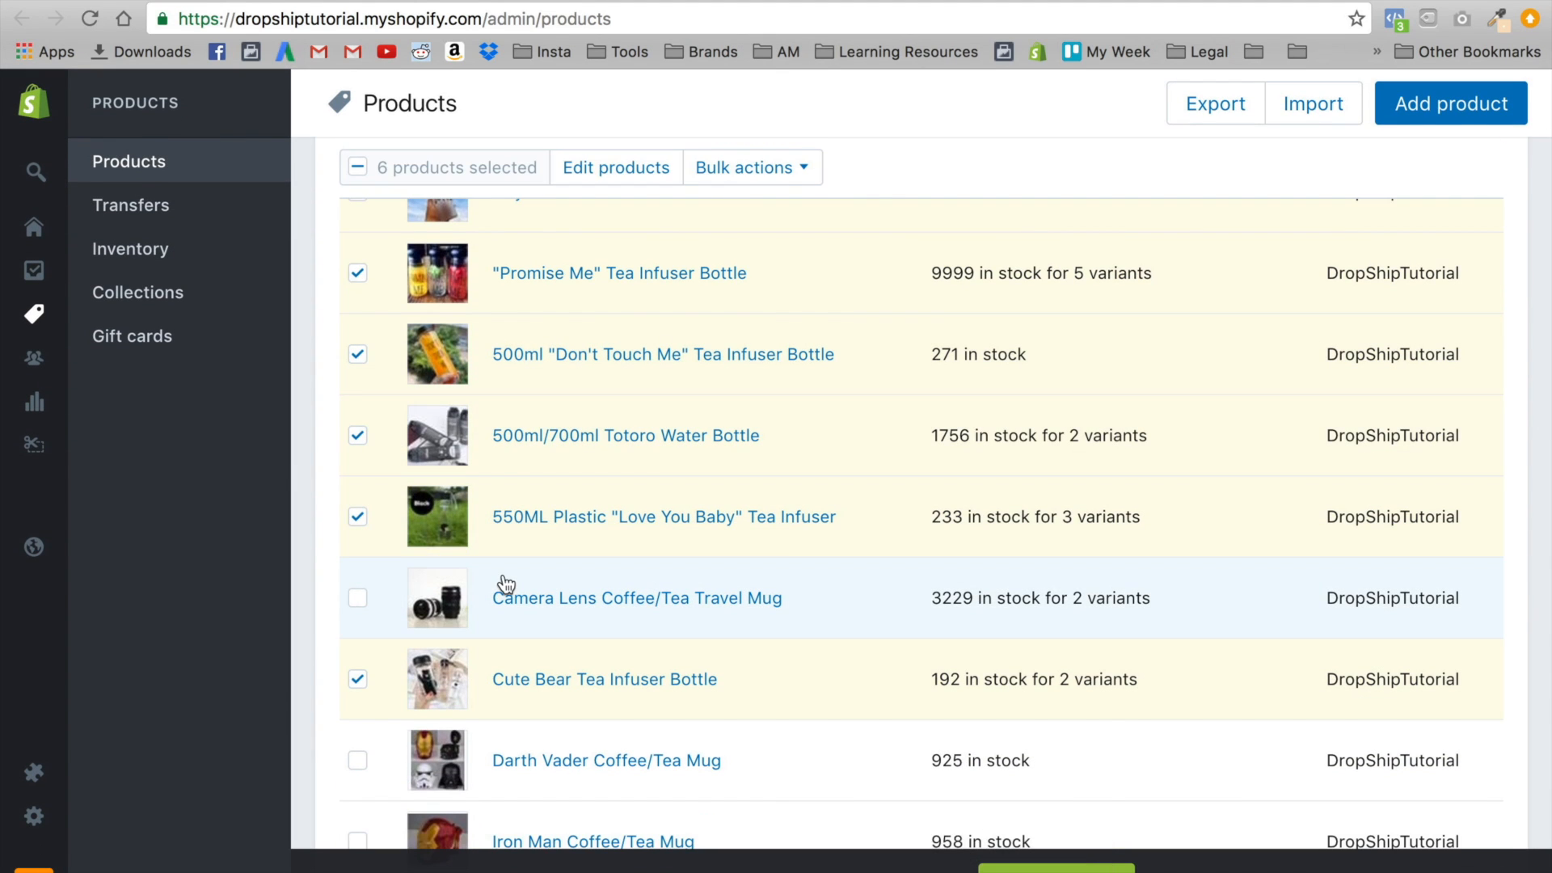
pyautogui.click(363, 601)
pyautogui.click(359, 169)
pyautogui.click(359, 141)
# Bulk-add the tag "mug" to the twelve mug products, from the Camera Lens travel mug through both Totoro color changing mugs
pyautogui.click(358, 618)
pyautogui.scroll(-2, 361, 614)
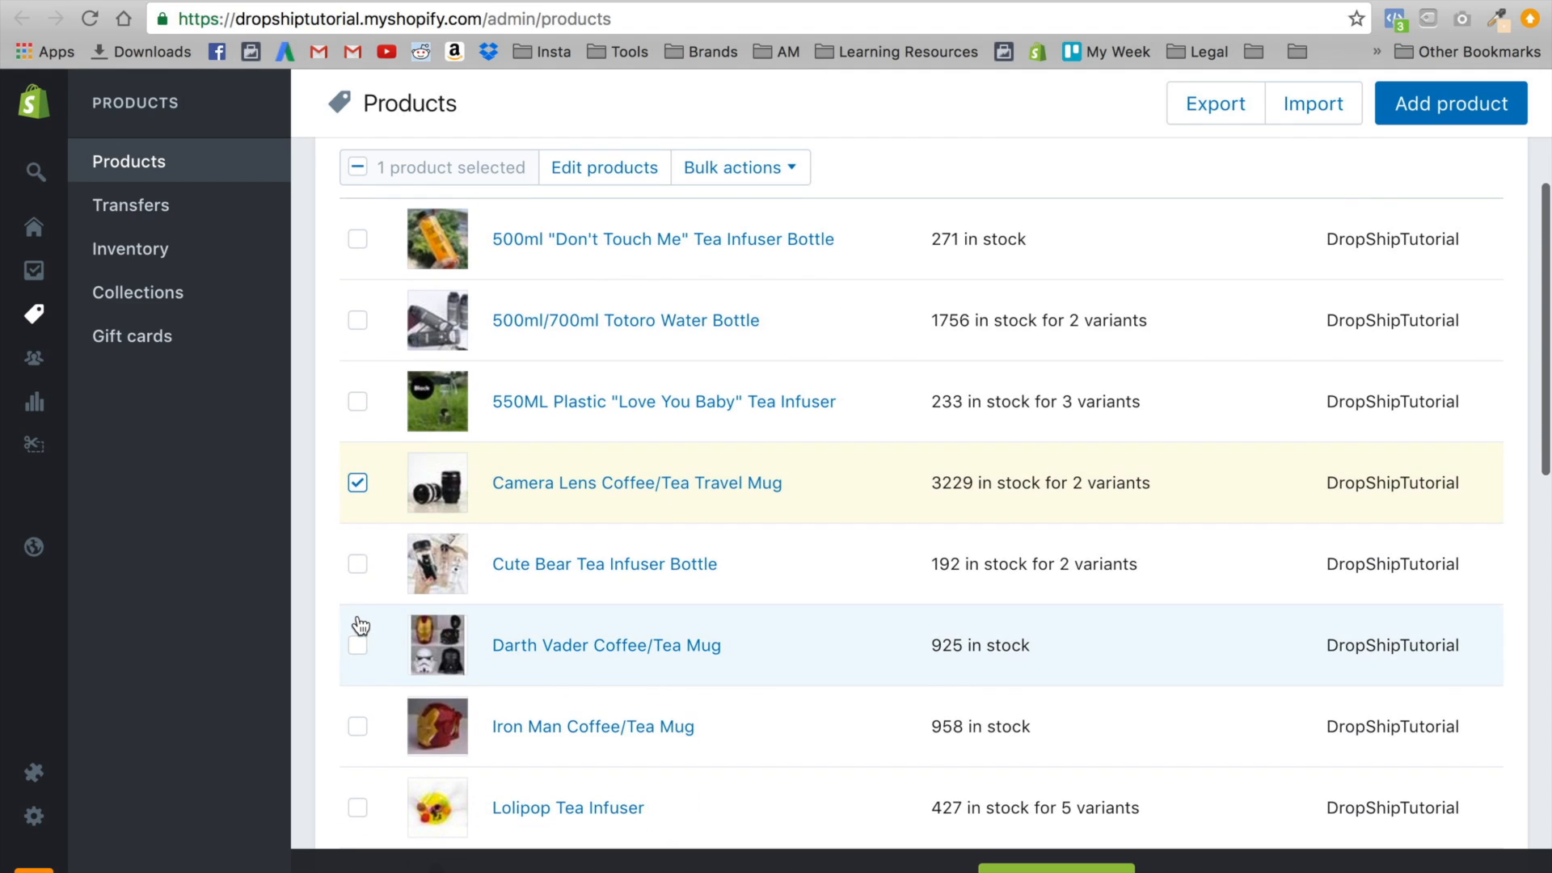
pyautogui.click(358, 644)
pyautogui.click(357, 726)
pyautogui.scroll(-7, 358, 732)
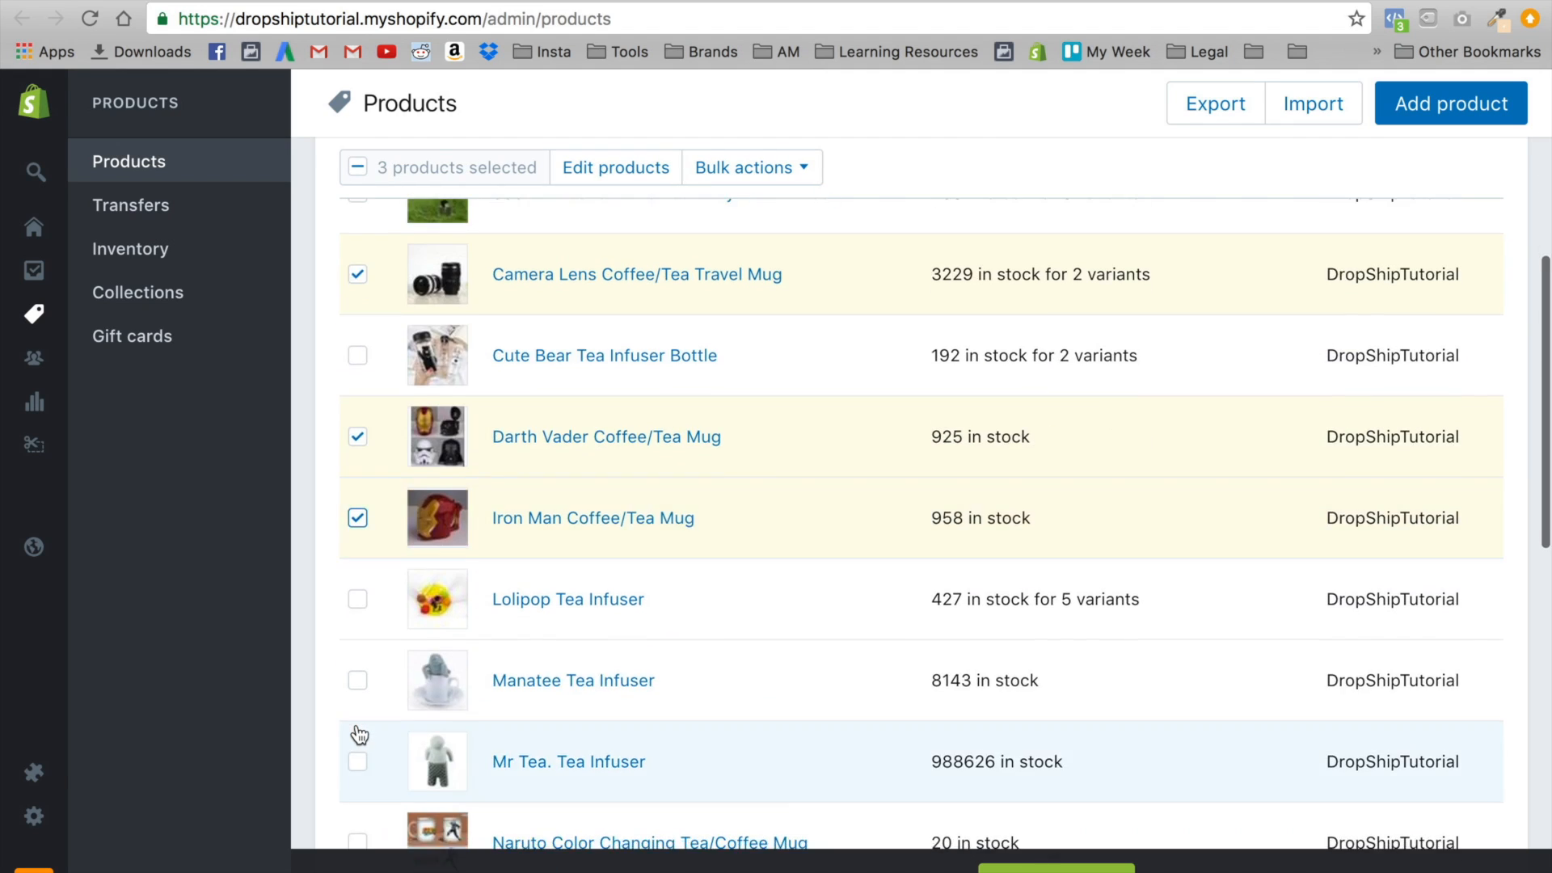
pyautogui.click(358, 510)
pyautogui.click(358, 587)
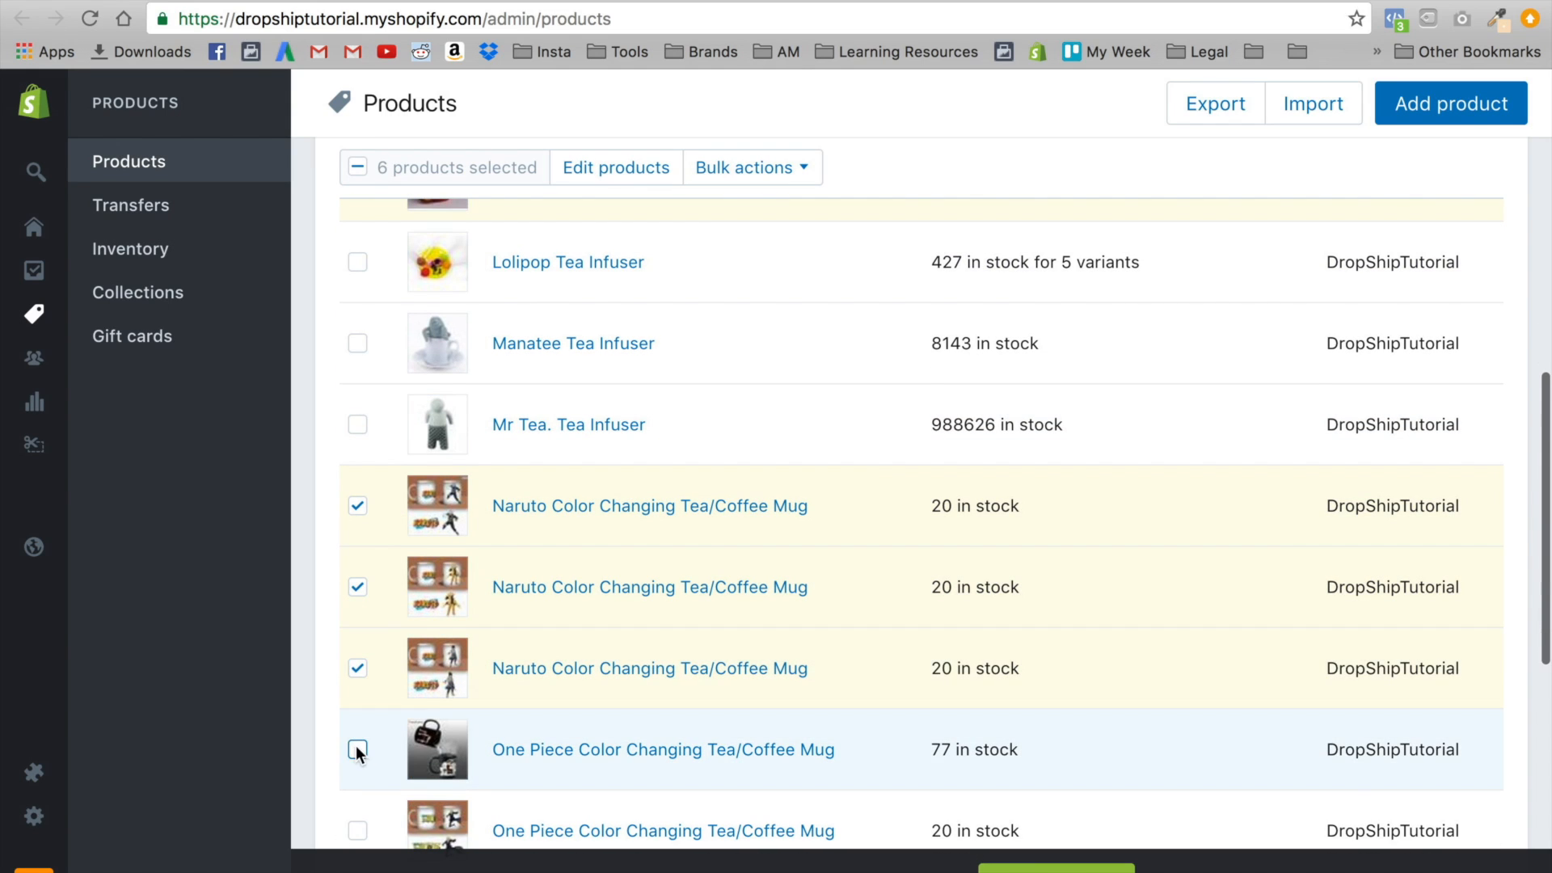
pyautogui.click(357, 748)
pyautogui.scroll(-1, 356, 745)
pyautogui.click(357, 721)
pyautogui.scroll(-2, 358, 726)
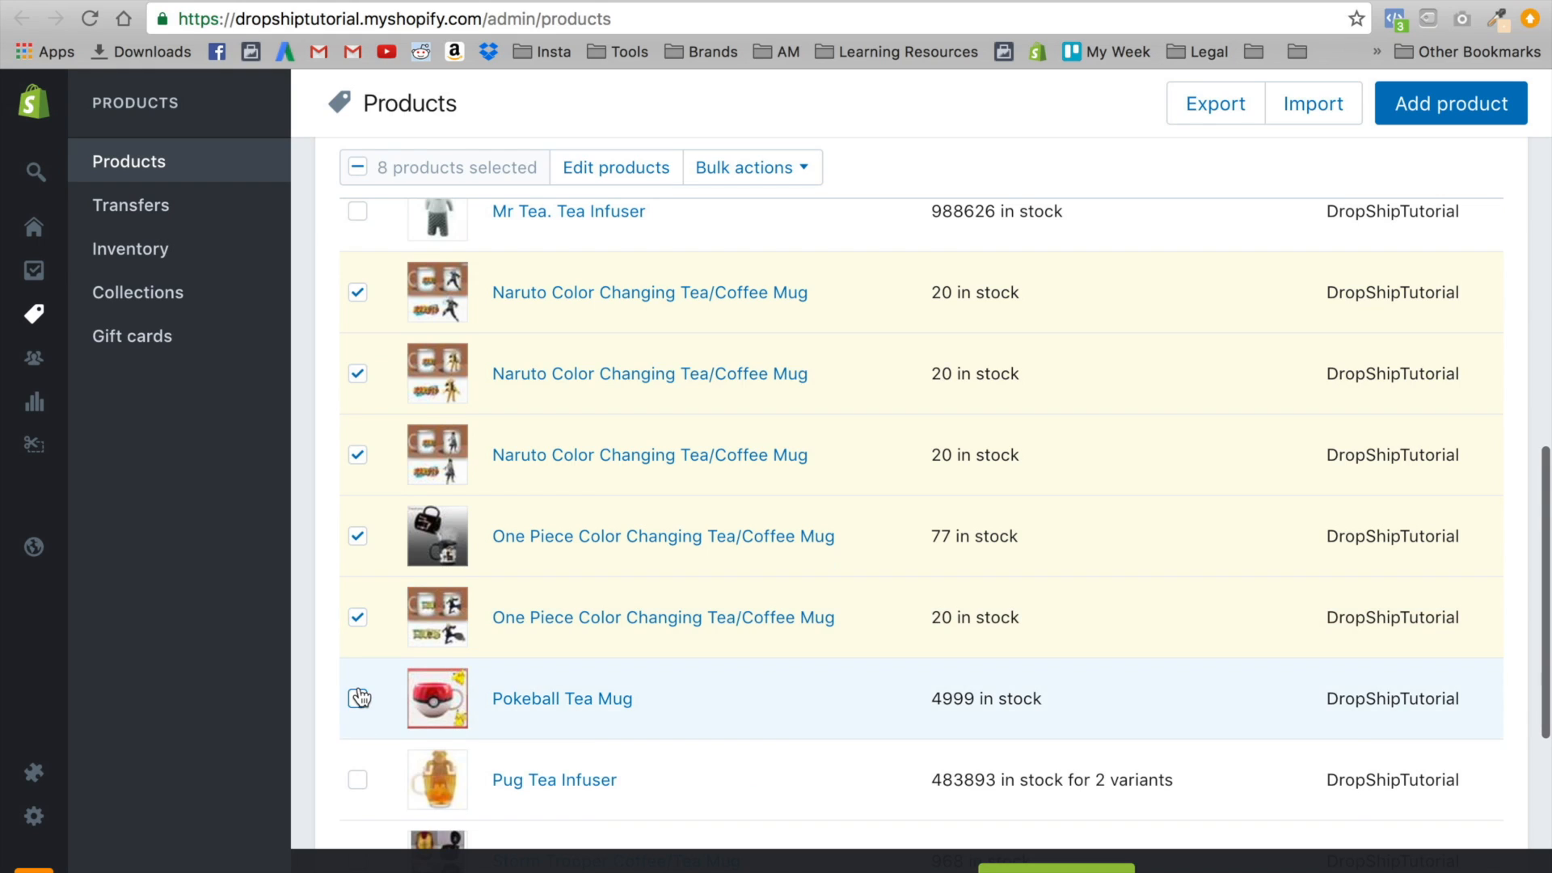
pyautogui.click(357, 700)
pyautogui.scroll(-3, 356, 696)
pyautogui.click(358, 610)
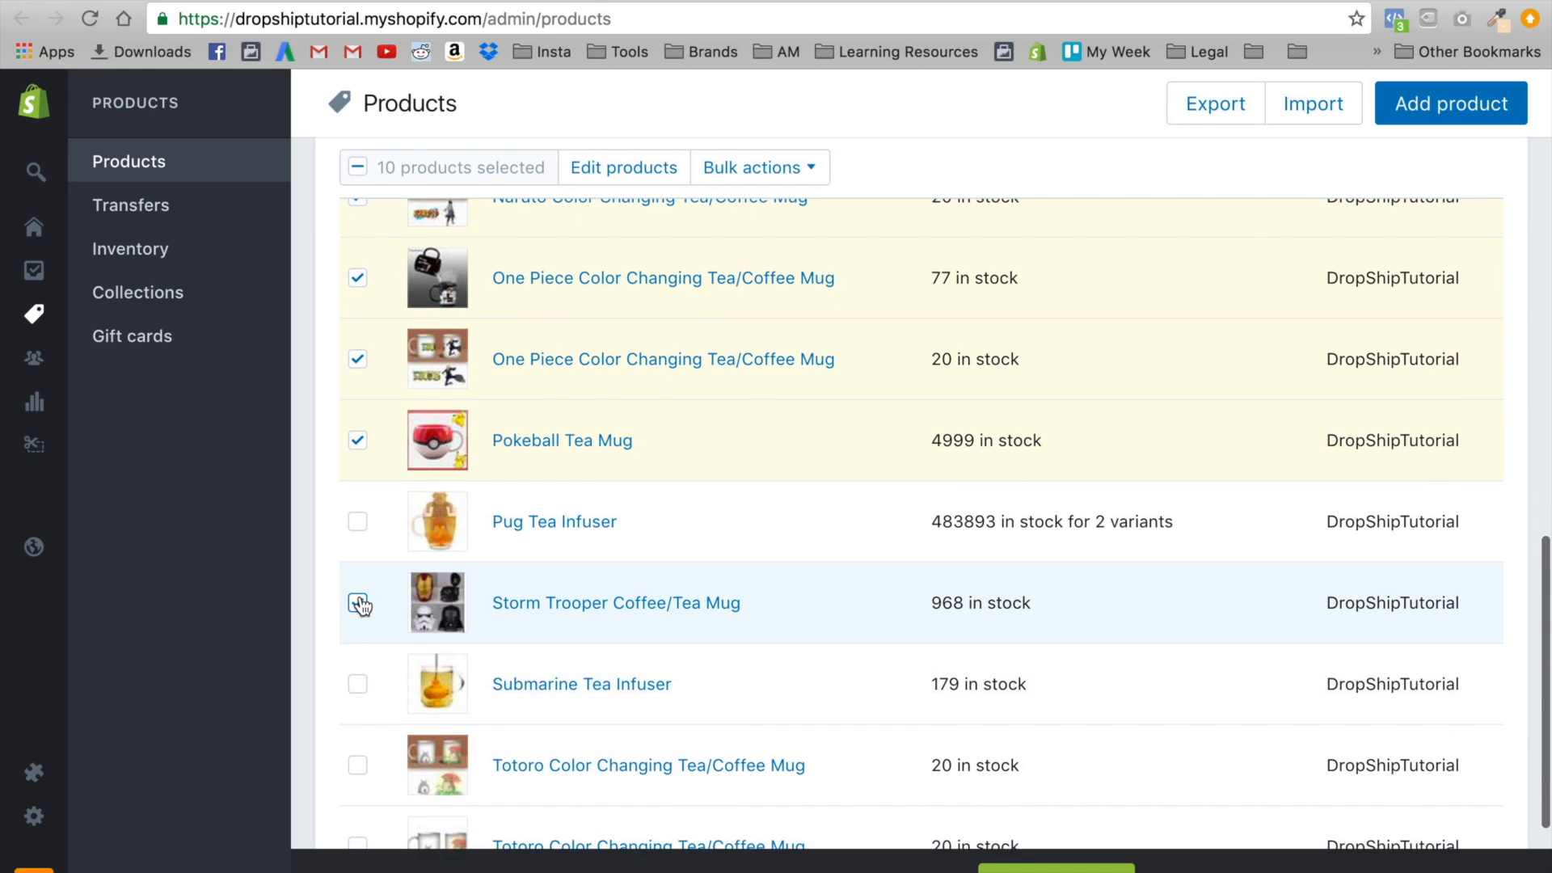
pyautogui.scroll(-1, 360, 682)
pyautogui.click(359, 687)
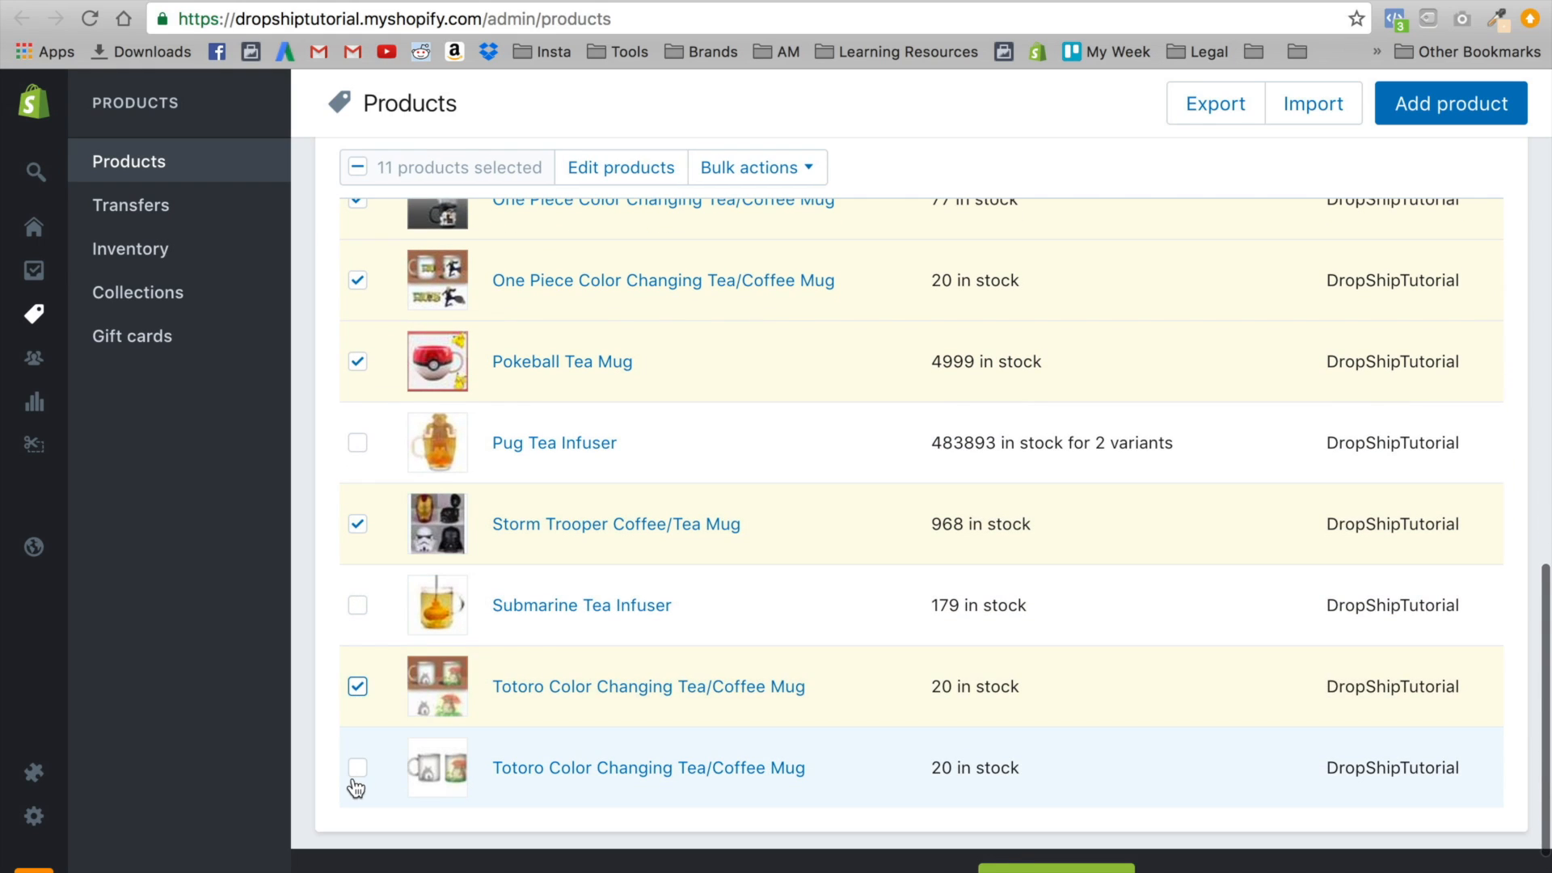
pyautogui.click(357, 768)
pyautogui.click(738, 180)
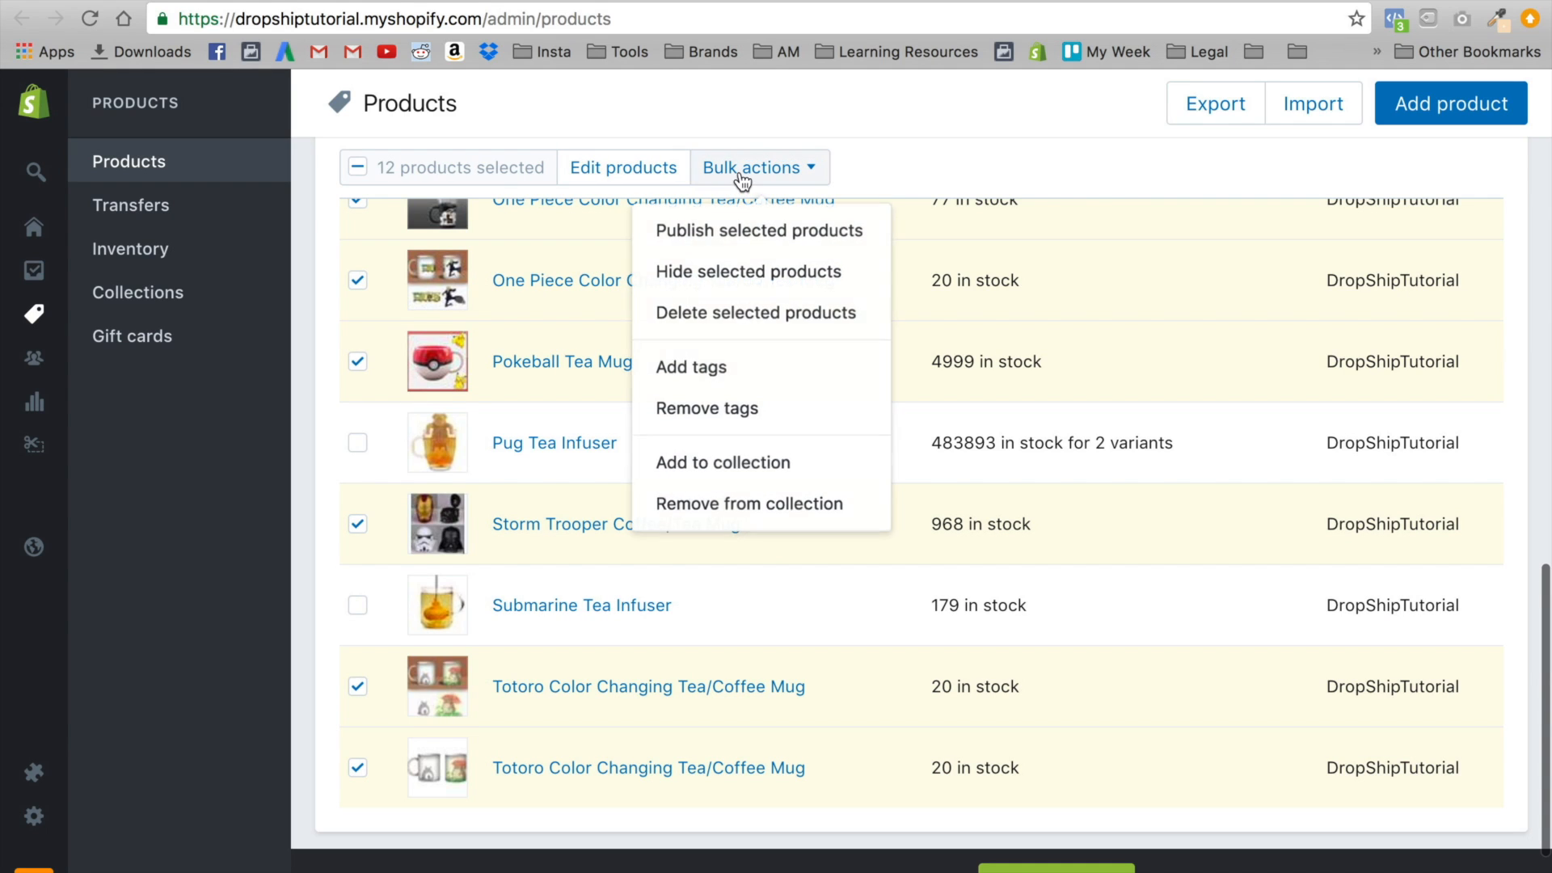
pyautogui.click(751, 367)
pyautogui.click(740, 330)
pyautogui.write('mug')
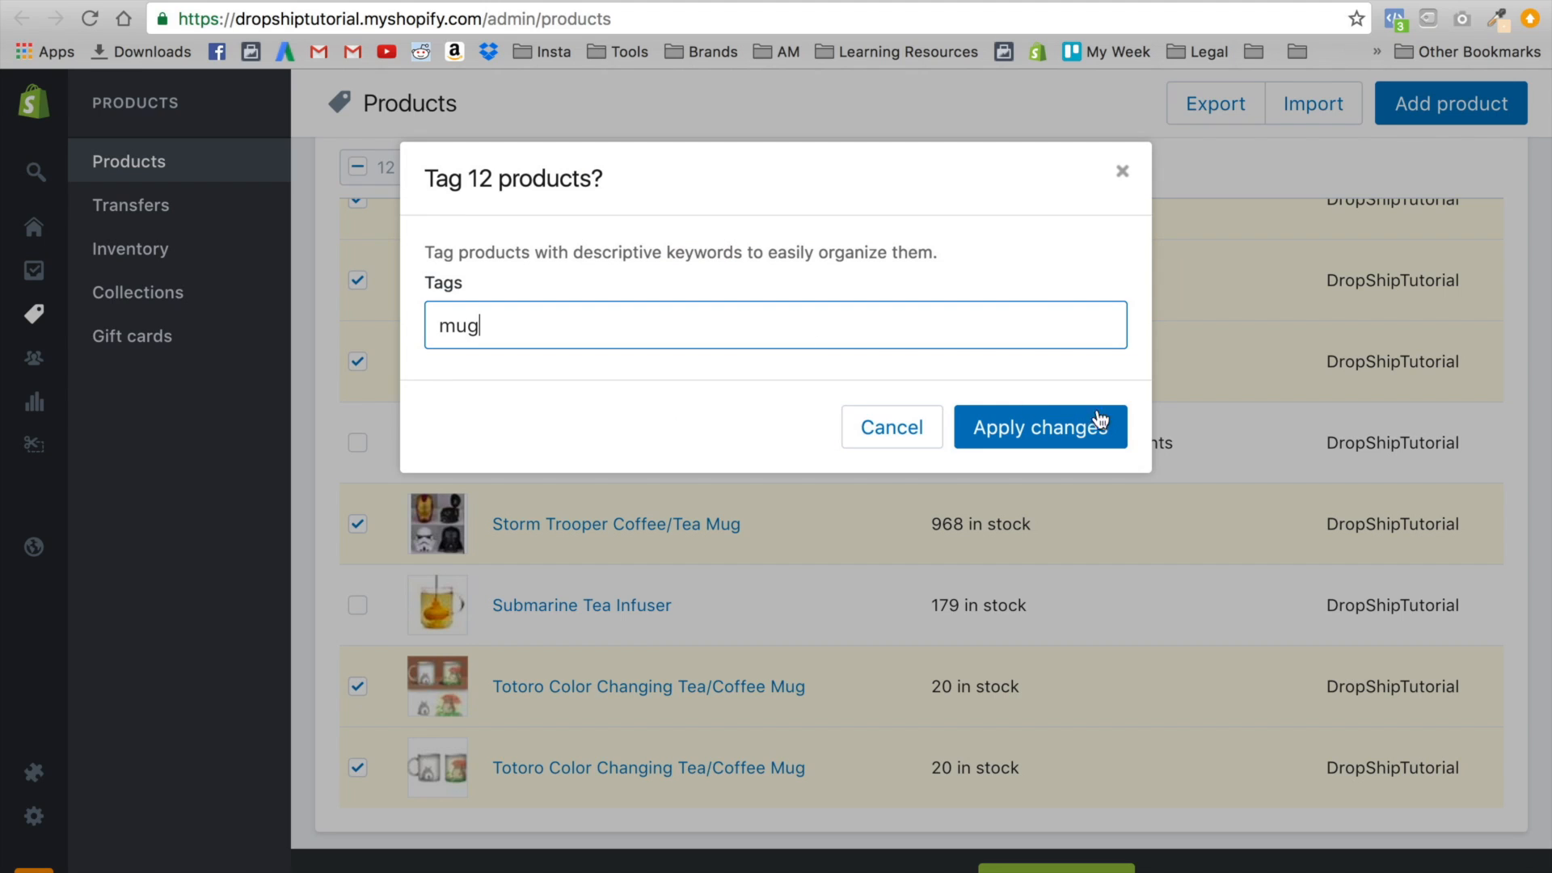
pyautogui.click(1070, 419)
pyautogui.click(1066, 473)
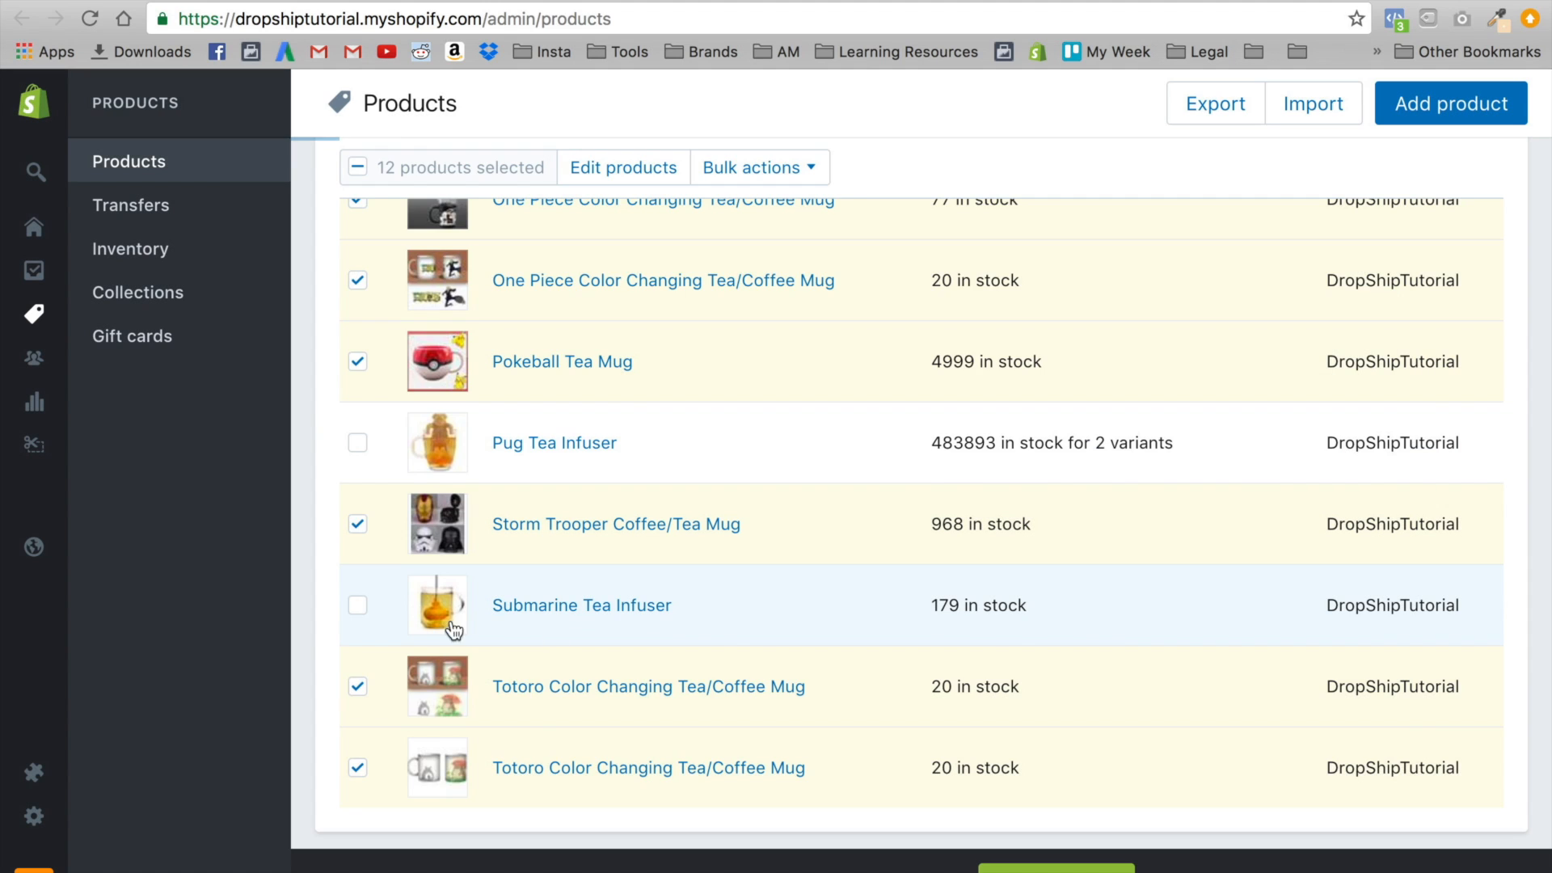
# Clear the product selection and bulk-add the tag "strainer" to the Lolipop, Manatee, Mr Tea., Pug and Submarine tea infusers
pyautogui.click(357, 346)
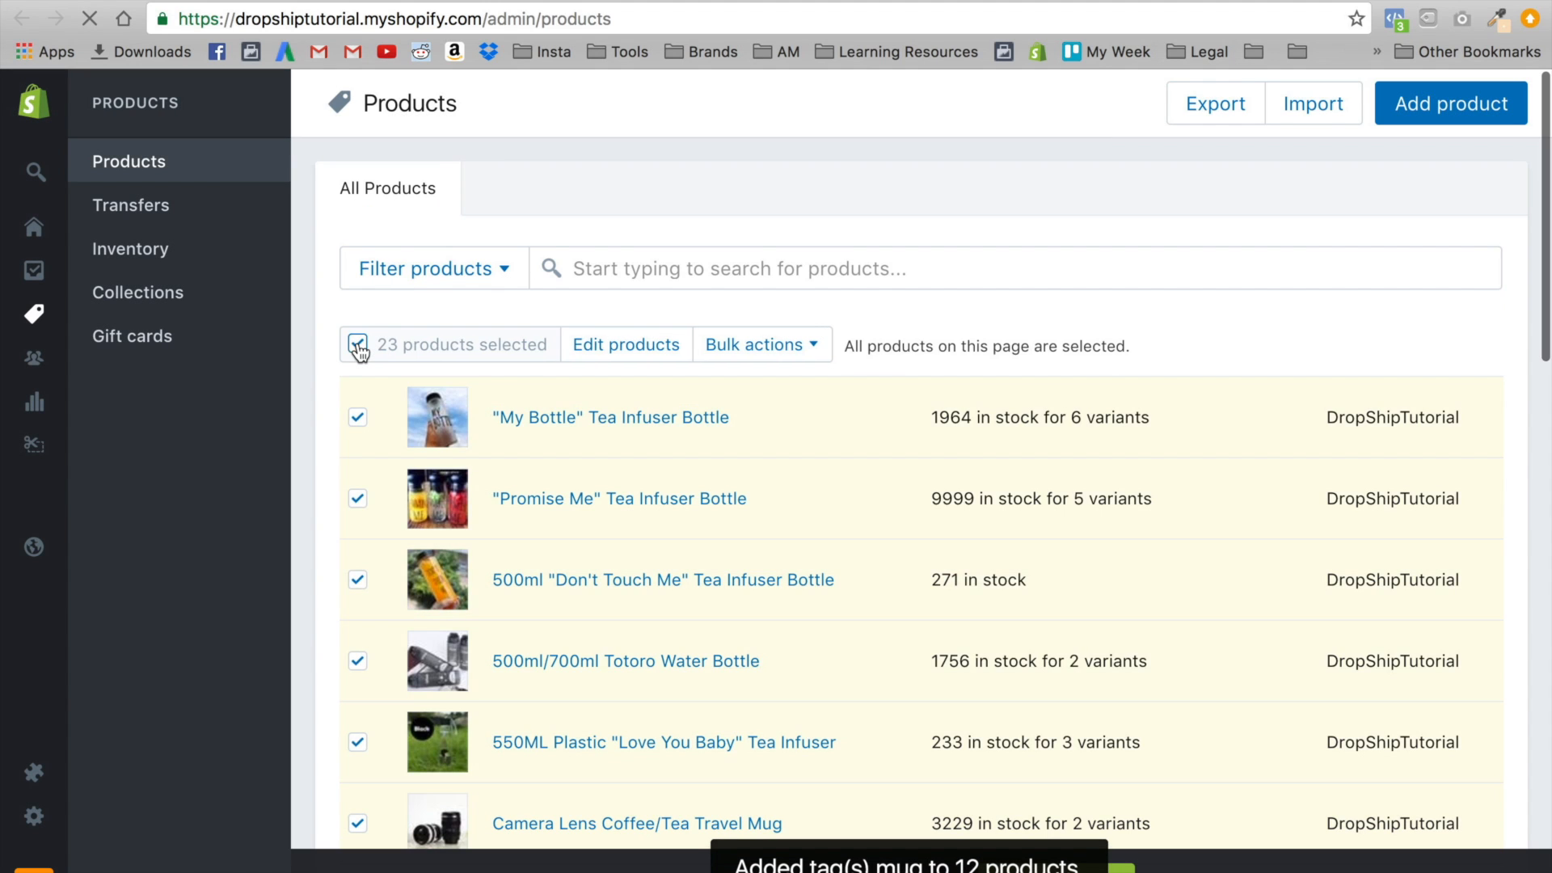
pyautogui.click(358, 346)
pyautogui.scroll(-9, 382, 584)
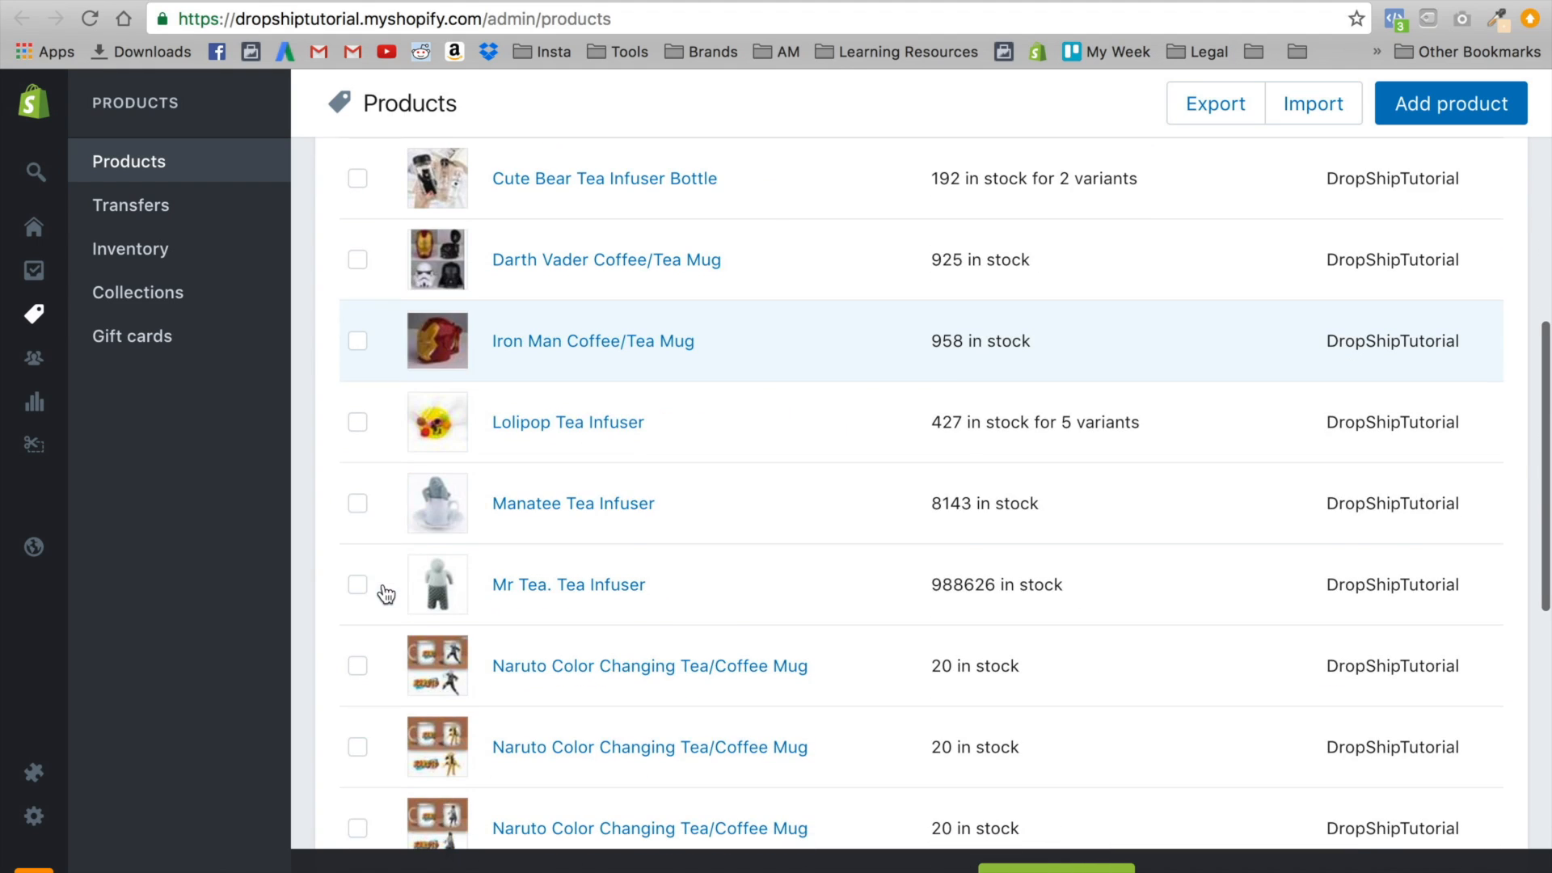
pyautogui.click(359, 421)
pyautogui.click(358, 477)
pyautogui.click(357, 558)
pyautogui.scroll(-3, 357, 558)
pyautogui.scroll(-2, 357, 558)
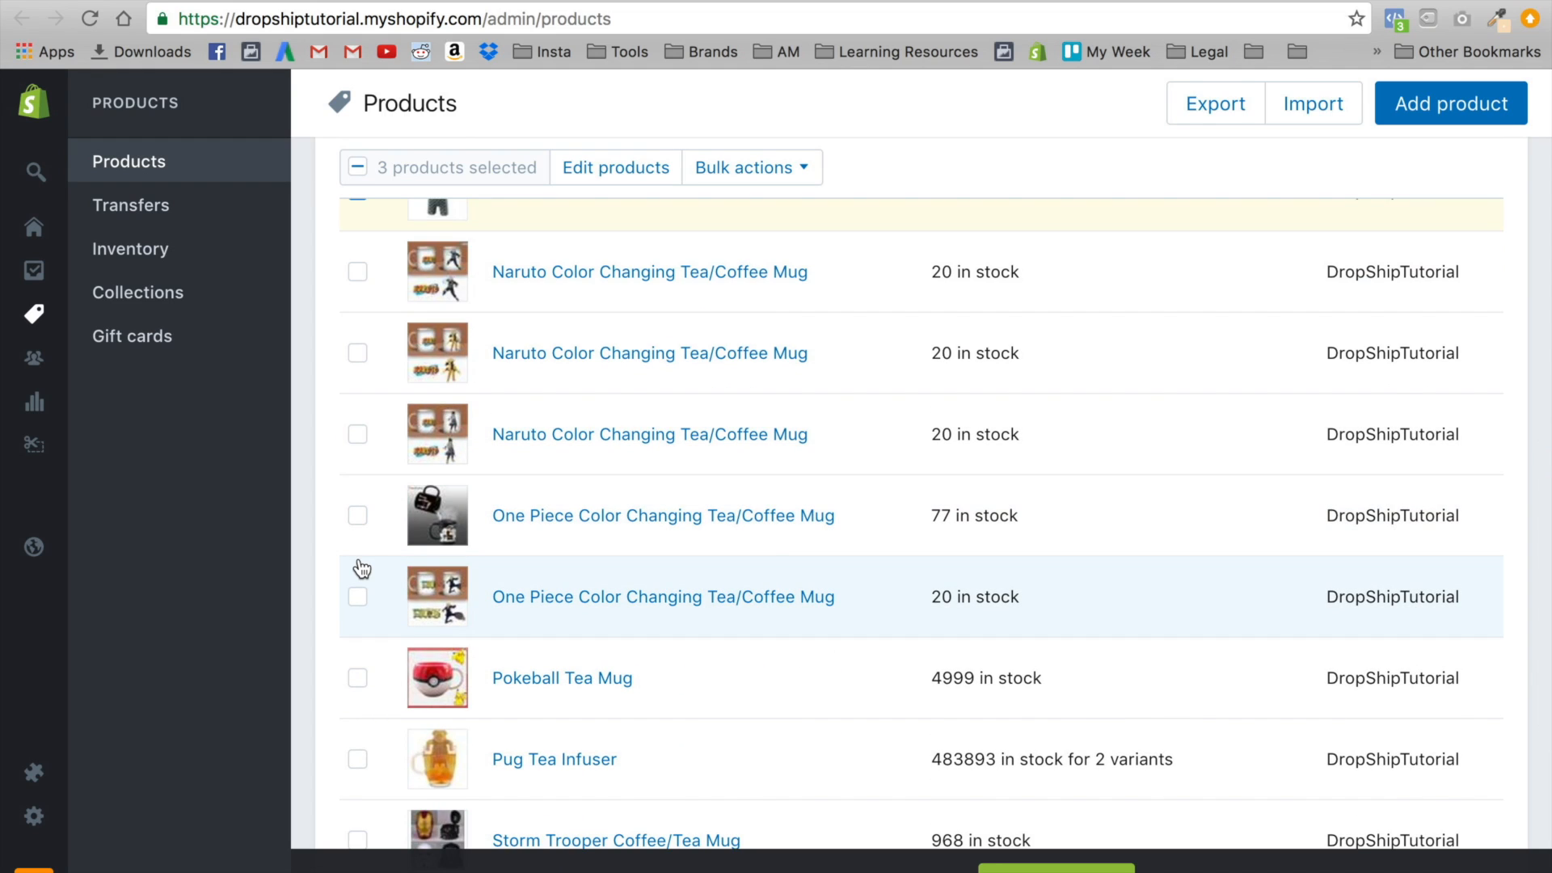
pyautogui.scroll(-1, 362, 569)
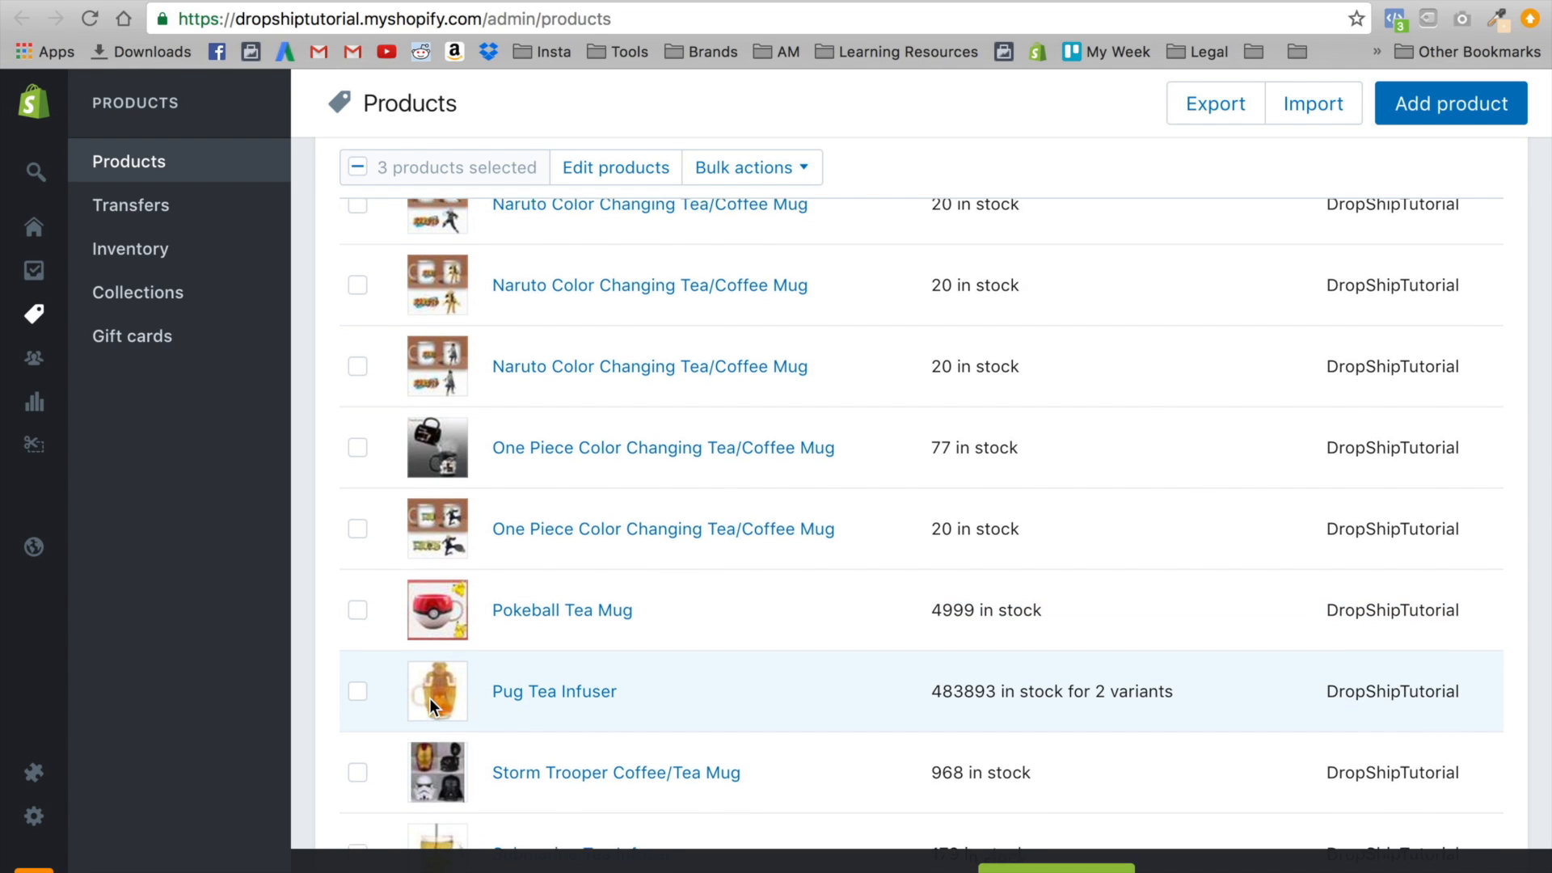
pyautogui.scroll(-1, 376, 679)
pyautogui.click(357, 685)
pyautogui.scroll(-3, 361, 659)
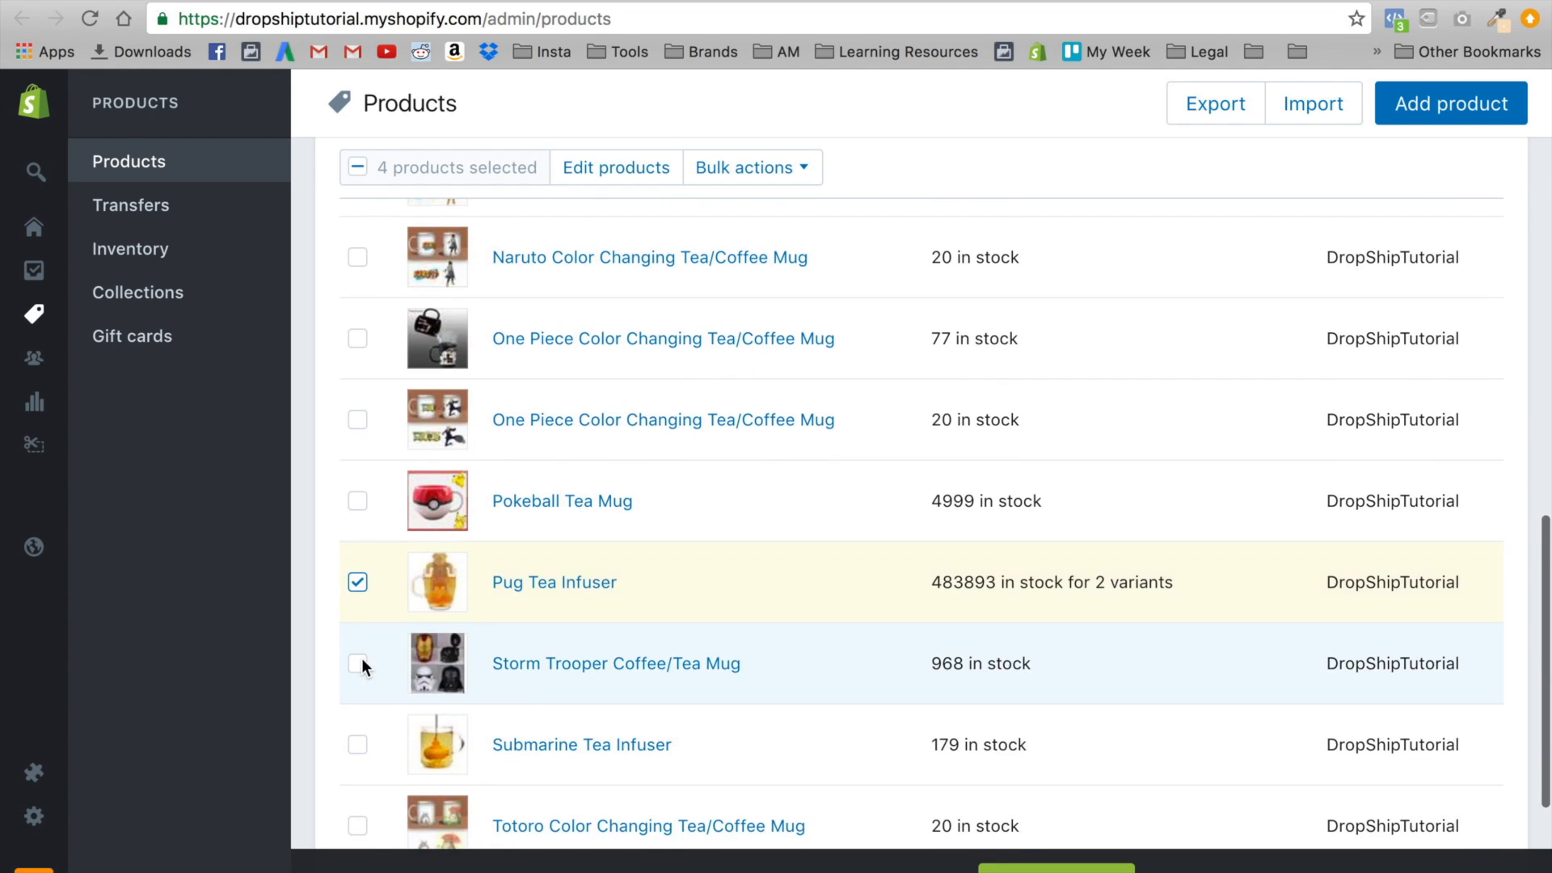
pyautogui.click(357, 605)
pyautogui.scroll(-2, 359, 612)
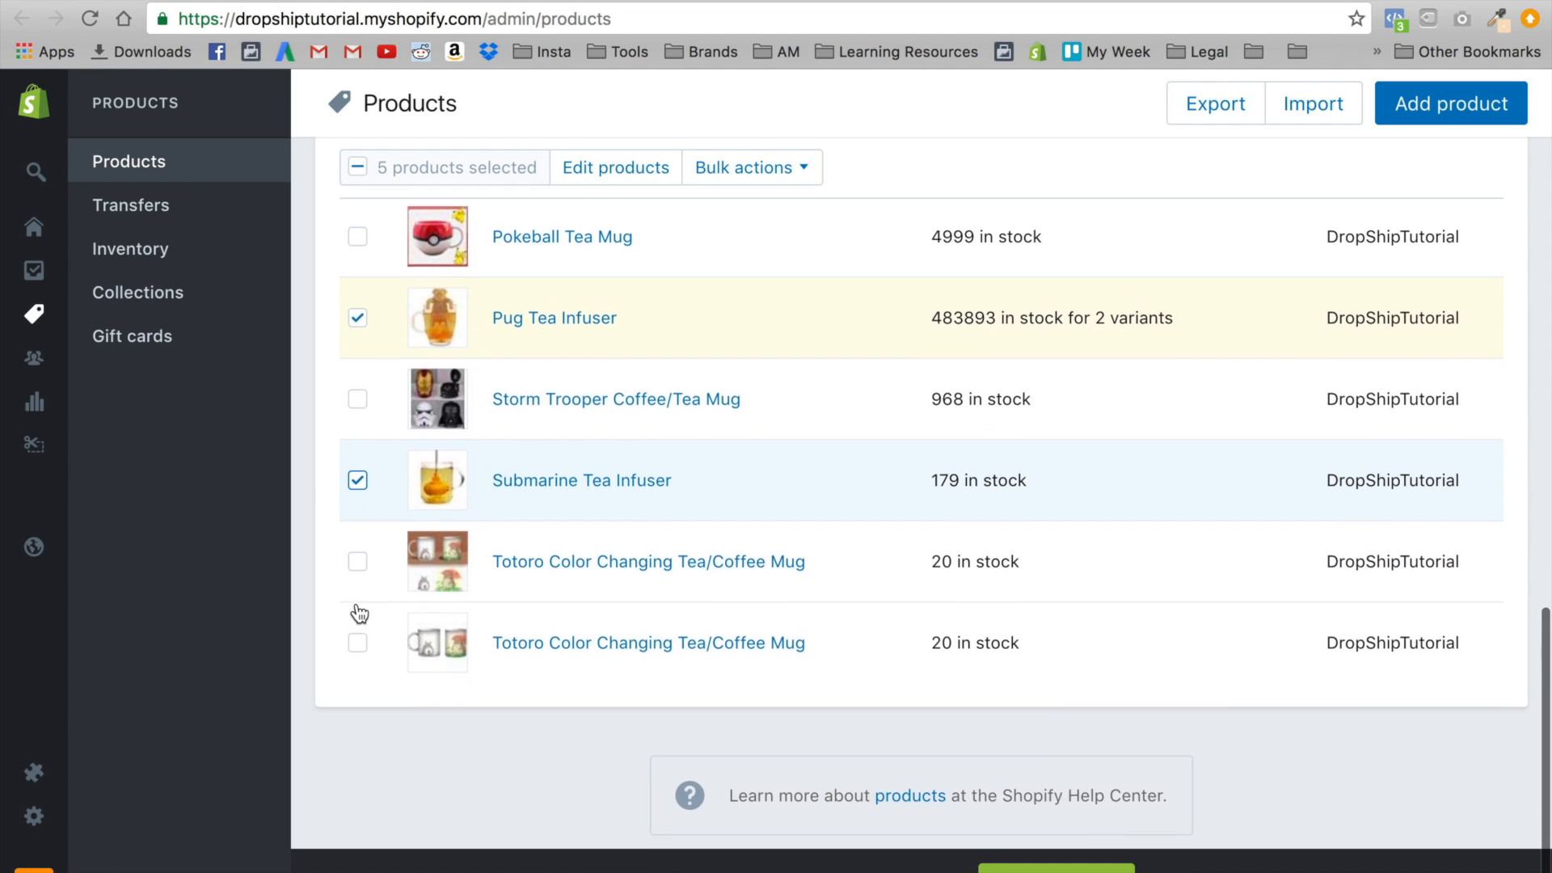
pyautogui.scroll(5, 359, 619)
pyautogui.scroll(10, 359, 614)
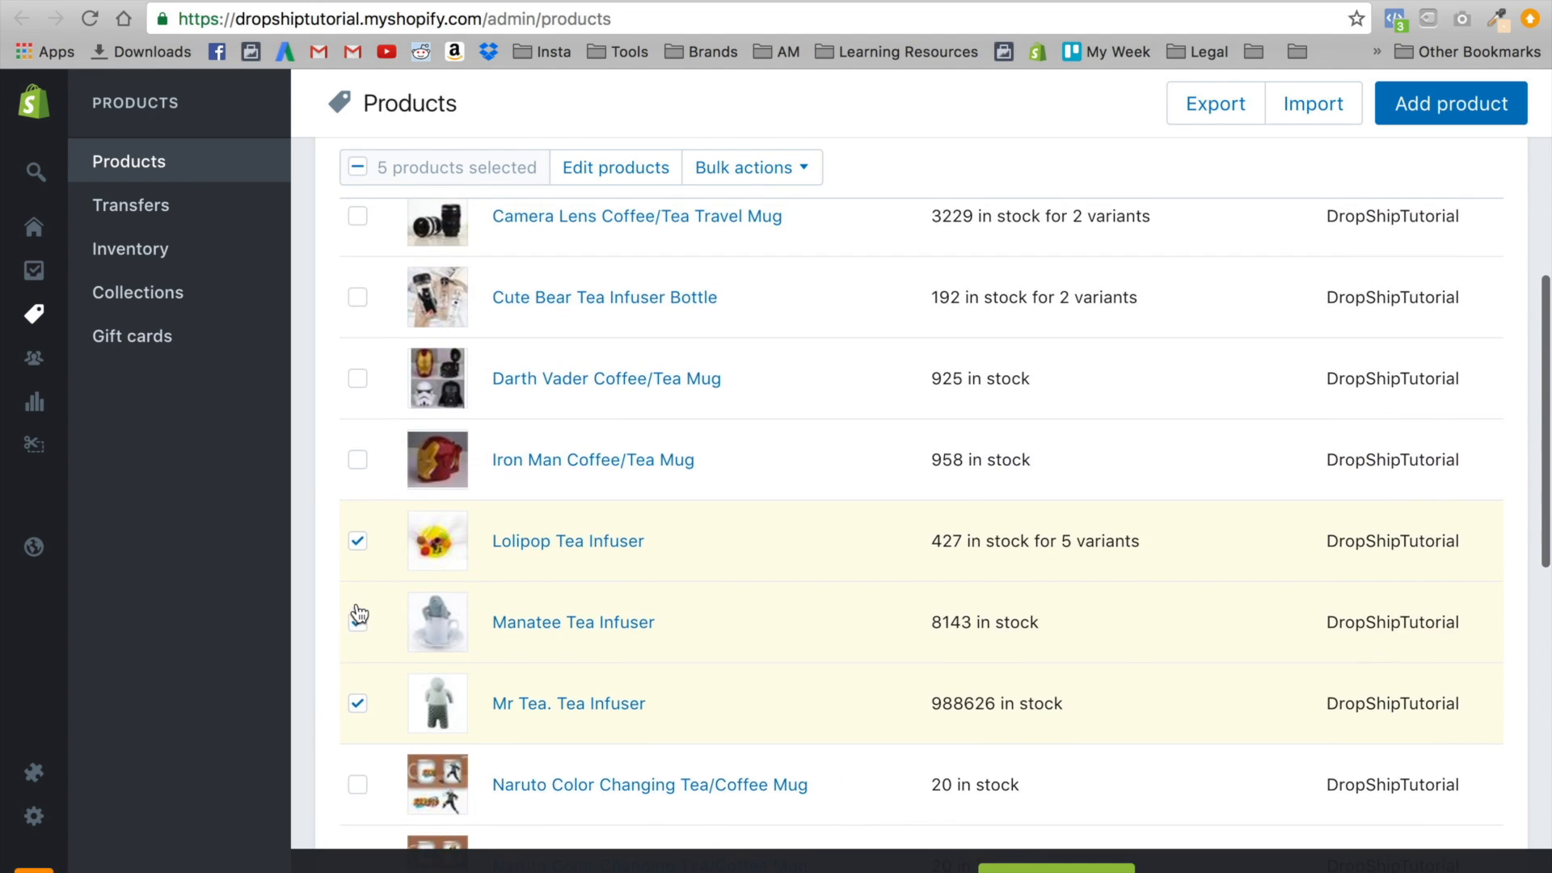
pyautogui.scroll(4, 358, 610)
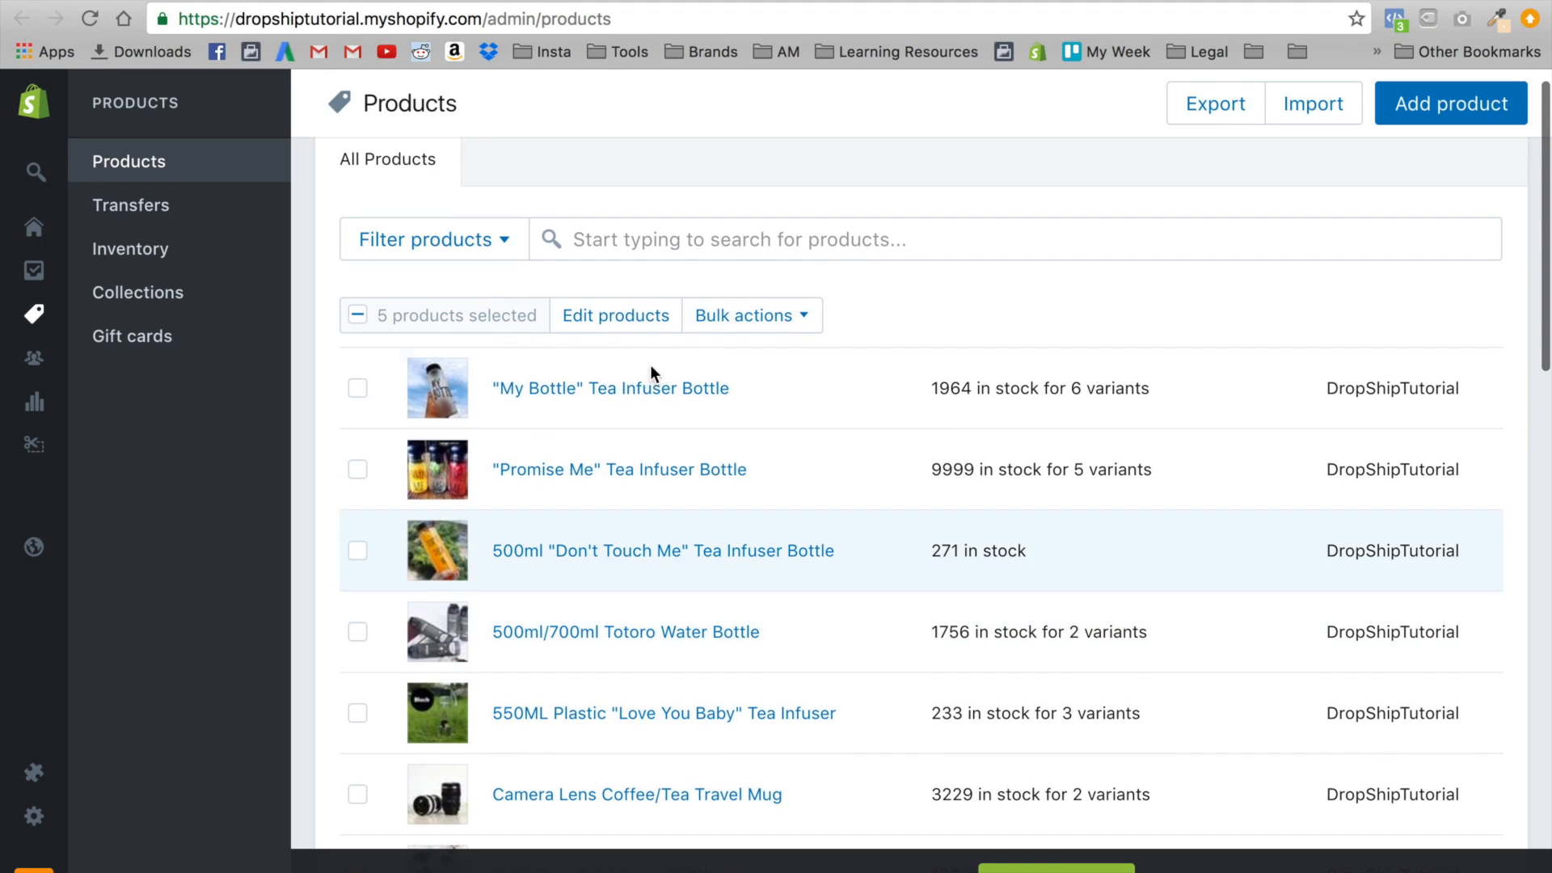
pyautogui.click(729, 329)
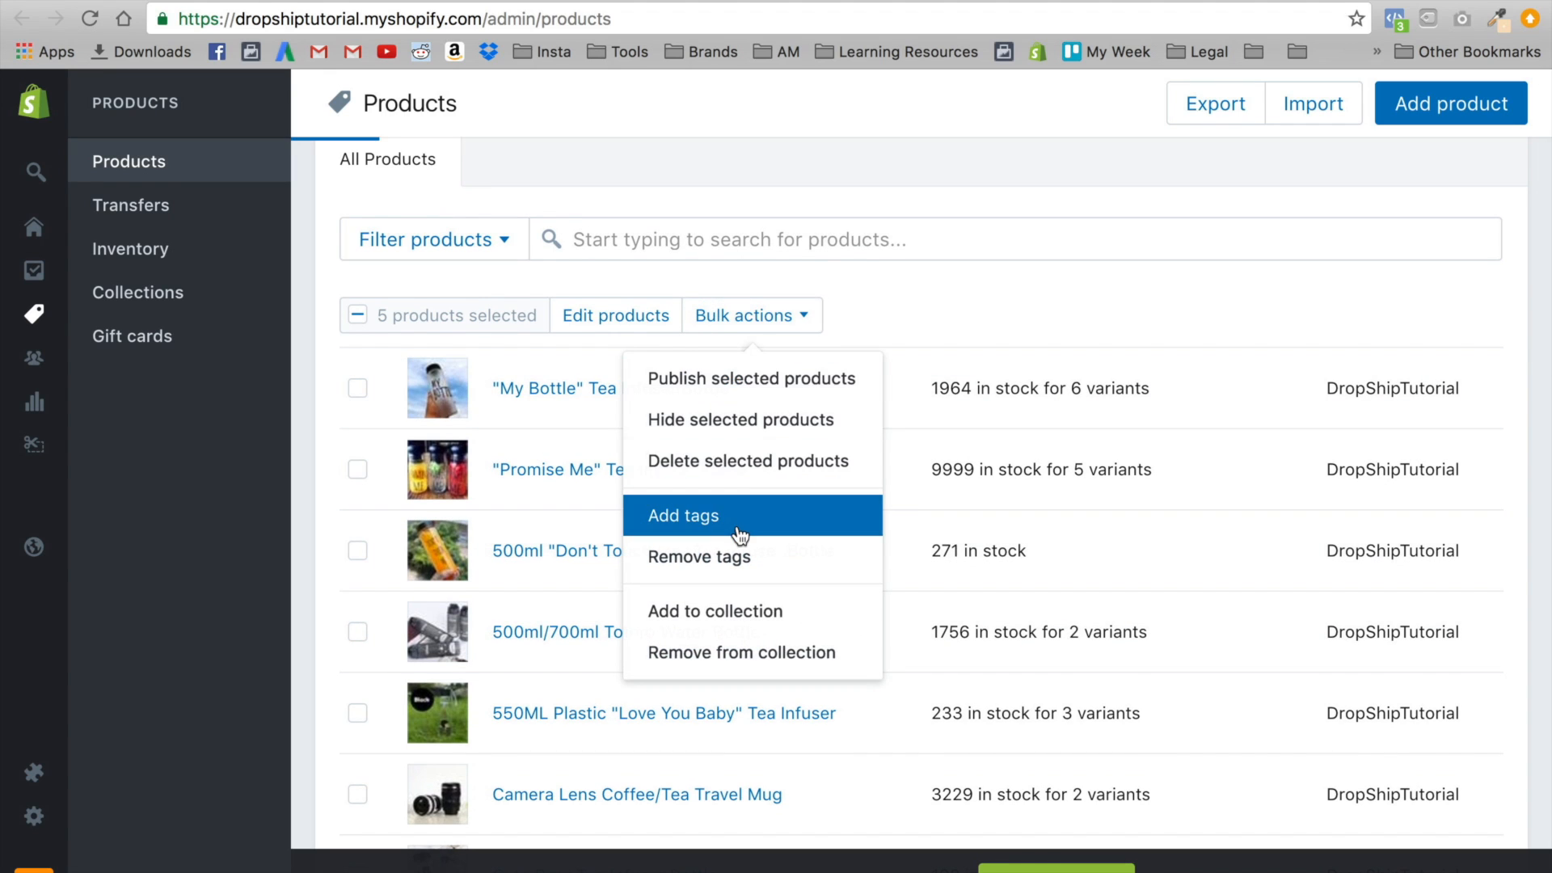
pyautogui.click(732, 518)
pyautogui.write('s')
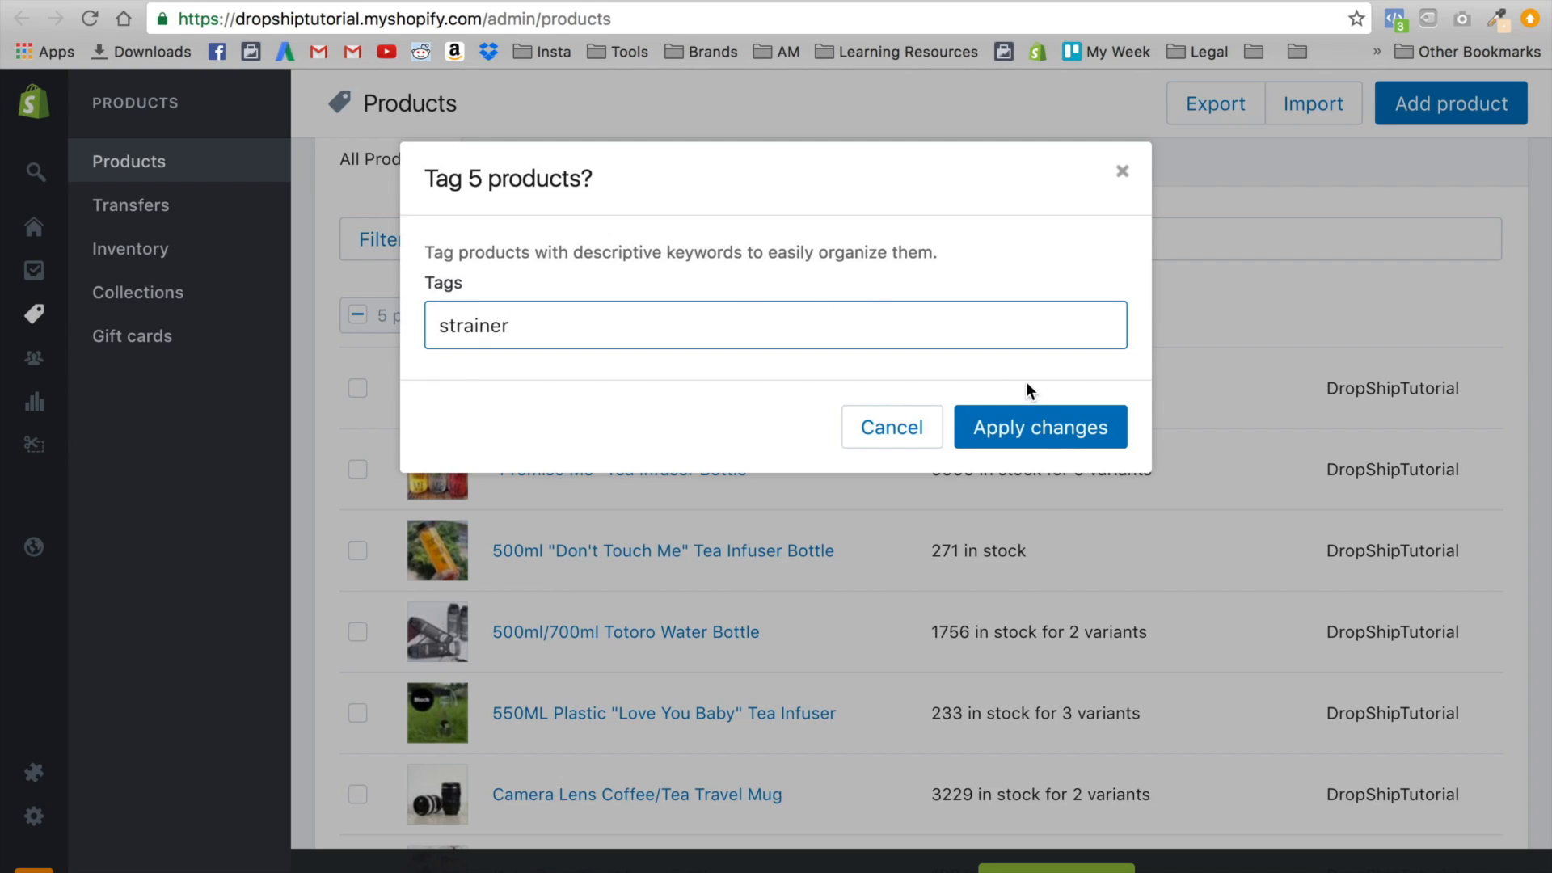
pyautogui.write('trainer')
pyautogui.click(1041, 428)
pyautogui.click(1041, 469)
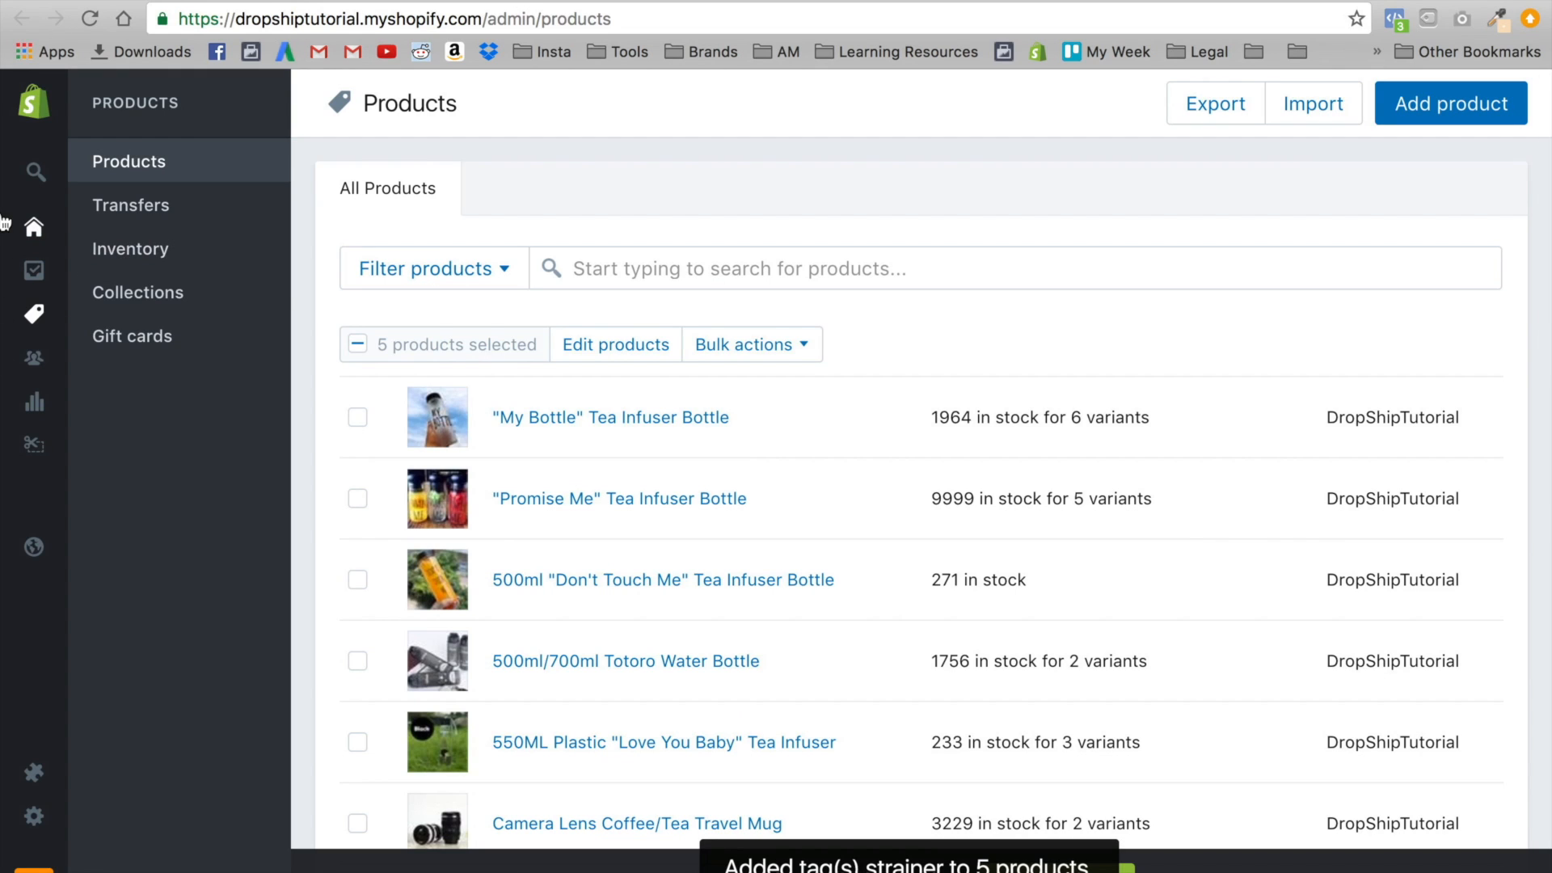
# Check the storefront's header links and open the Main menu for editing in the online store's navigation settings
pyautogui.click(264, 92)
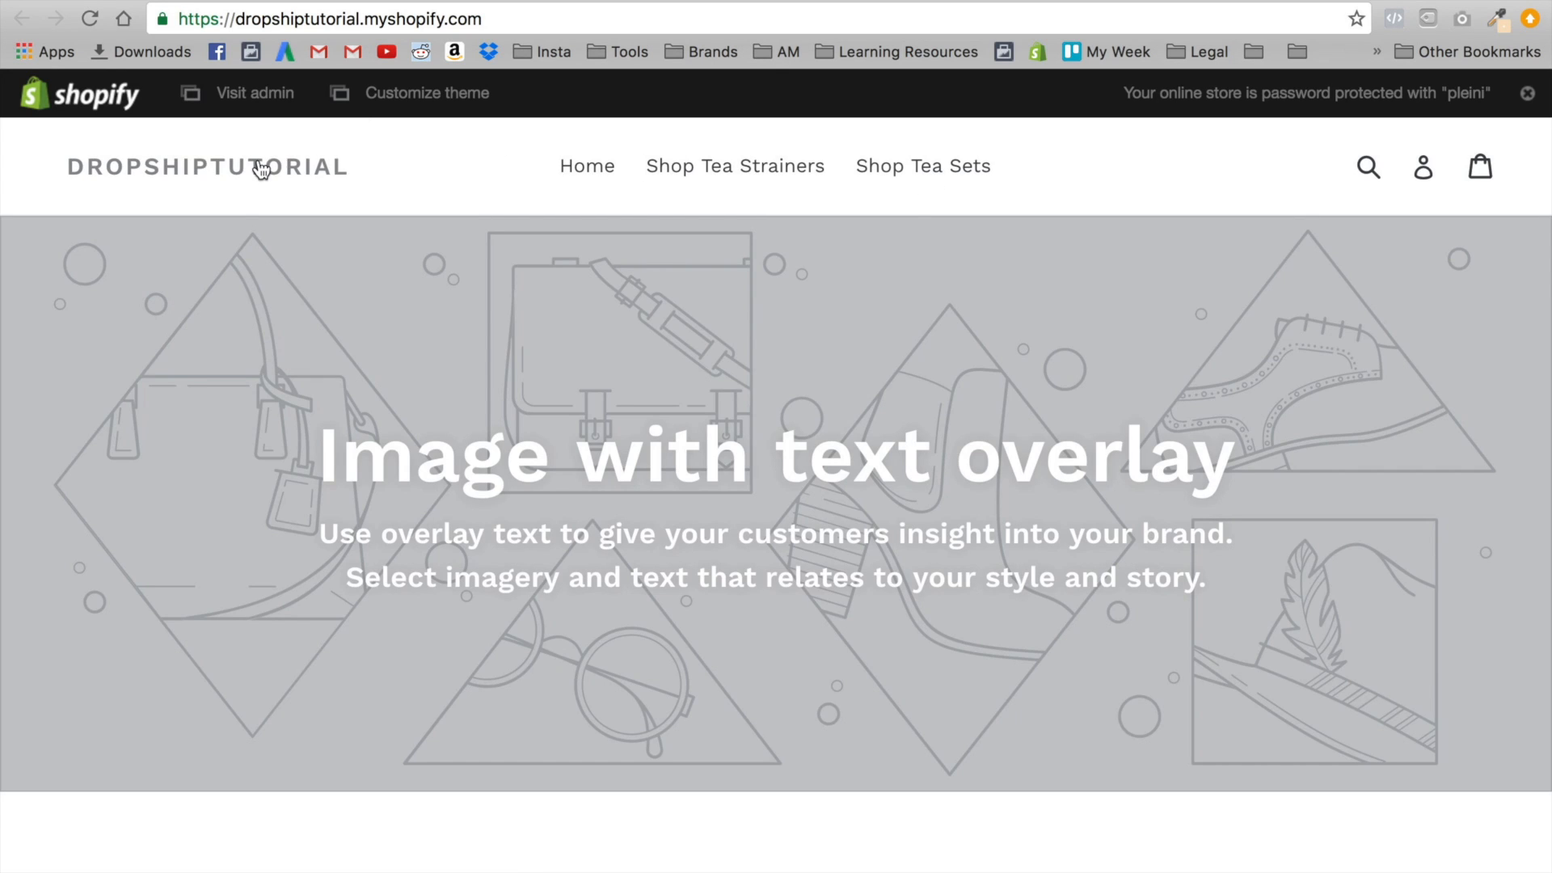
pyautogui.click(230, 0)
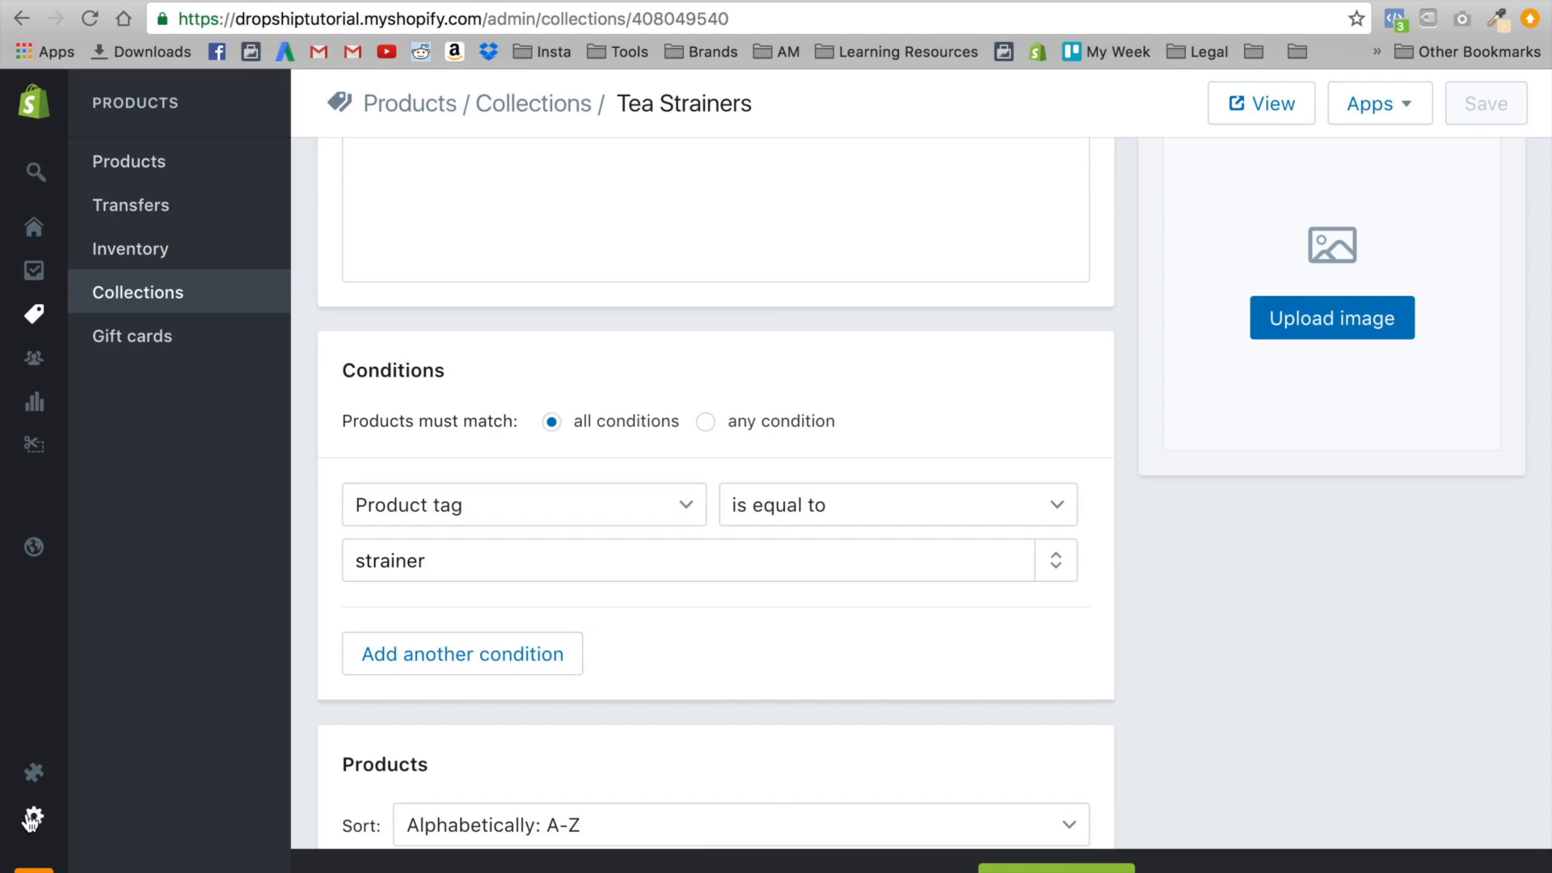
pyautogui.moveTo(43, 550)
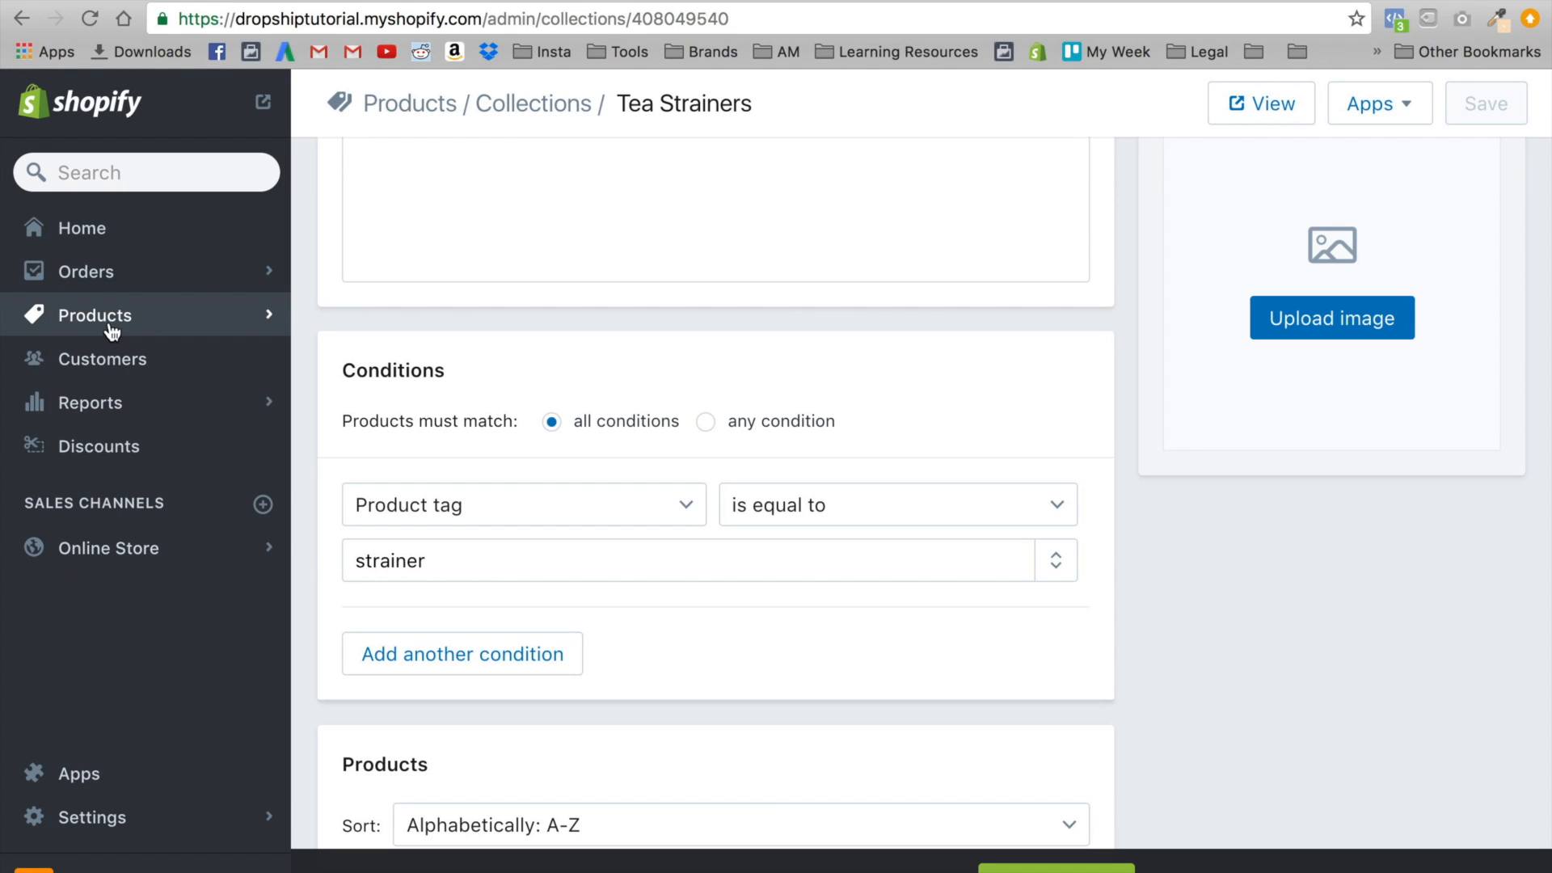
pyautogui.click(82, 567)
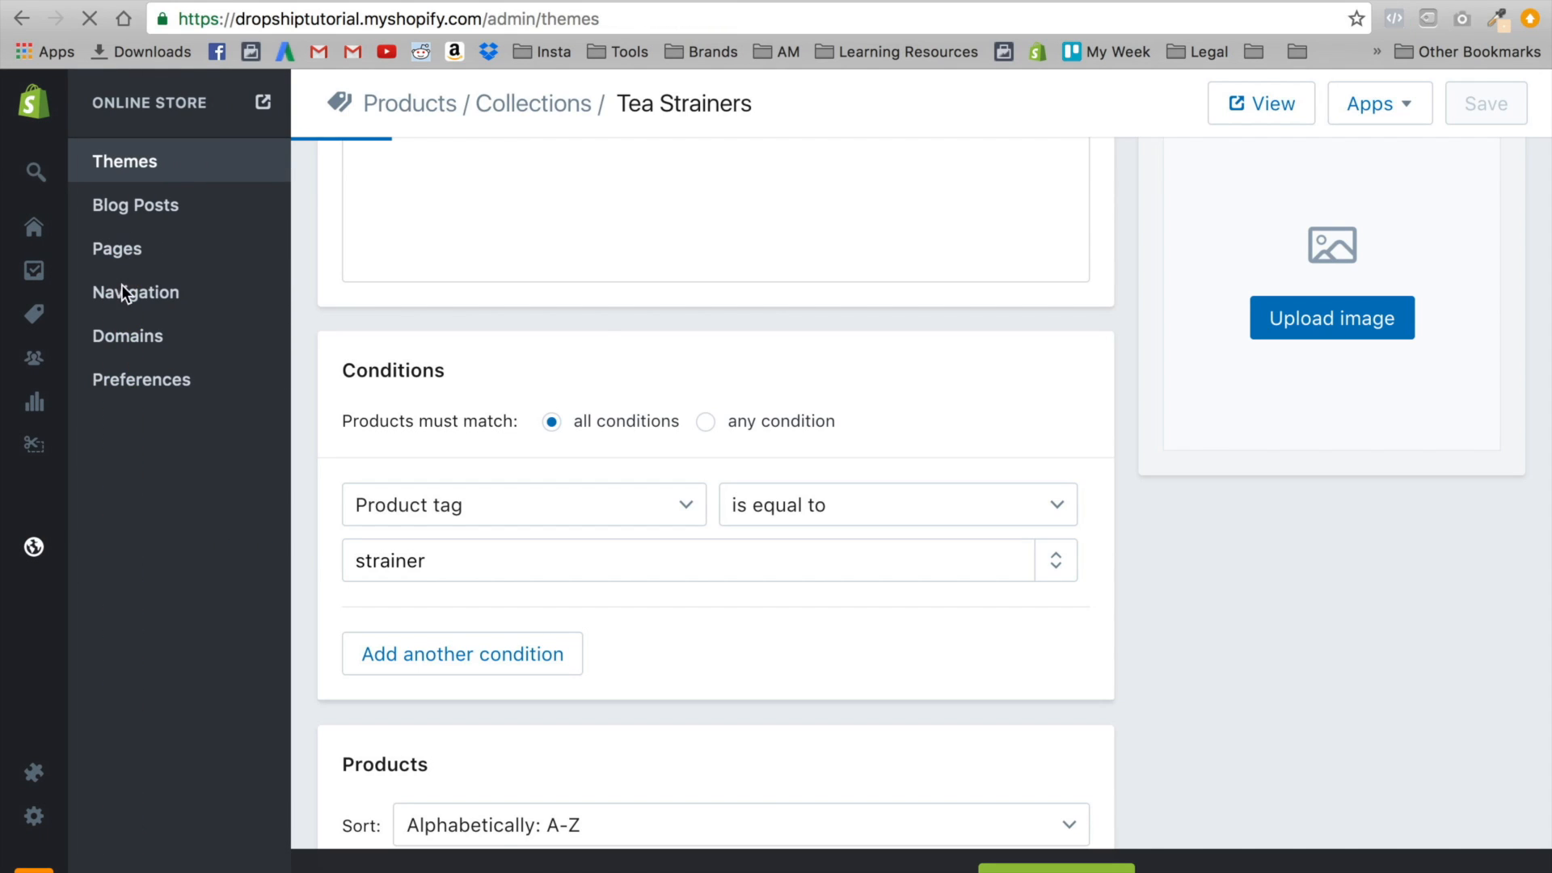
pyautogui.click(123, 283)
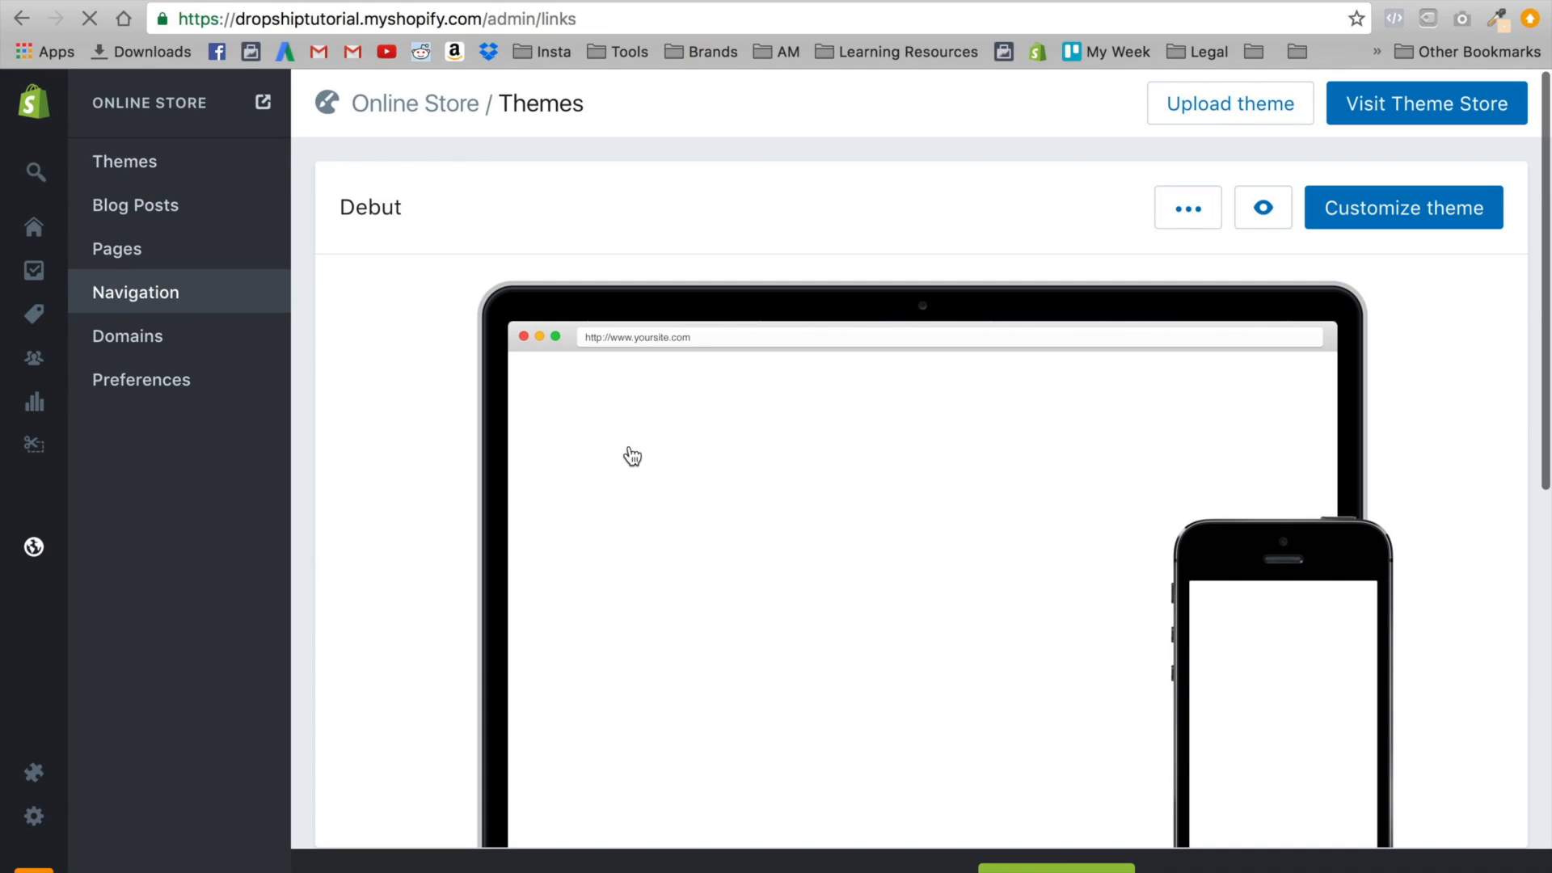
pyautogui.click(1467, 479)
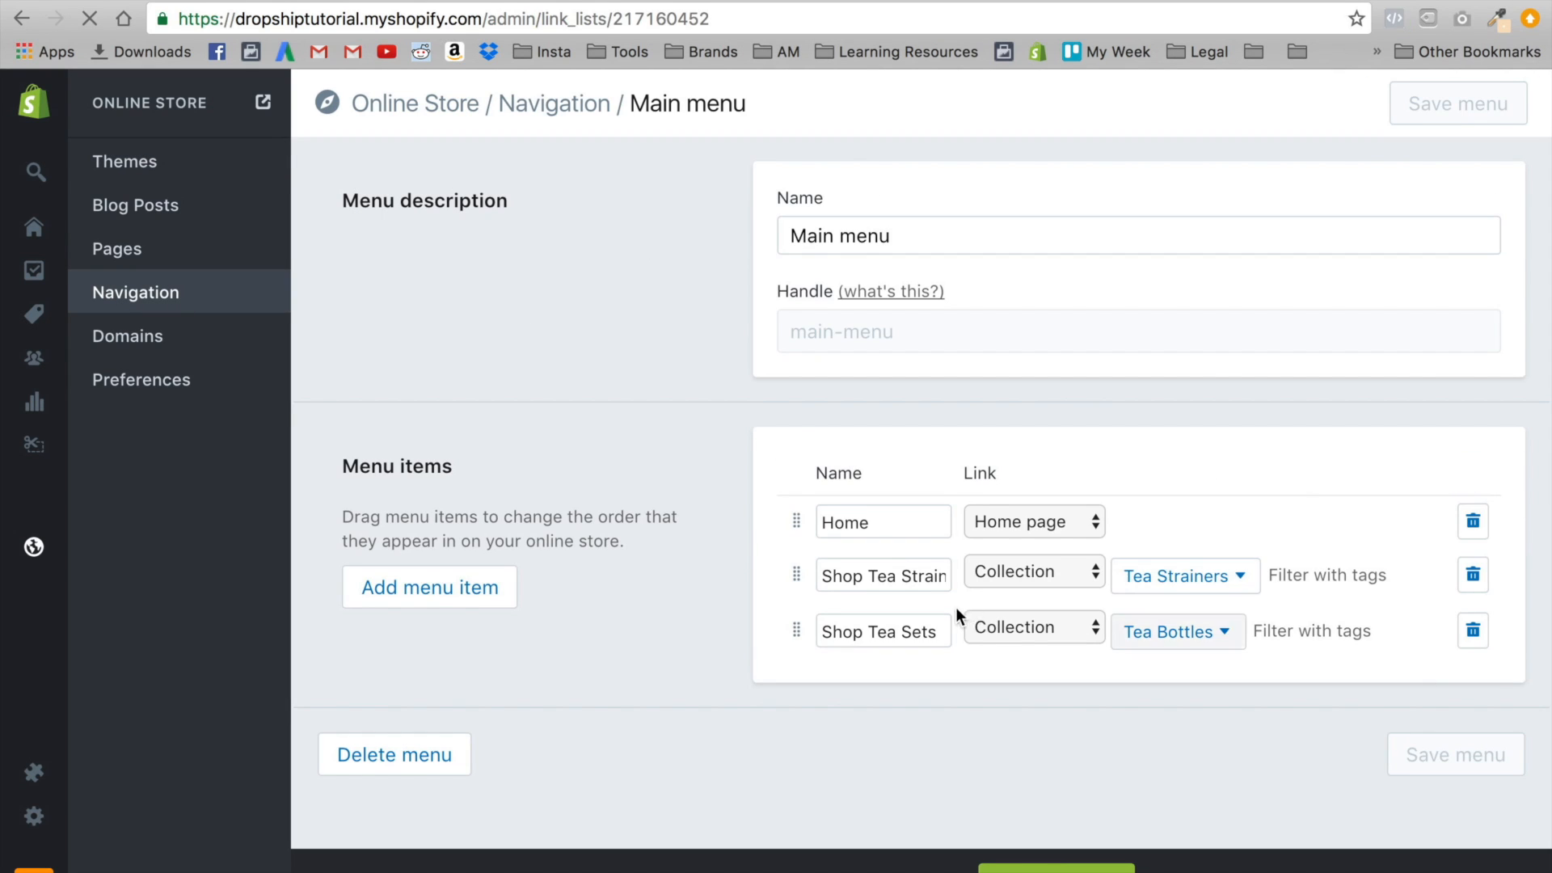
# Rename the menu item linked to Tea Bottles as "Shop Tea Bottles" and the one linked to Tea Strainers as "Shop Tea Infusers"
pyautogui.doubleClick(930, 624)
pyautogui.write('N')
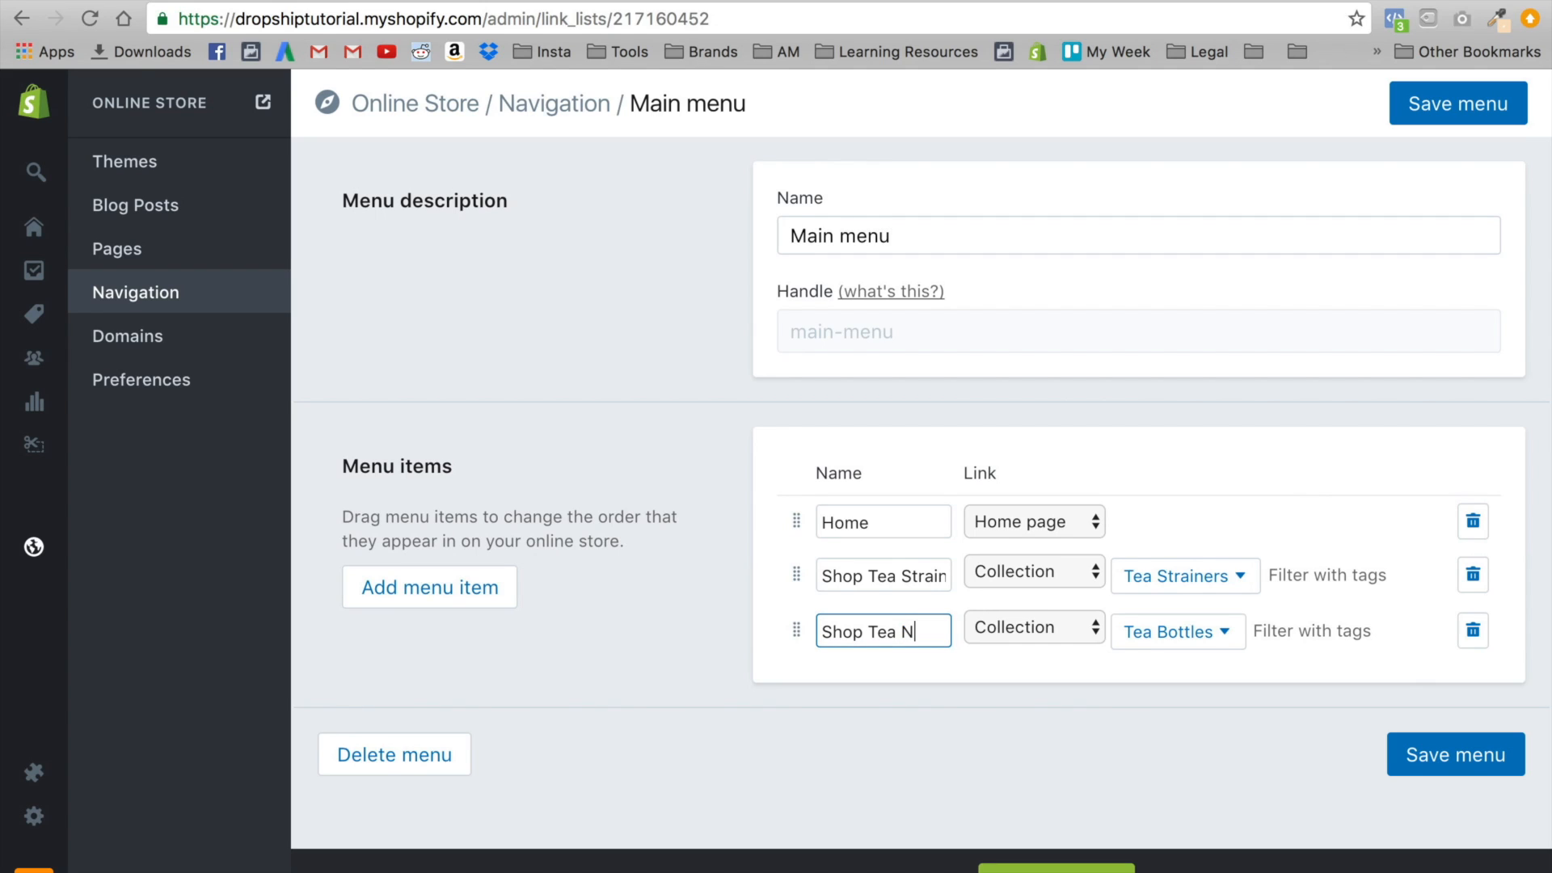
pyautogui.write('ottles')
pyautogui.tripleClick(919, 575)
pyautogui.doubleClick(919, 576)
pyautogui.write('Infuse')
pyautogui.press('BackSpace')
pyautogui.press('BackSpace')
pyautogui.write('sers')
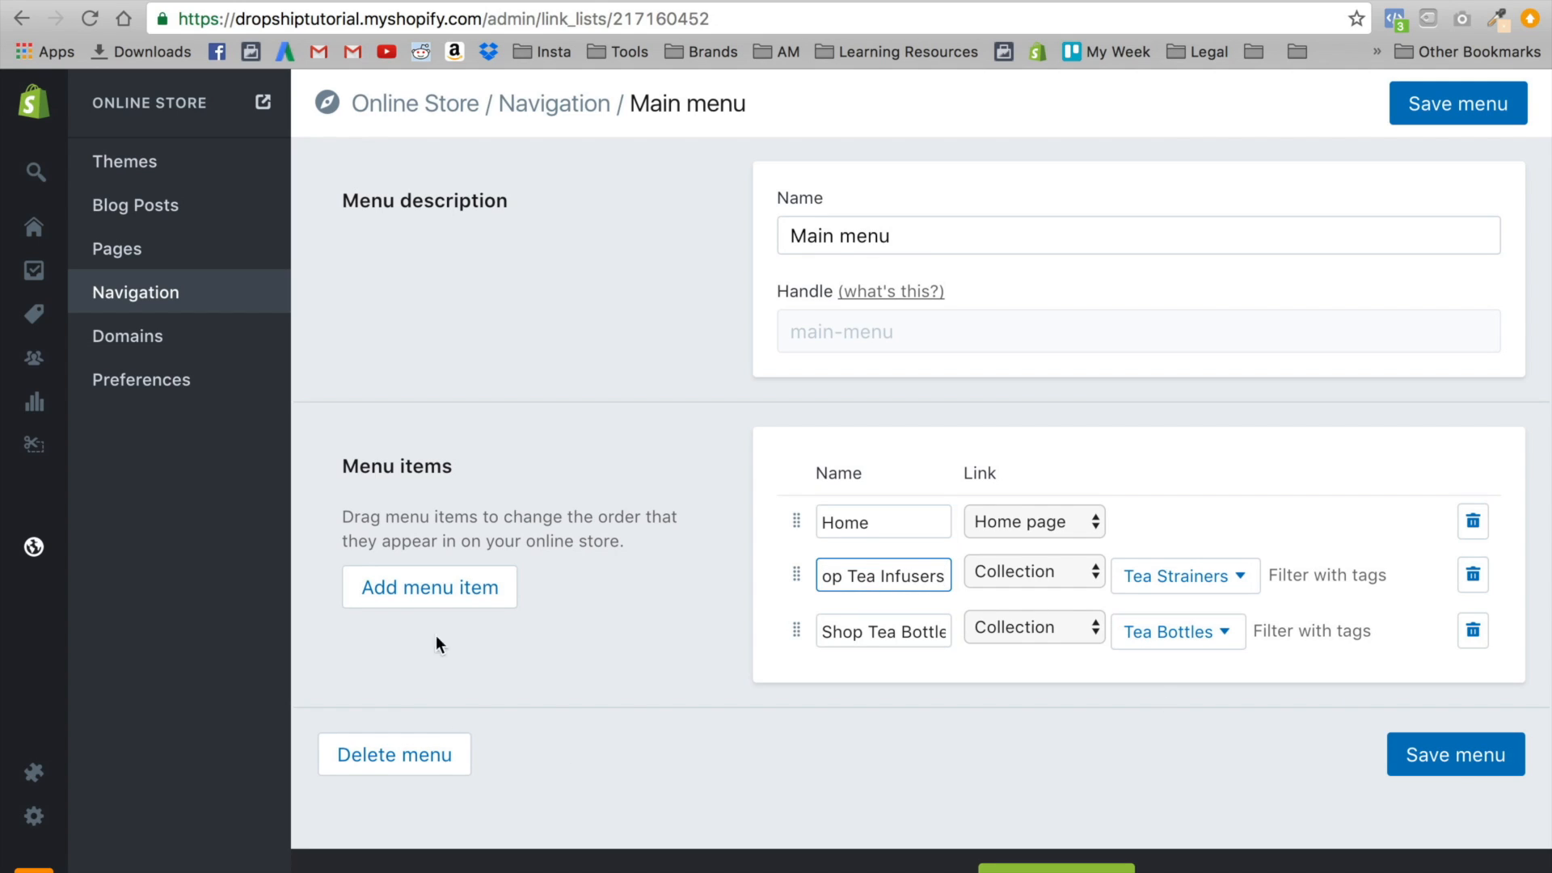
# Add a menu item named "Shop Tea Mugs" linked to the Tea Mugs collection and save the menu
pyautogui.click(422, 598)
pyautogui.click(836, 684)
pyautogui.write('Shop Tea Mugs')
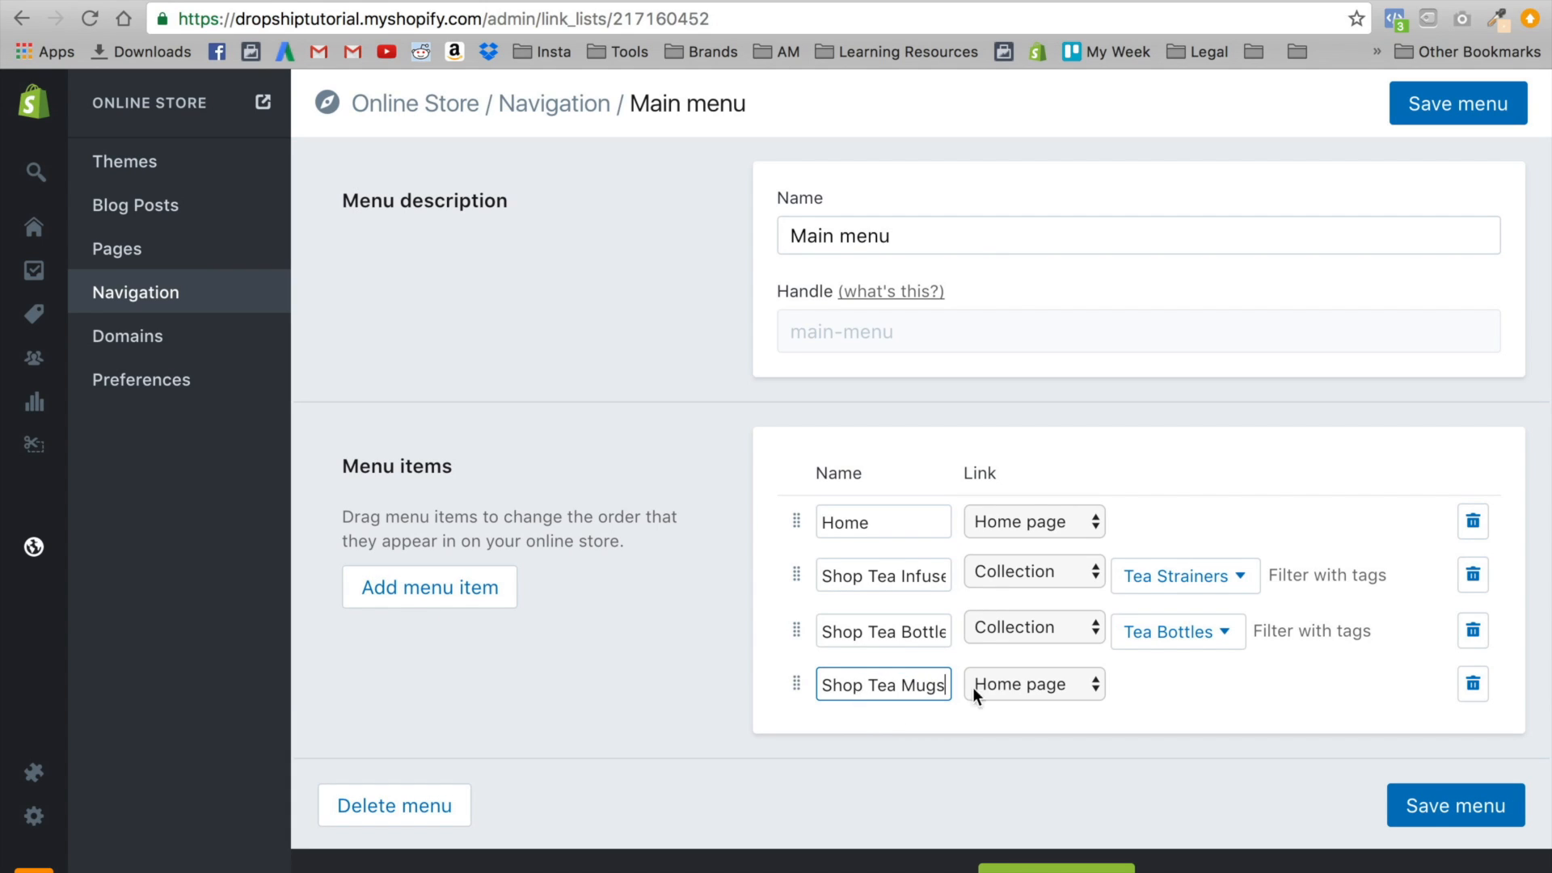
pyautogui.click(974, 686)
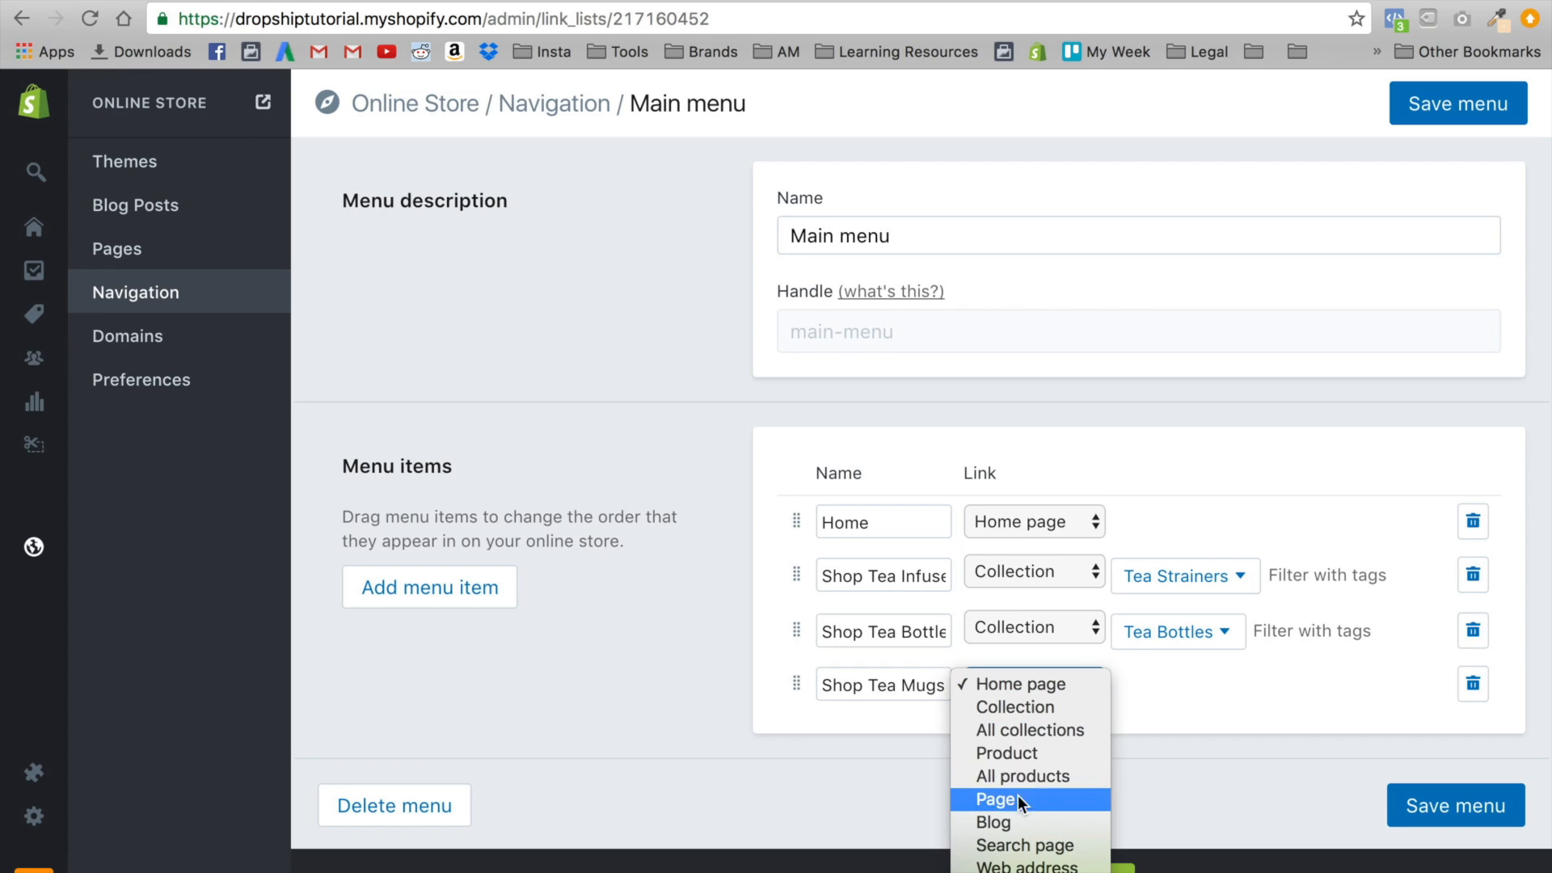
pyautogui.click(1016, 707)
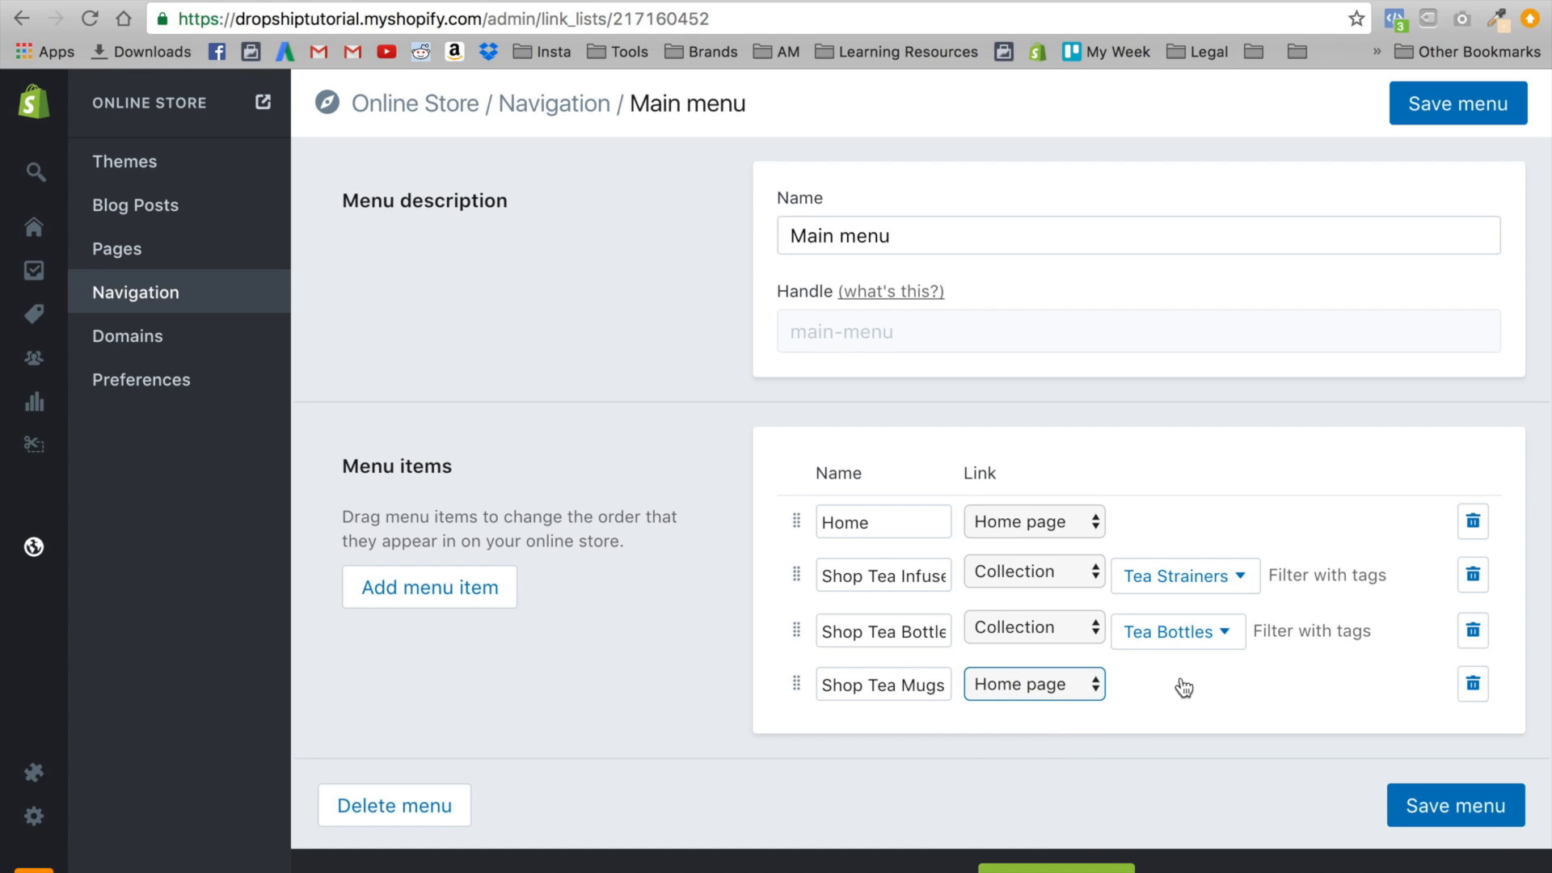
pyautogui.click(1178, 684)
pyautogui.click(1162, 833)
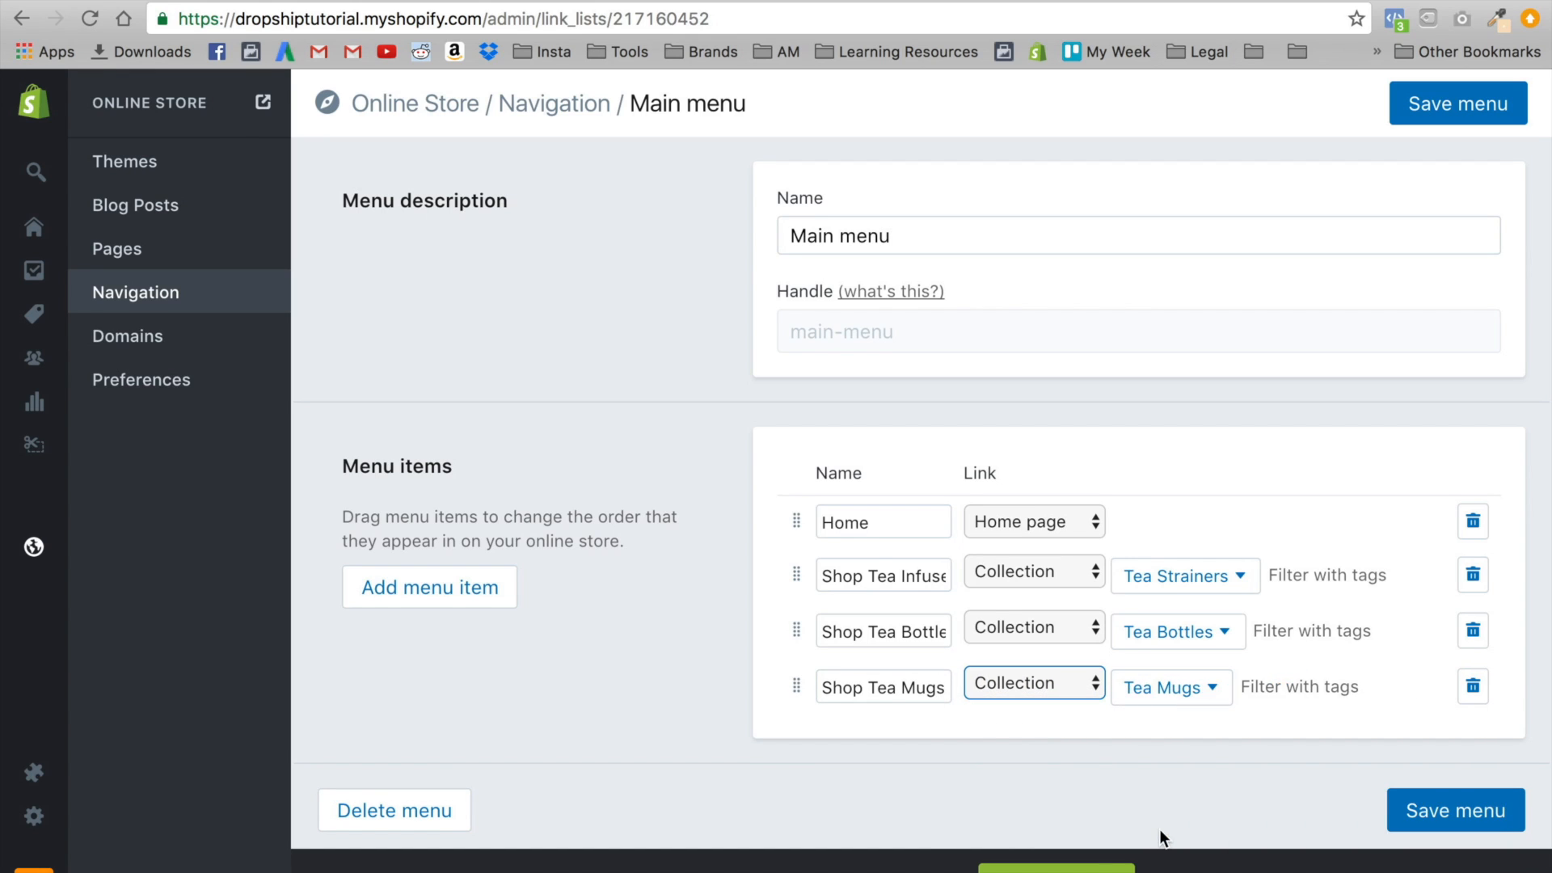
pyautogui.click(1455, 813)
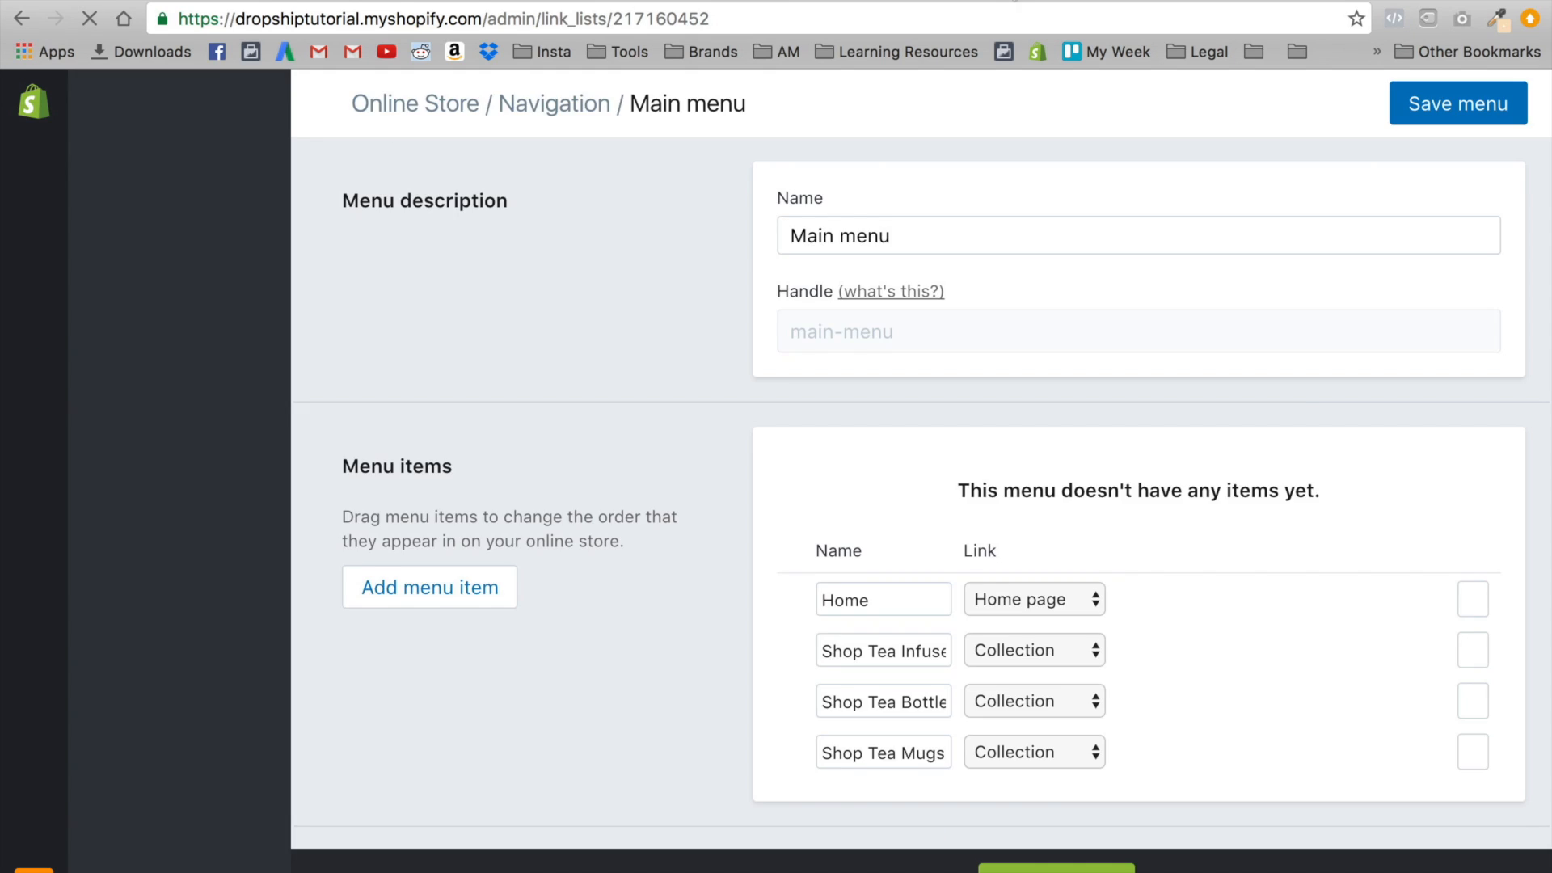
# View the updated storefront and open its "Shop Tea Infusers" page to check the listed products
pyautogui.click(1018, 0)
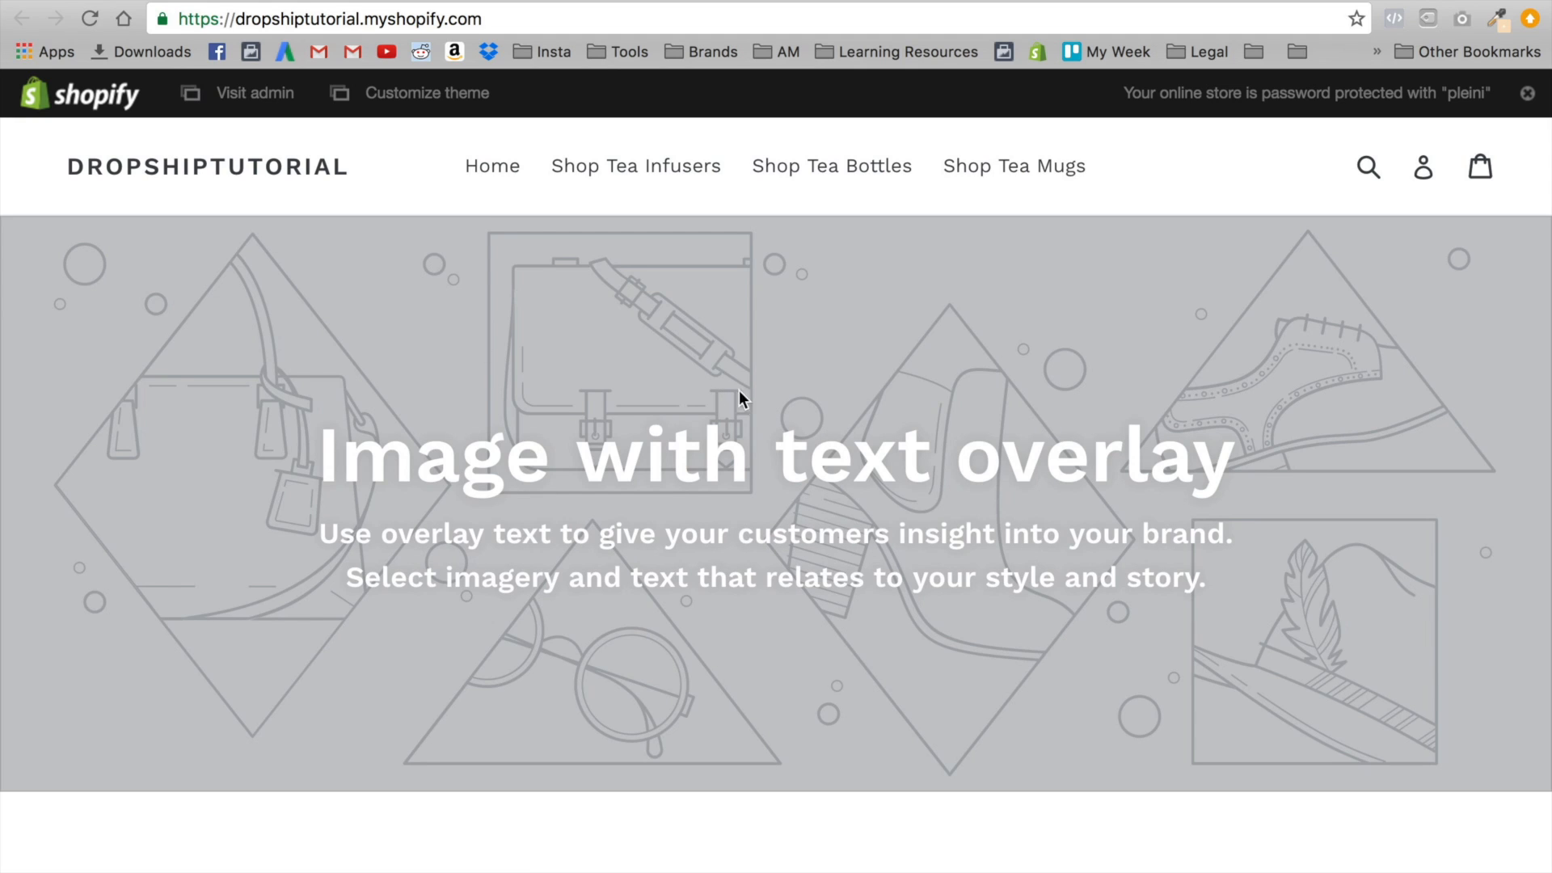
pyautogui.click(596, 166)
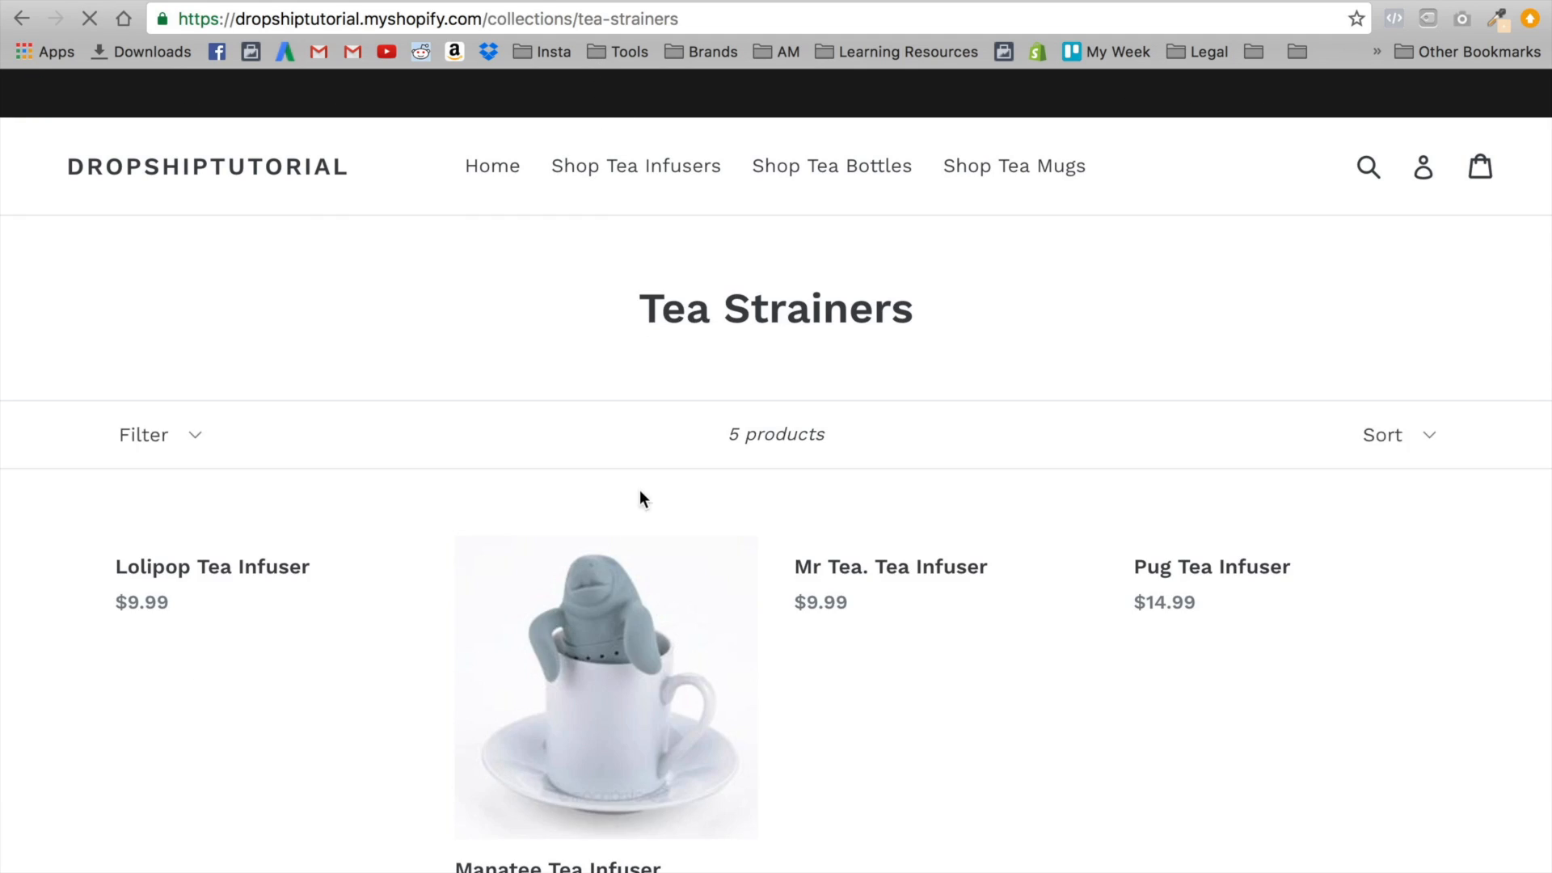
# Look through all the tea infusers listed on the storefront's Tea Strainers collection page
pyautogui.scroll(-2, 630, 510)
pyautogui.scroll(-3, 623, 531)
pyautogui.scroll(2, 626, 532)
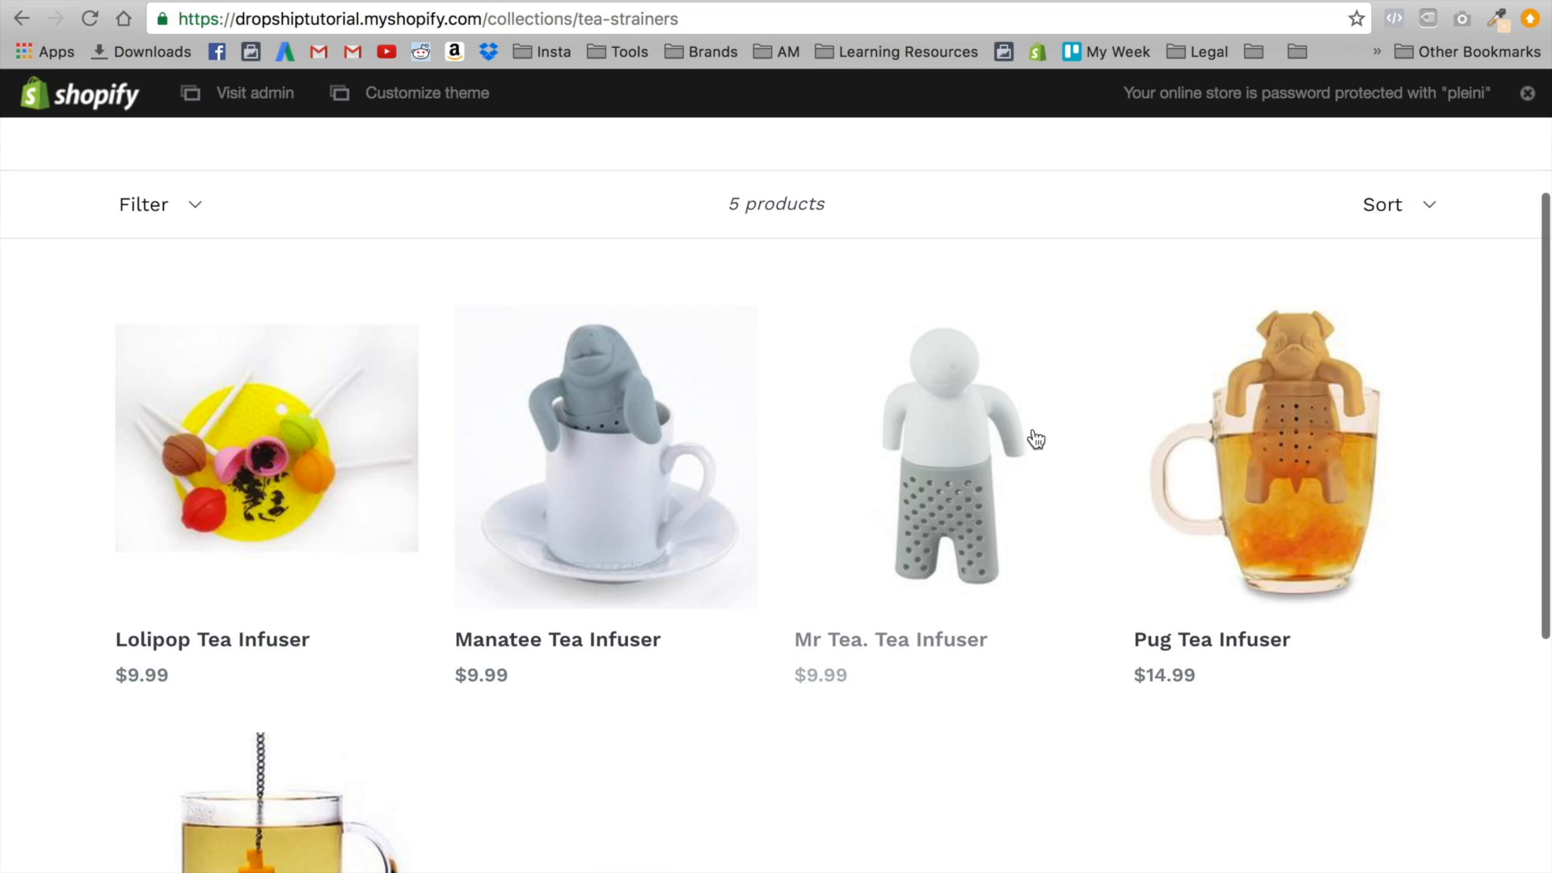
pyautogui.scroll(-3, 535, 479)
pyautogui.scroll(3, 620, 488)
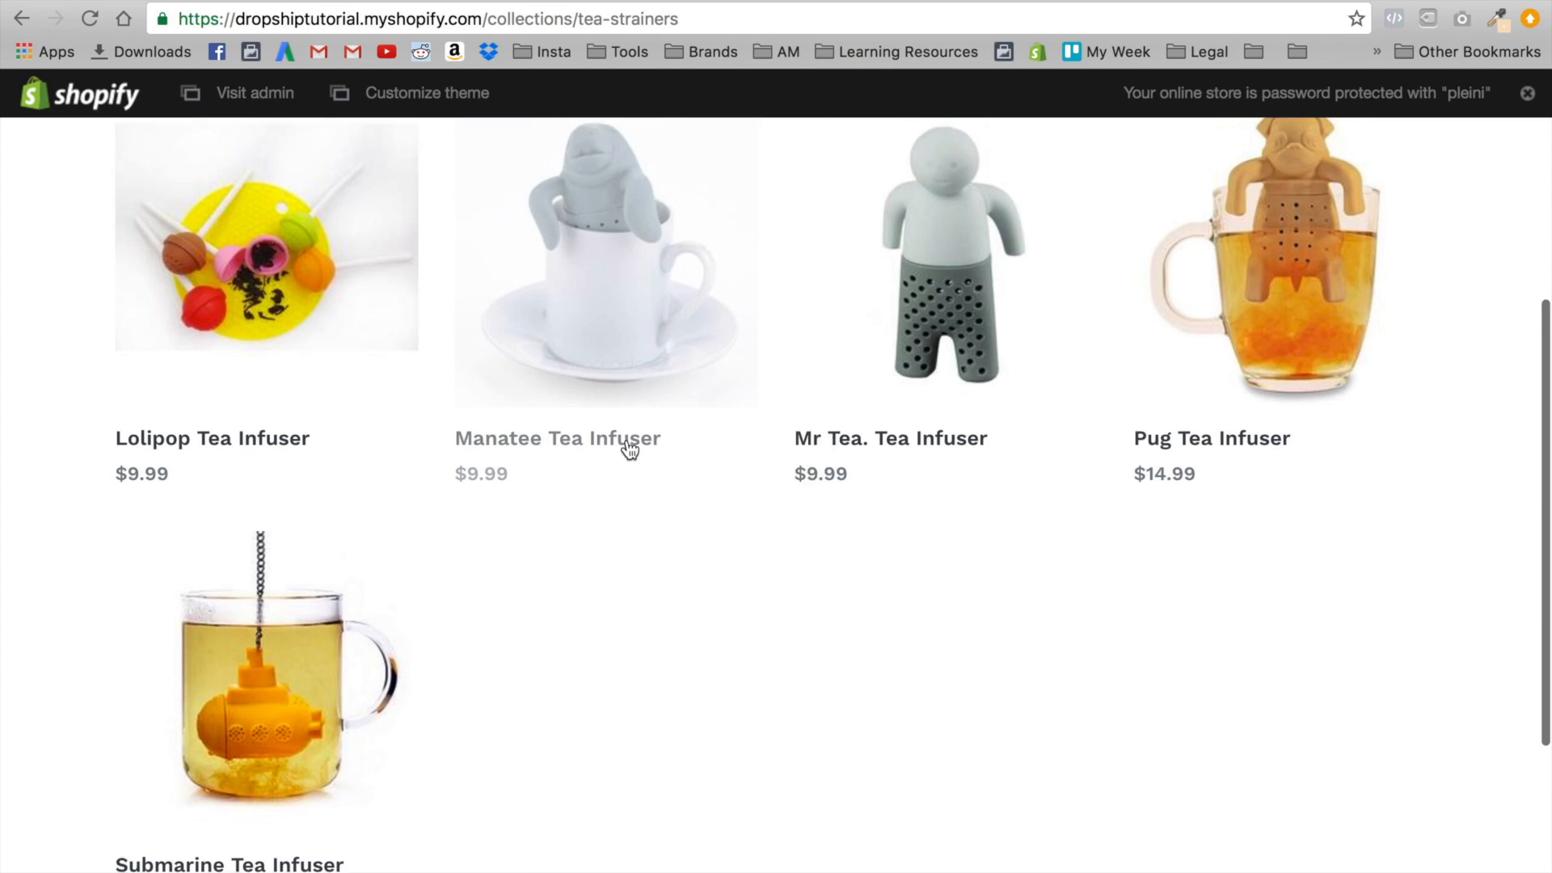
pyautogui.scroll(3, 855, 491)
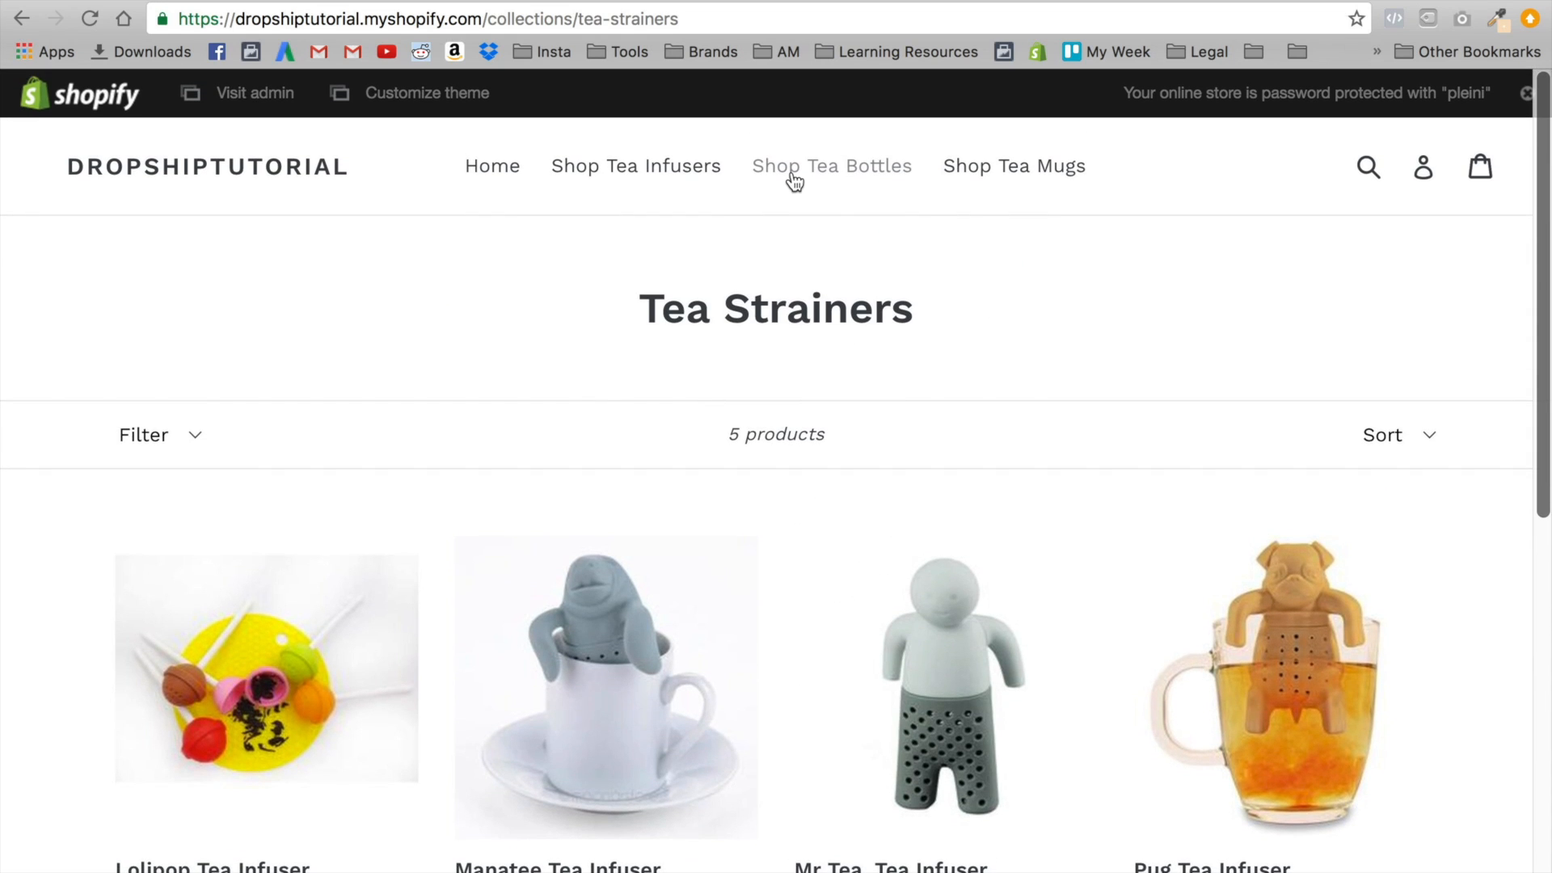
# Open the storefront's "Shop Tea Bottles" page and check the products it lists
pyautogui.click(795, 181)
pyautogui.scroll(-3, 776, 522)
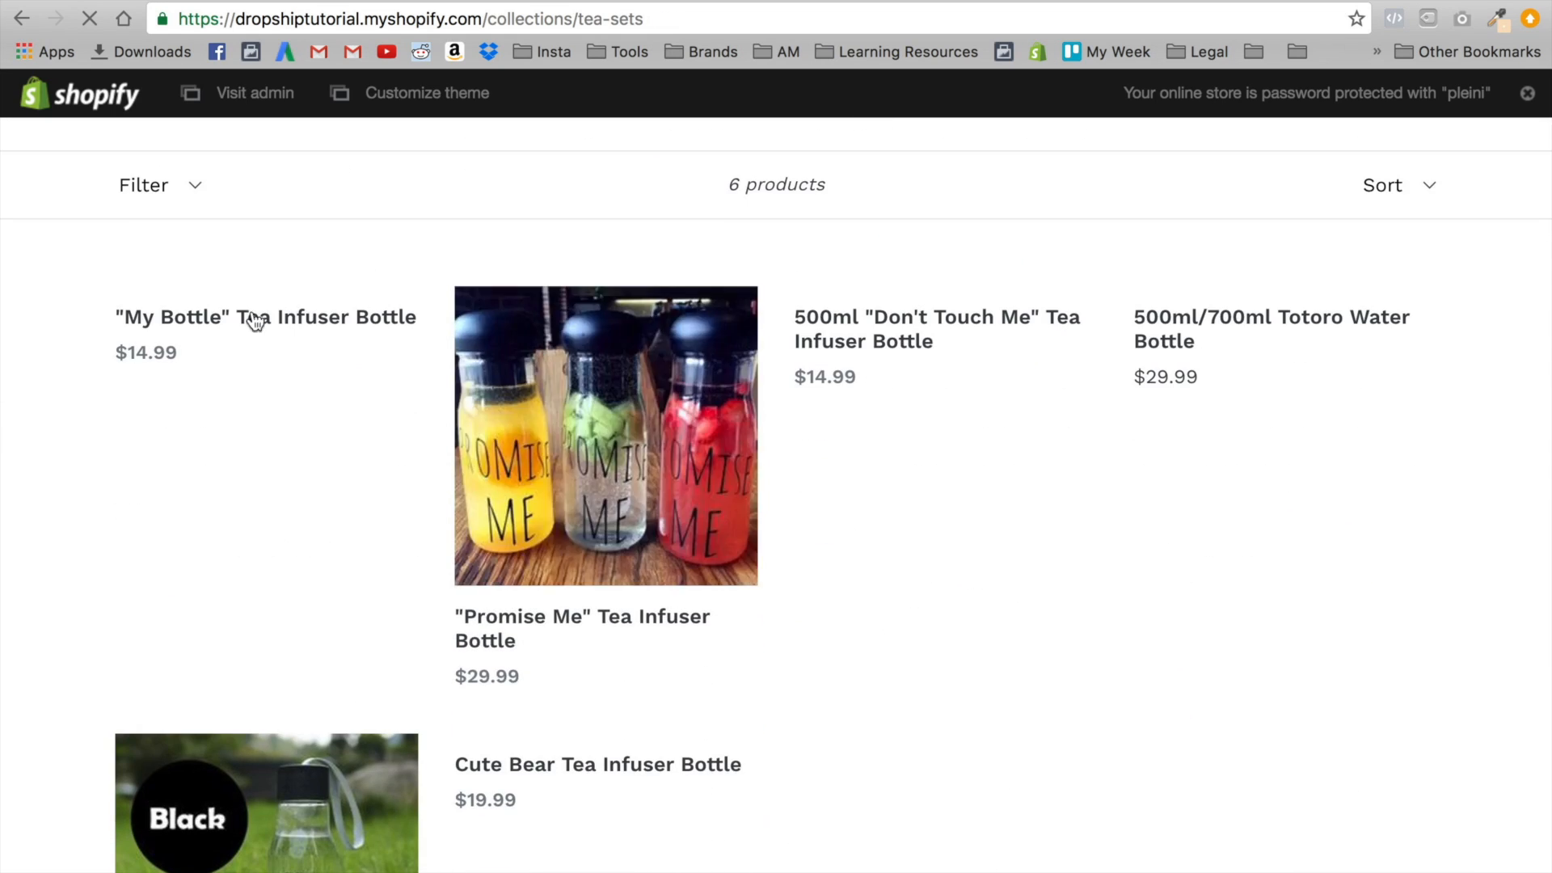
pyautogui.scroll(-4, 1249, 425)
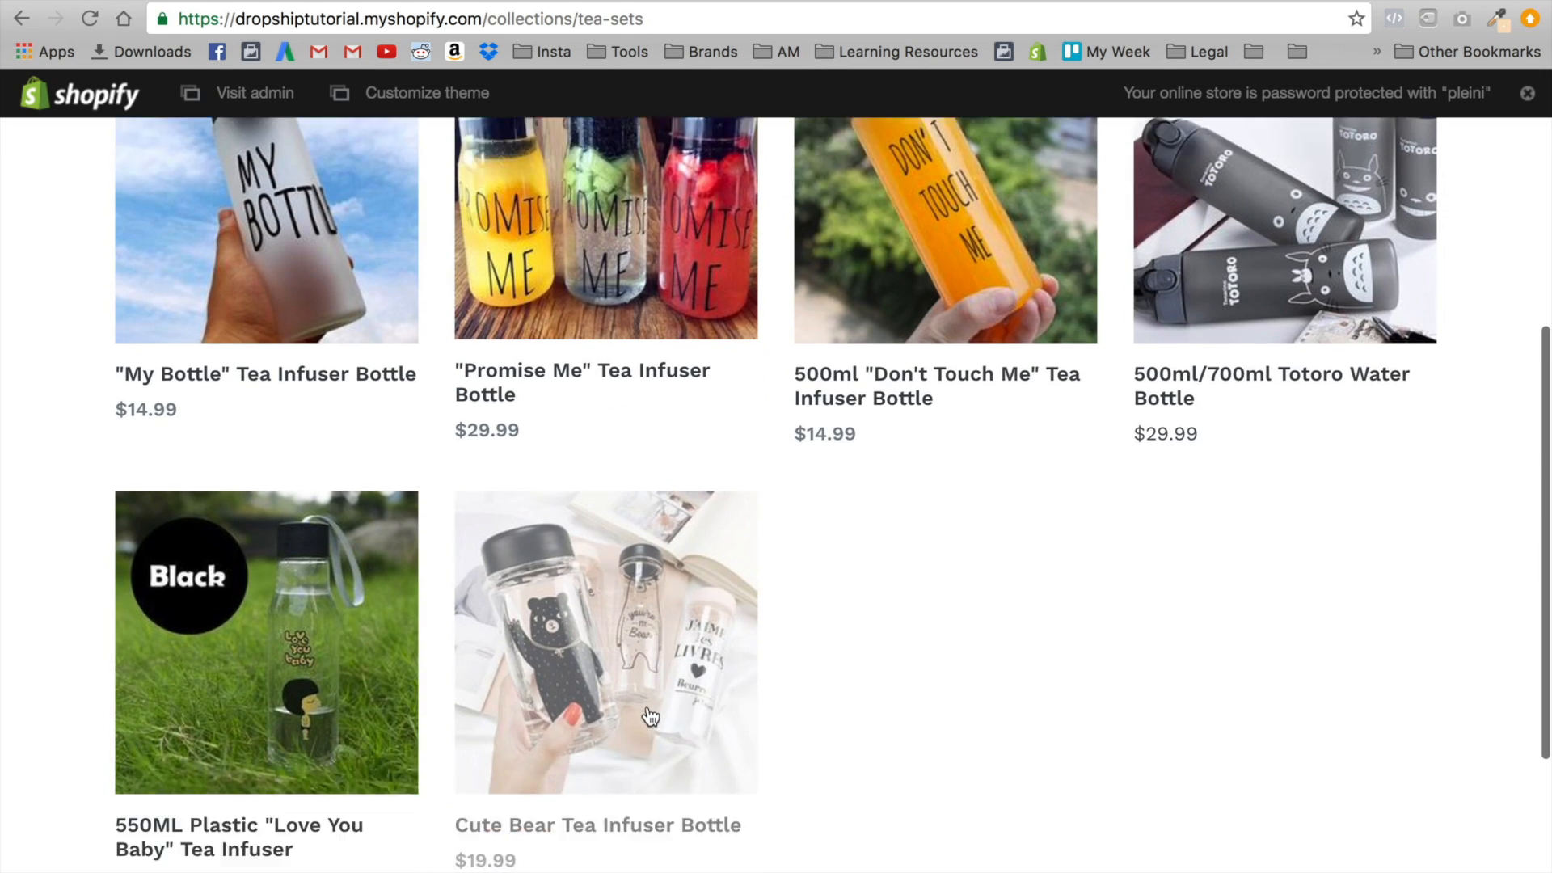
pyautogui.scroll(7, 1193, 498)
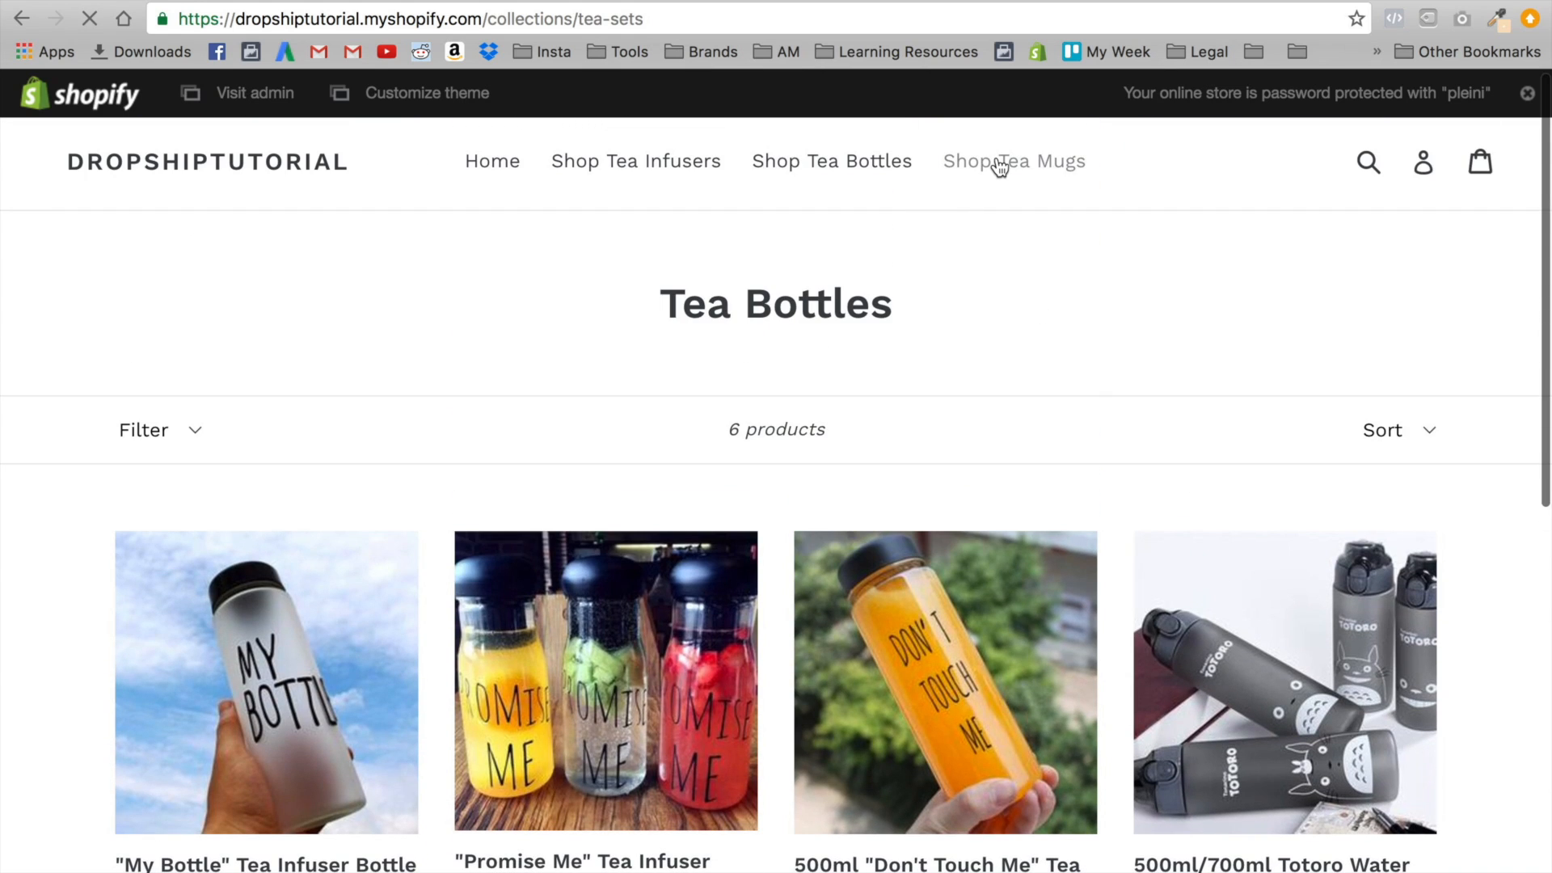
# Check the products on the storefront's "Shop Tea Mugs" page and return to the store's home page
pyautogui.scroll(-3, 857, 561)
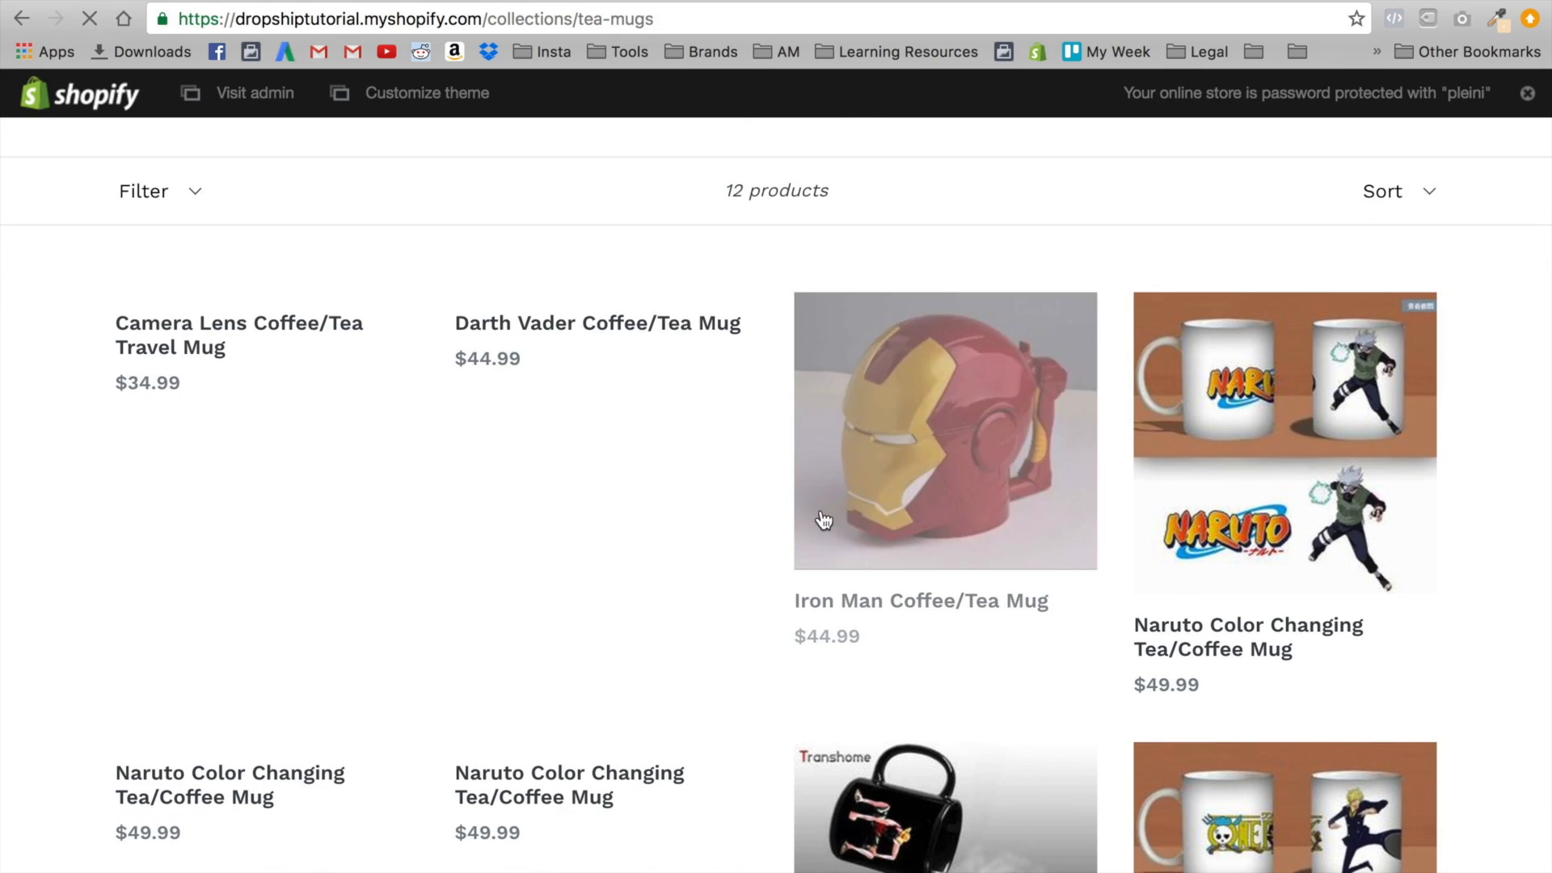
pyautogui.scroll(-9, 877, 638)
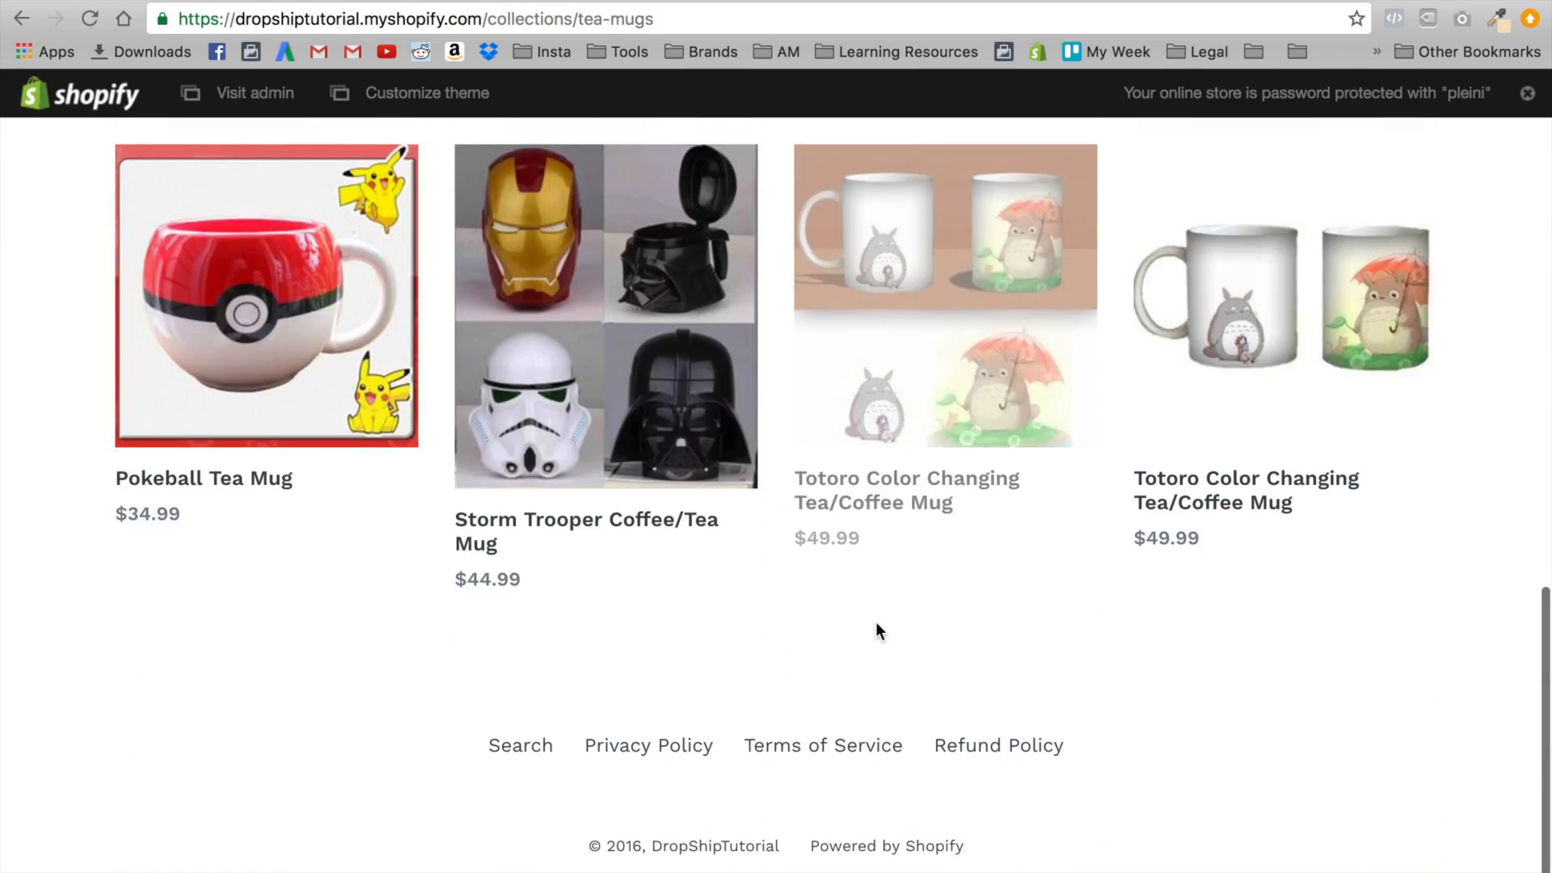
pyautogui.scroll(10, 879, 630)
pyautogui.scroll(-10, 885, 554)
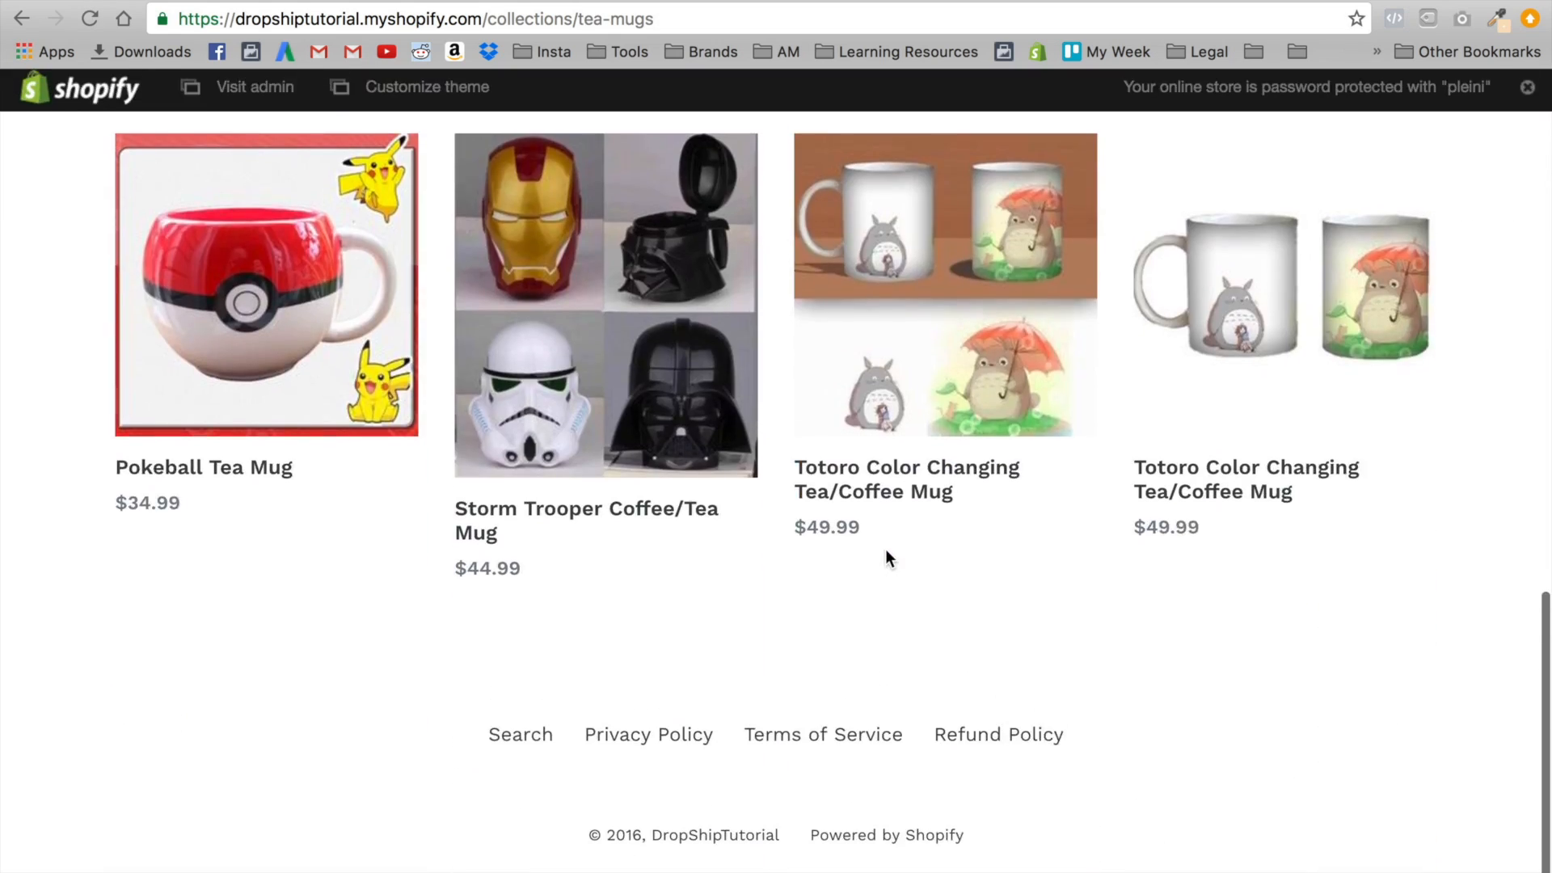
pyautogui.scroll(10, 885, 553)
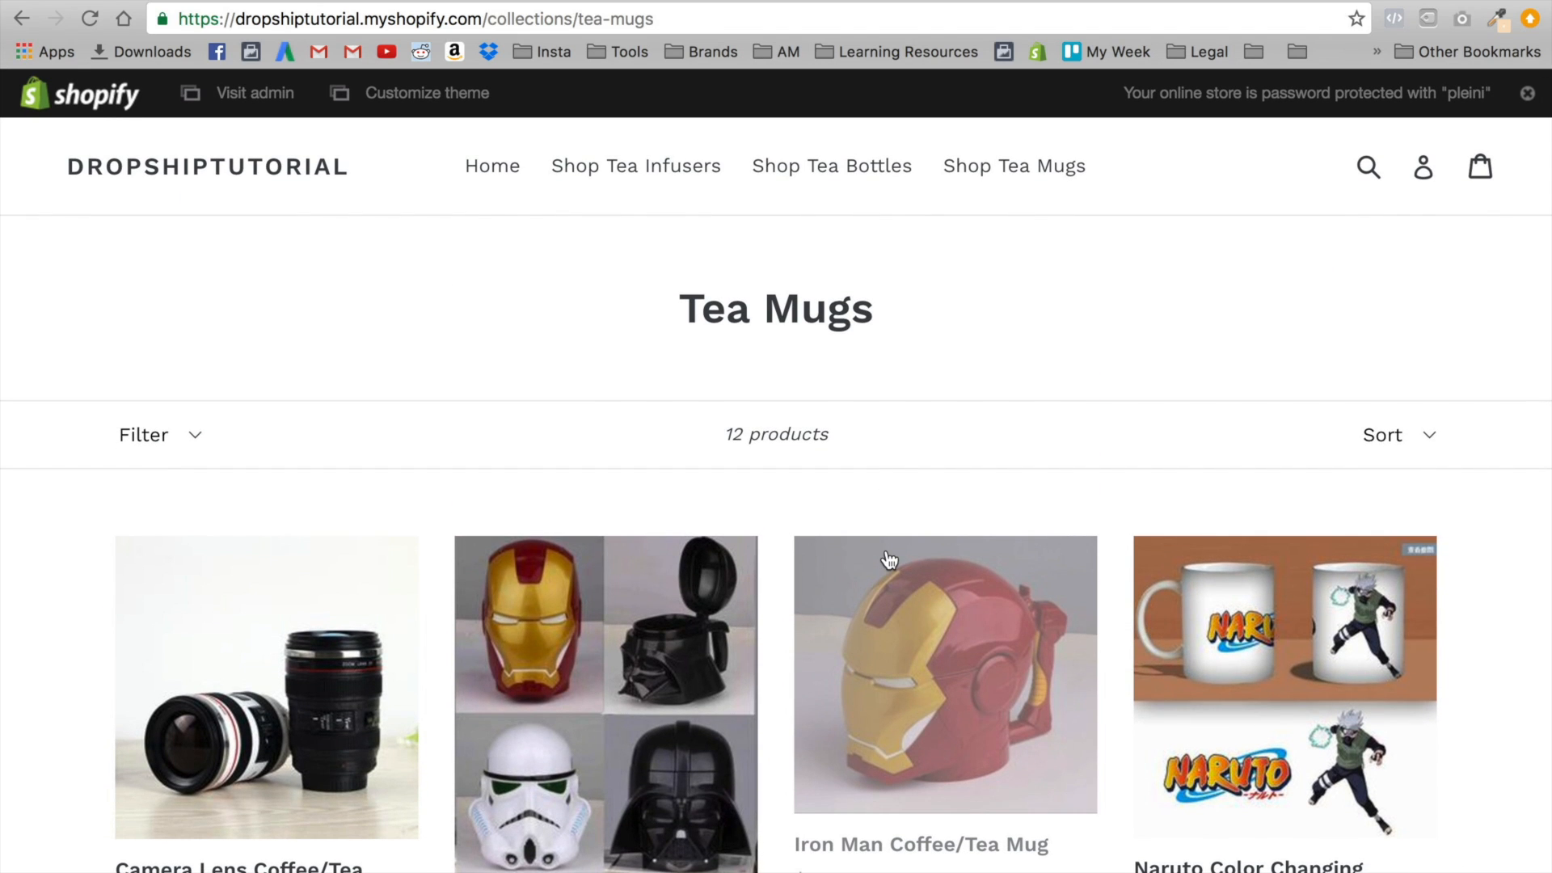
pyautogui.click(492, 170)
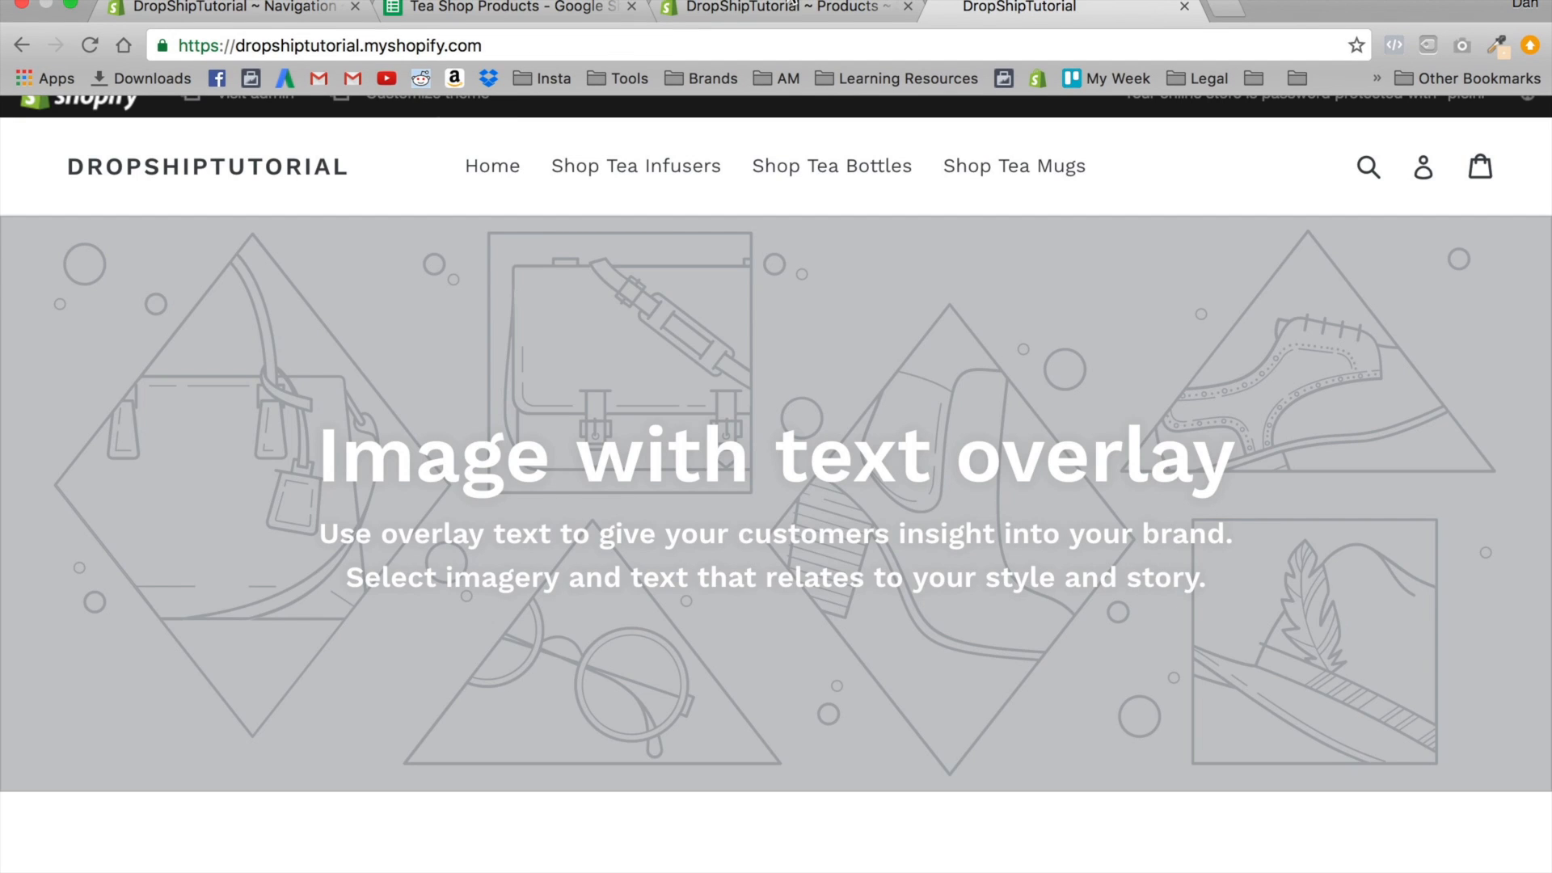
# In the Shopify admin, open the Debut theme for customization and show its Header section settings
pyautogui.click(792, 5)
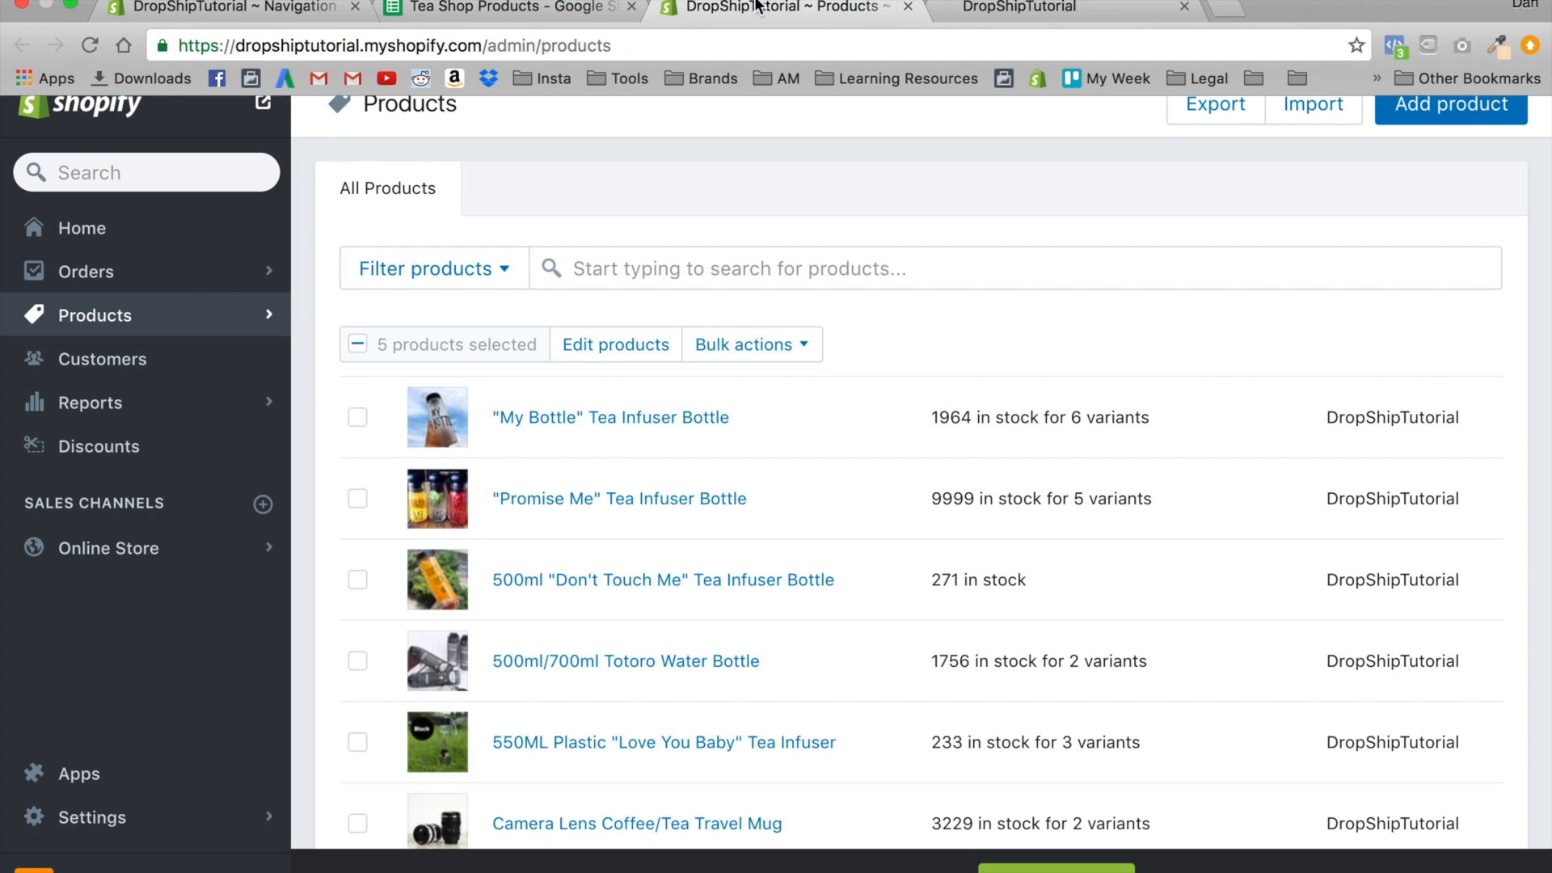
pyautogui.click(69, 544)
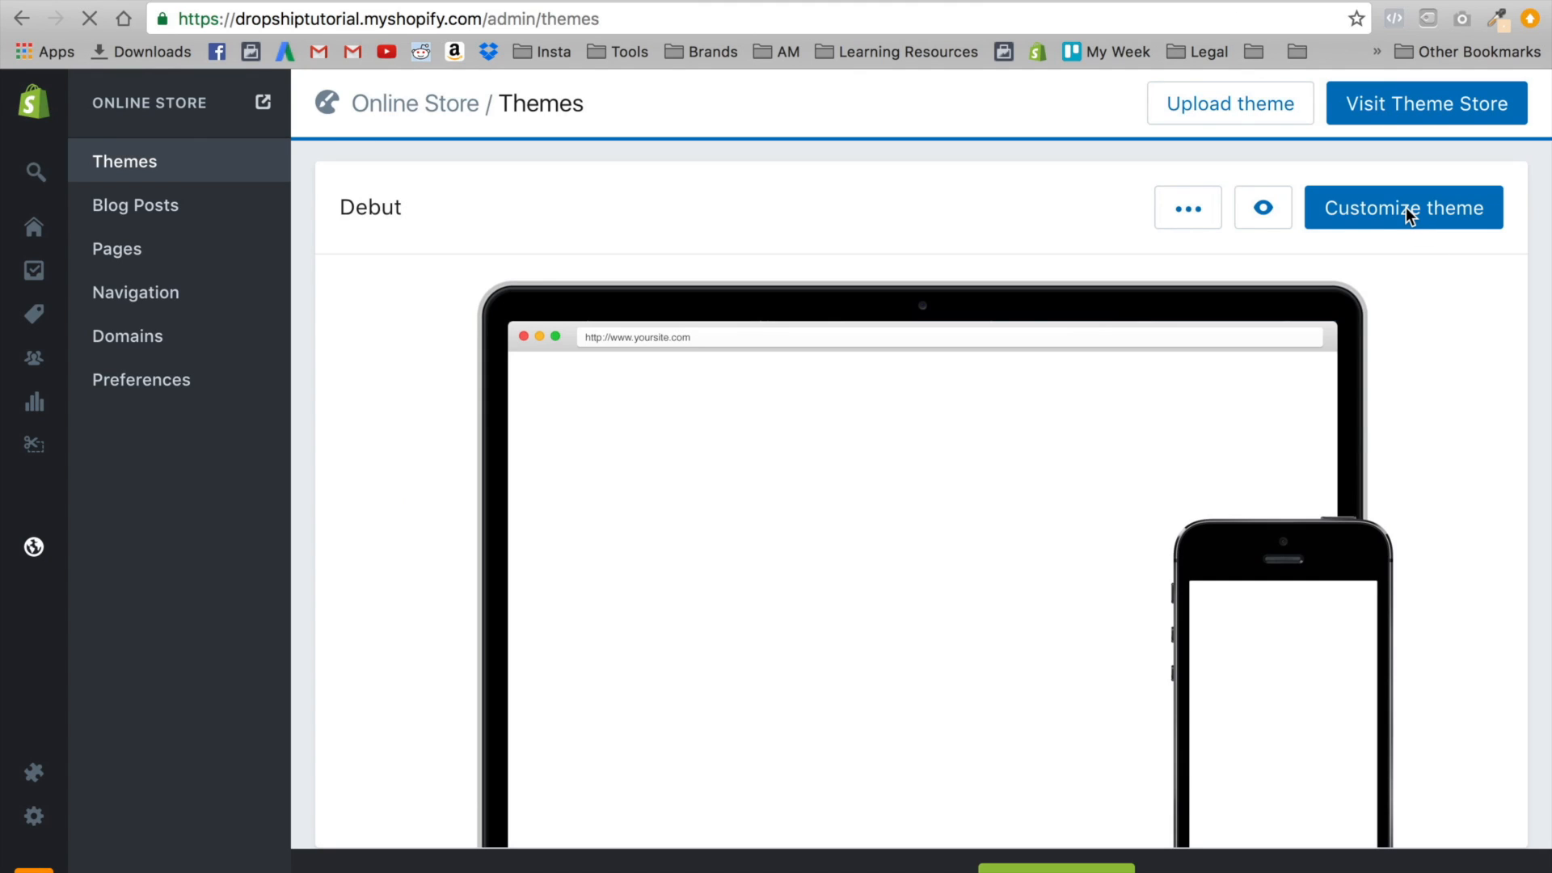
pyautogui.click(1409, 216)
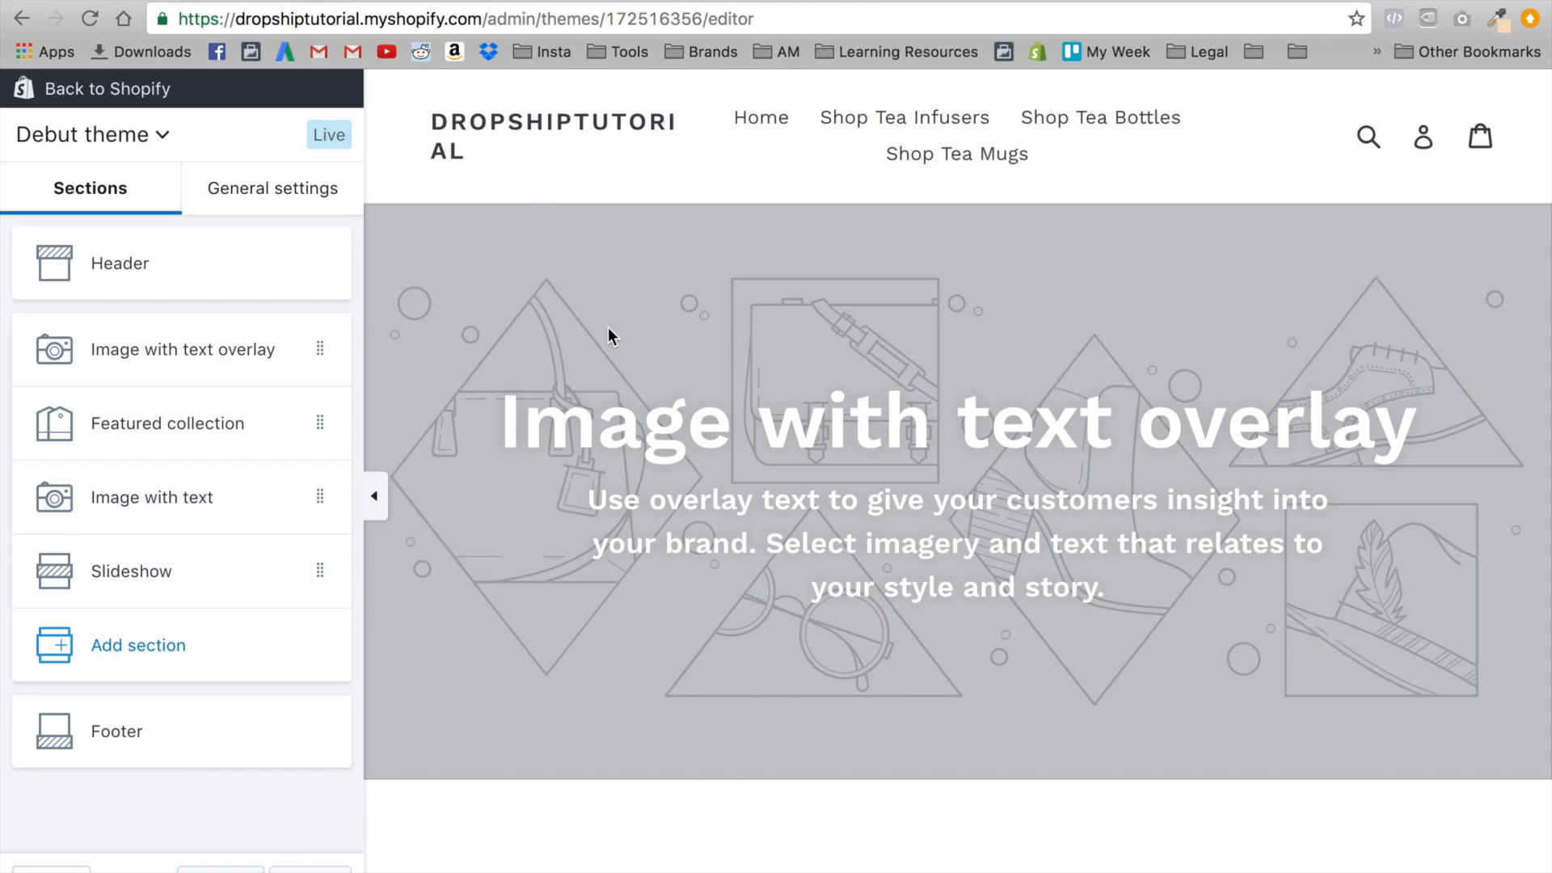
pyautogui.click(95, 263)
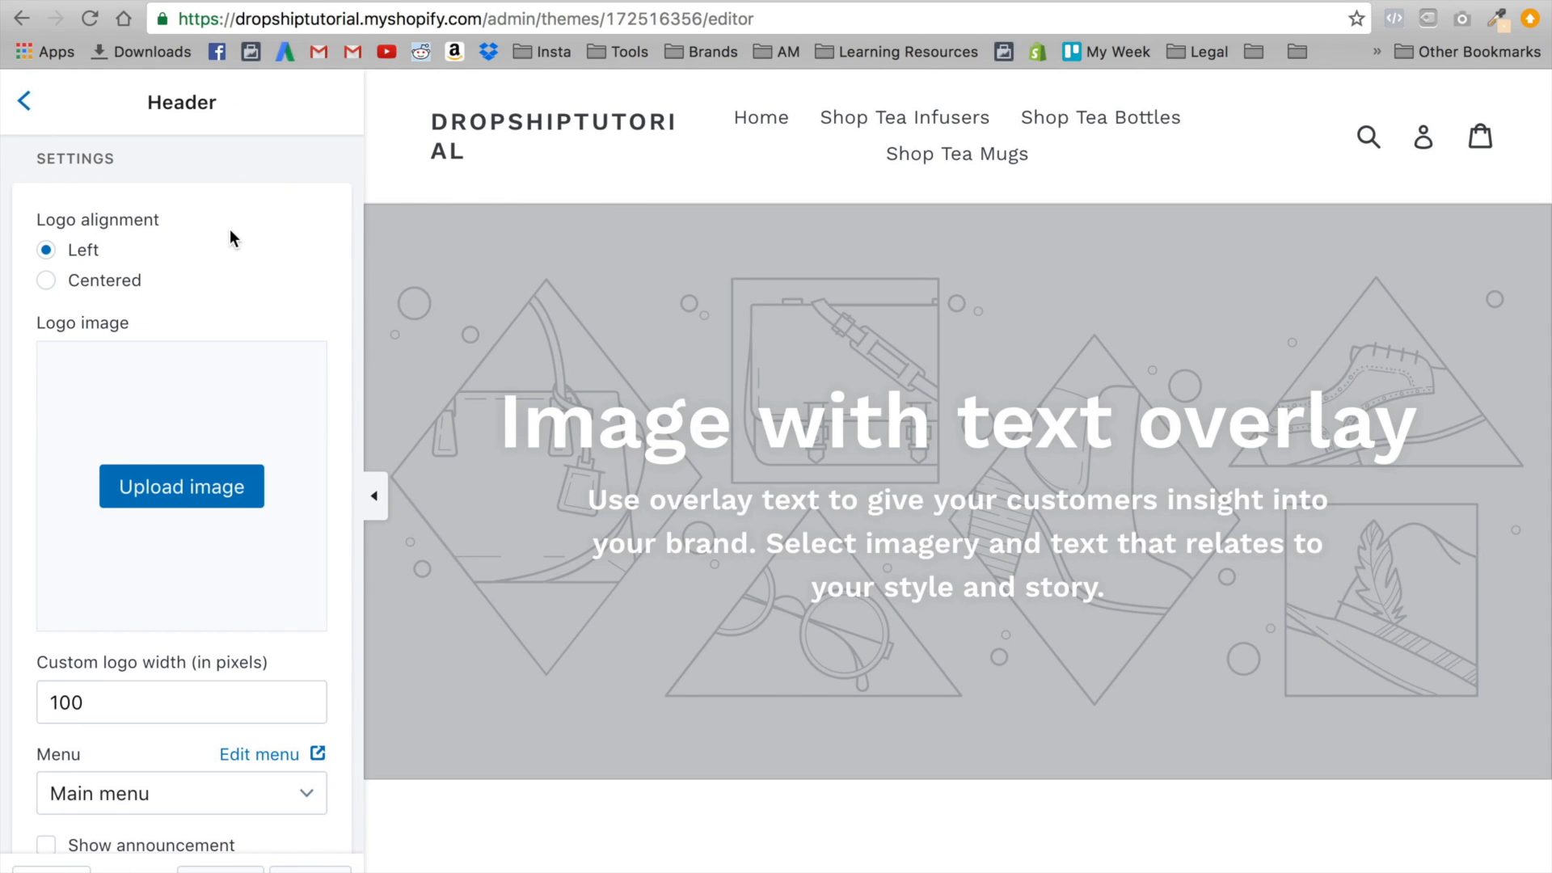
# Go to unsplash.com in a new browser tab and search its photos for "tea"
pyautogui.press('super+t')
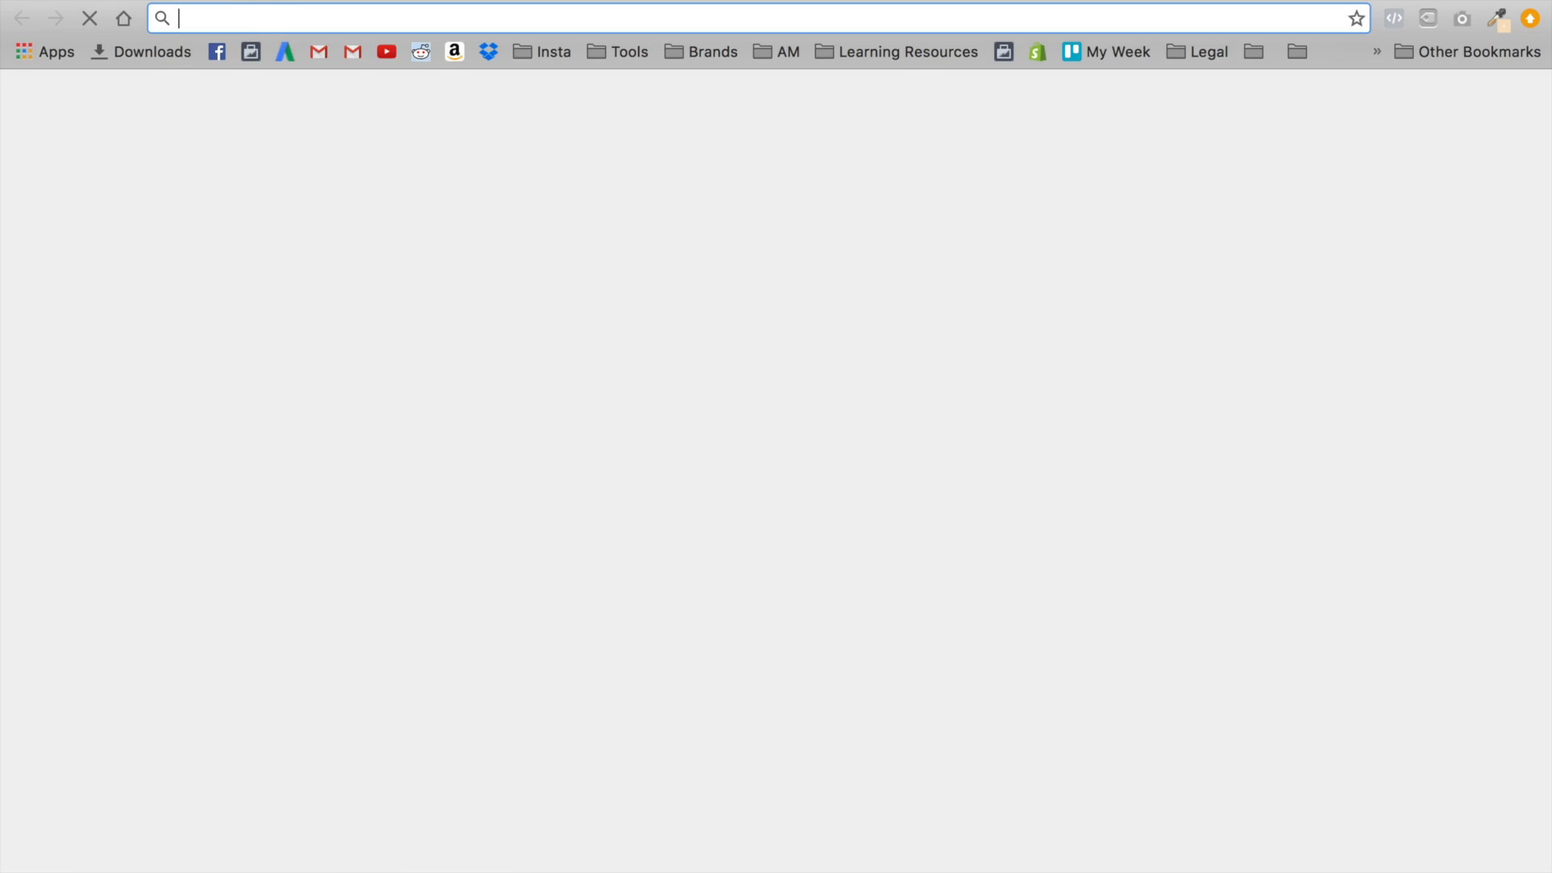
pyautogui.write('unsplash.com')
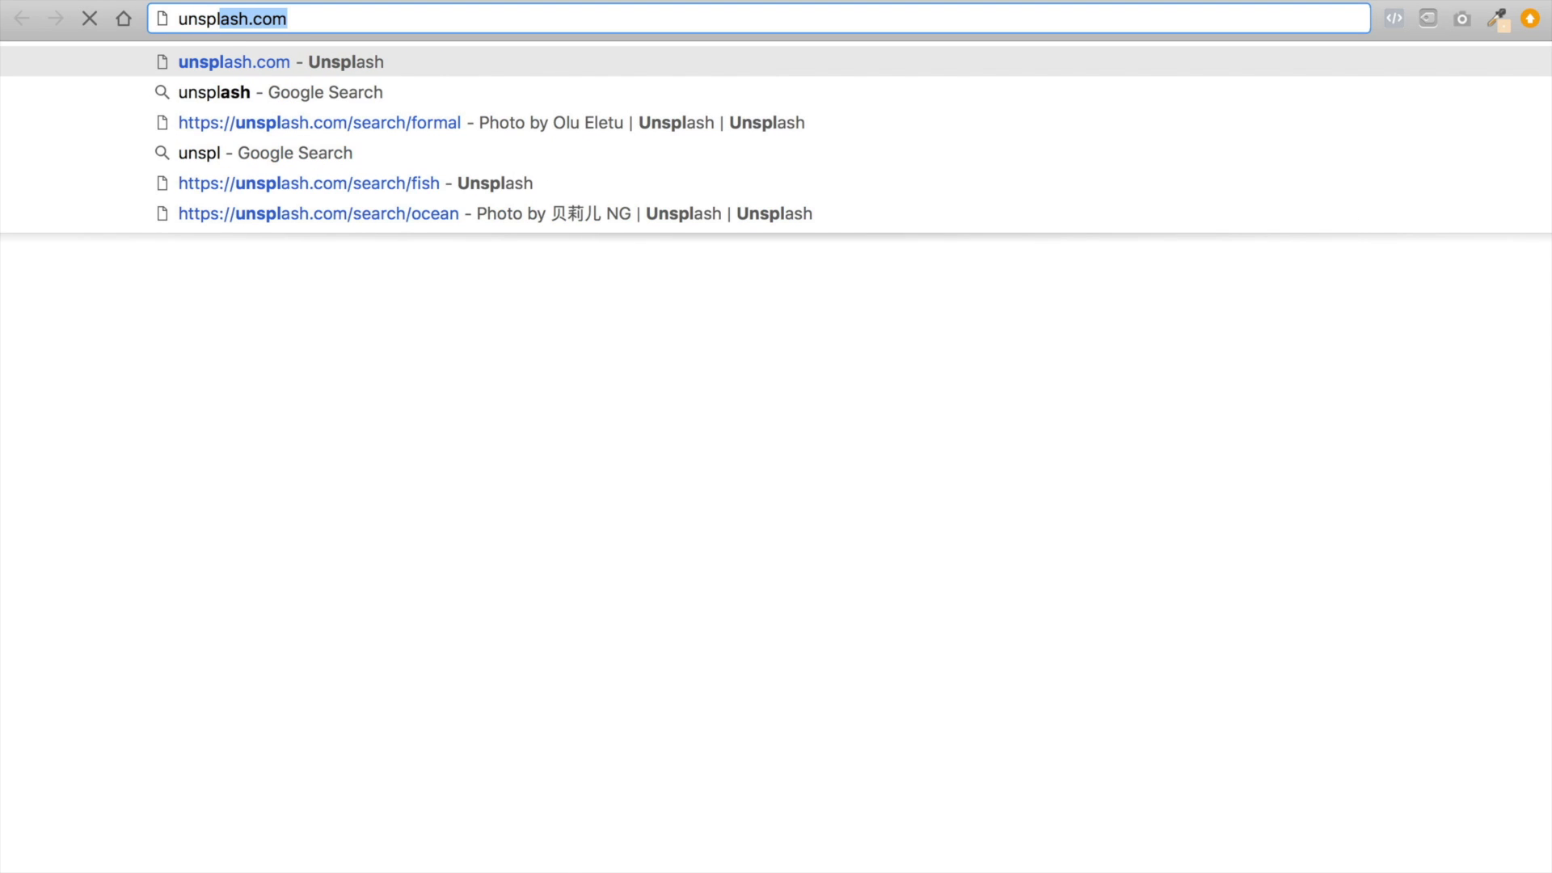
pyautogui.press('Return')
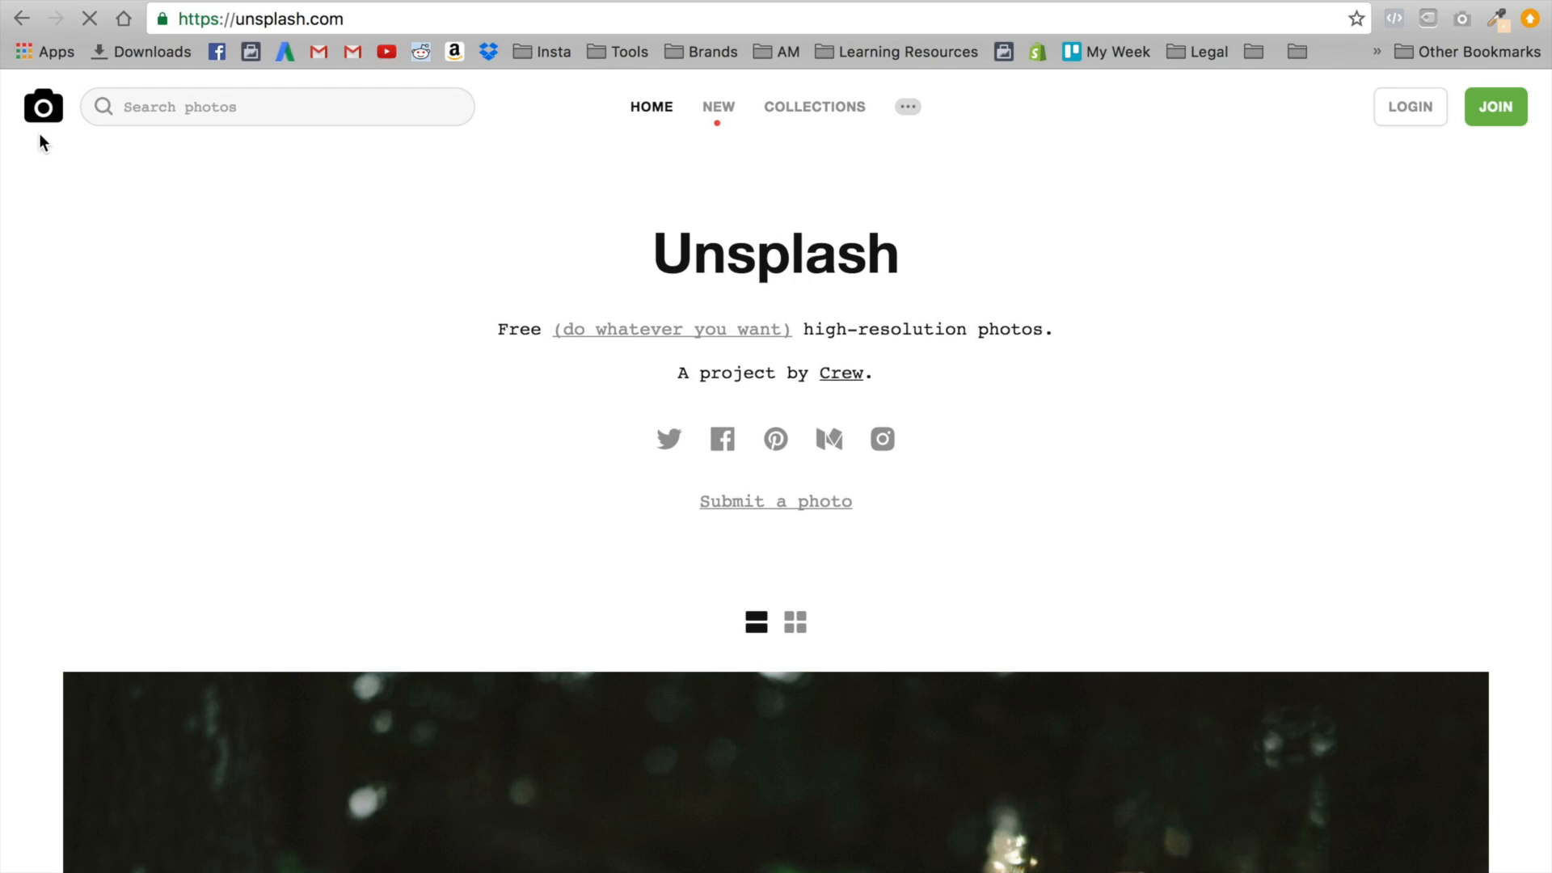
pyautogui.click(266, 112)
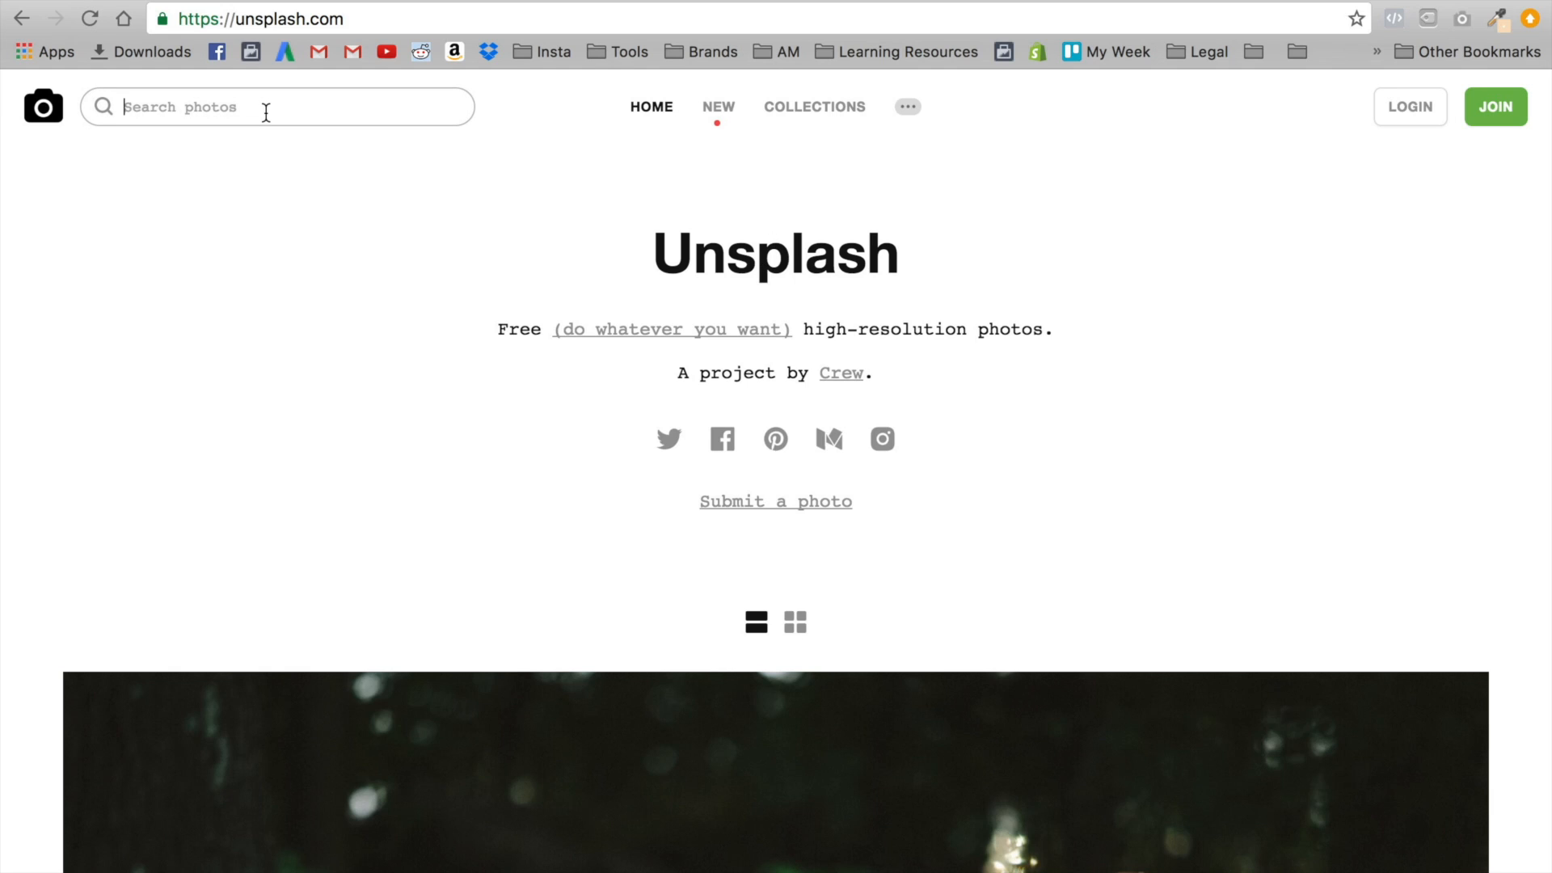
pyautogui.write('tea')
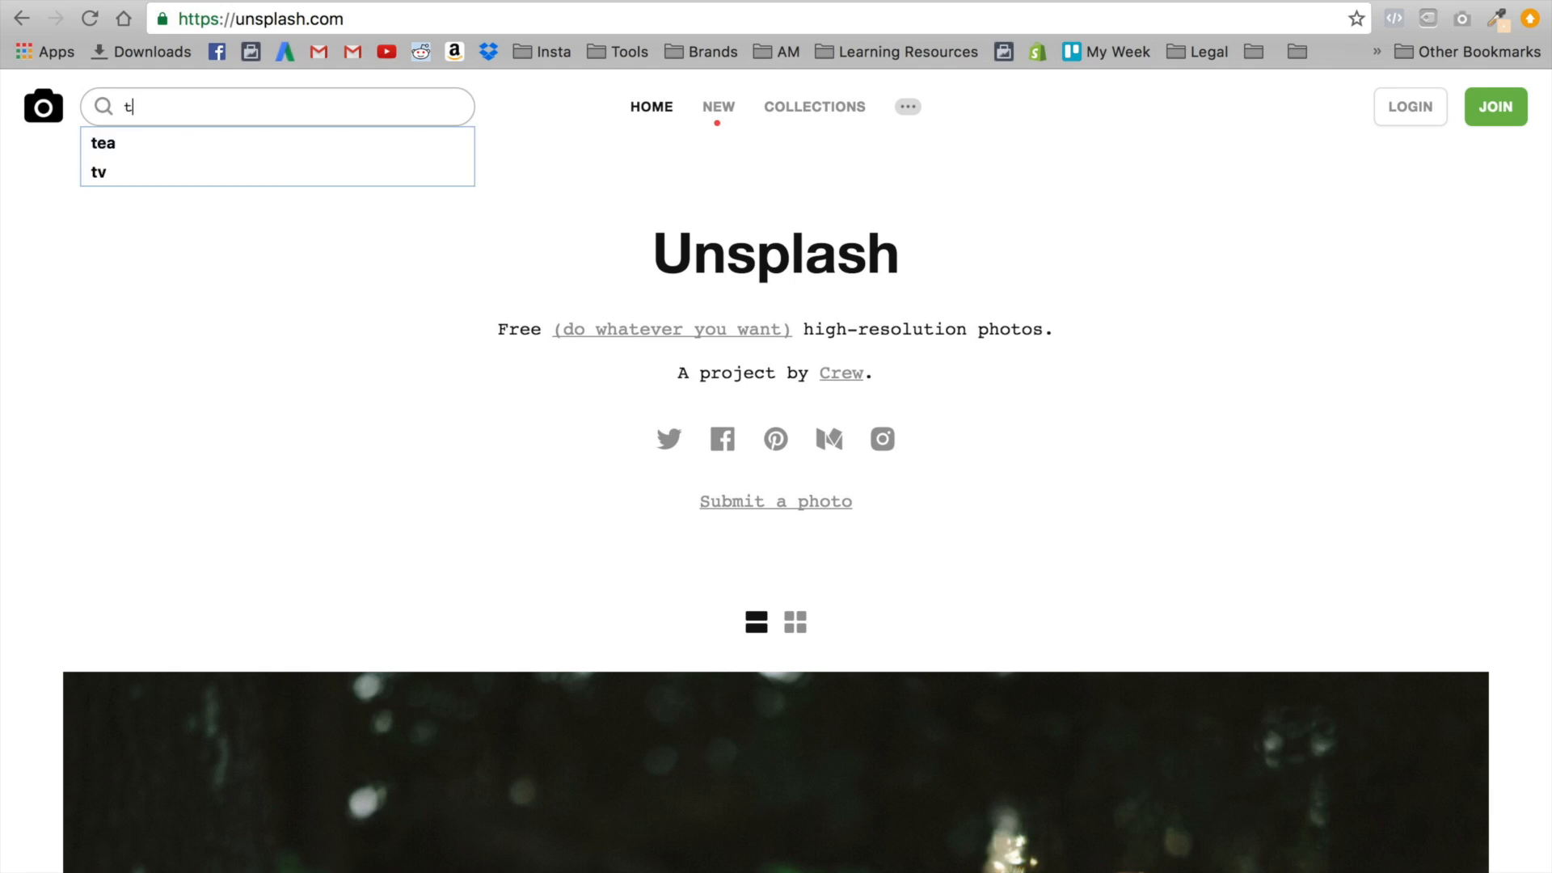
pyautogui.press('Return')
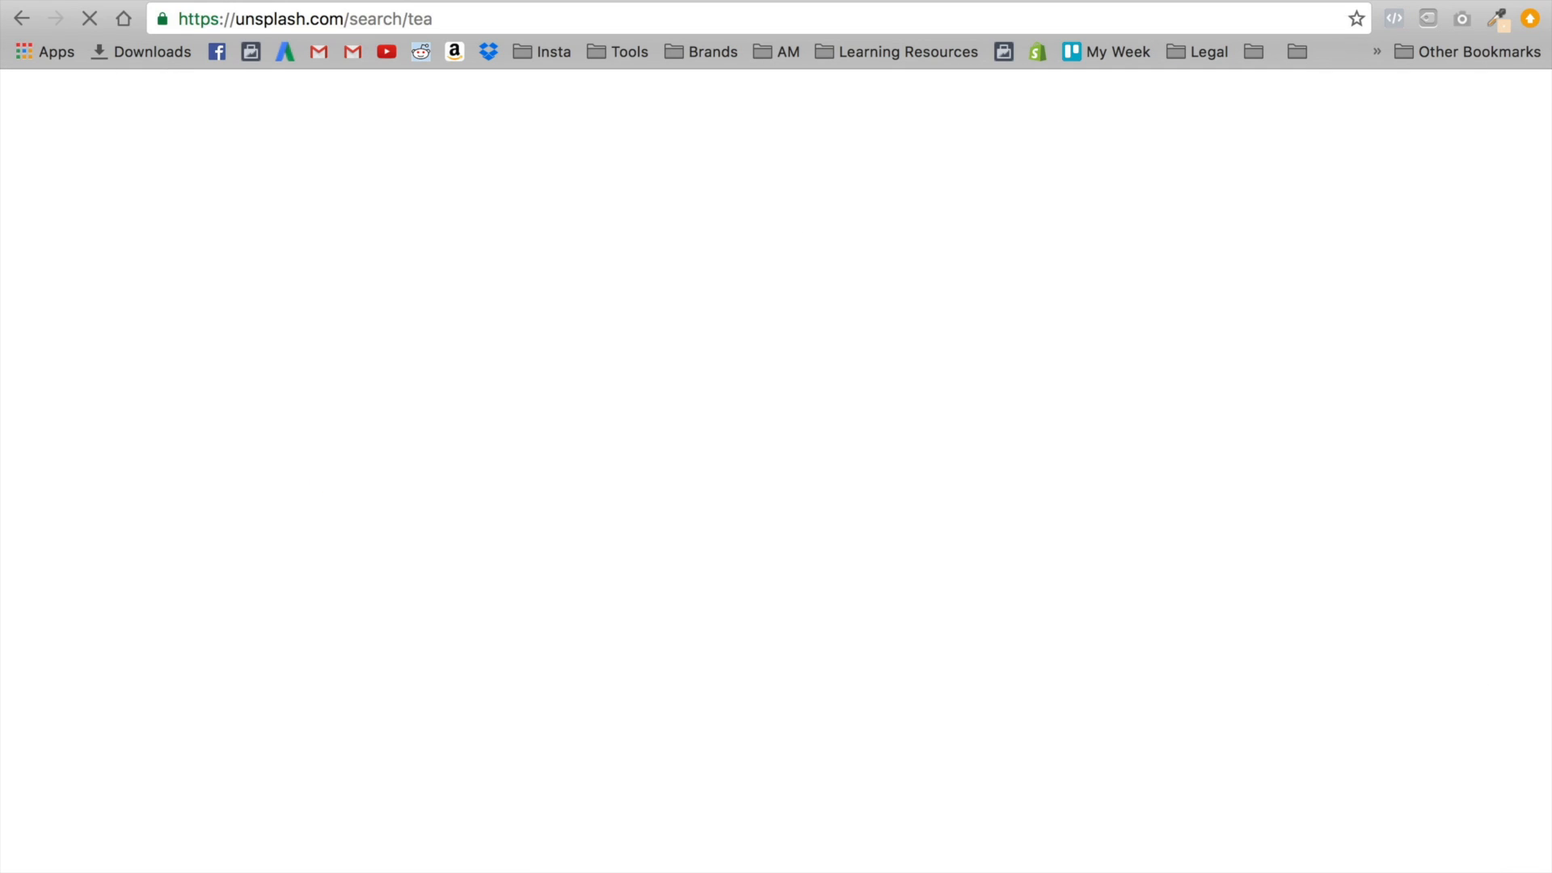
# Look through the Unsplash "tea" photo results for an image suitable for the store
pyautogui.scroll(-3, 955, 451)
pyautogui.scroll(-5, 954, 444)
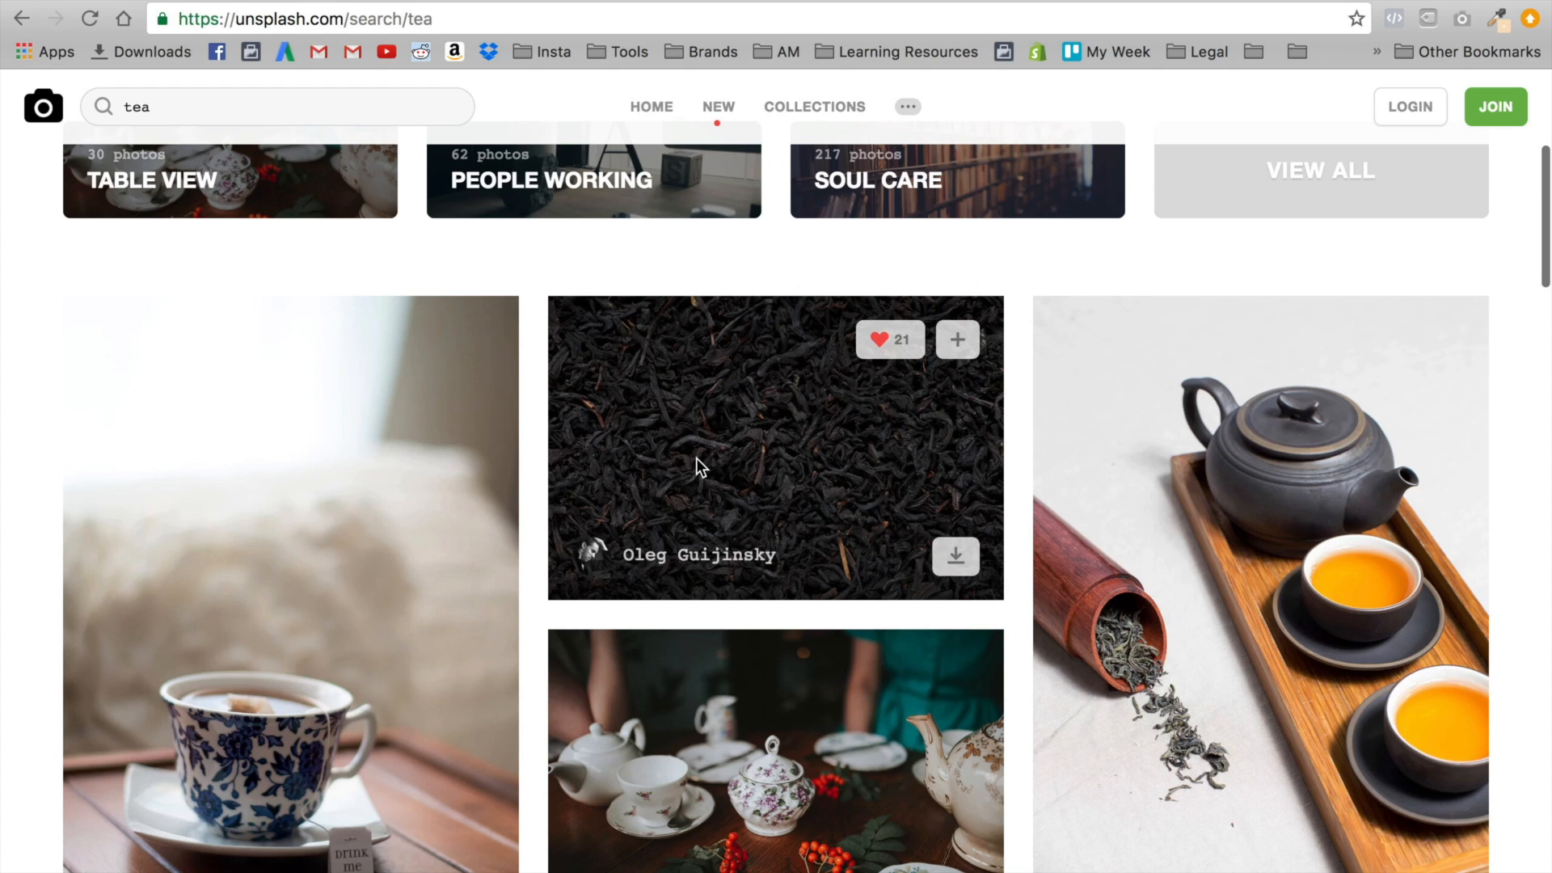
pyautogui.scroll(-1, 696, 457)
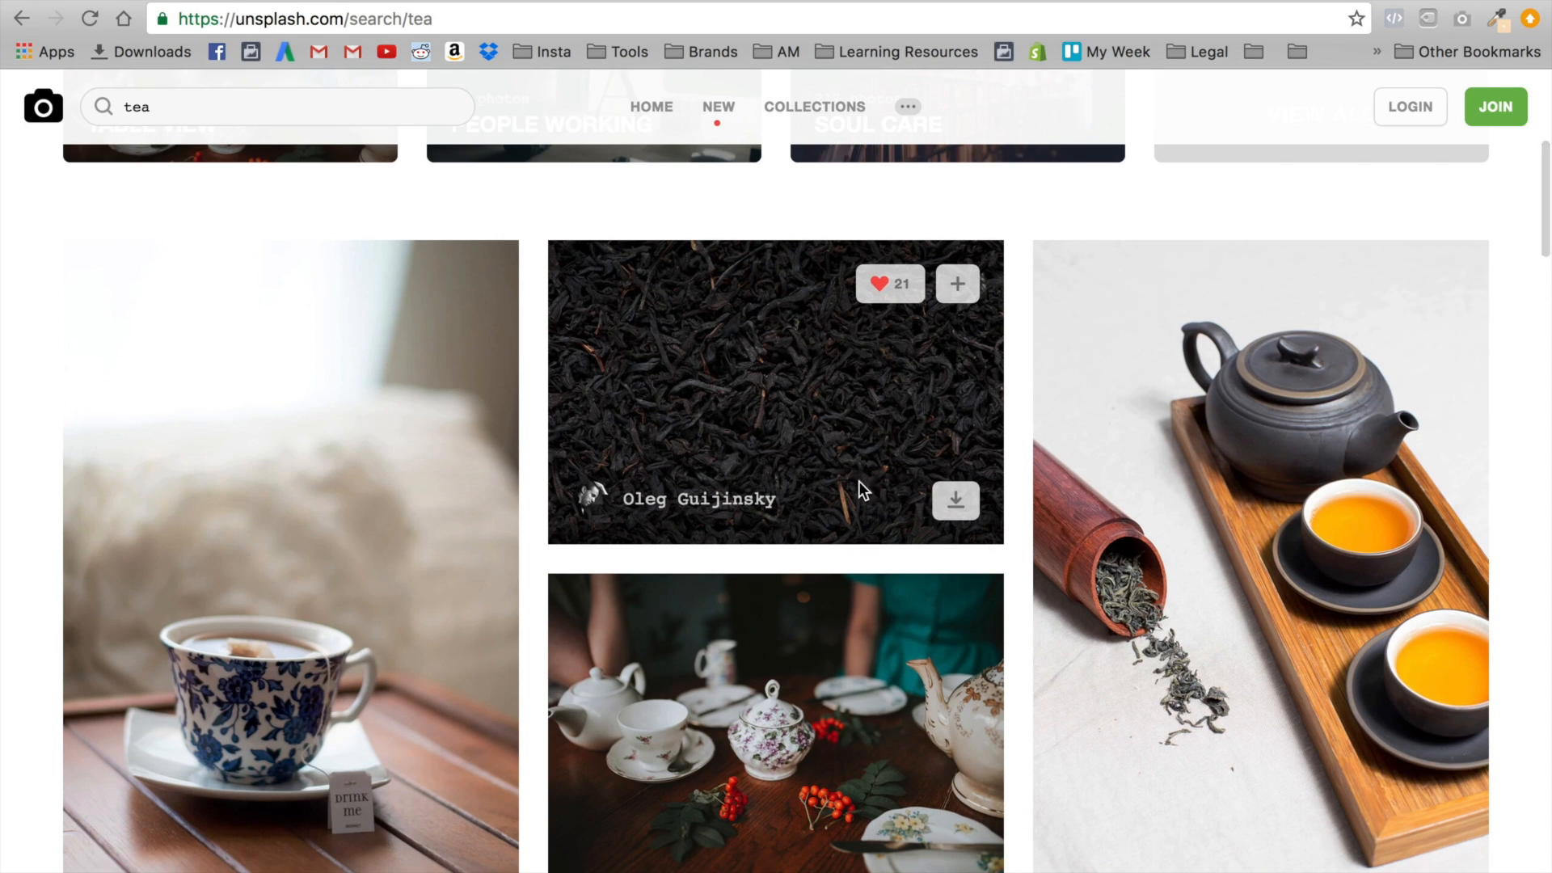
pyautogui.scroll(-2, 773, 446)
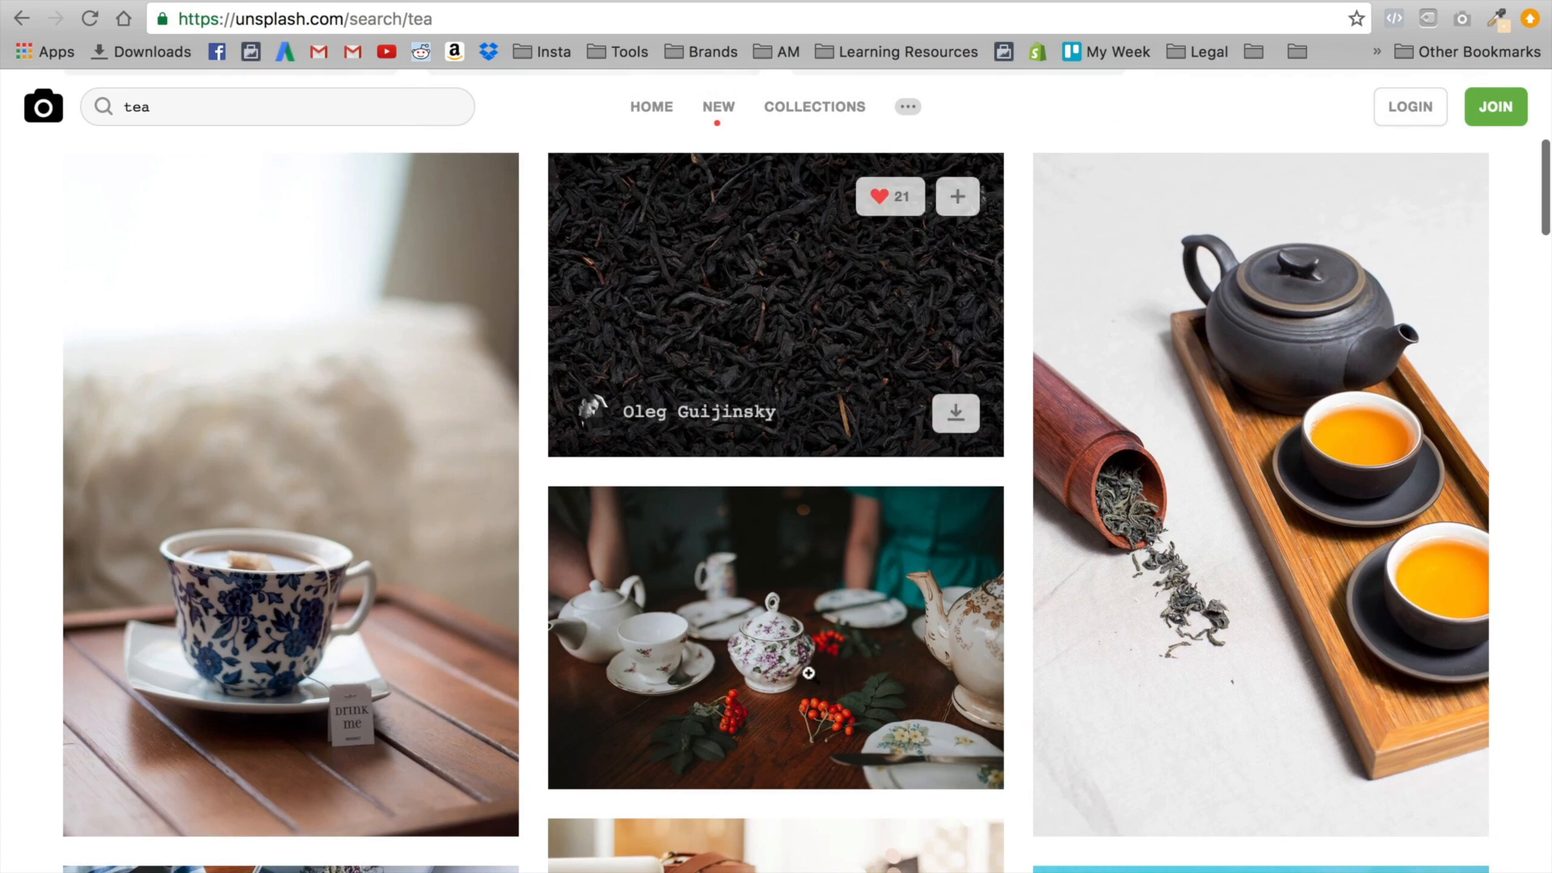
pyautogui.scroll(-7, 809, 673)
pyautogui.scroll(-2, 848, 536)
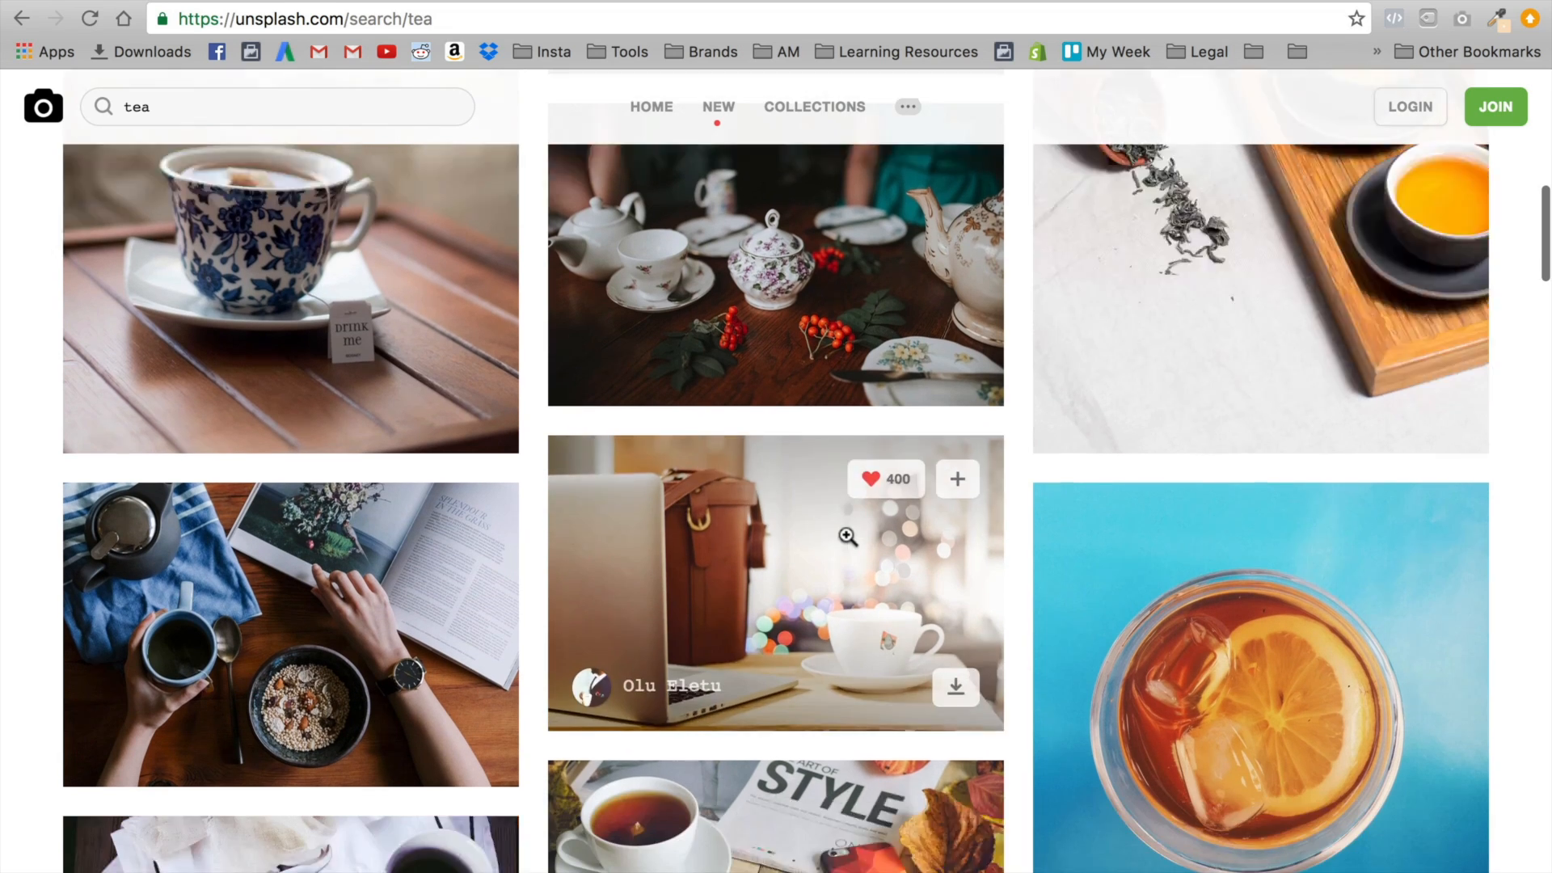
pyautogui.scroll(-5, 847, 536)
pyautogui.scroll(-2, 923, 665)
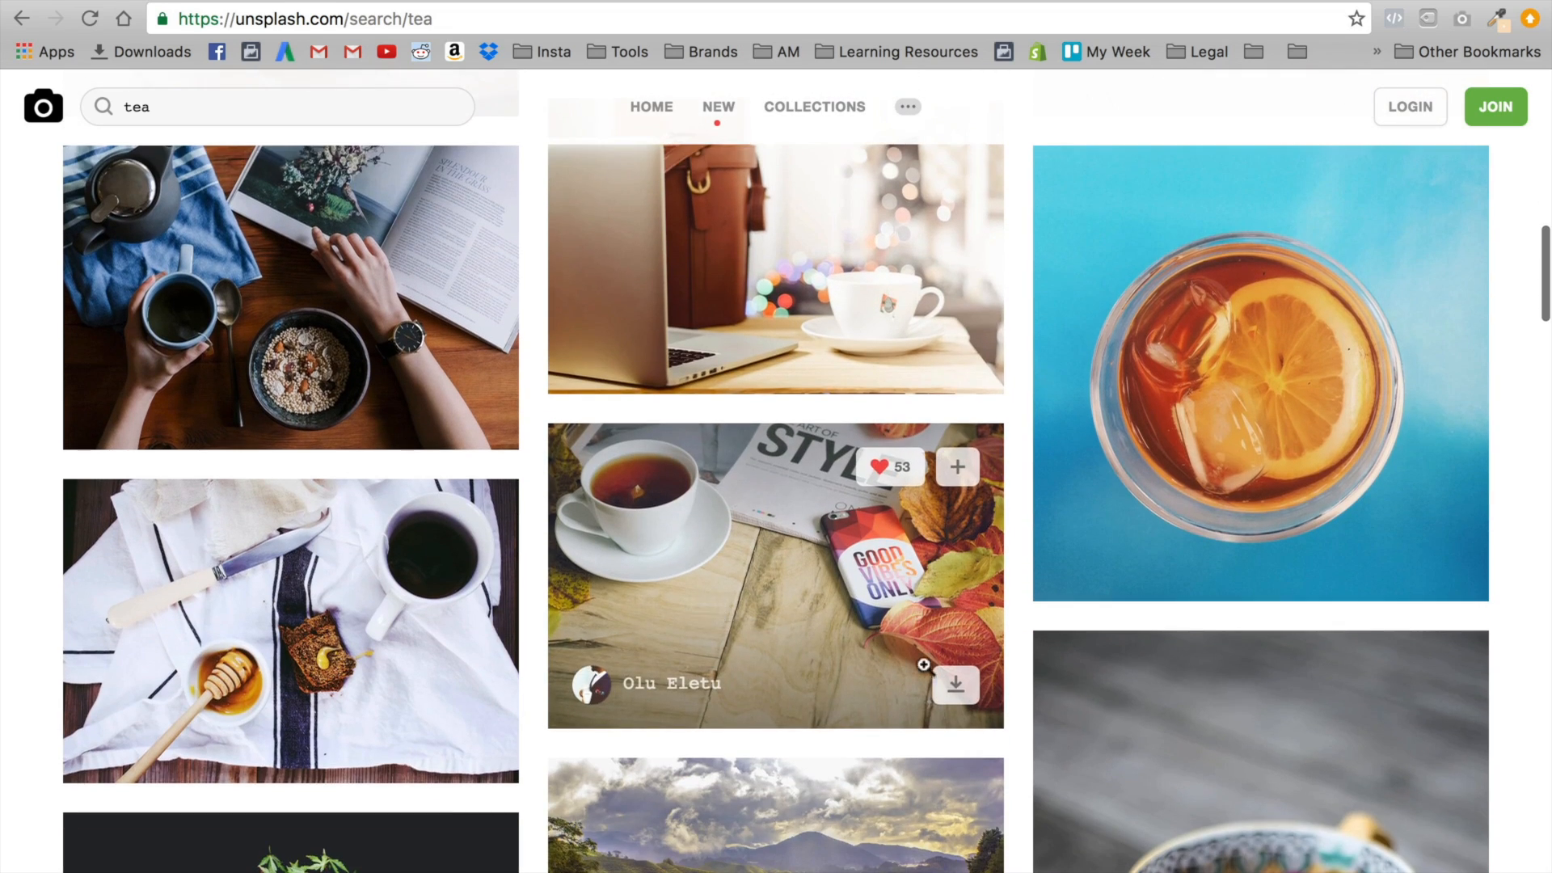
pyautogui.scroll(-7, 923, 665)
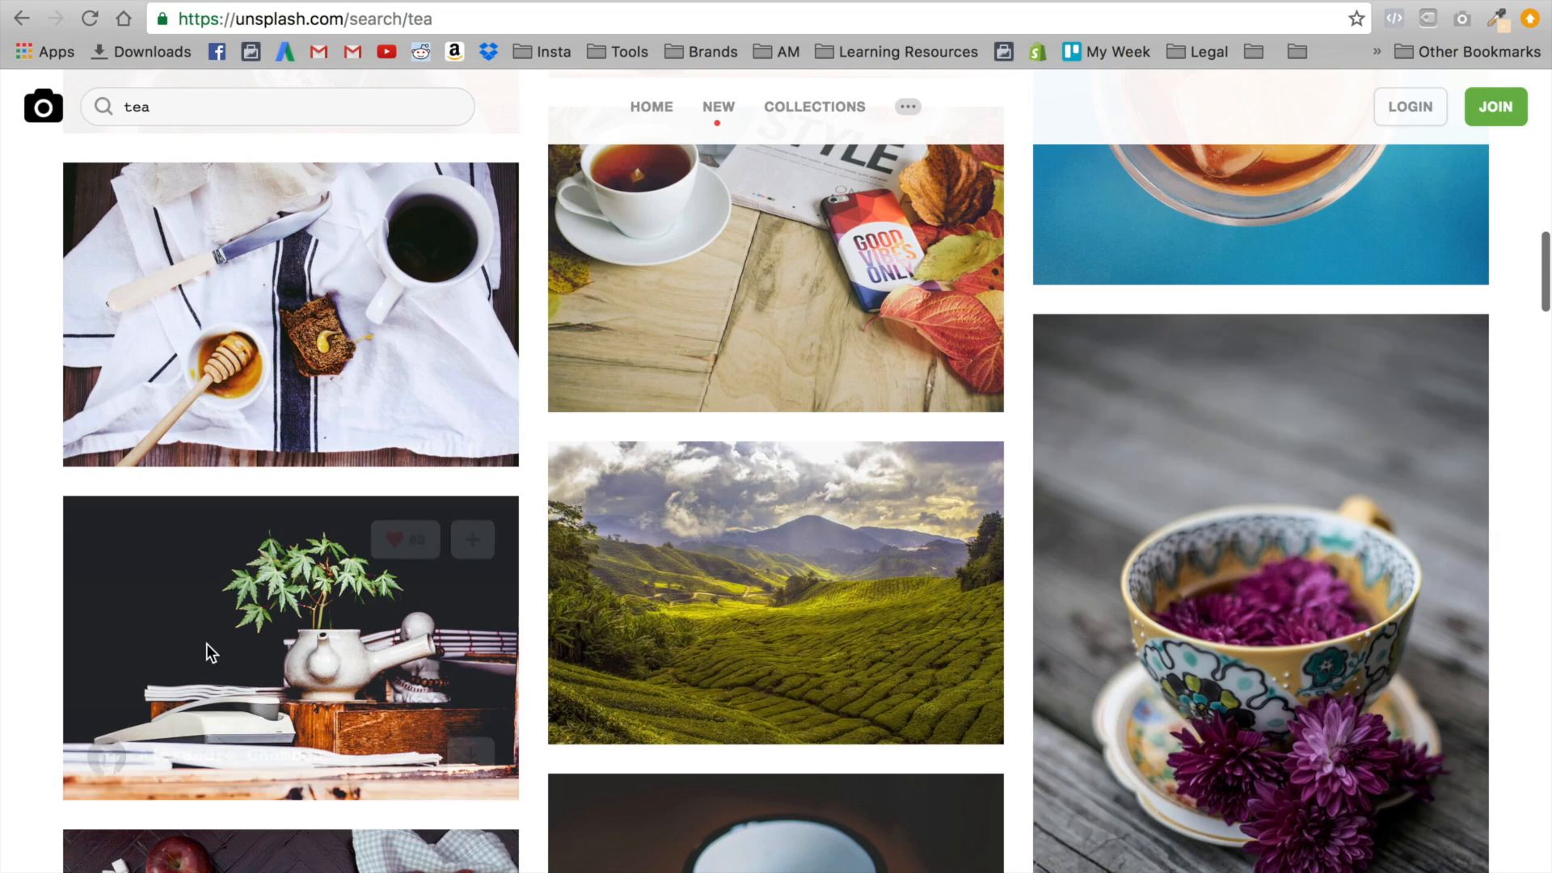
pyautogui.scroll(-5, 206, 643)
pyautogui.scroll(-2, 300, 643)
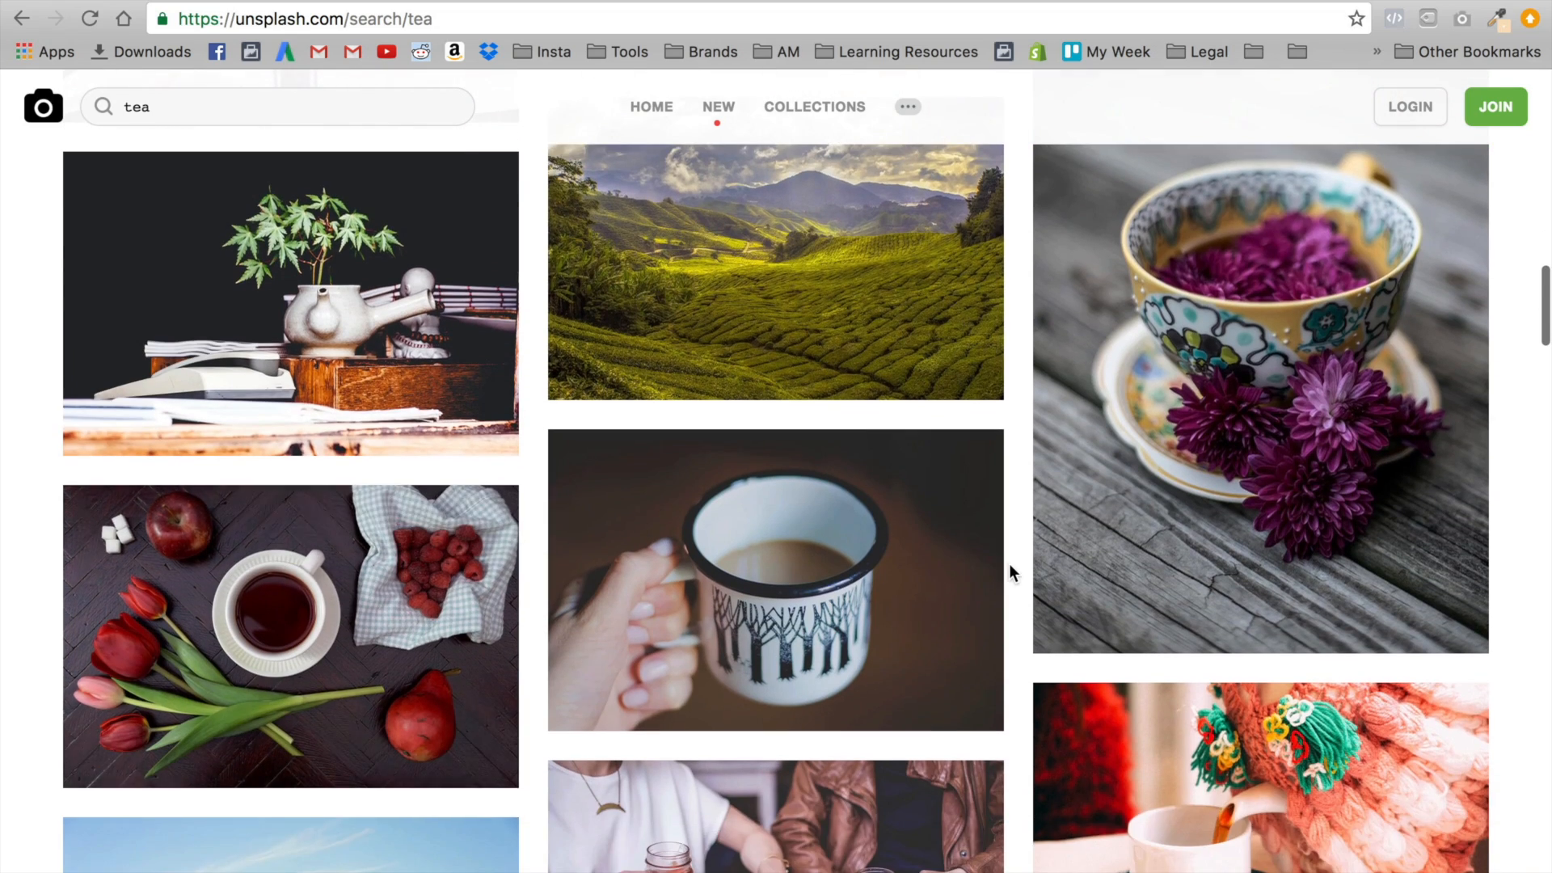
pyautogui.scroll(-6, 1009, 565)
pyautogui.scroll(-7, 809, 549)
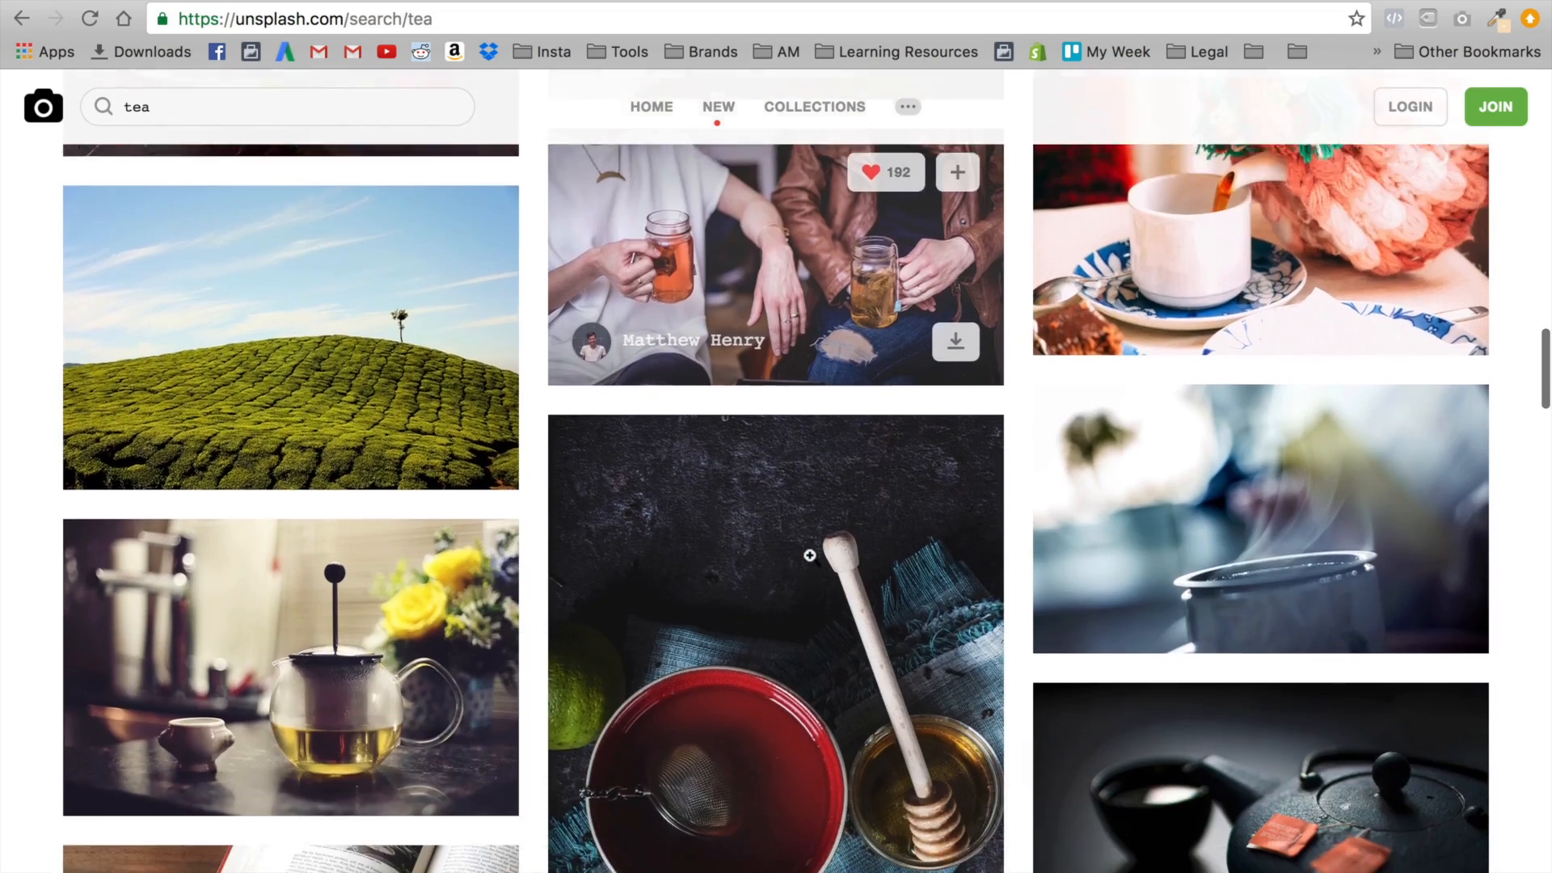
pyautogui.scroll(-7, 604, 499)
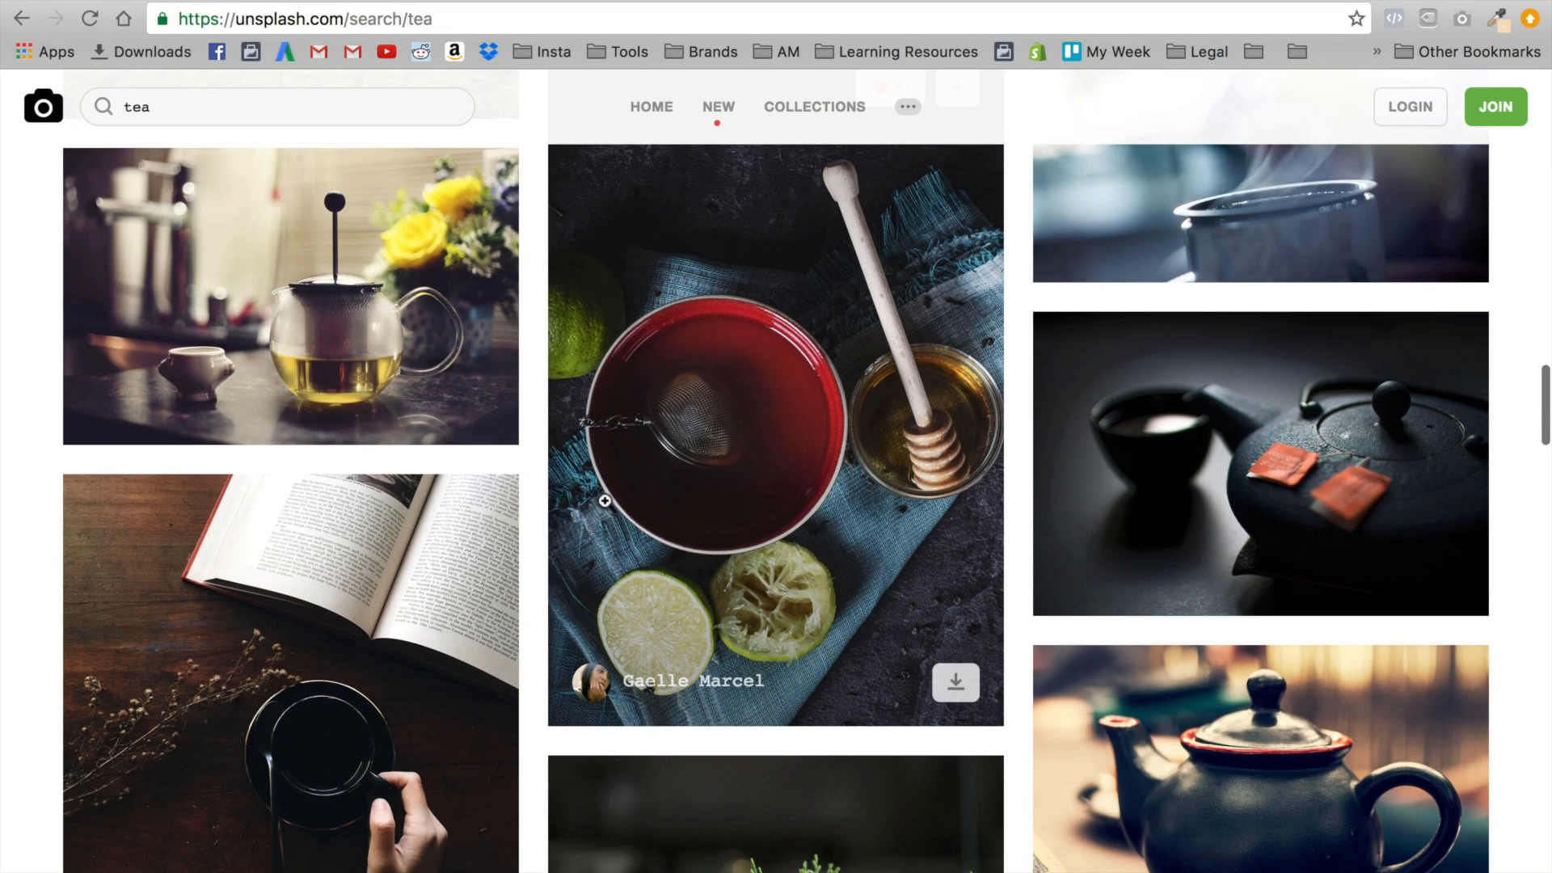
pyautogui.scroll(-2, 604, 501)
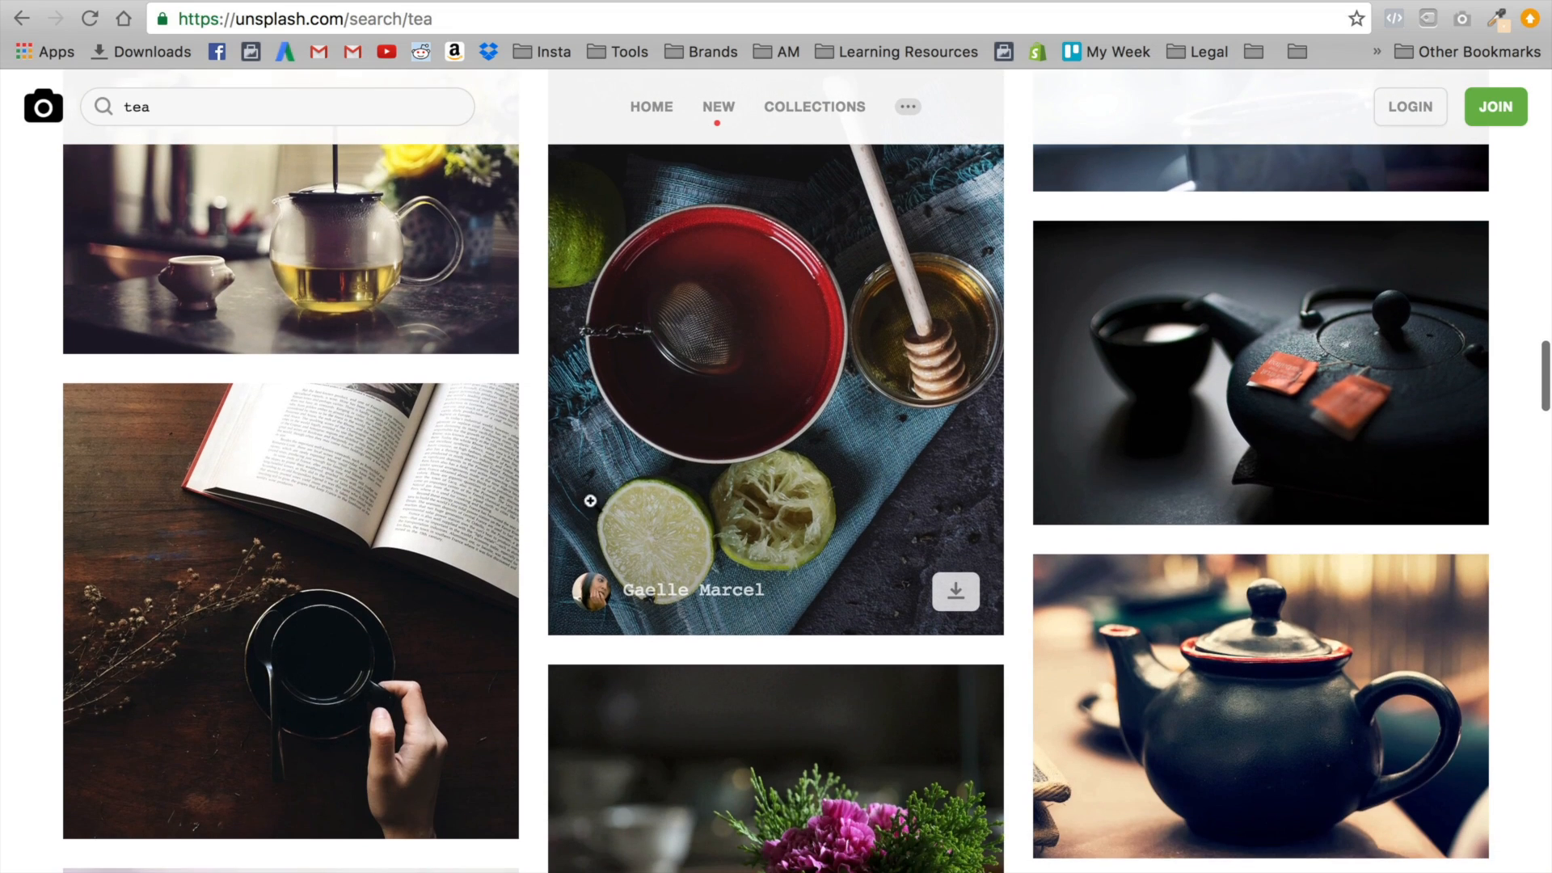
pyautogui.scroll(-11, 590, 500)
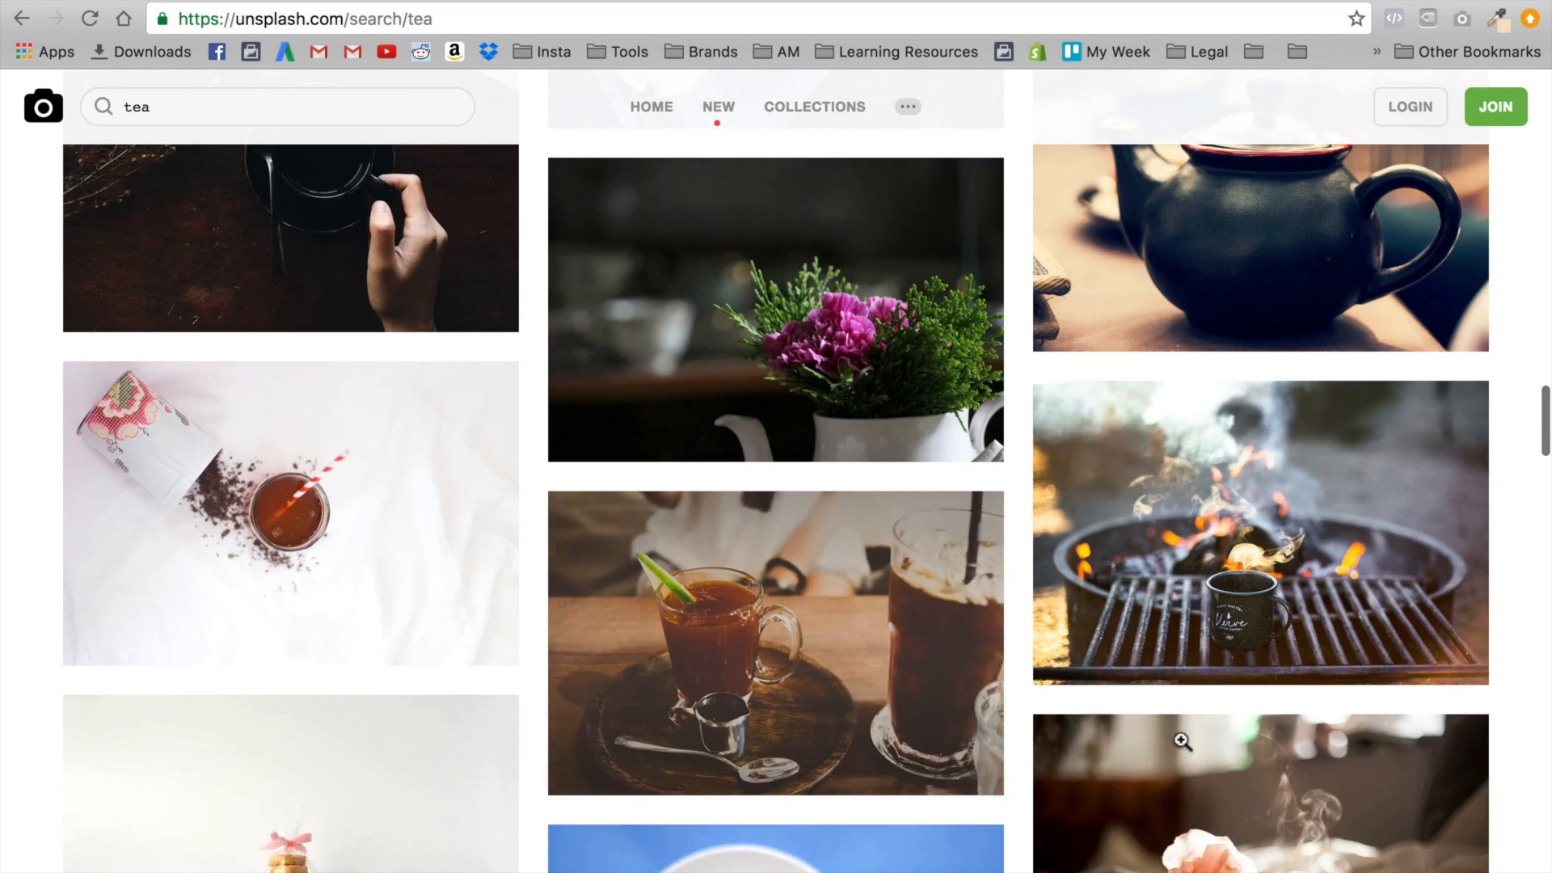
pyautogui.scroll(-2, 743, 748)
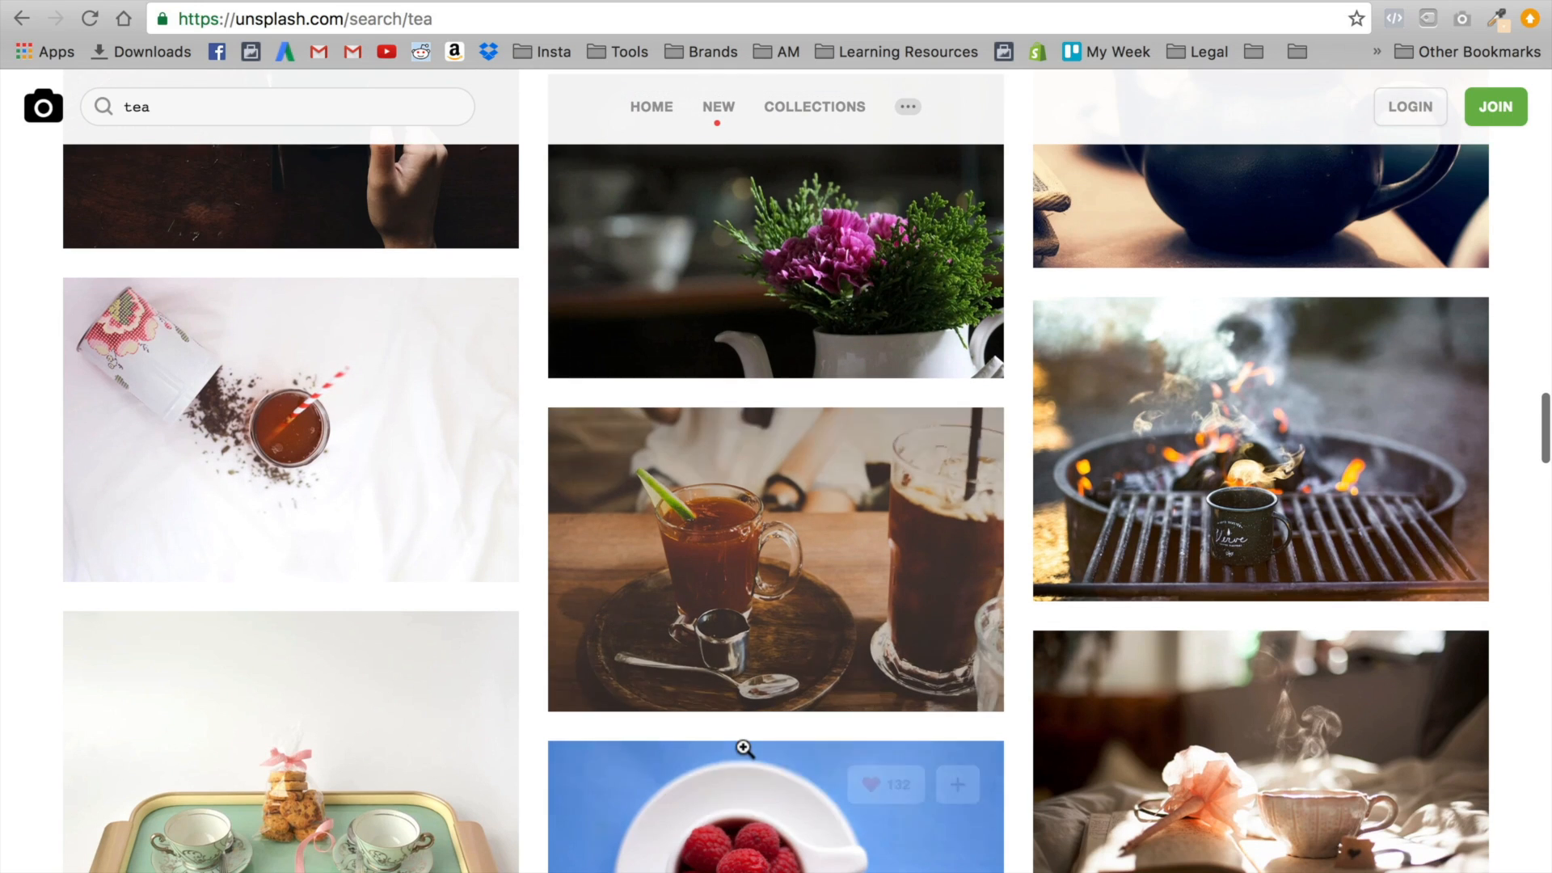
pyautogui.scroll(-2, 743, 748)
pyautogui.scroll(-6, 1173, 686)
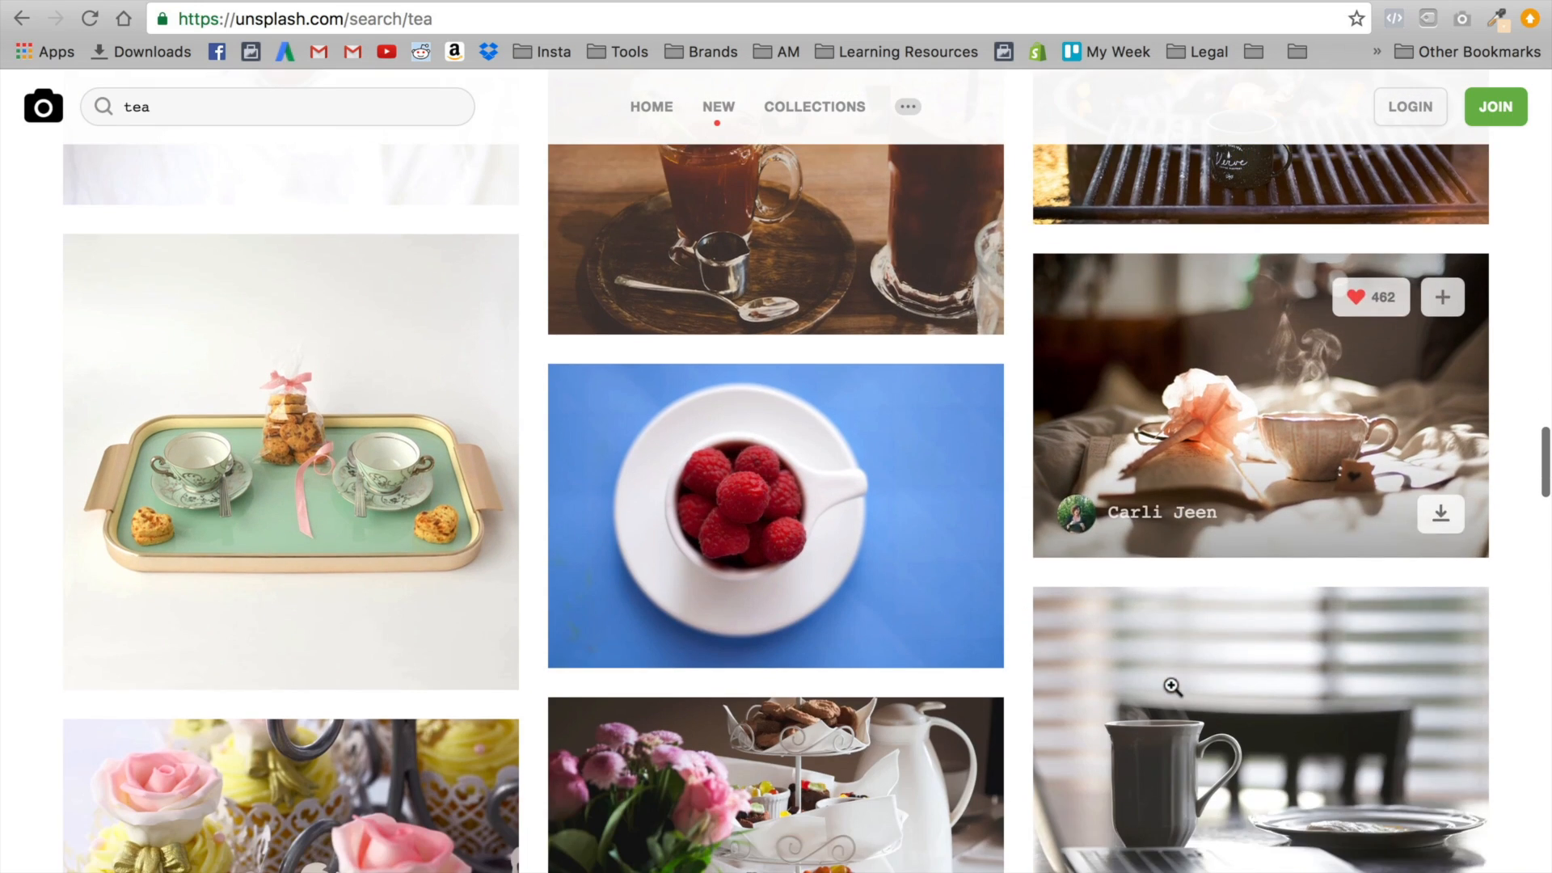
pyautogui.scroll(-11, 1173, 687)
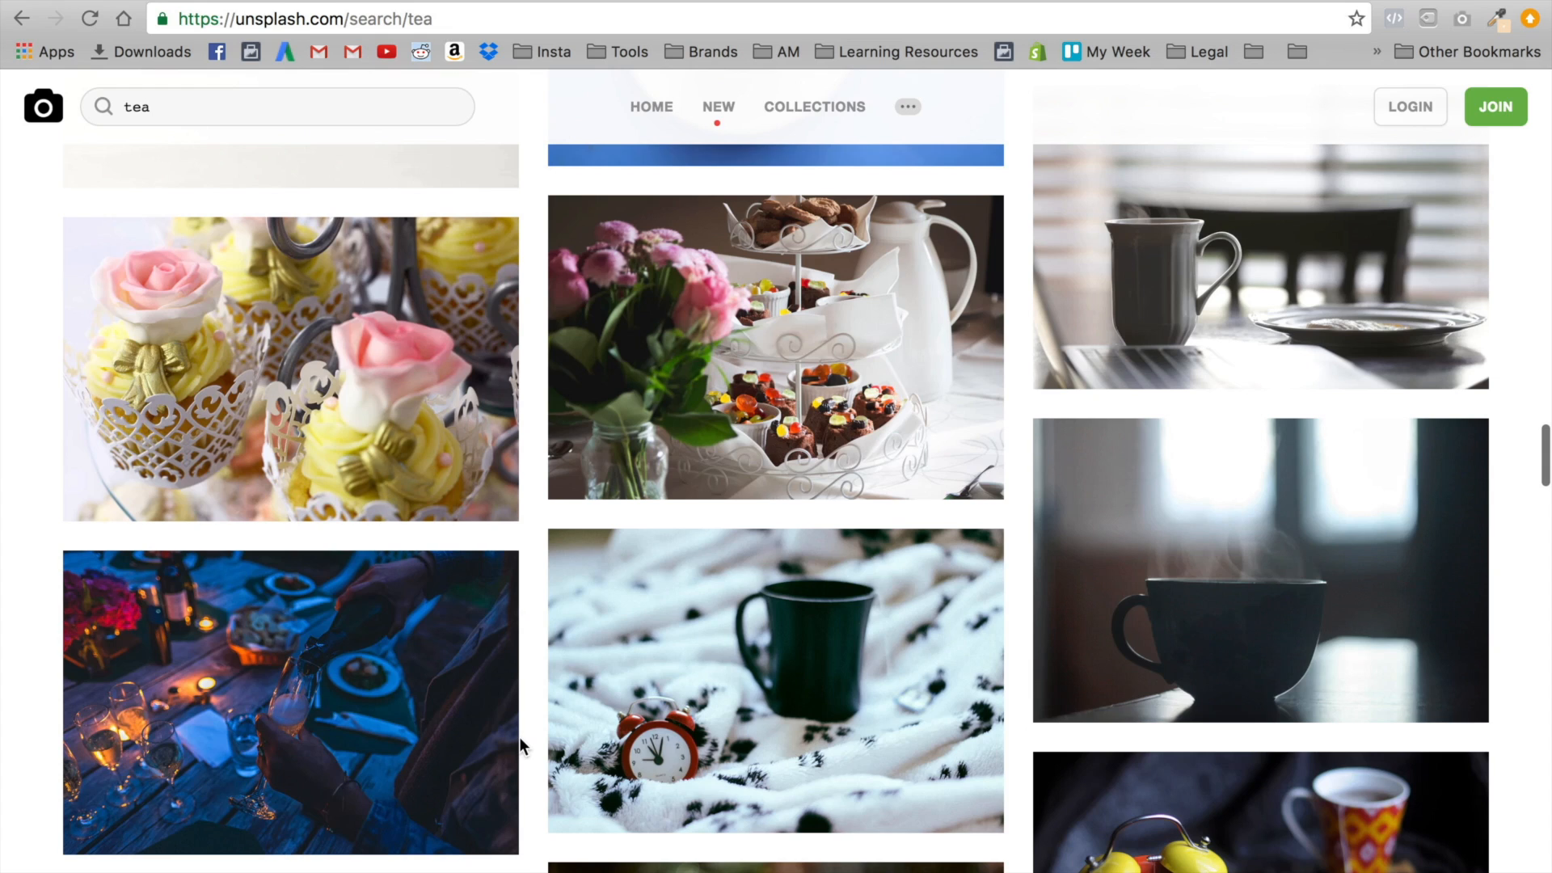
pyautogui.scroll(-4, 852, 612)
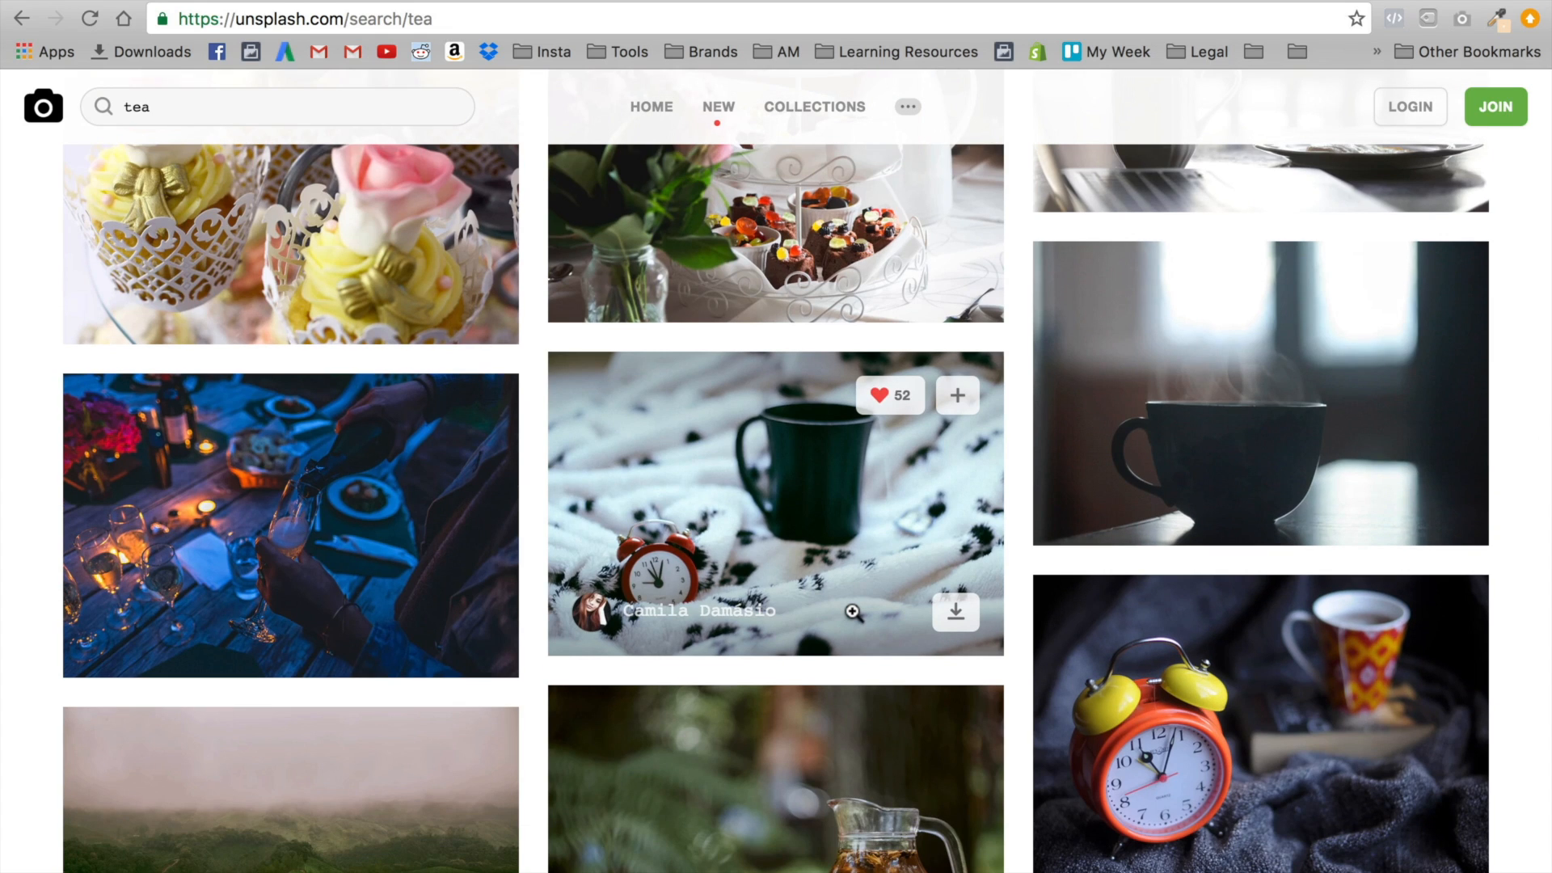
pyautogui.scroll(-9, 695, 854)
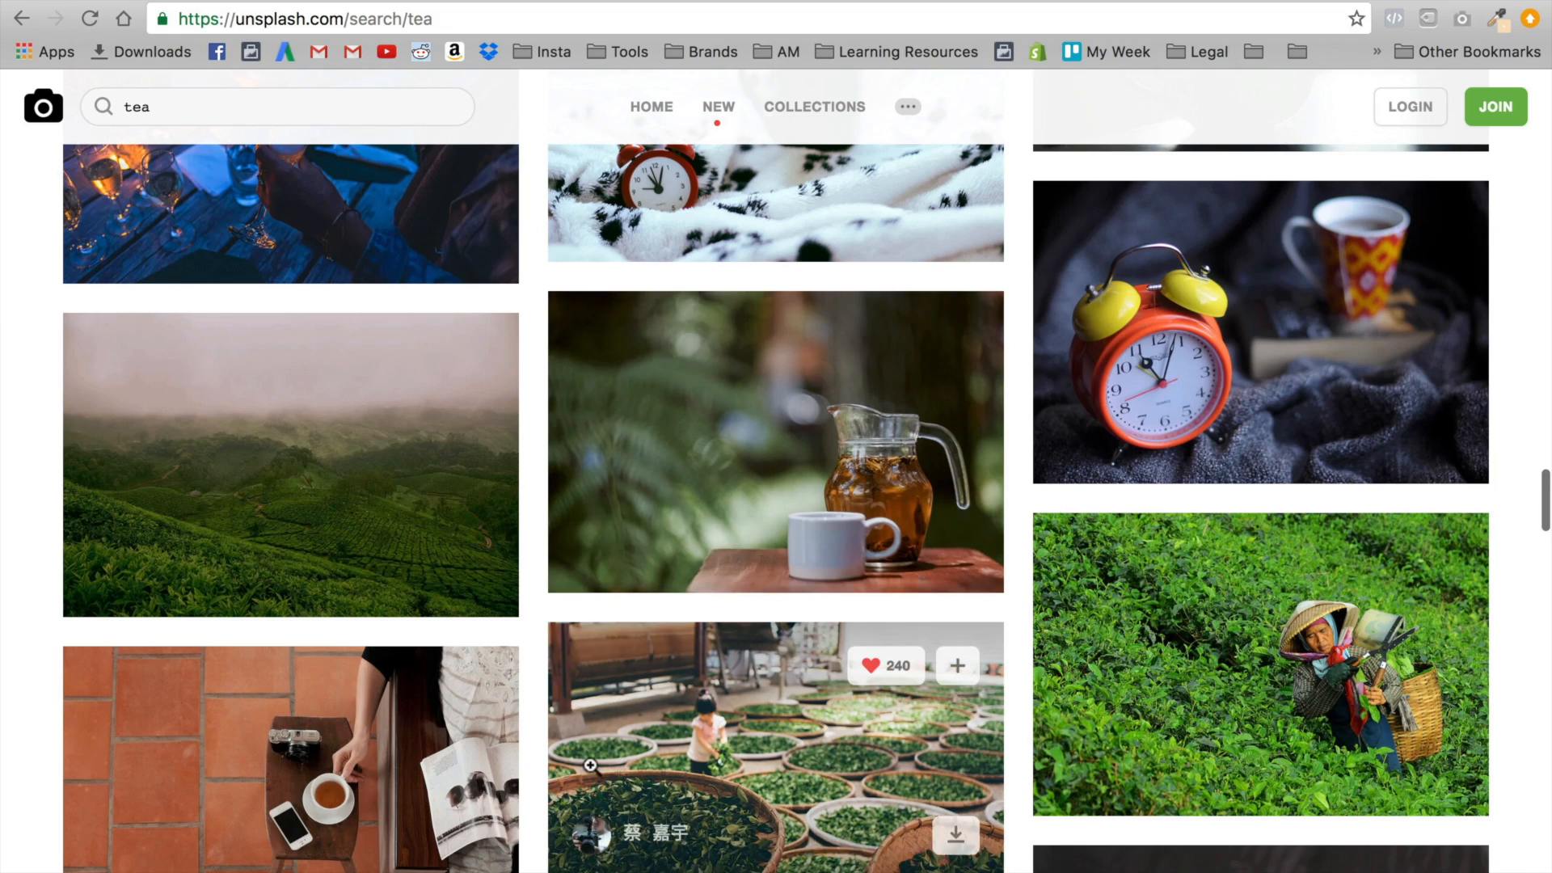
pyautogui.scroll(-5, 590, 760)
pyautogui.scroll(-14, 750, 647)
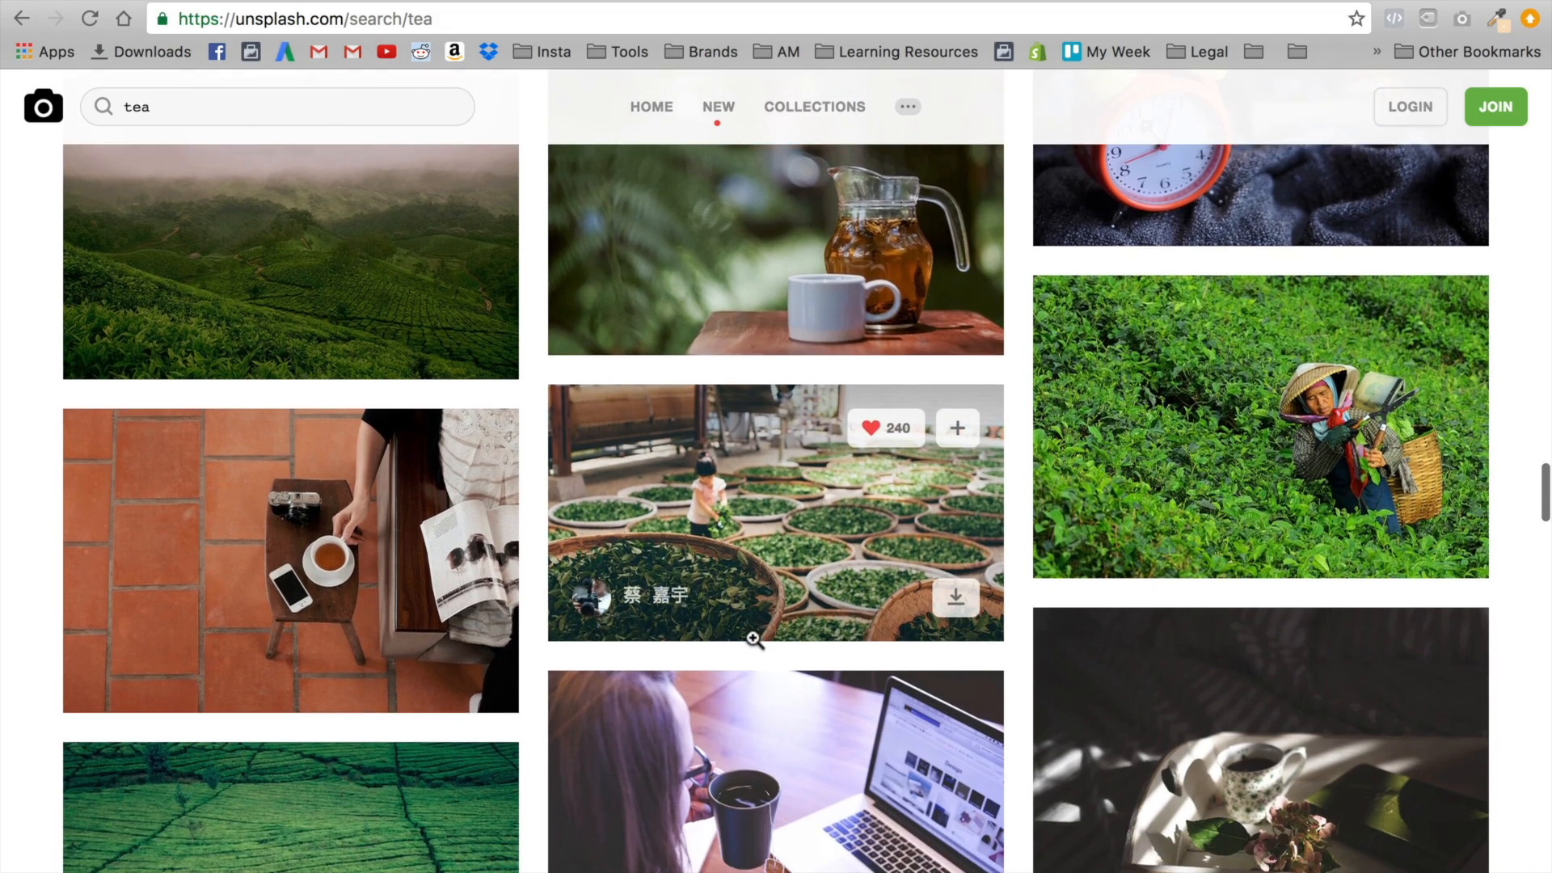
pyautogui.scroll(-7, 756, 647)
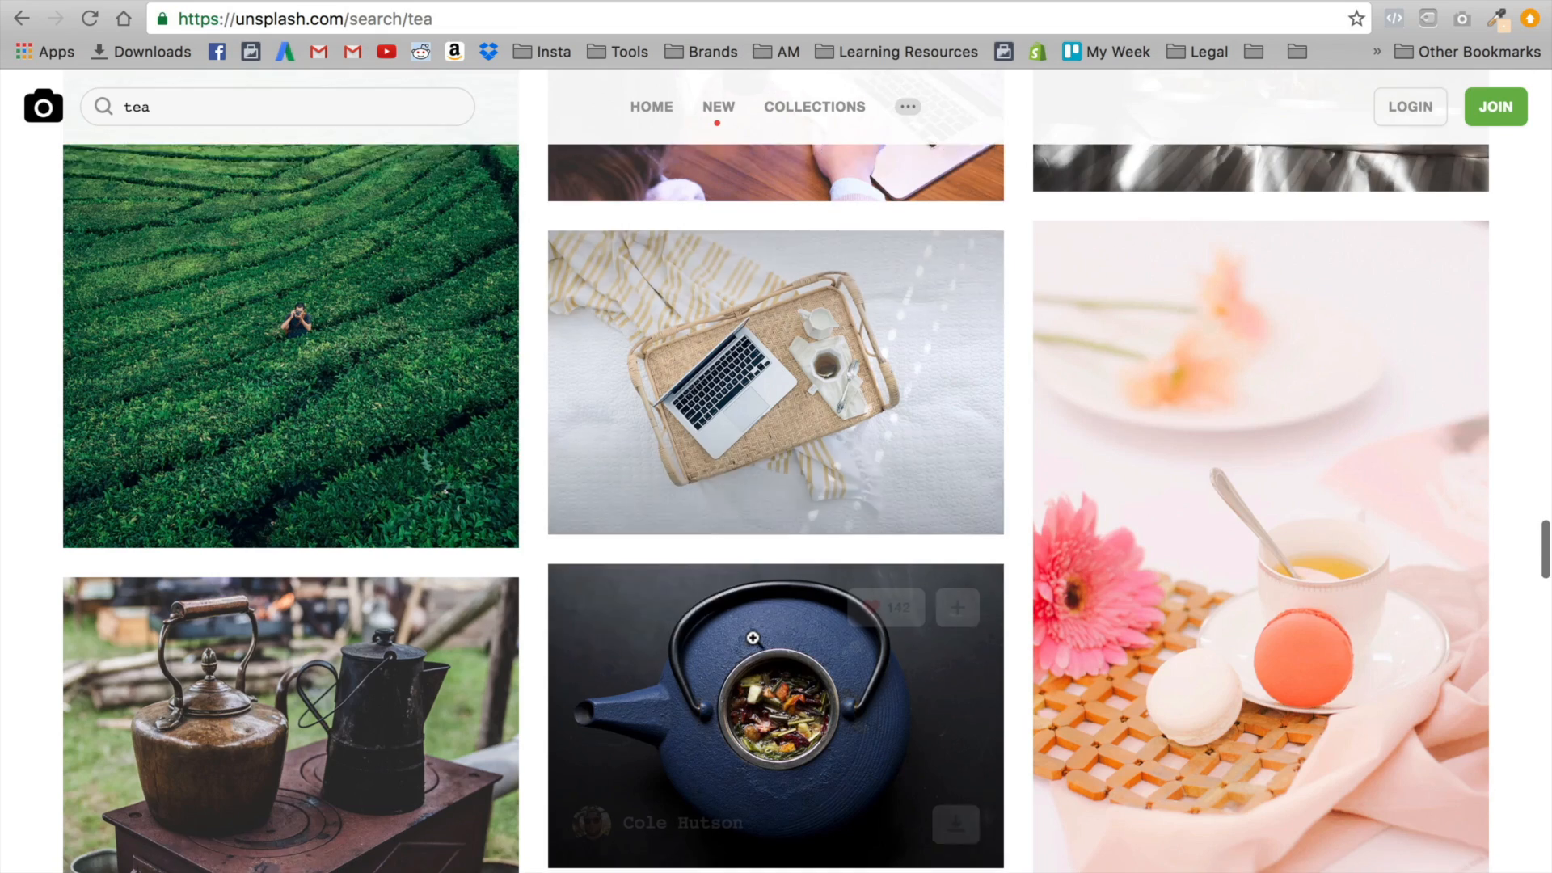
pyautogui.scroll(-9, 785, 689)
pyautogui.scroll(-11, 785, 689)
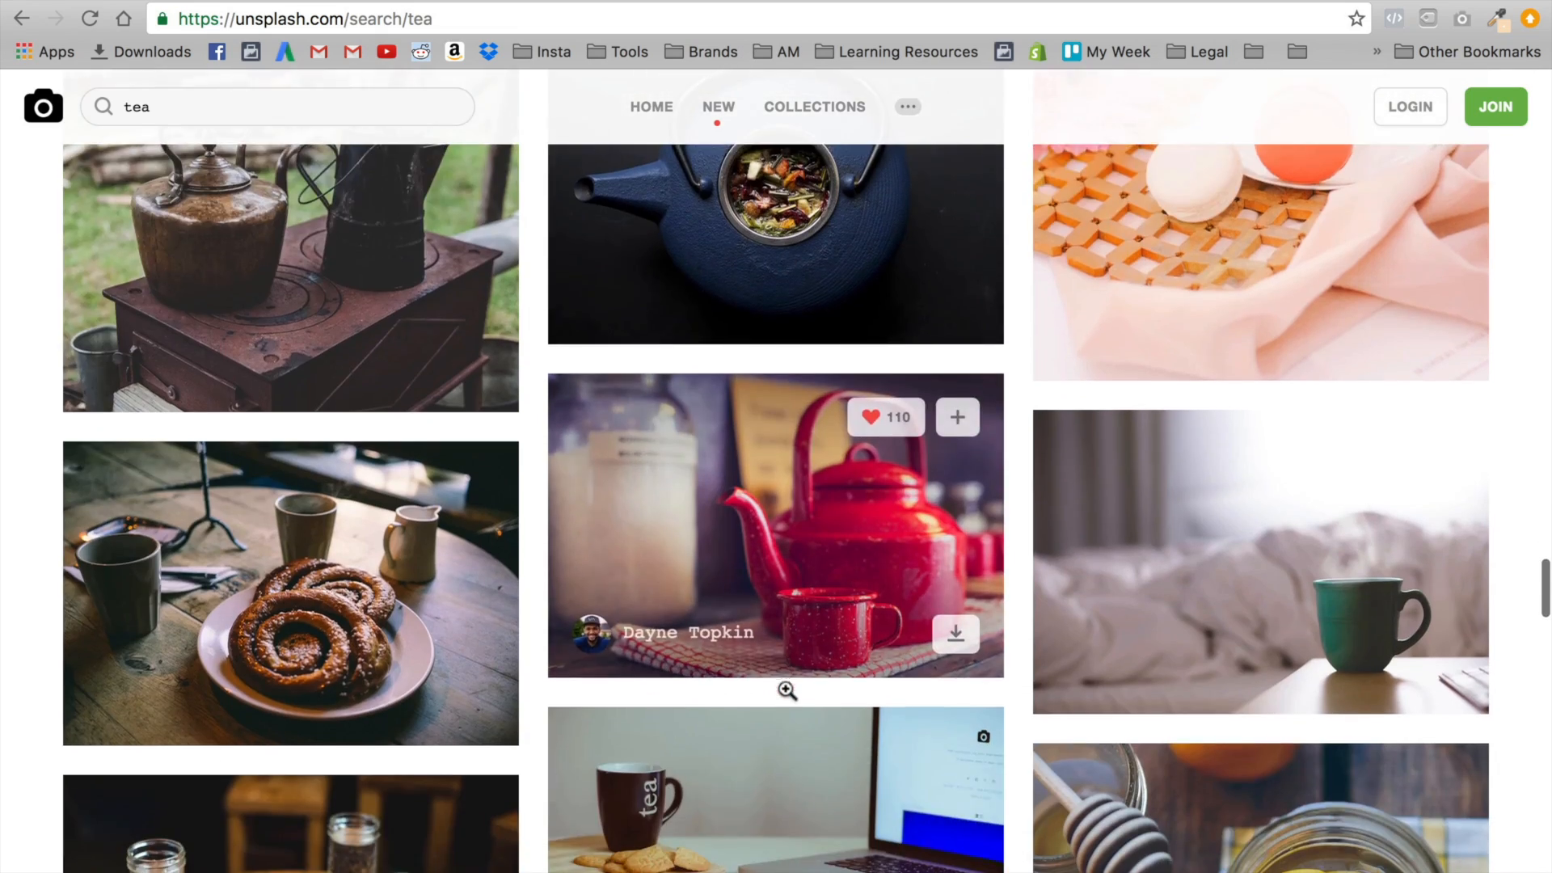
pyautogui.scroll(-12, 784, 687)
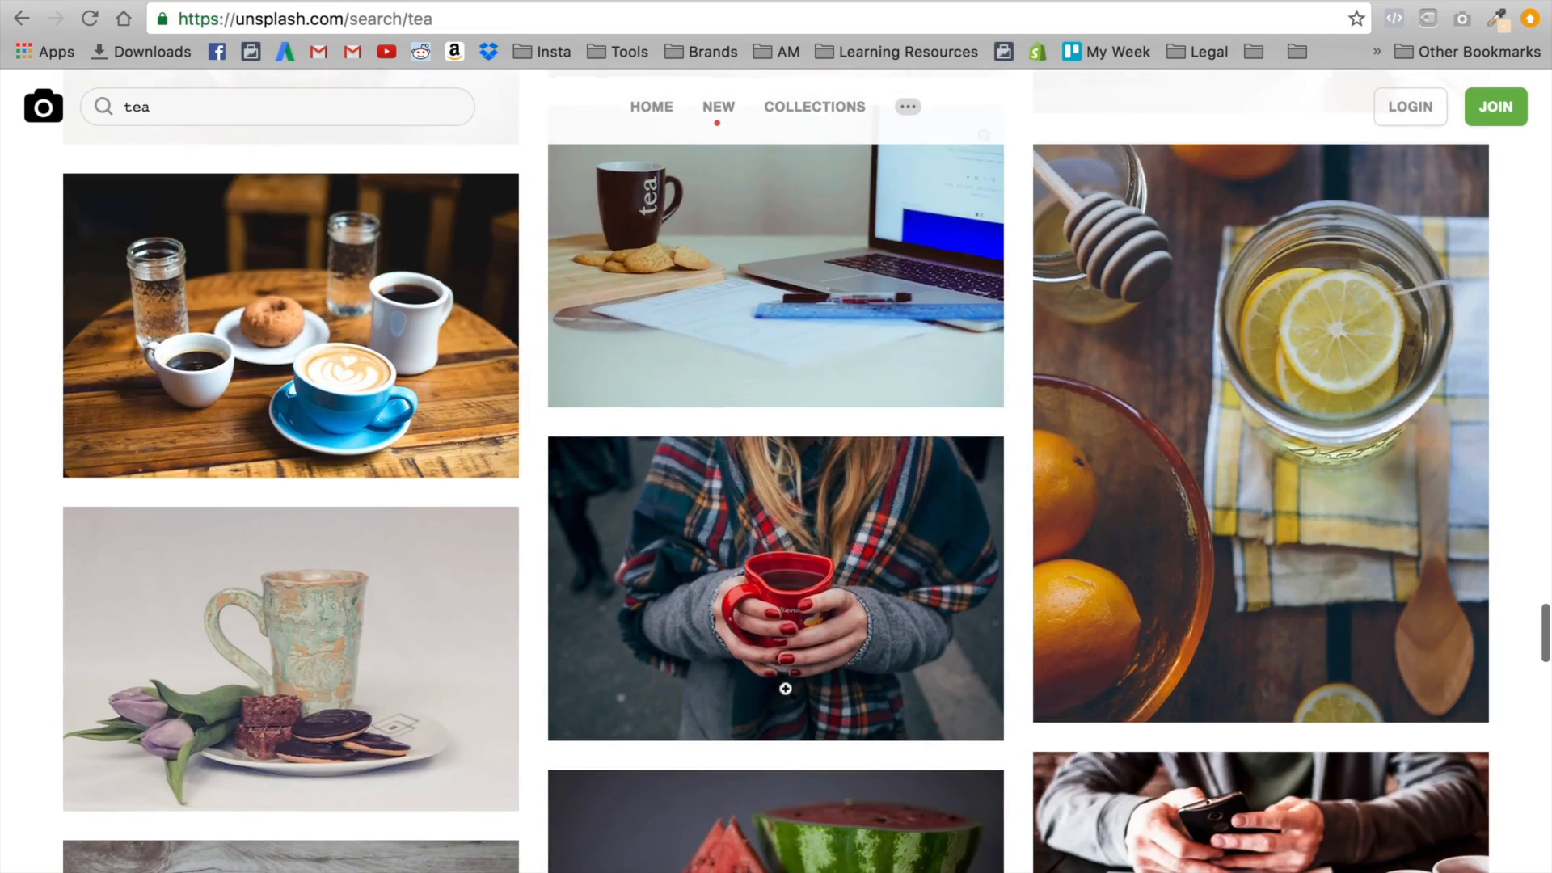
pyautogui.scroll(-5, 784, 687)
pyautogui.scroll(-12, 785, 689)
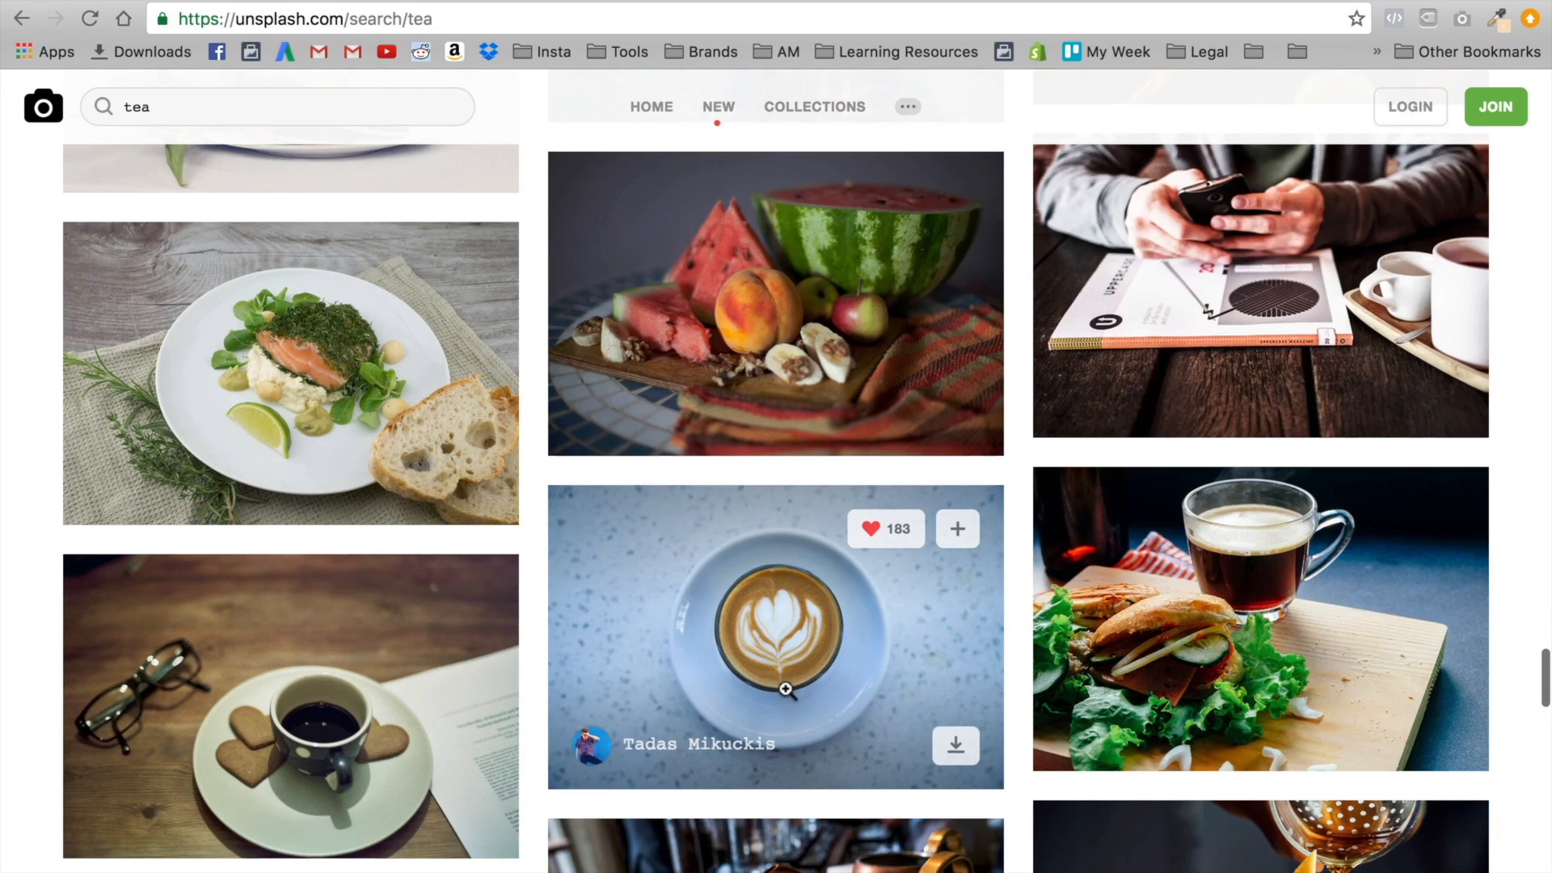
pyautogui.scroll(-2, 785, 689)
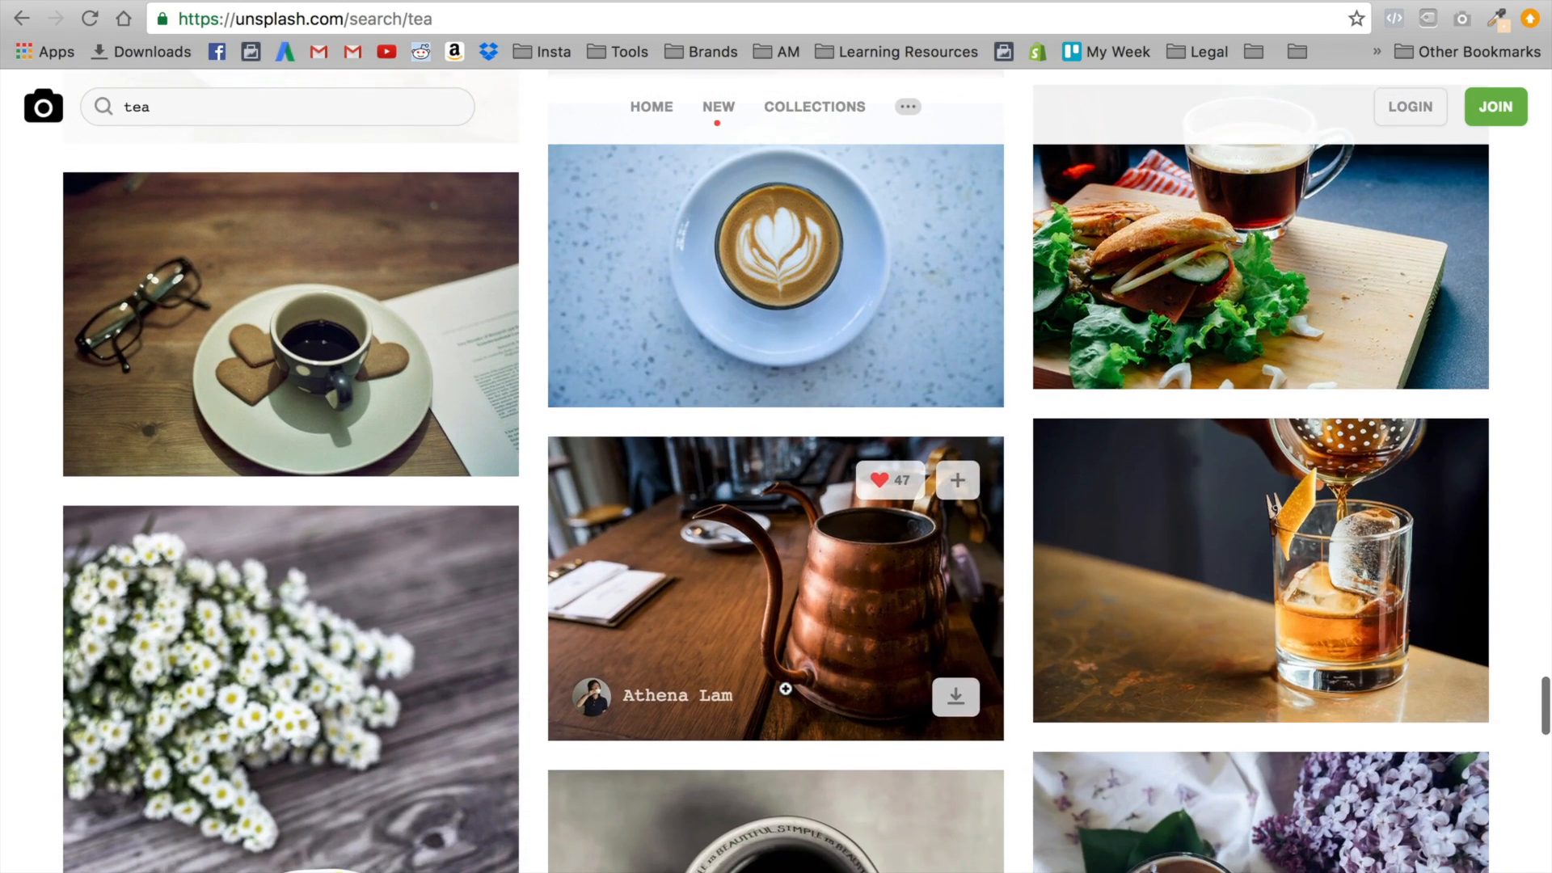
pyautogui.scroll(-8, 713, 679)
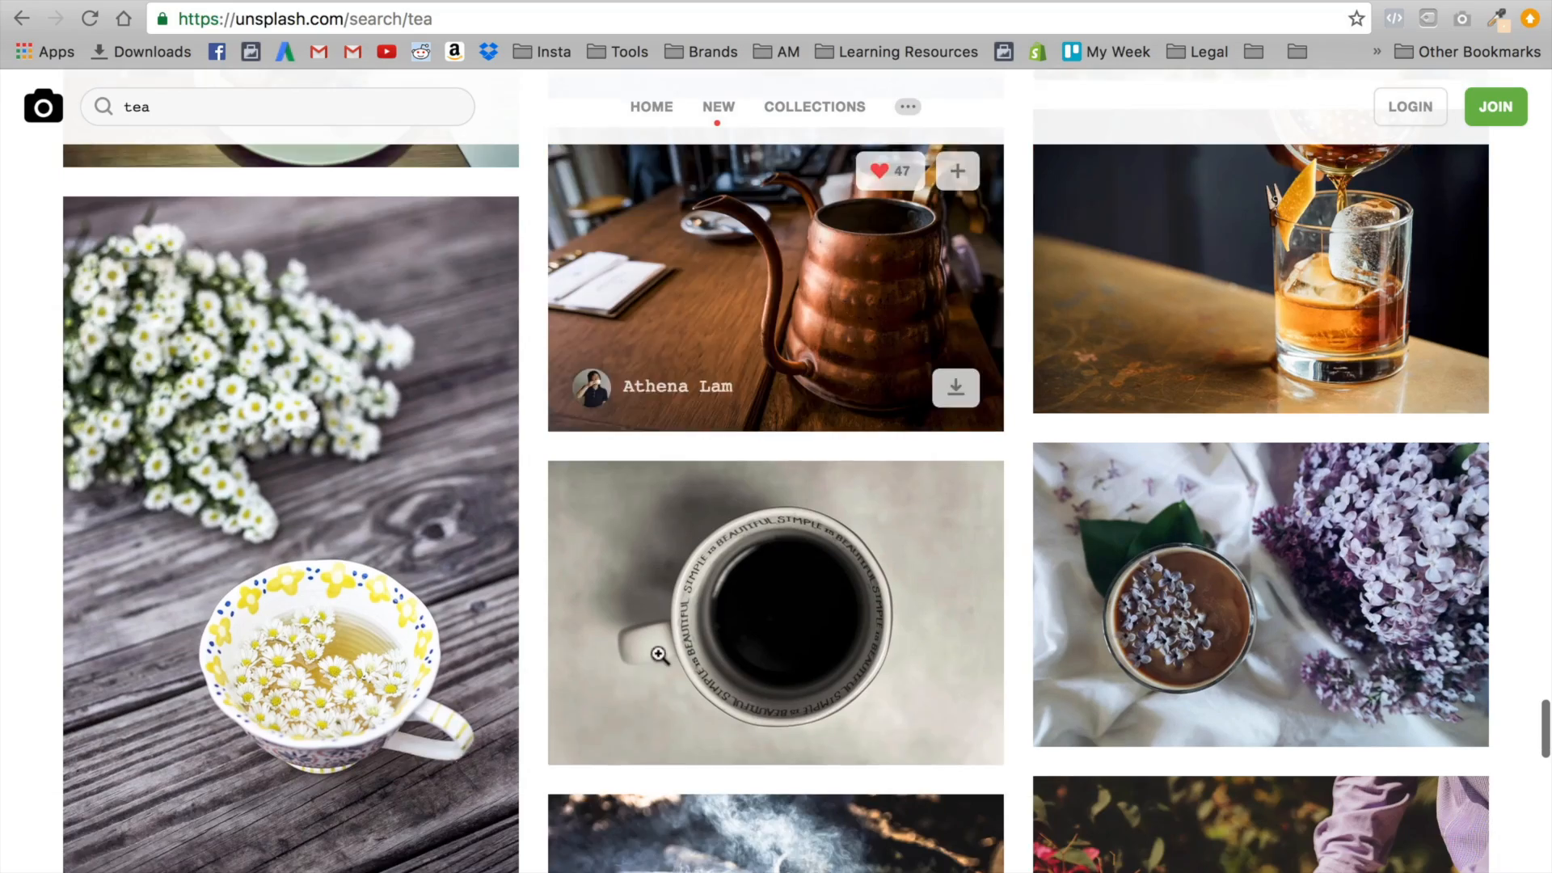
pyautogui.scroll(-10, 975, 646)
pyautogui.scroll(-11, 975, 647)
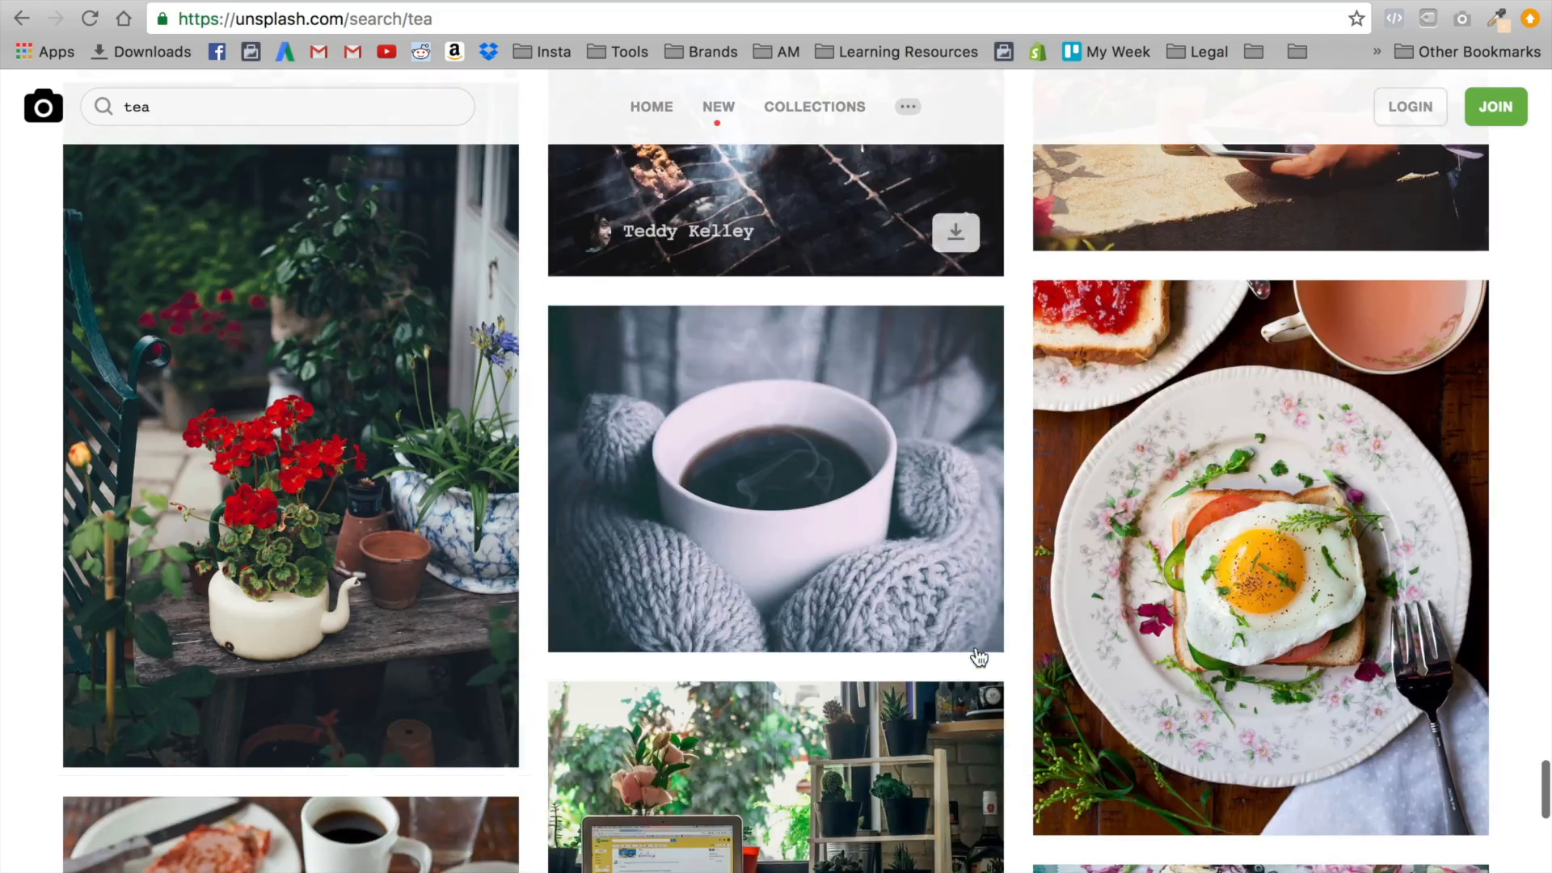
pyautogui.scroll(-1, 975, 646)
pyautogui.scroll(14, 975, 647)
pyautogui.scroll(-20, 976, 647)
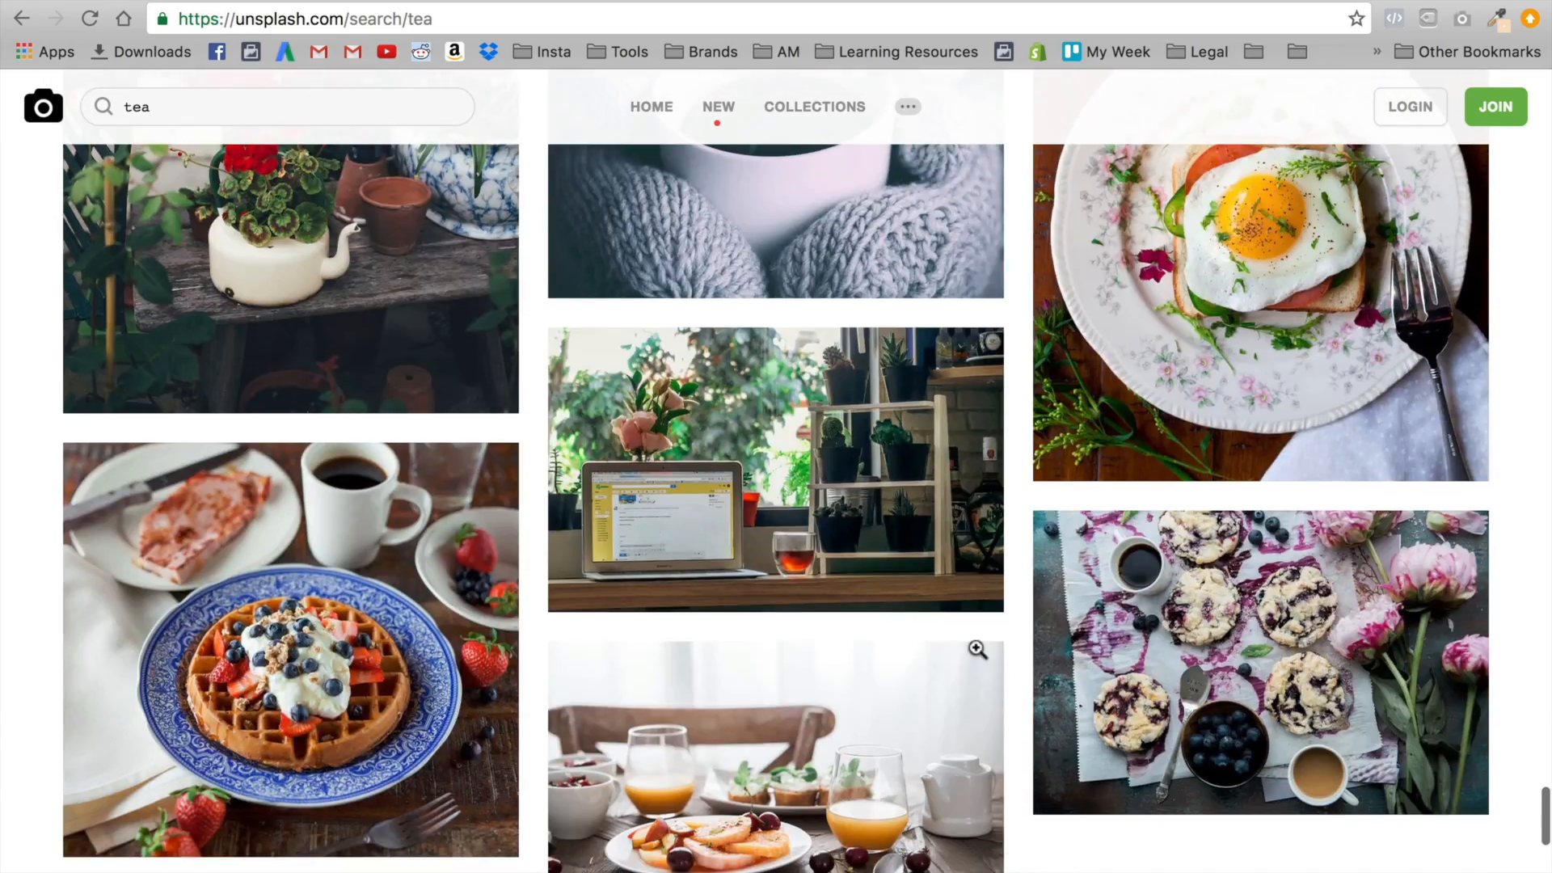
# Go back to the Unsplash photo of a white mug held in gray knitted mittens, open it and download it
pyautogui.scroll(15, 976, 648)
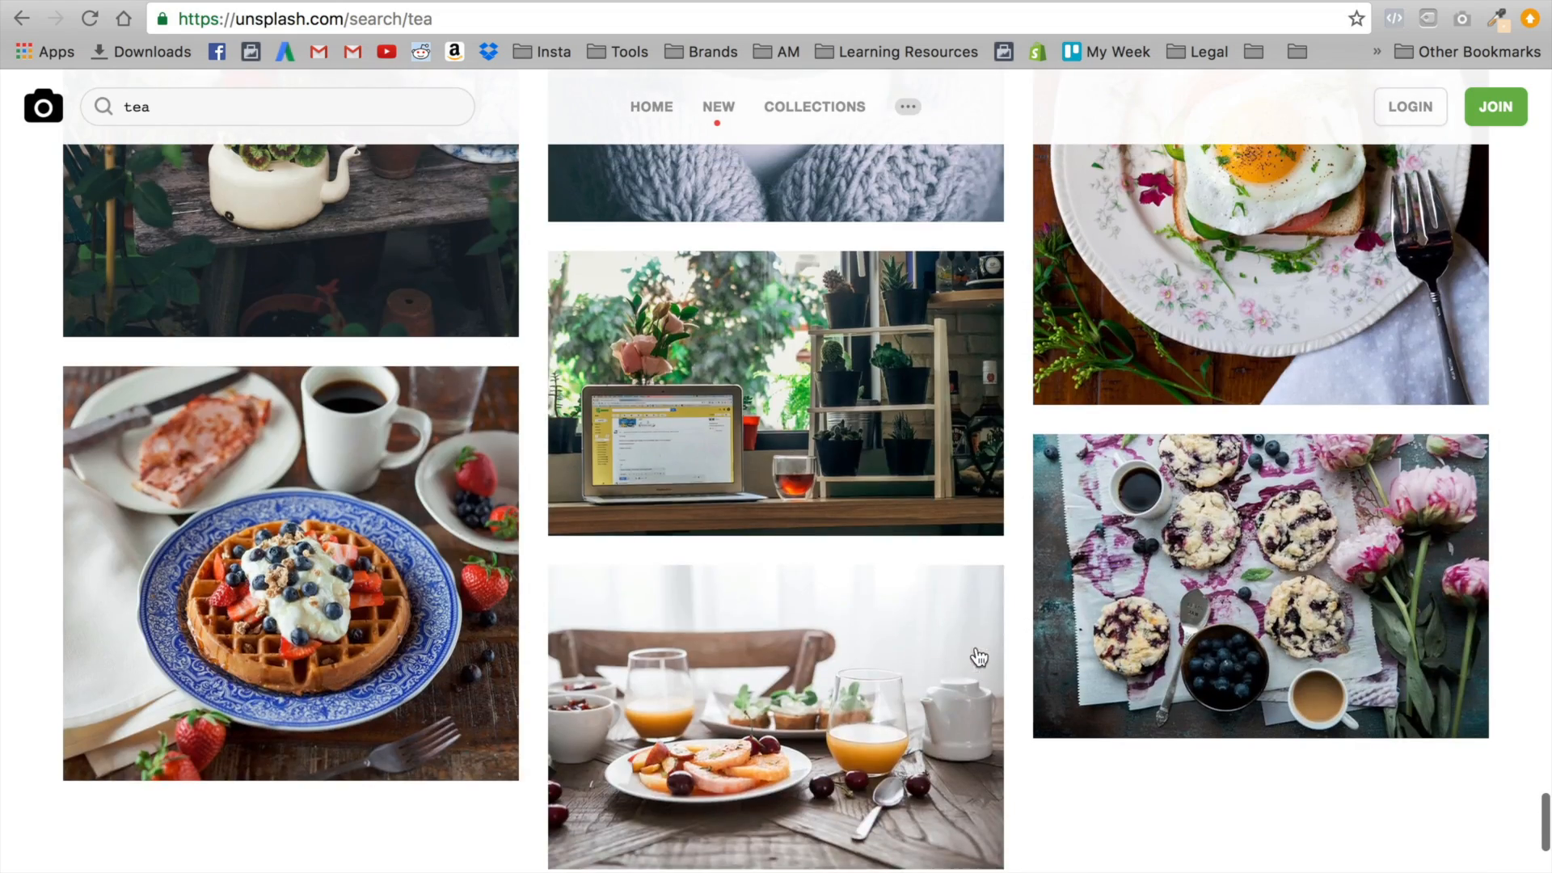
pyautogui.scroll(2, 976, 648)
pyautogui.scroll(-5, 976, 648)
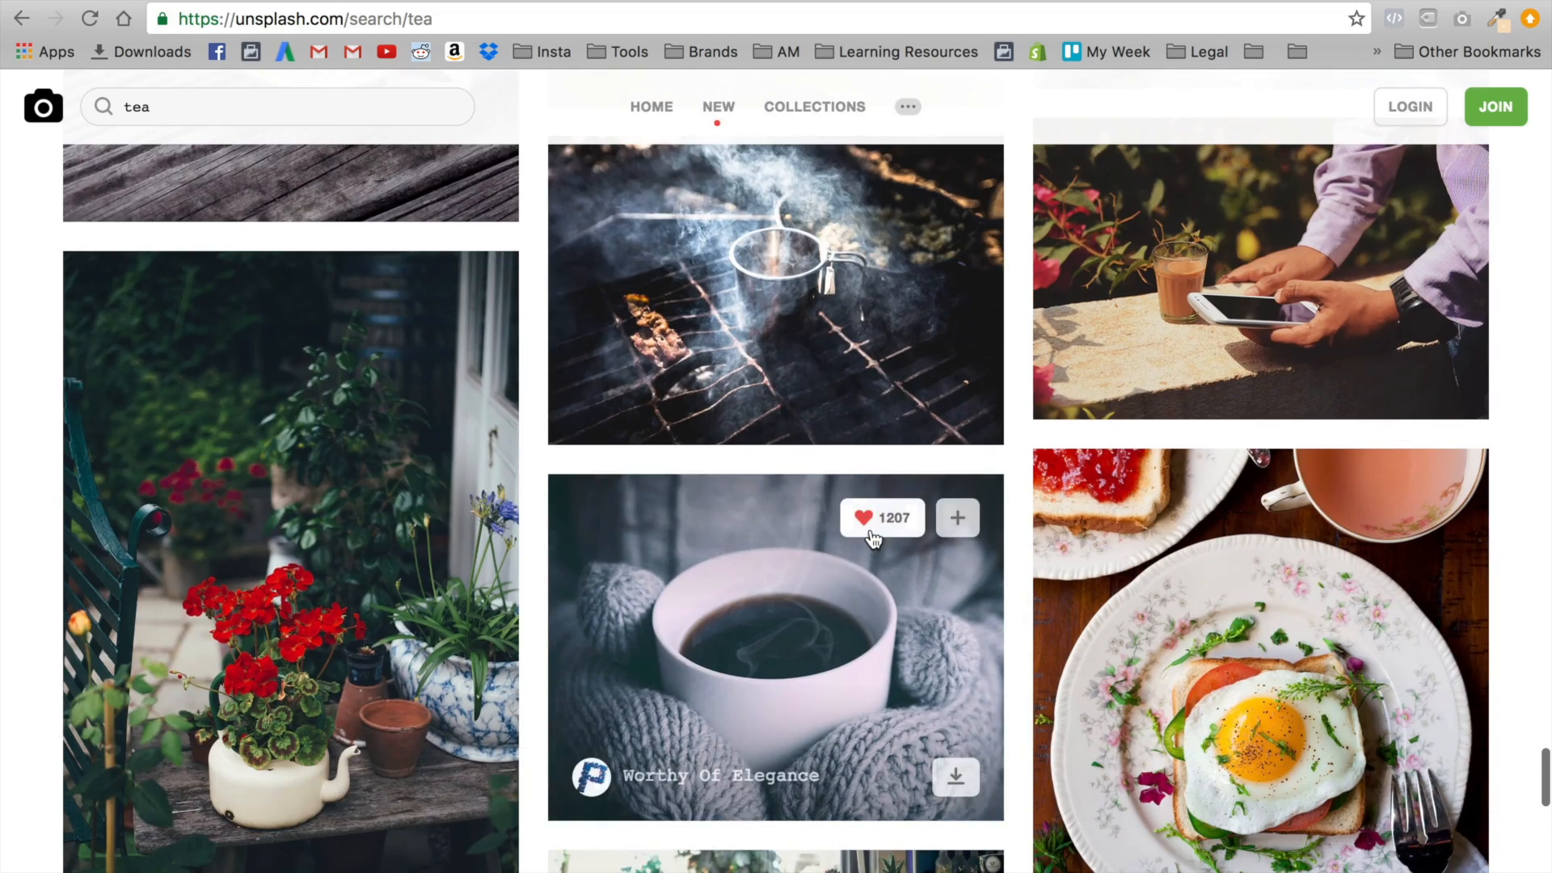
pyautogui.scroll(3, 870, 530)
pyautogui.scroll(-2, 869, 529)
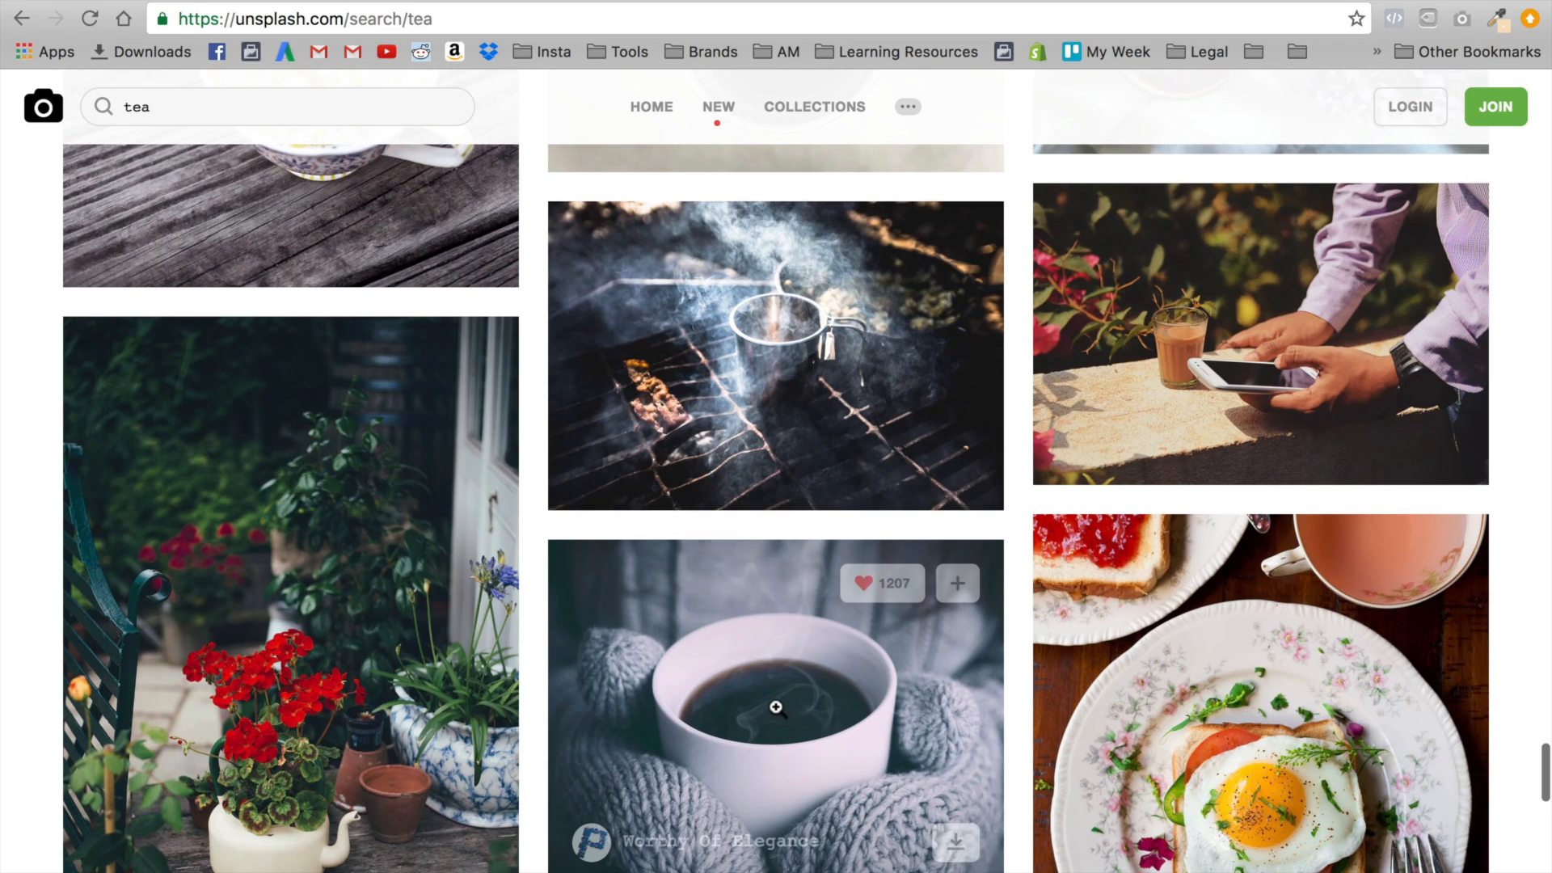
pyautogui.click(776, 707)
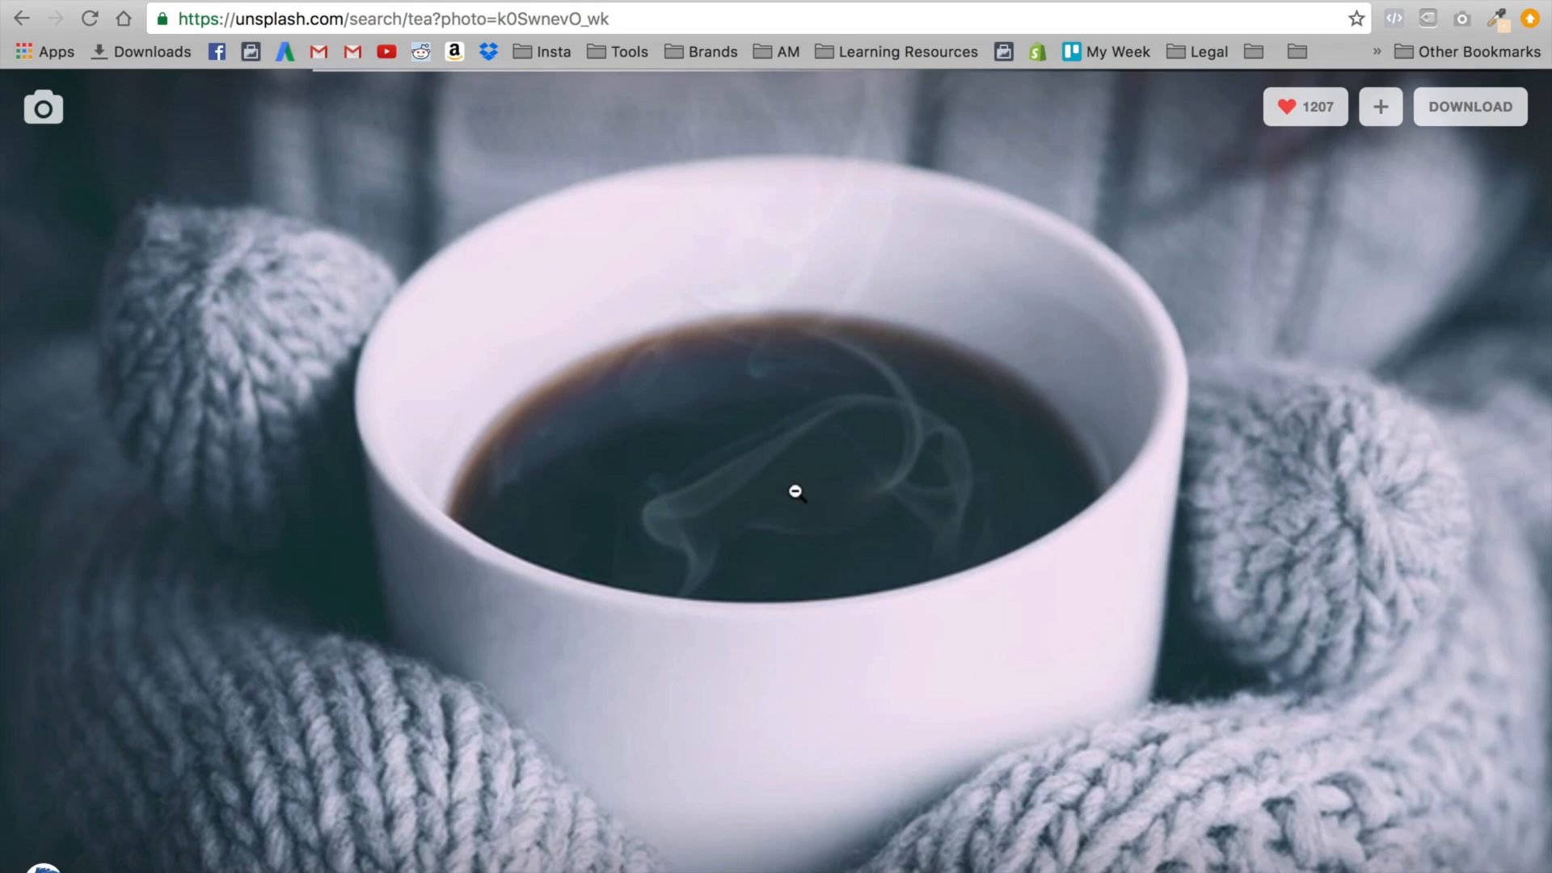
pyautogui.click(1468, 113)
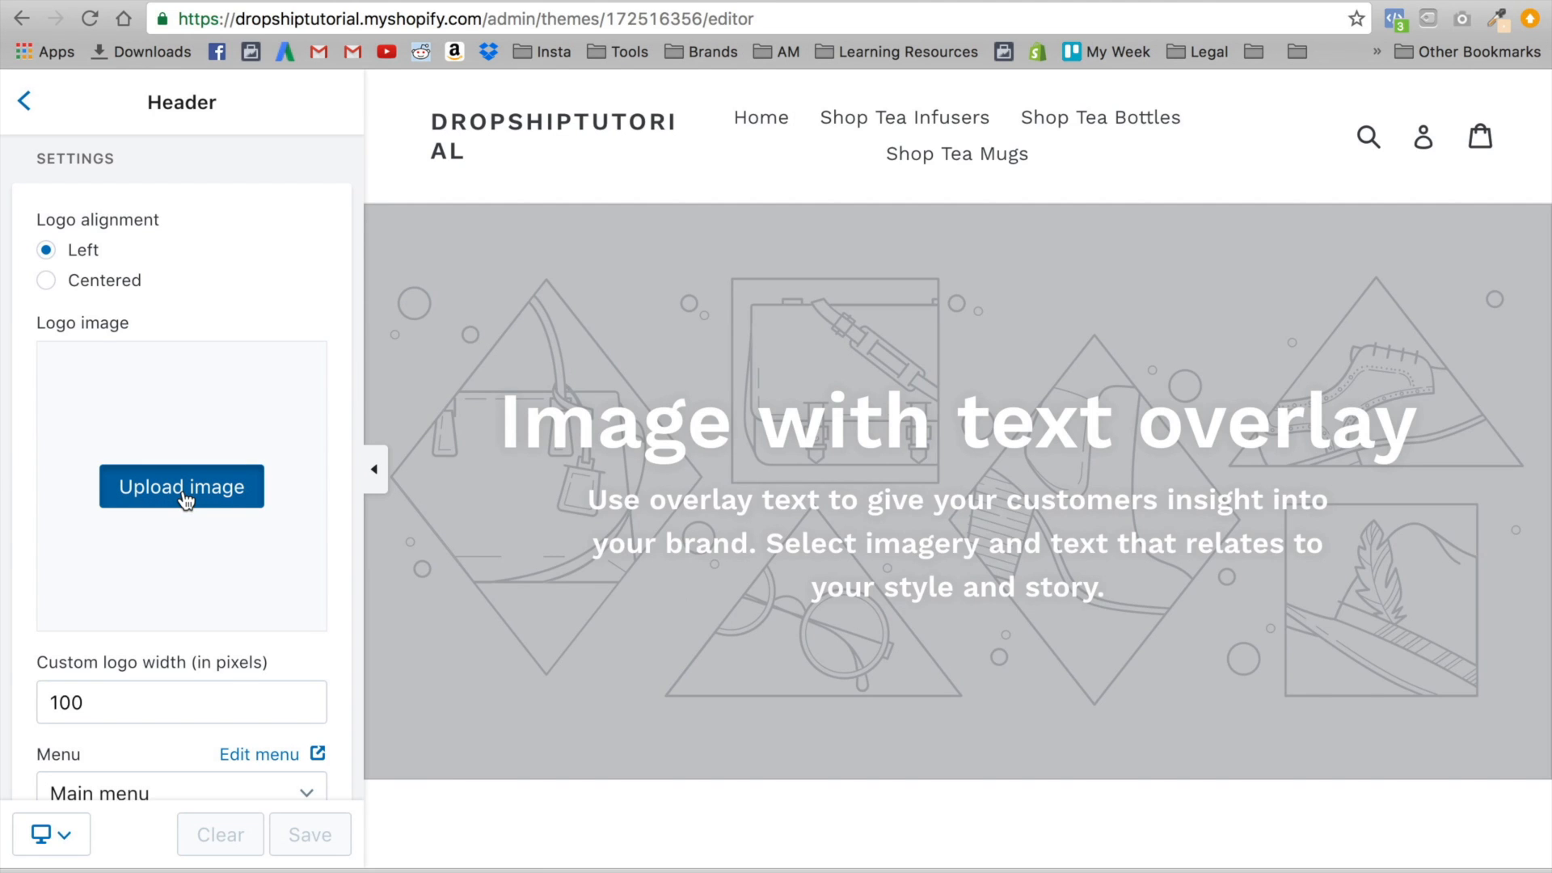
# Try to upload k0swnevo_wk-worthy-of-elegance.jpg from the Downloads folder as the Header section's logo image
pyautogui.click(185, 502)
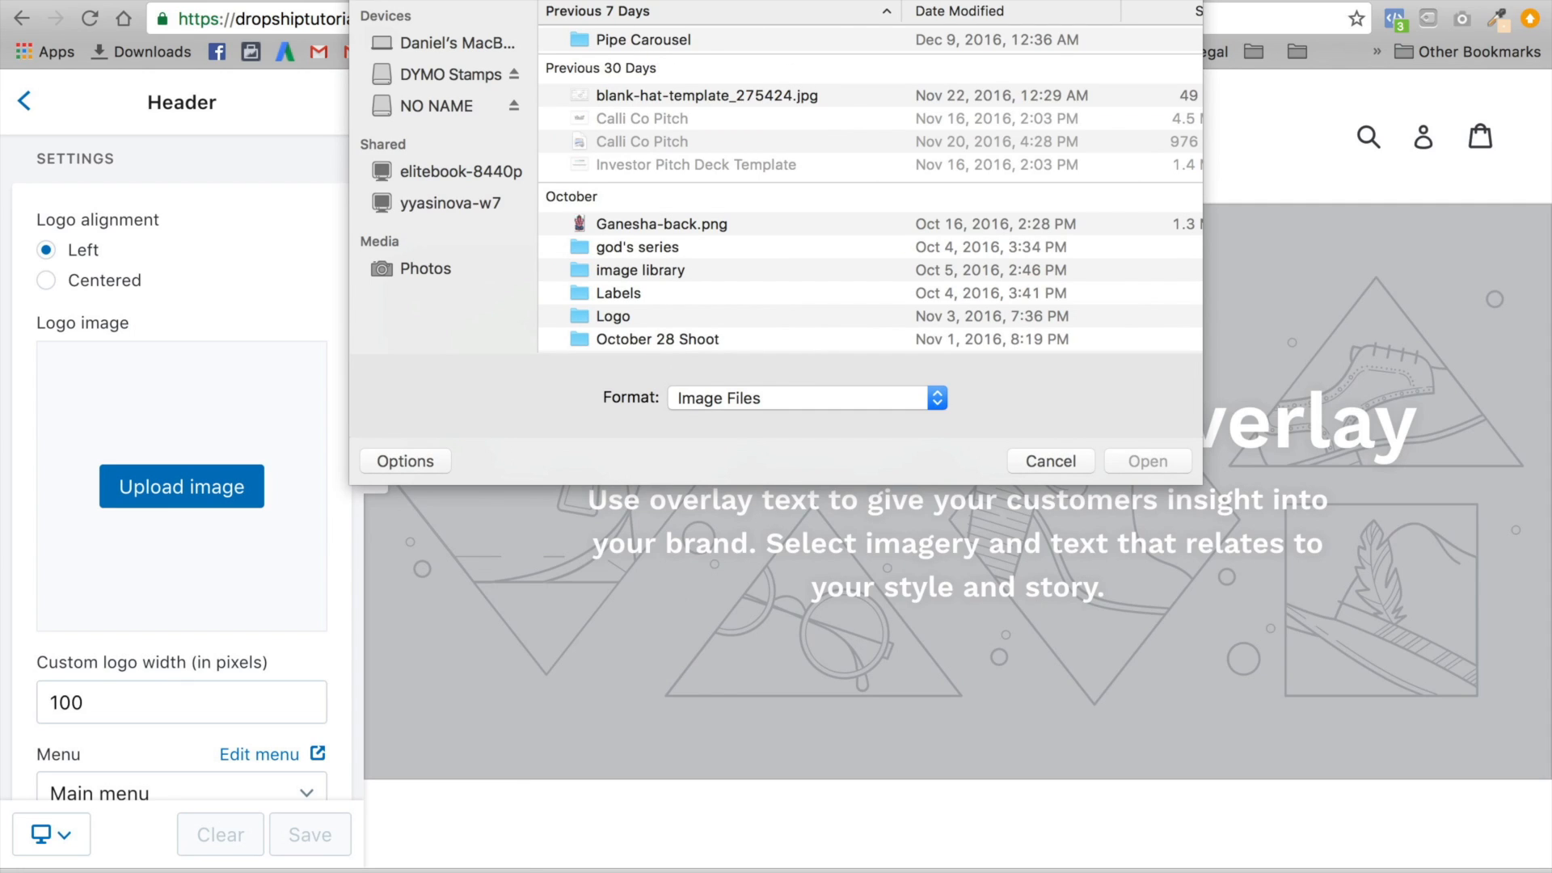
pyautogui.click(748, 2)
pyautogui.click(749, 184)
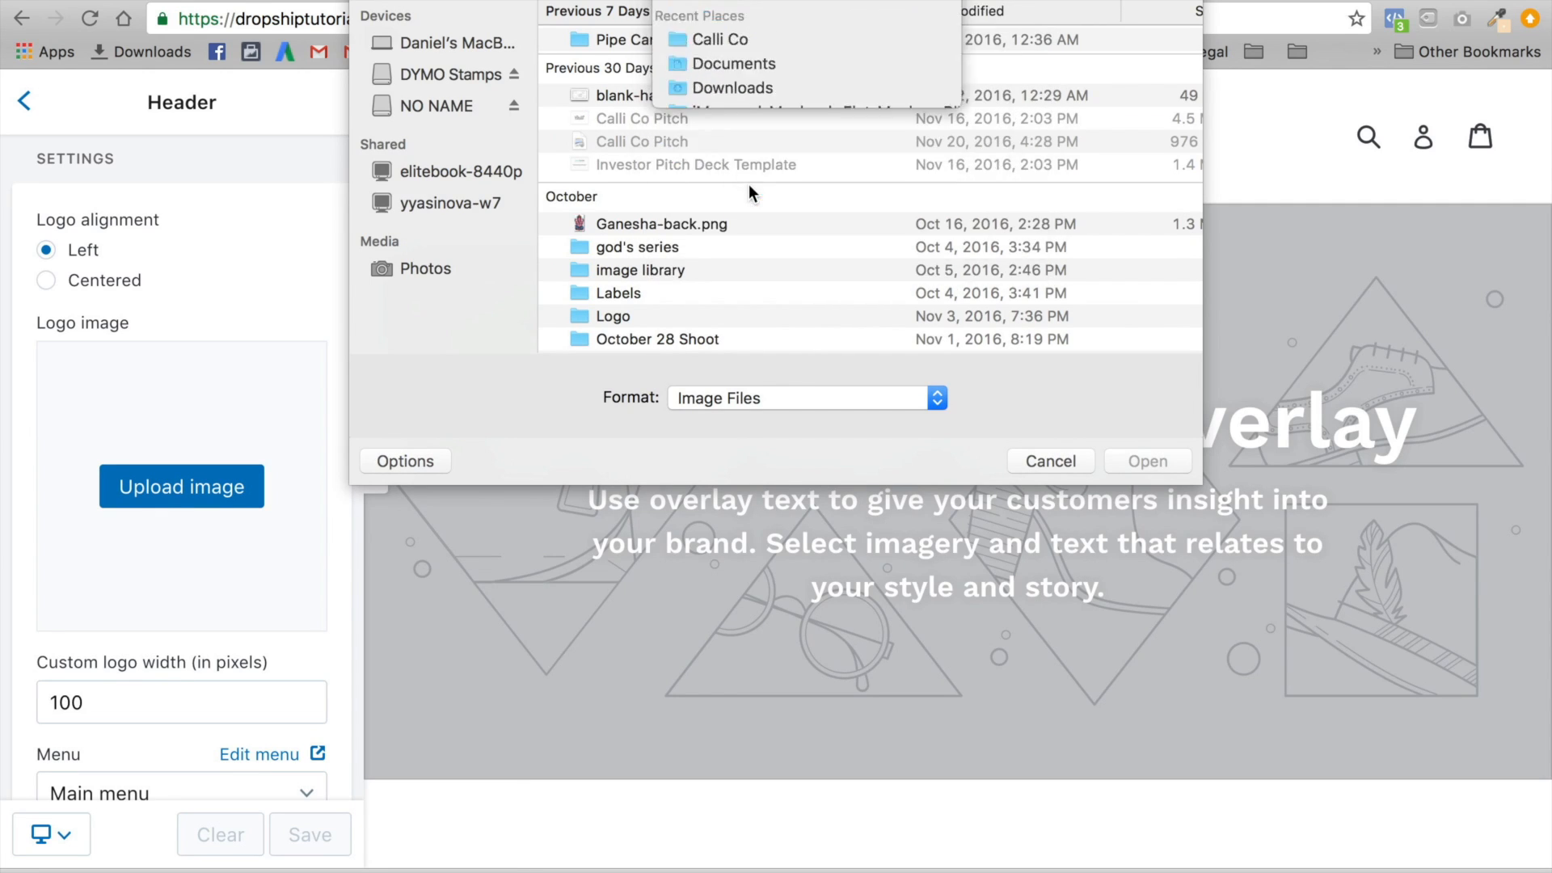
pyautogui.click(748, 4)
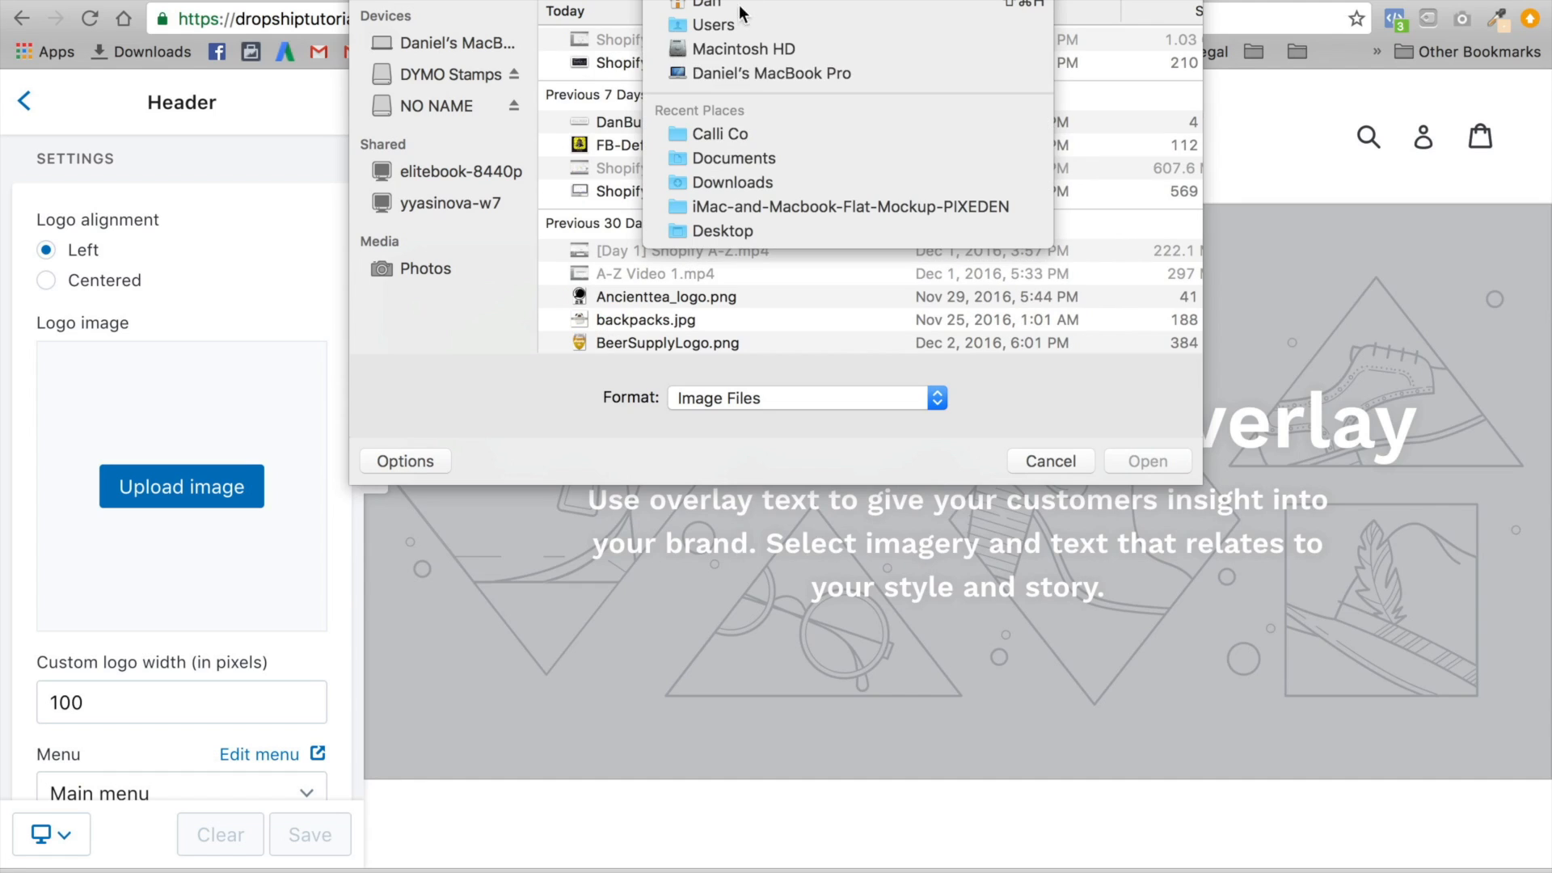
pyautogui.click(735, 181)
pyautogui.scroll(-5, 679, 121)
pyautogui.scroll(1, 685, 166)
pyautogui.scroll(-15, 686, 167)
pyautogui.scroll(-10, 686, 143)
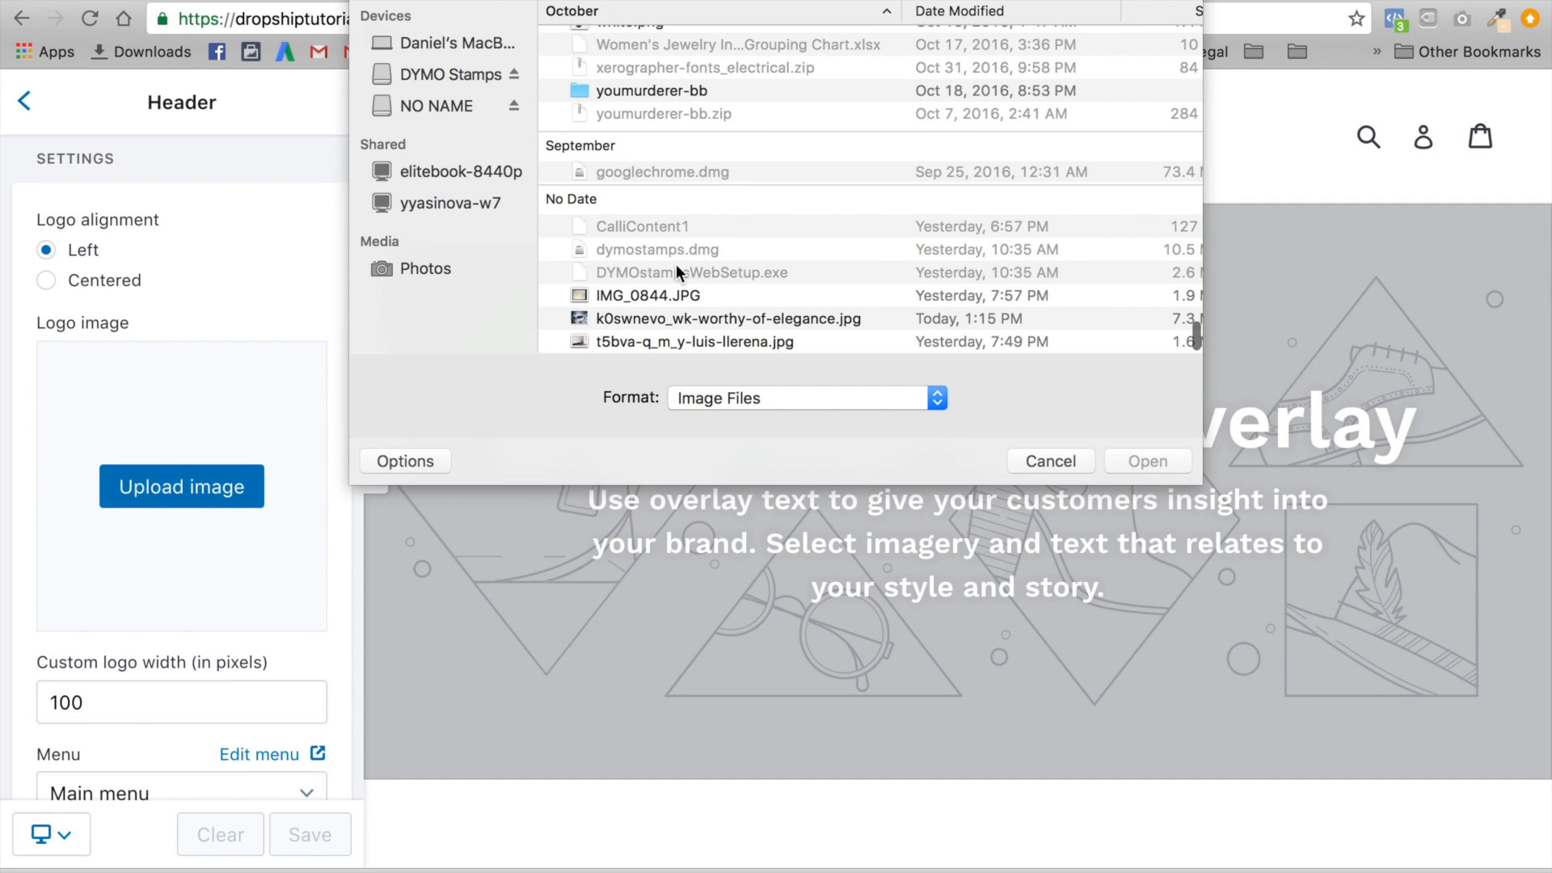
pyautogui.click(671, 295)
pyautogui.click(670, 319)
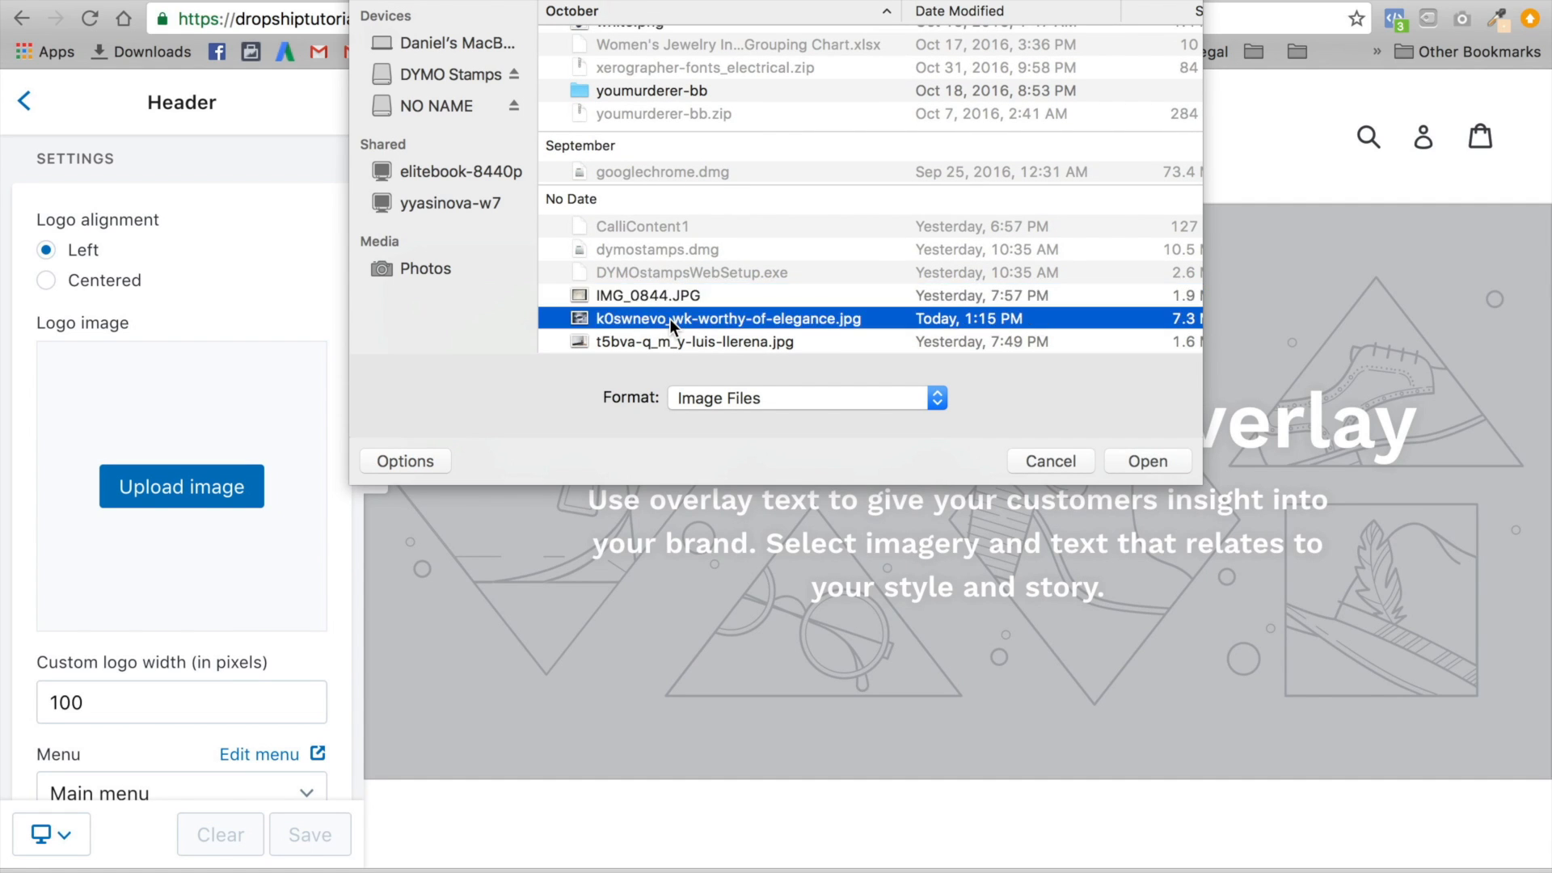
pyautogui.doubleClick(669, 318)
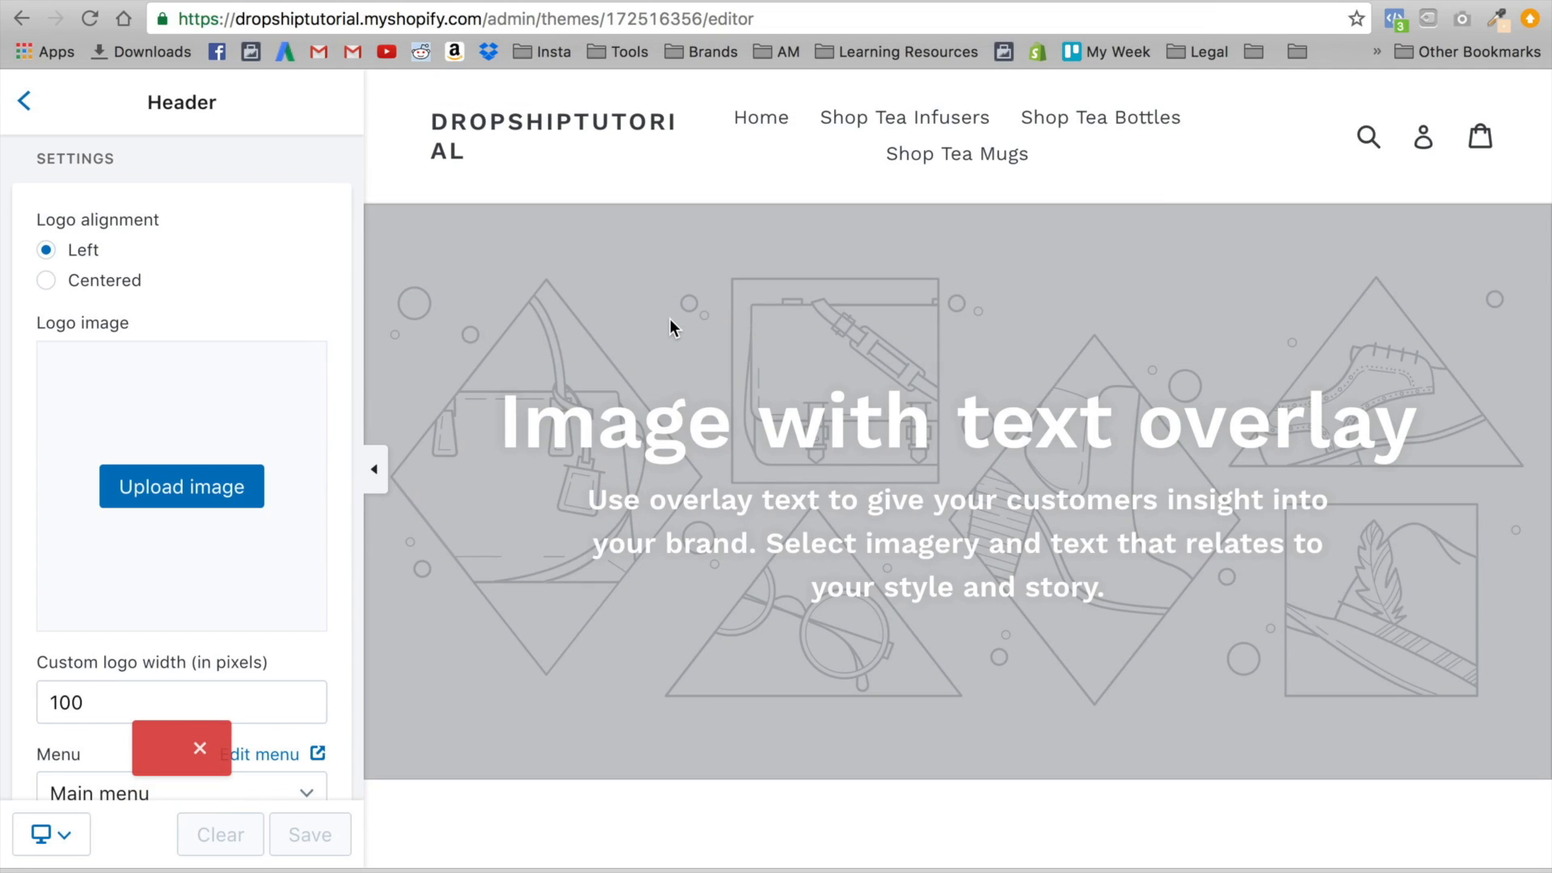
pyautogui.scroll(-3, 274, 488)
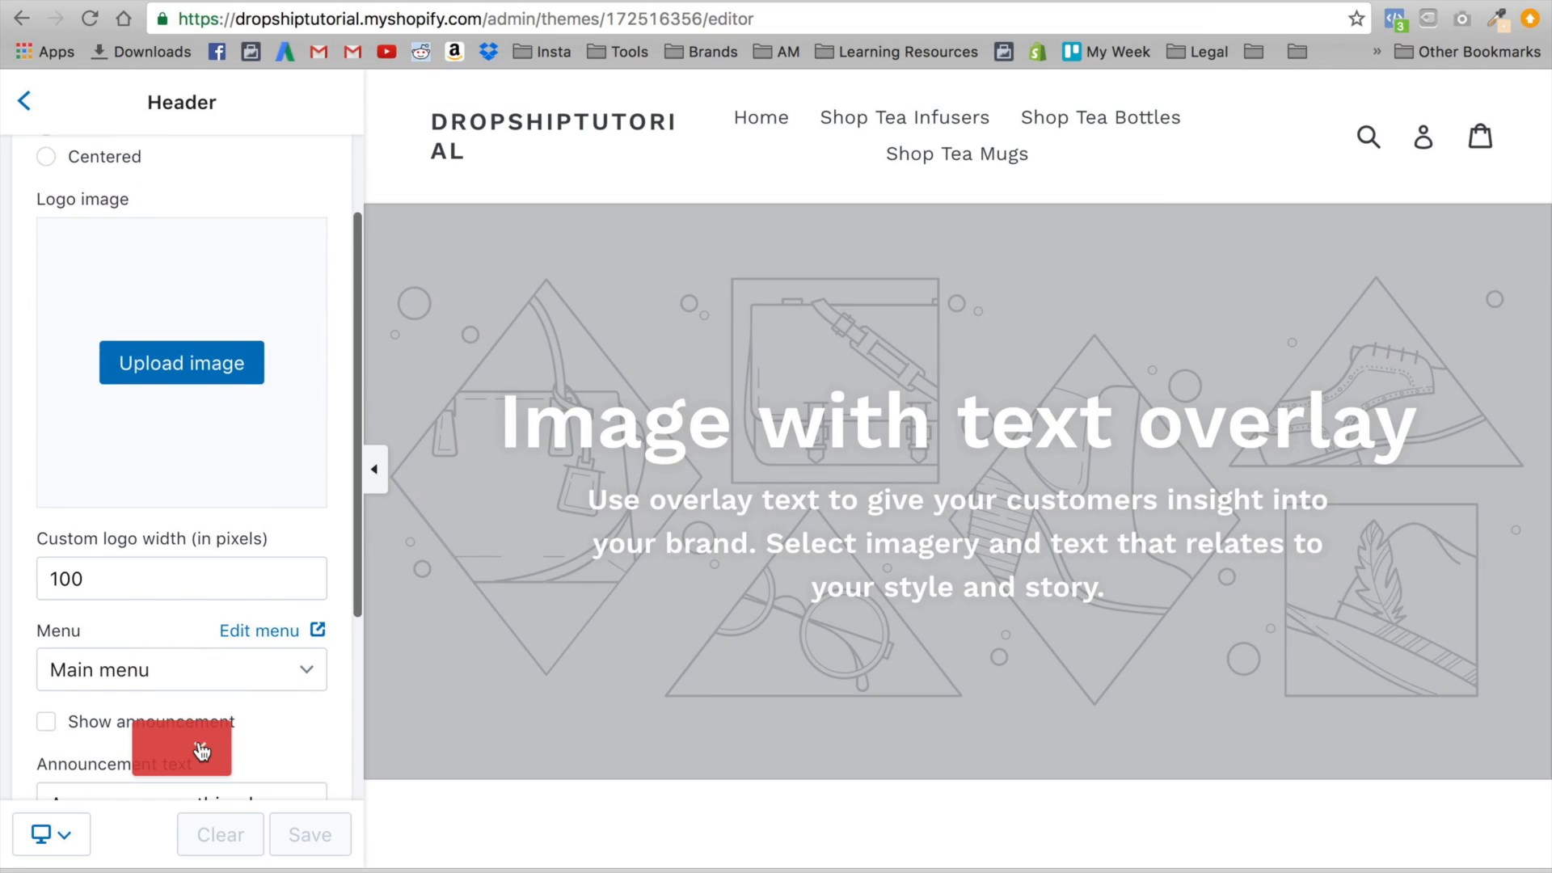
# Retry the logo image upload with k0swnevo_wk-worthy-of-elegance.jpg and reload the theme editor page
pyautogui.click(194, 385)
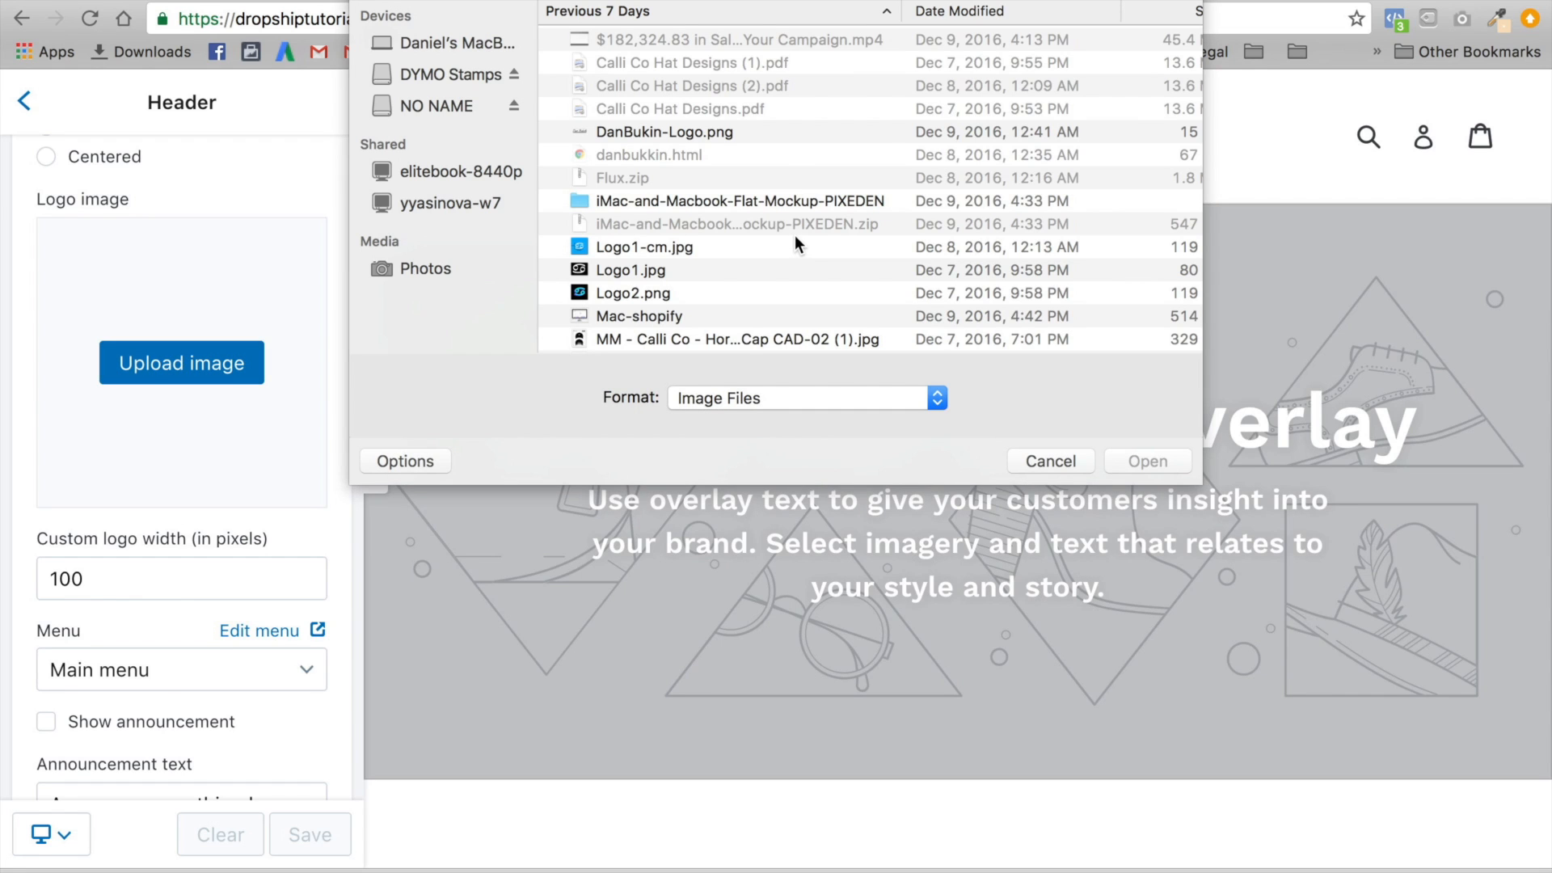
pyautogui.scroll(-15, 796, 241)
pyautogui.scroll(-20, 794, 204)
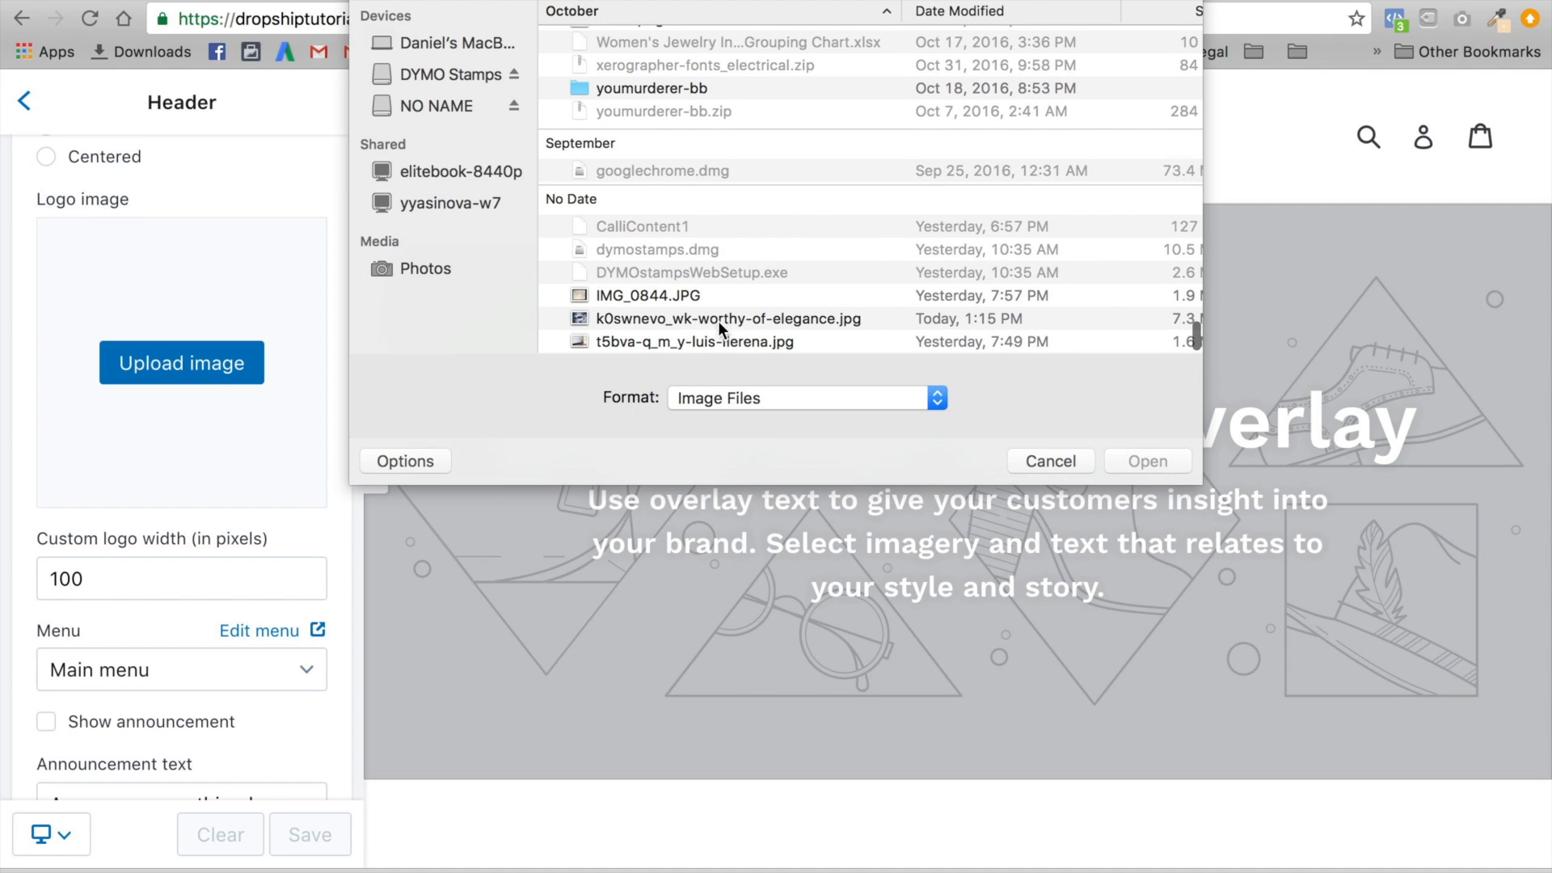
pyautogui.doubleClick(677, 317)
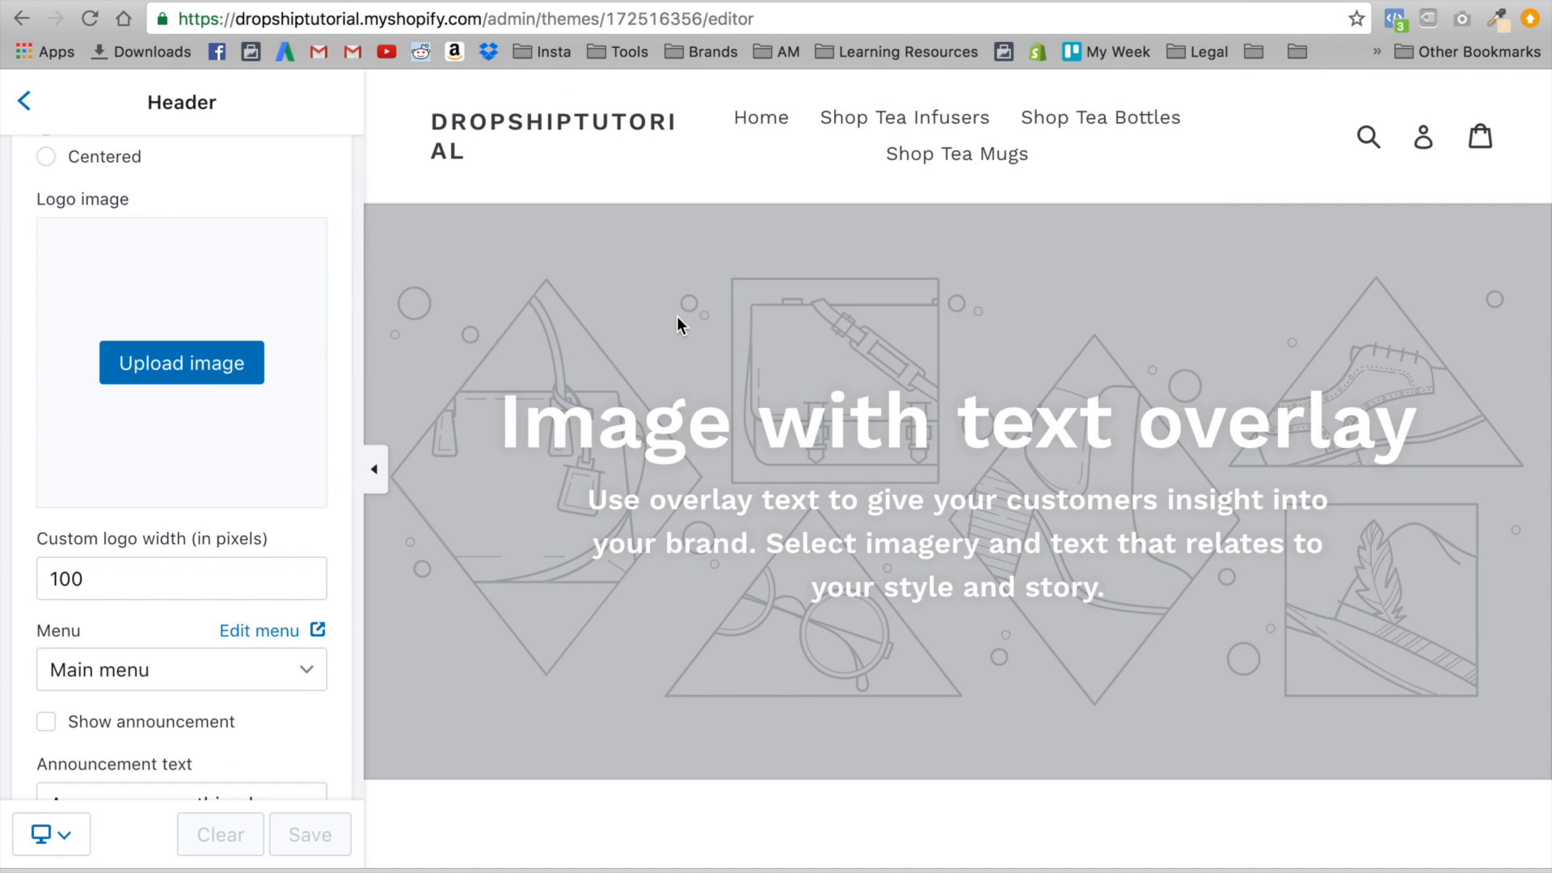
pyautogui.scroll(-4, 175, 773)
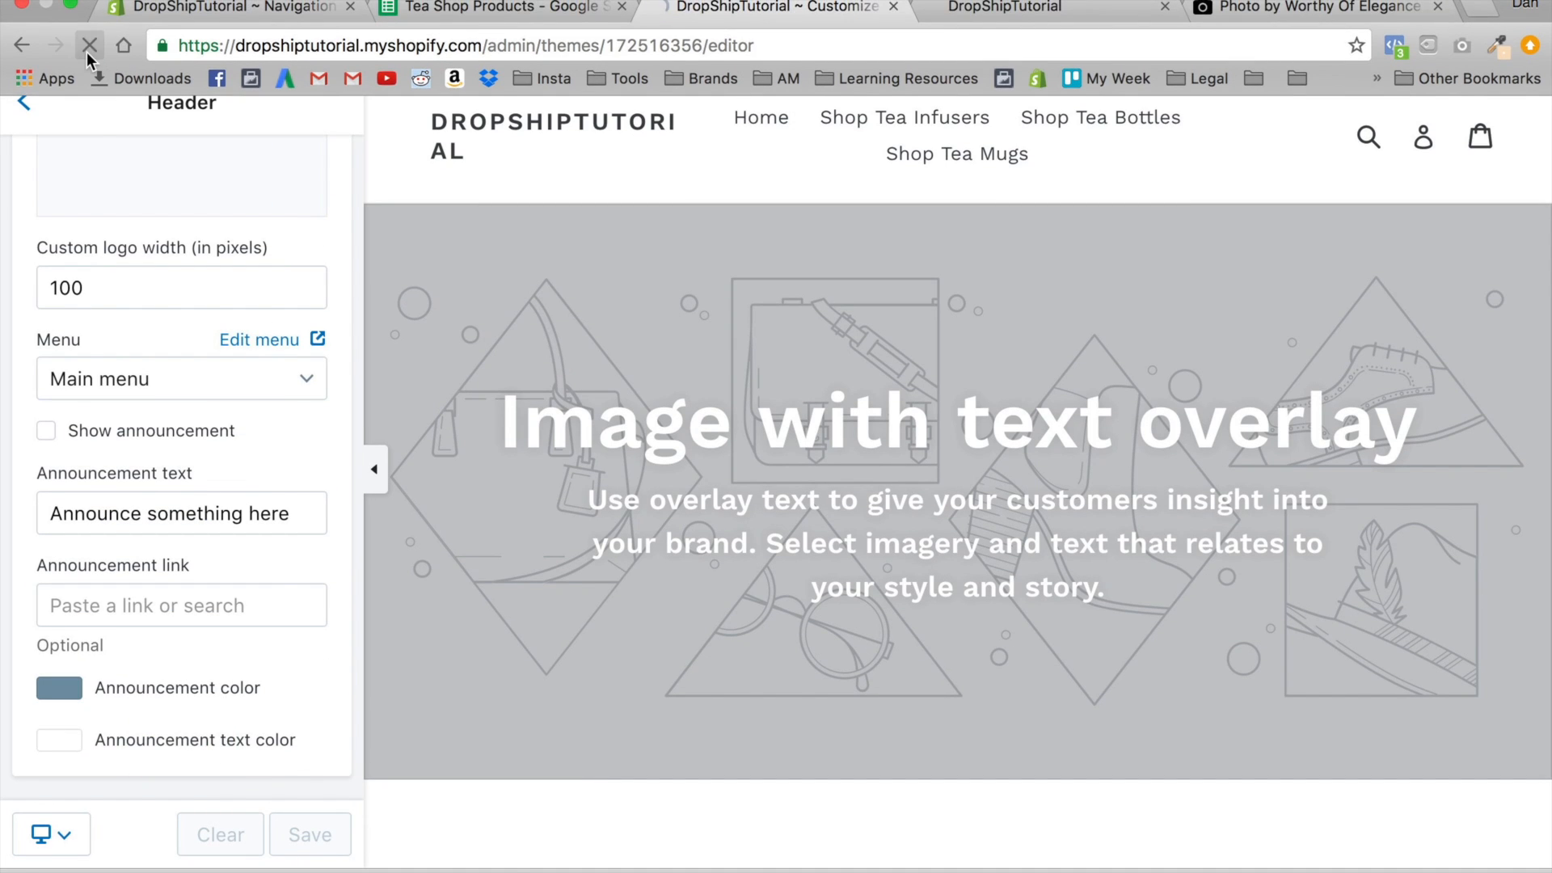
pyautogui.click(86, 52)
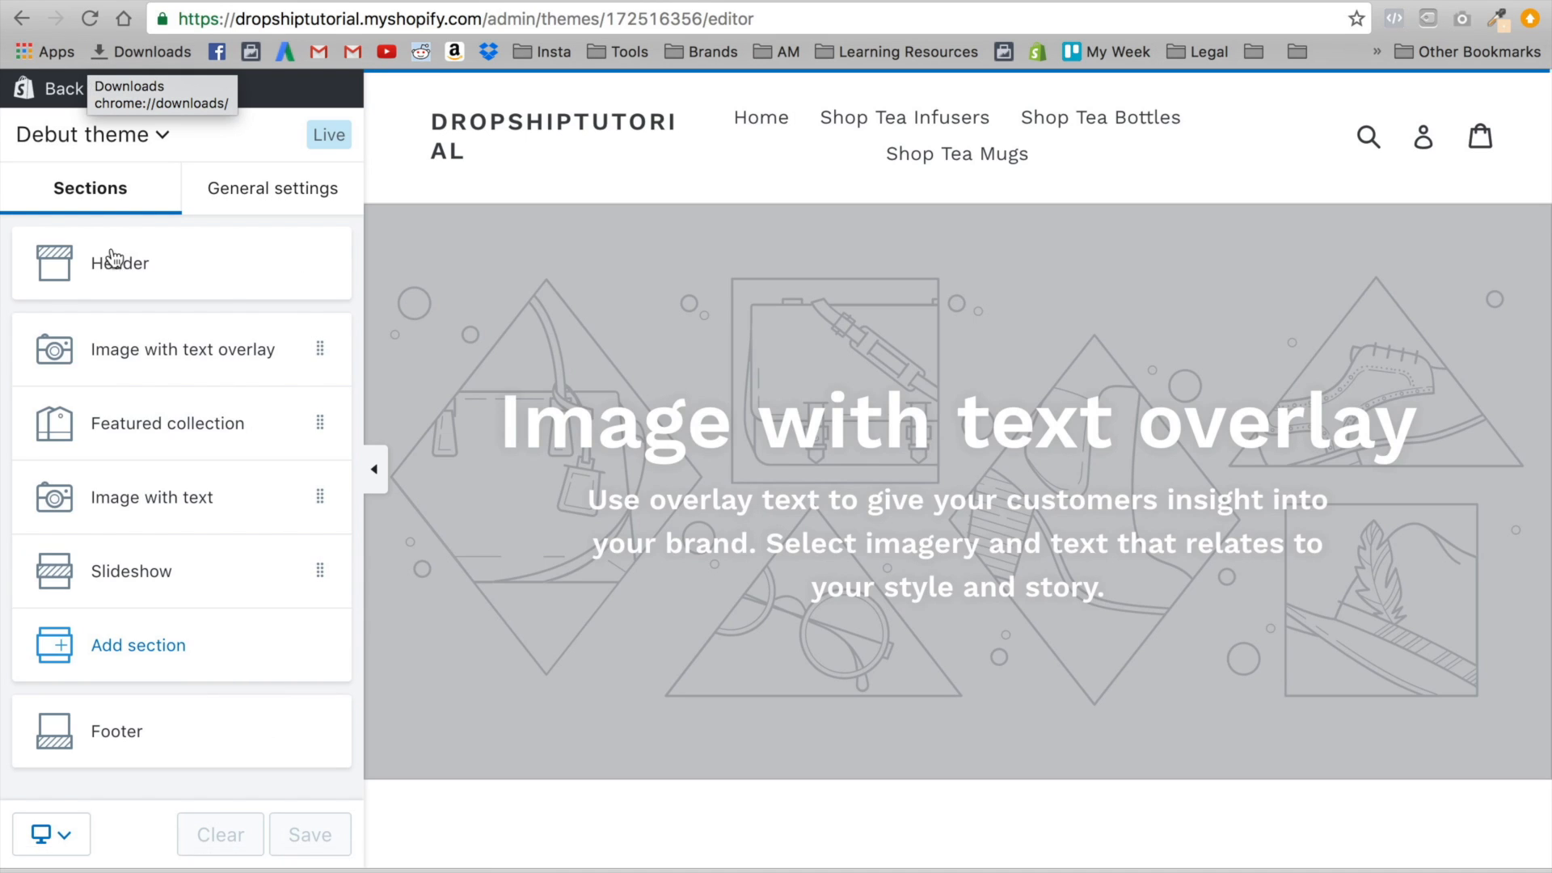
# Check the Header section's settings and open the settings of the "Image with text overlay" section
pyautogui.click(174, 349)
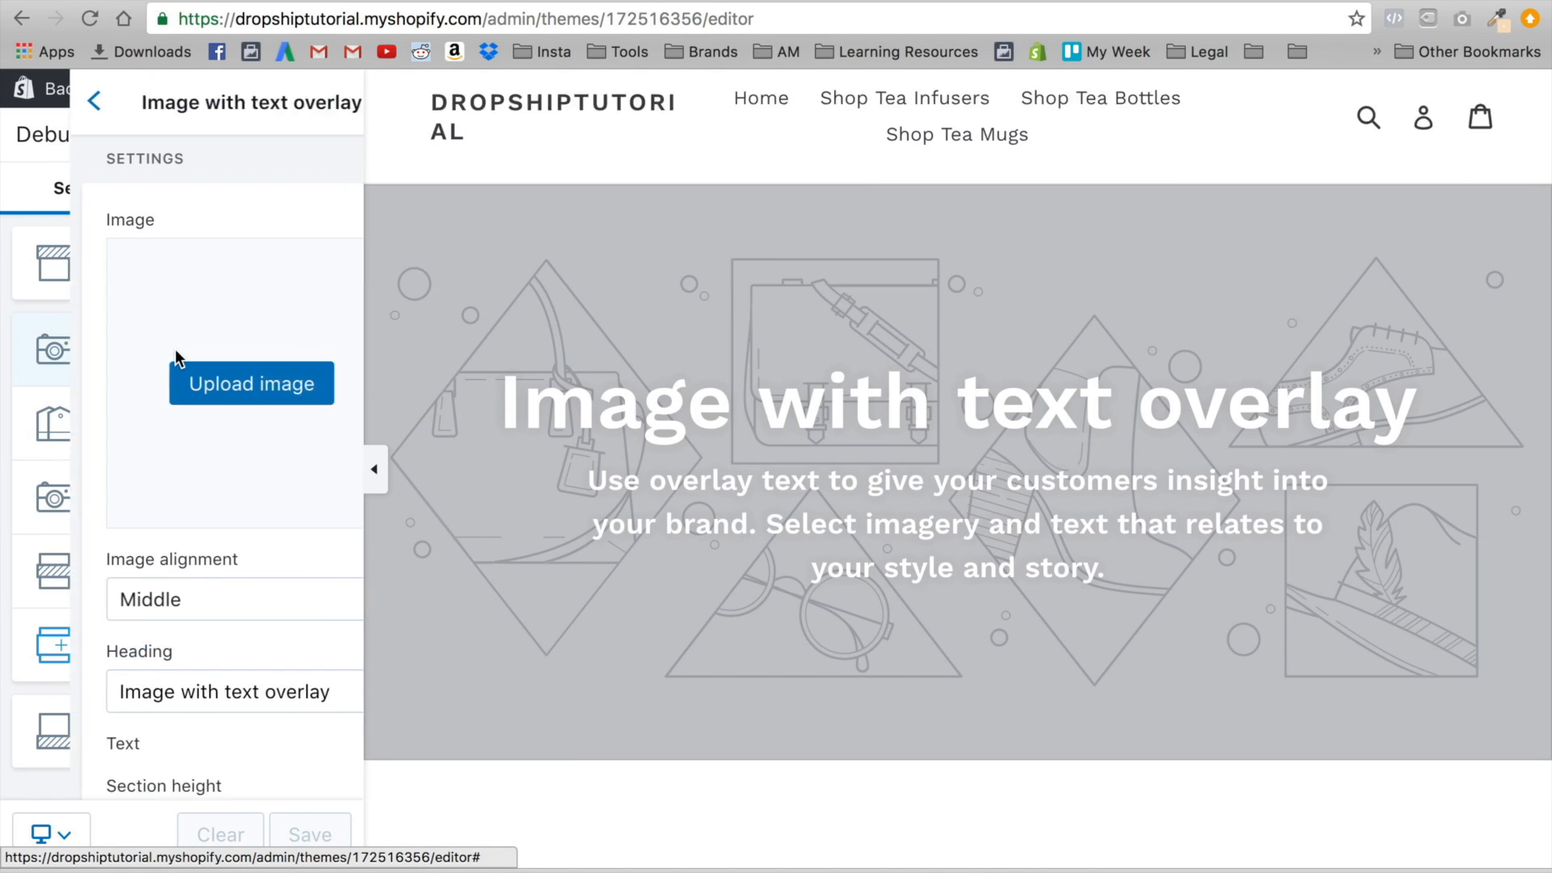
pyautogui.click(20, 104)
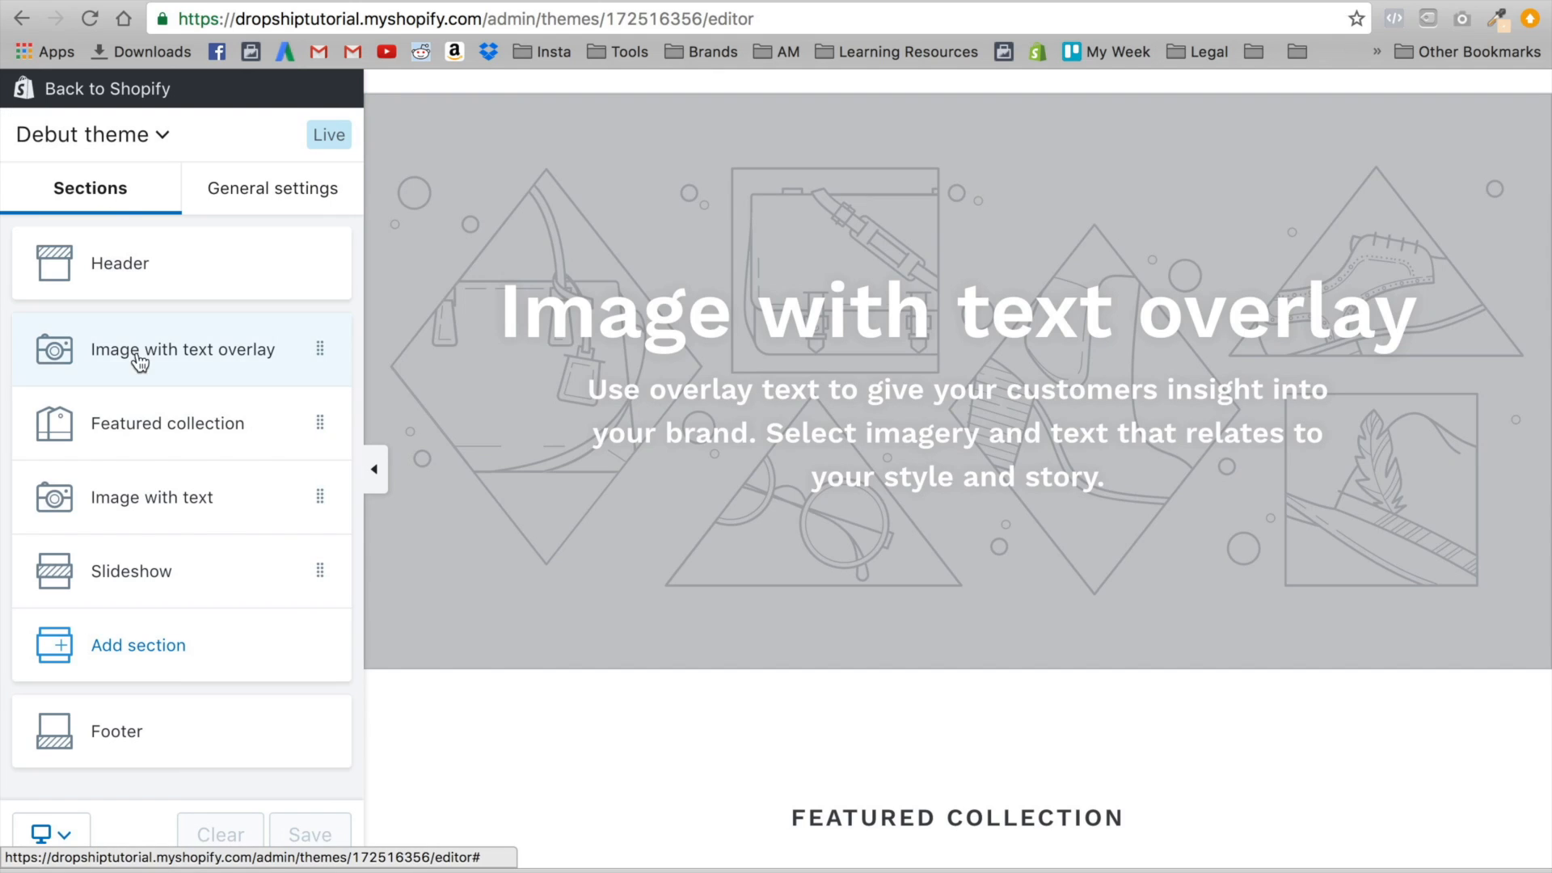
pyautogui.scroll(2, 565, 310)
pyautogui.click(154, 271)
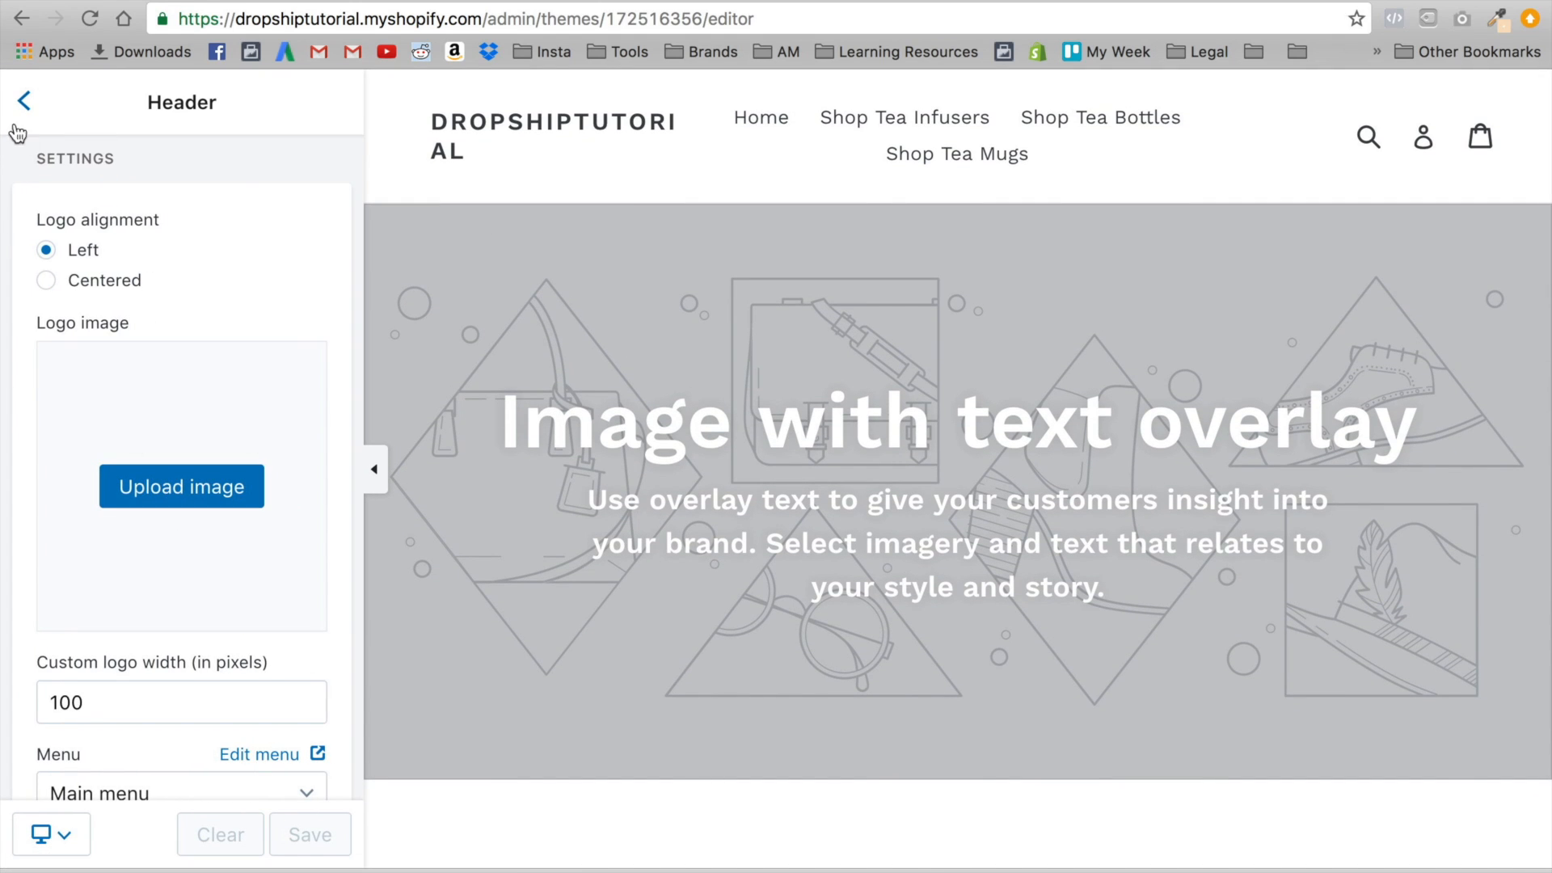
pyautogui.click(24, 101)
pyautogui.click(128, 368)
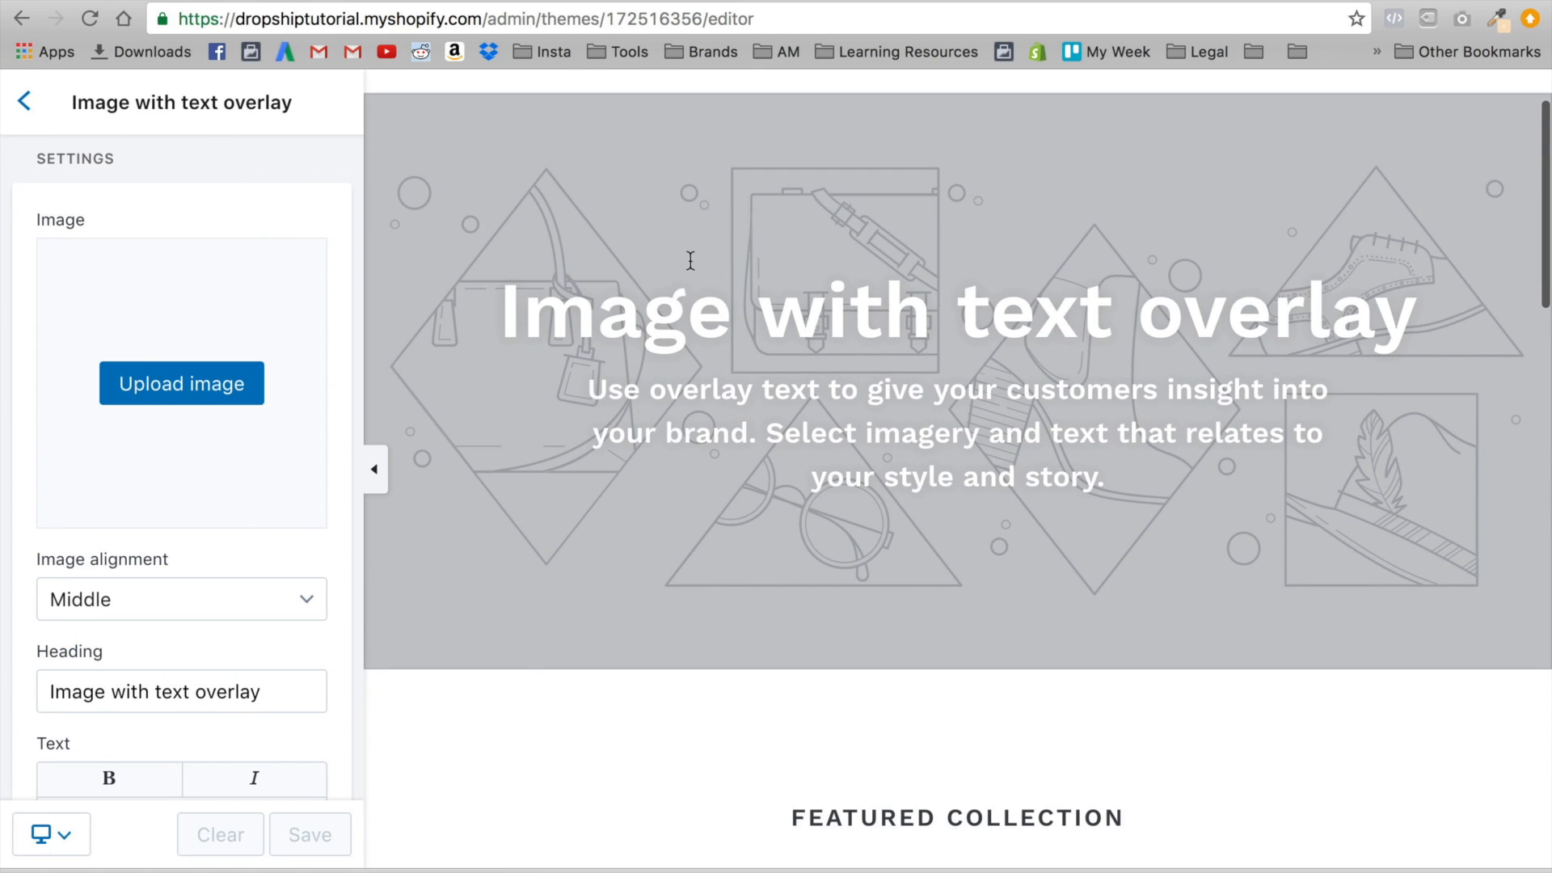
# Try to upload k0swnevo_wk-worthy-of-elegance.jpg as the image of the "Image with text overlay" section
pyautogui.click(188, 381)
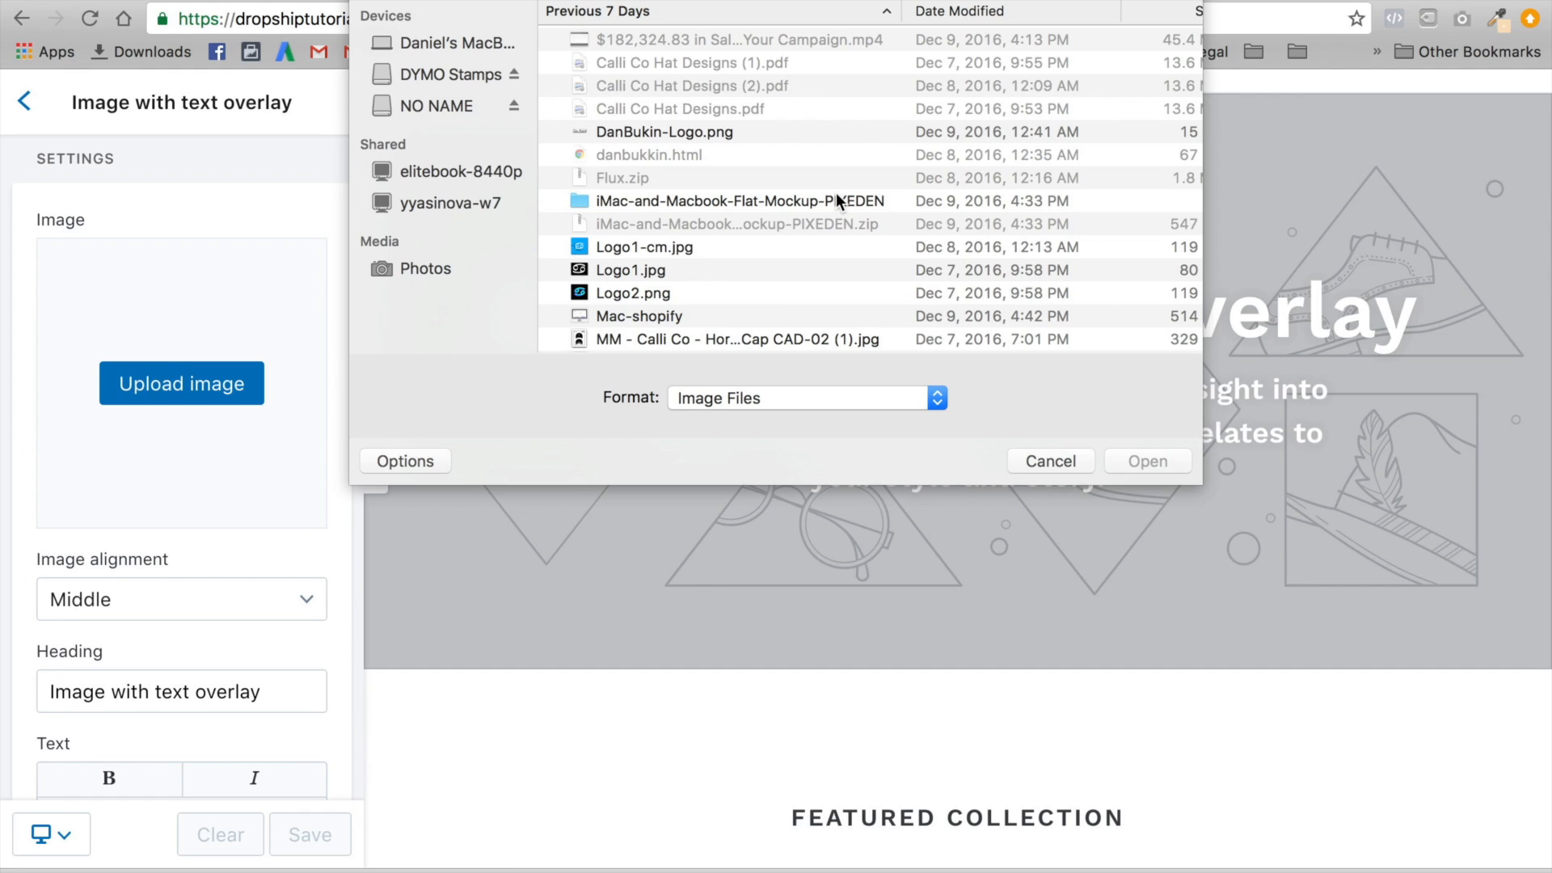
pyautogui.scroll(-15, 810, 314)
pyautogui.scroll(-10, 808, 313)
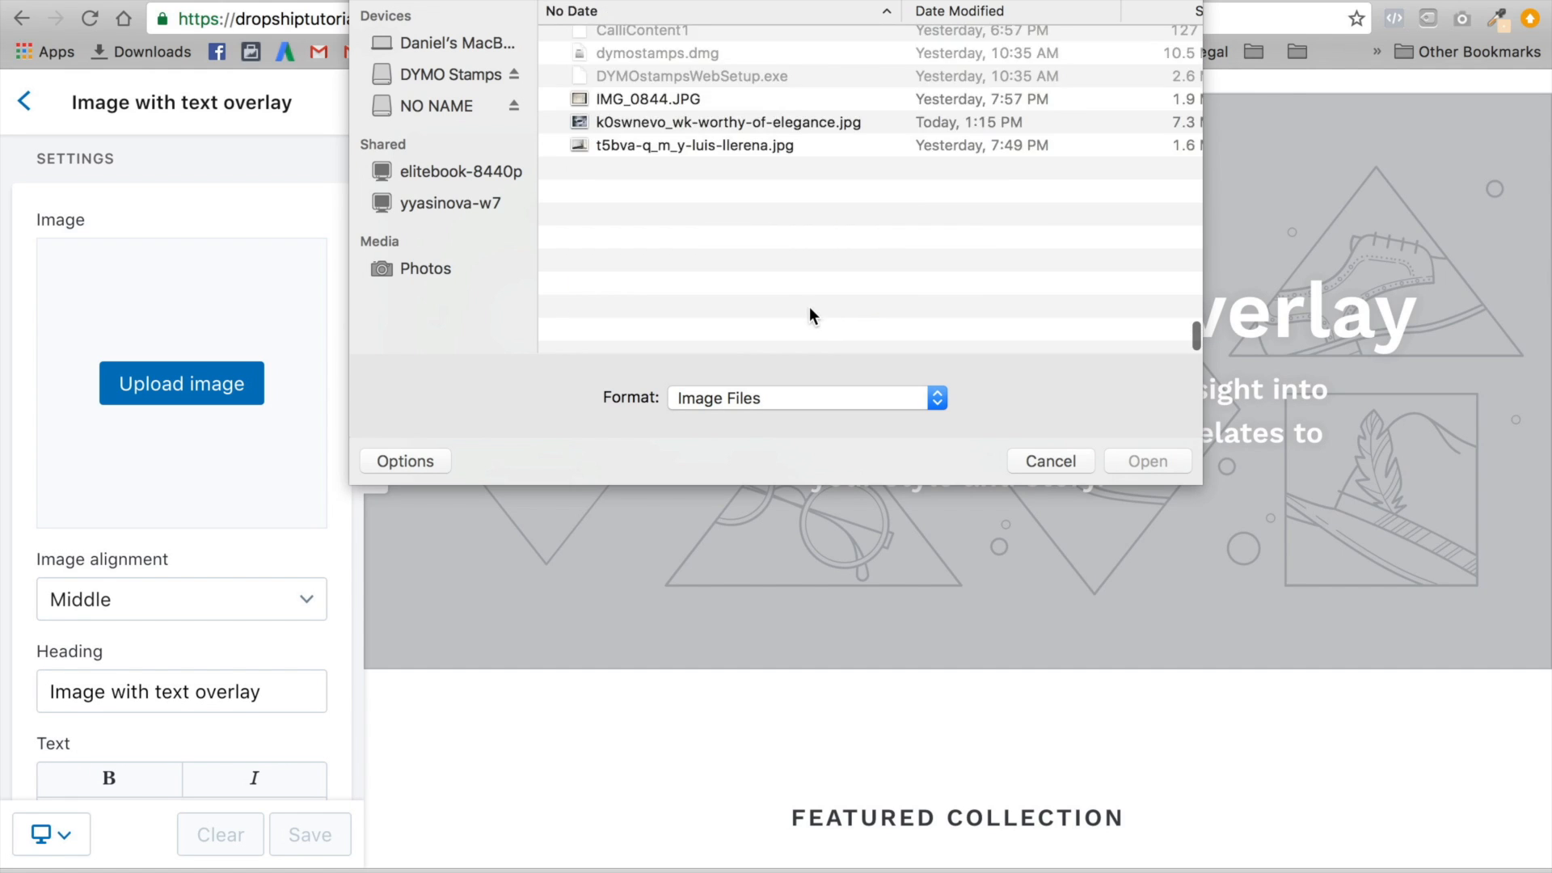
pyautogui.click(682, 310)
pyautogui.press('Return')
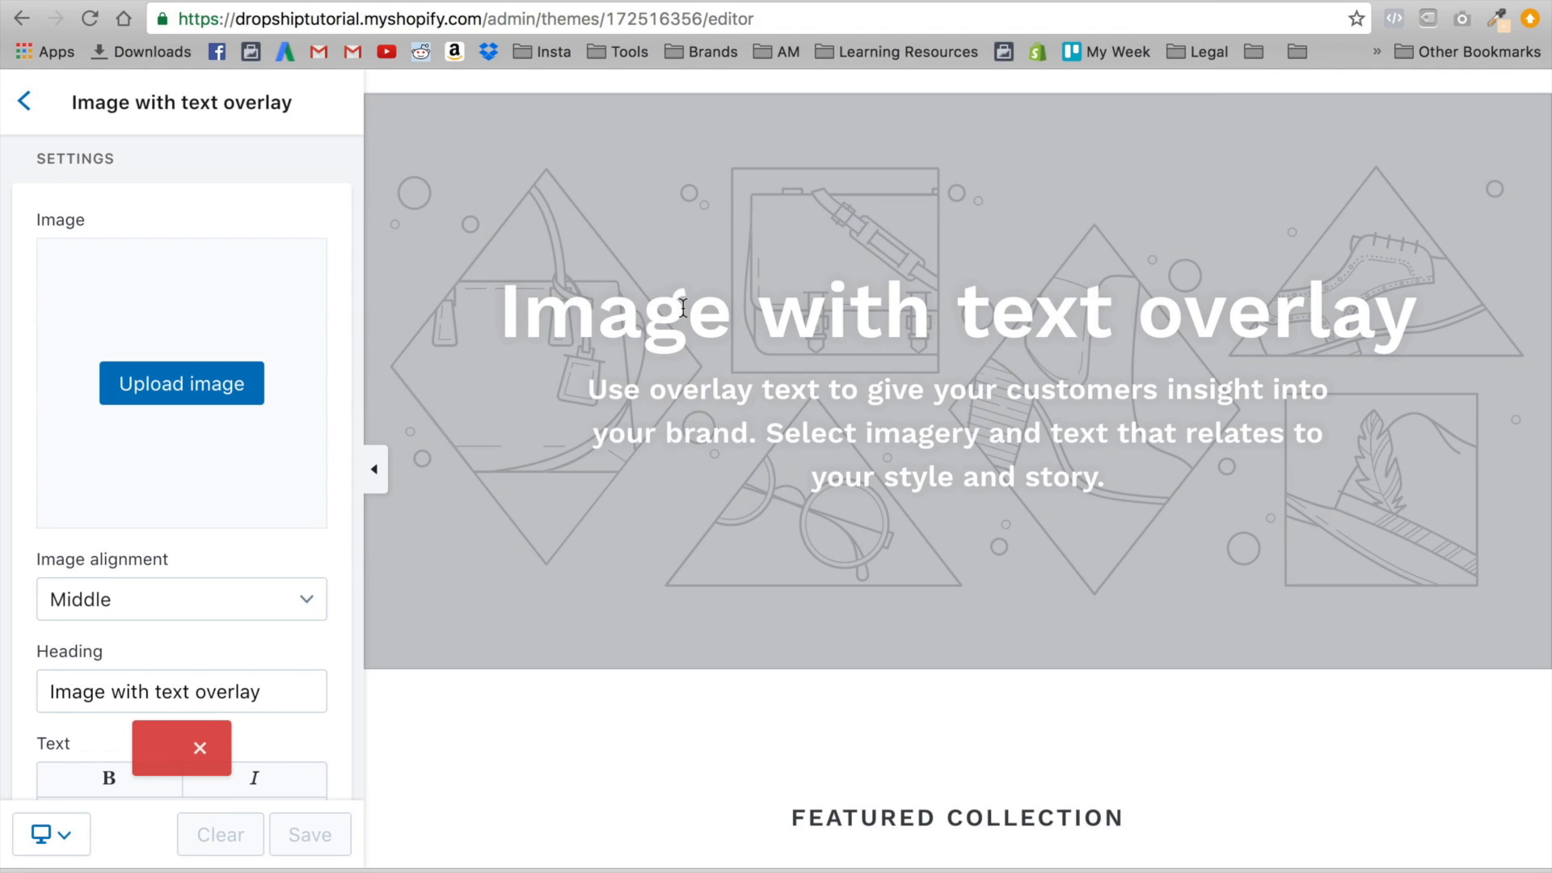
pyautogui.click(204, 750)
# Look over the homepage preview from the overlay image down to the footer and back up to the featured collection
pyautogui.scroll(-15, 773, 656)
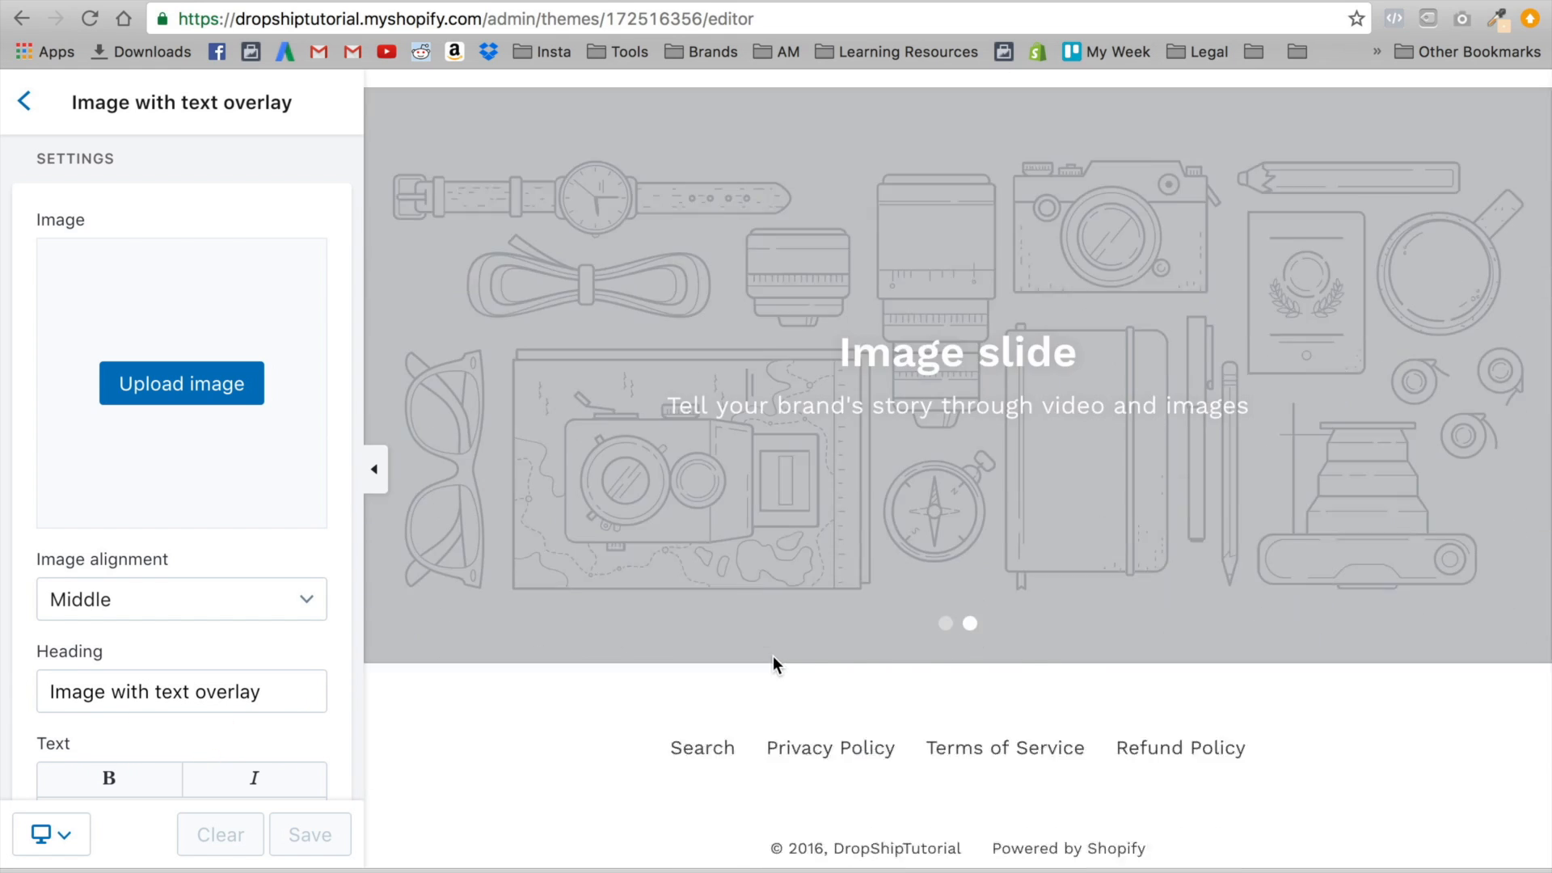
pyautogui.scroll(10, 767, 365)
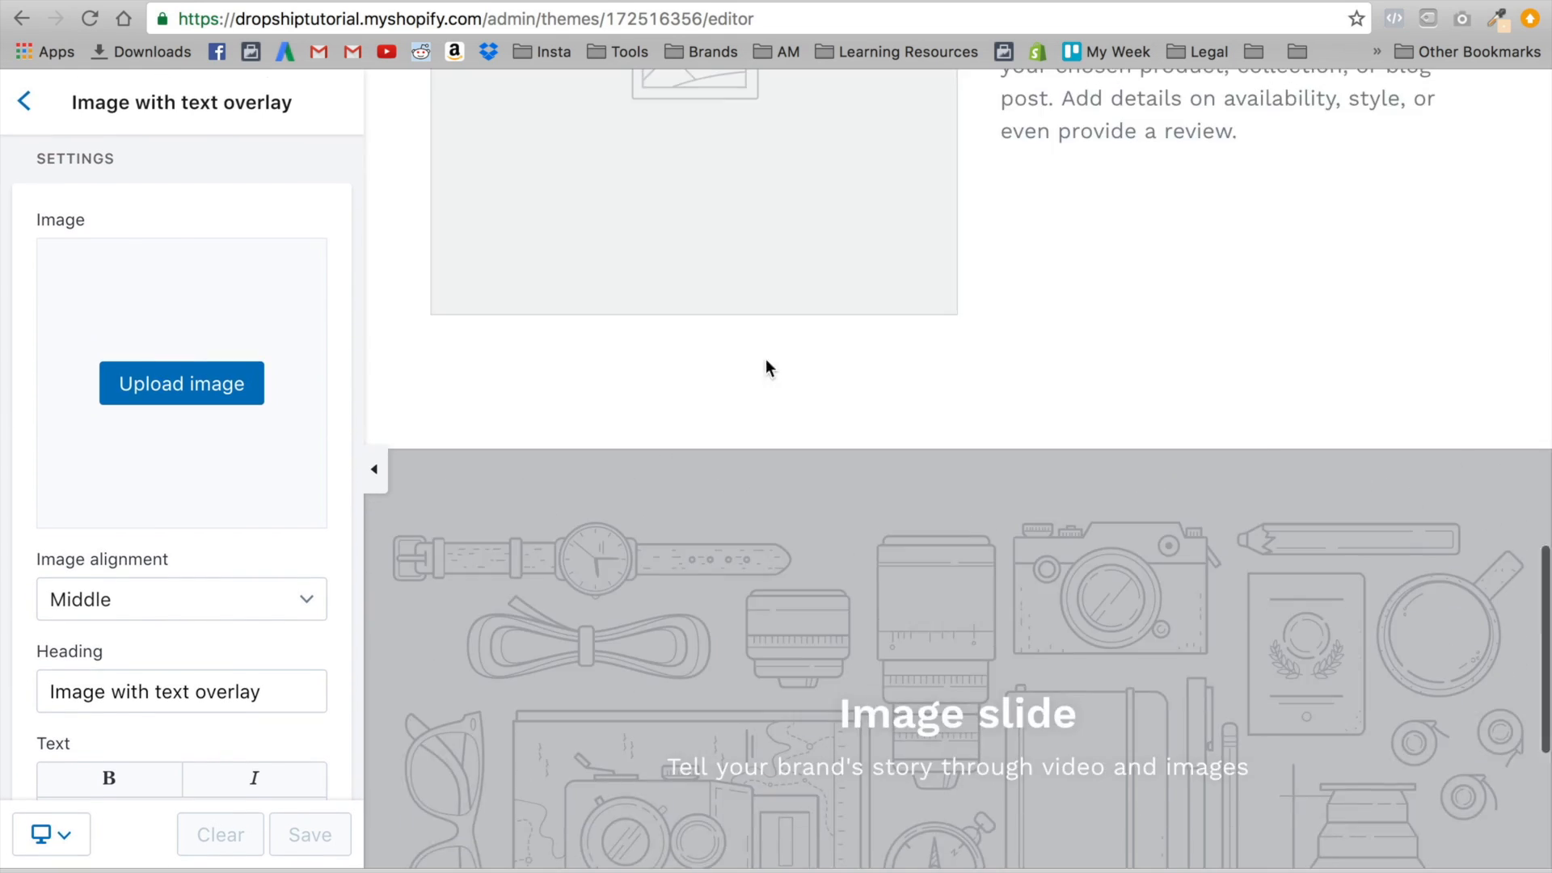
pyautogui.scroll(4, 768, 368)
pyautogui.click(202, 381)
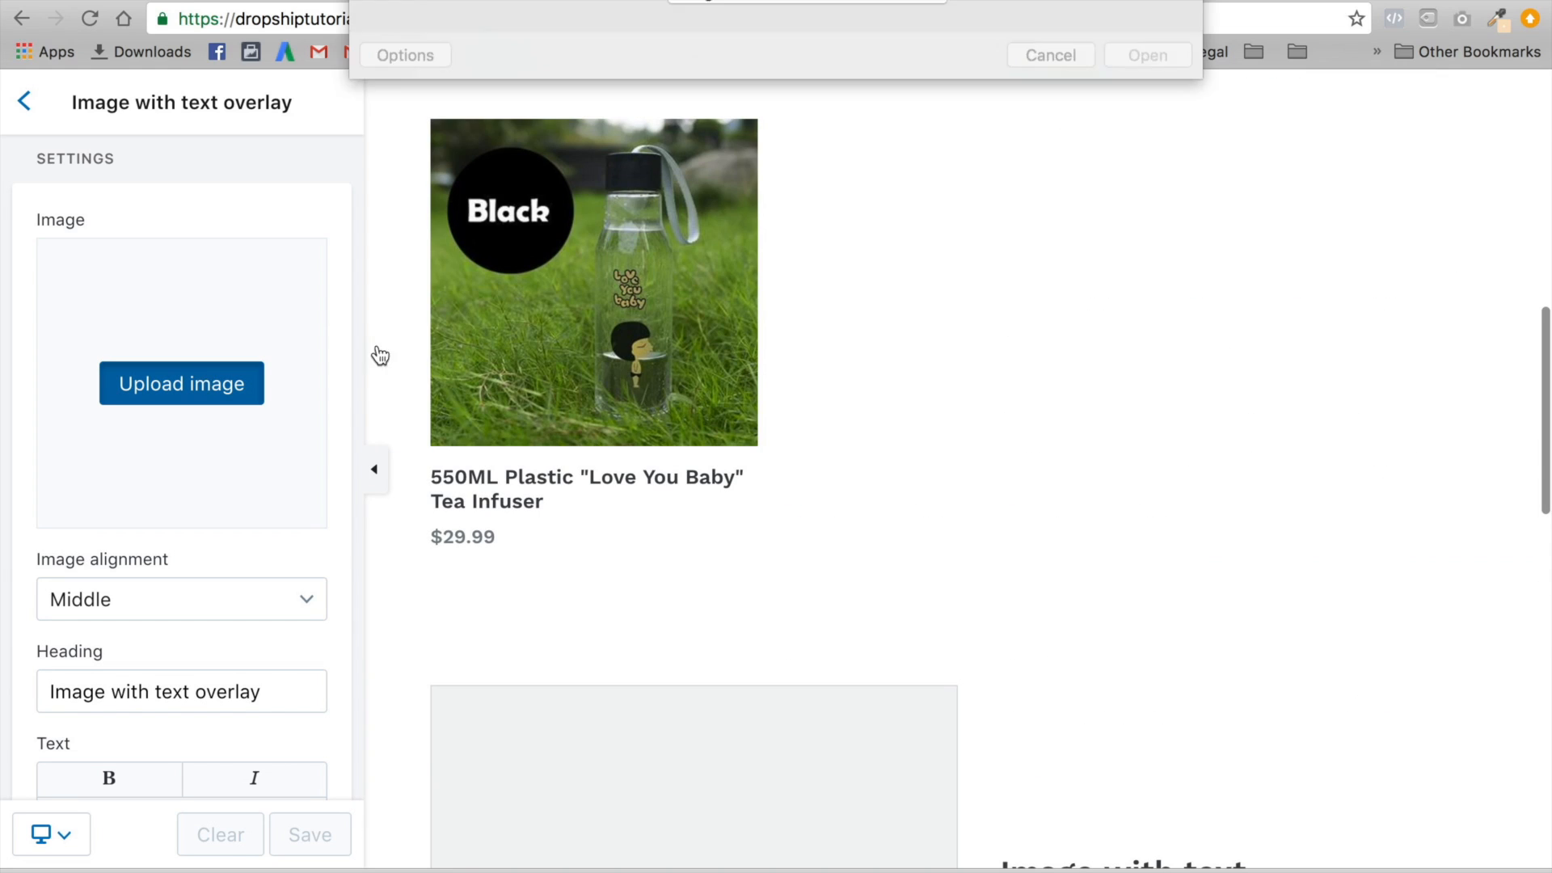
pyautogui.click(1048, 461)
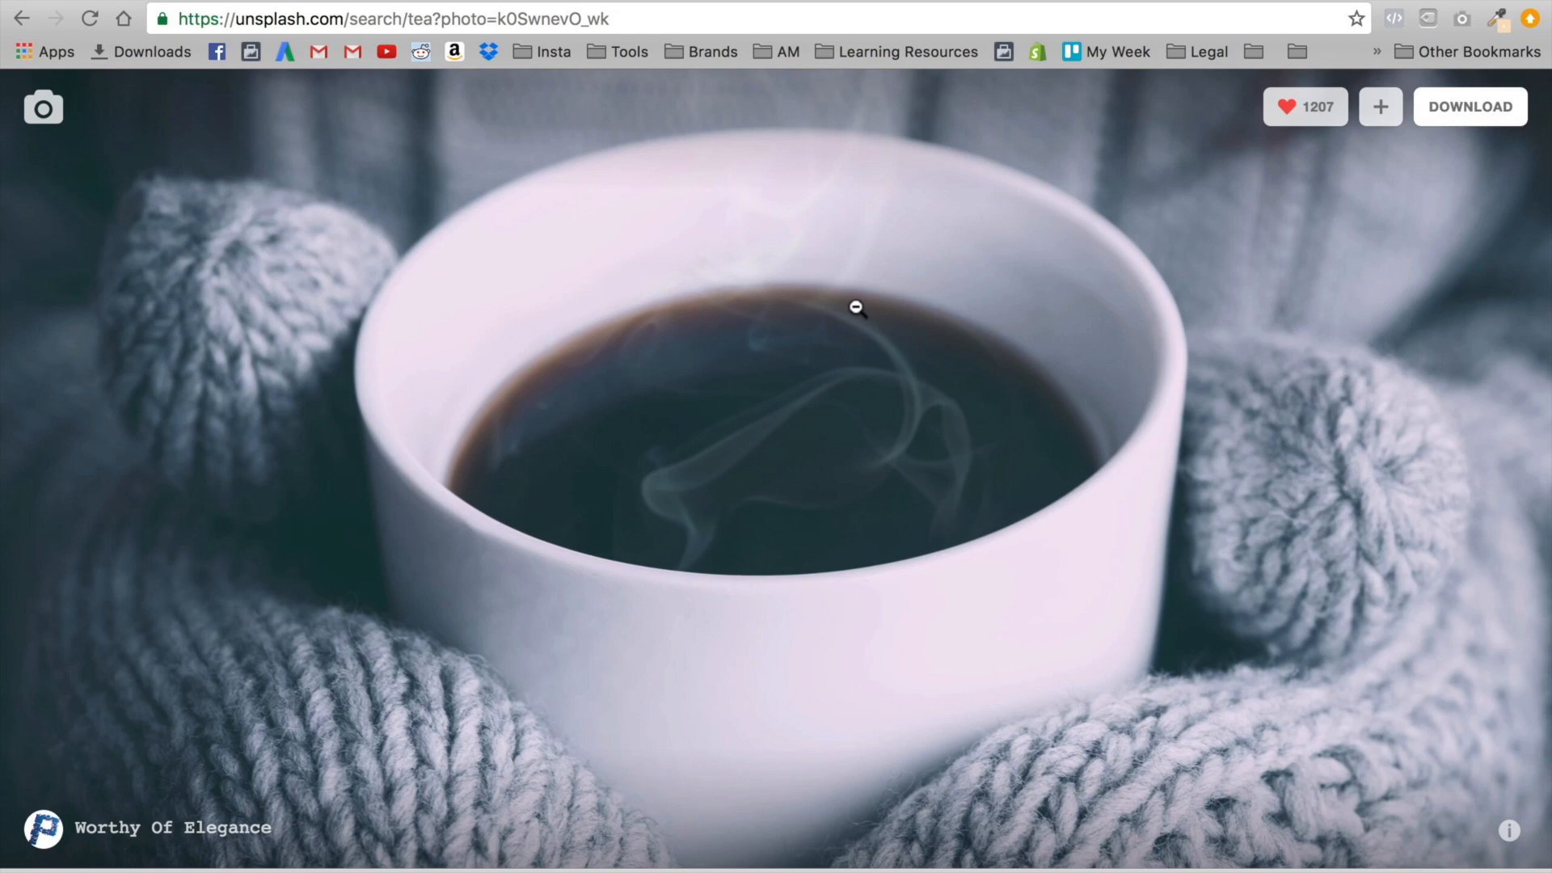
# On the Unsplash "tea" results page, open the photo of an amber drink poured over ice with orange peel and download it
pyautogui.click(385, 395)
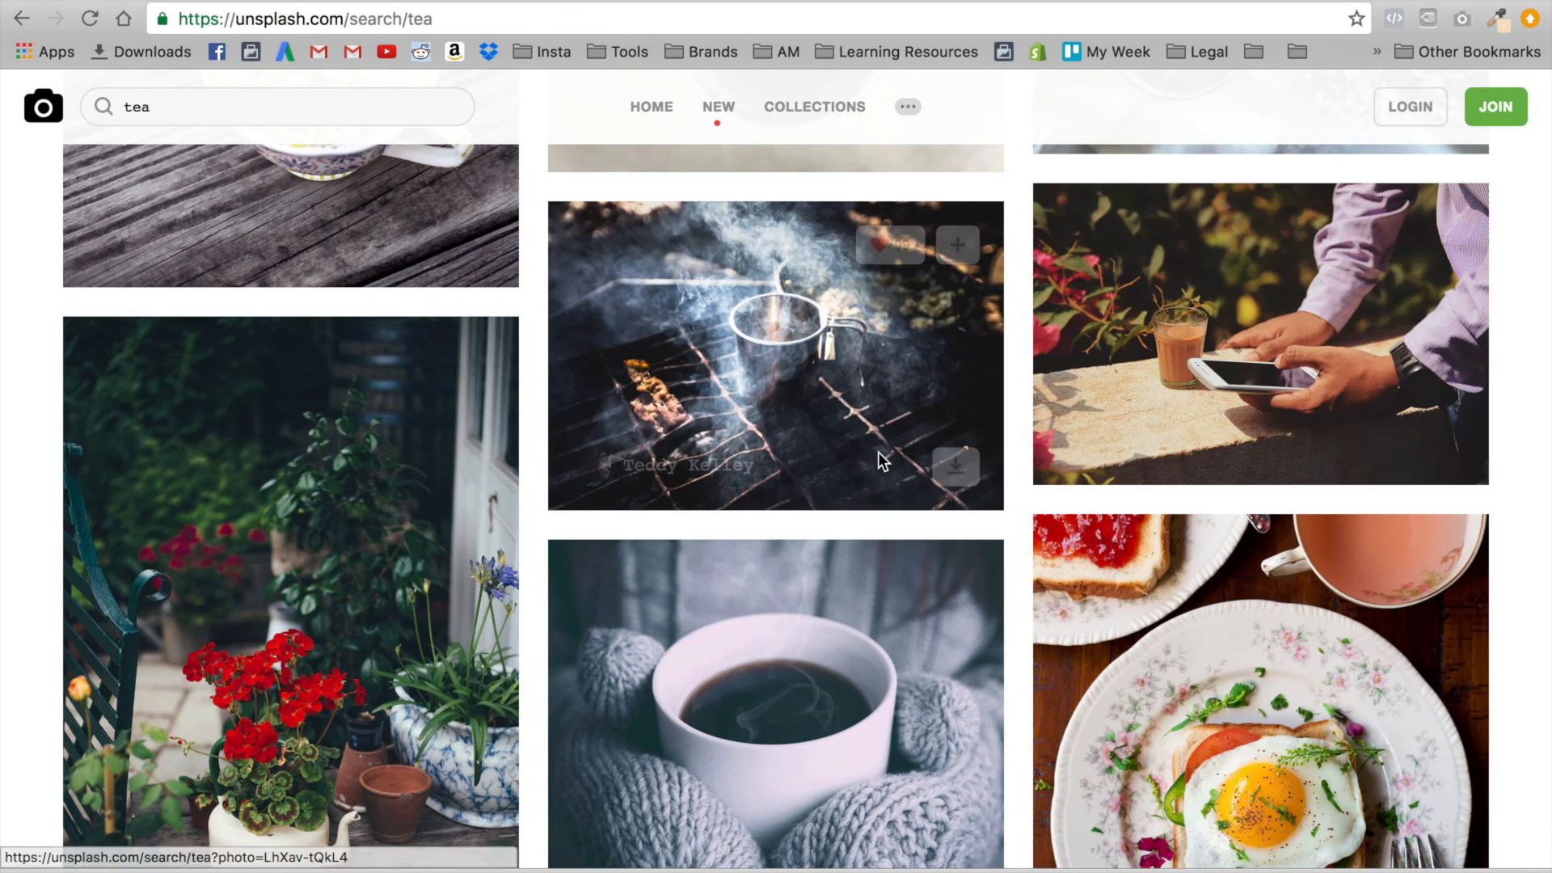
pyautogui.scroll(-1, 878, 454)
pyautogui.scroll(5, 878, 453)
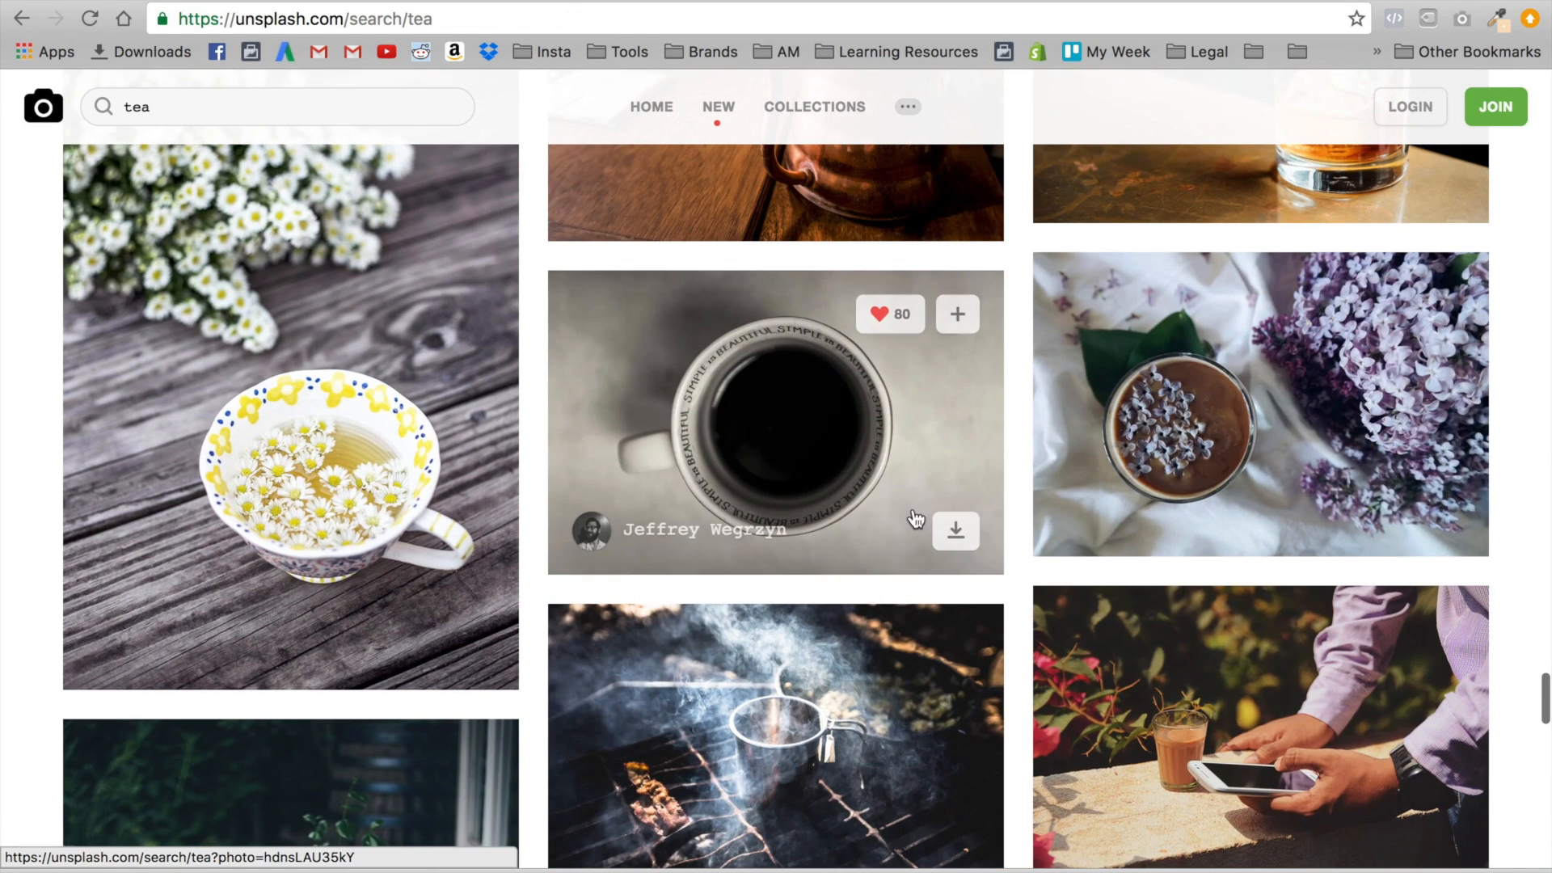
pyautogui.scroll(4, 800, 356)
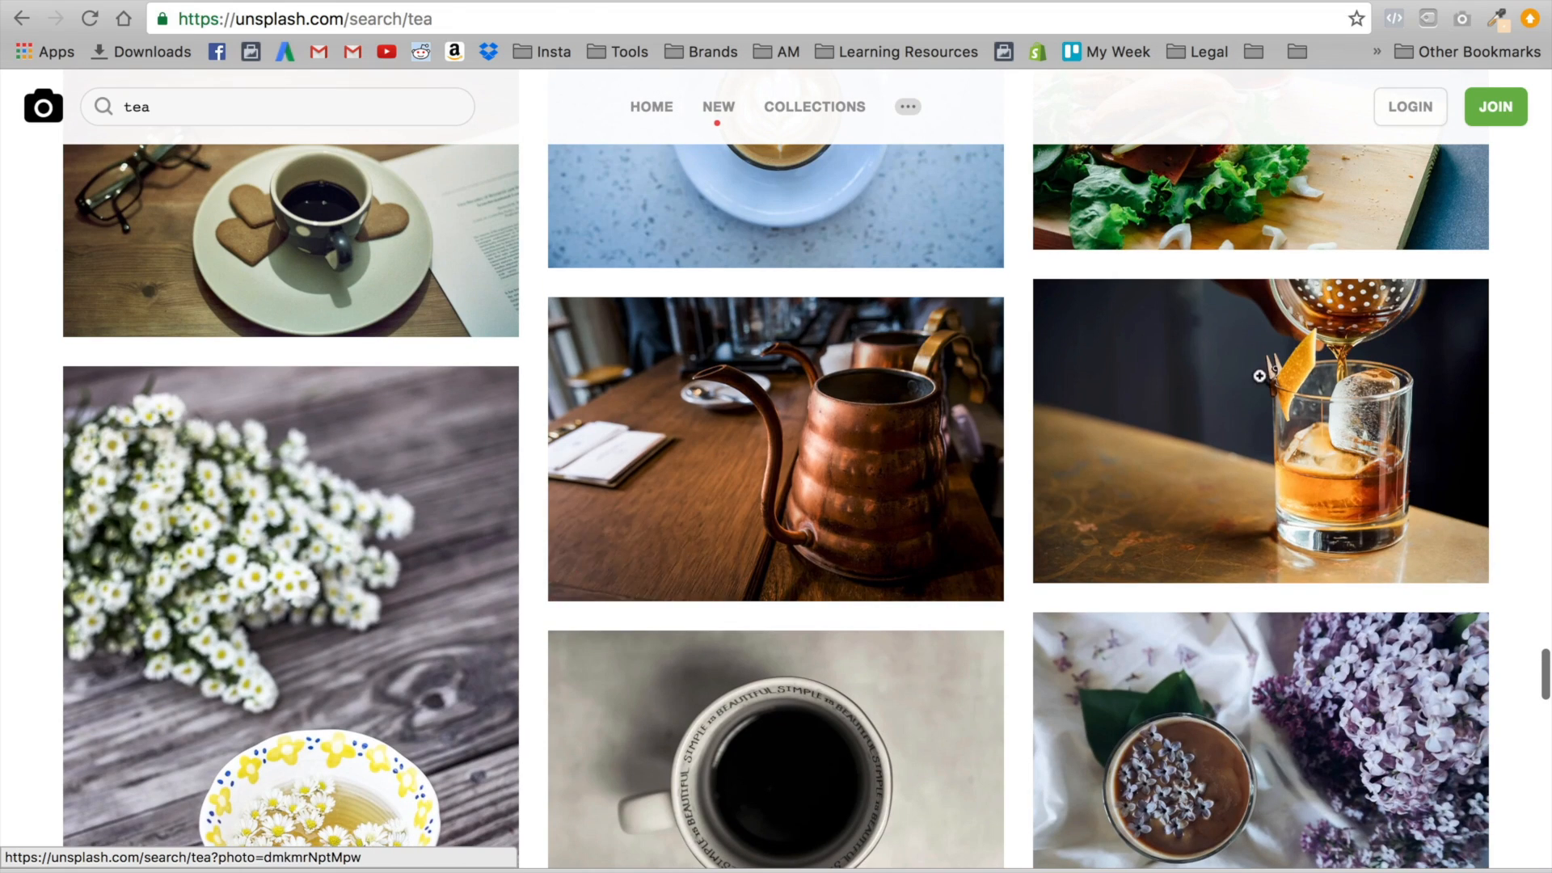
pyautogui.click(1279, 370)
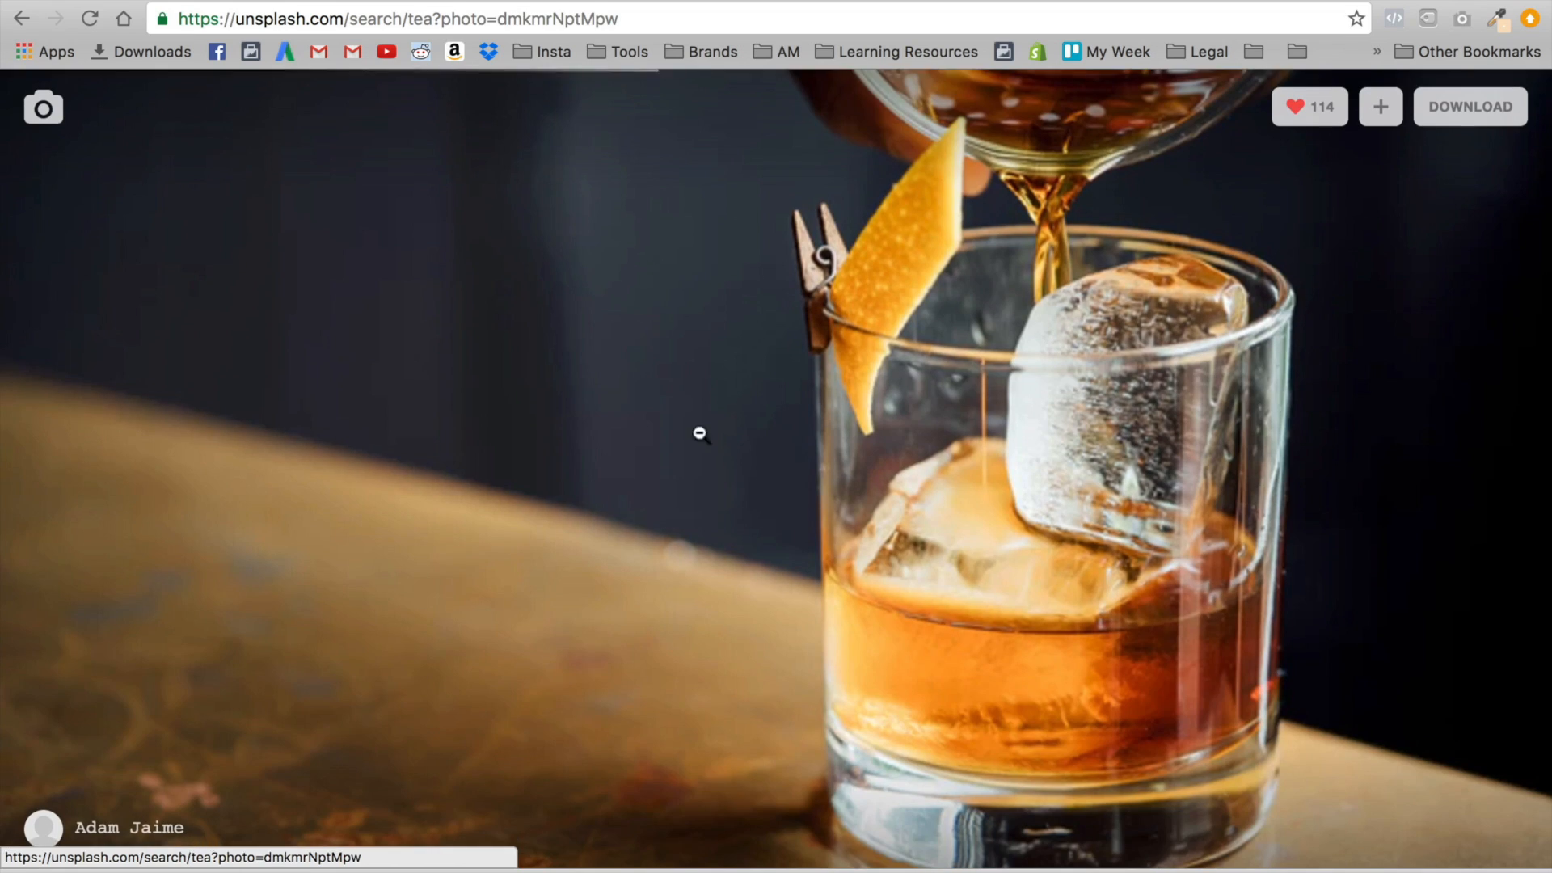
pyautogui.click(1458, 129)
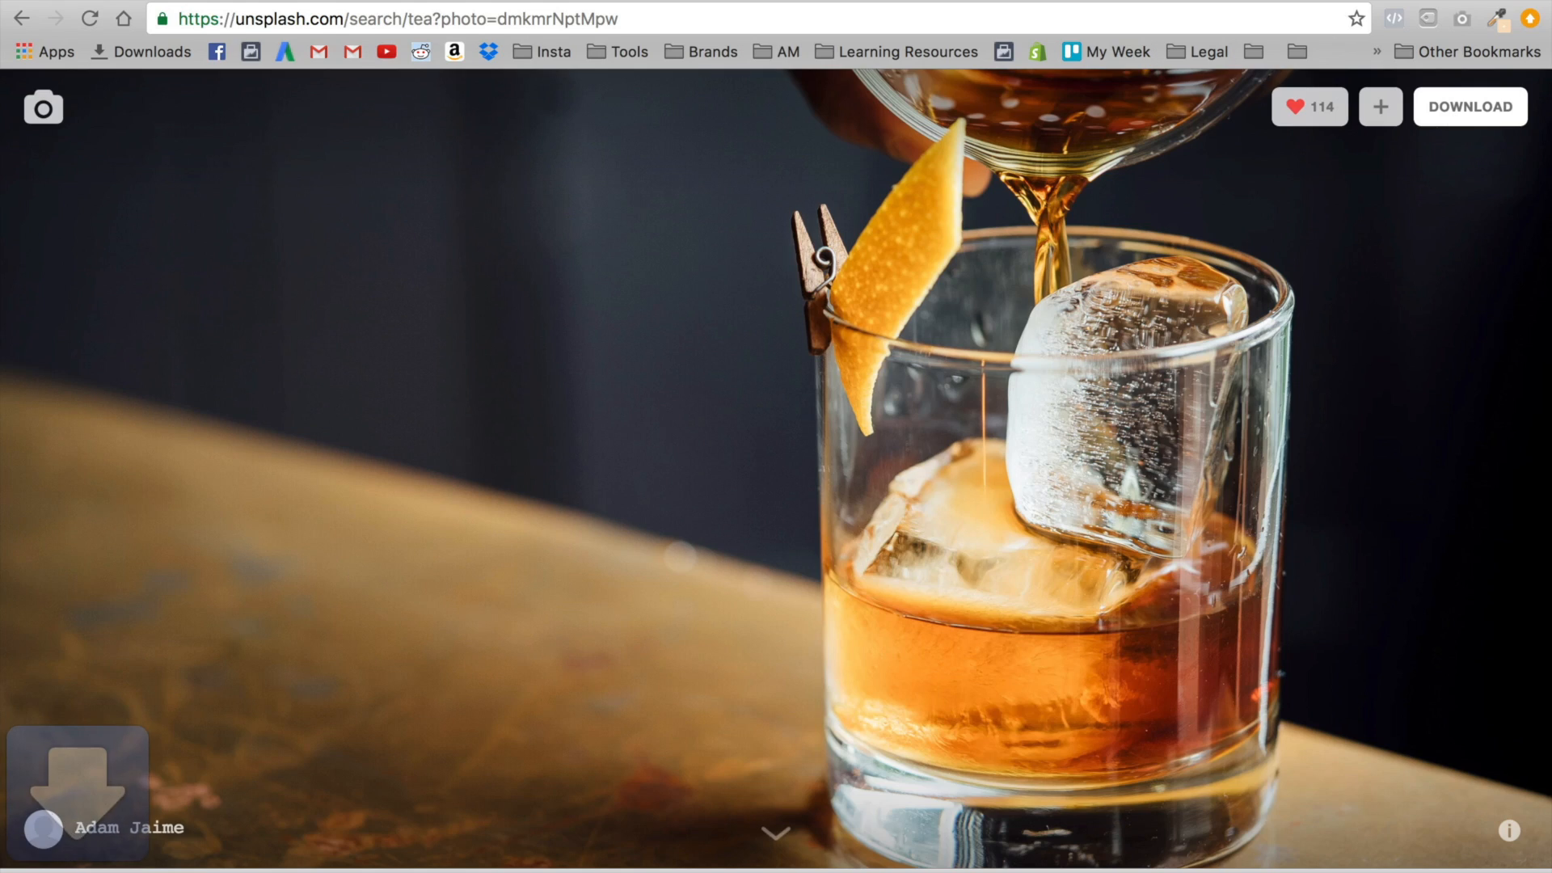
# Back in the Shopify theme editor, try to upload the downloaded amber drink photo as the "Image with text overlay" image
pyautogui.click(777, 6)
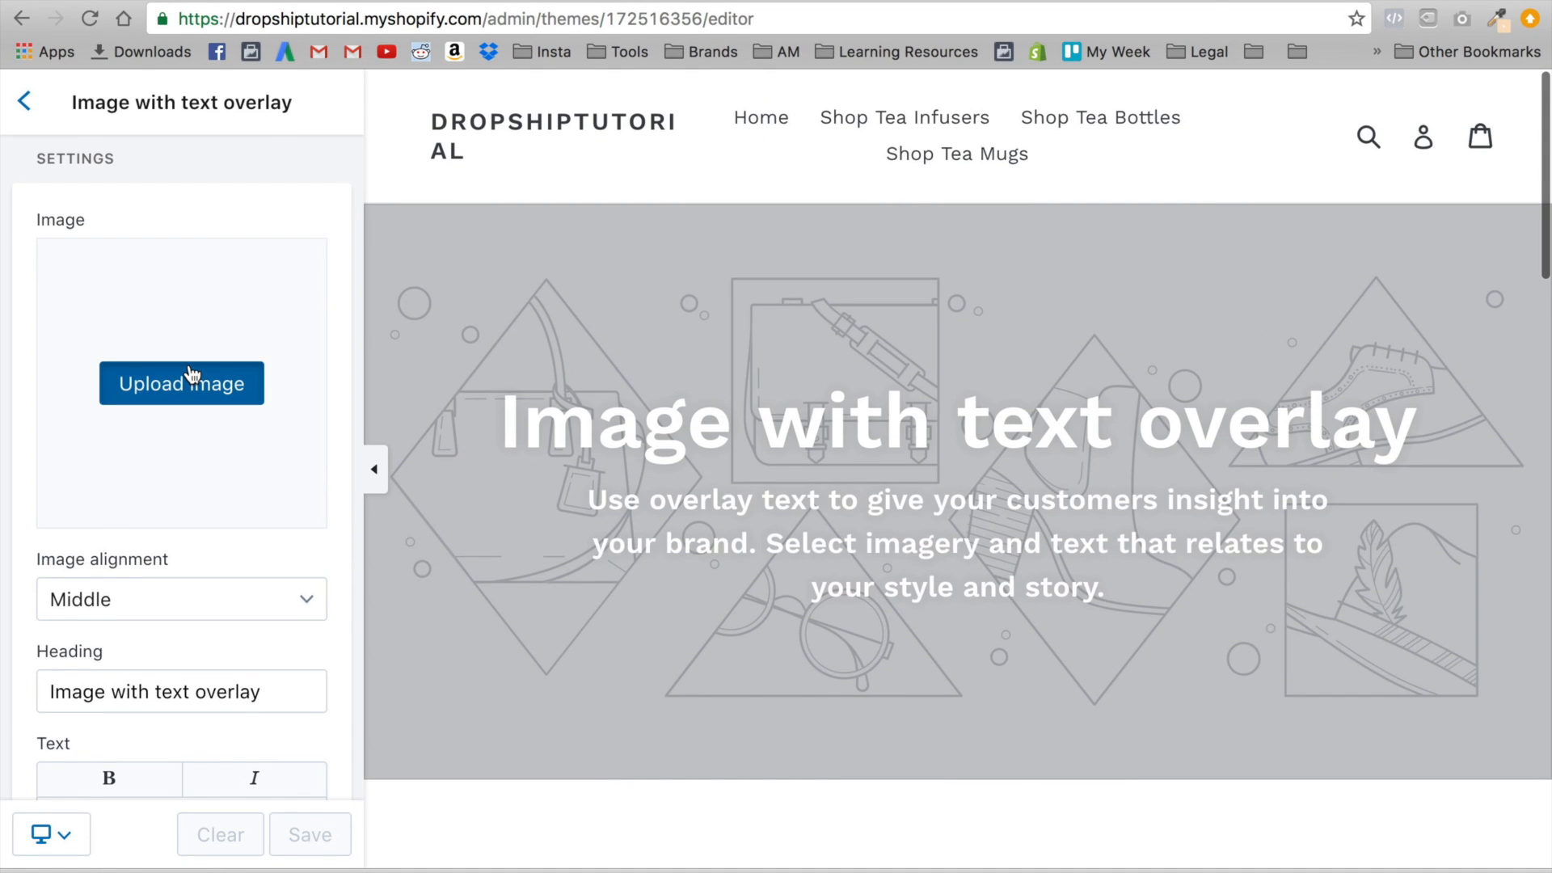
pyautogui.click(191, 383)
pyautogui.scroll(-10, 752, 248)
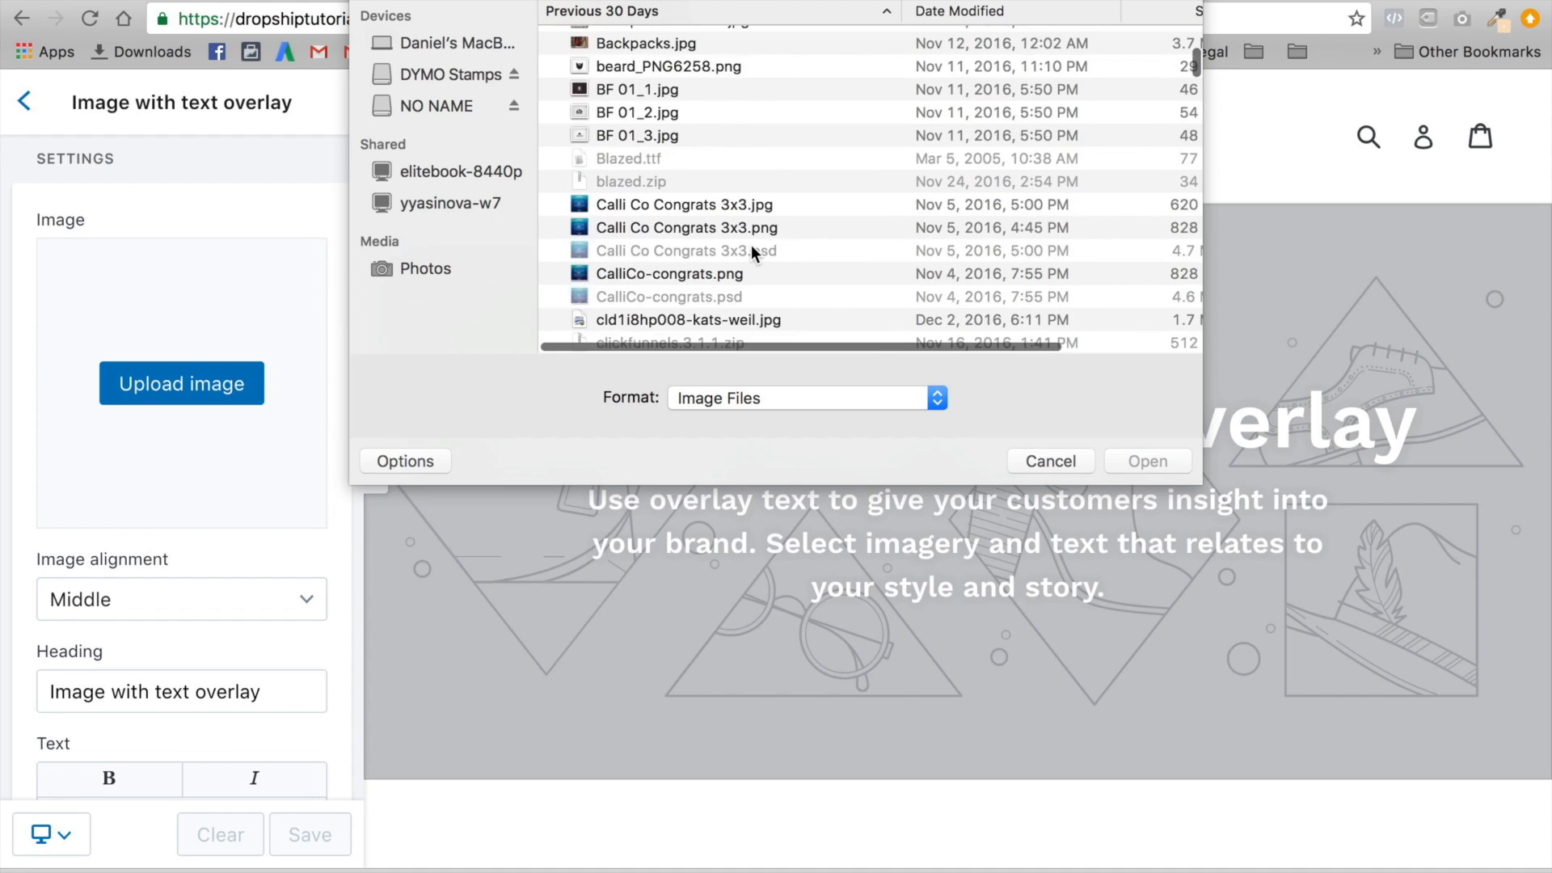
pyautogui.scroll(-10, 750, 245)
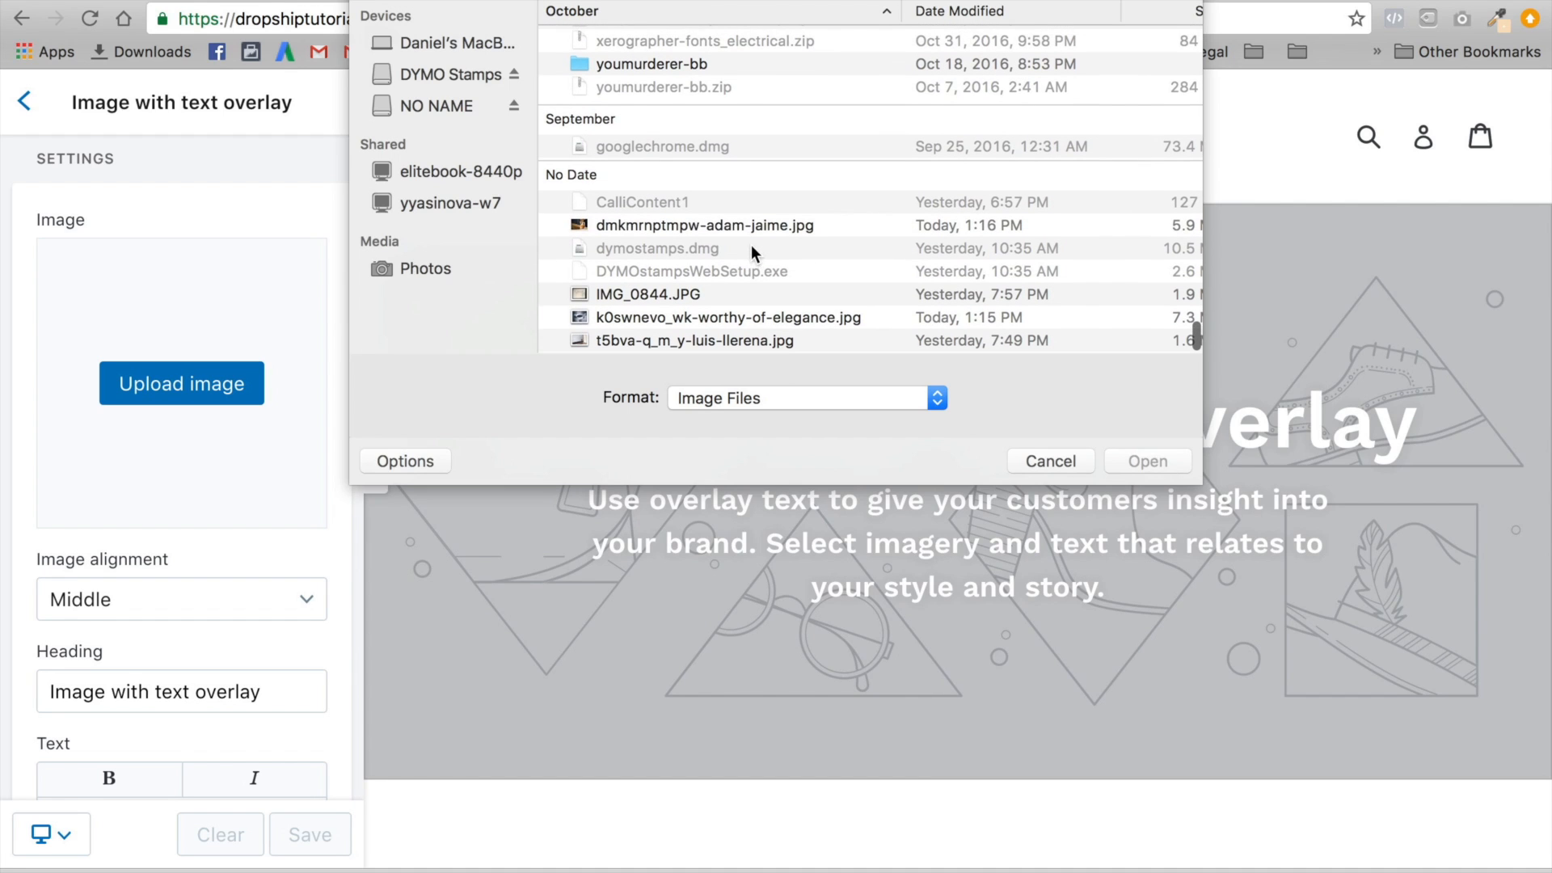
pyautogui.click(666, 218)
pyautogui.doubleClick(666, 226)
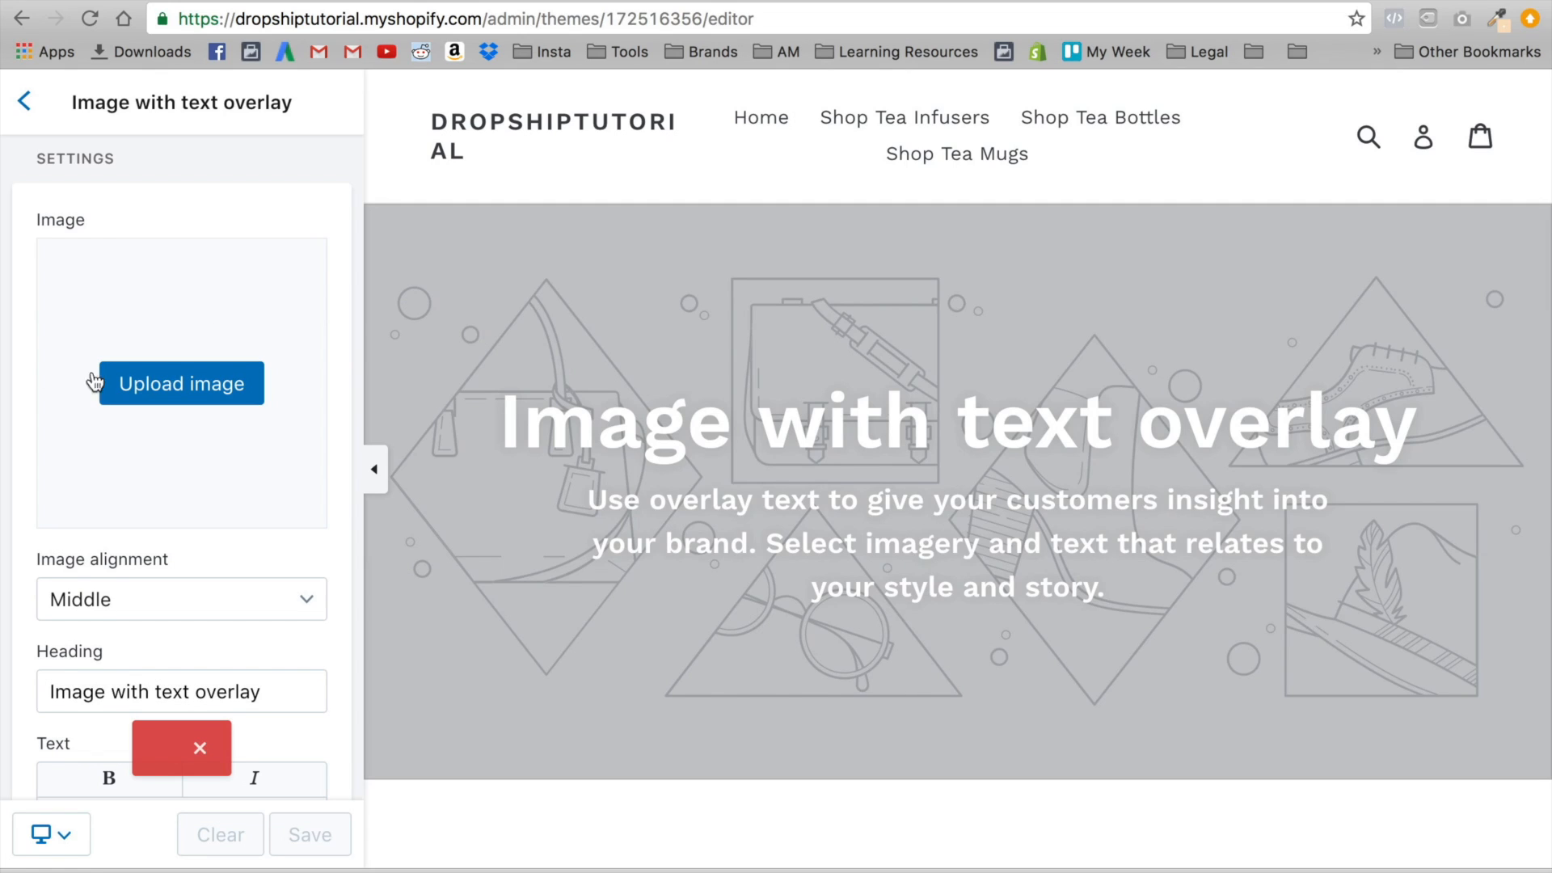
# Review the remaining "Image with text overlay" settings down to the button link, and return to the theme's section list
pyautogui.scroll(-3, 24, 398)
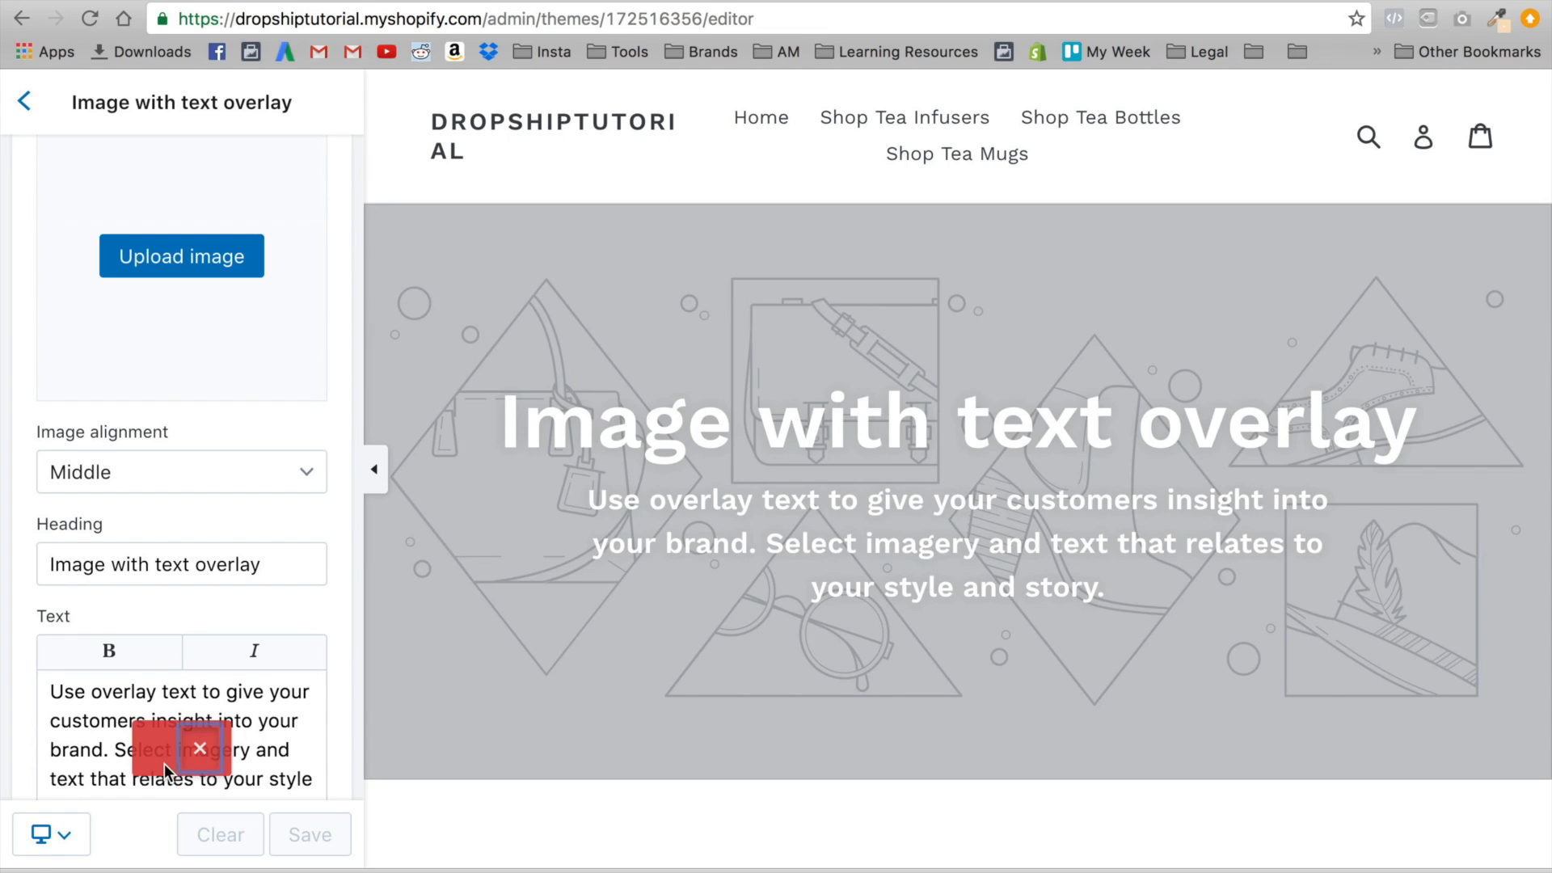
pyautogui.scroll(-10, 232, 571)
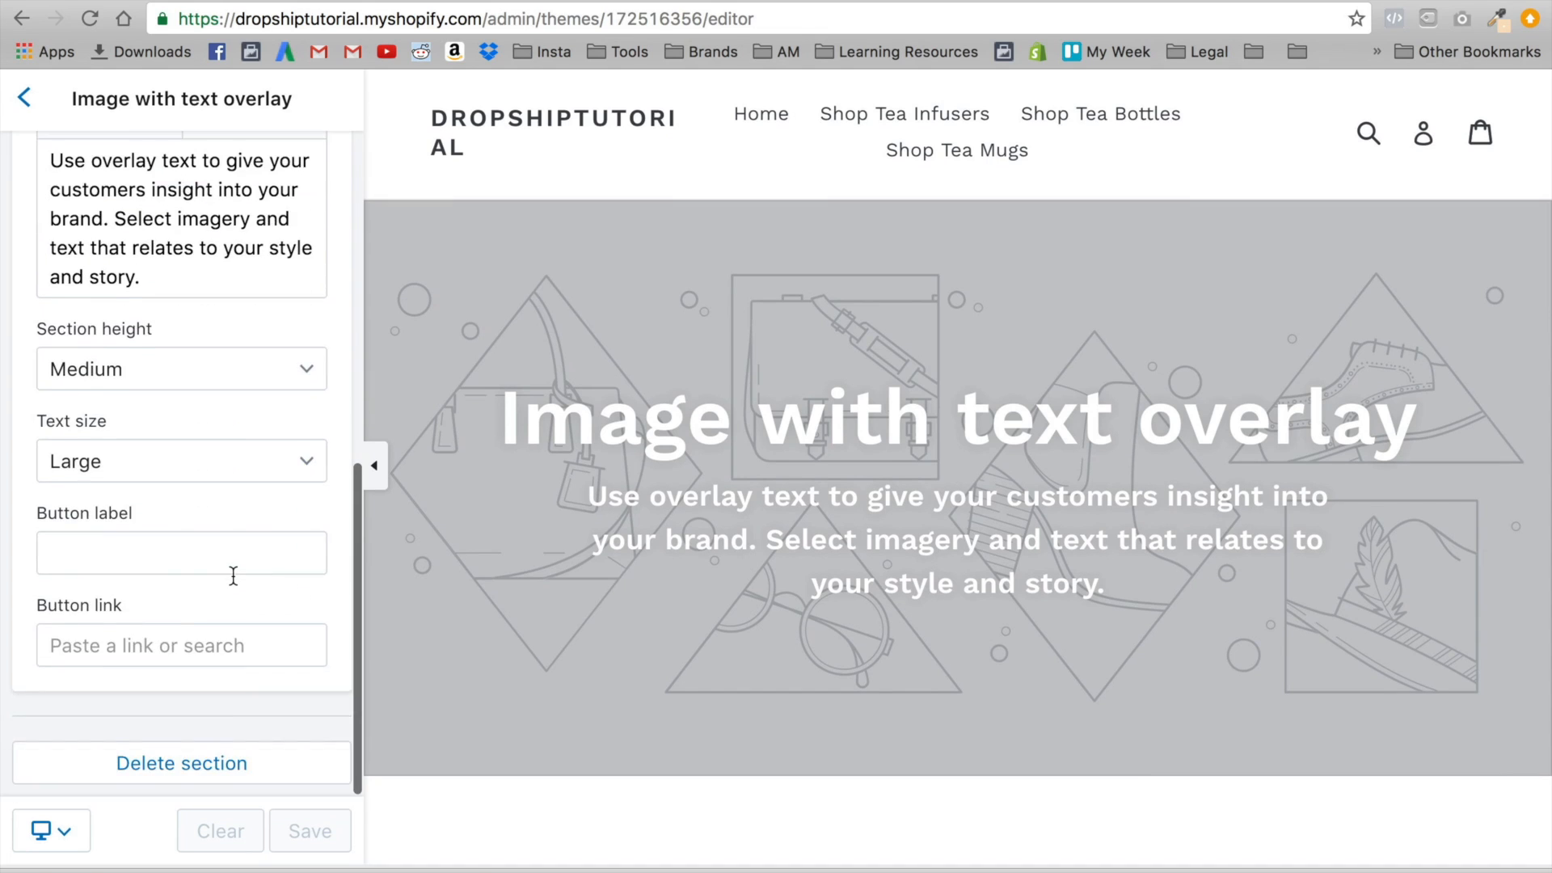
pyautogui.scroll(10, 232, 575)
pyautogui.click(24, 101)
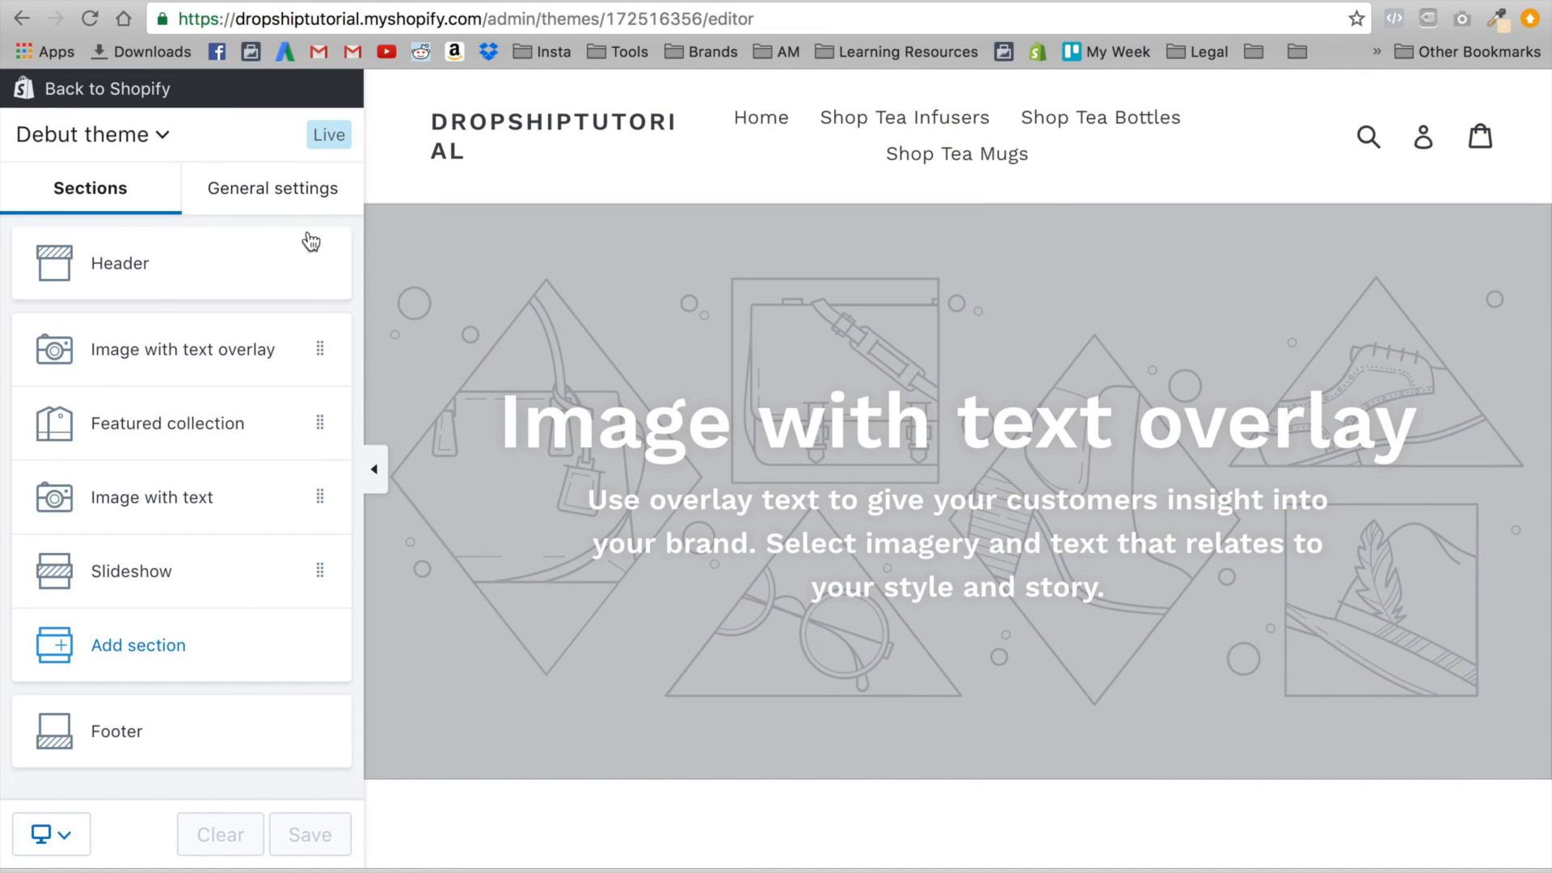
# Preview the homepage at full width, and upload Tea-Wallpaper.jpg as the image of the "Image with text overlay" section
pyautogui.click(375, 468)
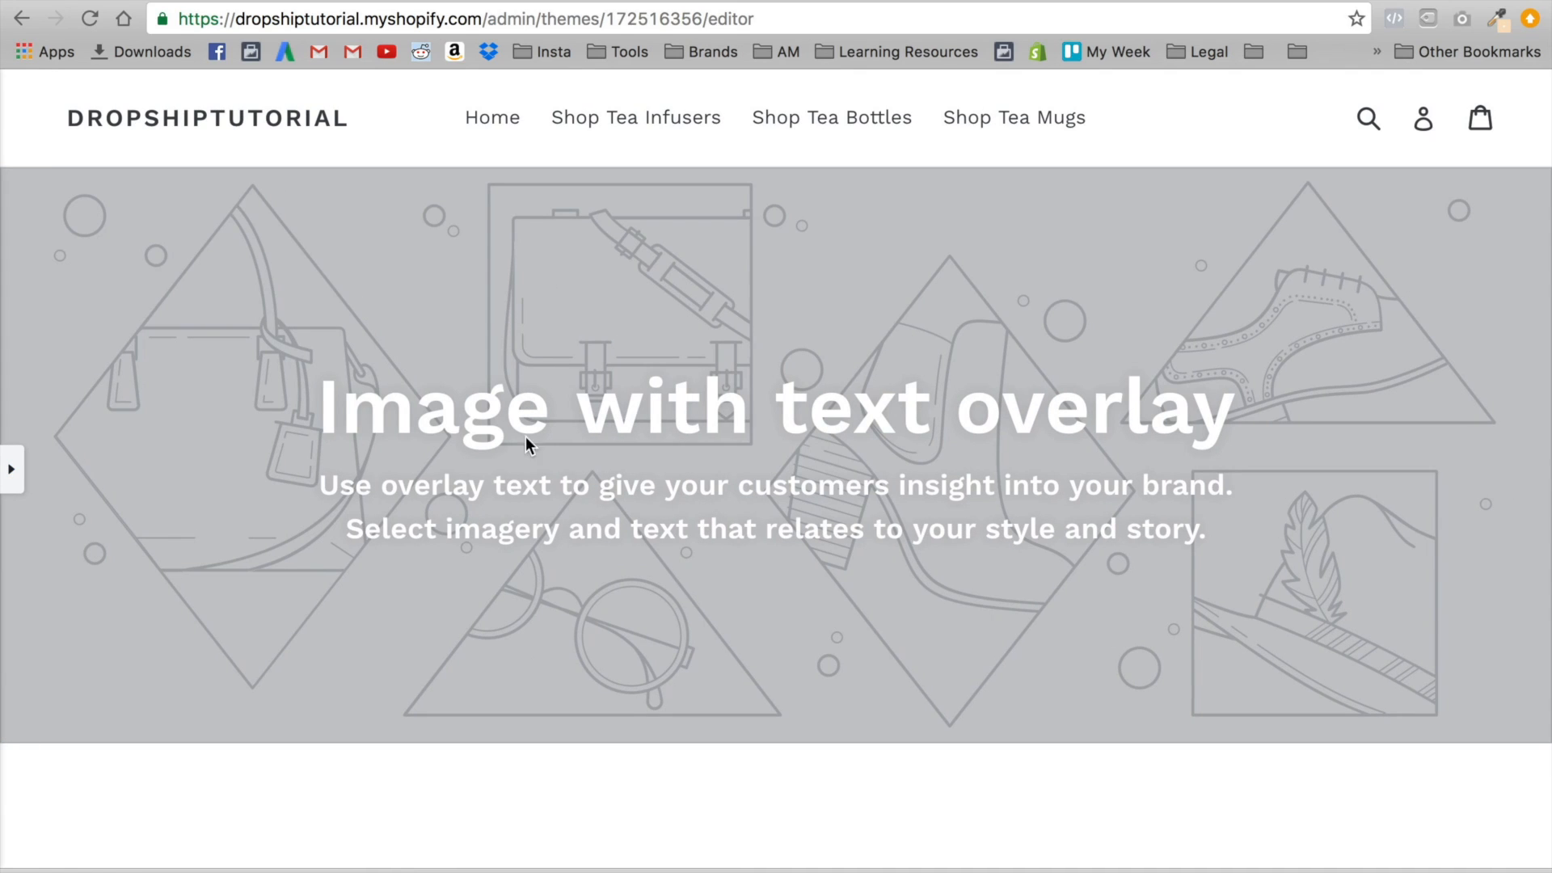
pyautogui.click(851, 476)
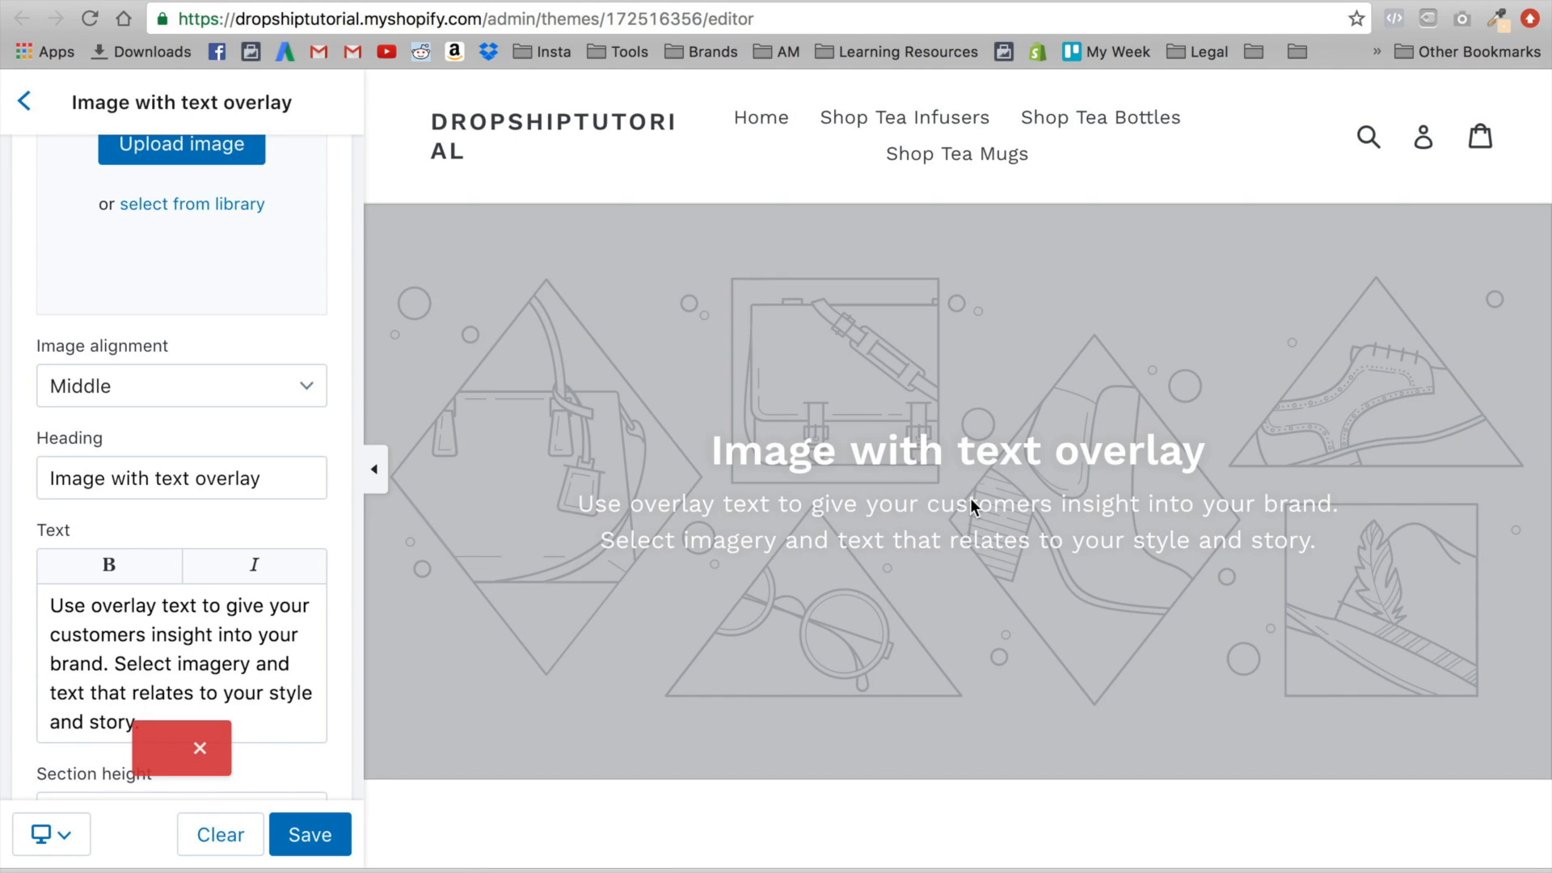
pyautogui.scroll(3, 158, 280)
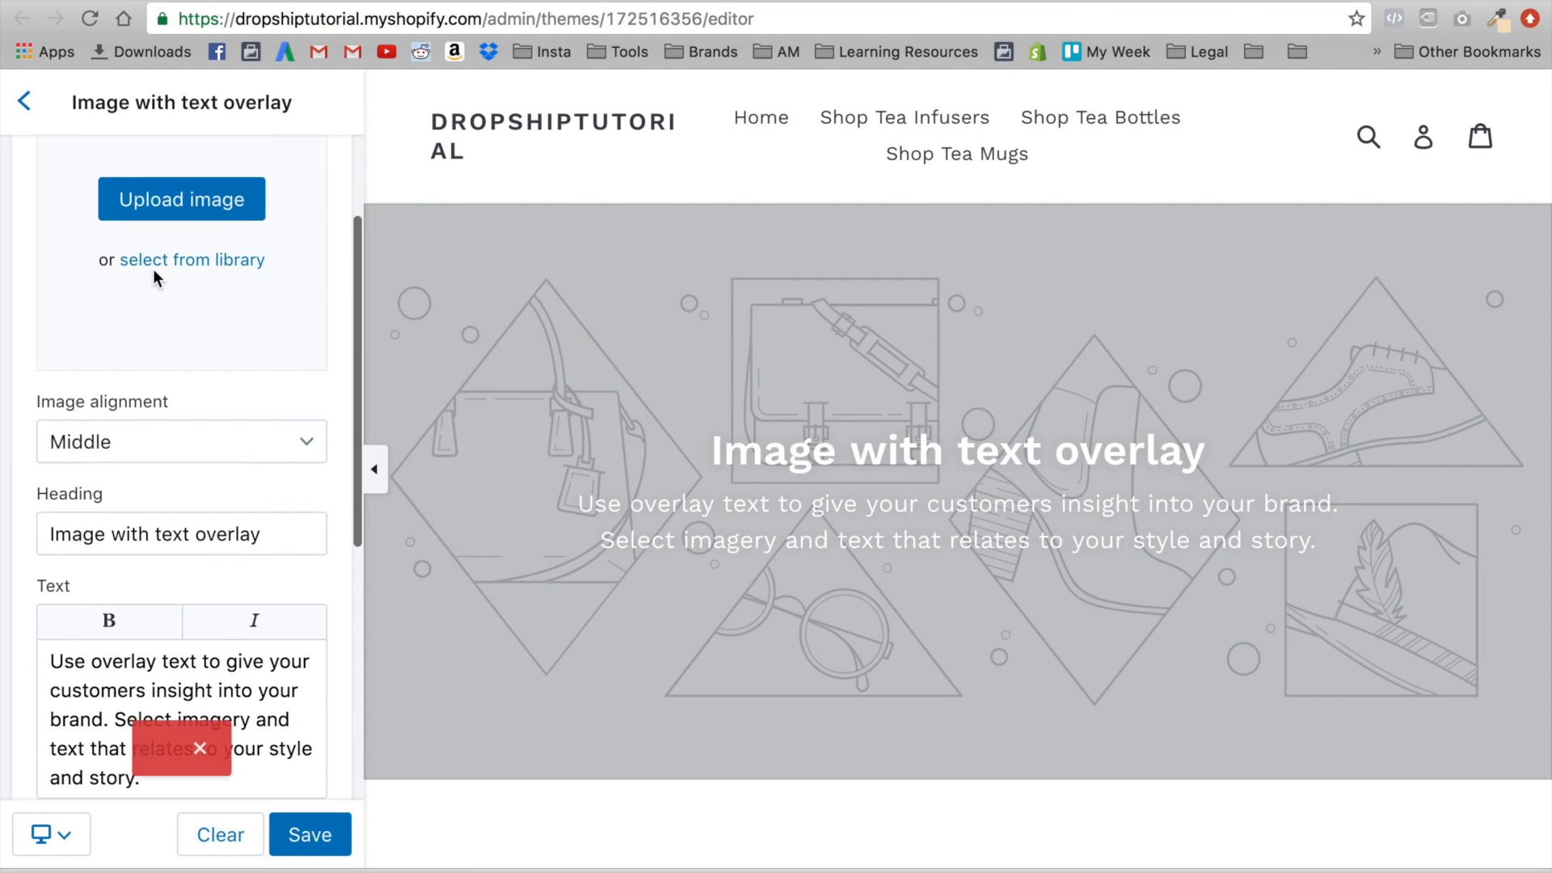
pyautogui.click(190, 362)
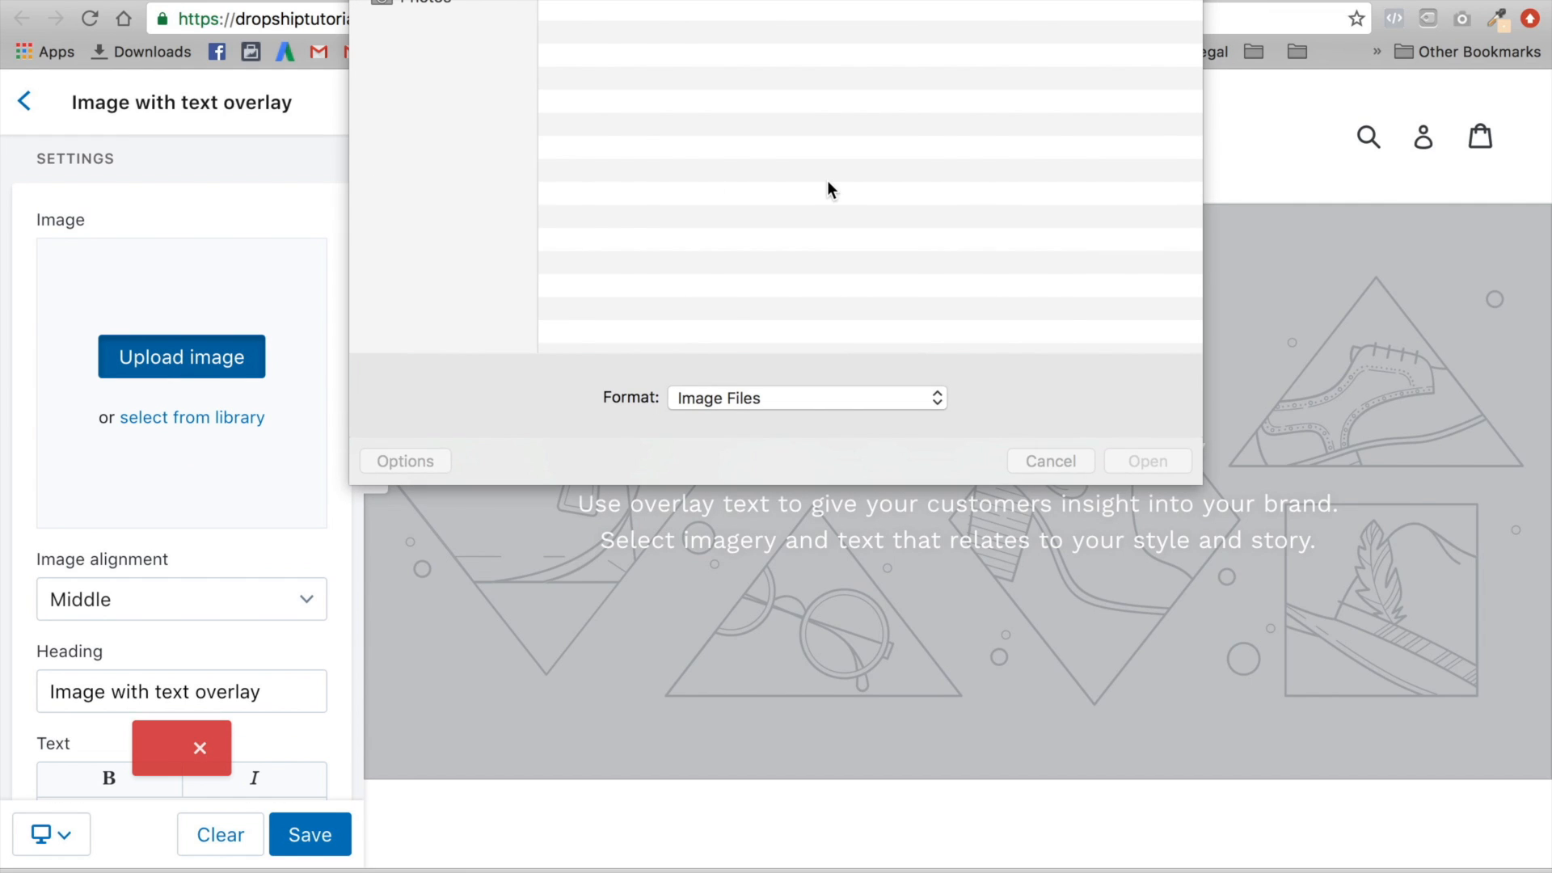
pyautogui.scroll(-10, 683, 103)
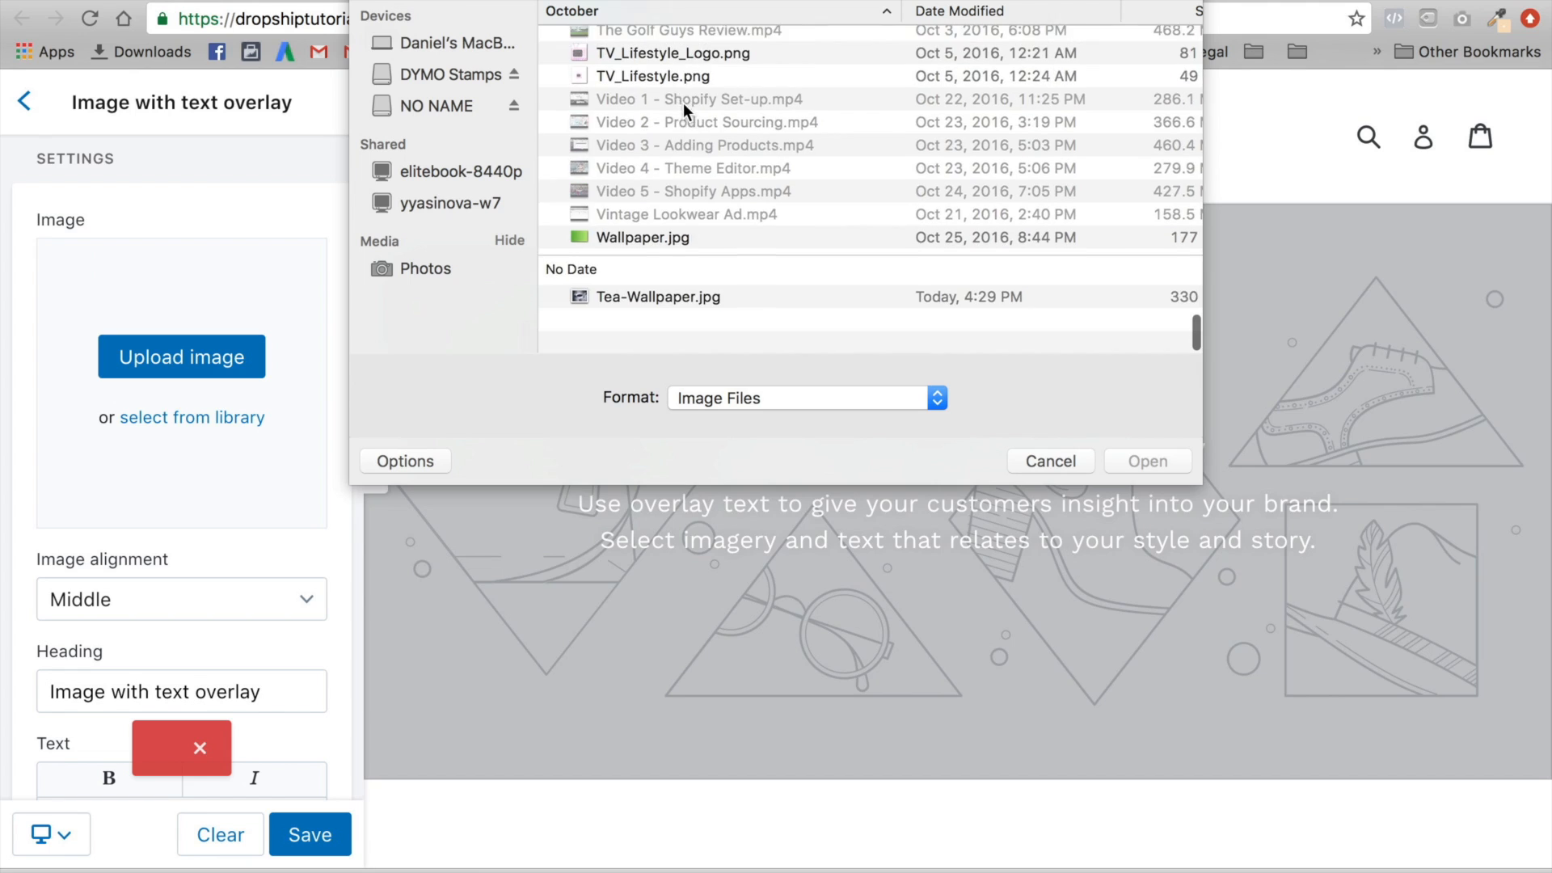
pyautogui.doubleClick(679, 340)
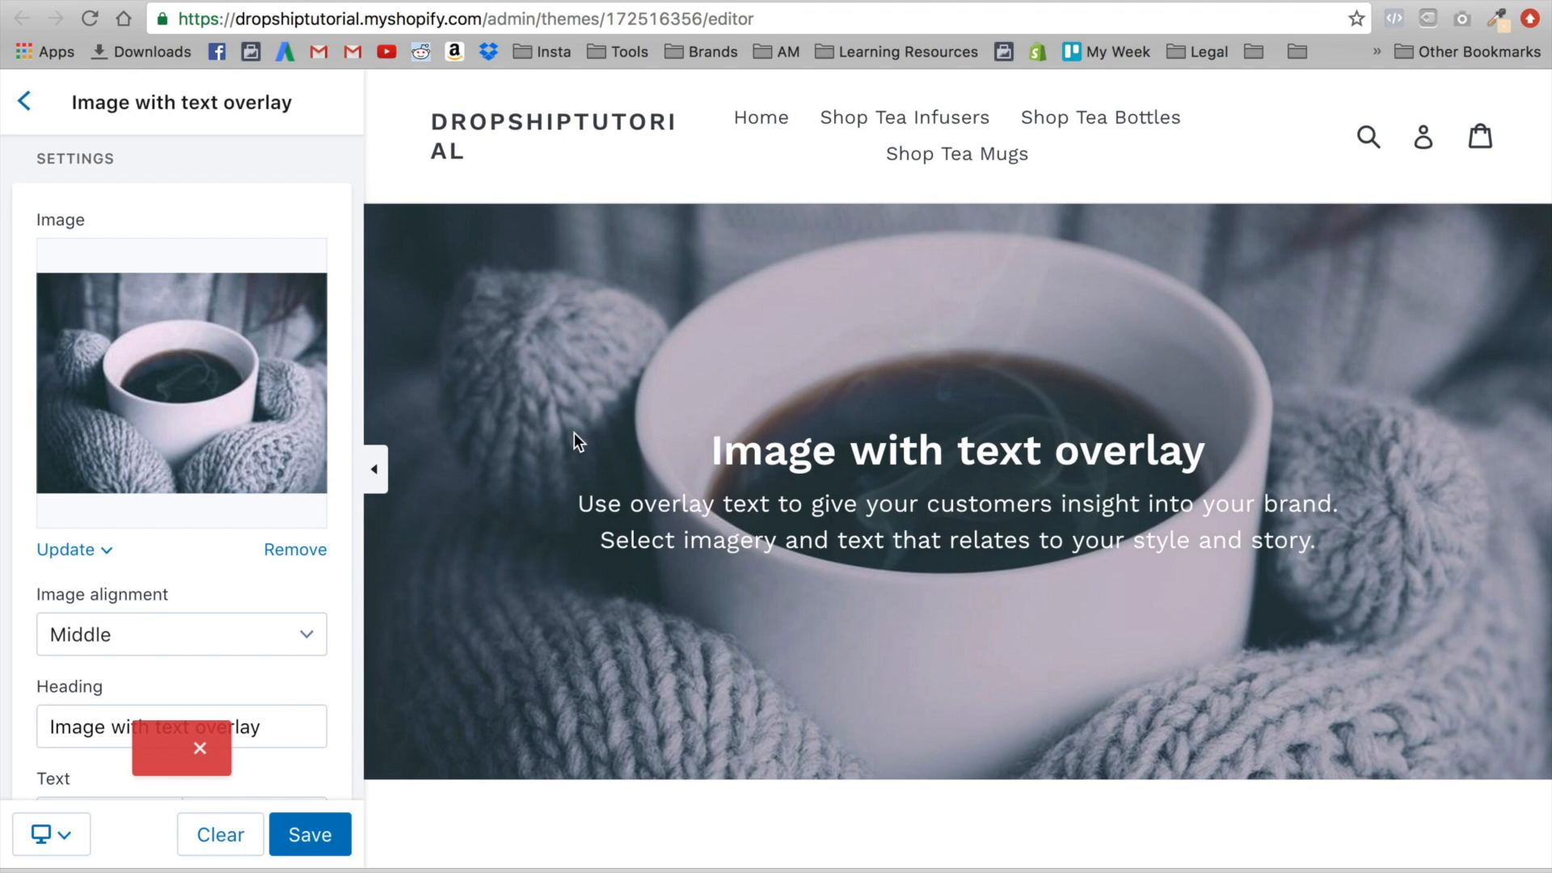
# Replace the overlay section's heading with "Welcome To Tea Heaven."
pyautogui.scroll(-3, 251, 631)
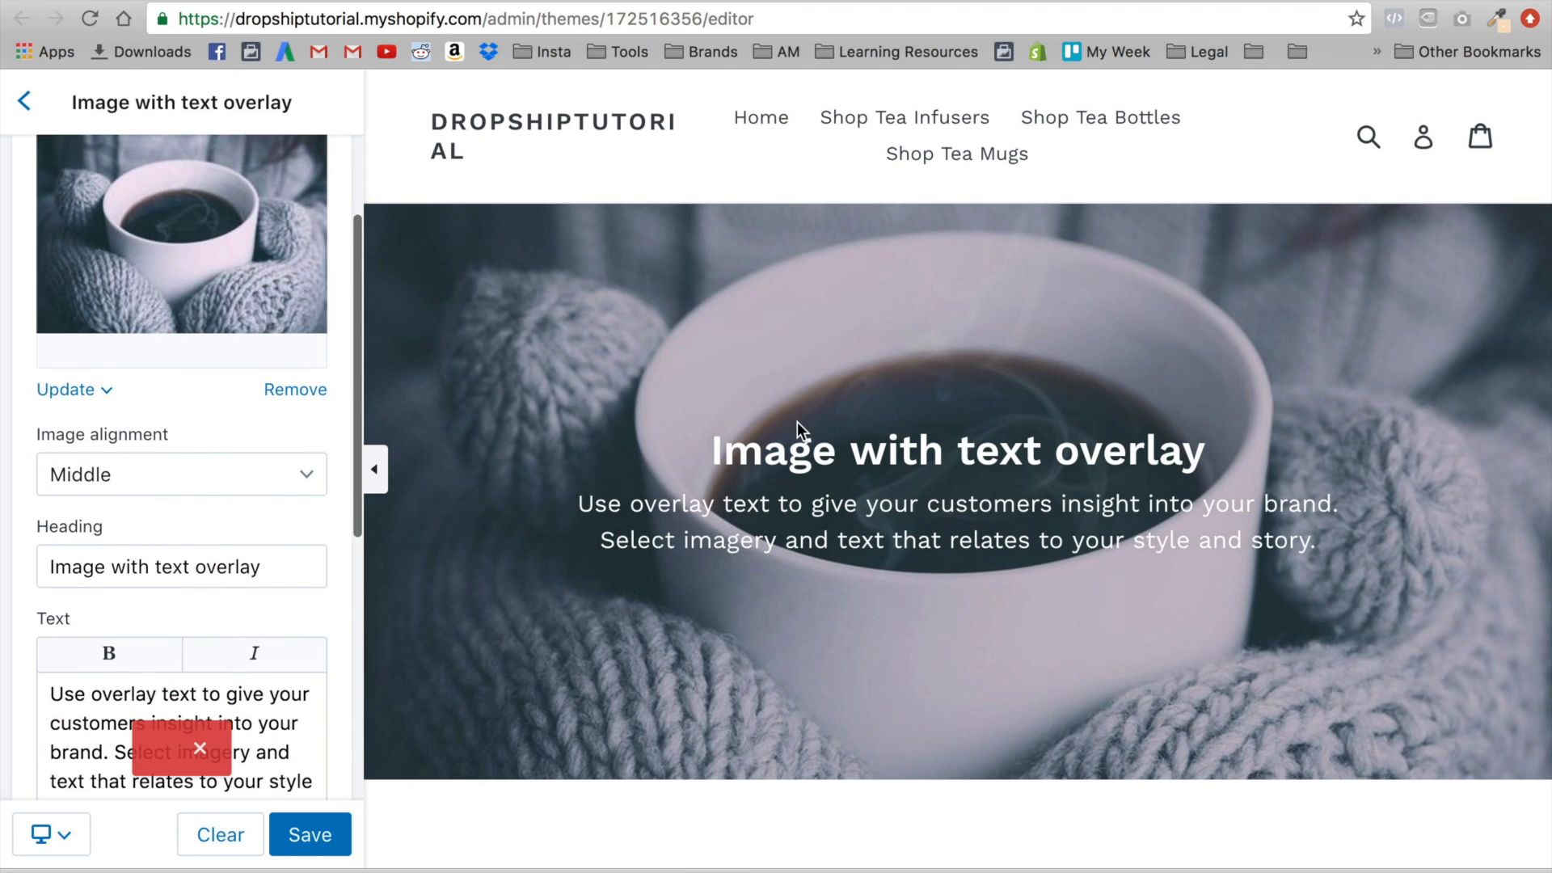
pyautogui.doubleClick(177, 566)
pyautogui.tripleClick(177, 566)
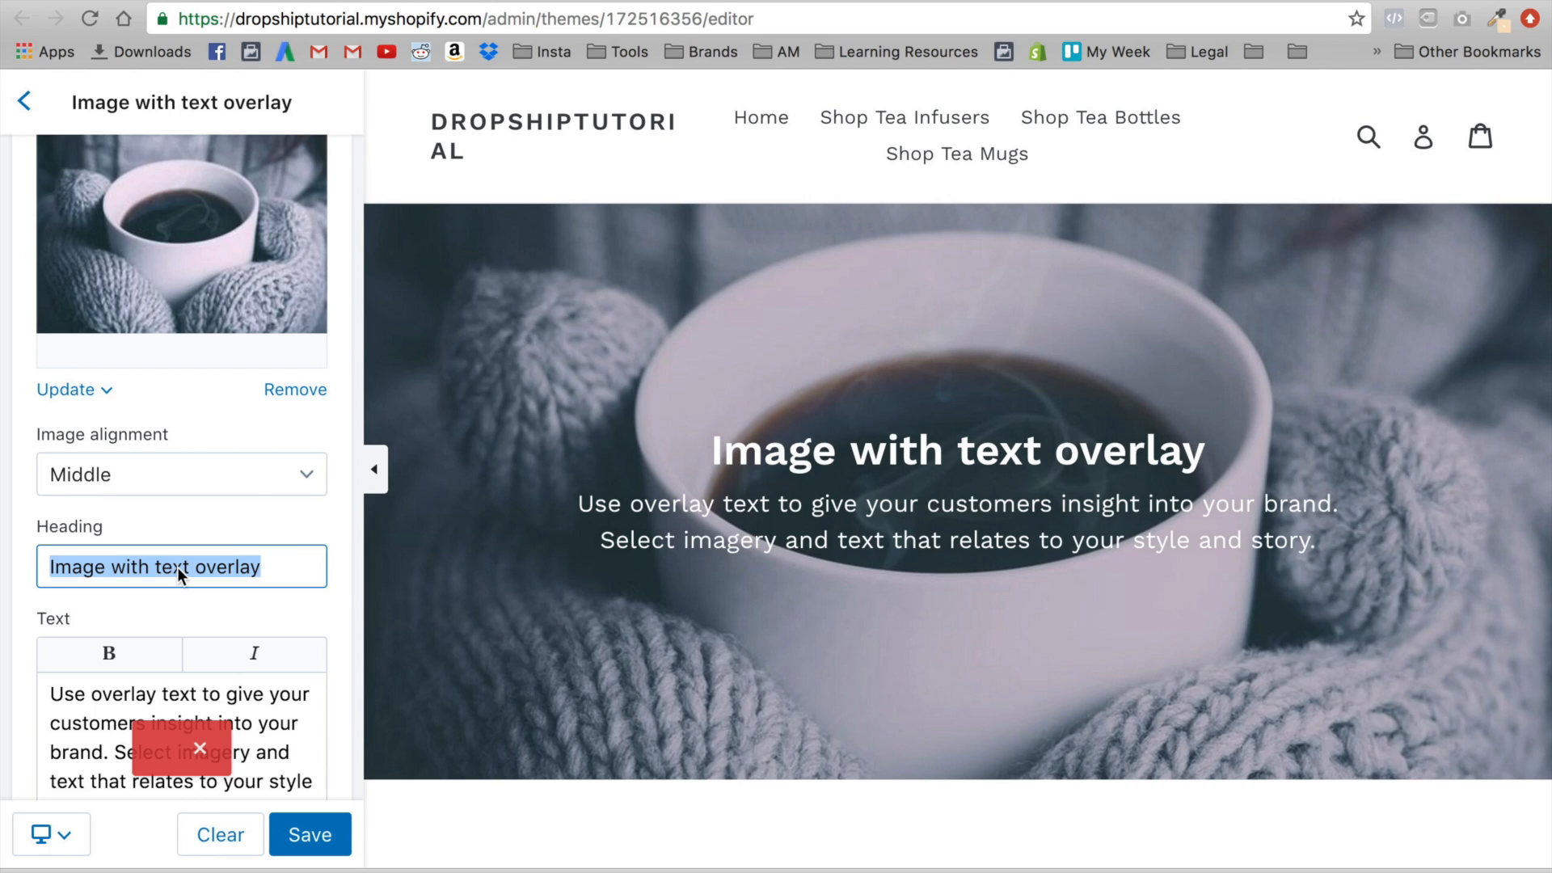
pyautogui.write('Welcin')
pyautogui.press('BackSpace')
pyautogui.press('BackSpace')
pyautogui.write('o')
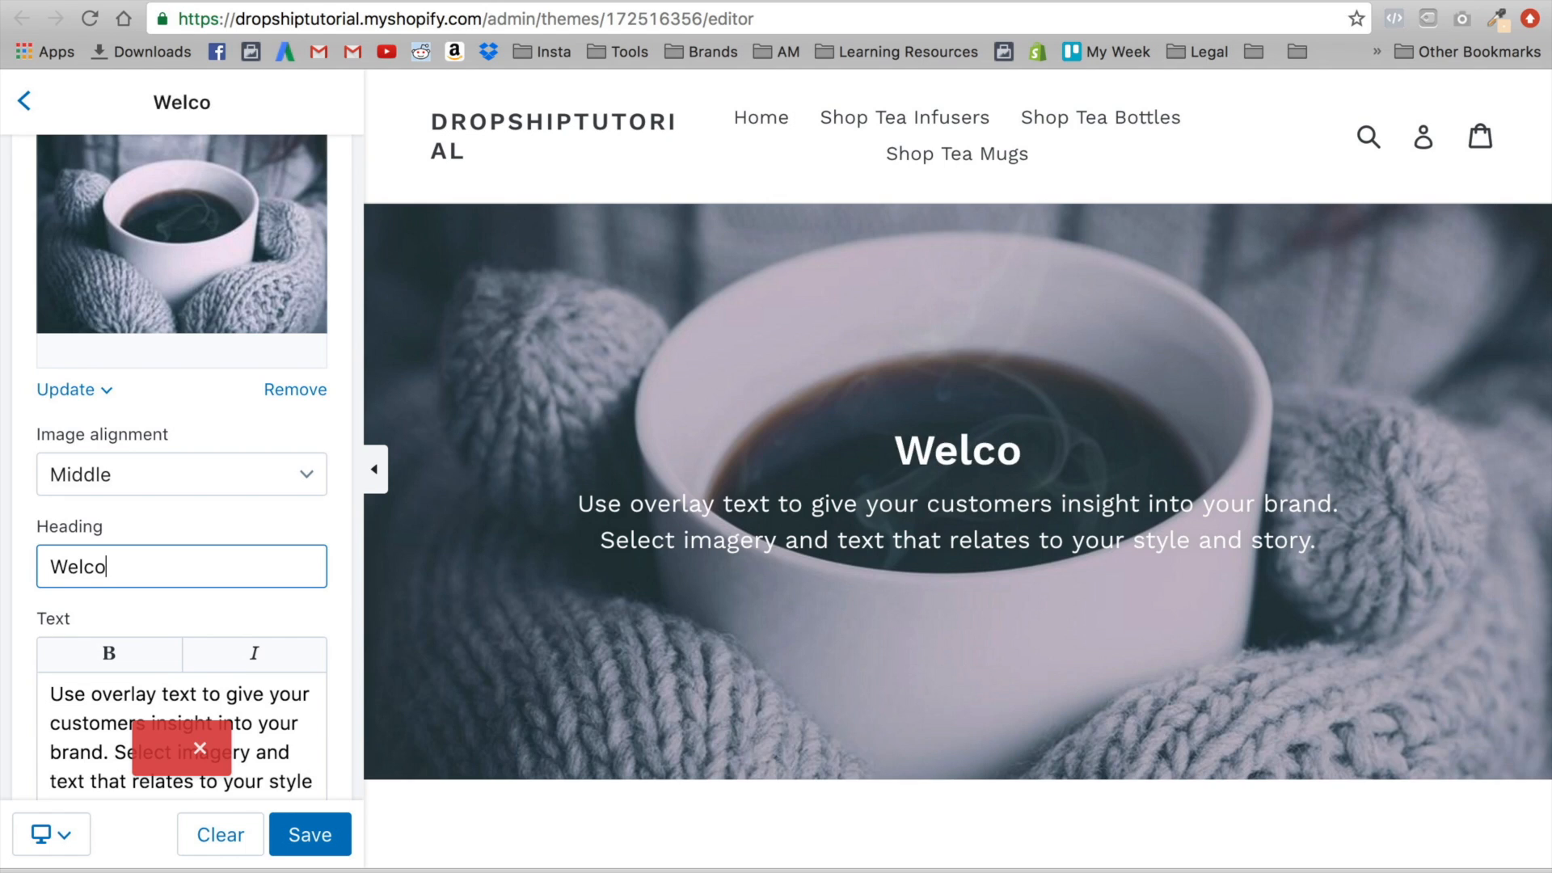
pyautogui.write('me To Teavana')
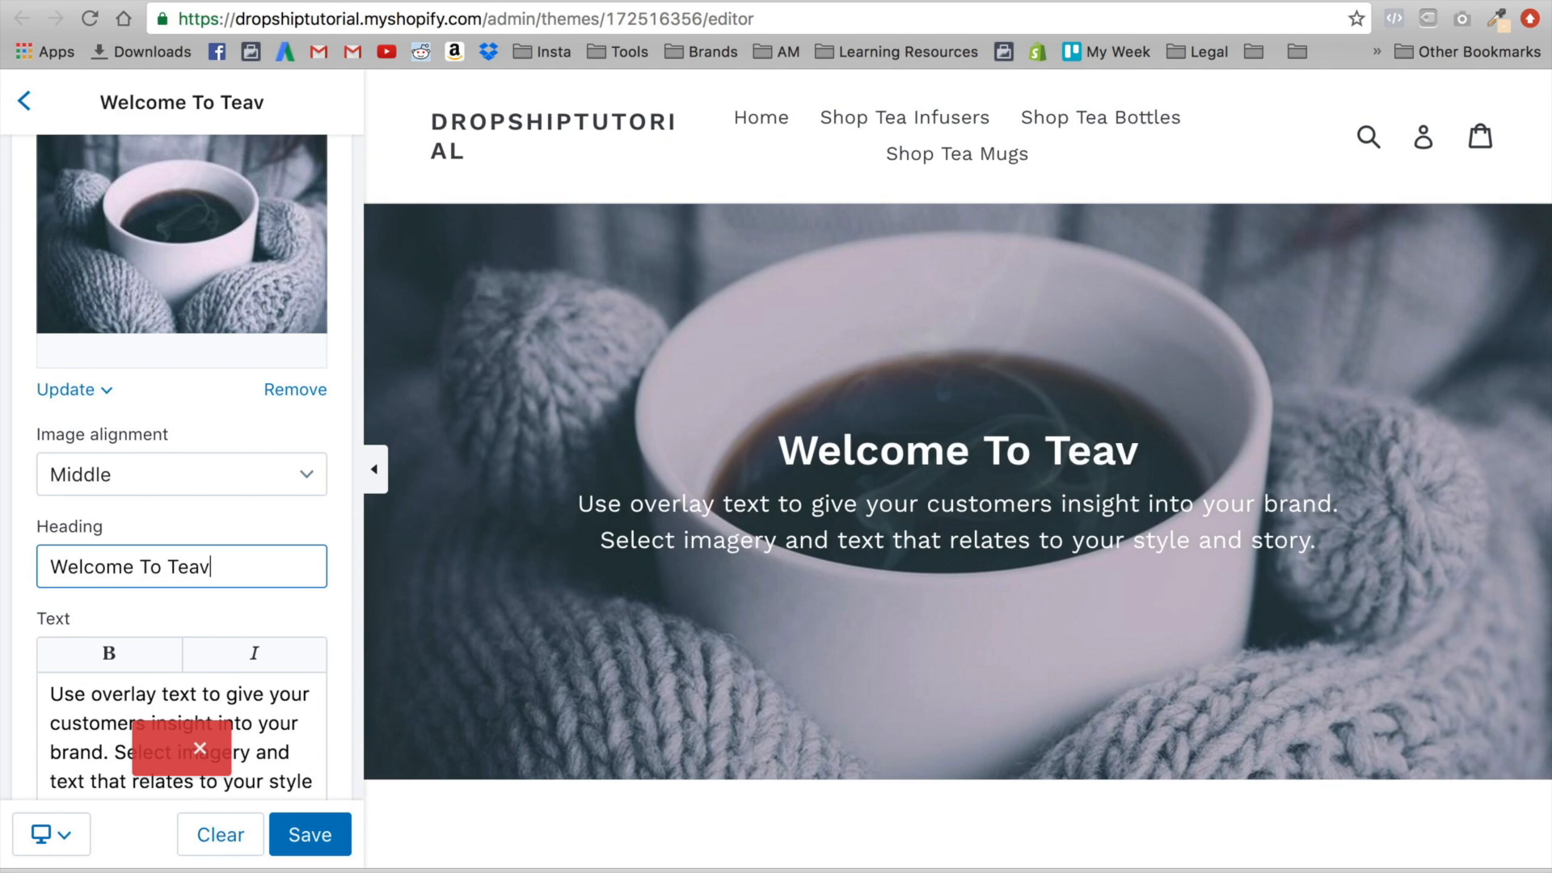
pyautogui.press('BackSpace')
pyautogui.press('BackSpace')
pyautogui.press('BackSpace')
pyautogui.press('BackSpace')
pyautogui.press('BackSpace')
pyautogui.write('a Heaven.')
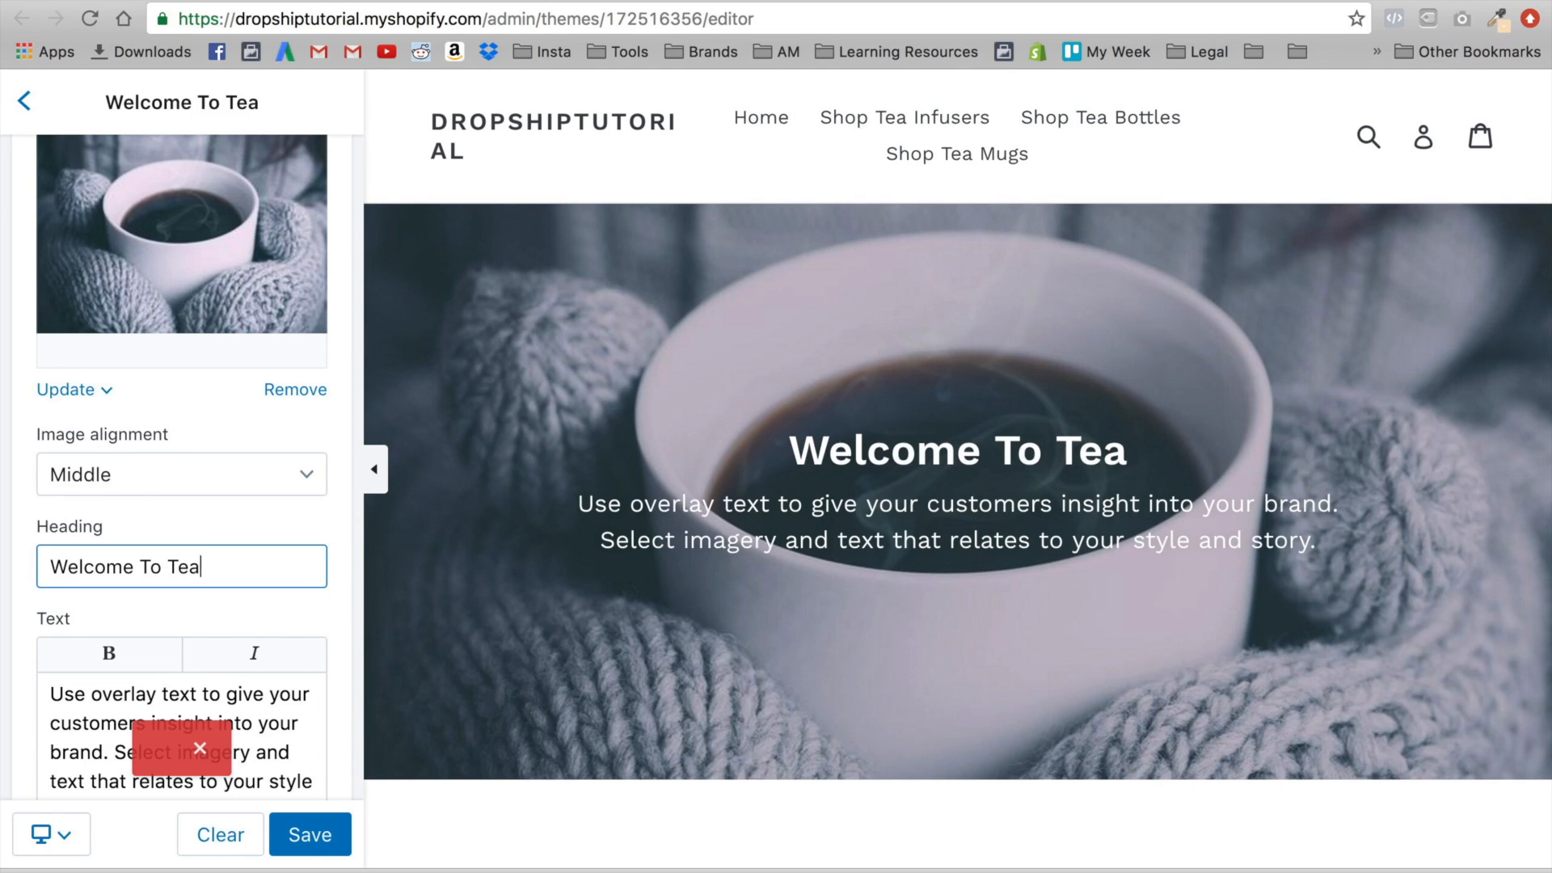
pyautogui.press('BackSpace')
pyautogui.press('BackSpace')
pyautogui.press('BackSpace')
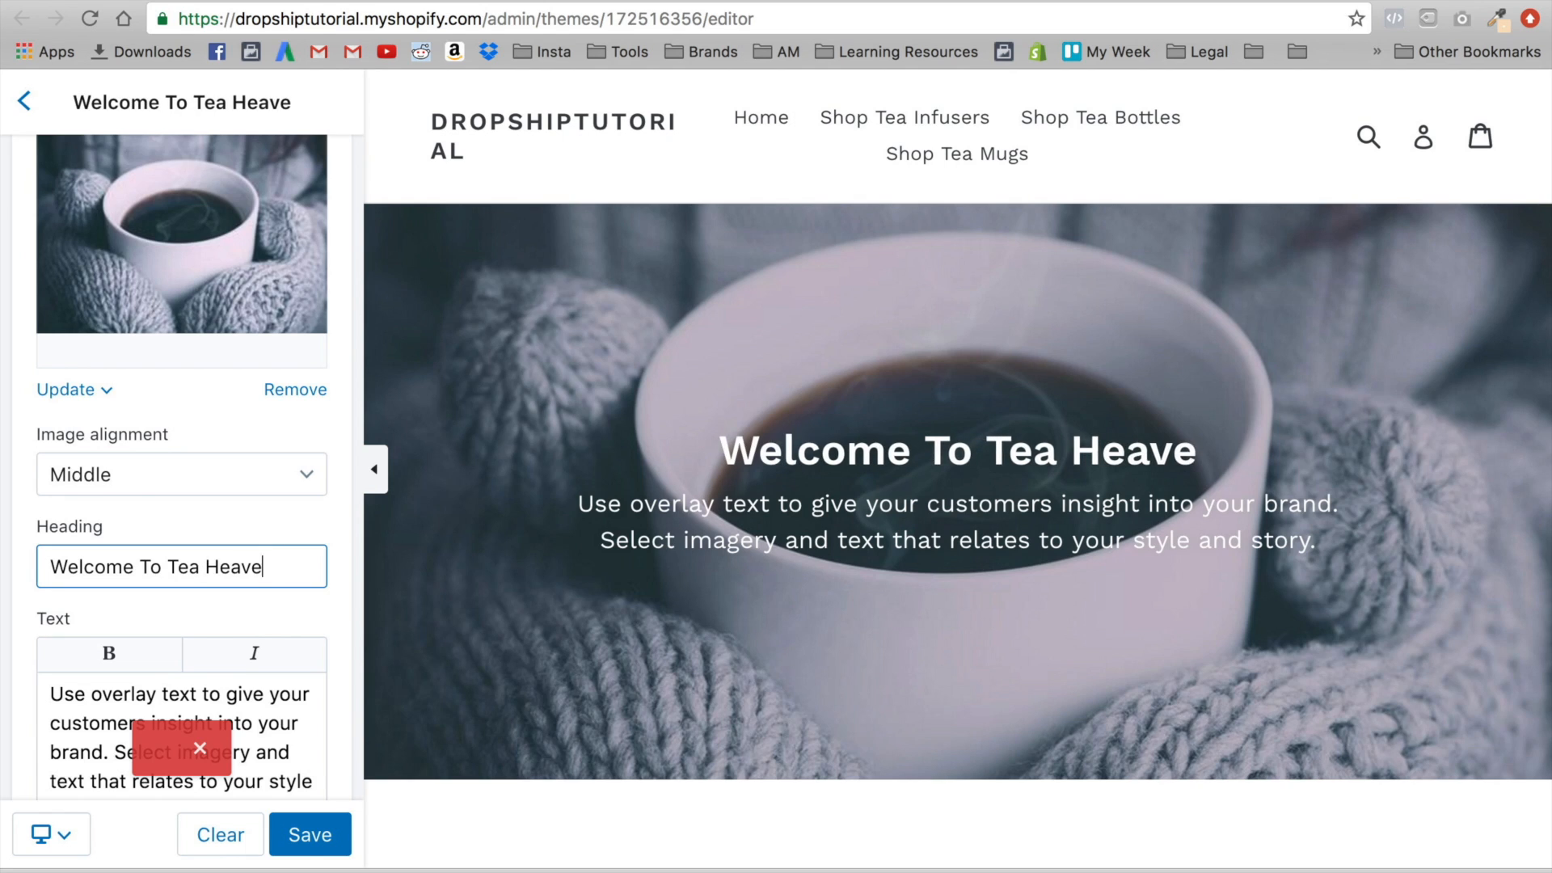
pyautogui.write('en')
pyautogui.press('BackSpace')
pyautogui.write(',')
pyautogui.press('BackSpace')
pyautogui.write('.')
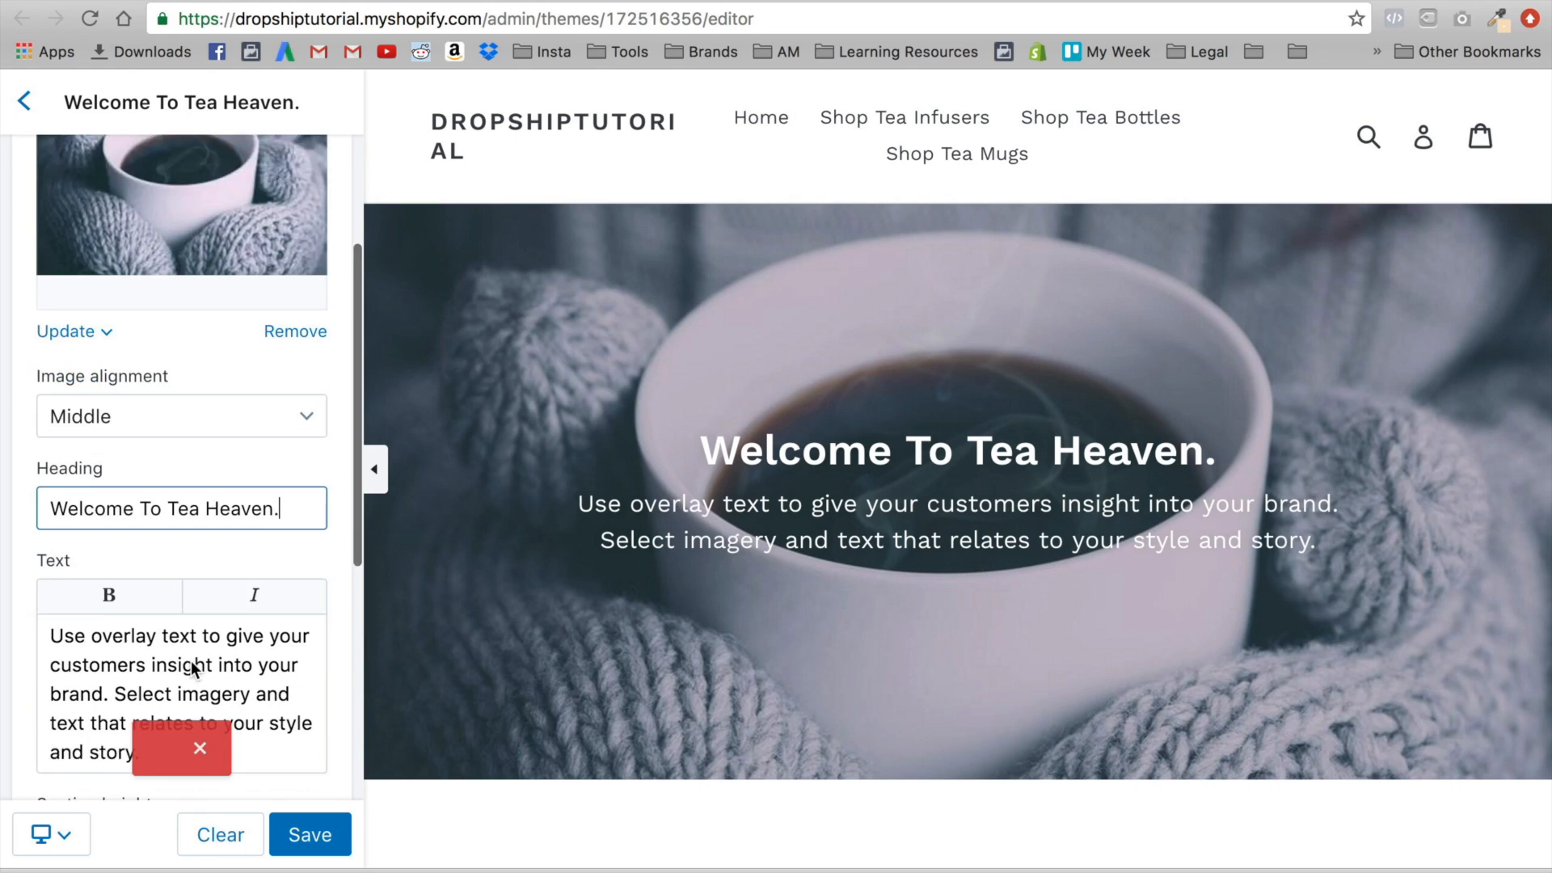
# Replace the placeholder text below the overlay heading with a tagline beginning "Where all"
pyautogui.scroll(-3, 147, 716)
pyautogui.tripleClick(179, 592)
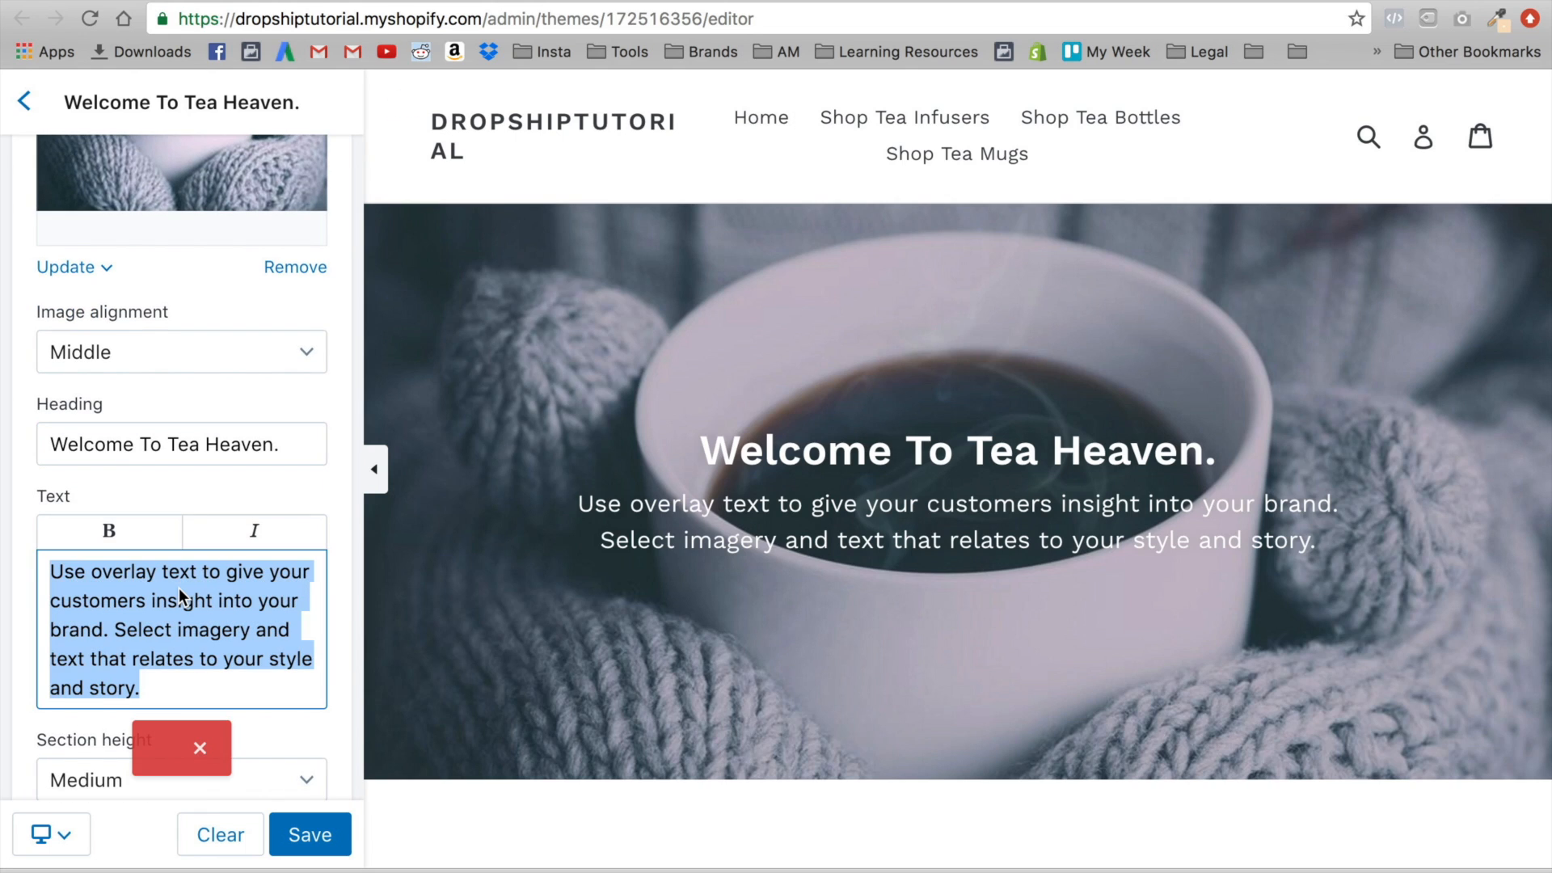
pyautogui.write('Where a')
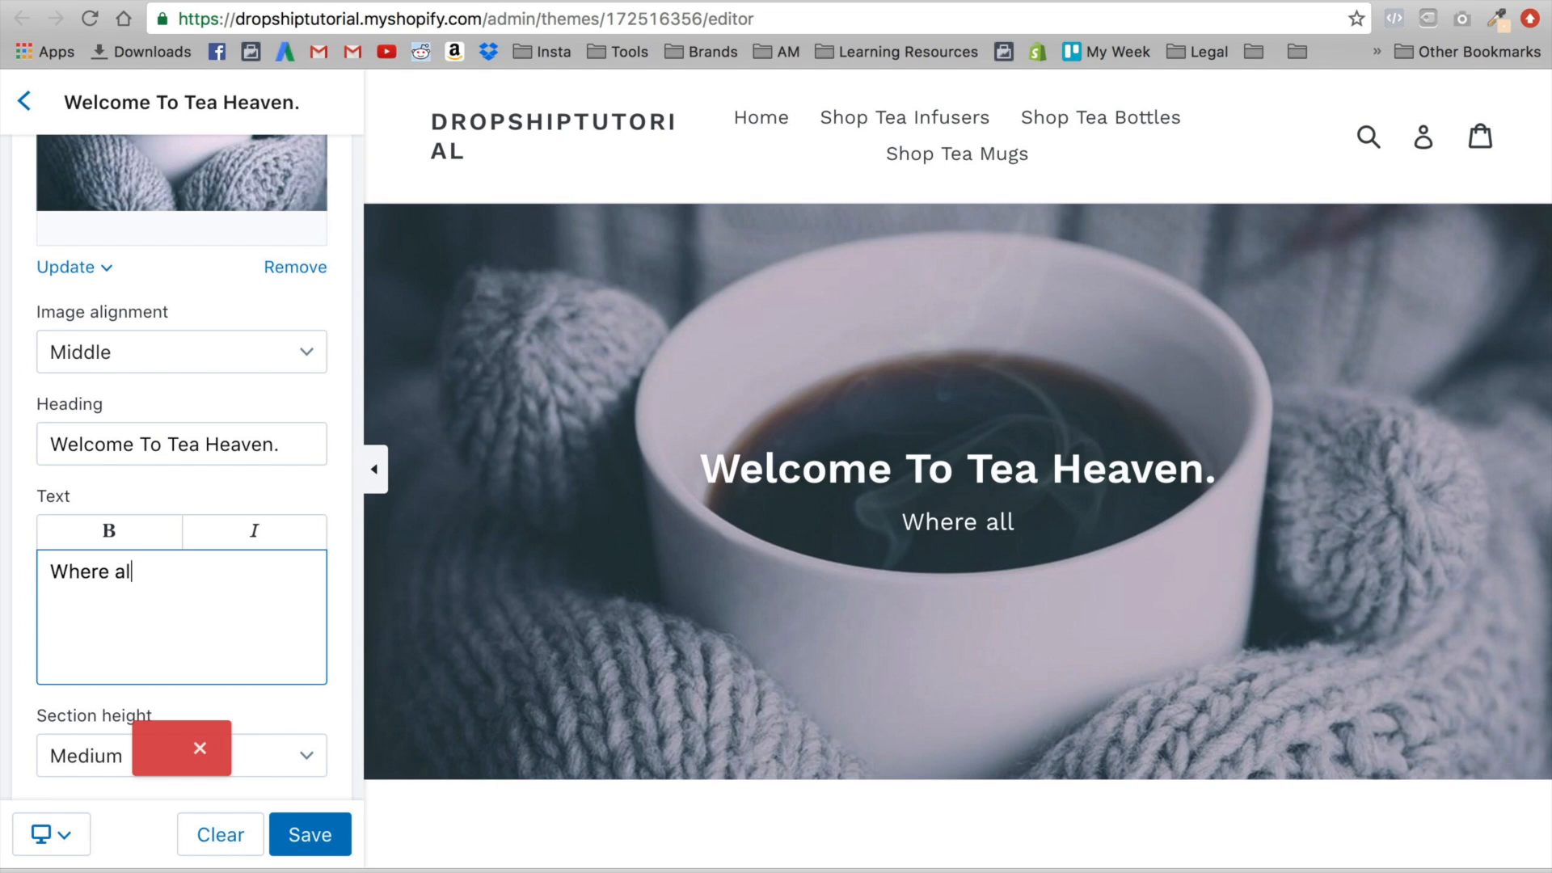
# Complete the hero section's text so it reads "Where all your wildest tea dreams can come true."
pyautogui.write('ll you')
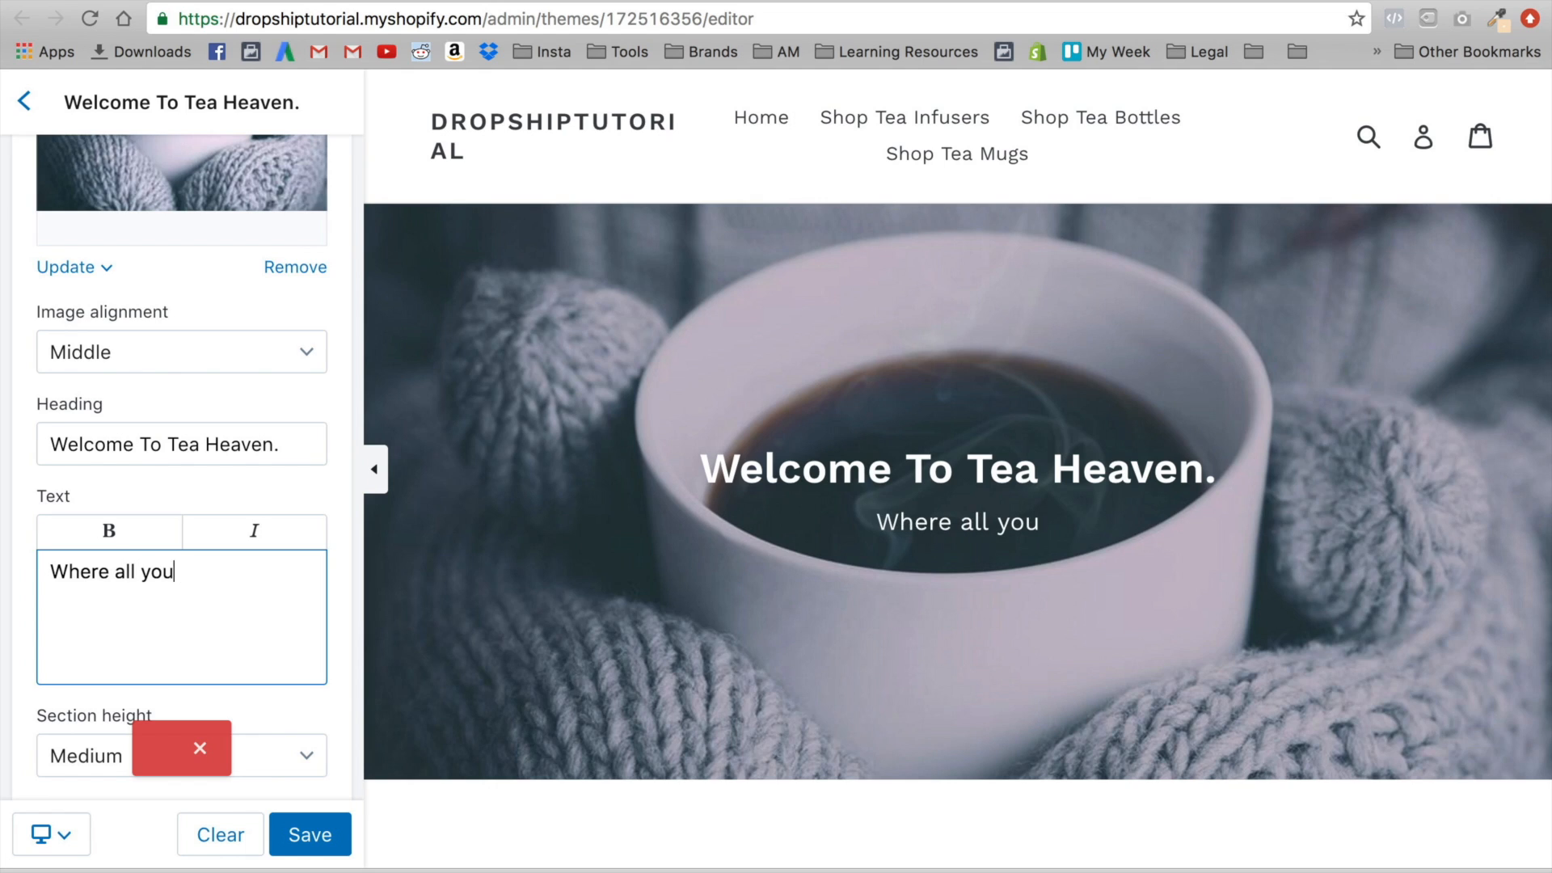
pyautogui.write('r wildest tea dreams can come true.')
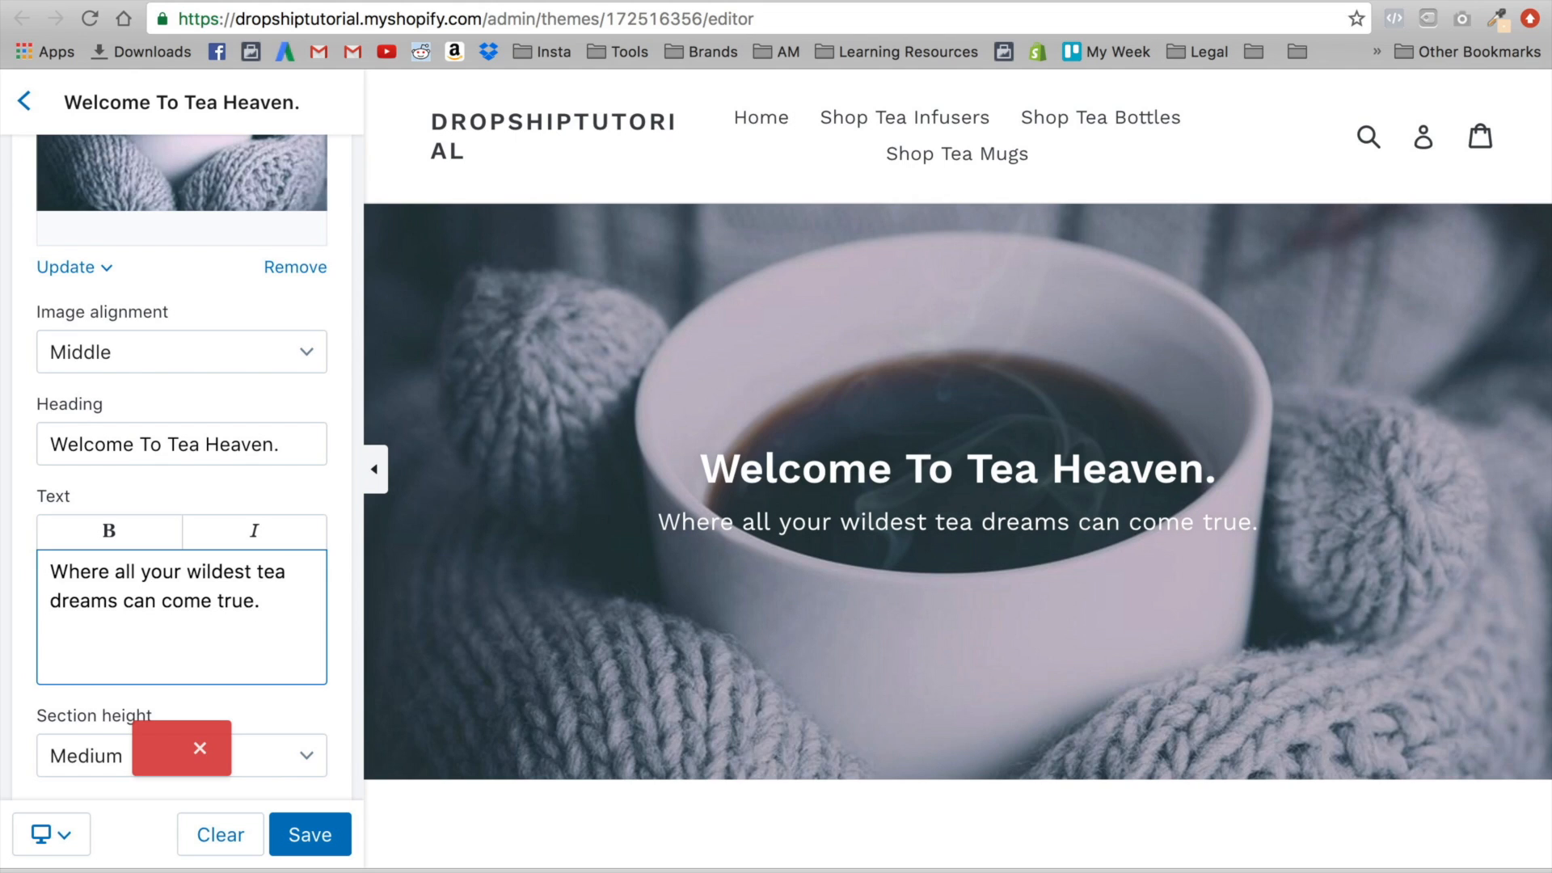
# Set both the section height and the text size of the hero section to Large
pyautogui.scroll(-3, 162, 651)
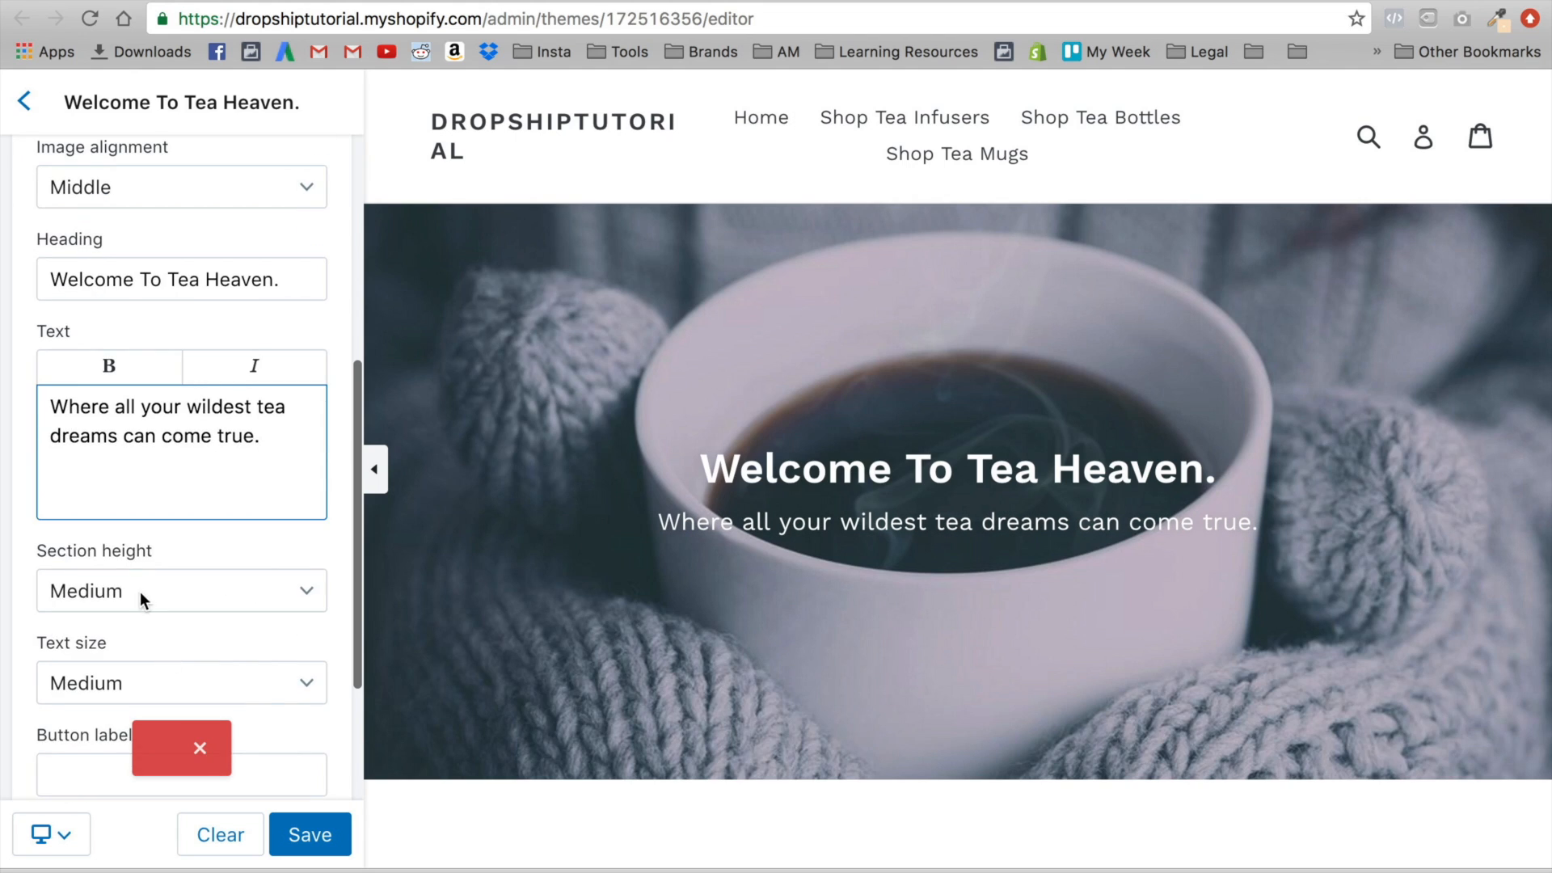
pyautogui.click(139, 592)
pyautogui.click(142, 627)
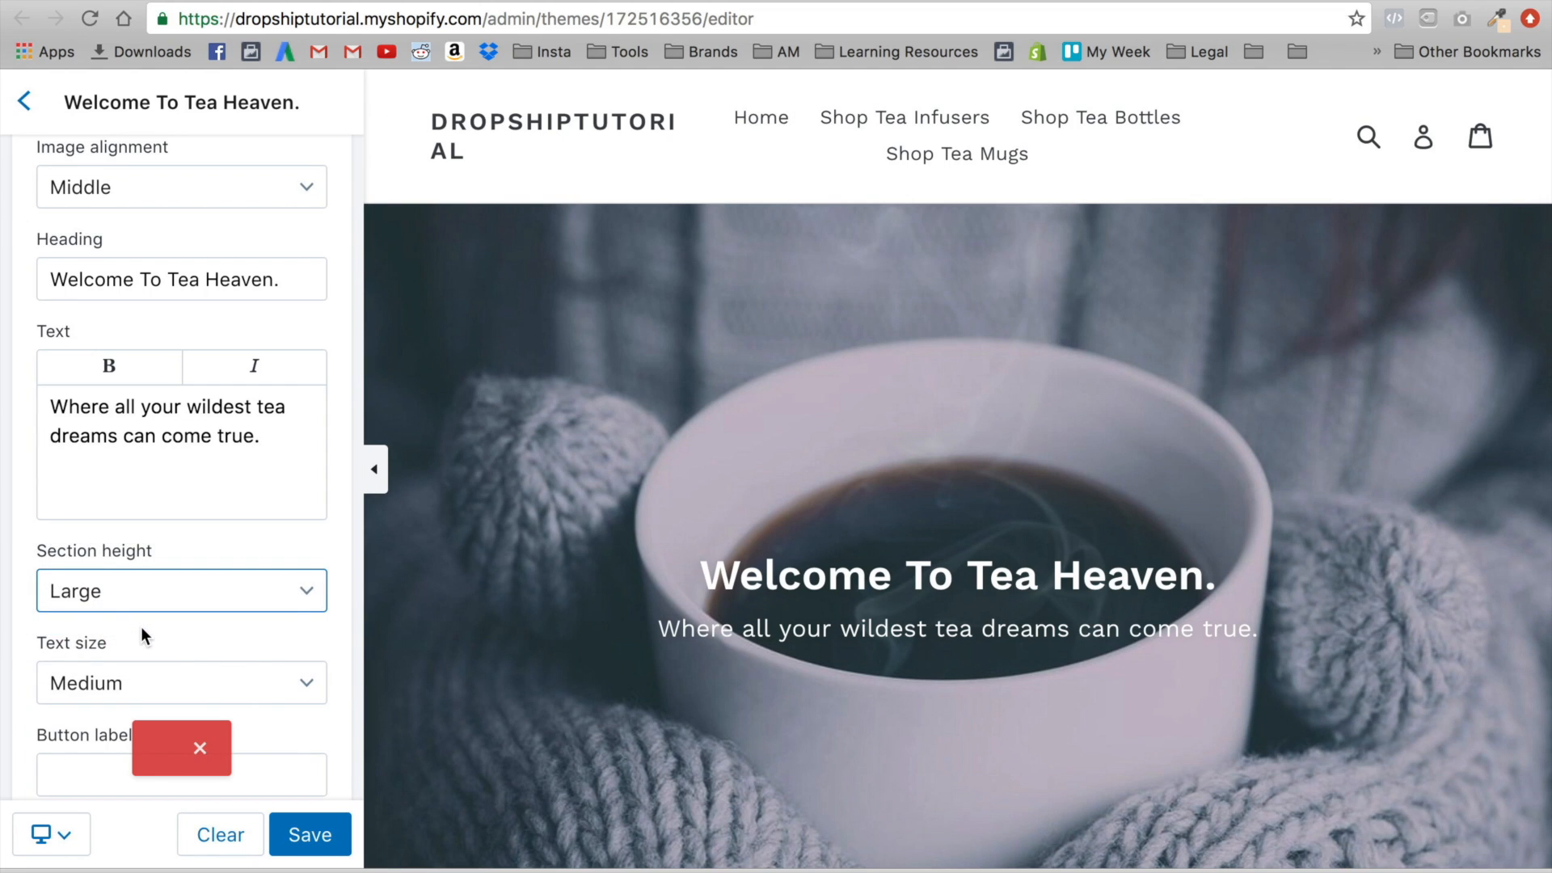
pyautogui.scroll(-1, 142, 692)
pyautogui.click(127, 655)
pyautogui.click(124, 675)
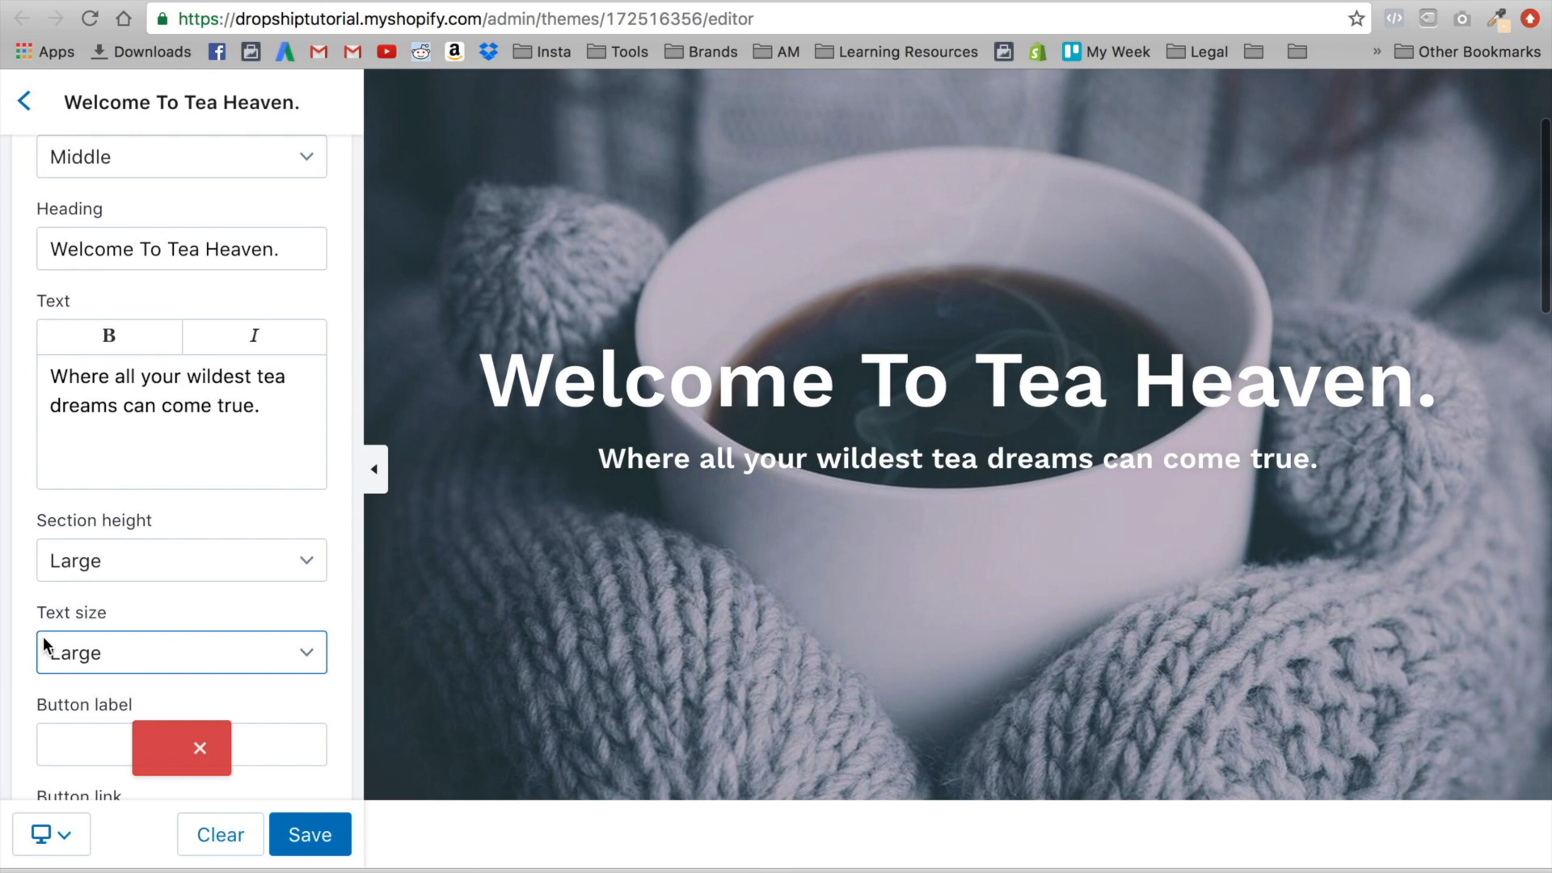
# Give the hero section a button labelled "See What's New!" that links to All Collections
pyautogui.scroll(-2, 44, 645)
pyautogui.click(129, 637)
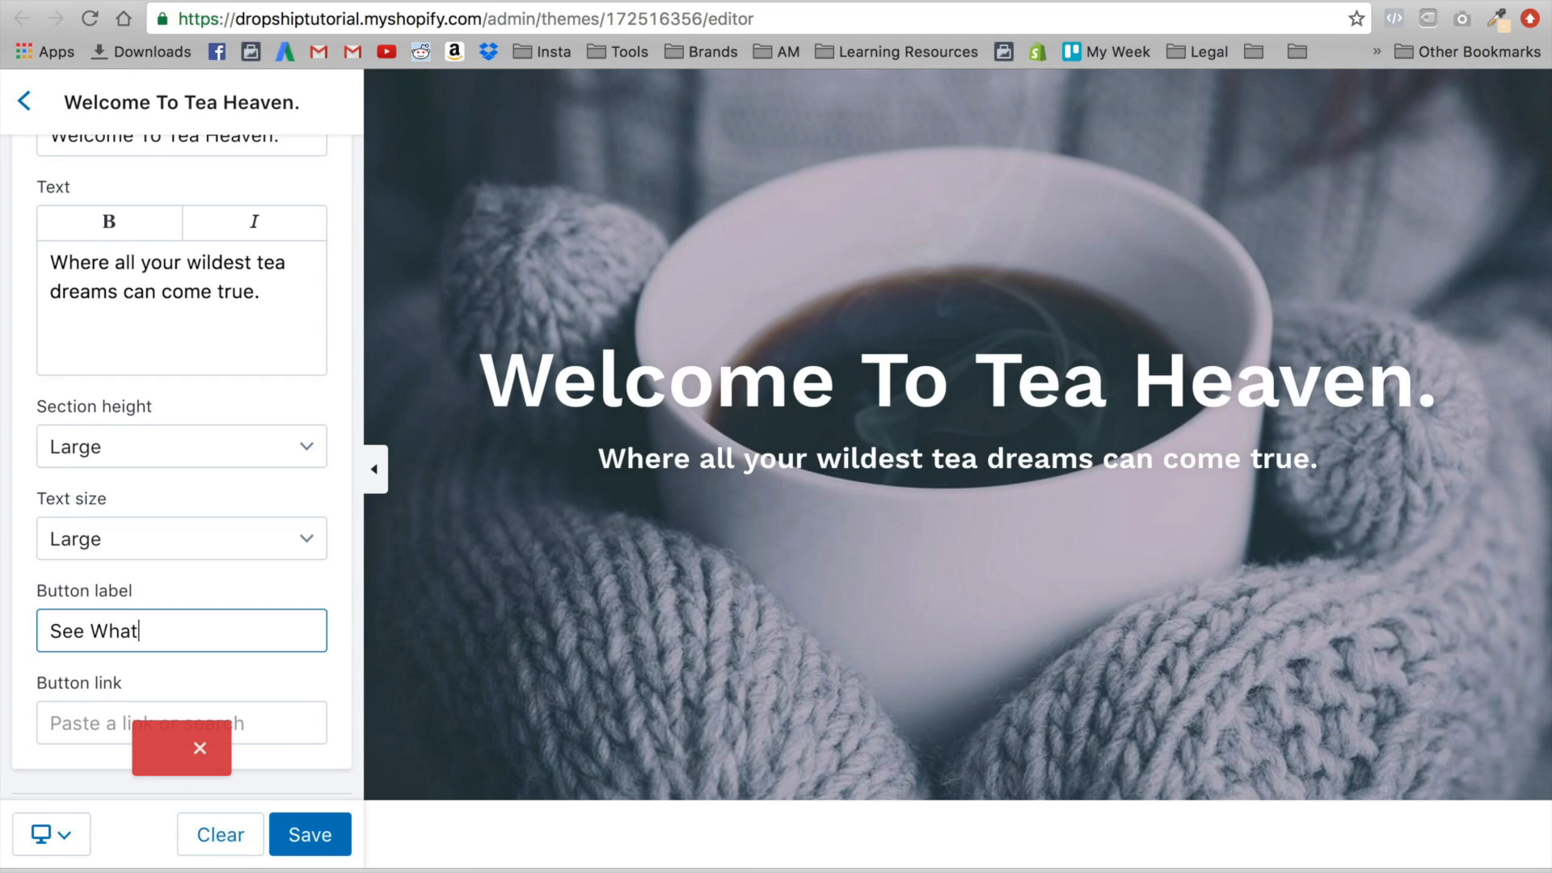
pyautogui.scroll(-1, 118, 671)
pyautogui.click(118, 671)
pyautogui.click(133, 404)
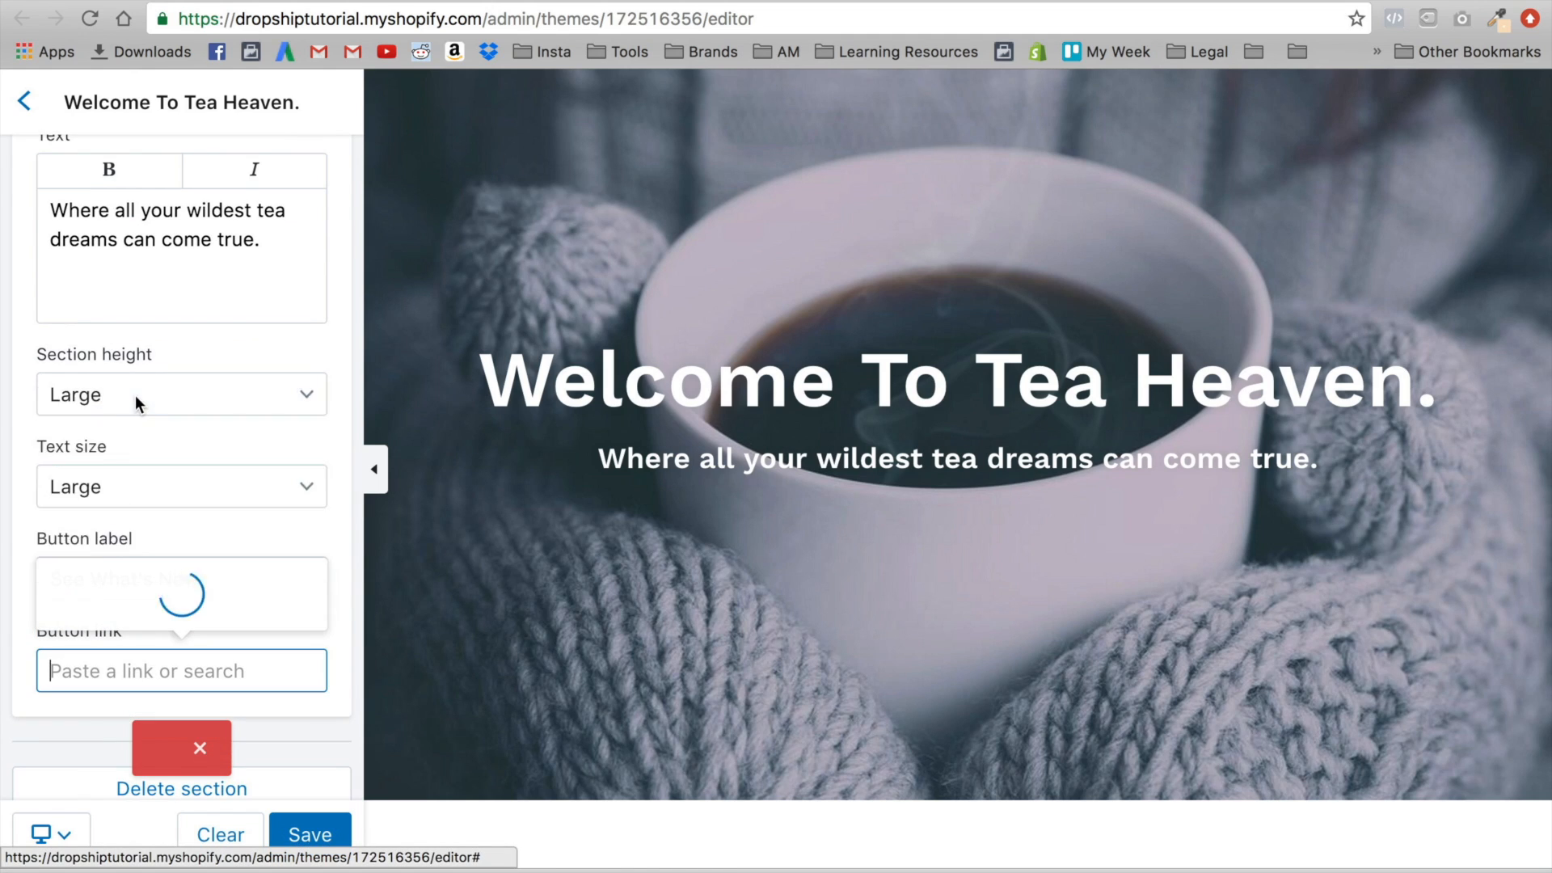
pyautogui.click(149, 337)
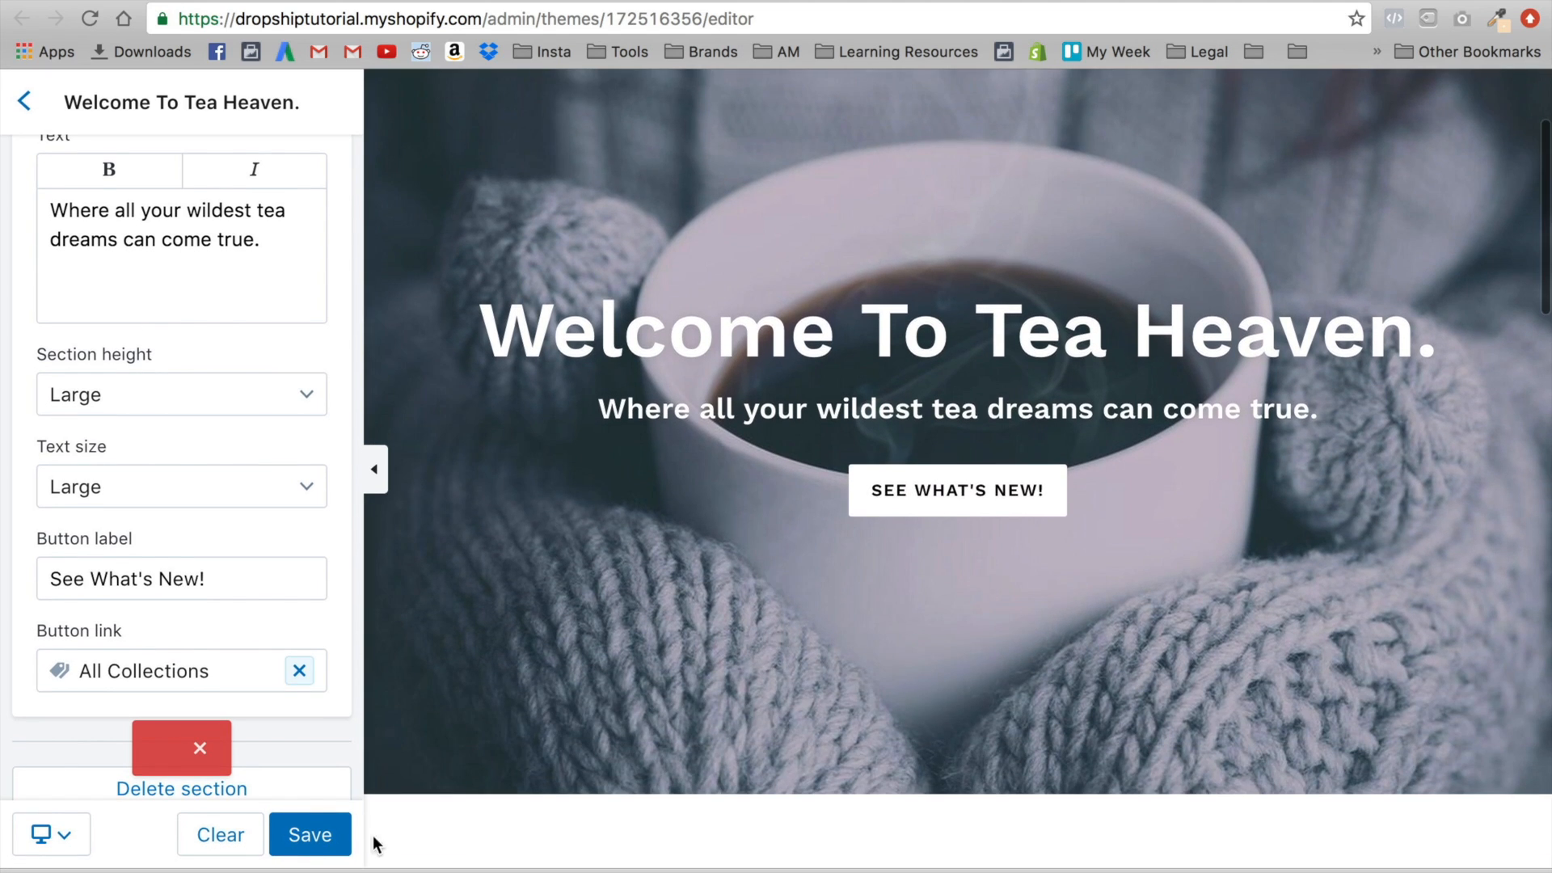
# Save the theme changes and return to the list of homepage sections
pyautogui.scroll(-1, 269, 706)
pyautogui.click(308, 834)
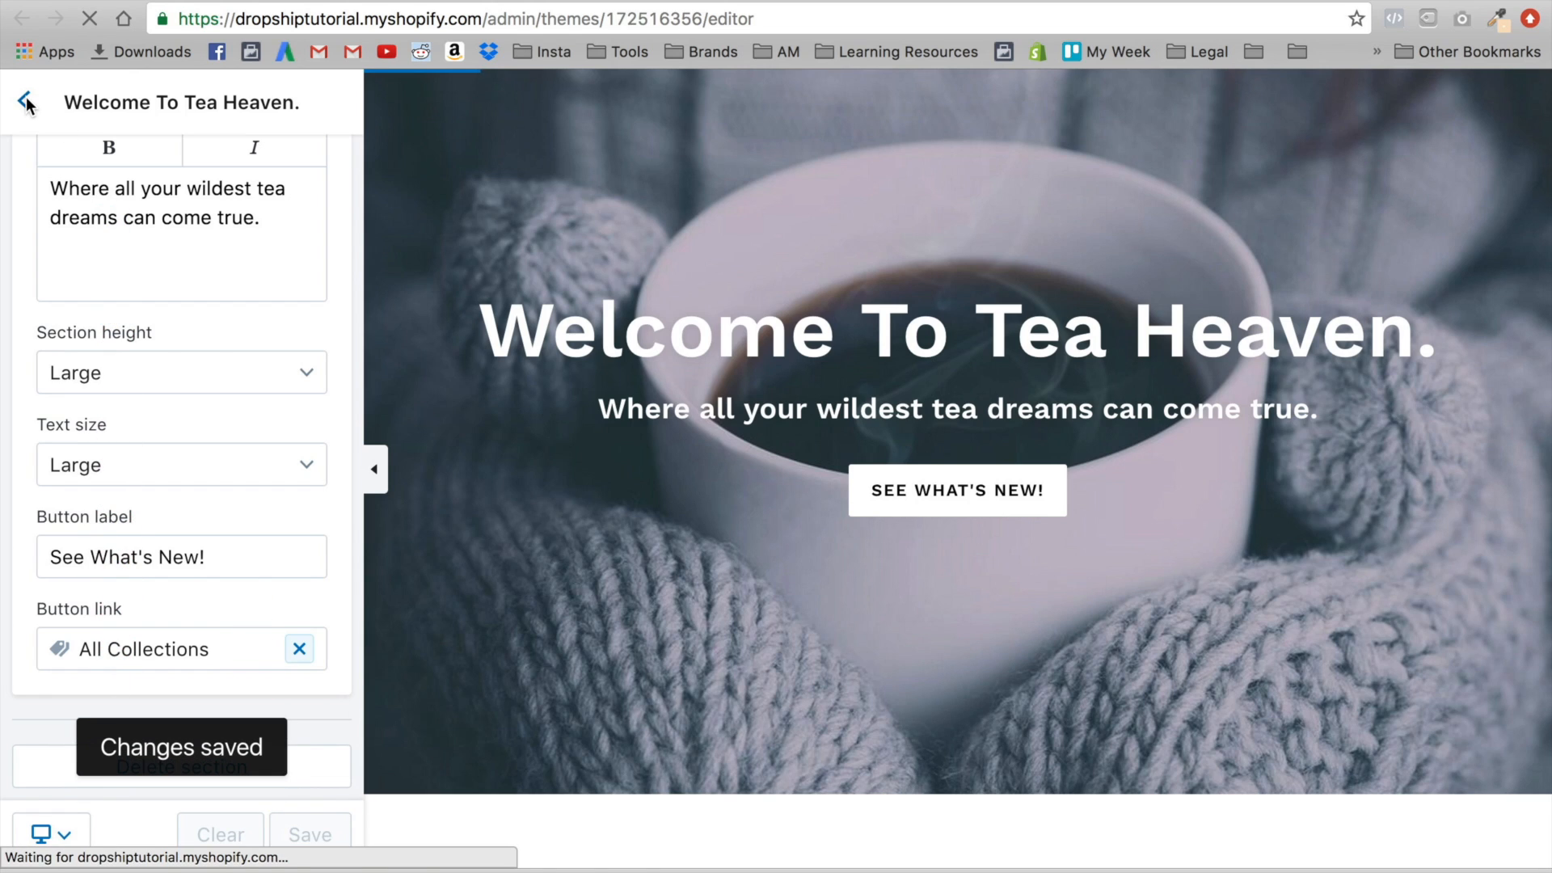
pyautogui.click(24, 100)
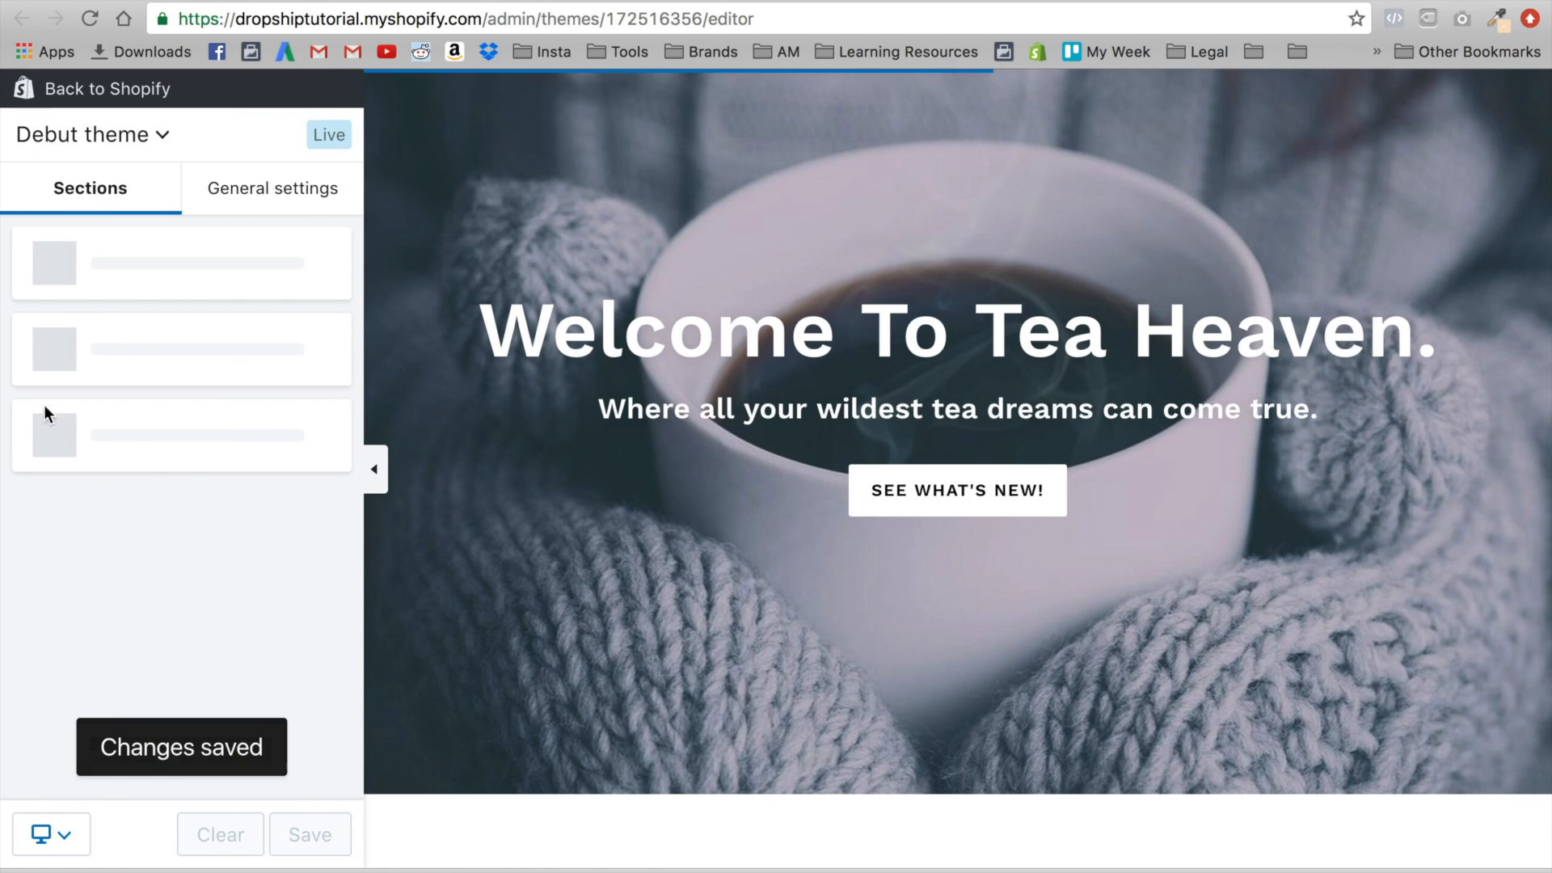
# Review the homepage preview below the hero image, from the featured collection down to the footer
pyautogui.scroll(-5, 930, 560)
pyautogui.scroll(-2, 929, 560)
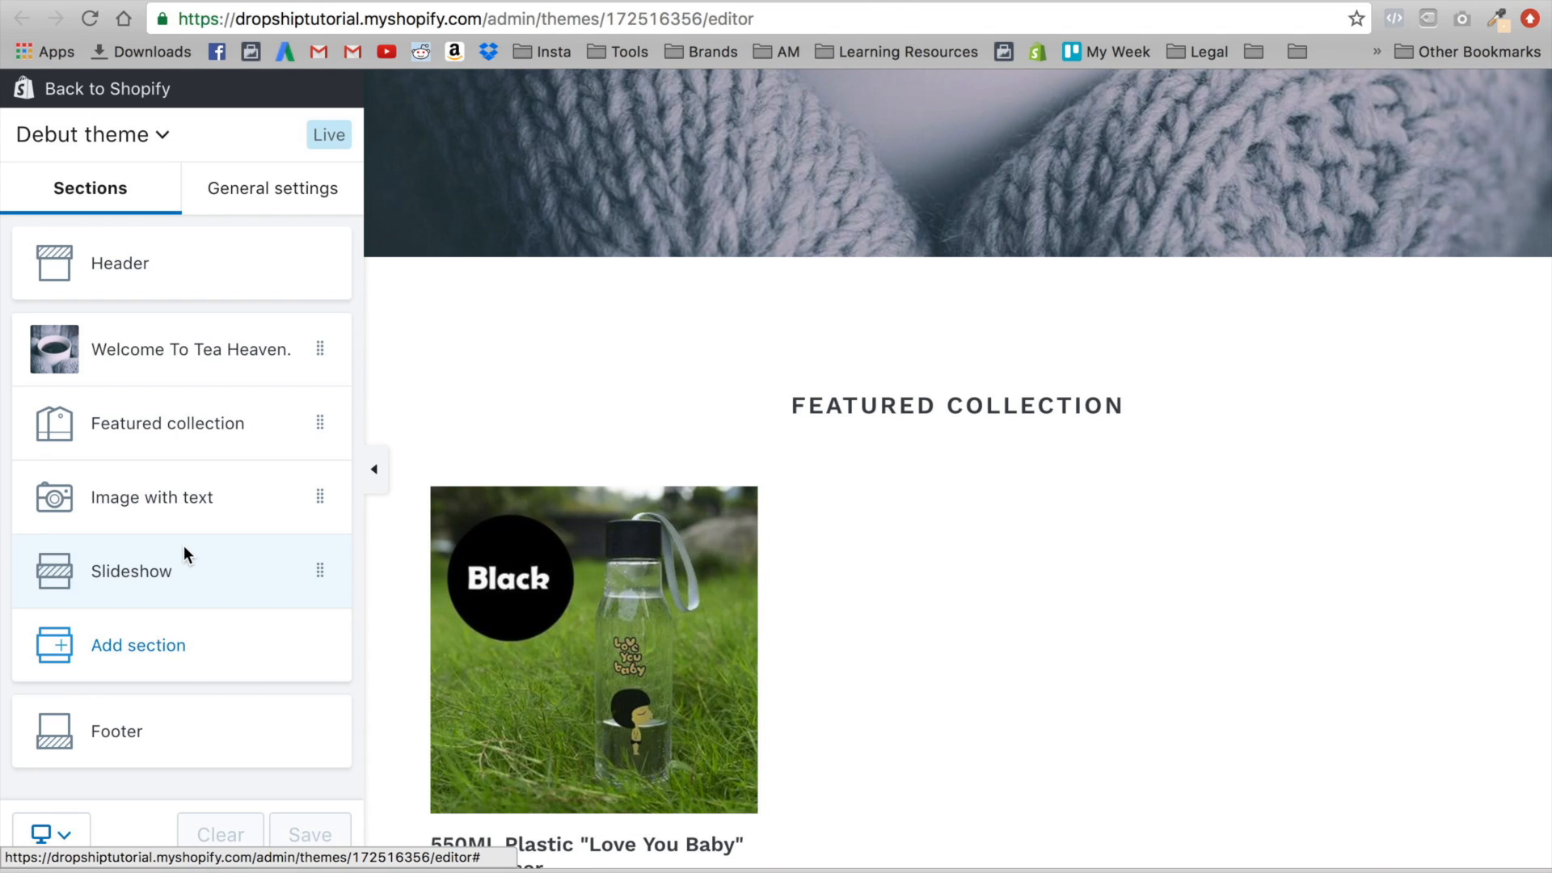
pyautogui.scroll(-3, 773, 526)
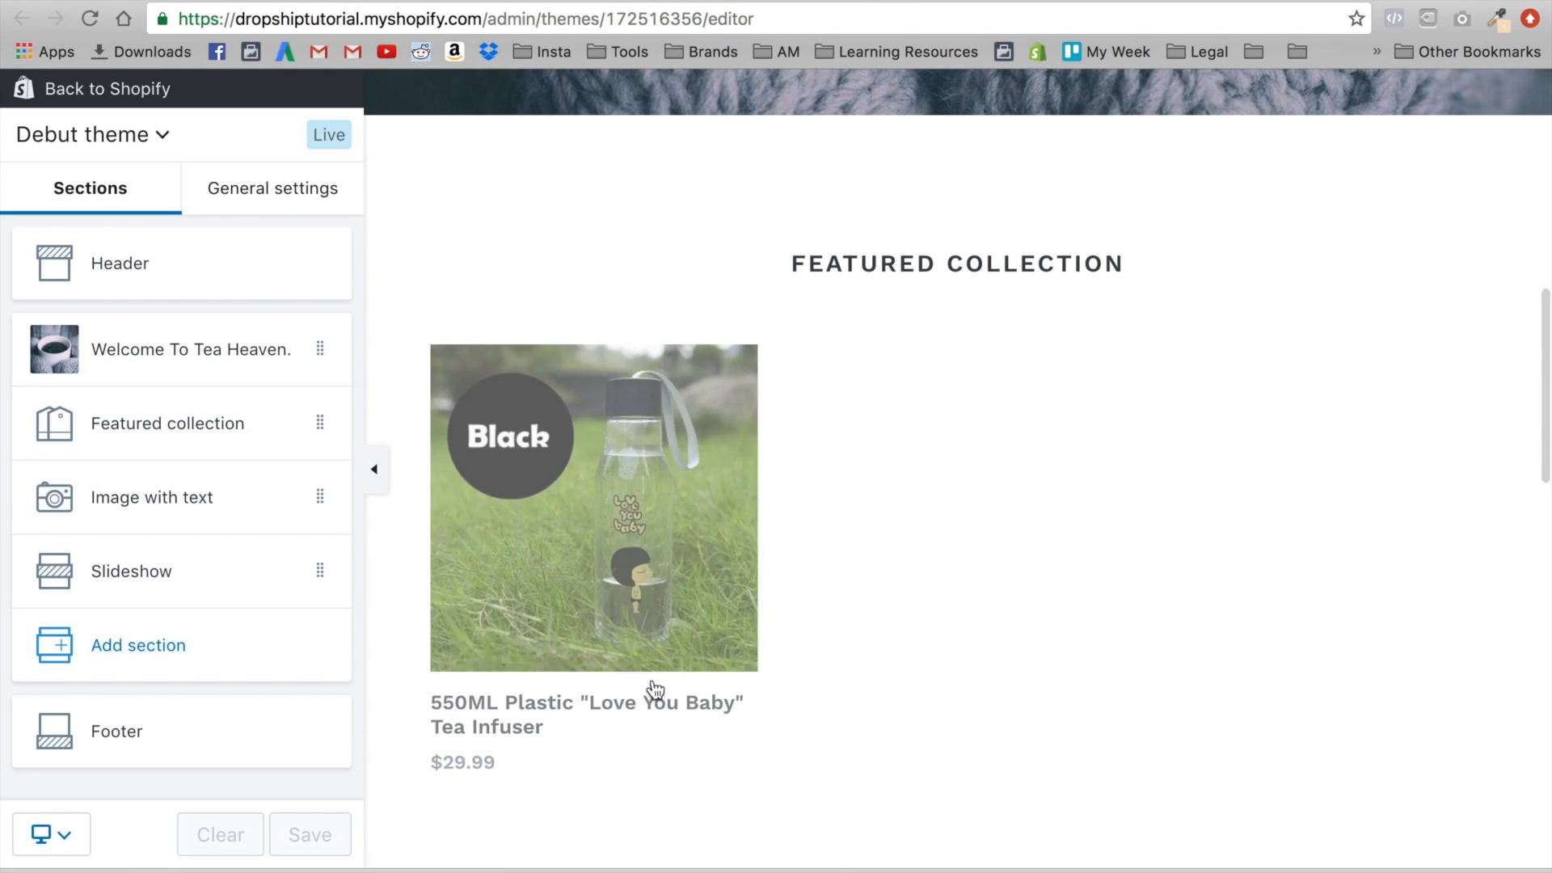
pyautogui.scroll(-5, 895, 603)
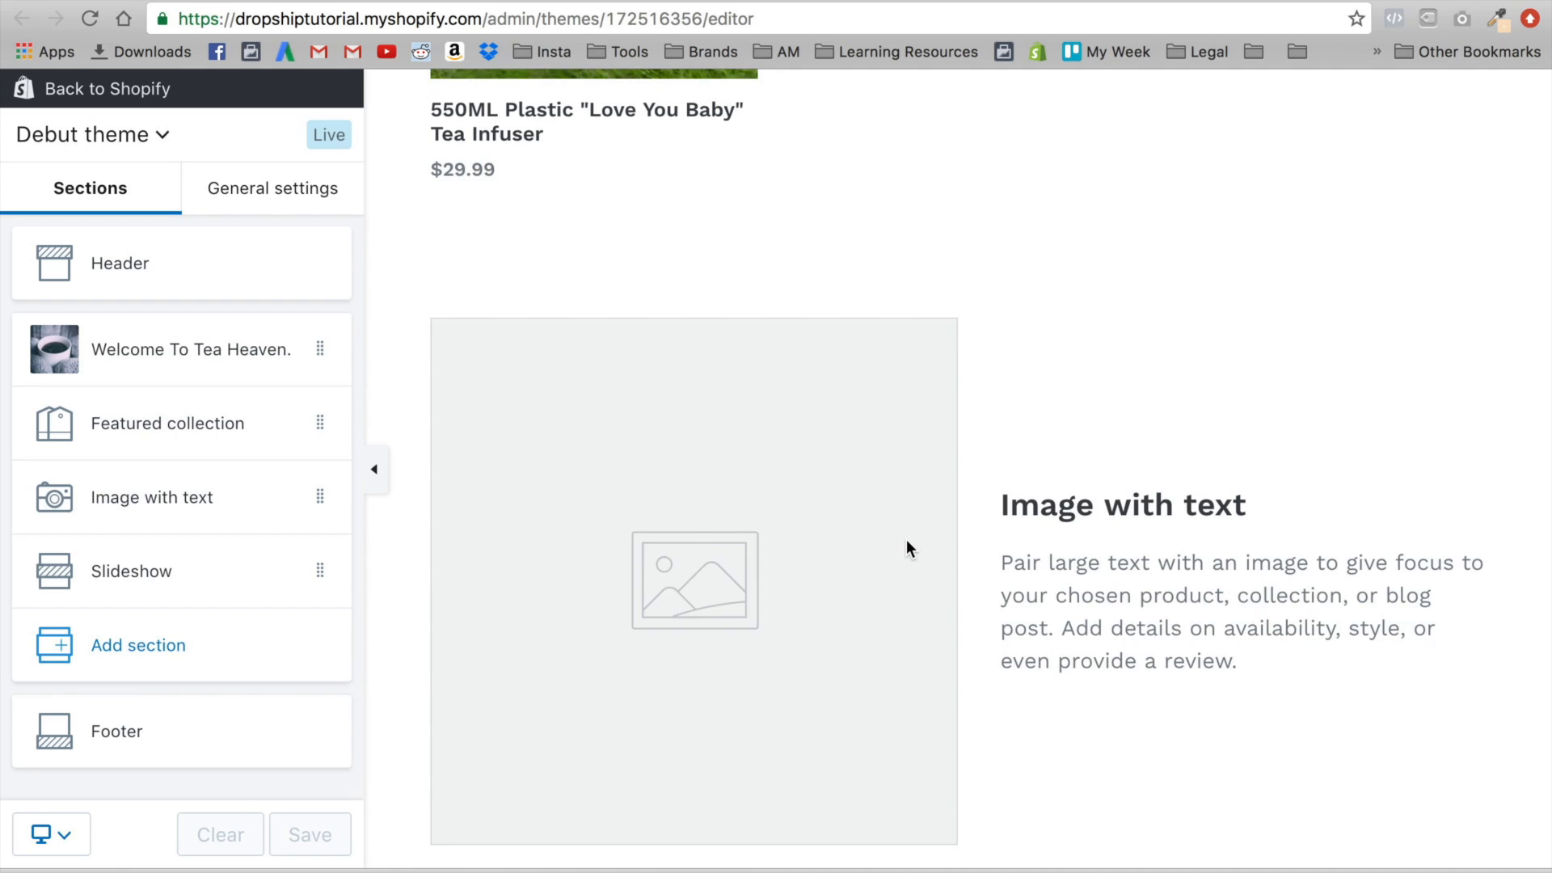
pyautogui.scroll(-8, 905, 538)
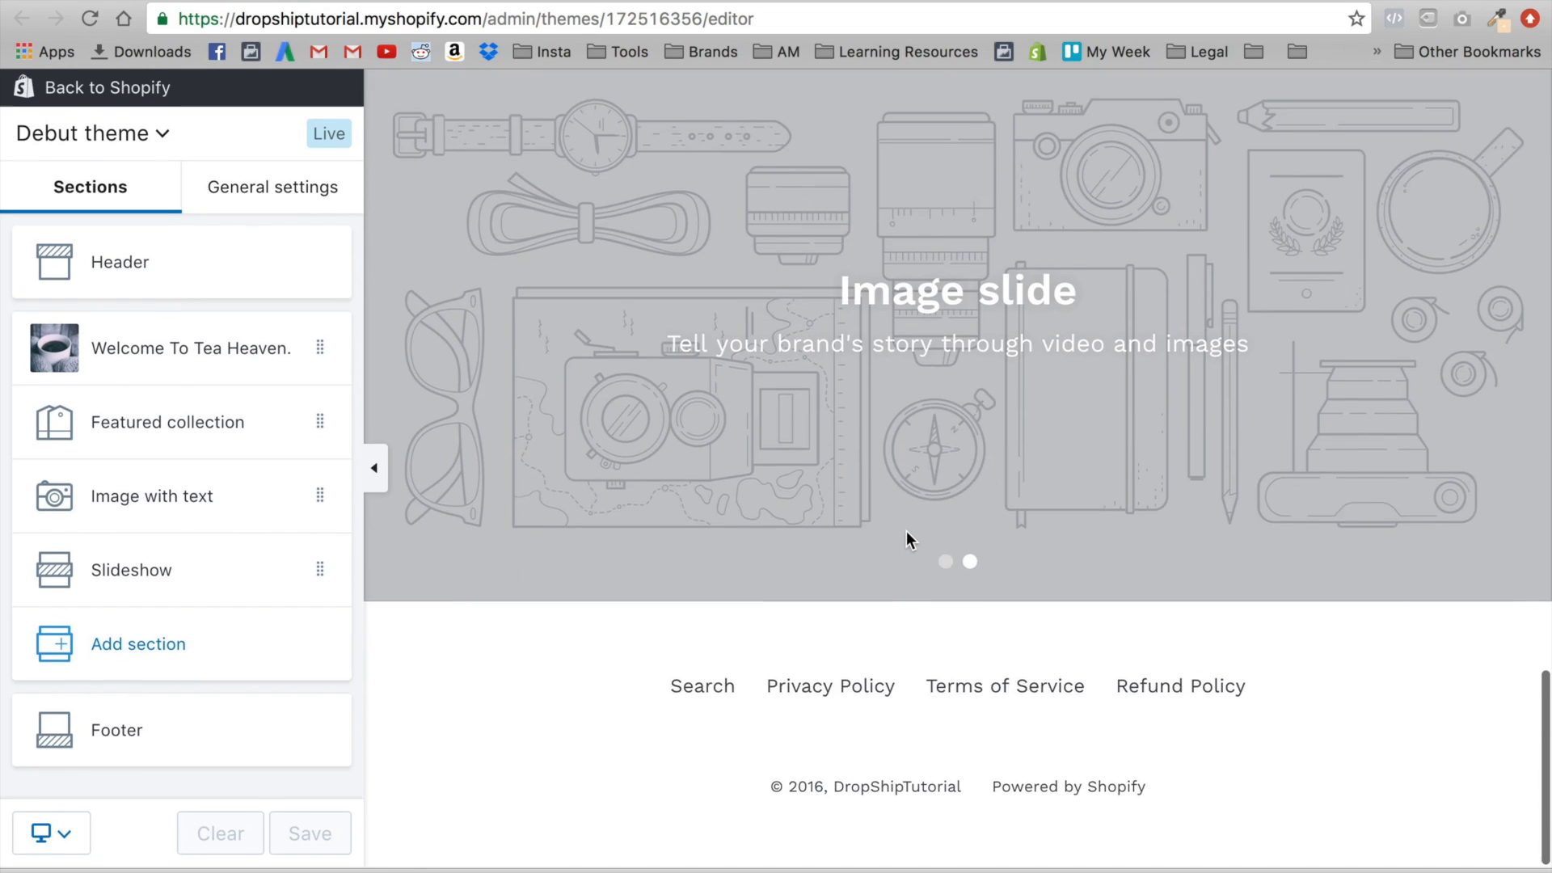
pyautogui.scroll(10, 905, 531)
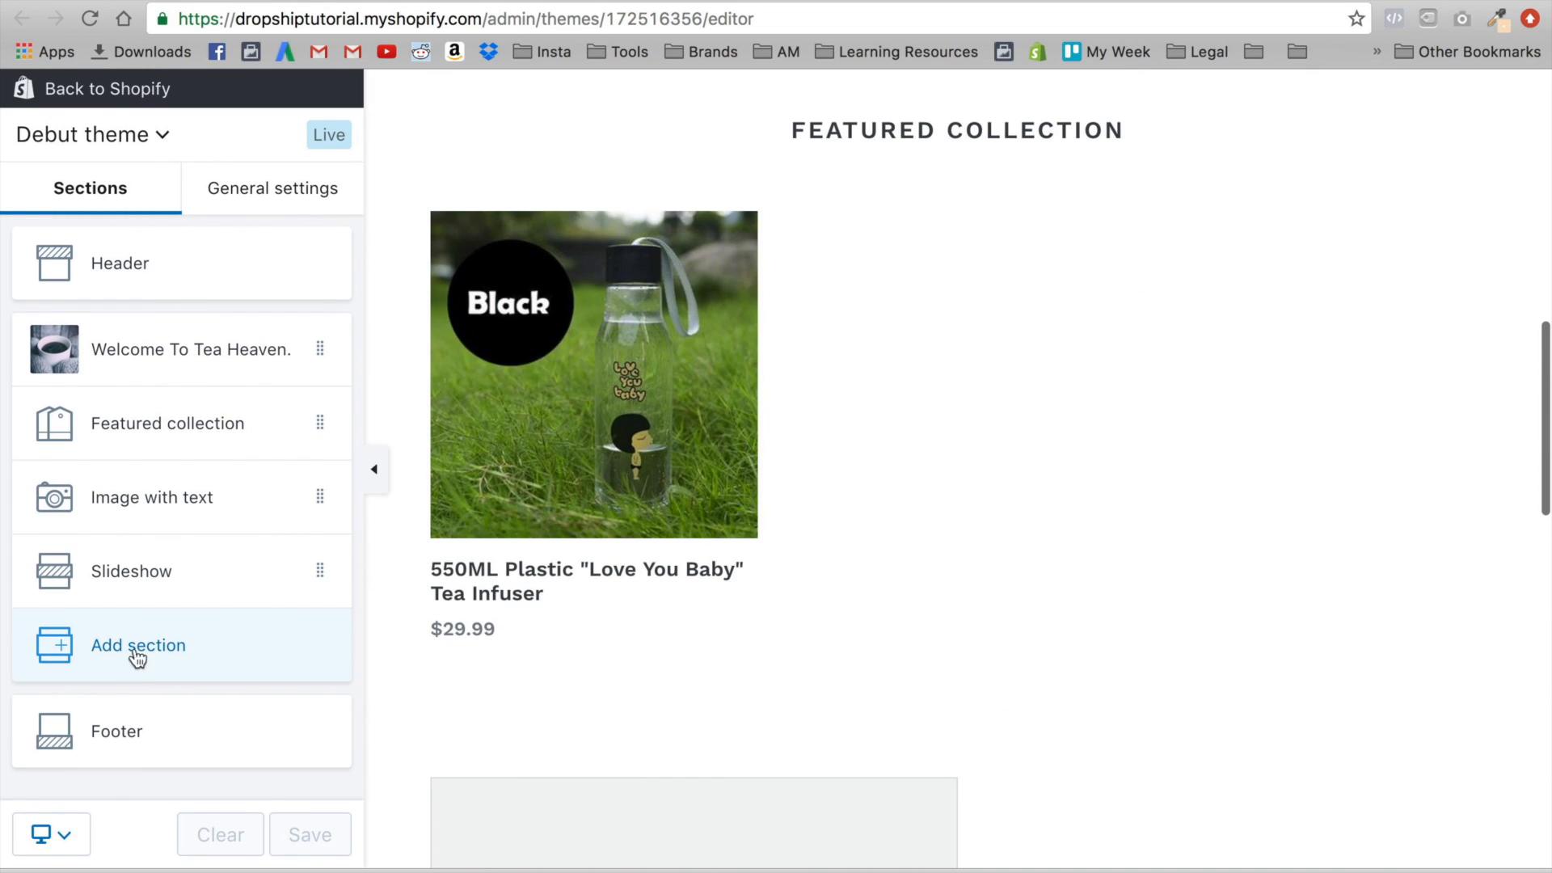
# Open the catalogue of sections that can be added and examine the available types through Custom content
pyautogui.click(141, 645)
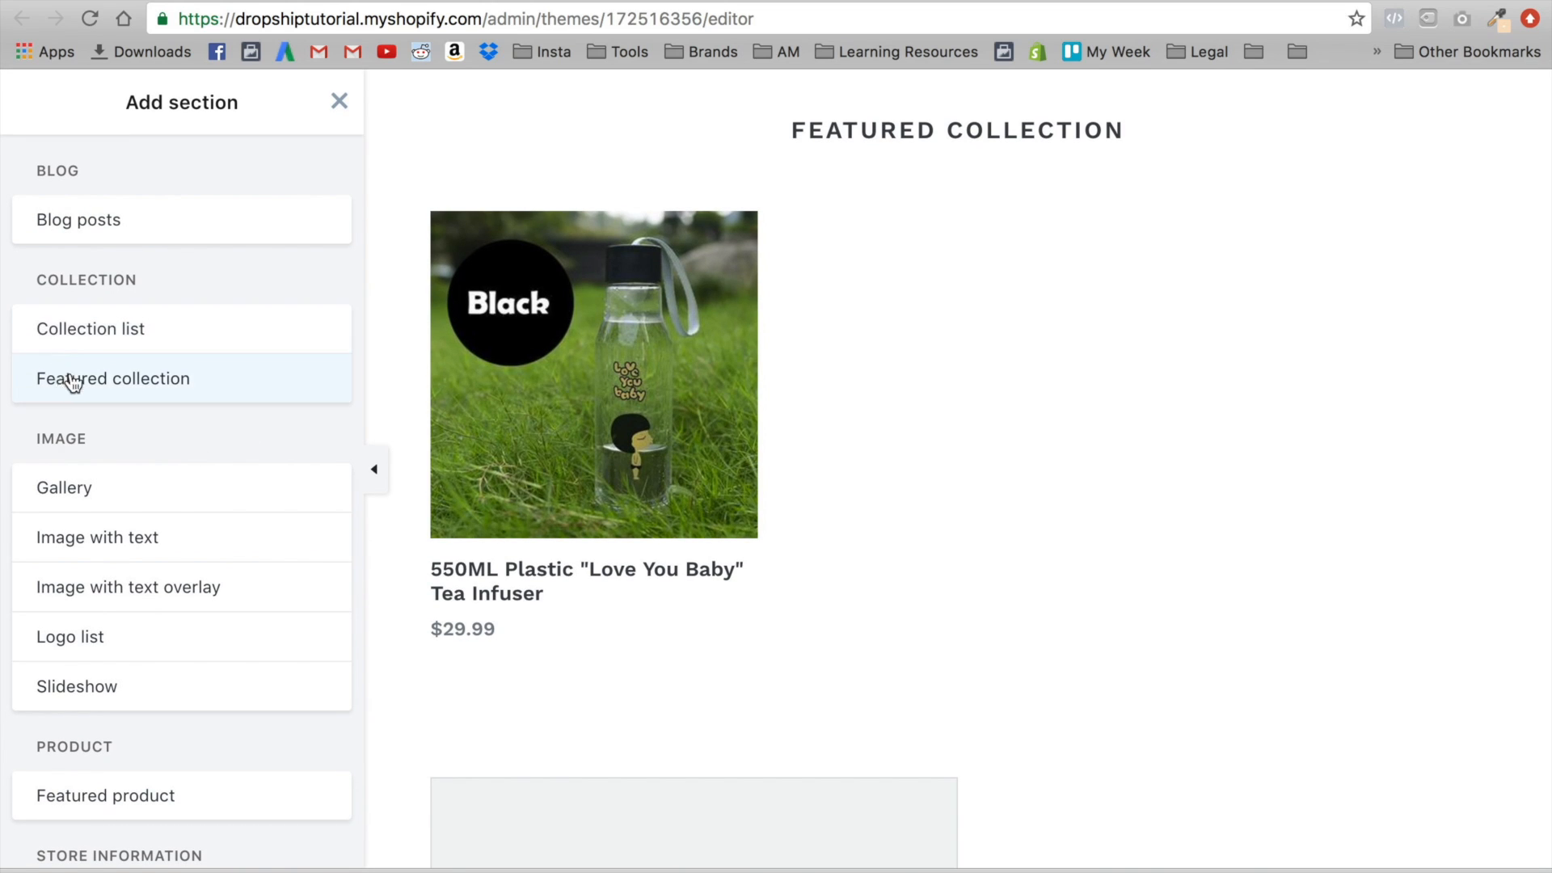
pyautogui.scroll(-1, 186, 385)
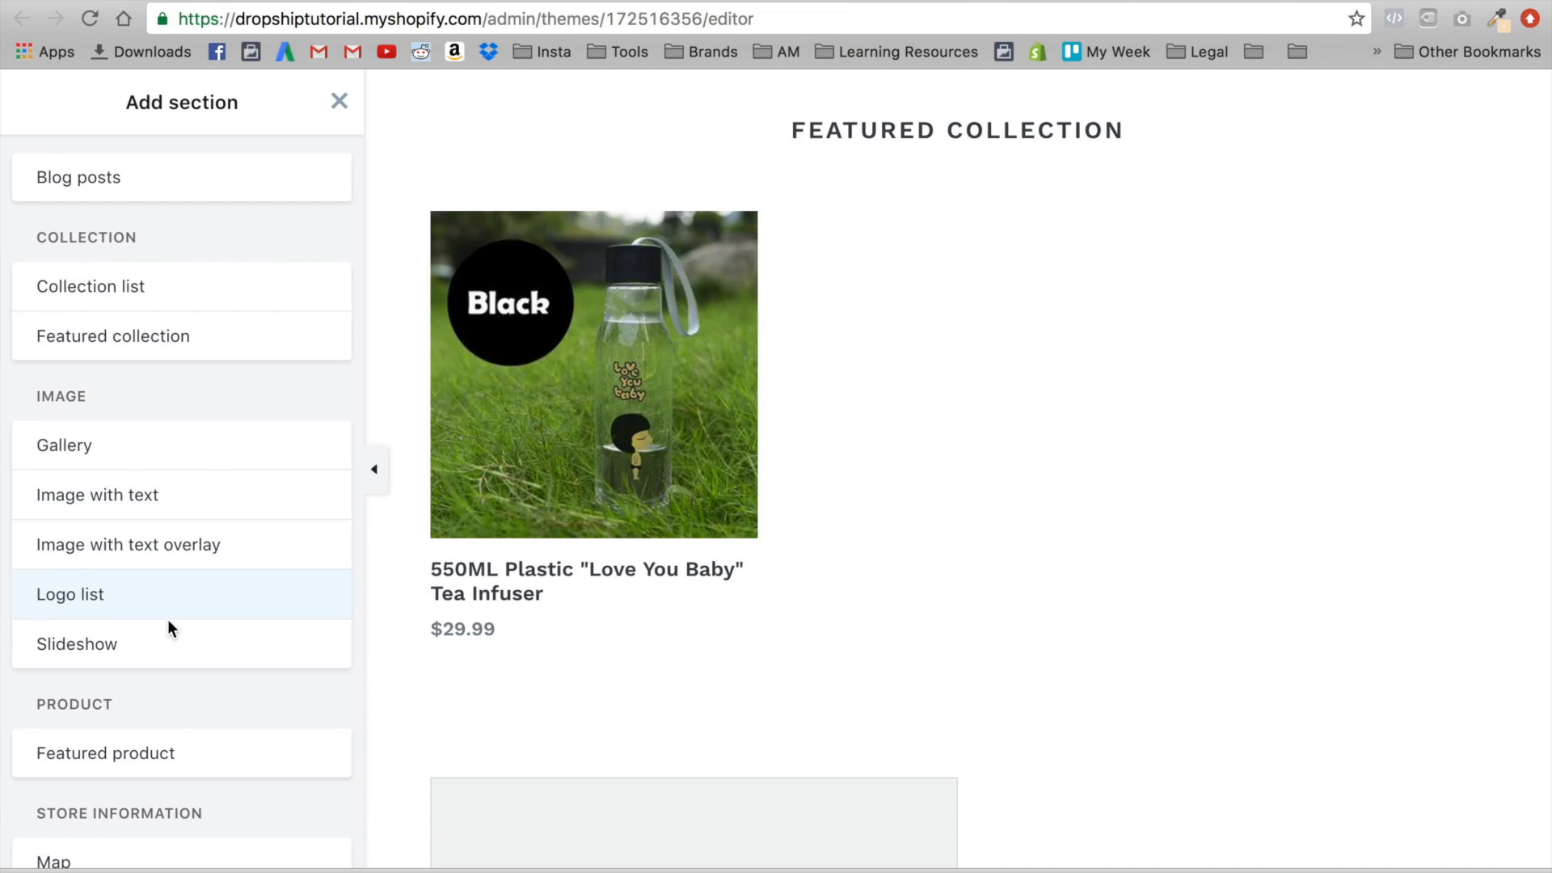
pyautogui.scroll(-3, 173, 645)
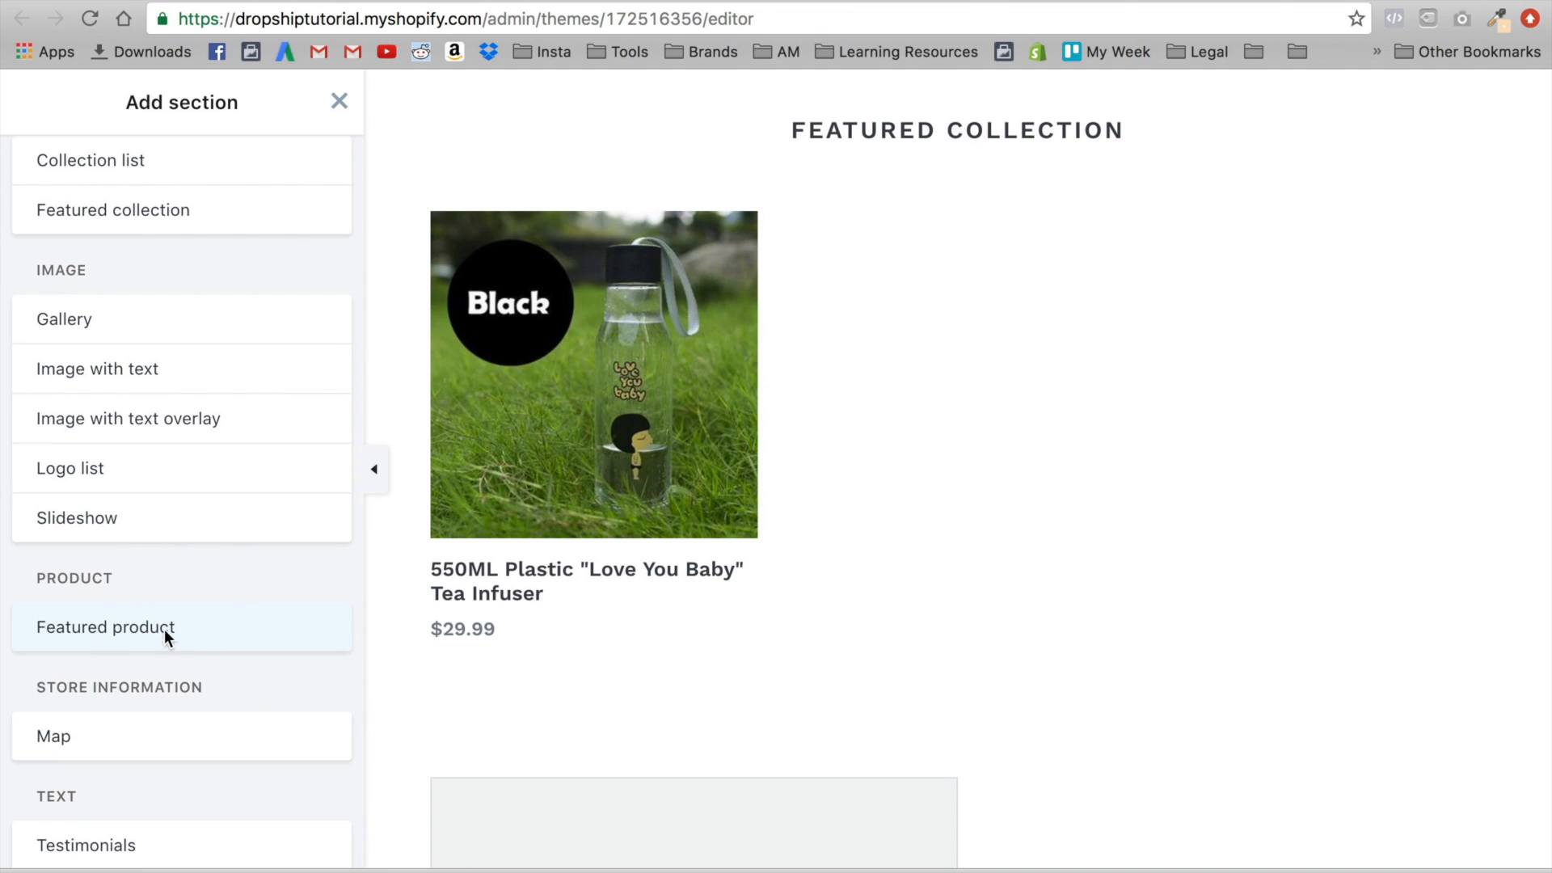
pyautogui.scroll(-4, 163, 596)
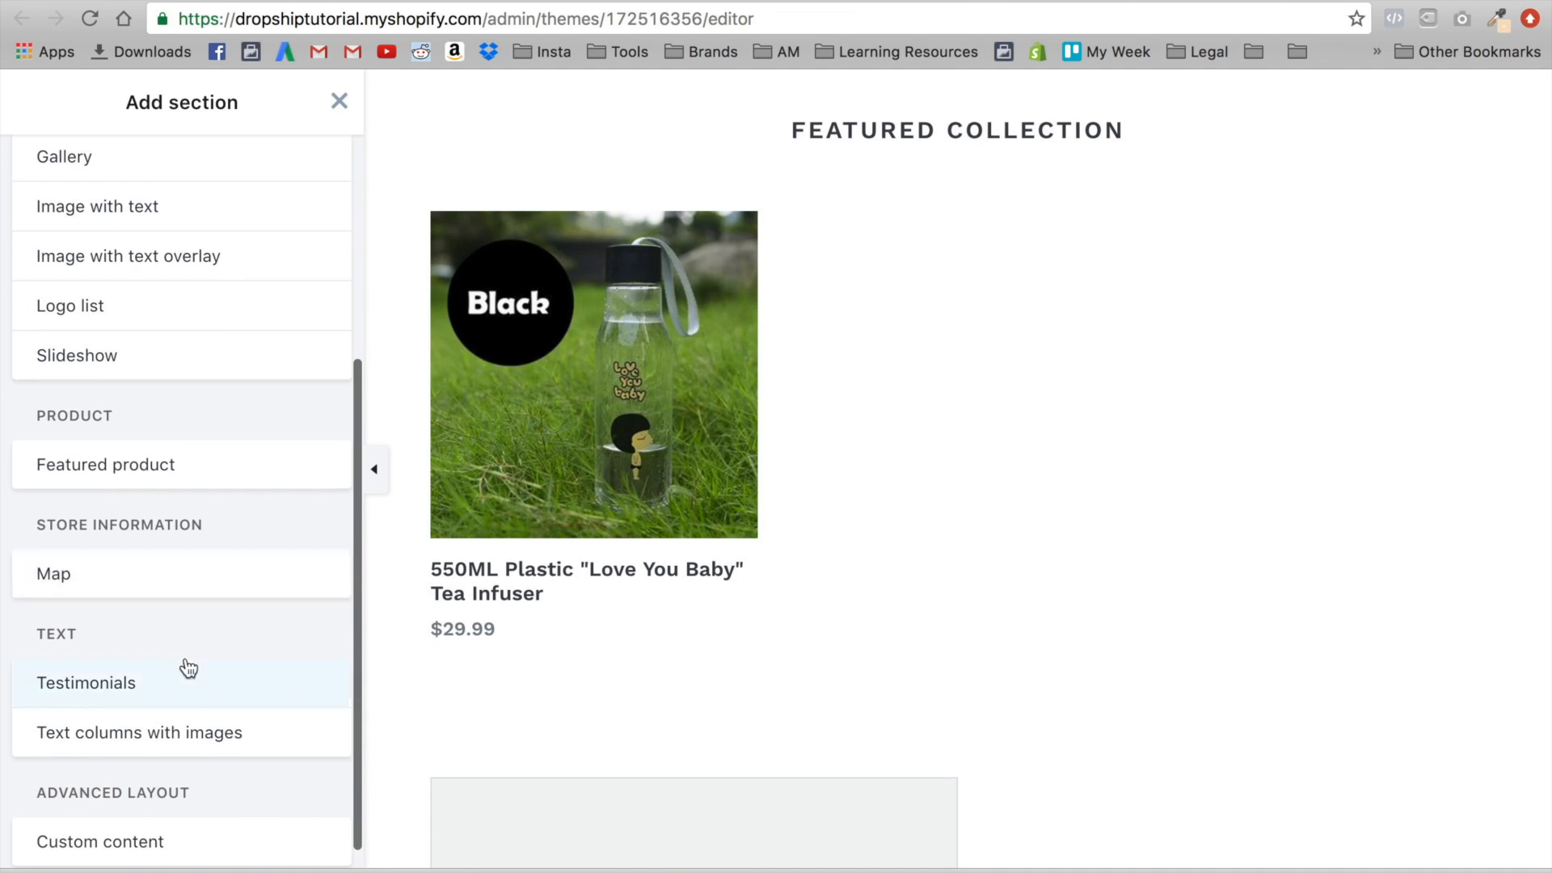
pyautogui.scroll(-1, 194, 732)
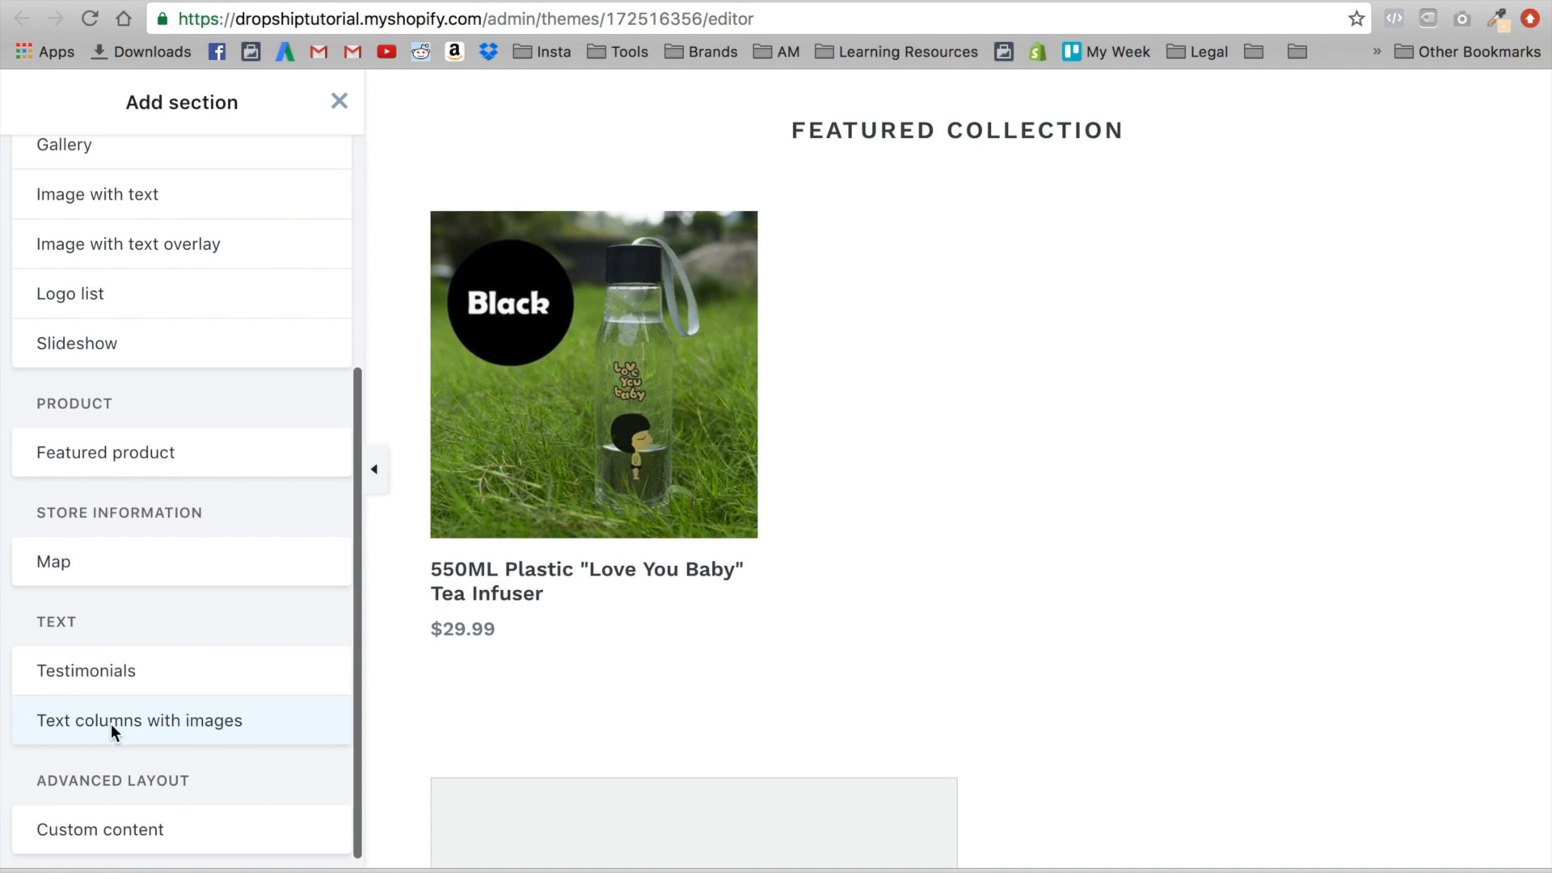
pyautogui.scroll(-1, 178, 744)
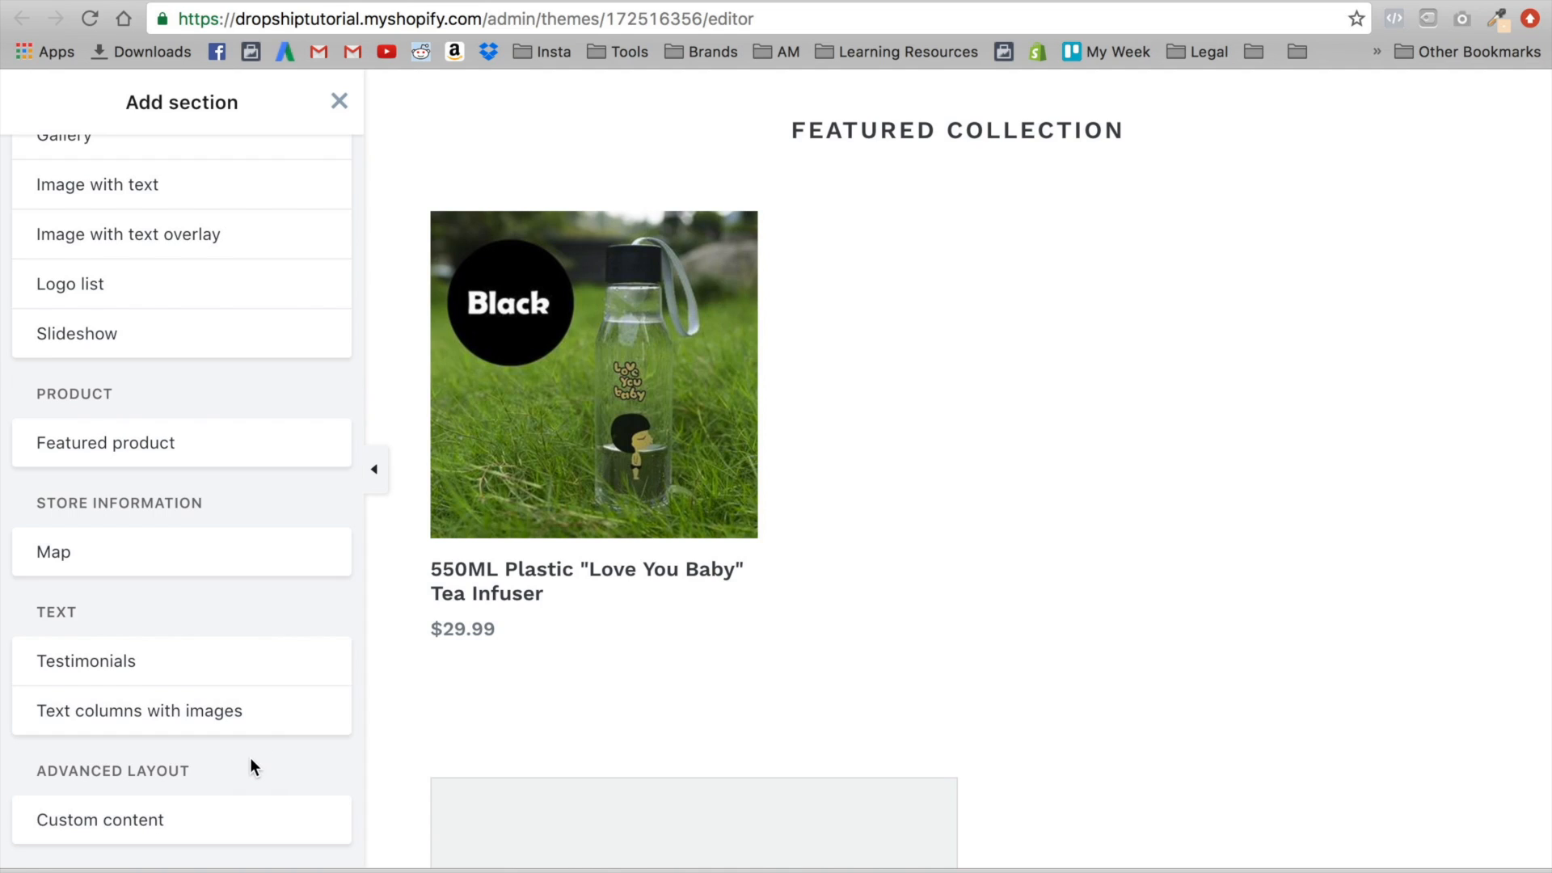
pyautogui.scroll(1, 250, 758)
pyautogui.scroll(1, 274, 695)
pyautogui.scroll(-1, 305, 589)
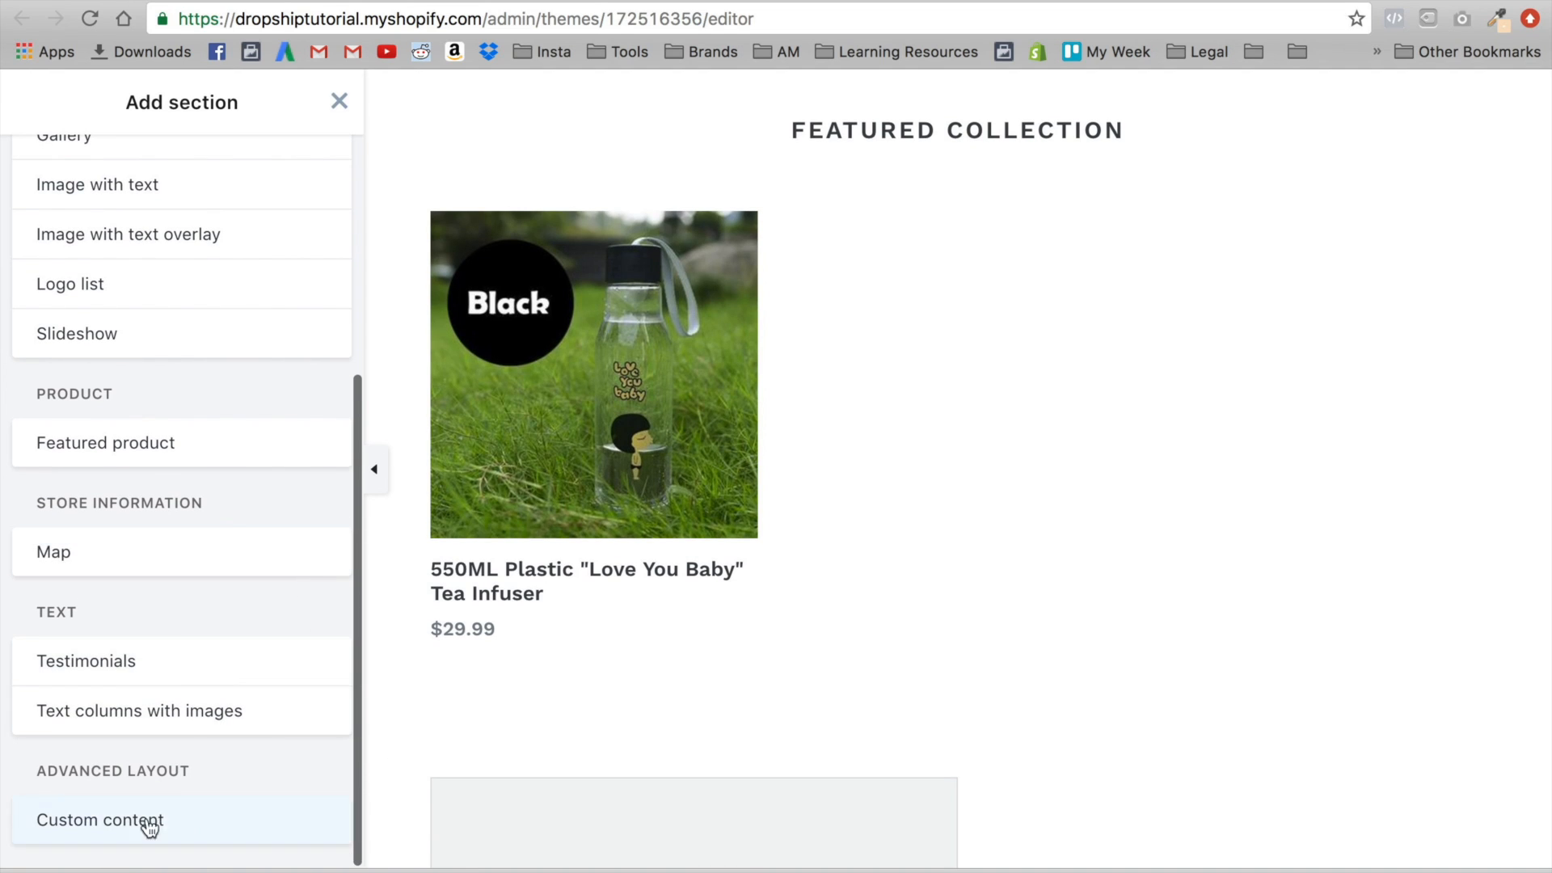
pyautogui.scroll(2, 303, 773)
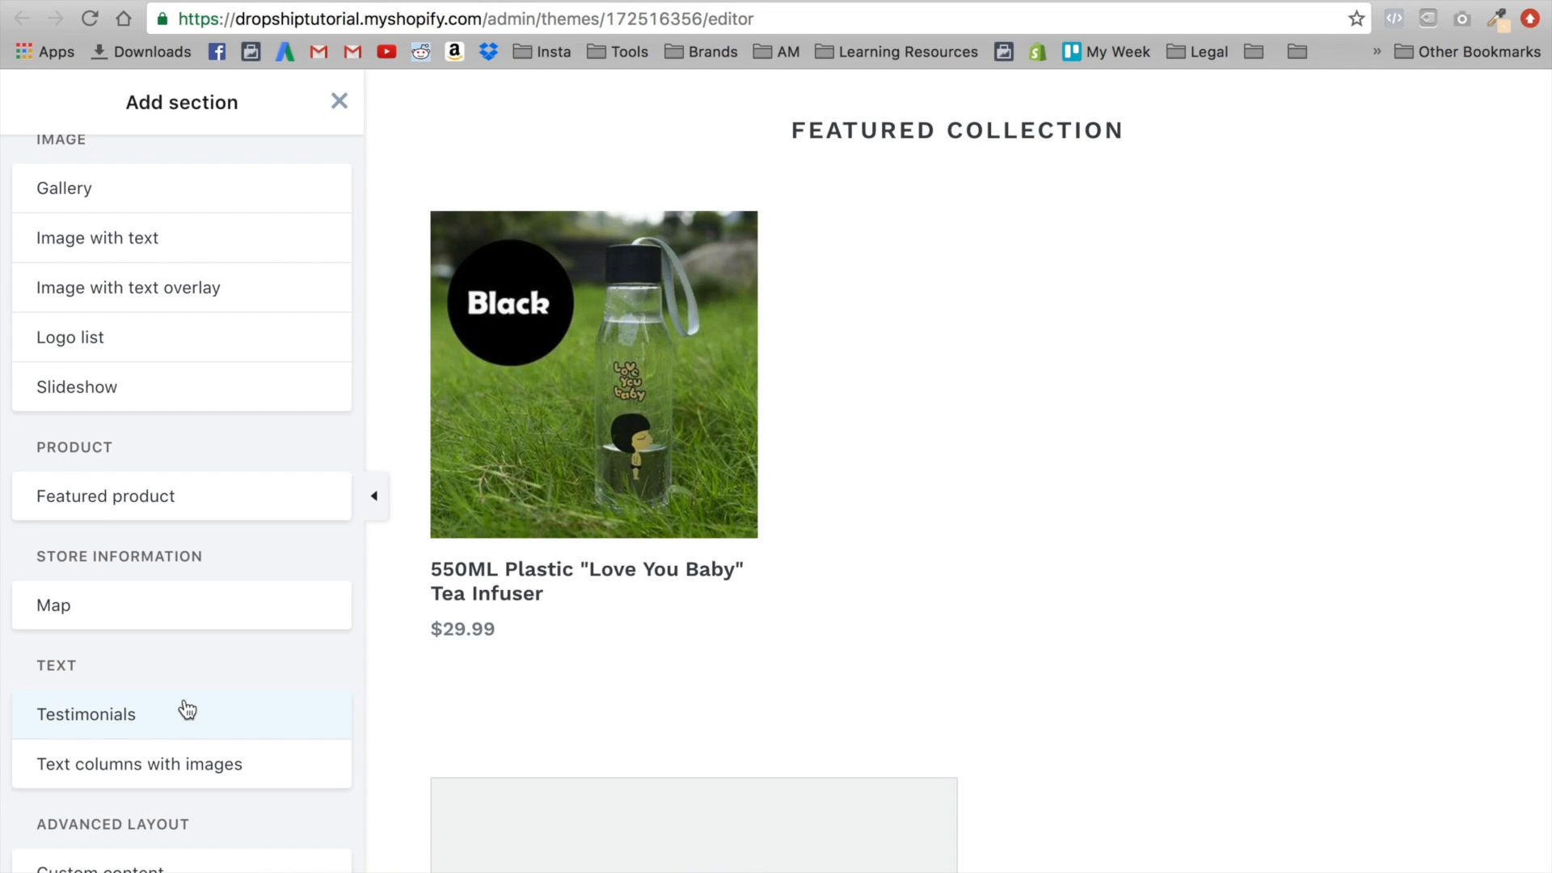
pyautogui.scroll(1, 176, 492)
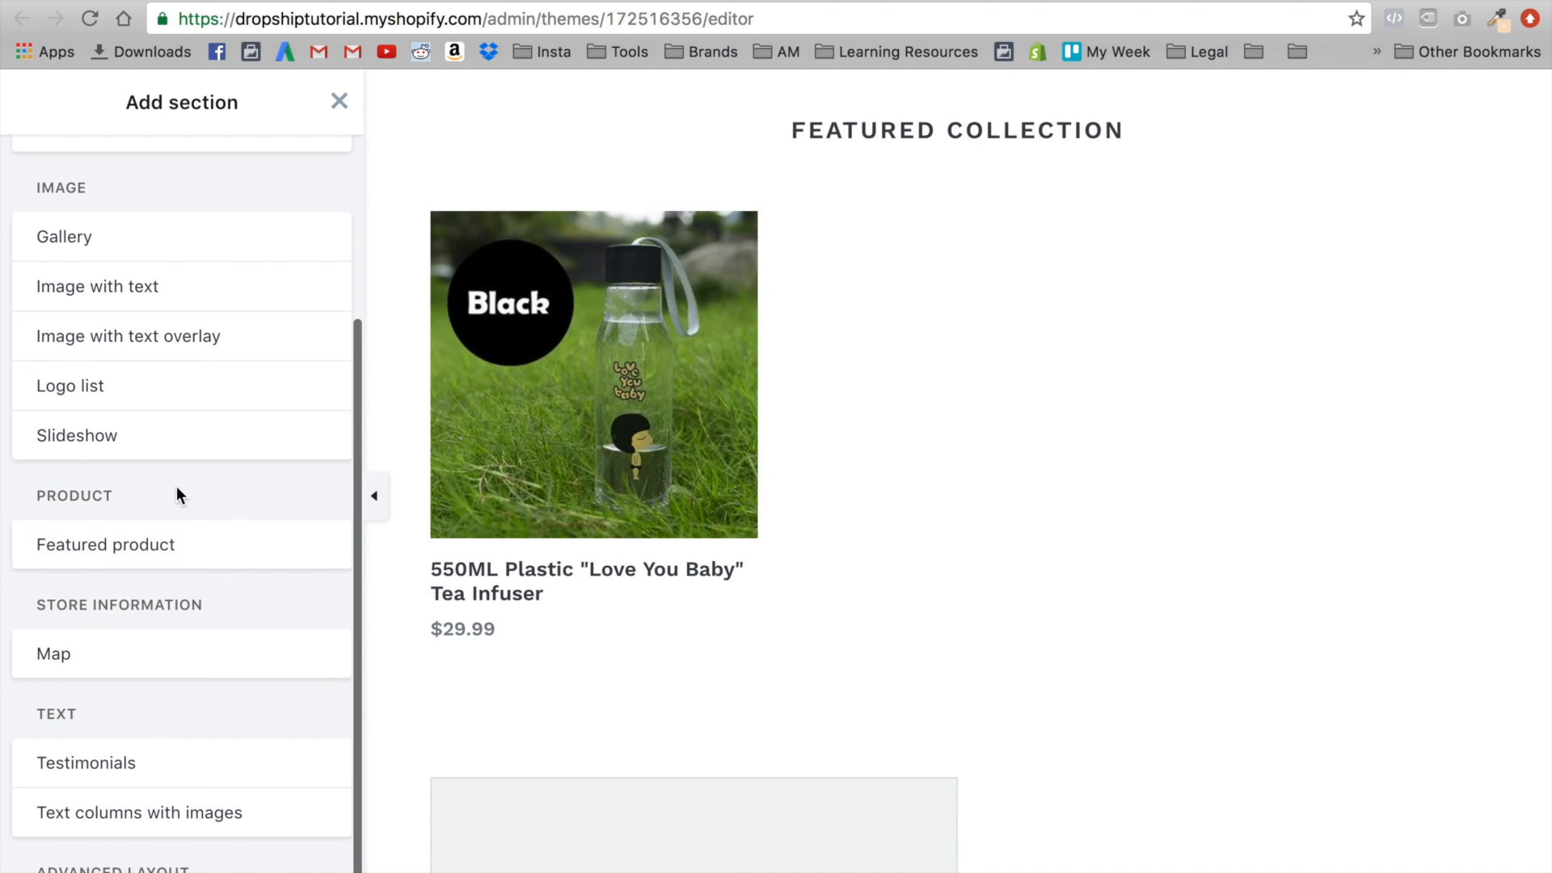
# Add a Featured product section and choose Camera Lens Coffee/Tea Travel Mug as its product
pyautogui.click(176, 561)
pyautogui.click(316, 544)
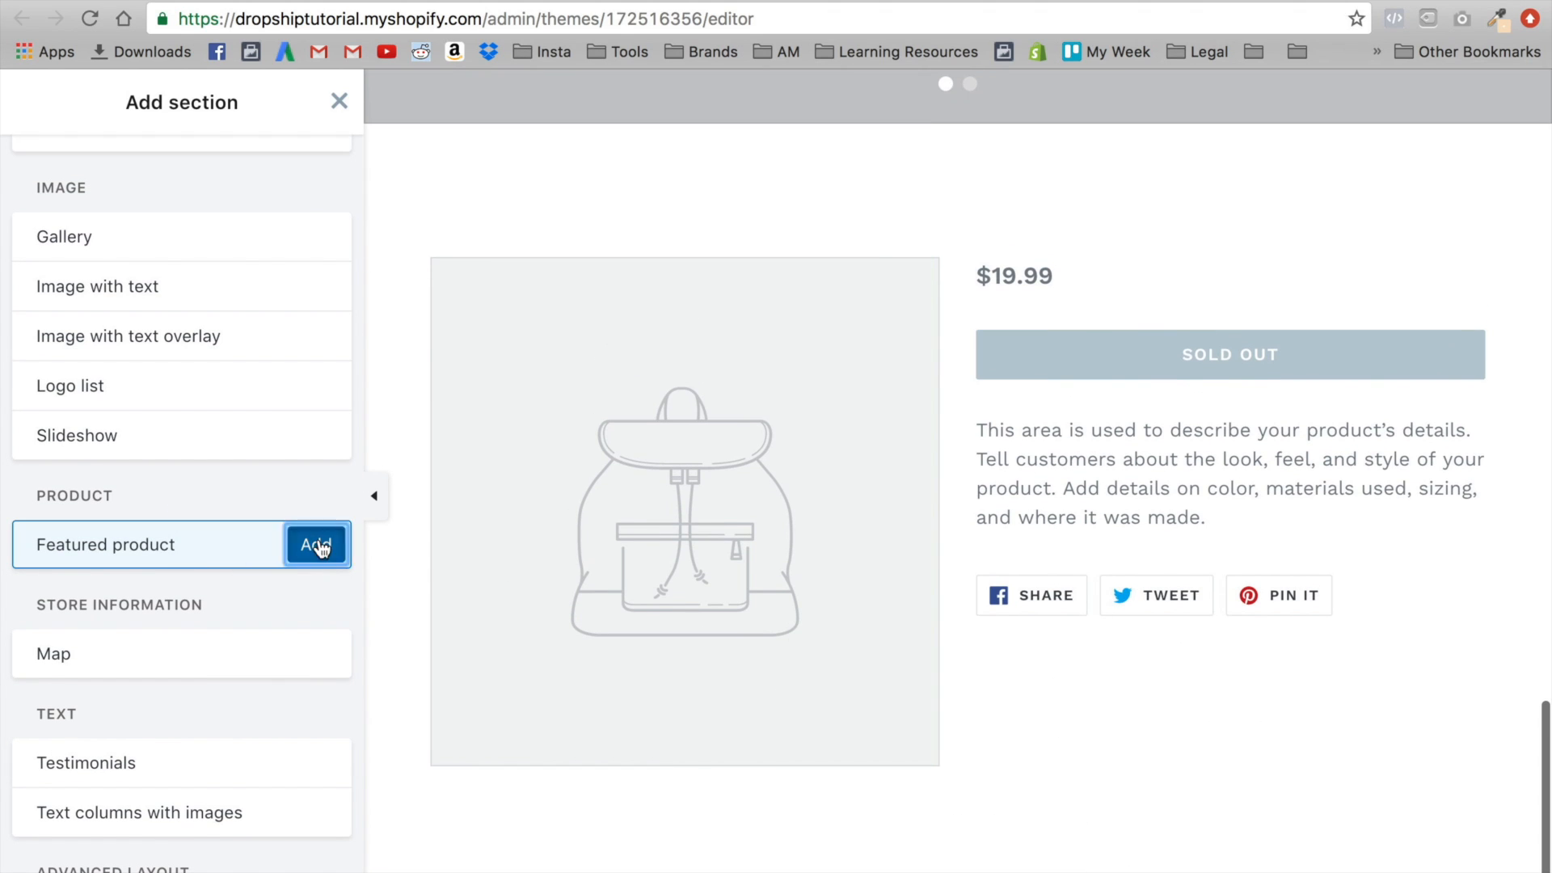
pyautogui.click(96, 264)
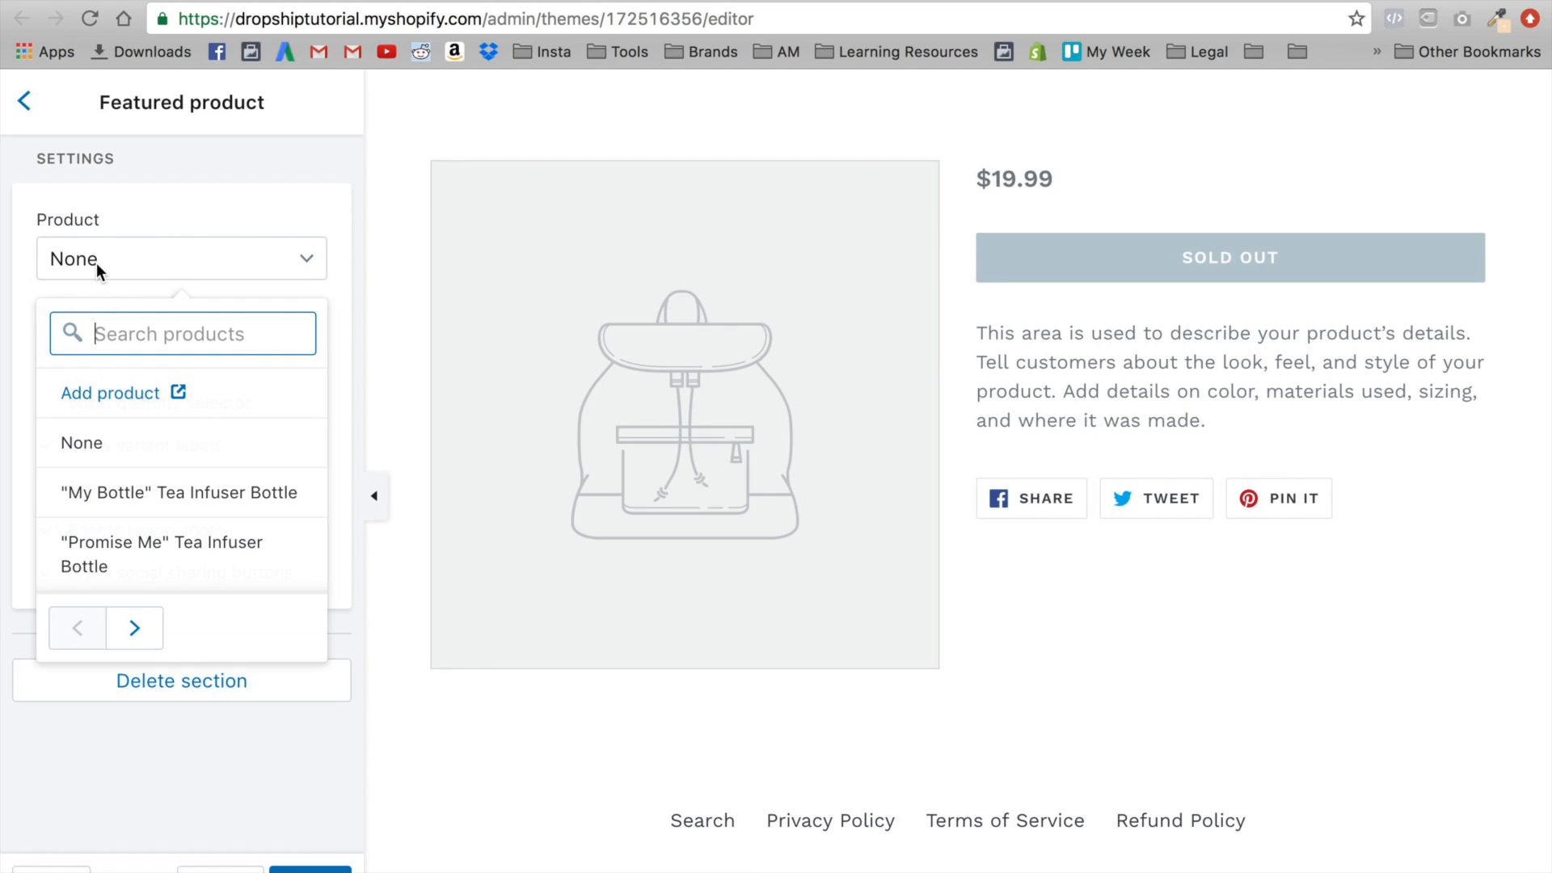
pyautogui.scroll(-3, 104, 444)
pyautogui.scroll(-5, 105, 447)
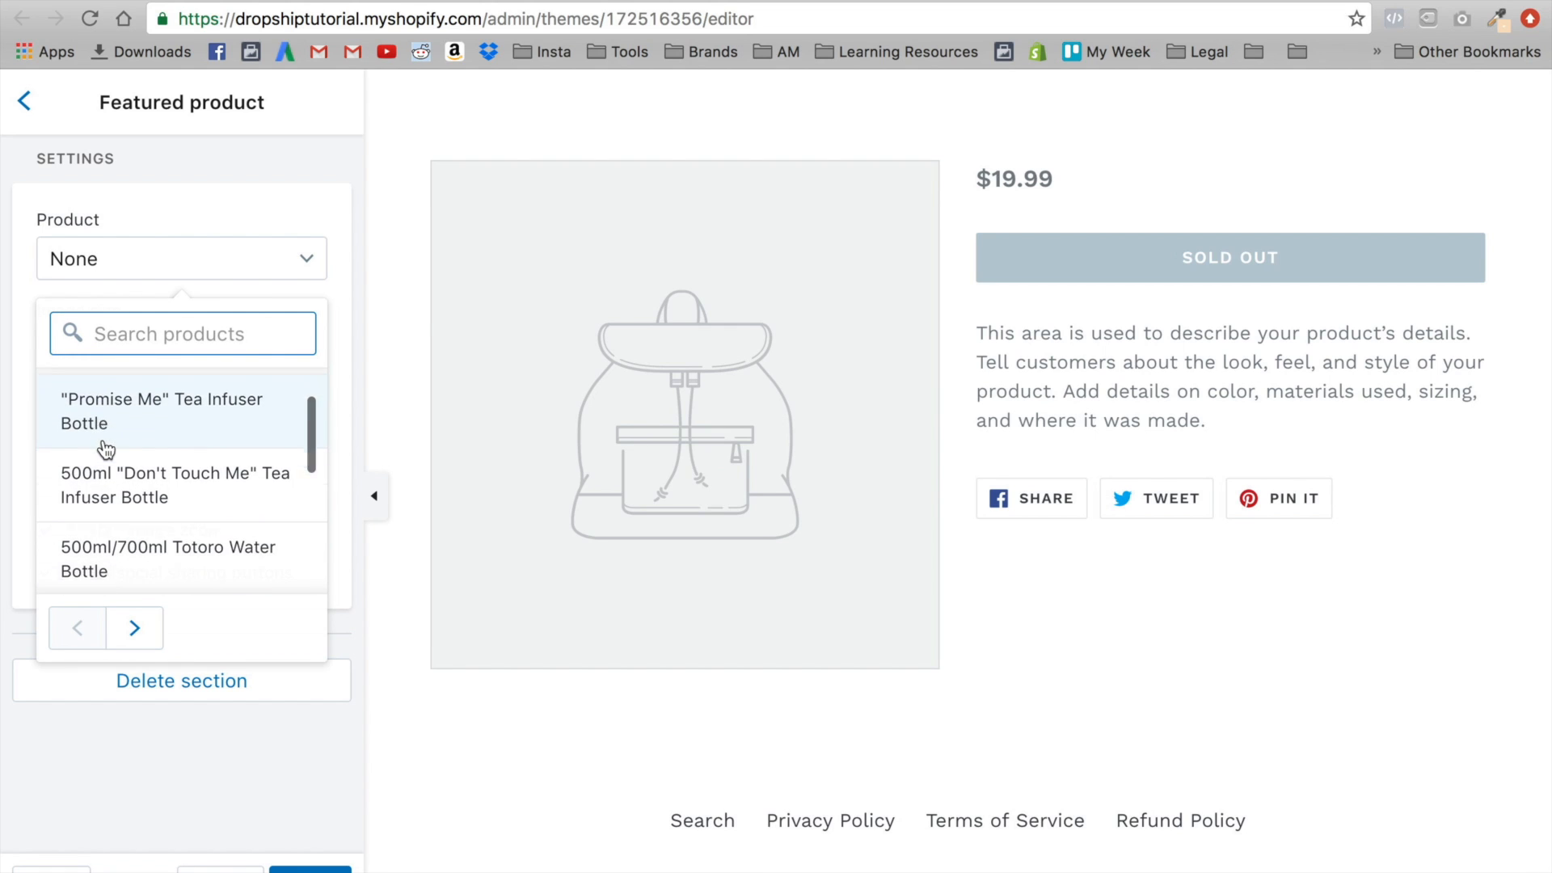
pyautogui.scroll(-2, 140, 522)
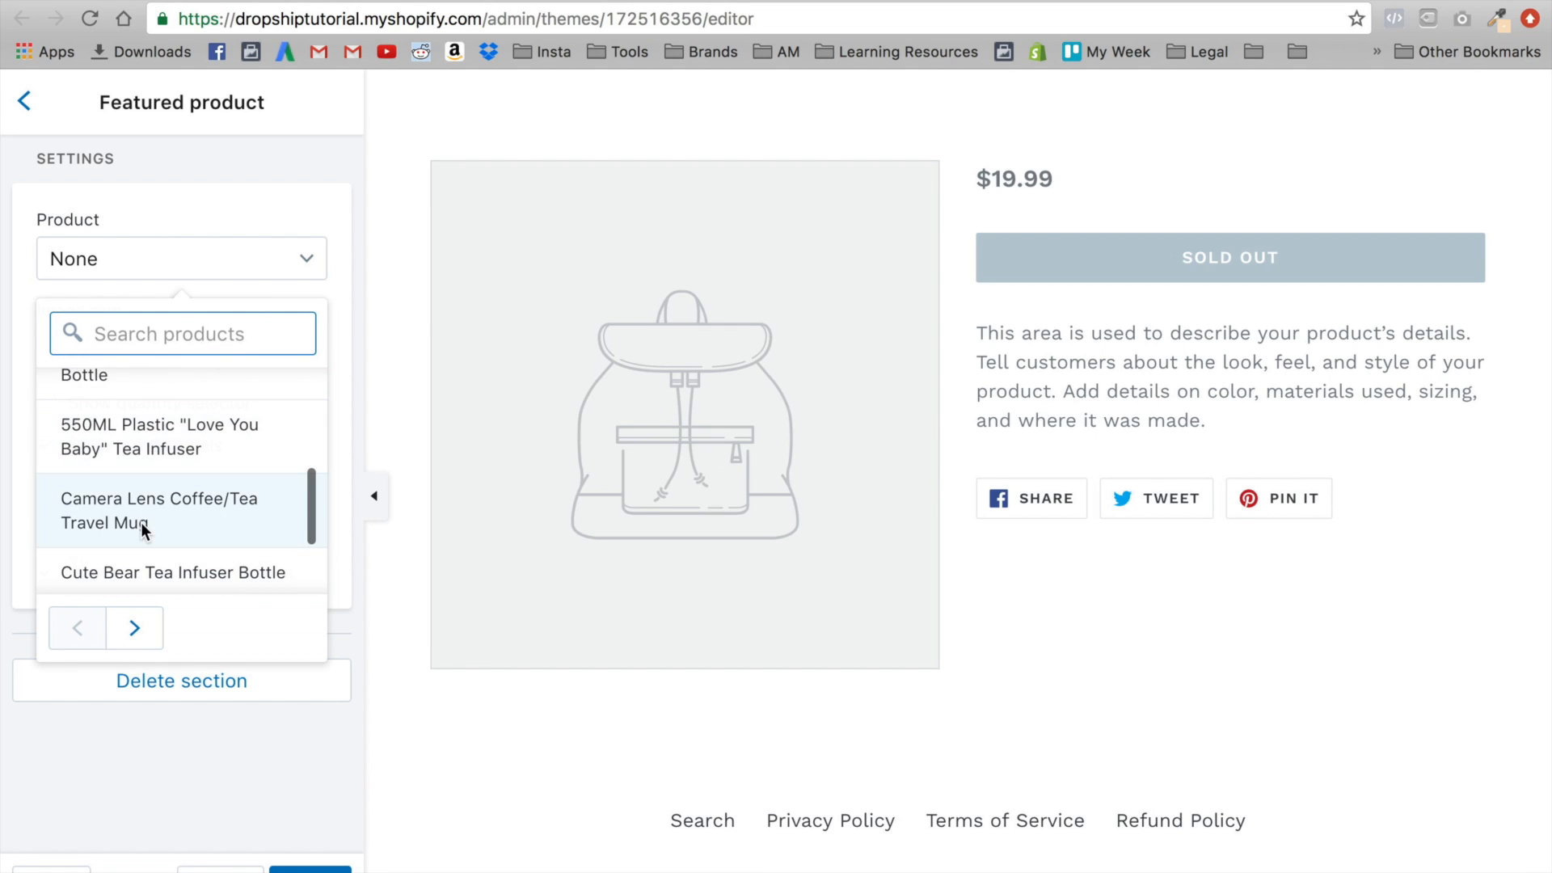
pyautogui.click(140, 522)
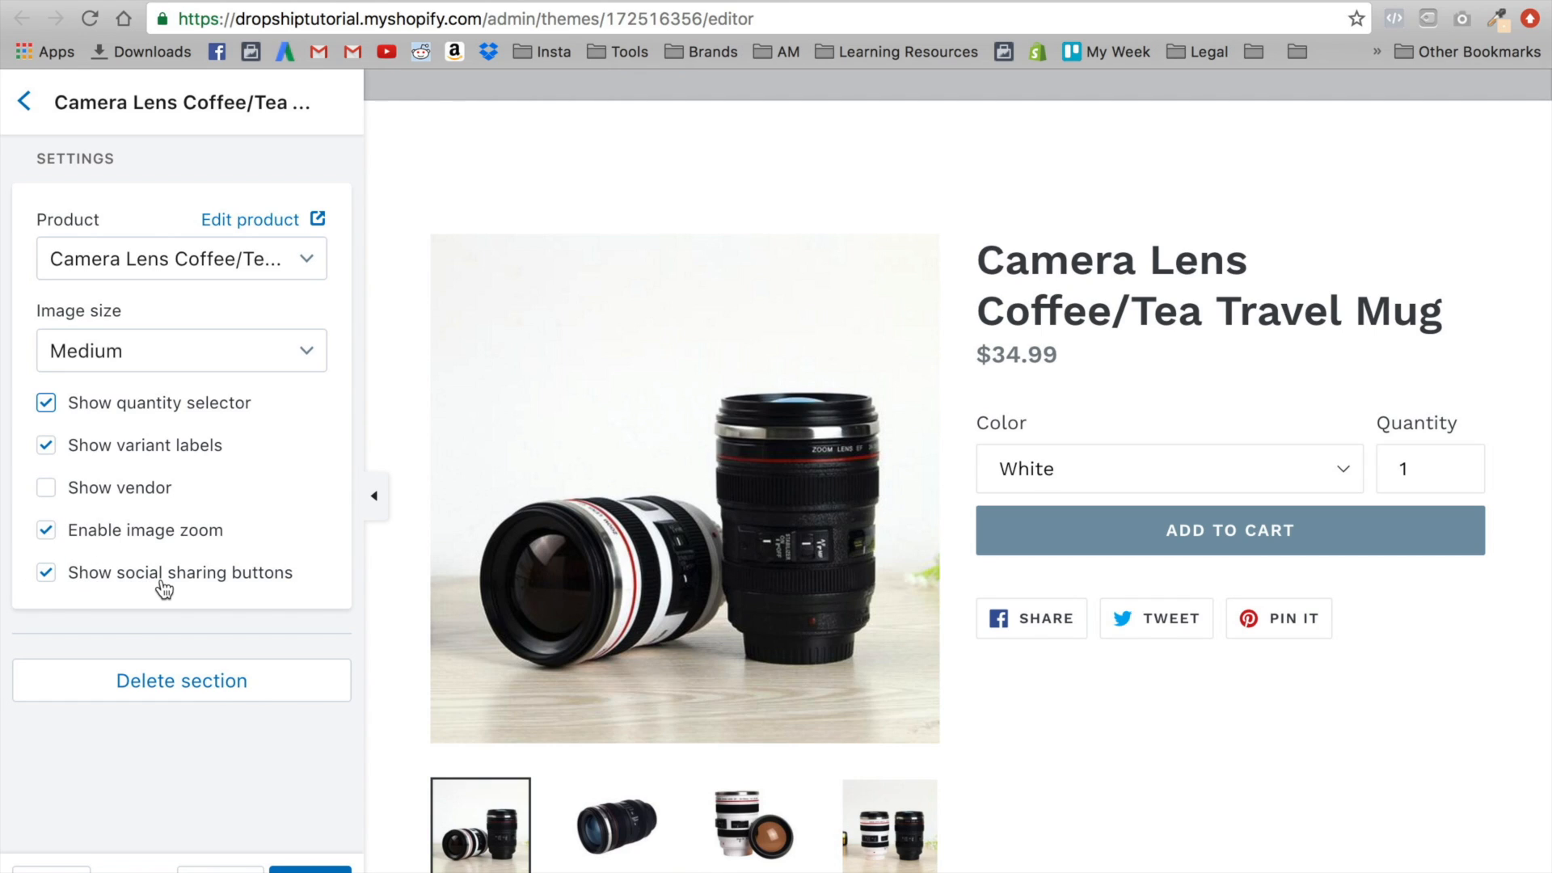
# Examine the travel mug's gallery images in the featured product preview, ending on the first image
pyautogui.click(46, 489)
pyautogui.click(617, 820)
pyautogui.click(752, 821)
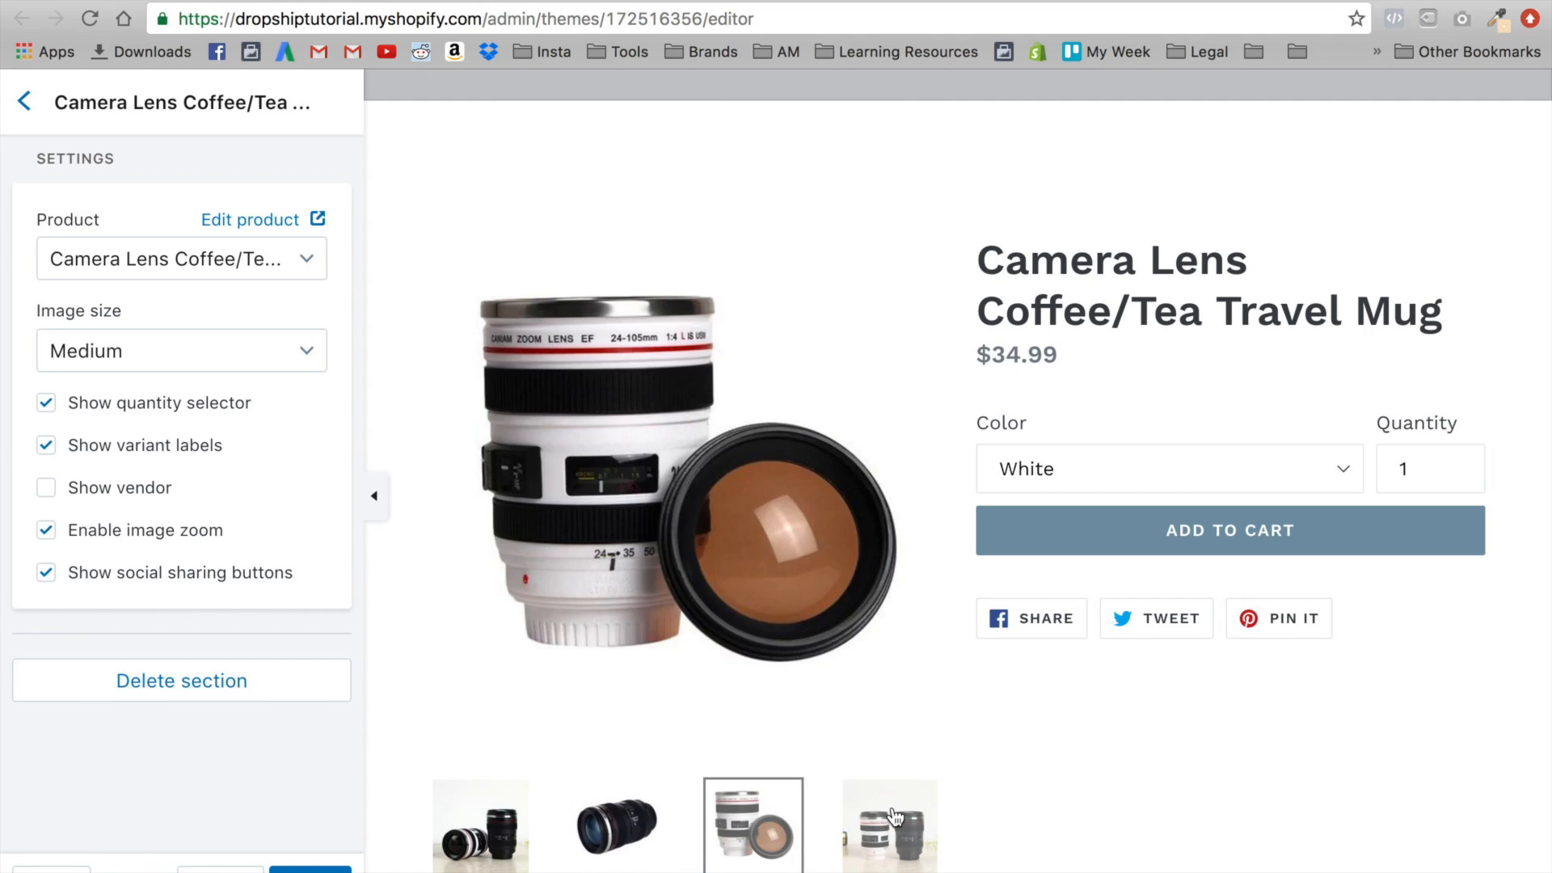
pyautogui.click(889, 818)
pyautogui.scroll(-3, 907, 816)
pyautogui.click(482, 720)
pyautogui.click(617, 720)
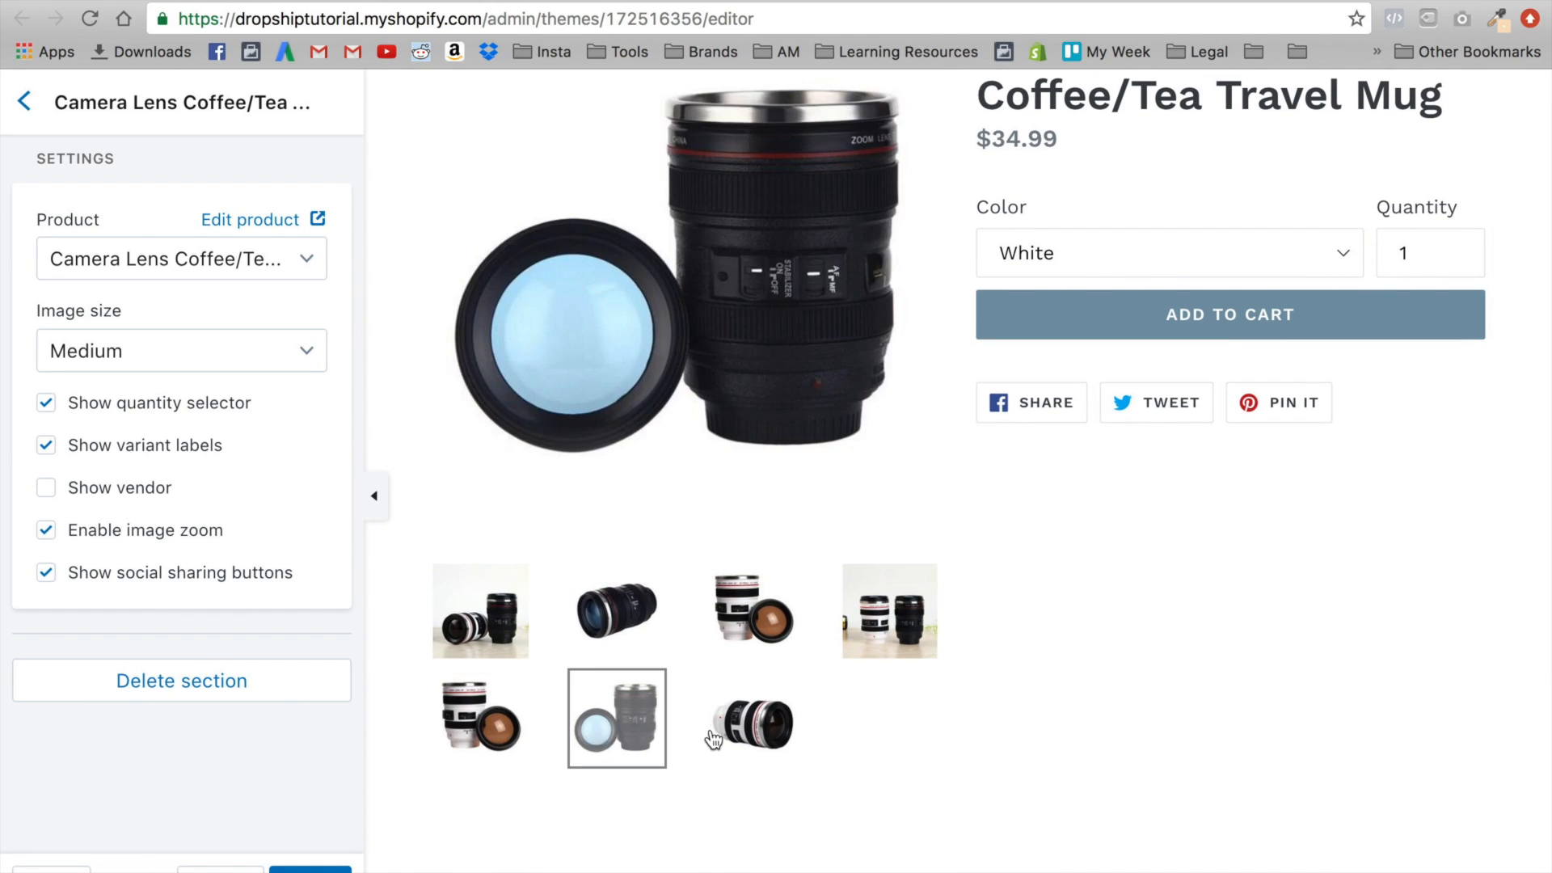
pyautogui.click(716, 735)
pyautogui.scroll(1, 728, 739)
pyautogui.click(859, 691)
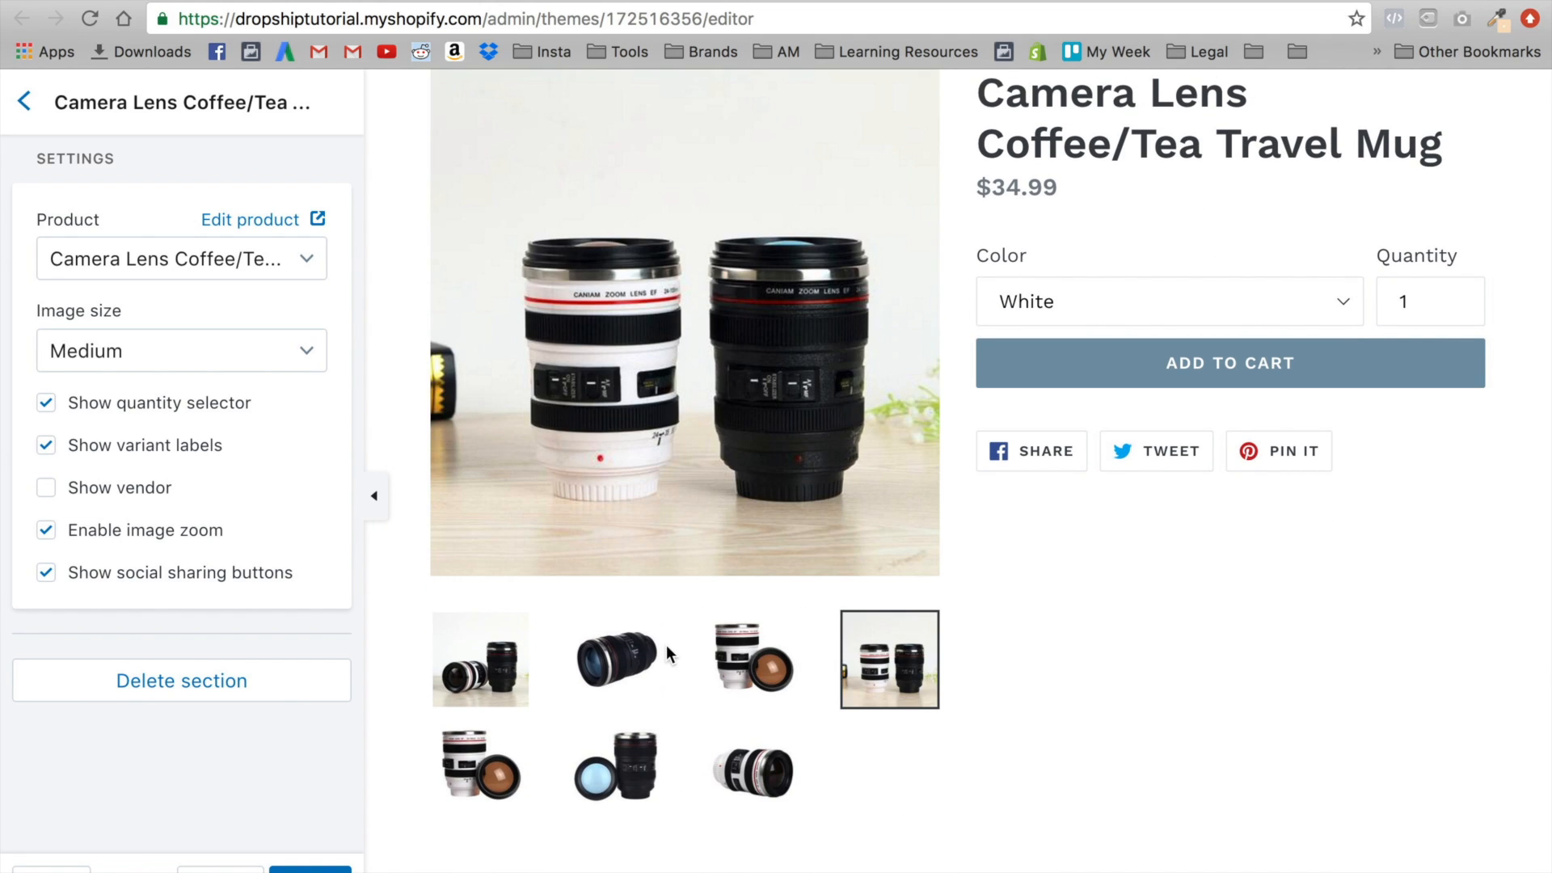
pyautogui.click(524, 655)
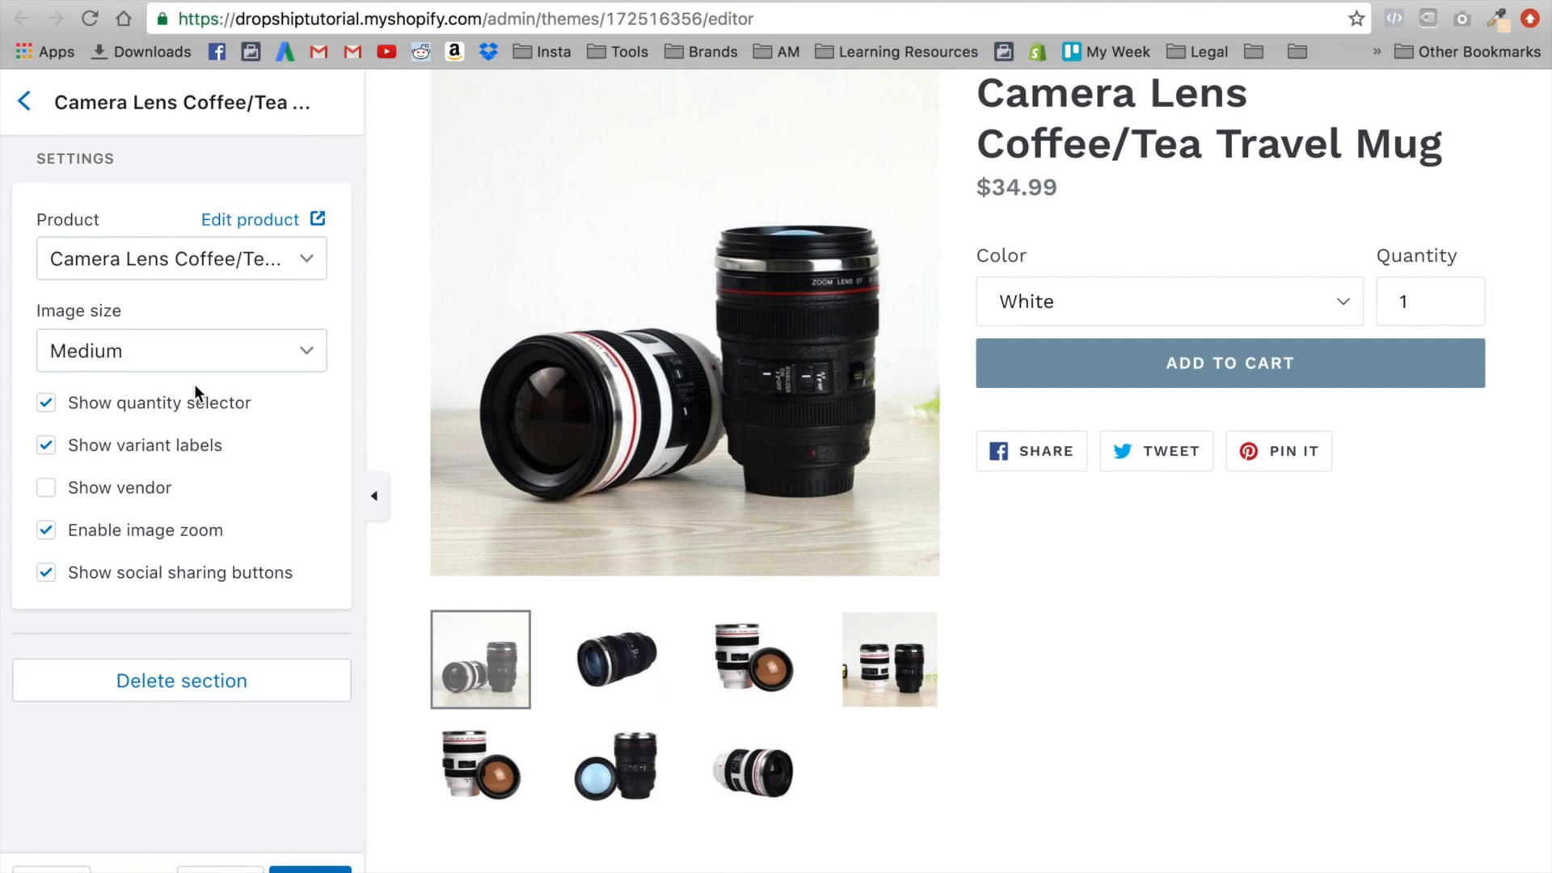
# Return to the section list and move the Camera Lens Coffee/Tea Travel Mug section directly below Welcome To Tea Heaven
pyautogui.scroll(1, 695, 485)
pyautogui.scroll(3, 695, 483)
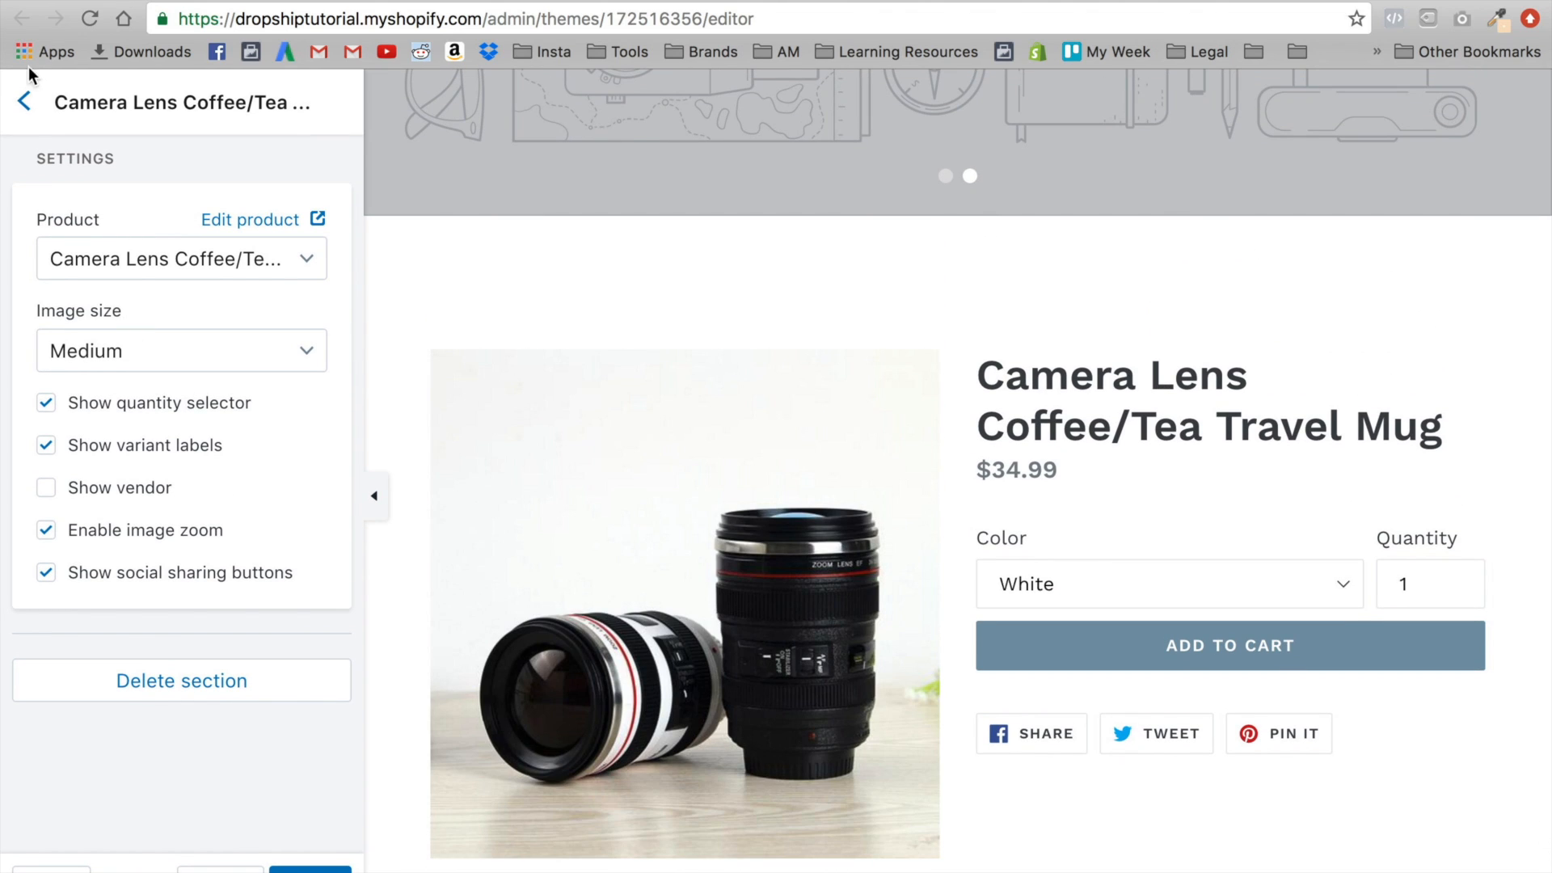
pyautogui.click(27, 102)
pyautogui.moveTo(317, 651); pyautogui.dragTo(311, 406)
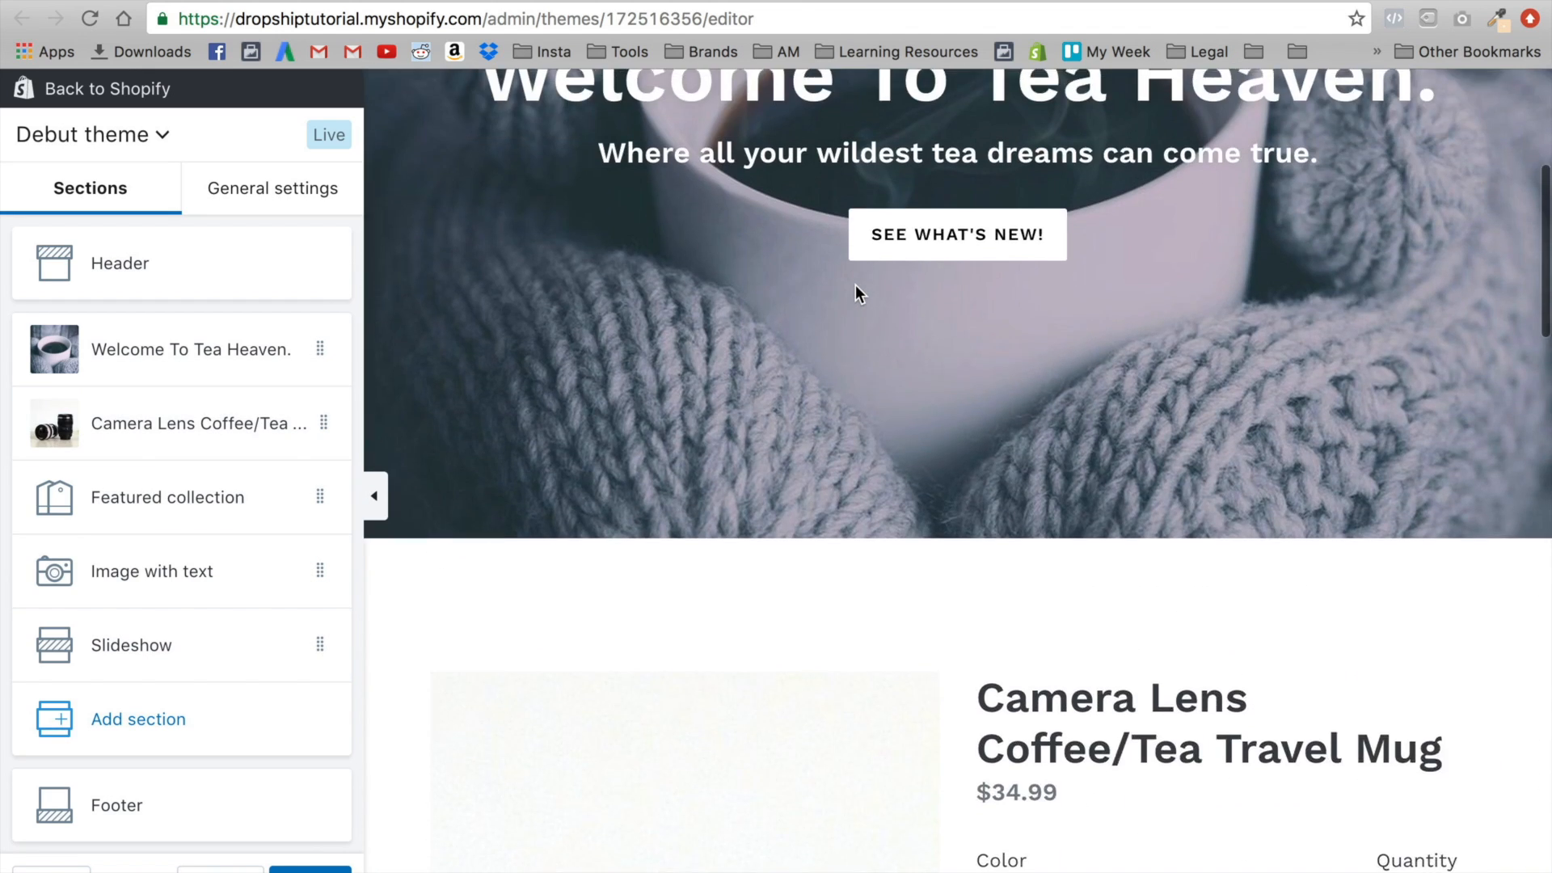
# Examine the homepage preview from the tea hero image through the featured travel mug to the Featured collection section
pyautogui.scroll(4, 856, 285)
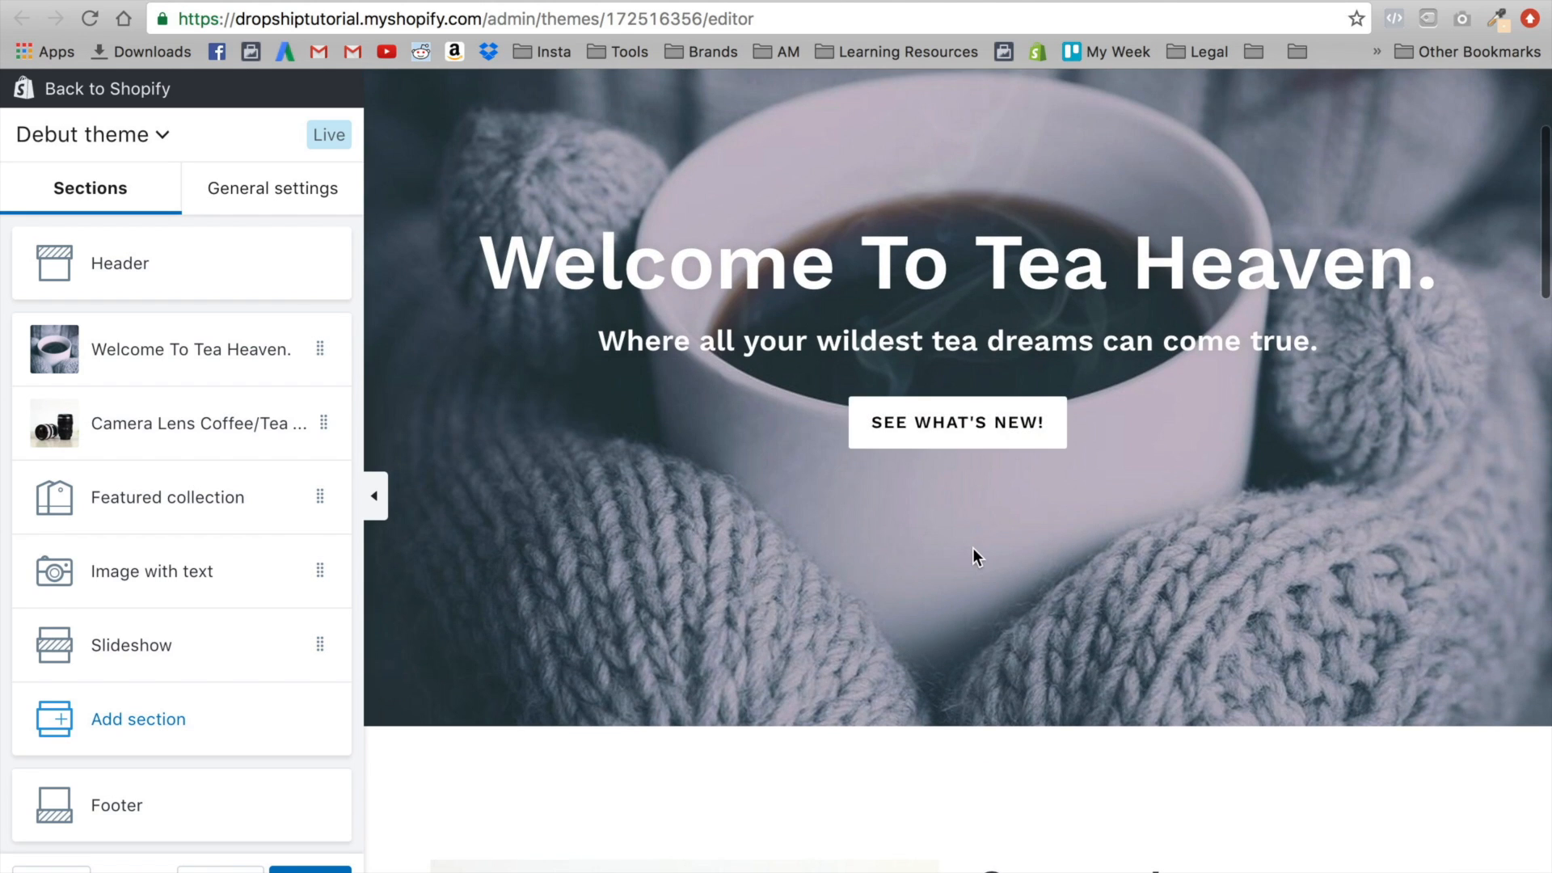
pyautogui.scroll(3, 974, 548)
pyautogui.scroll(-6, 944, 740)
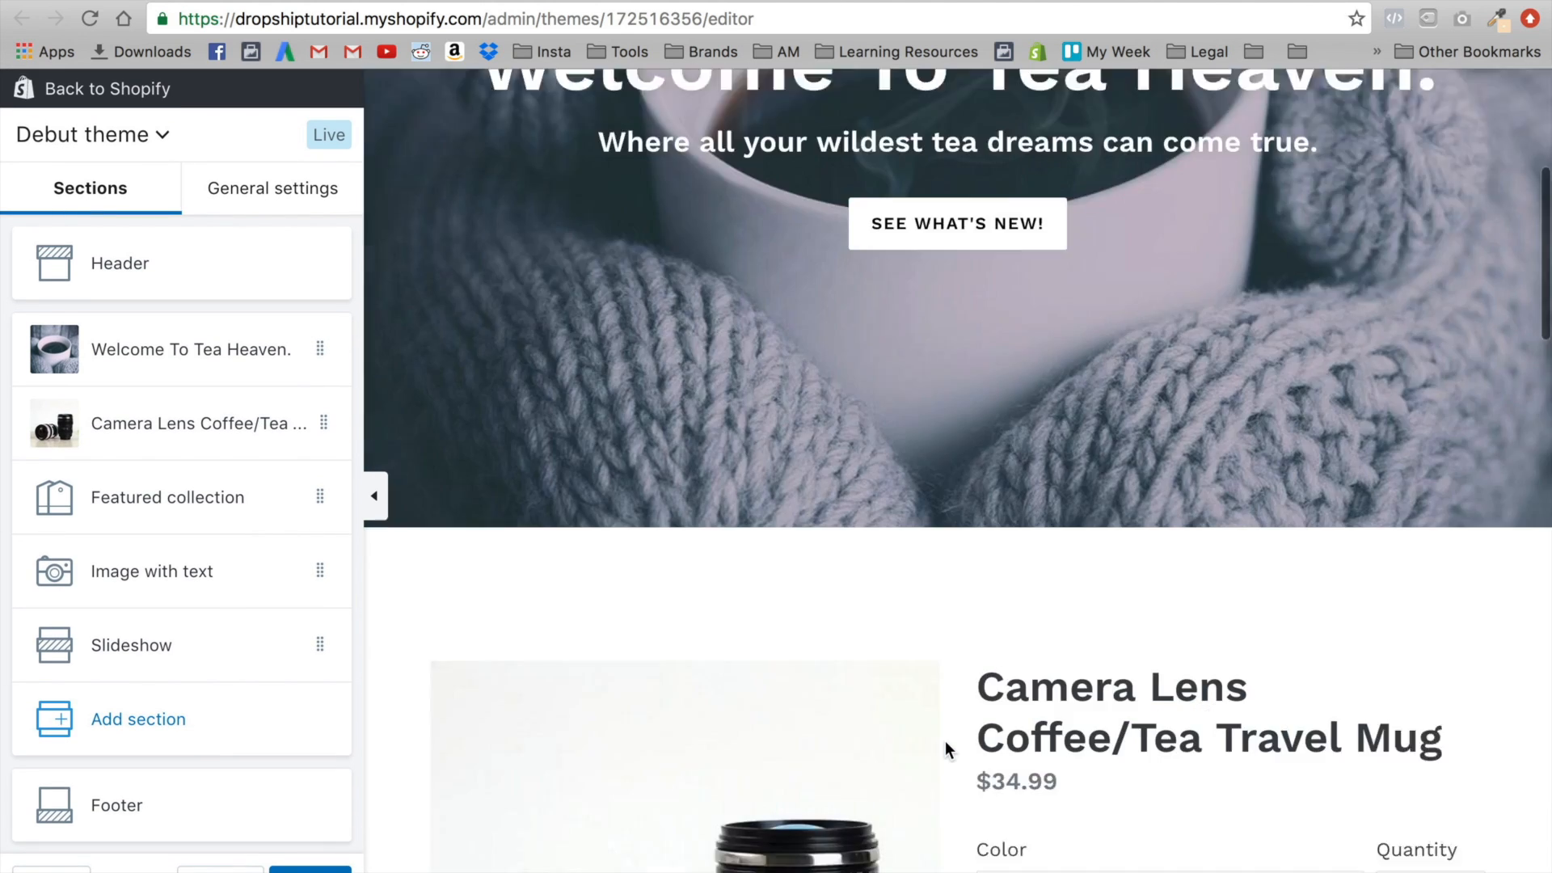
pyautogui.scroll(-2, 944, 740)
pyautogui.scroll(-1, 1013, 647)
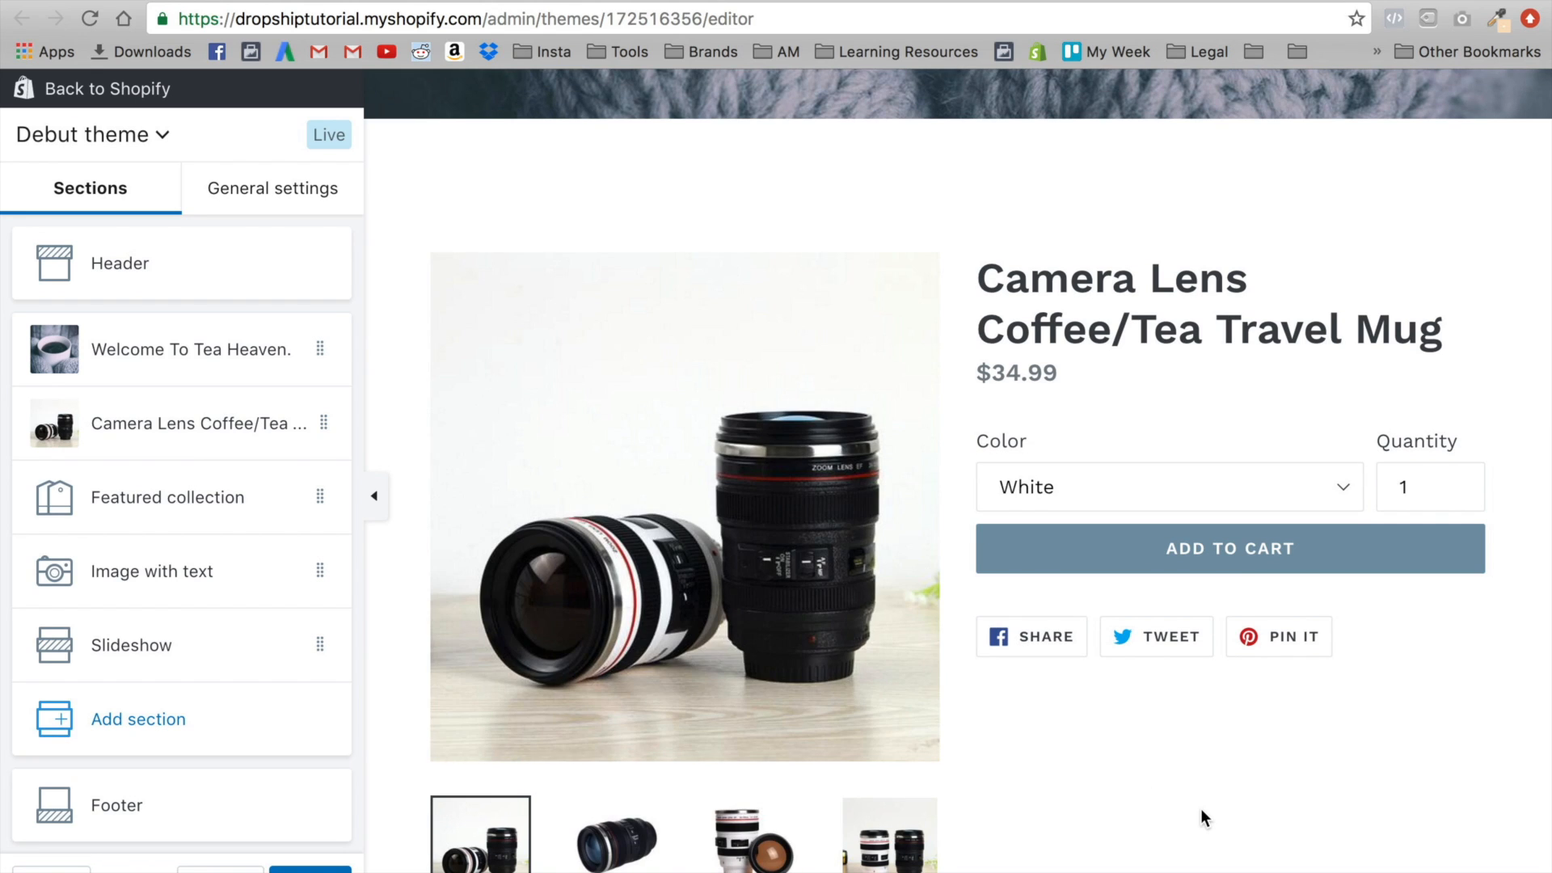
pyautogui.scroll(-1, 1202, 812)
pyautogui.scroll(-3, 1226, 463)
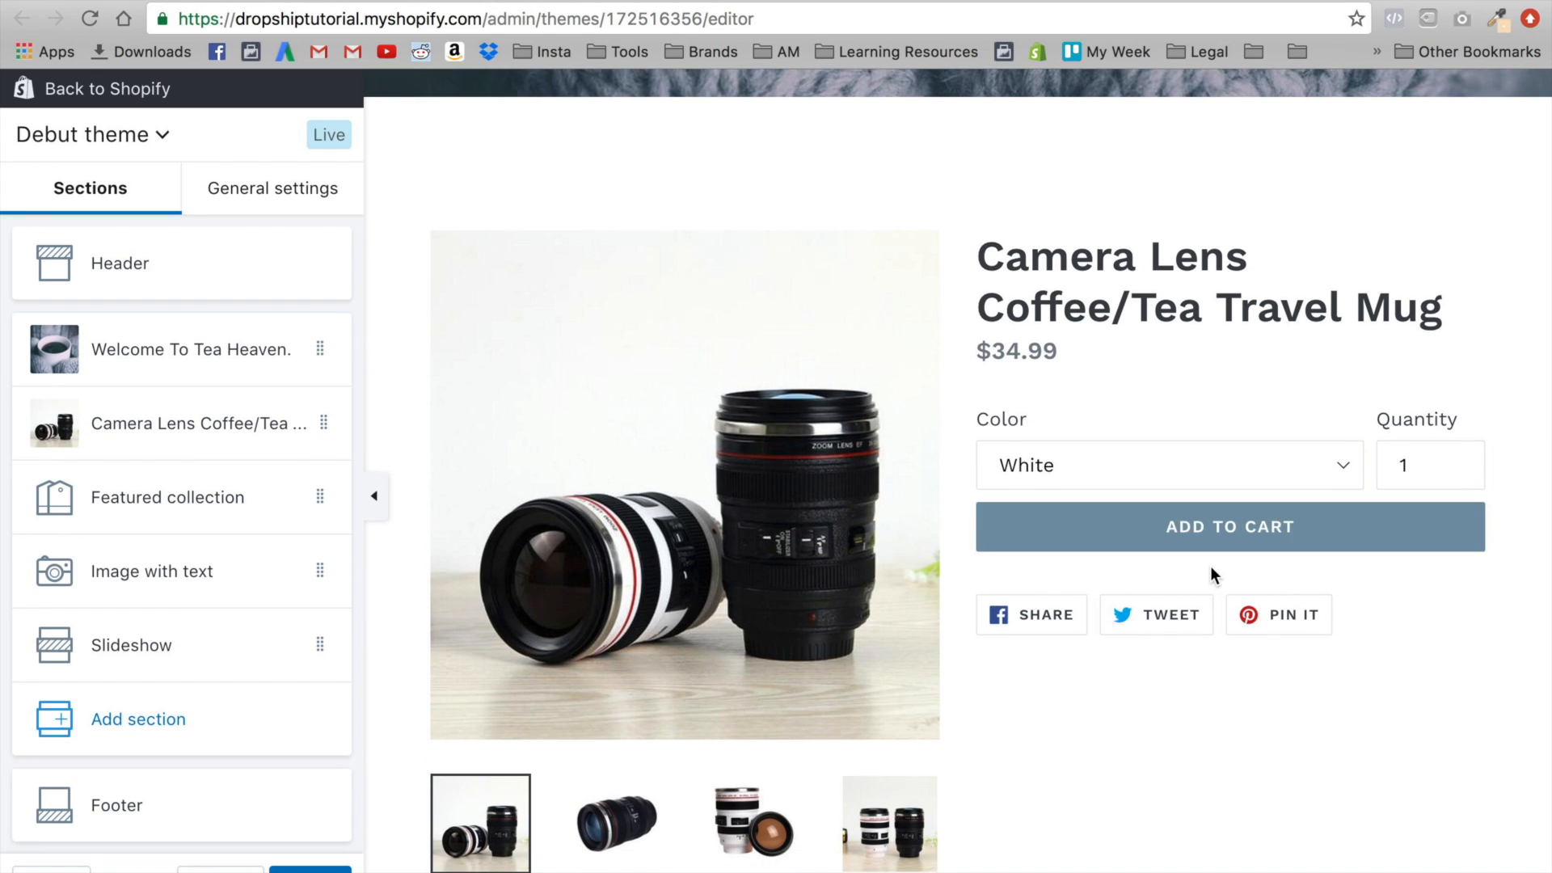
pyautogui.scroll(-5, 1156, 558)
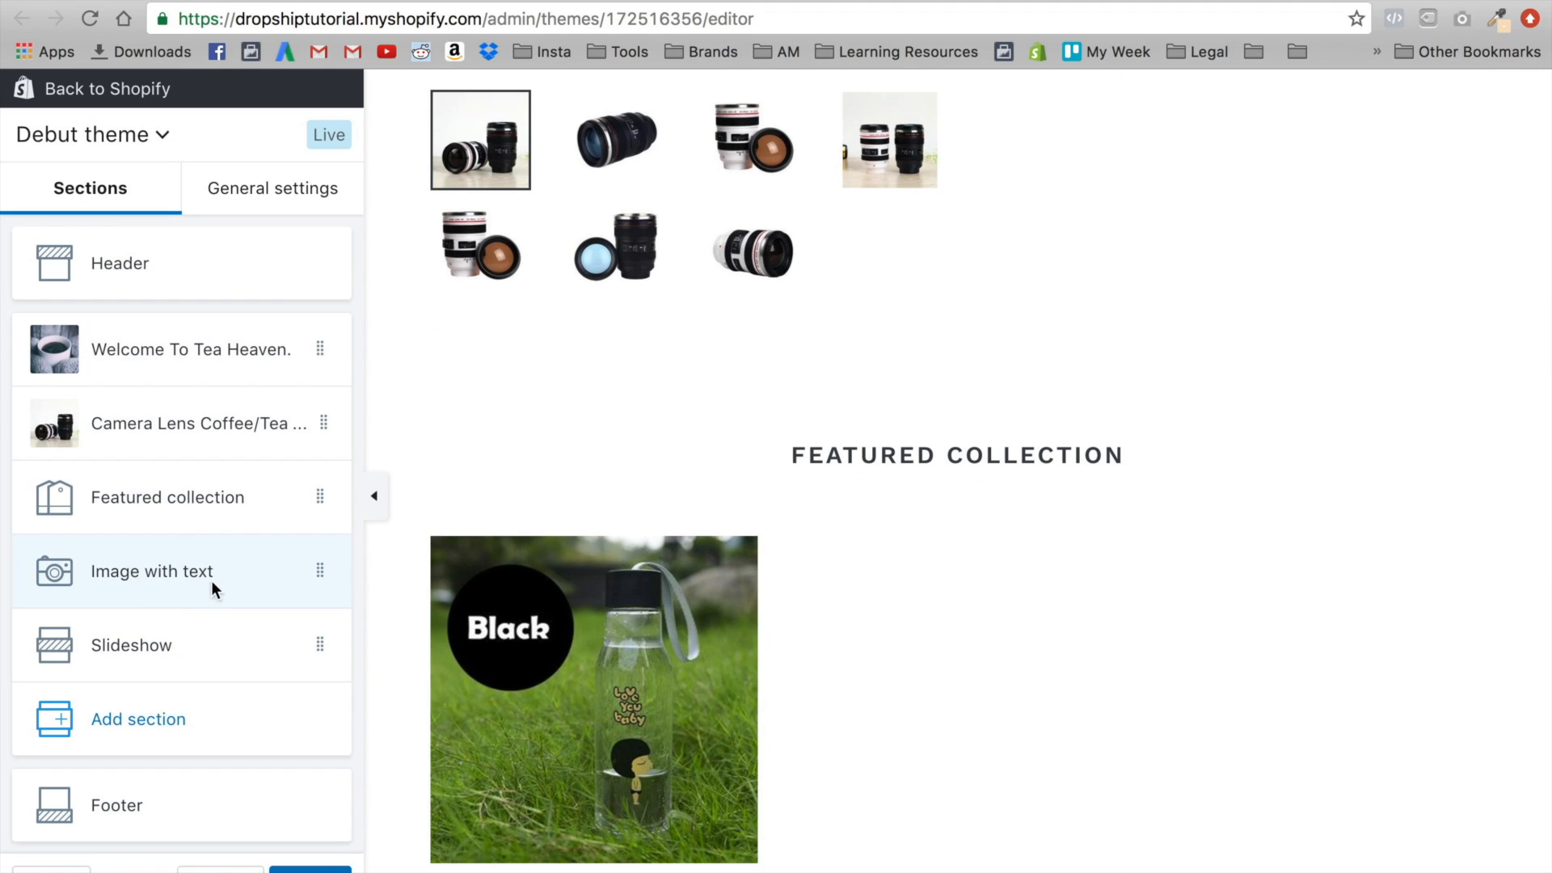
# Delete the Featured collection section and add a Collection list section with 3 collections per row
pyautogui.click(311, 501)
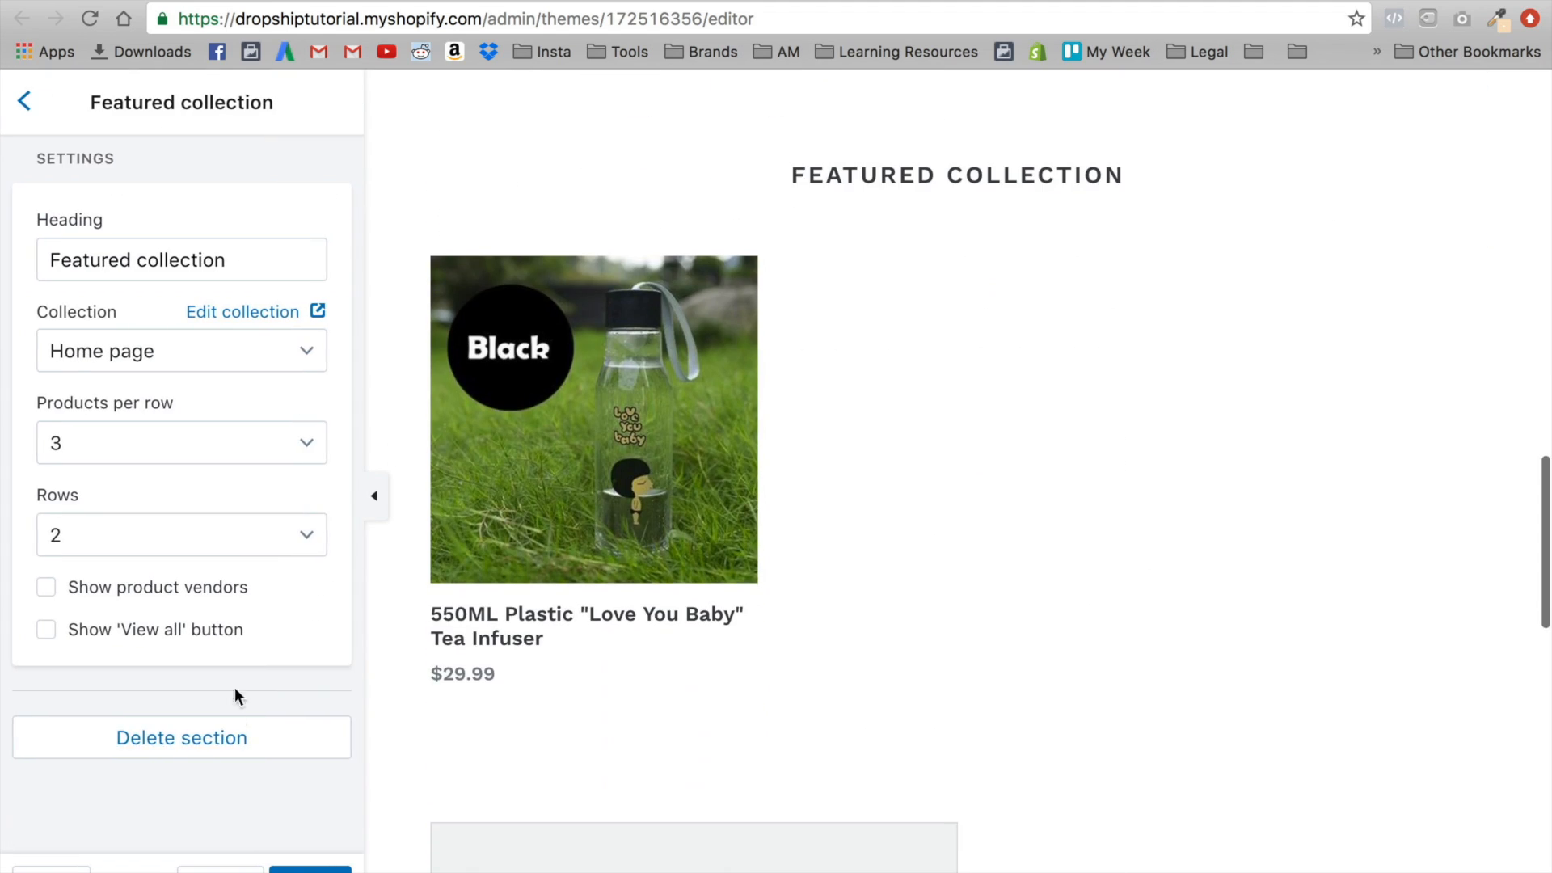
pyautogui.click(225, 738)
pyautogui.click(187, 669)
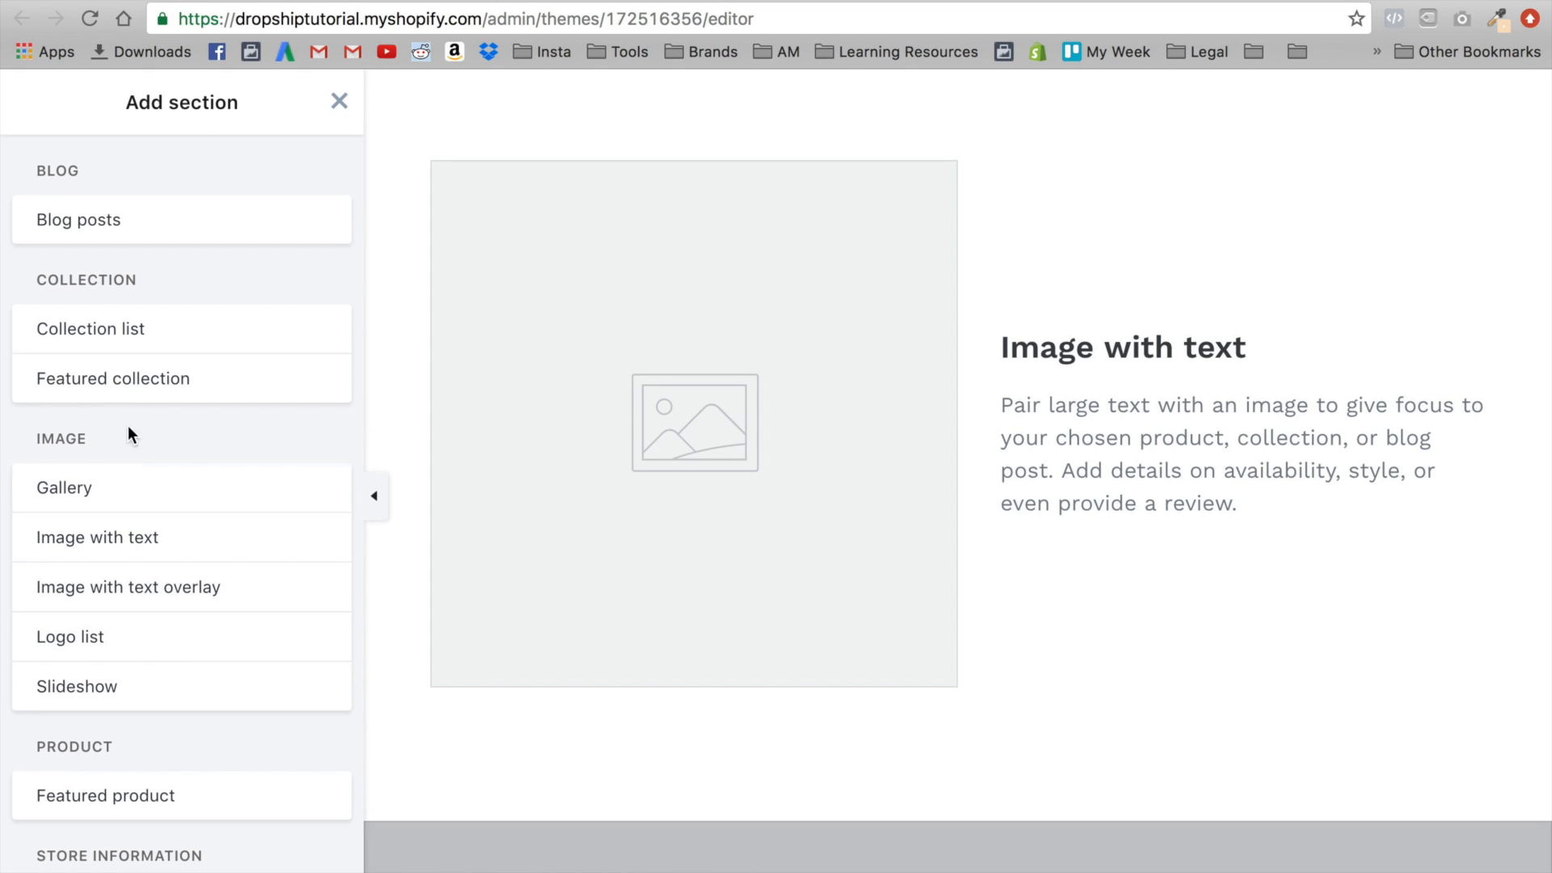
pyautogui.click(128, 338)
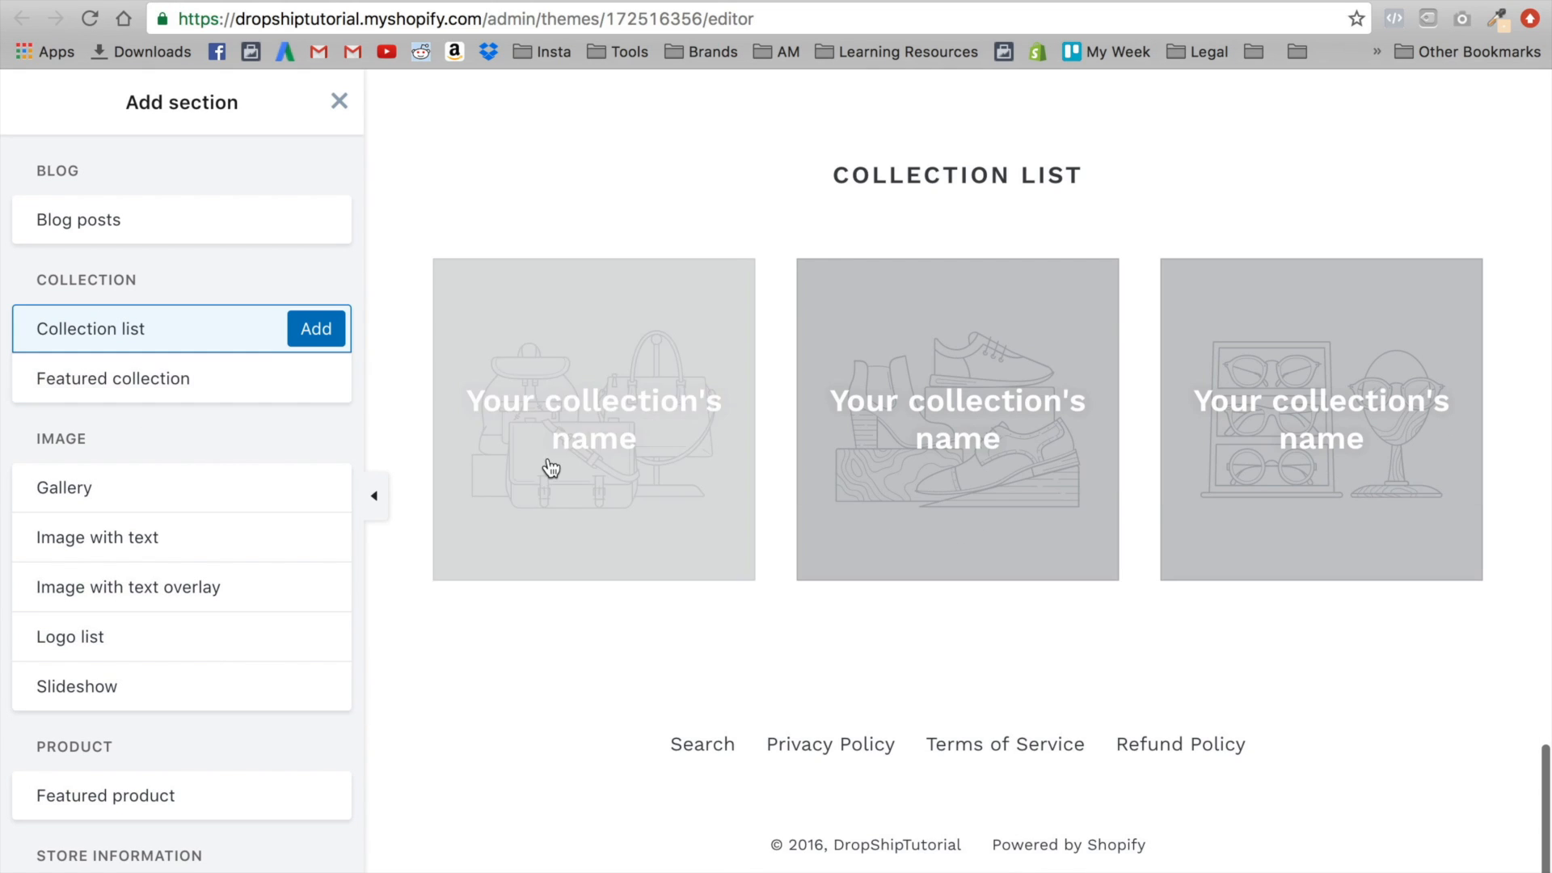
pyautogui.click(312, 331)
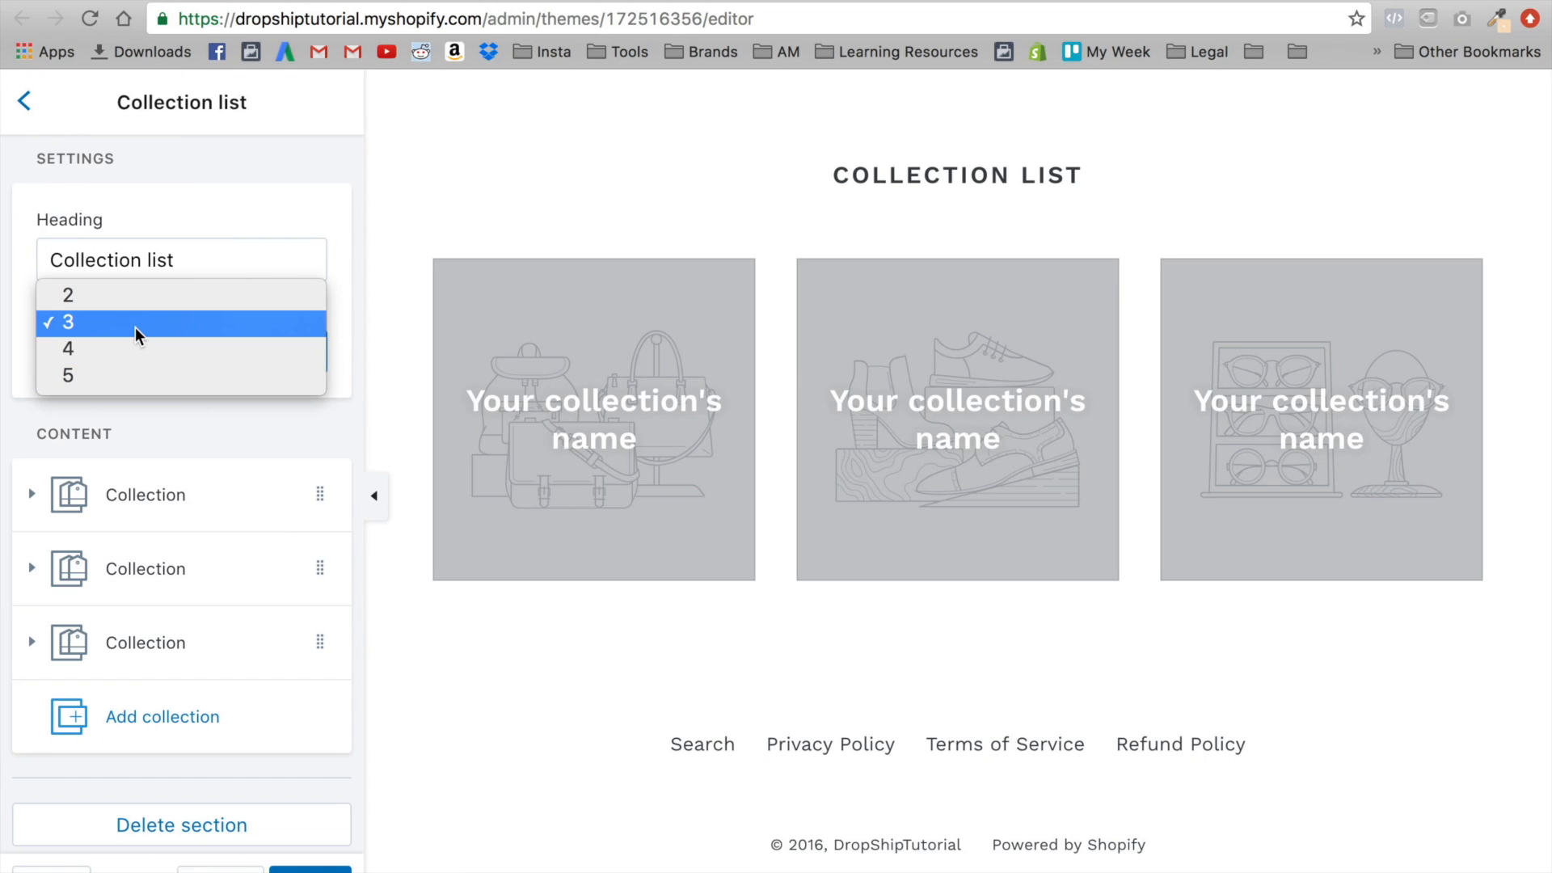
pyautogui.click(124, 417)
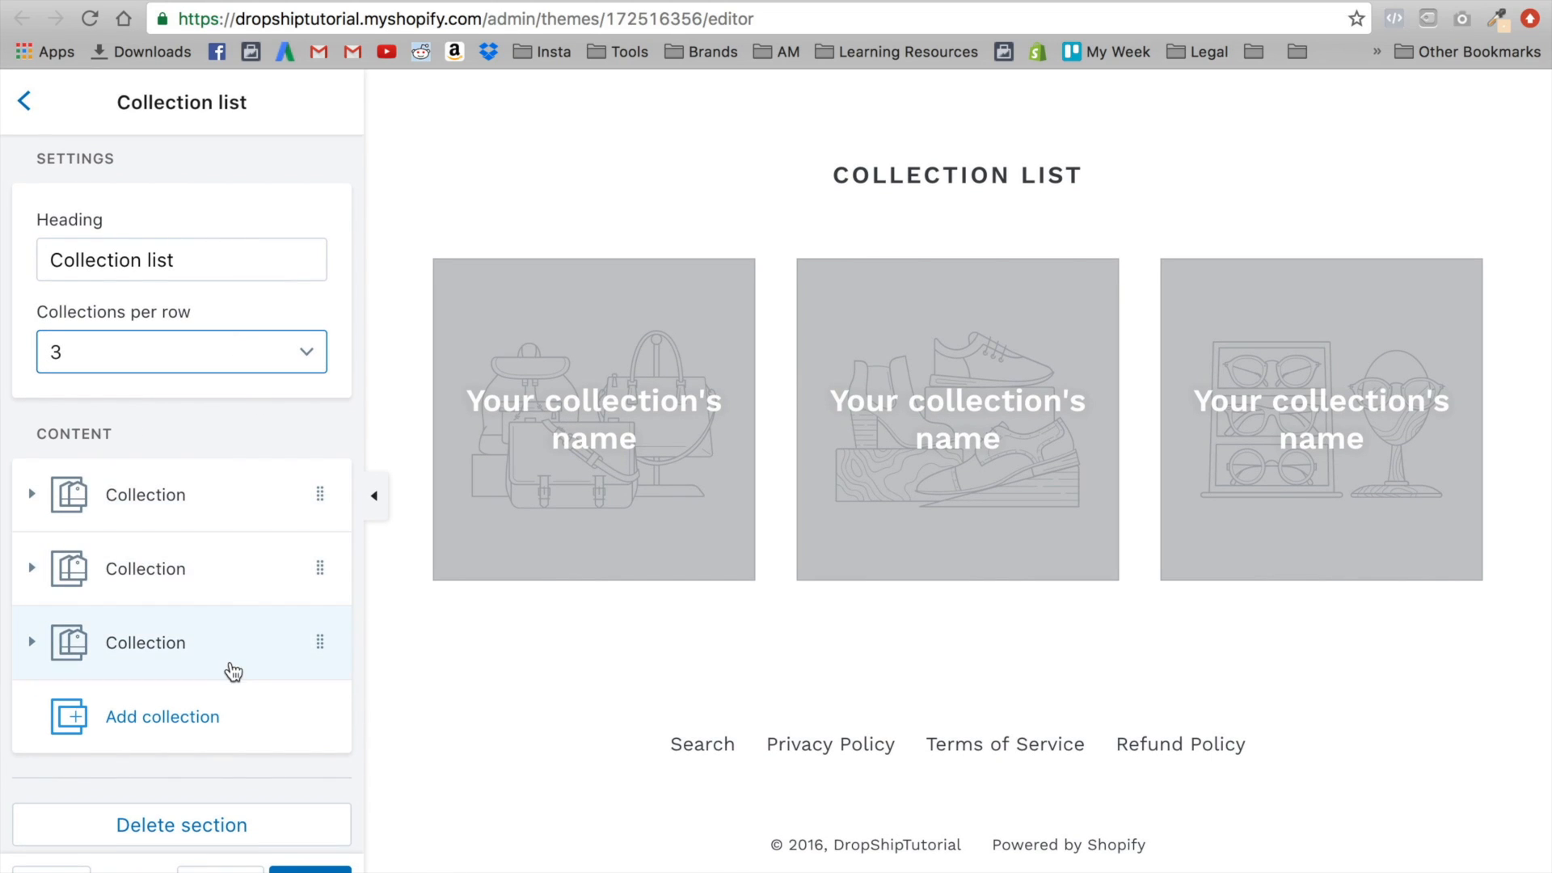
# Set the first collection of the Collection list section to Tea Bottles
pyautogui.click(211, 478)
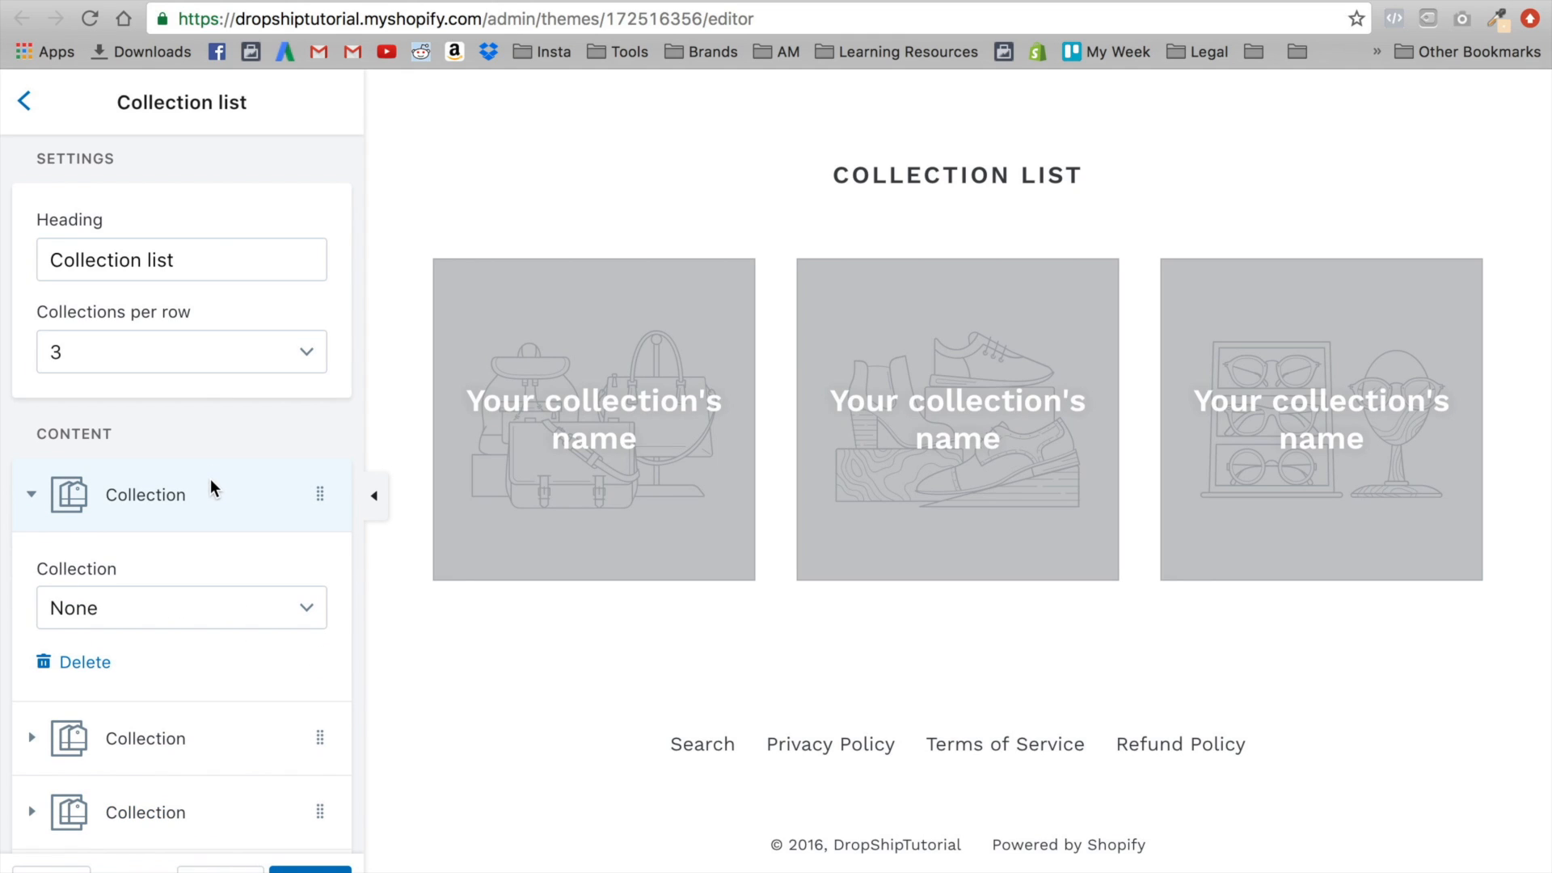
pyautogui.click(171, 598)
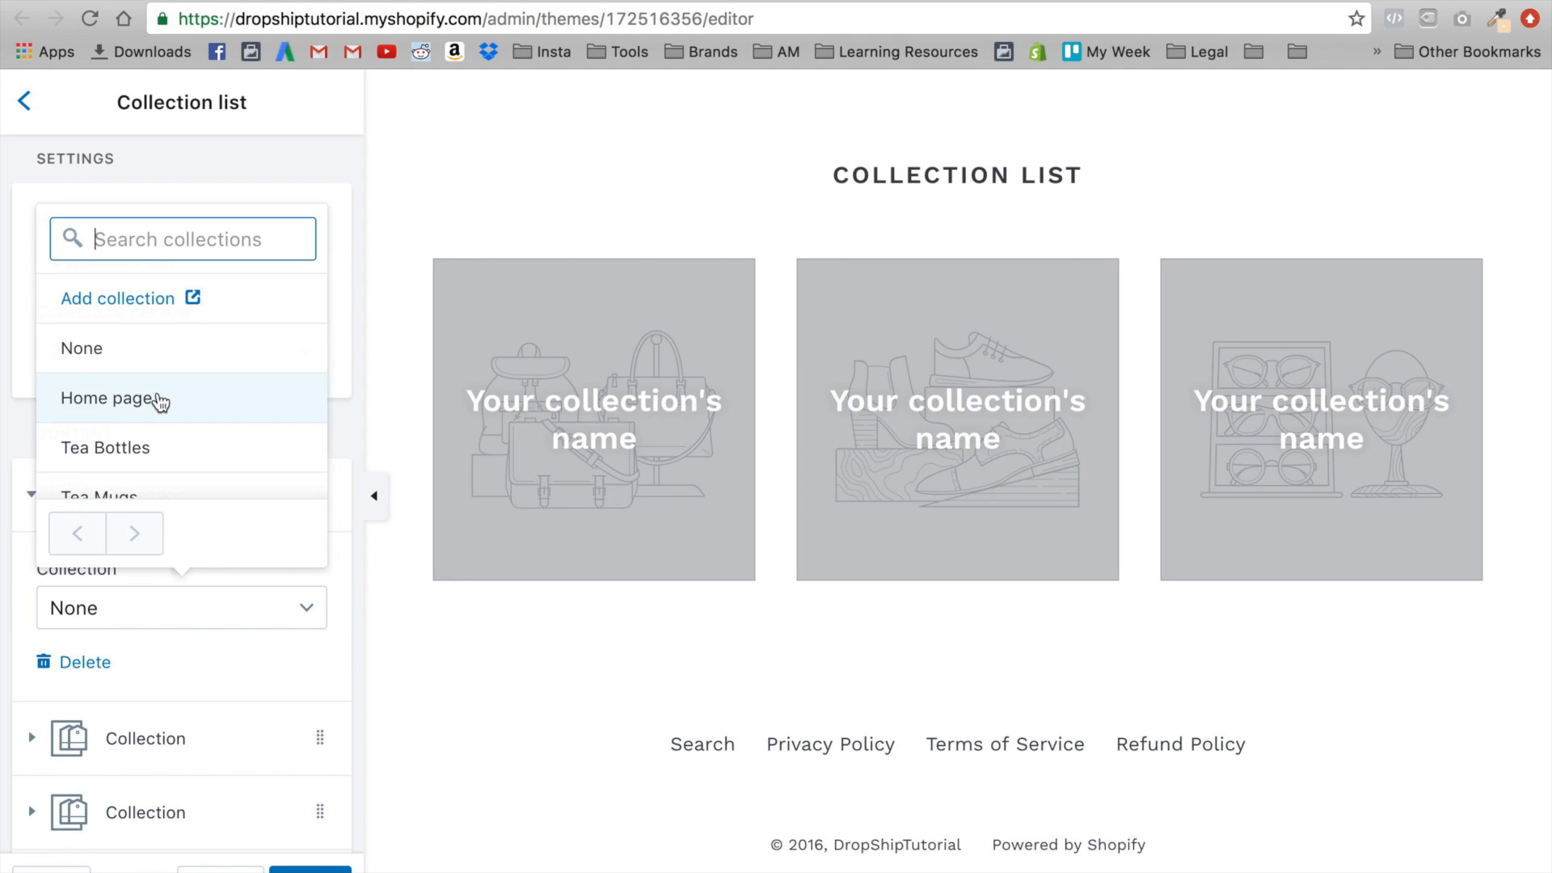
pyautogui.scroll(-1, 160, 402)
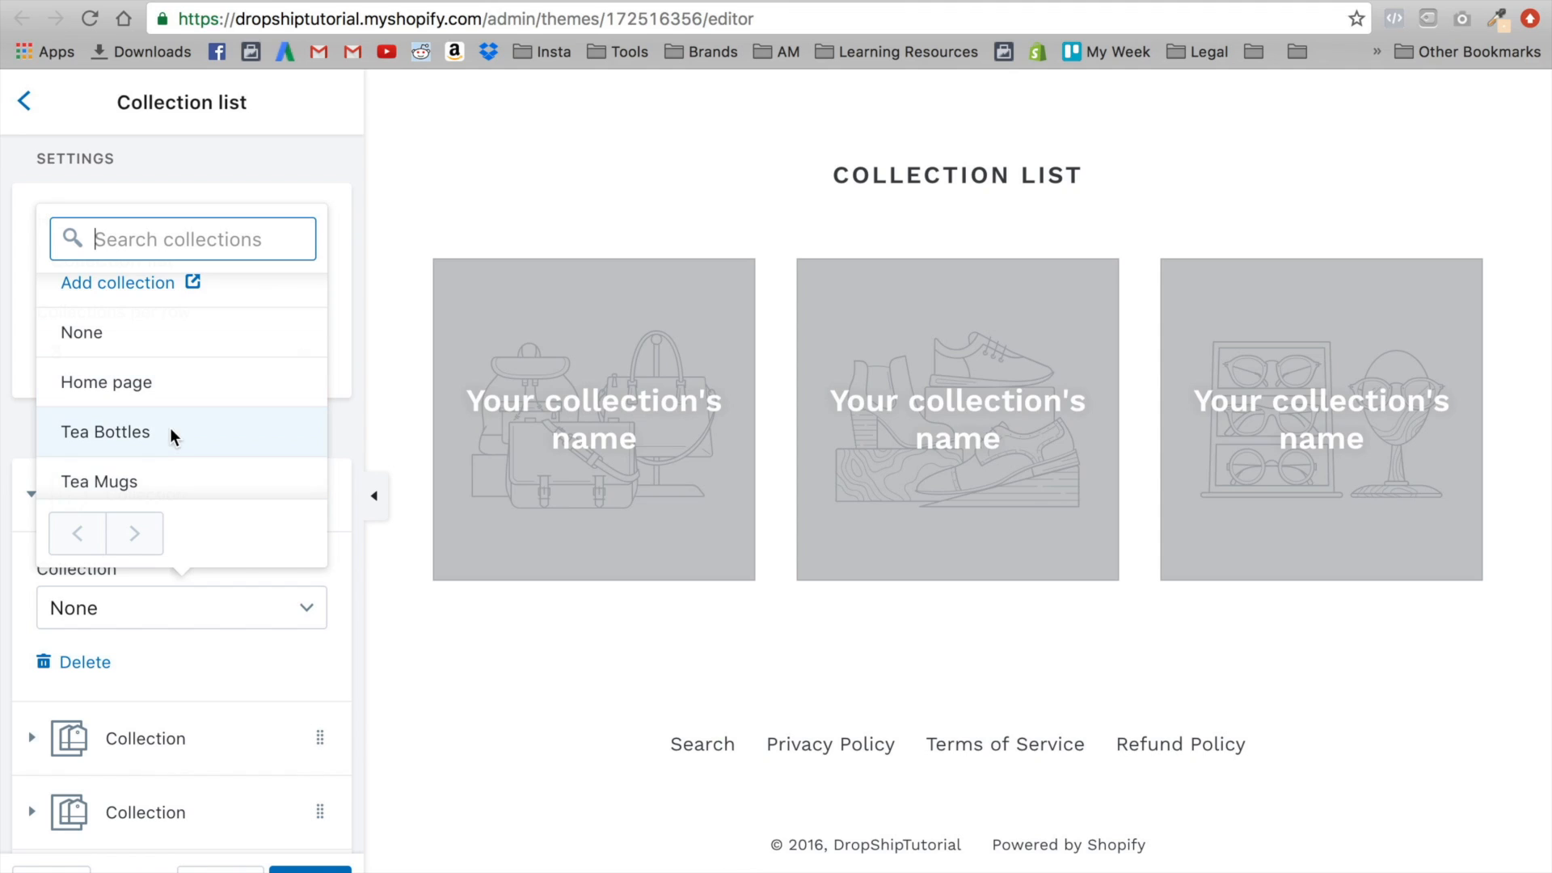
pyautogui.scroll(-1, 170, 429)
pyautogui.scroll(-1, 174, 401)
pyautogui.click(130, 374)
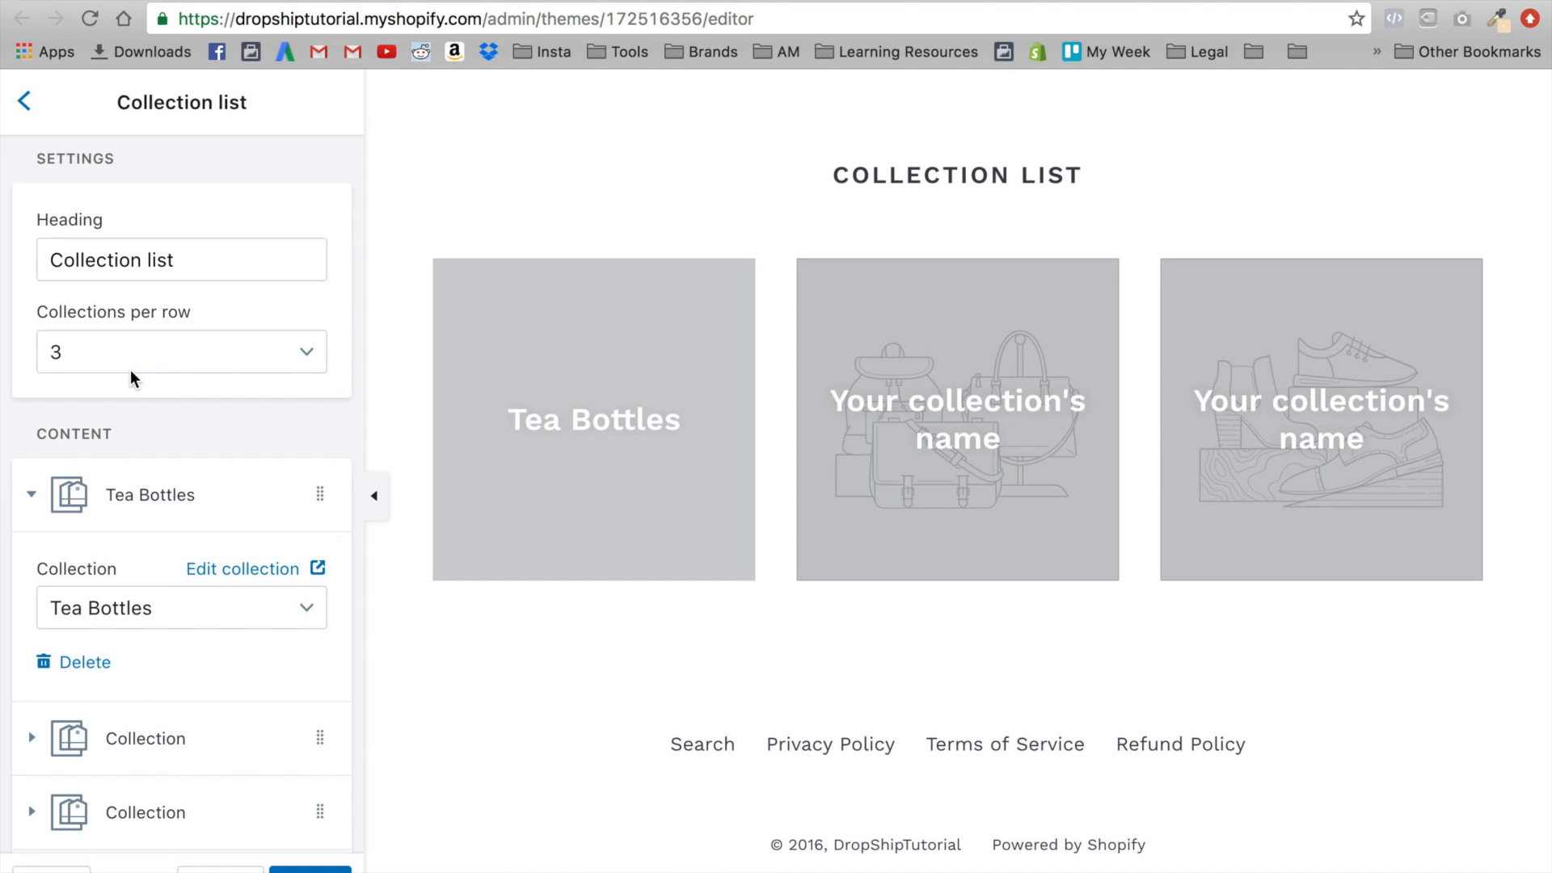
# Set the second collection of the Collection list section to Tea Mugs
pyautogui.click(130, 711)
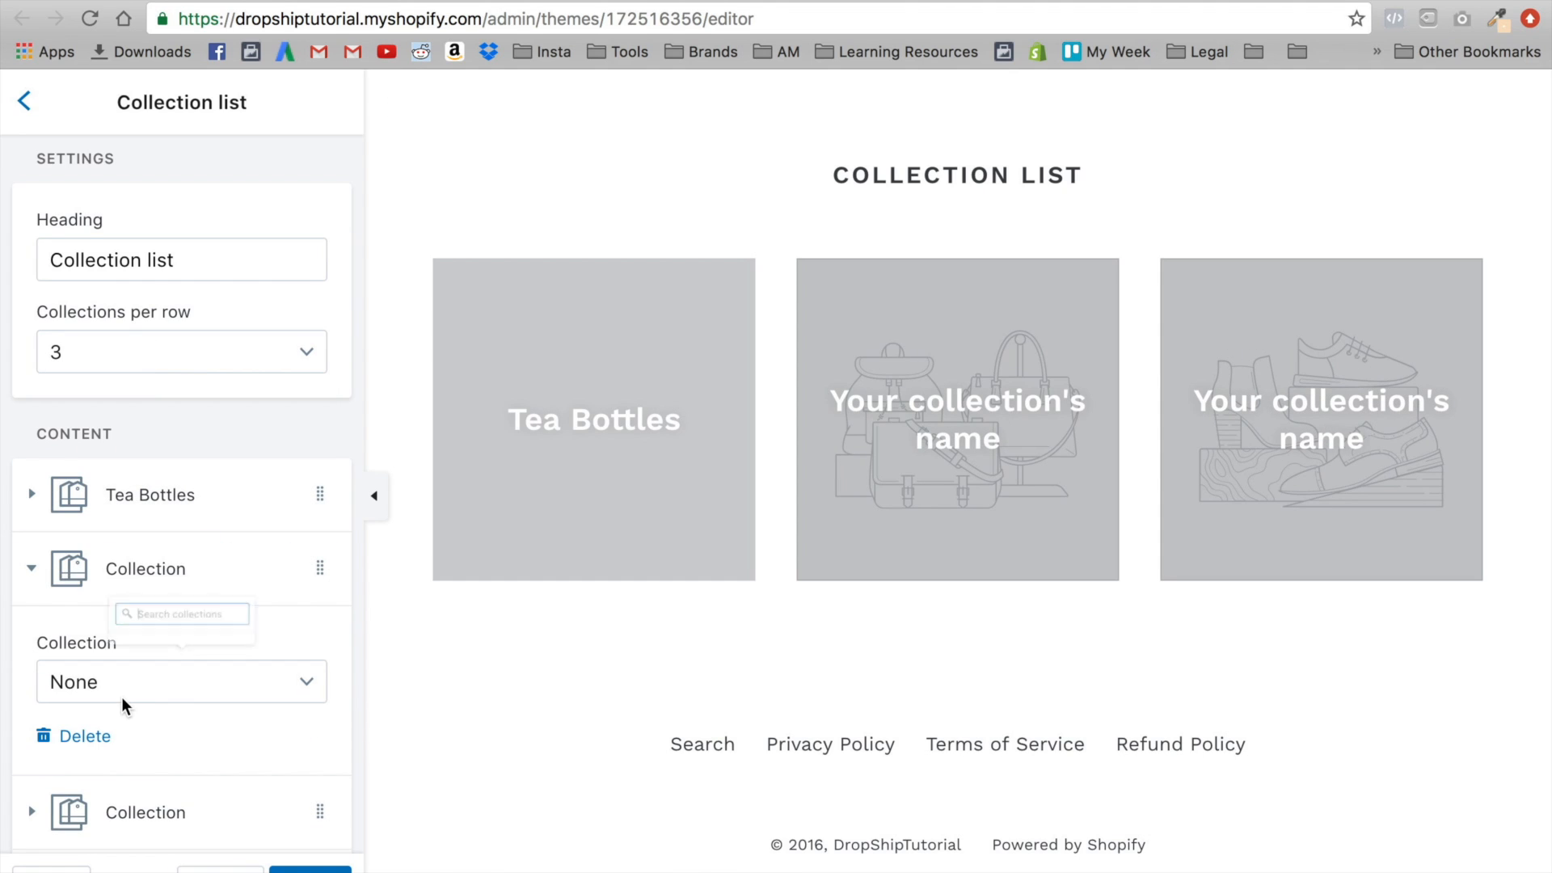
pyautogui.click(121, 695)
pyautogui.click(149, 539)
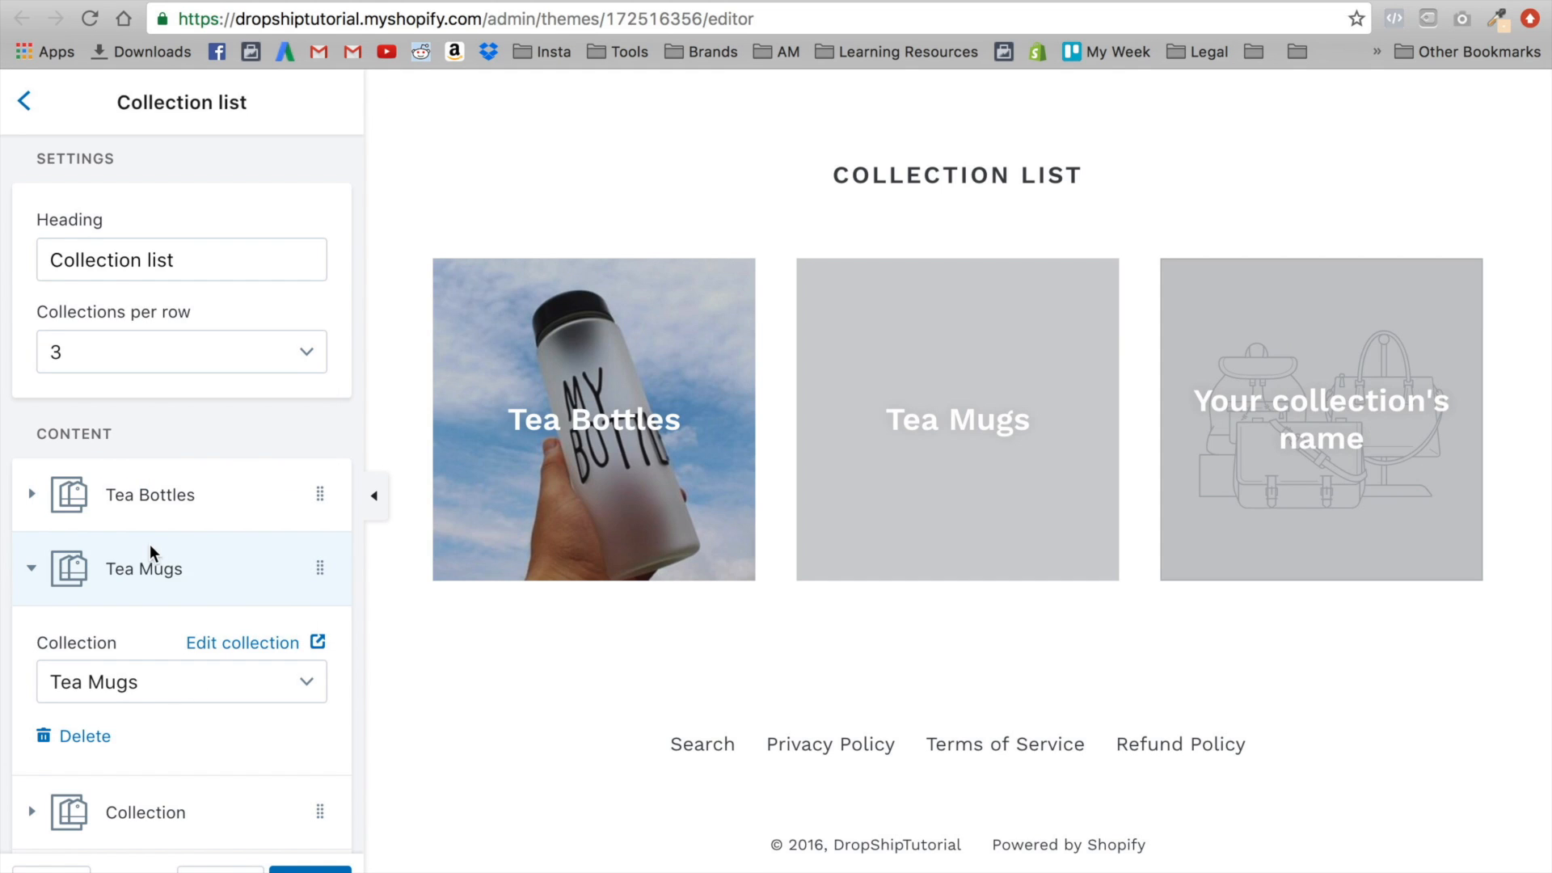
# Set the third collection of the Collection list section to Tea Strainers and save the theme
pyautogui.scroll(-1, 208, 740)
pyautogui.click(142, 752)
pyautogui.click(150, 694)
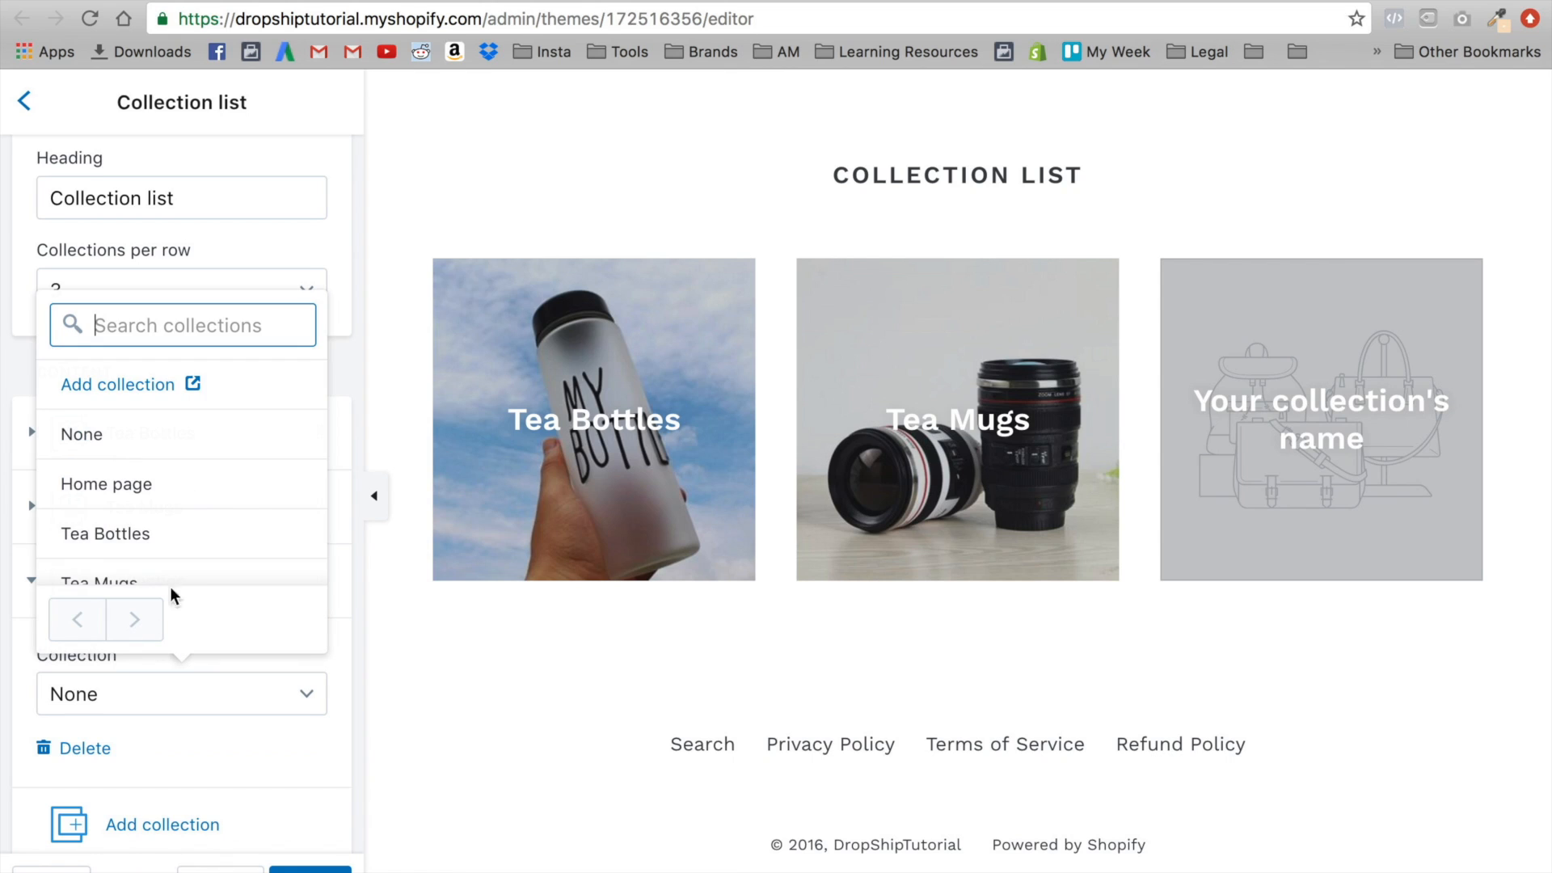
pyautogui.scroll(-3, 170, 530)
pyautogui.click(113, 559)
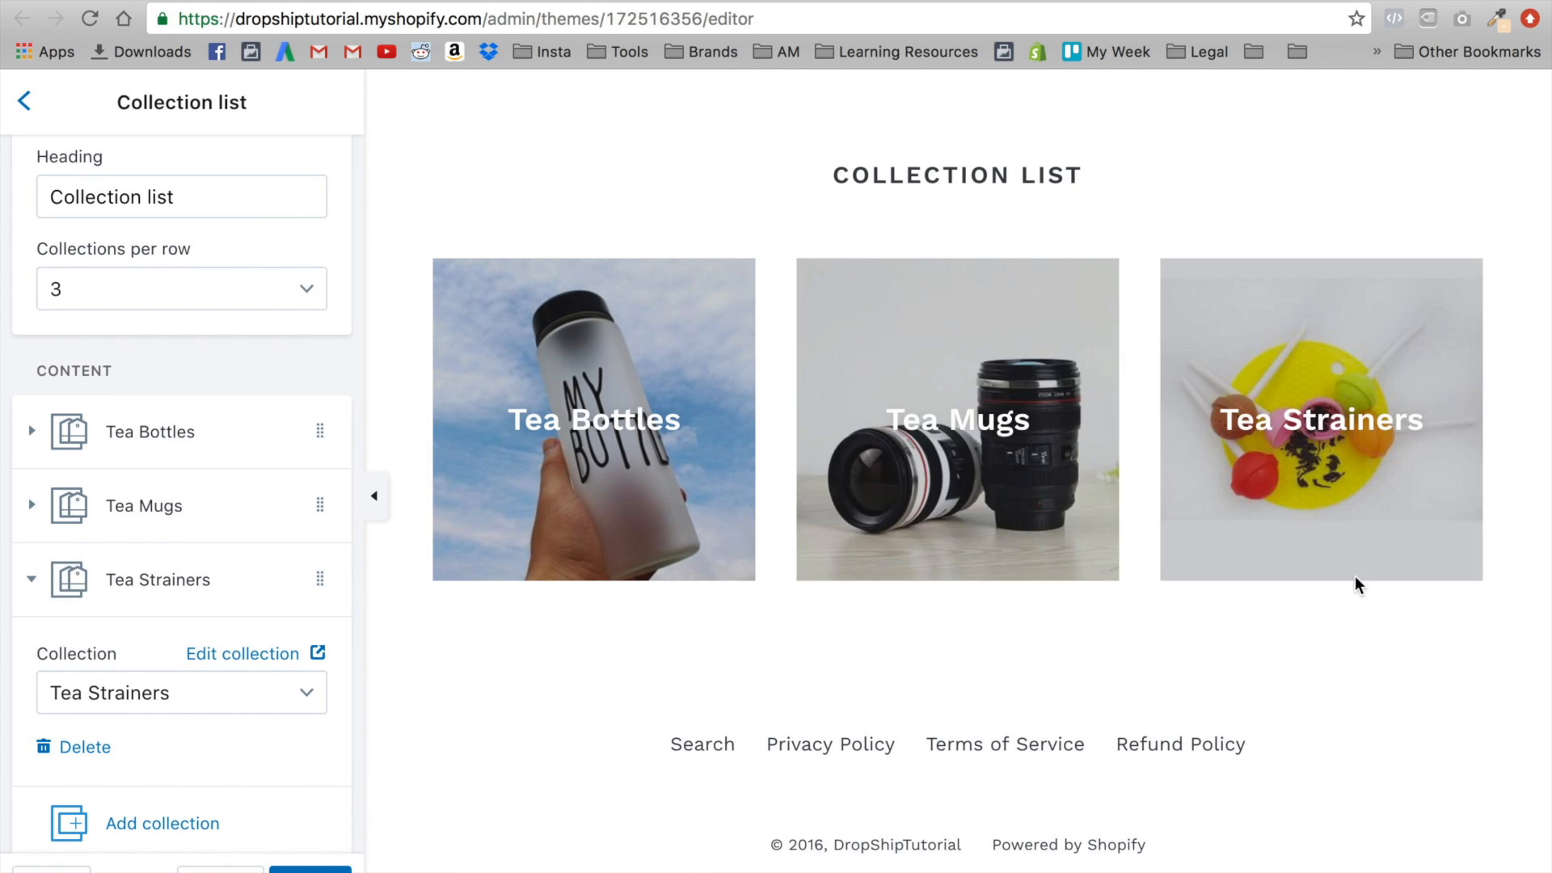
pyautogui.click(307, 870)
# Switch to the Shopify admin and open the Tea Strainers collection from the product collections
pyautogui.click(747, 1)
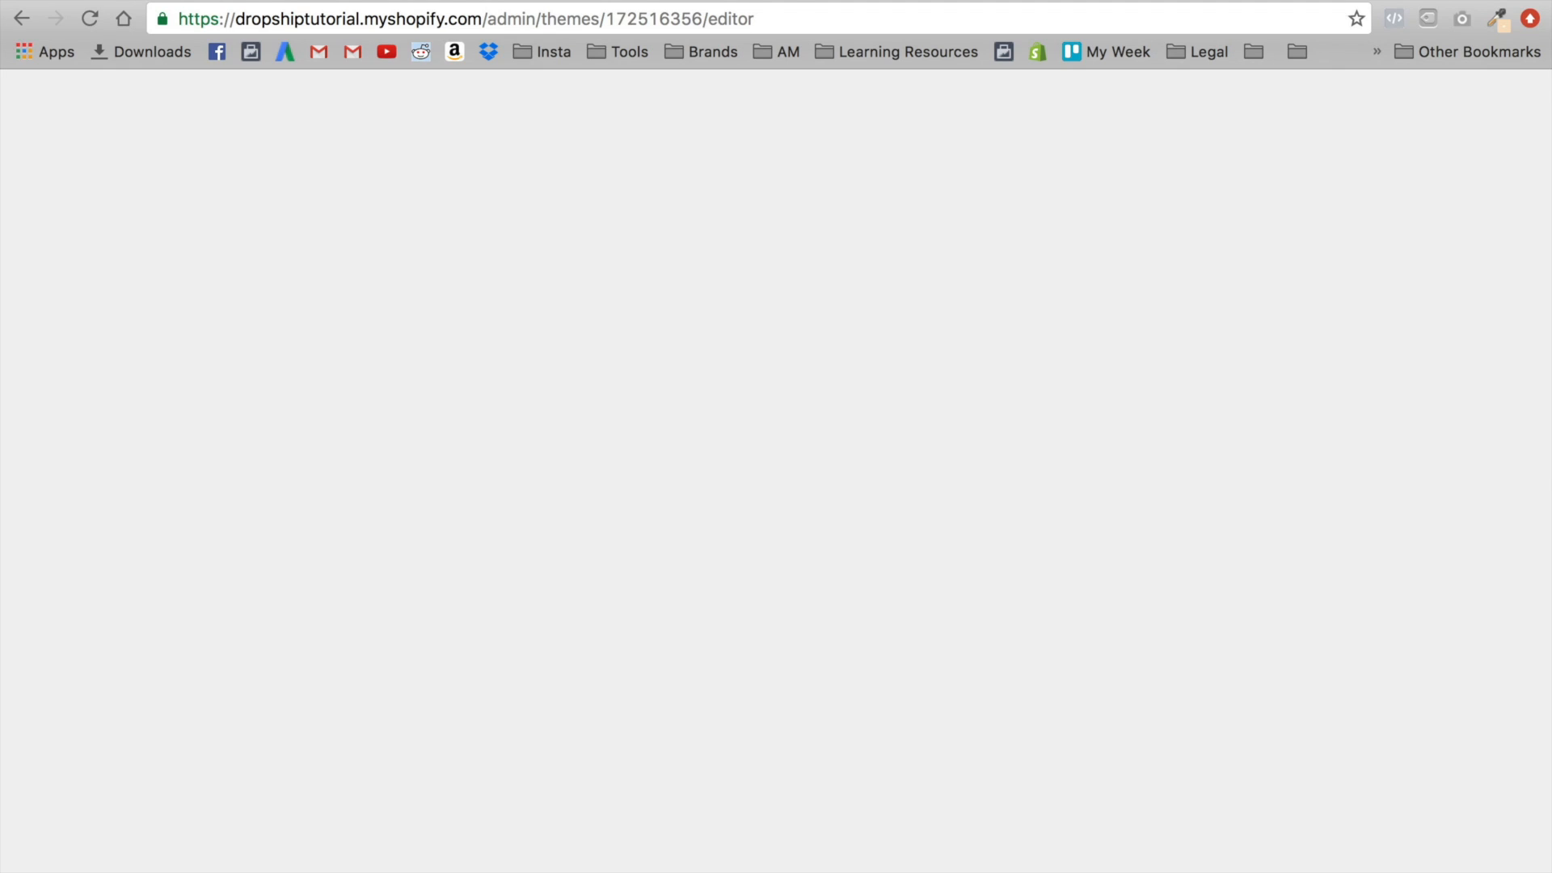
pyautogui.click(544, 0)
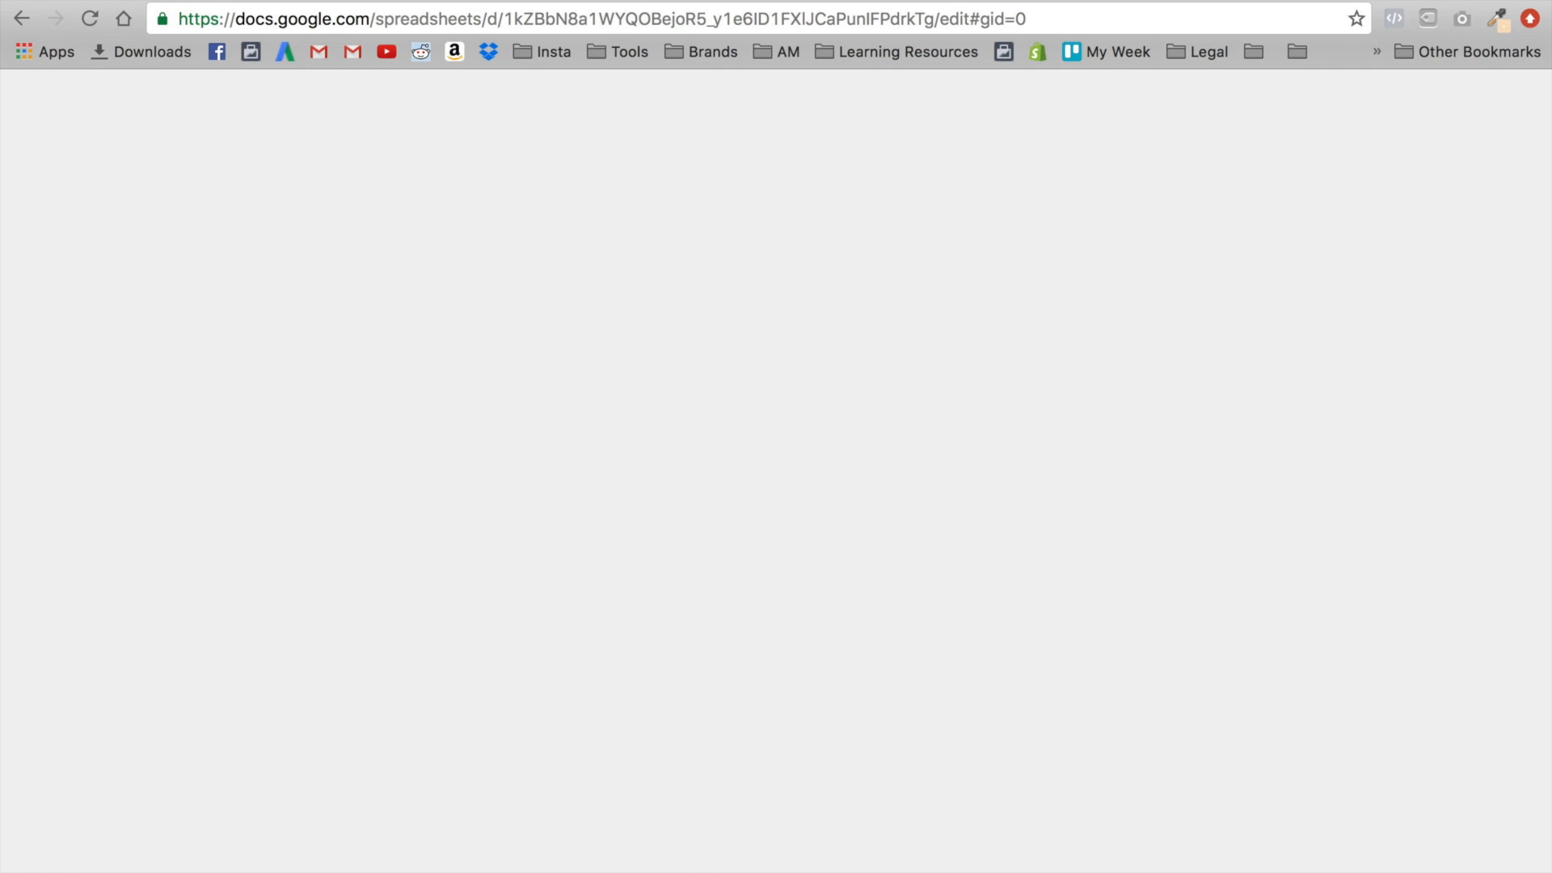
pyautogui.click(228, 0)
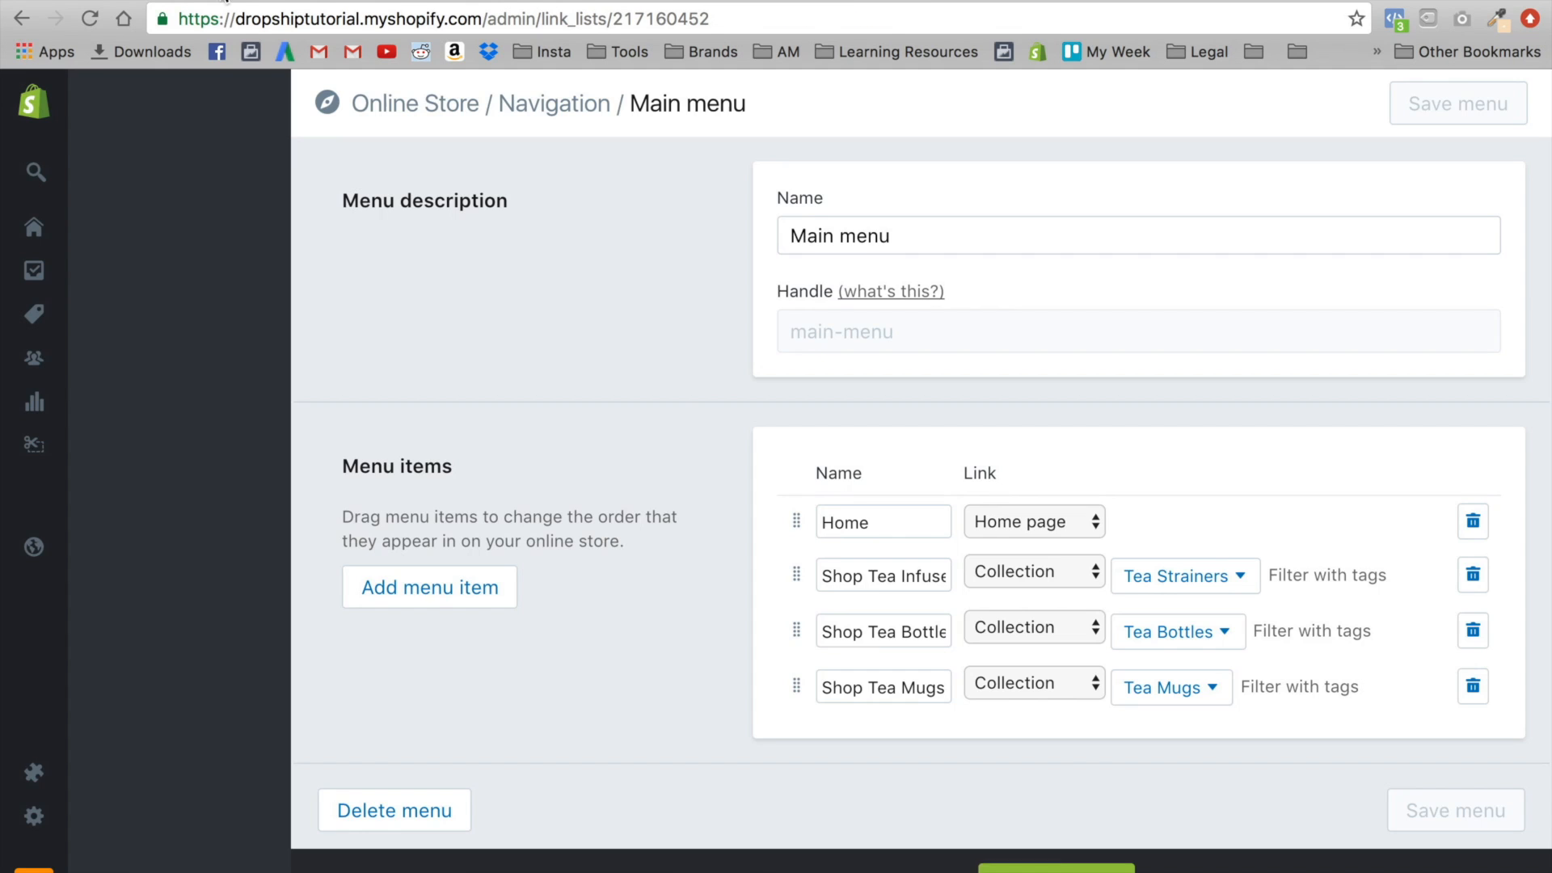
pyautogui.moveTo(28, 372)
pyautogui.click(37, 319)
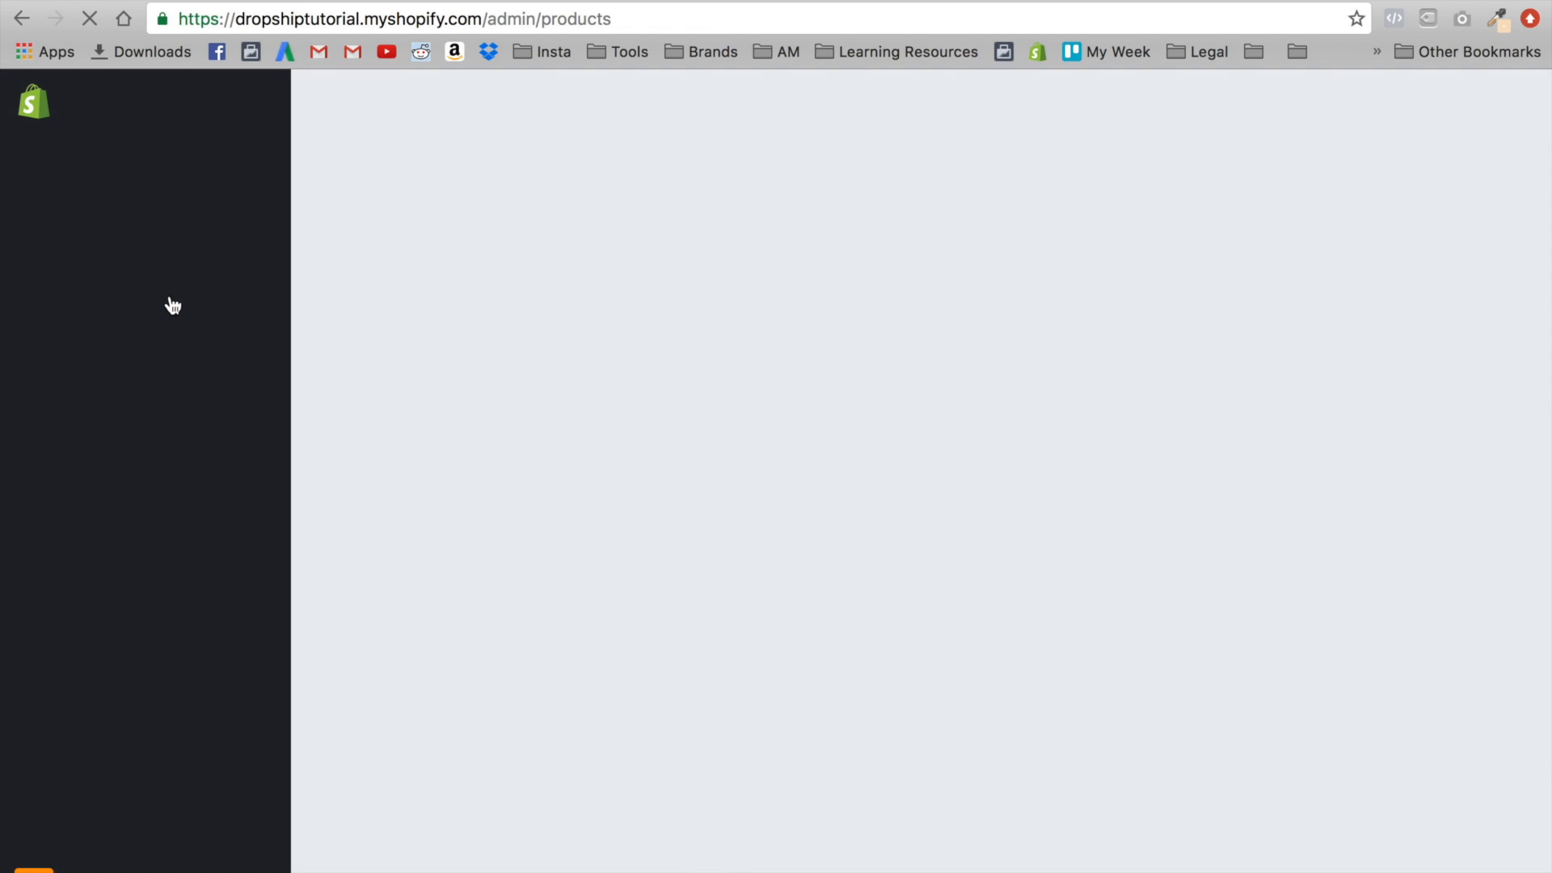
pyautogui.scroll(-3, 598, 323)
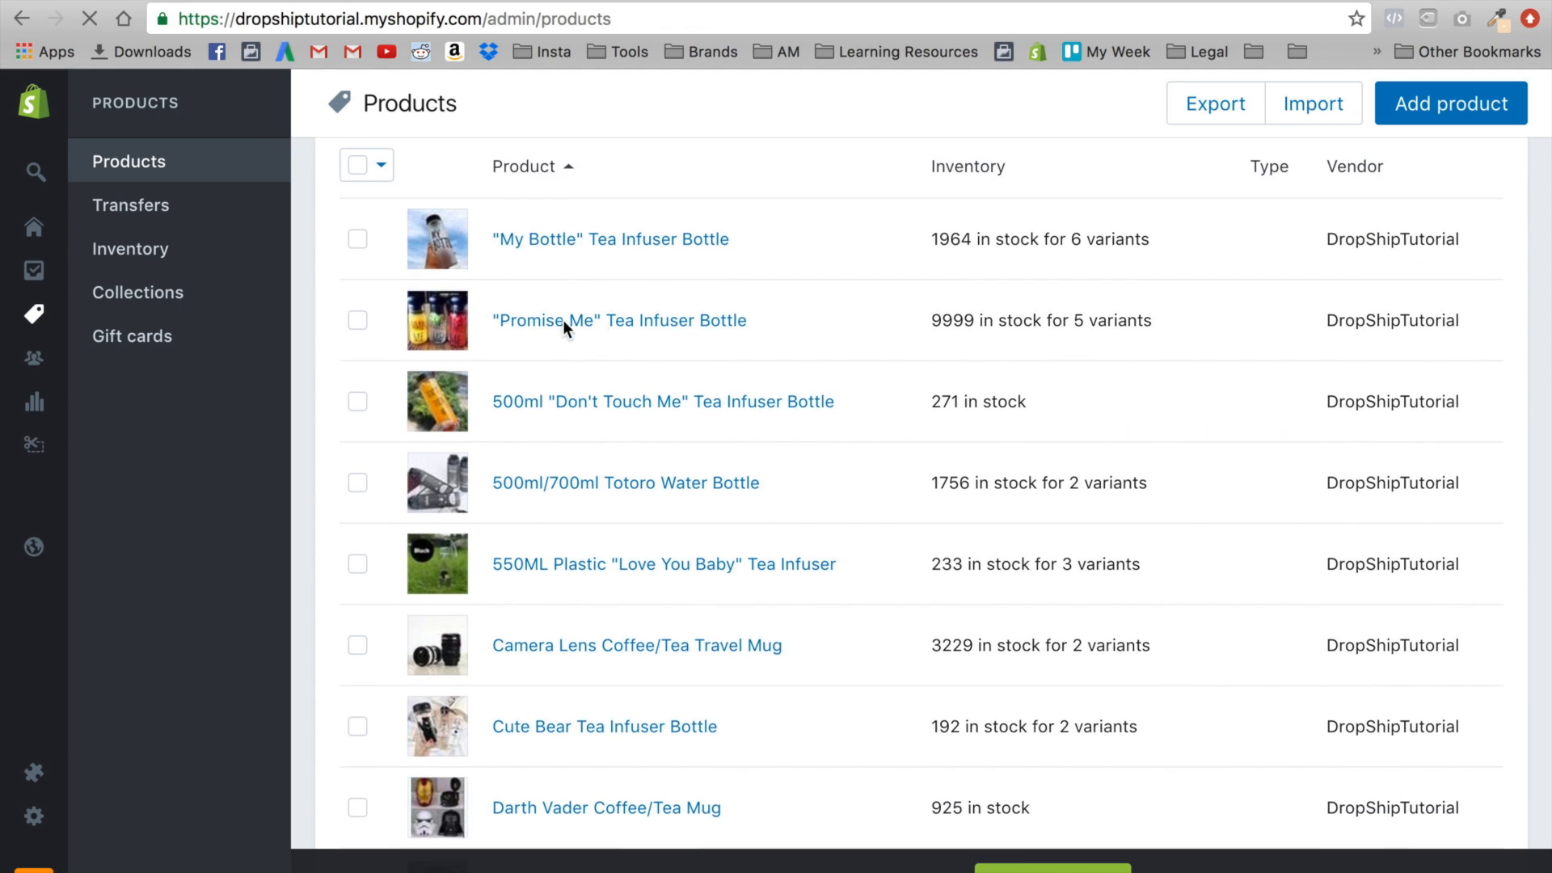
pyautogui.click(97, 307)
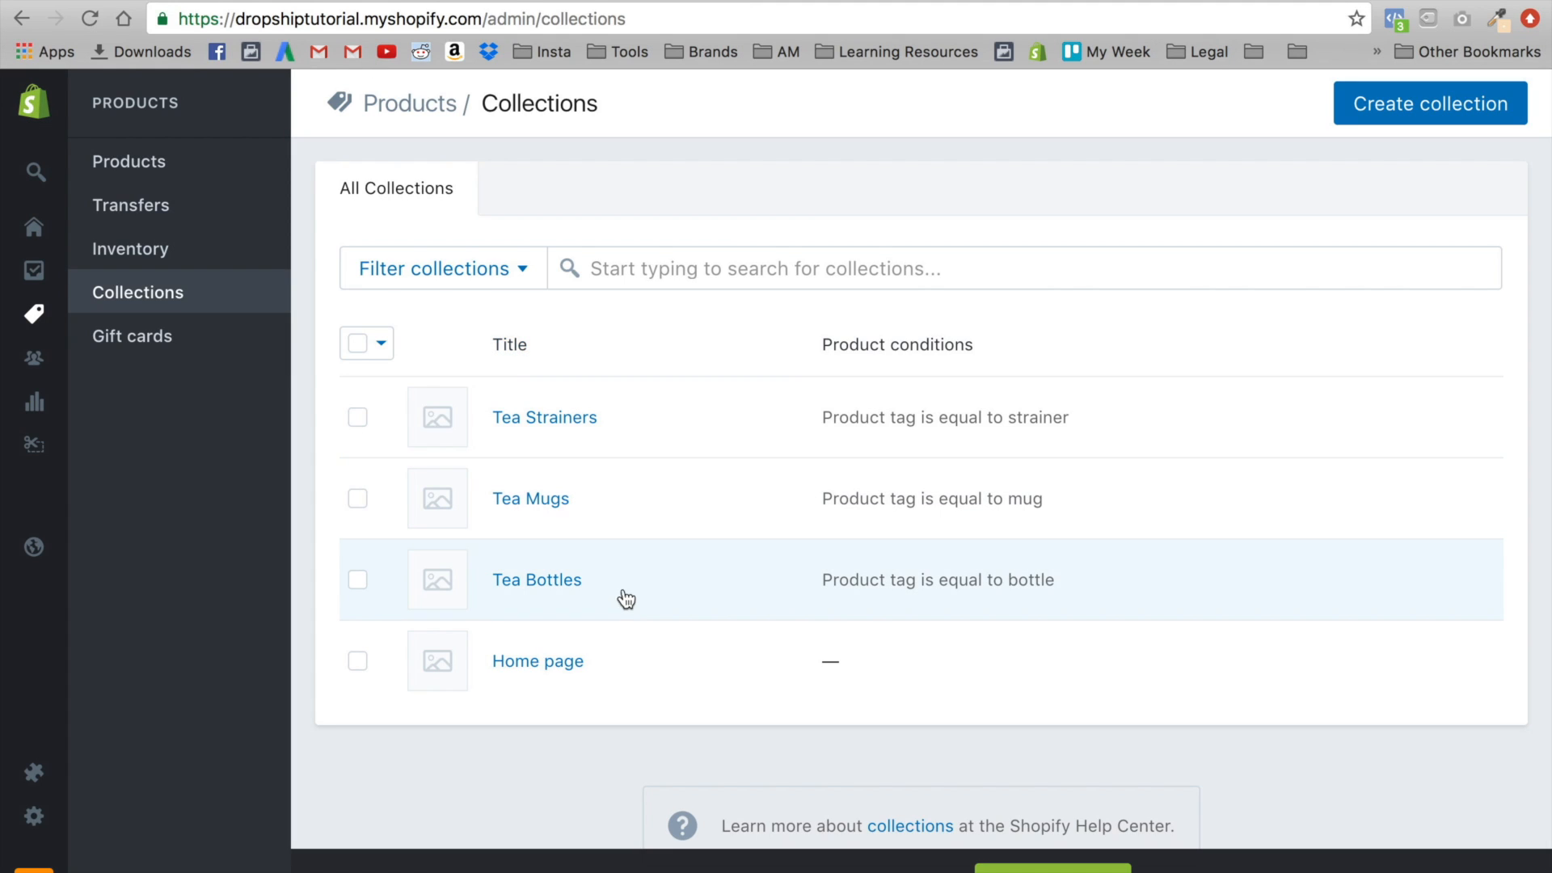
pyautogui.click(540, 423)
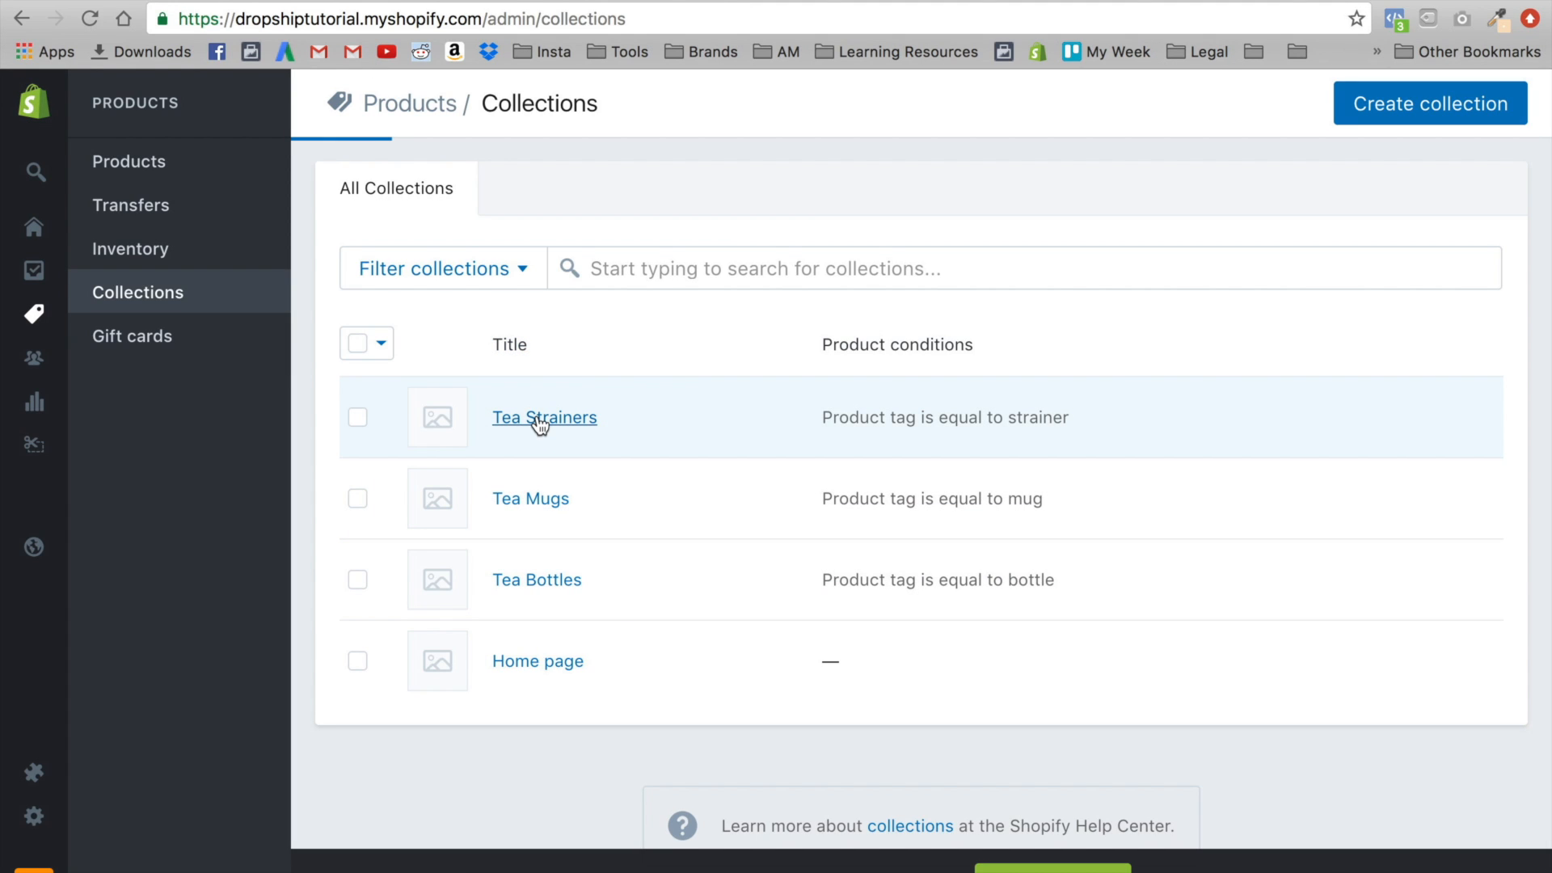
# Sort the Tea Strainers products manually with Submarine Tea Infuser first, and save the collection
pyautogui.scroll(-5, 616, 634)
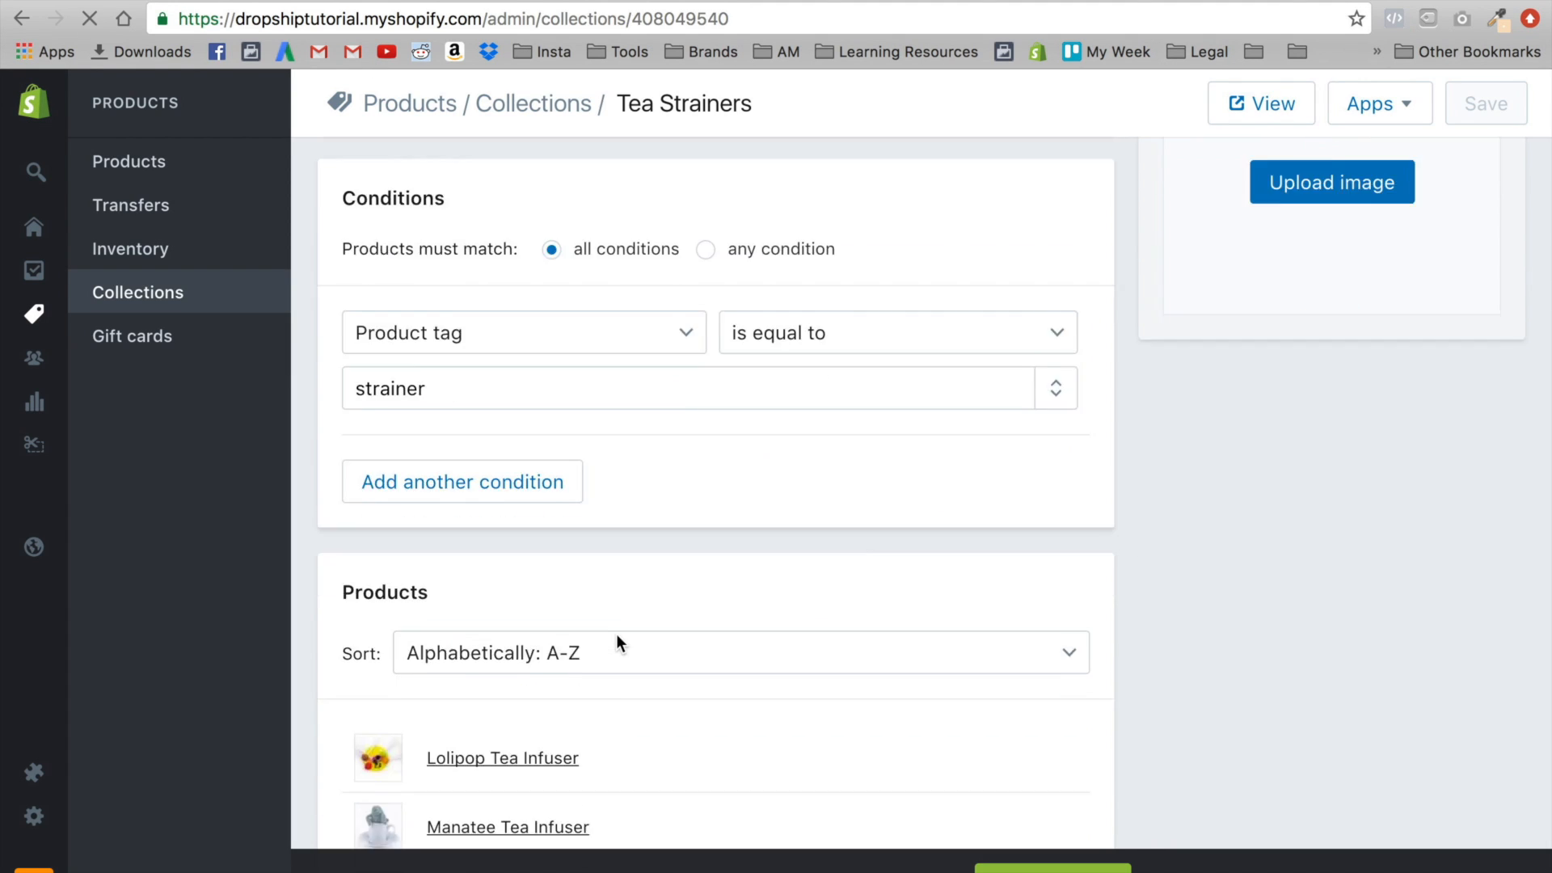
pyautogui.click(522, 582)
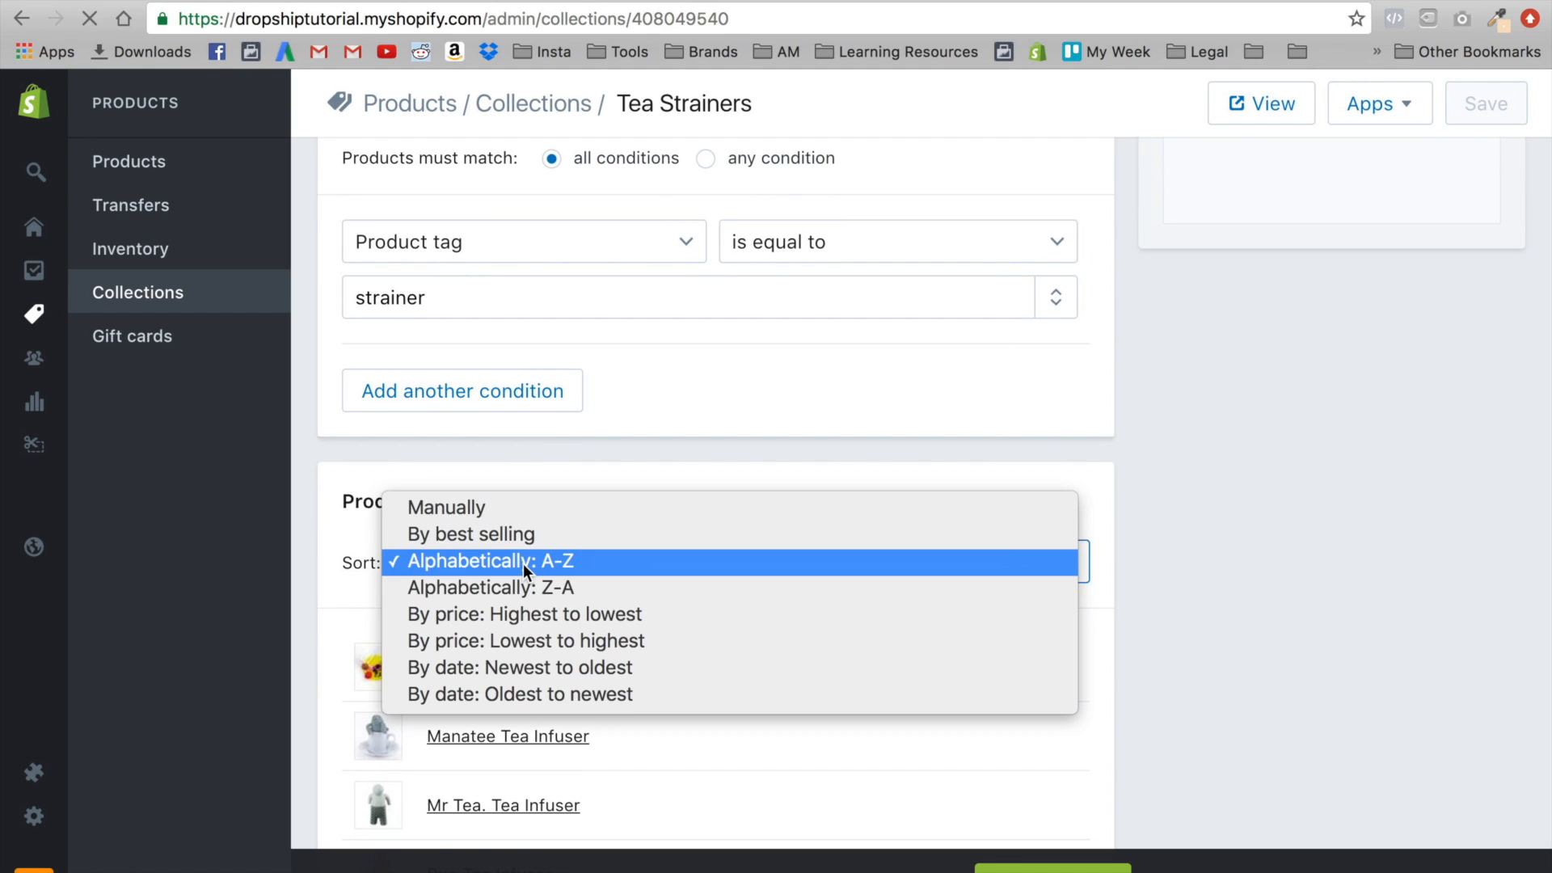
pyautogui.click(524, 510)
pyautogui.scroll(-5, 459, 707)
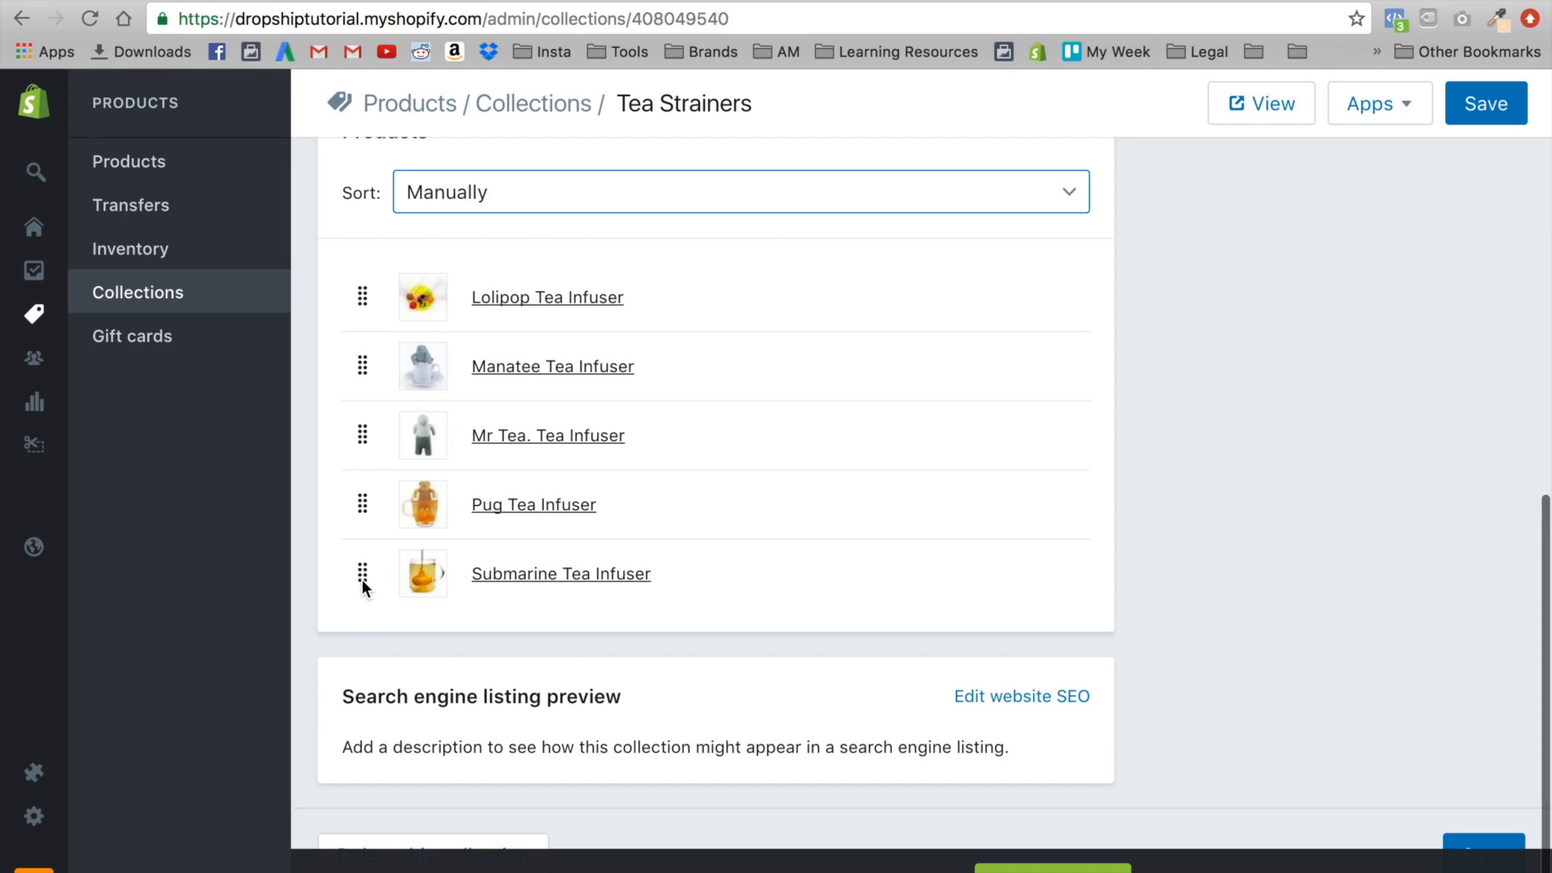
pyautogui.moveTo(363, 574); pyautogui.dragTo(354, 270)
pyautogui.click(1494, 113)
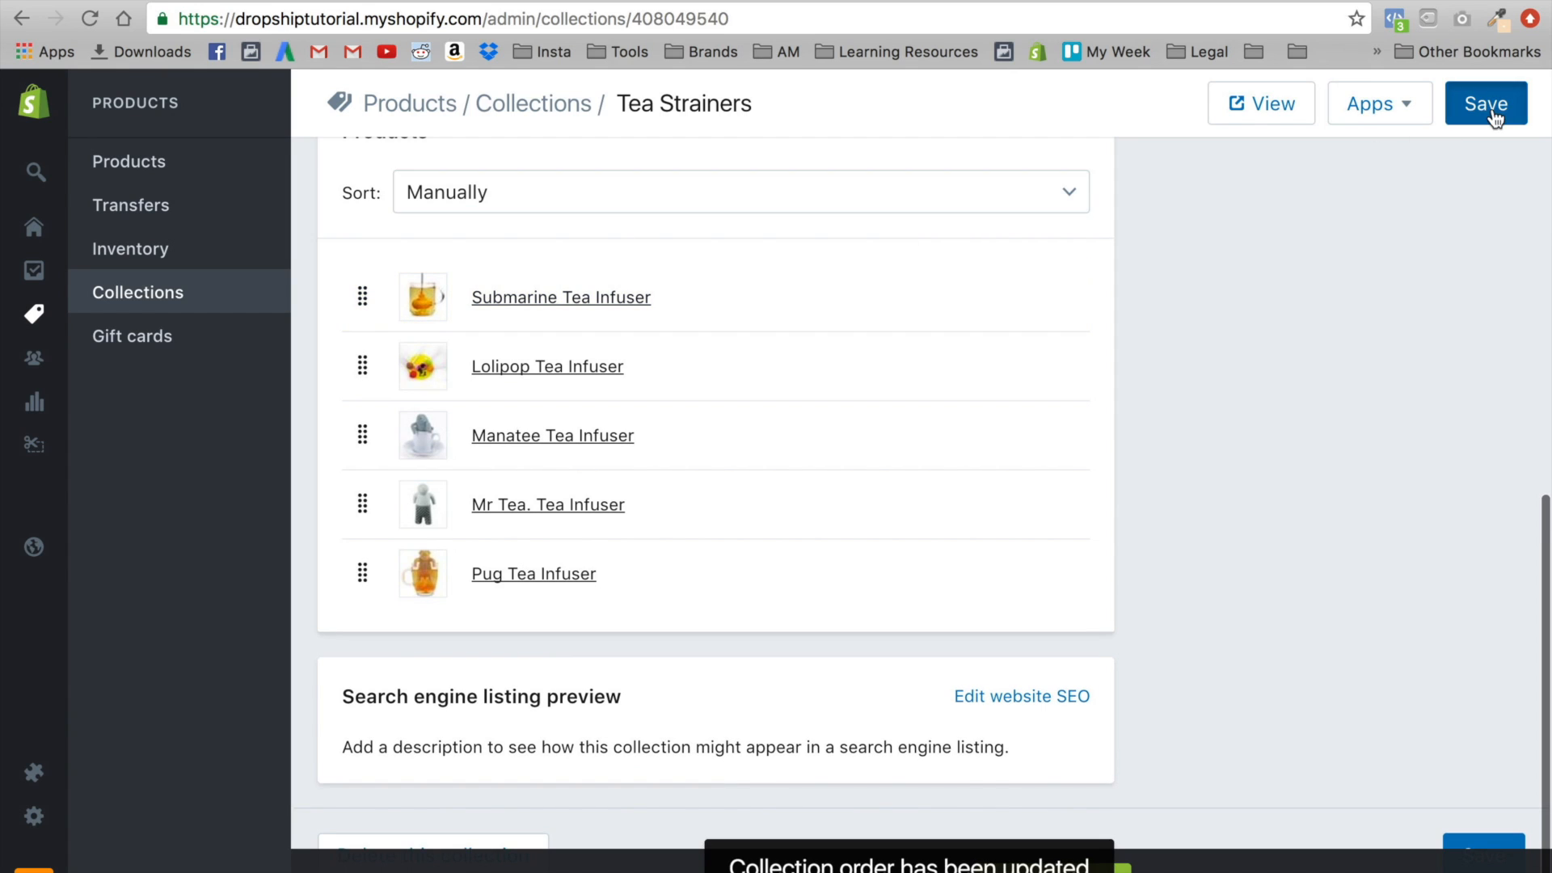
# Return to the theme editor and move the Collection list section directly below Camera Lens Coffee/Tea Travel Mug, checking its placement in the preview
pyautogui.hotkey('ctrl', 'shift', 'Tab')
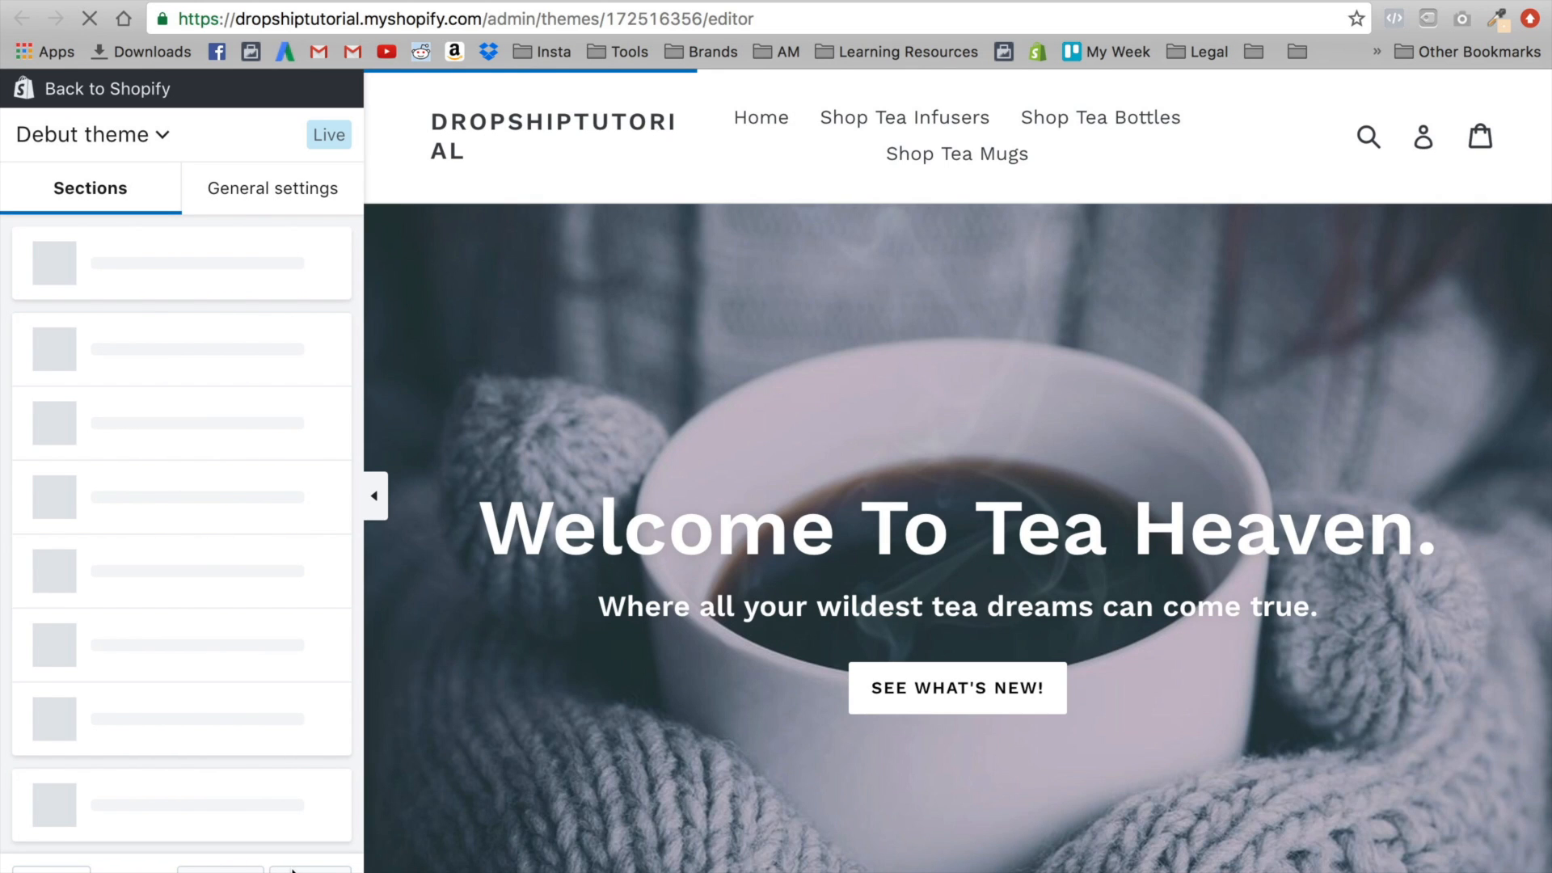
pyautogui.scroll(-18, 1099, 482)
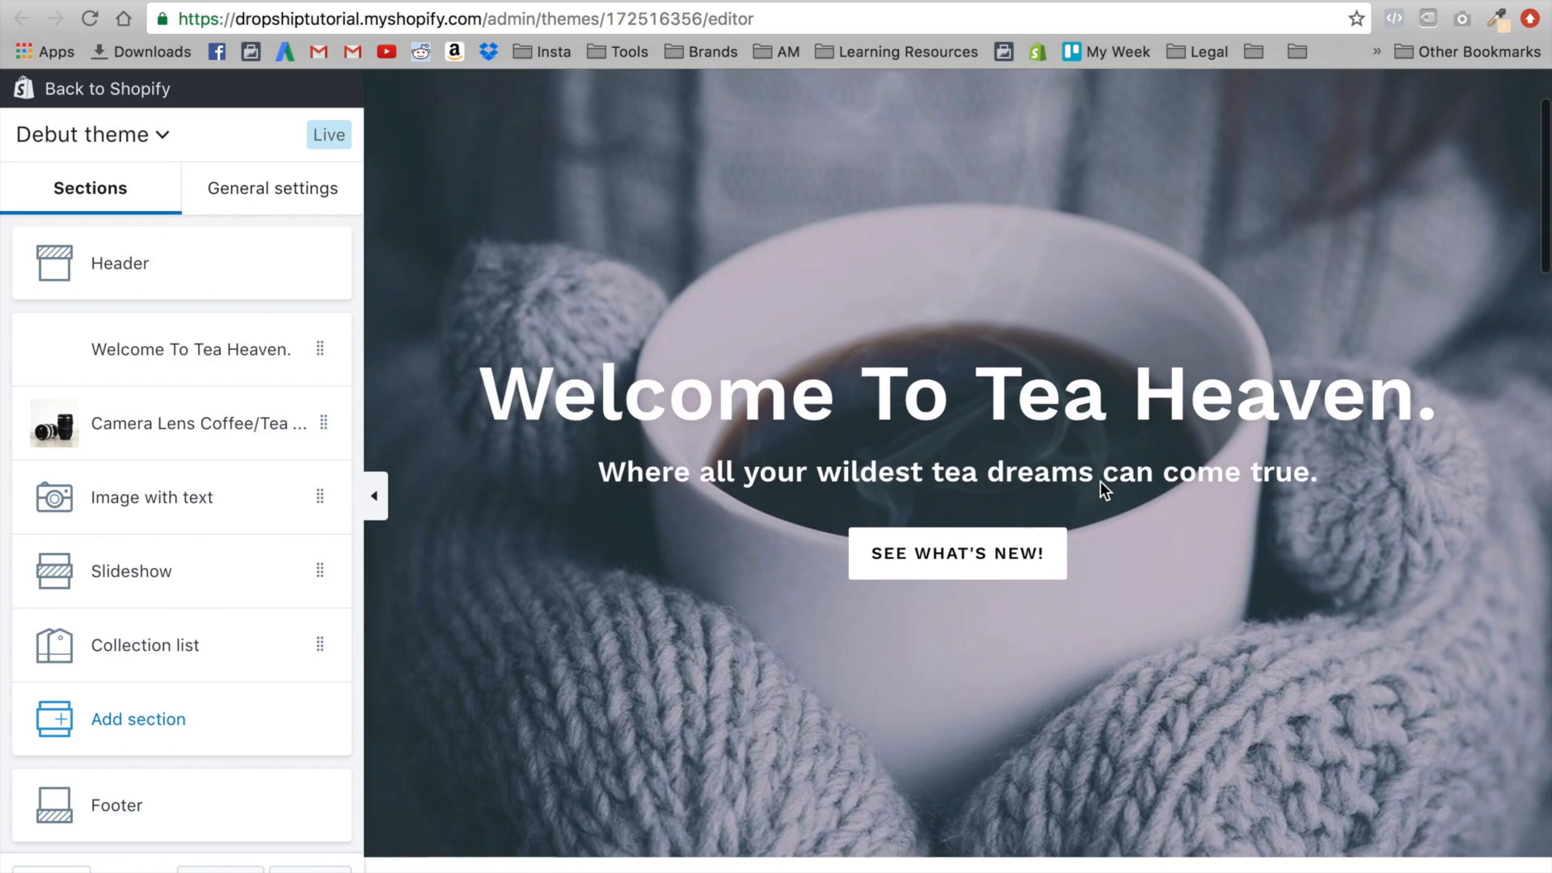
pyautogui.scroll(-15, 1099, 478)
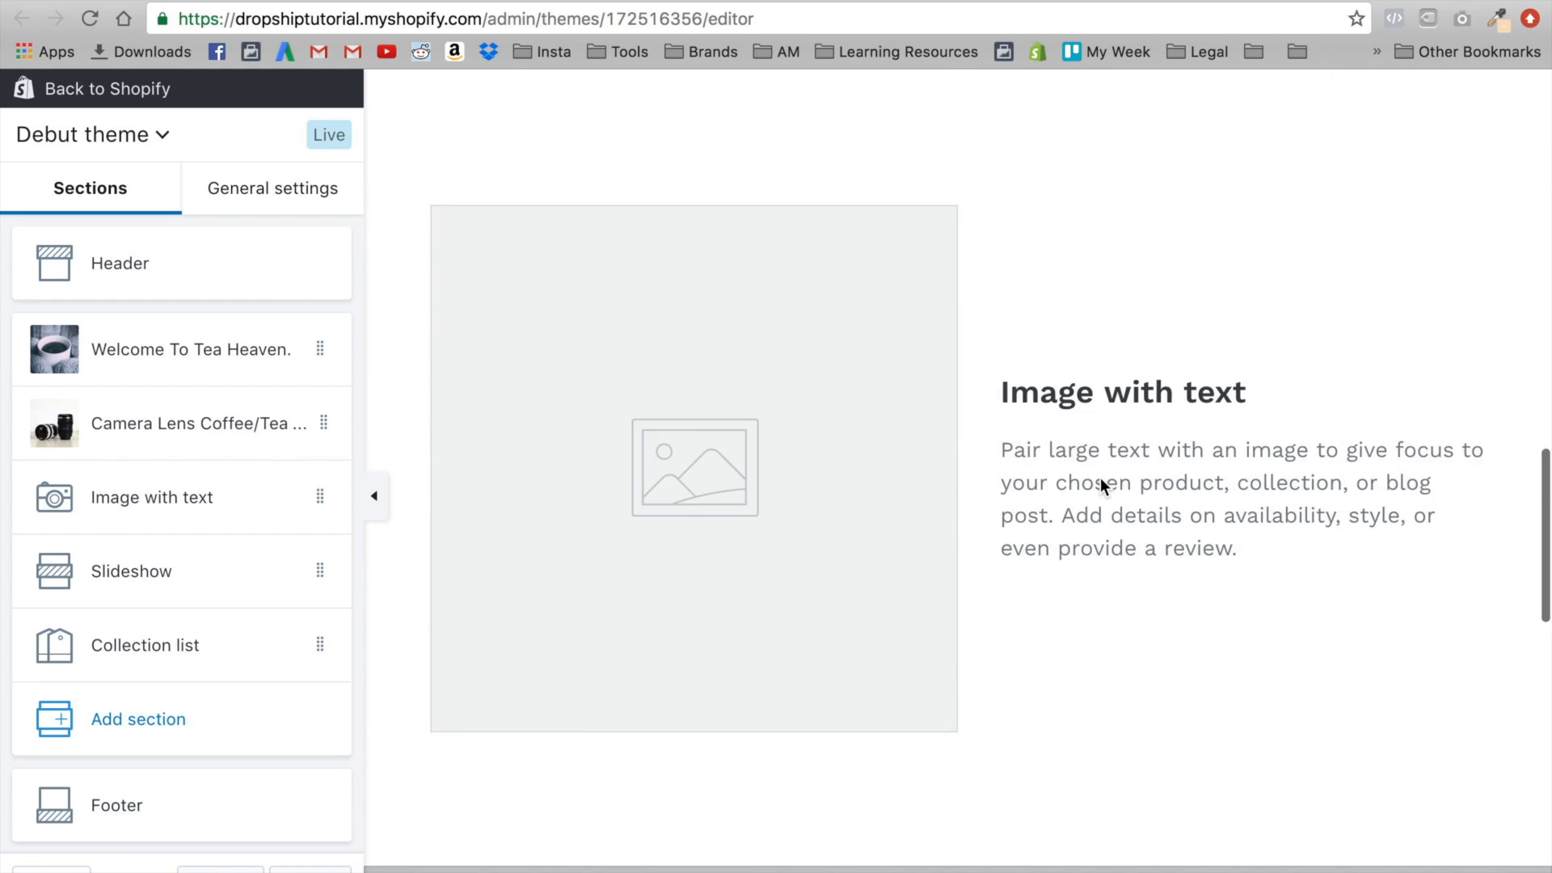
pyautogui.scroll(-2, 1052, 618)
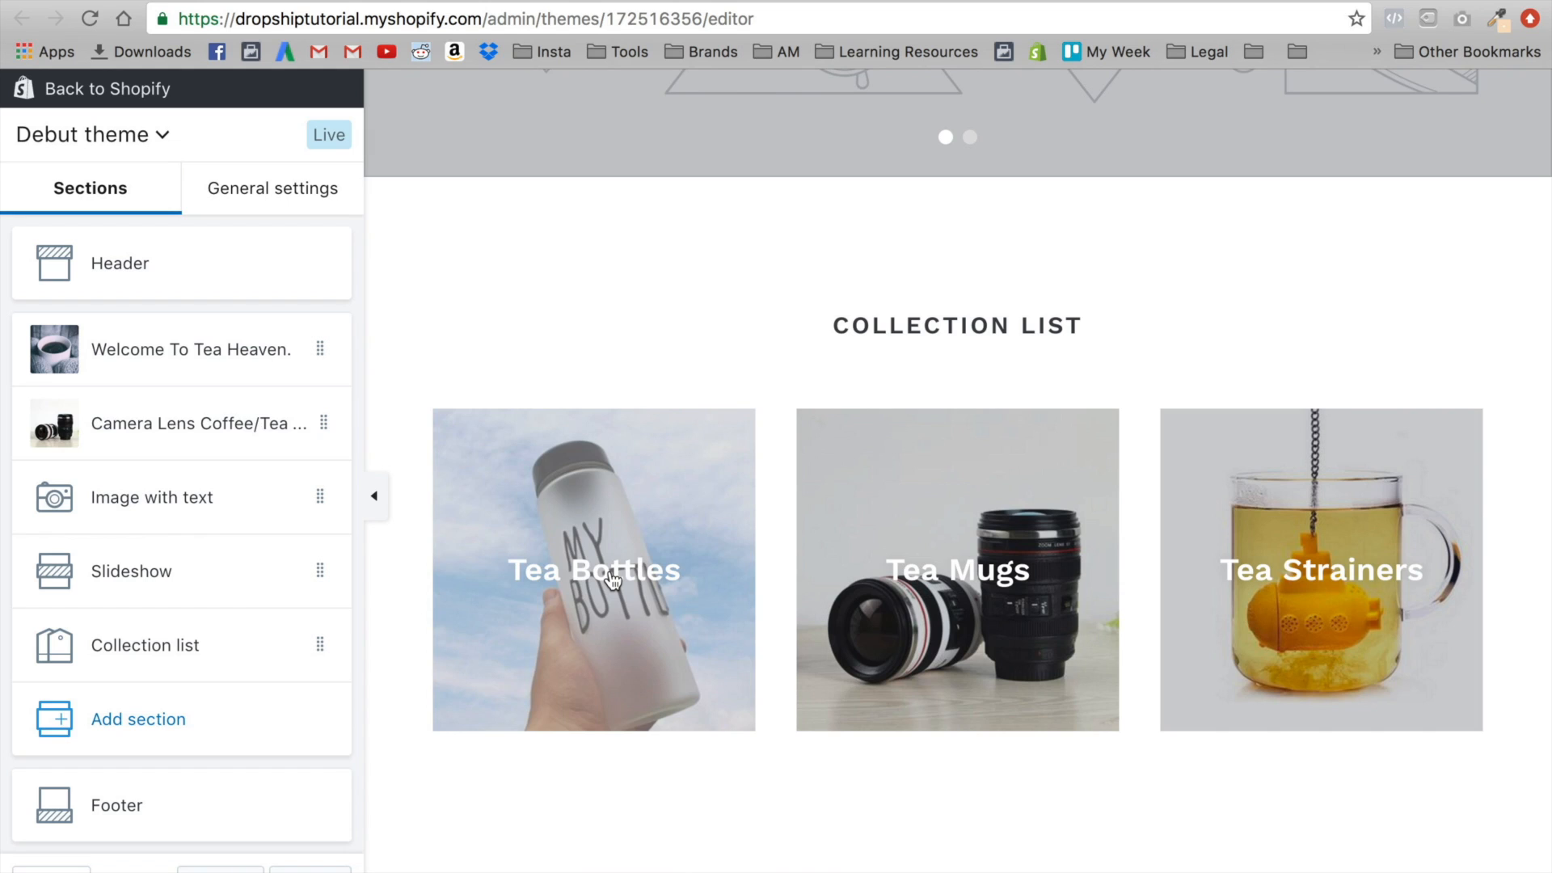
pyautogui.moveTo(320, 648); pyautogui.dragTo(322, 495)
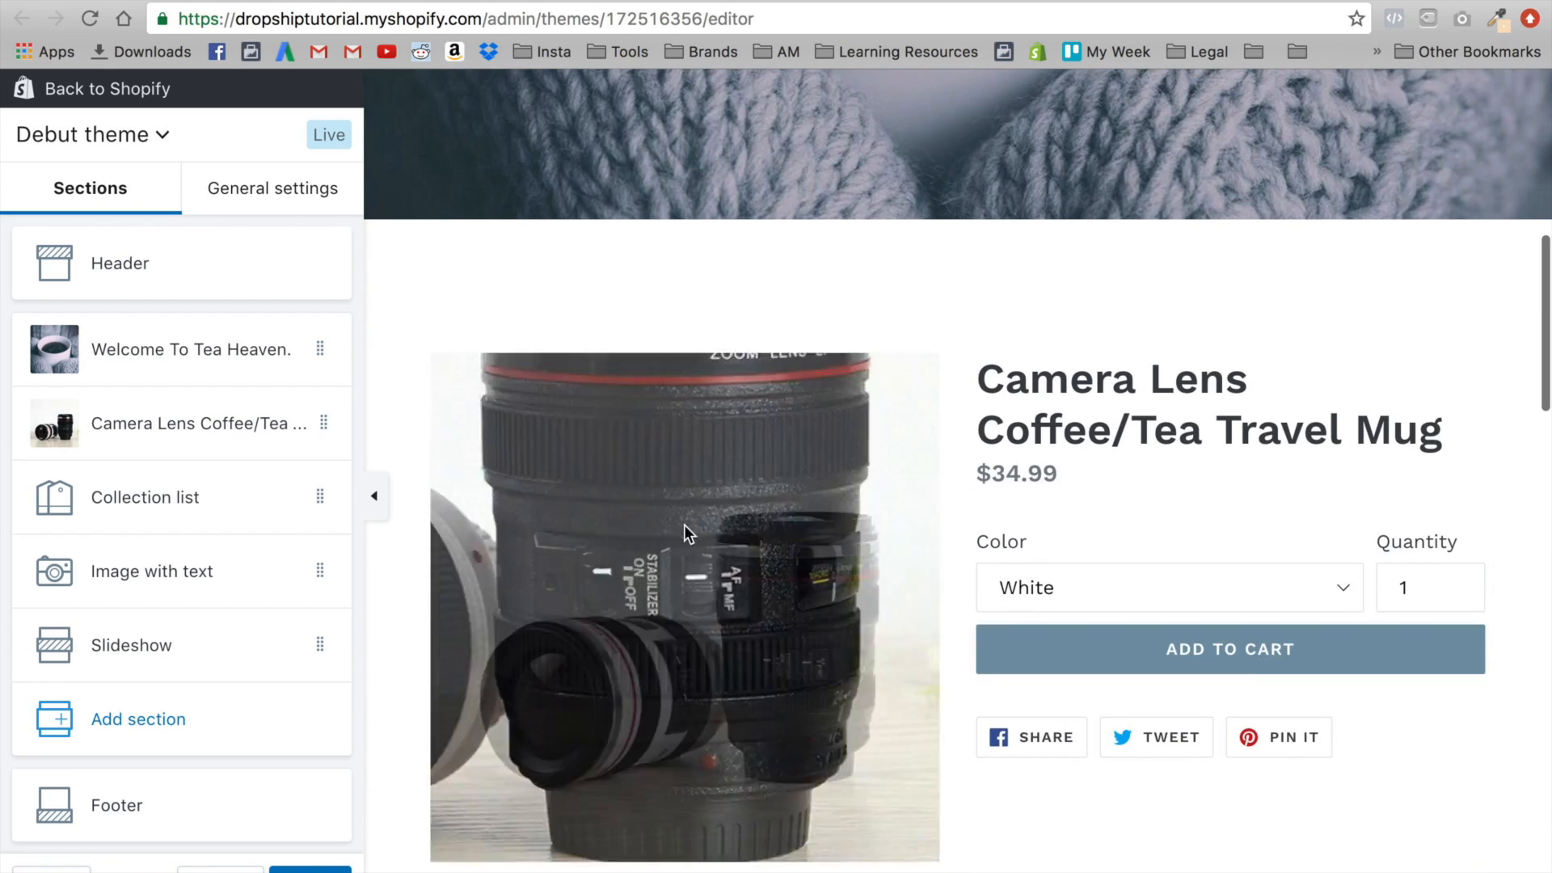
pyautogui.scroll(-8, 818, 726)
pyautogui.scroll(-4, 1190, 590)
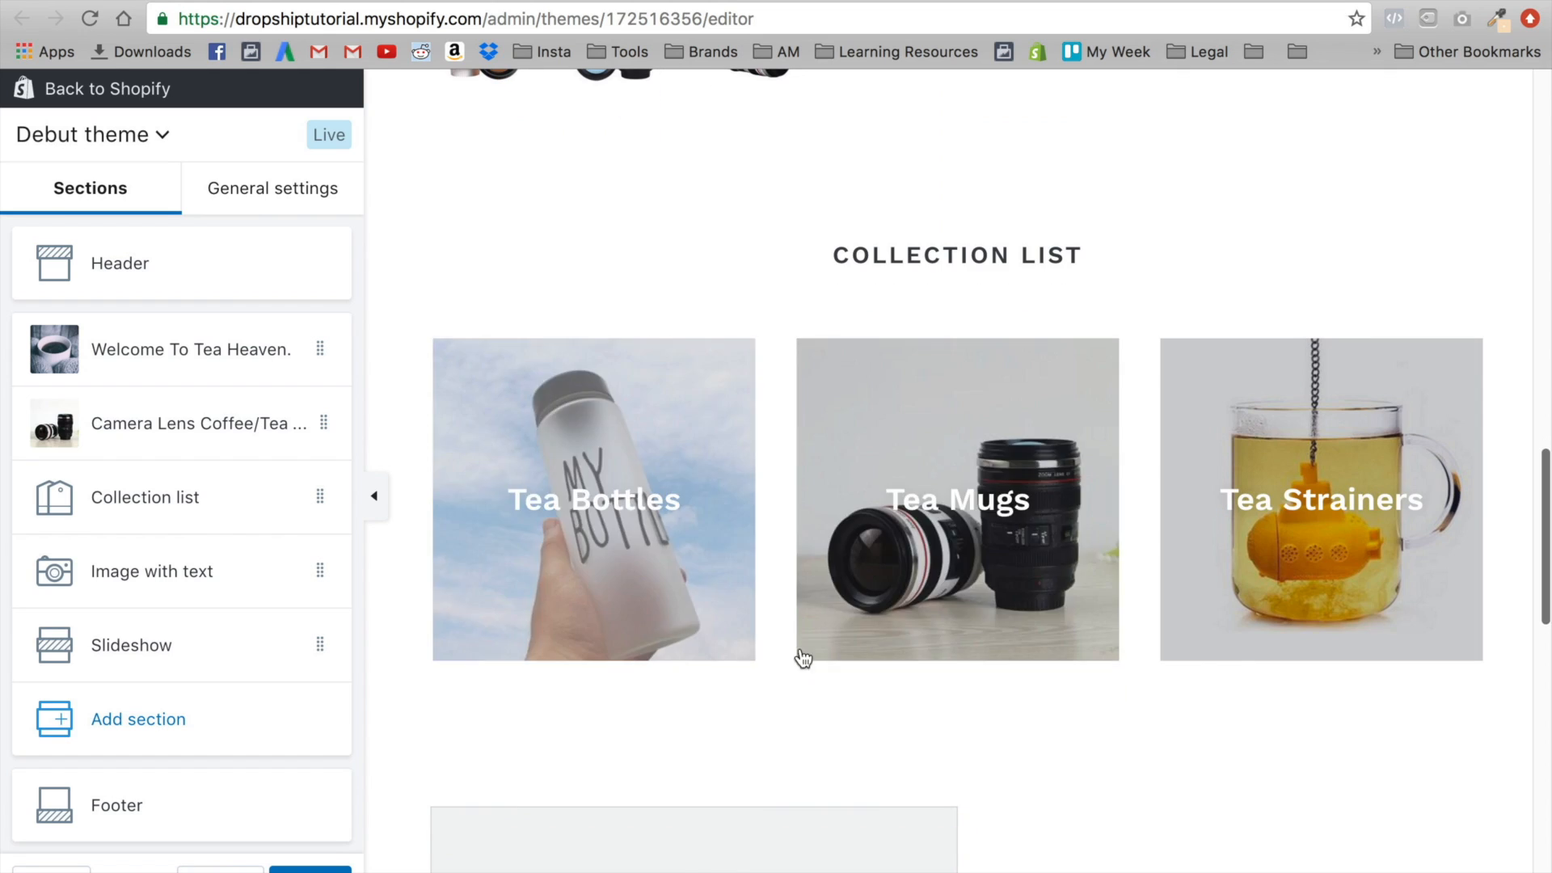
# Set the heading of the Collection list section to Featured collections
pyautogui.click(133, 499)
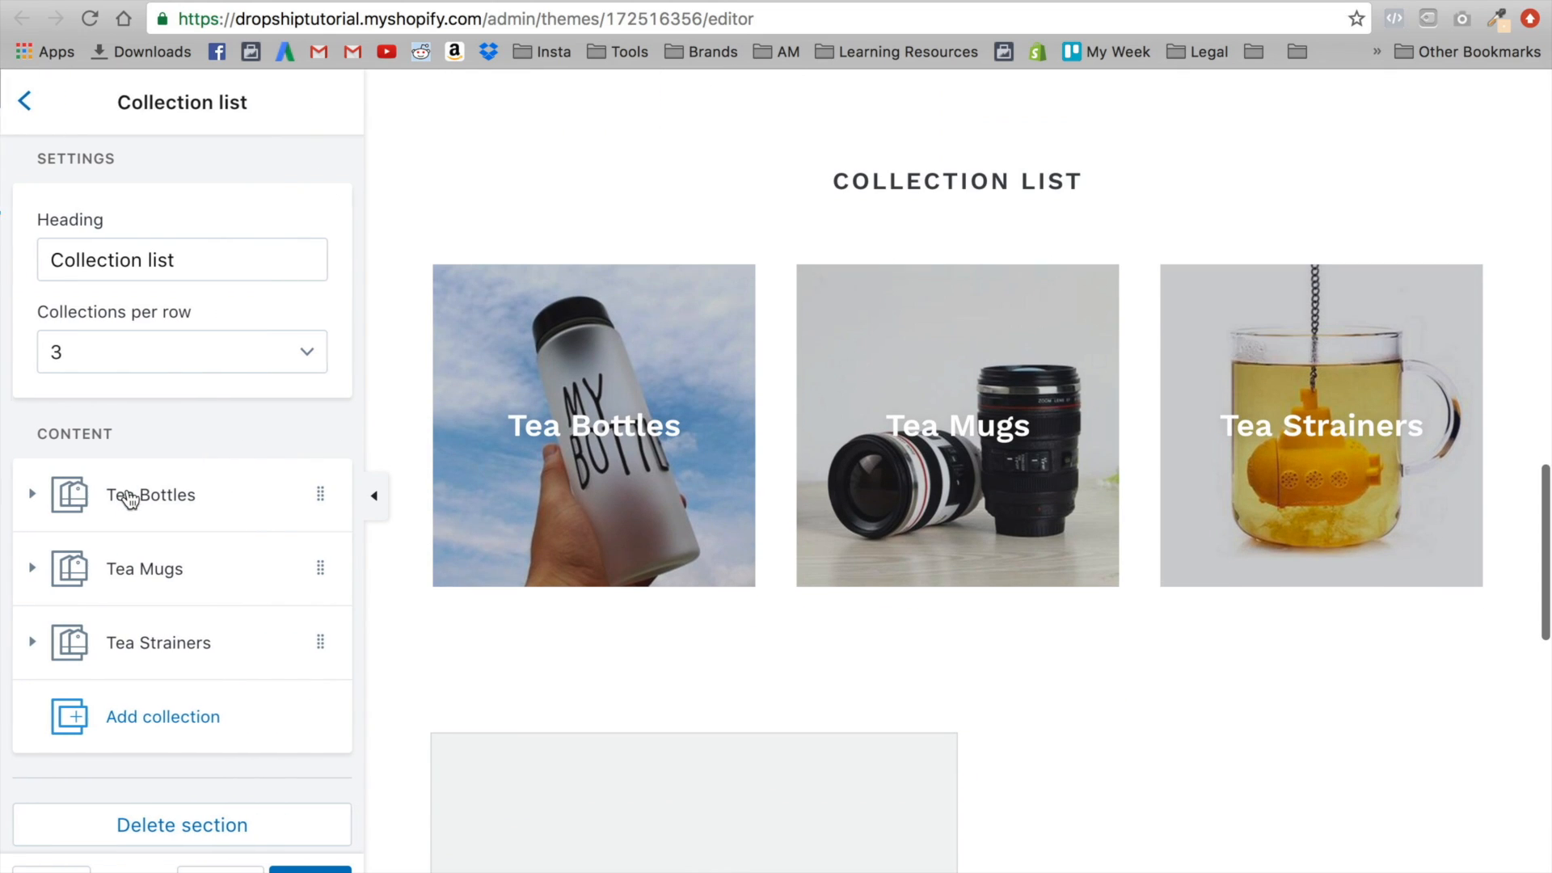
pyautogui.tripleClick(166, 265)
pyautogui.write('F')
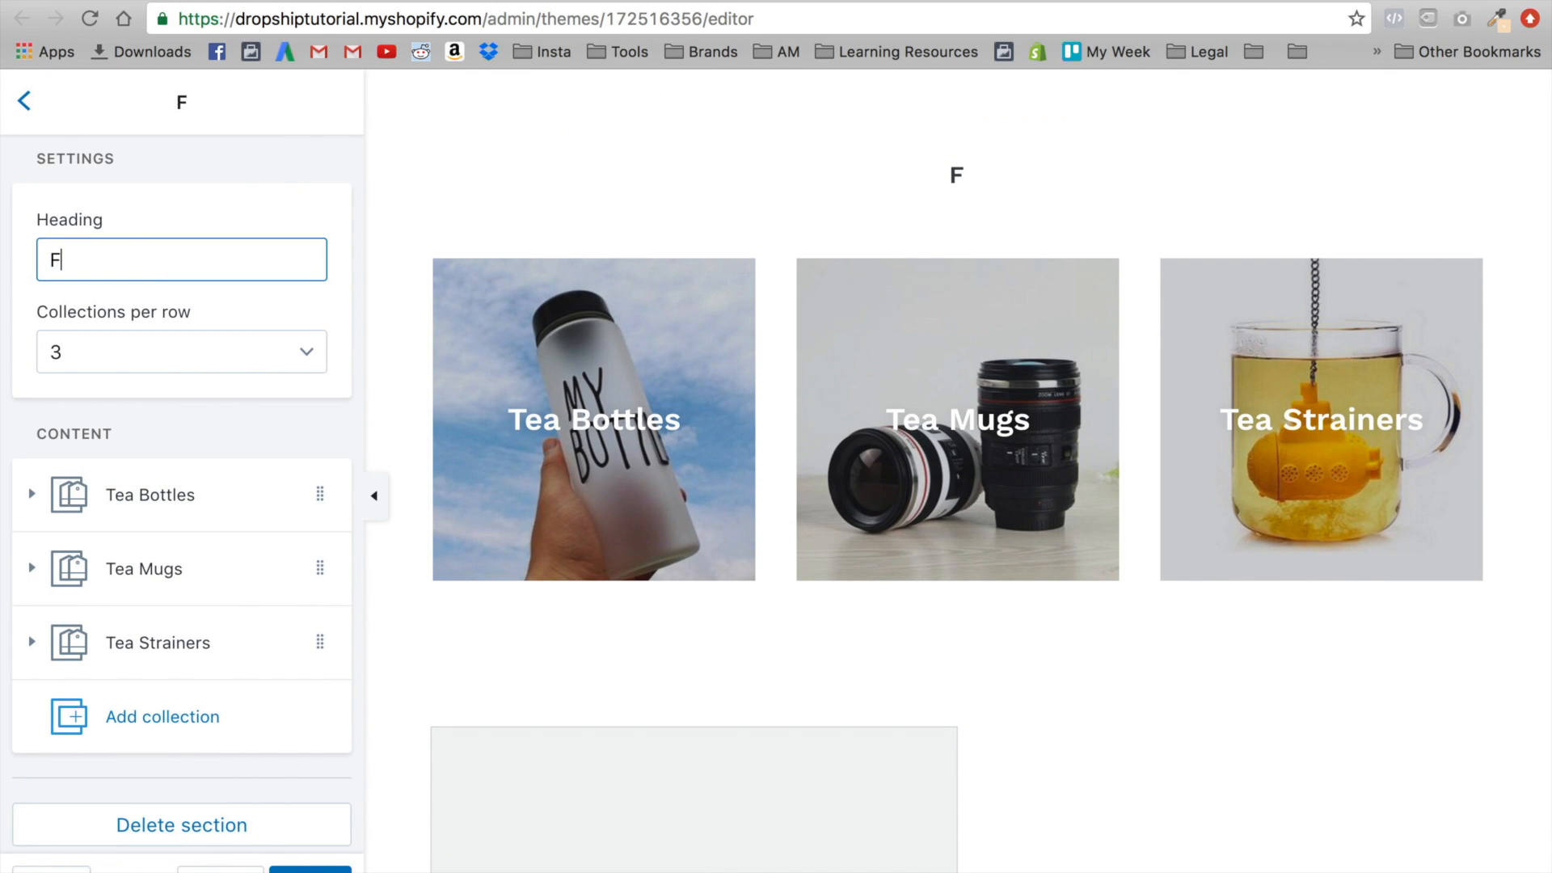
pyautogui.write('eatured ')
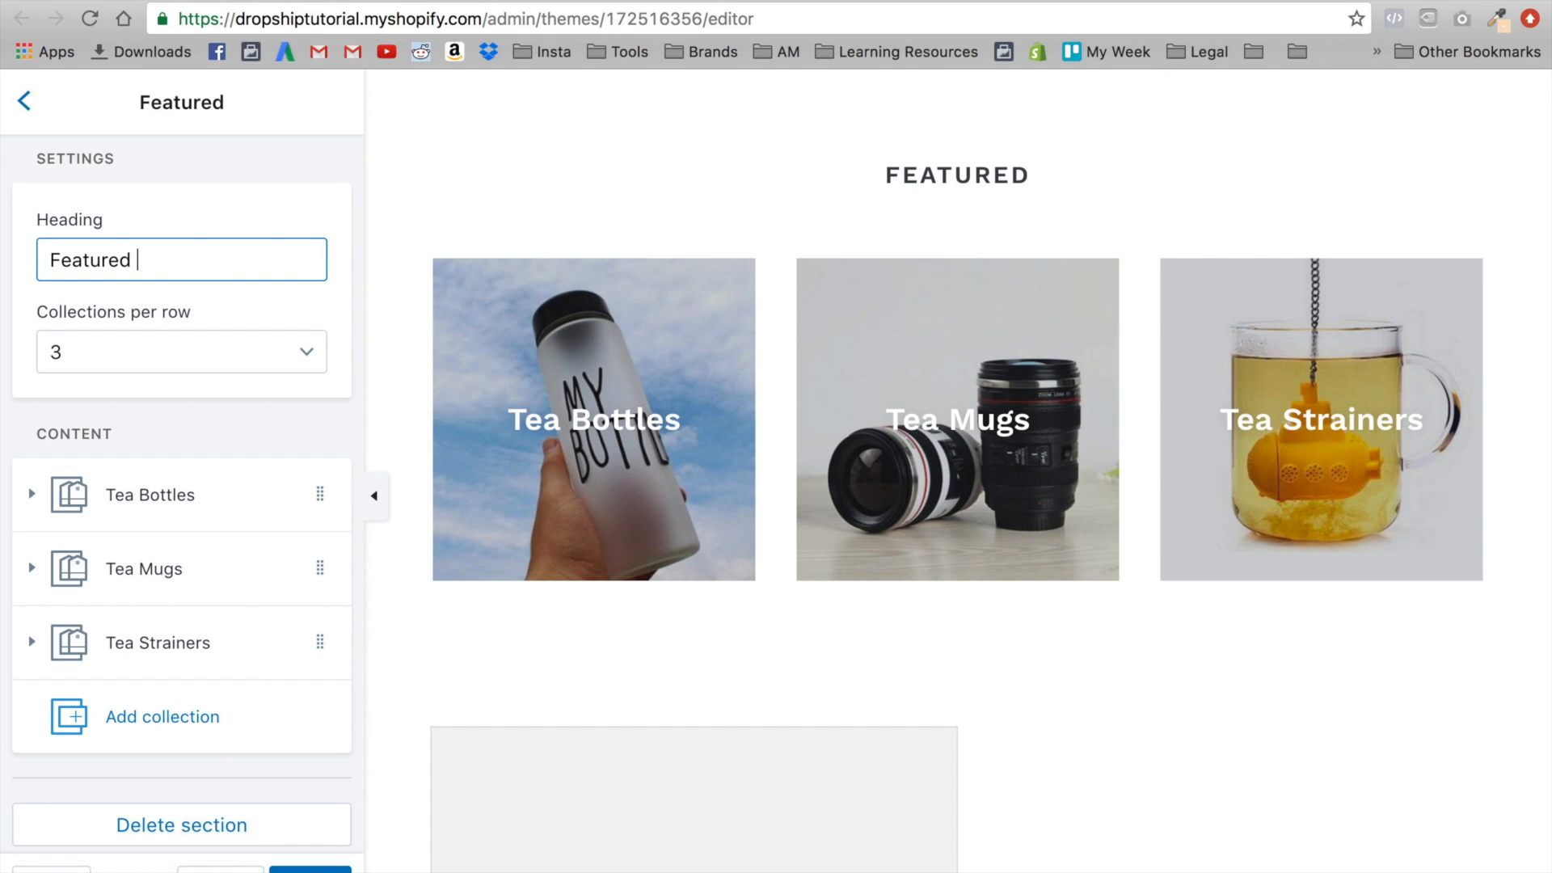
pyautogui.write('collections')
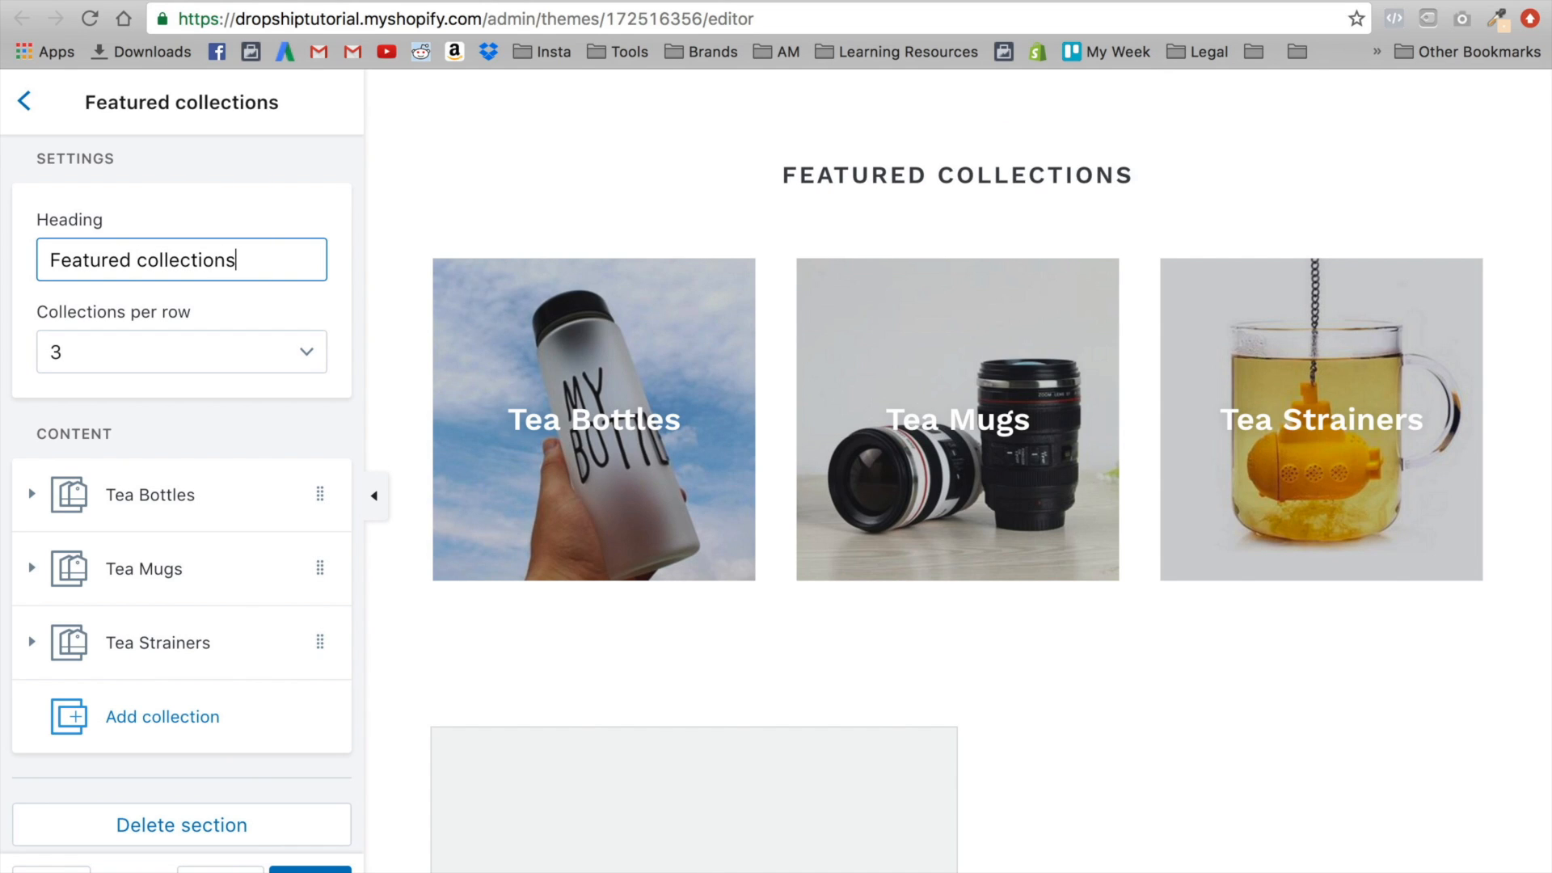
pyautogui.click(24, 101)
# Move the Camera Lens Coffee/Tea Travel Mug section below Featured collections and check the new order in the preview
pyautogui.click(99, 420)
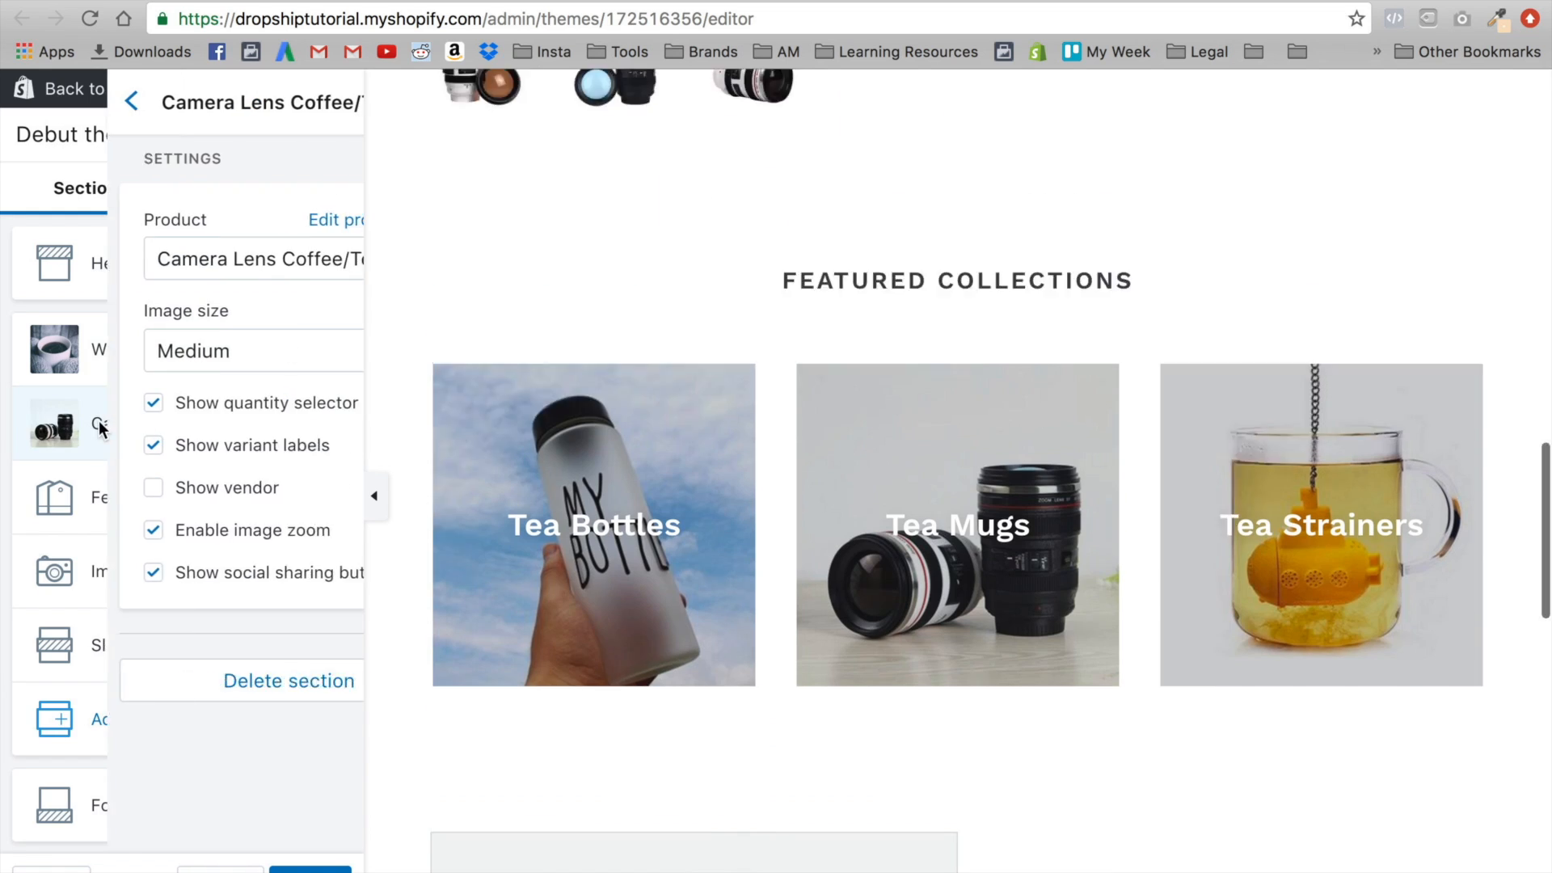
pyautogui.scroll(3, 783, 288)
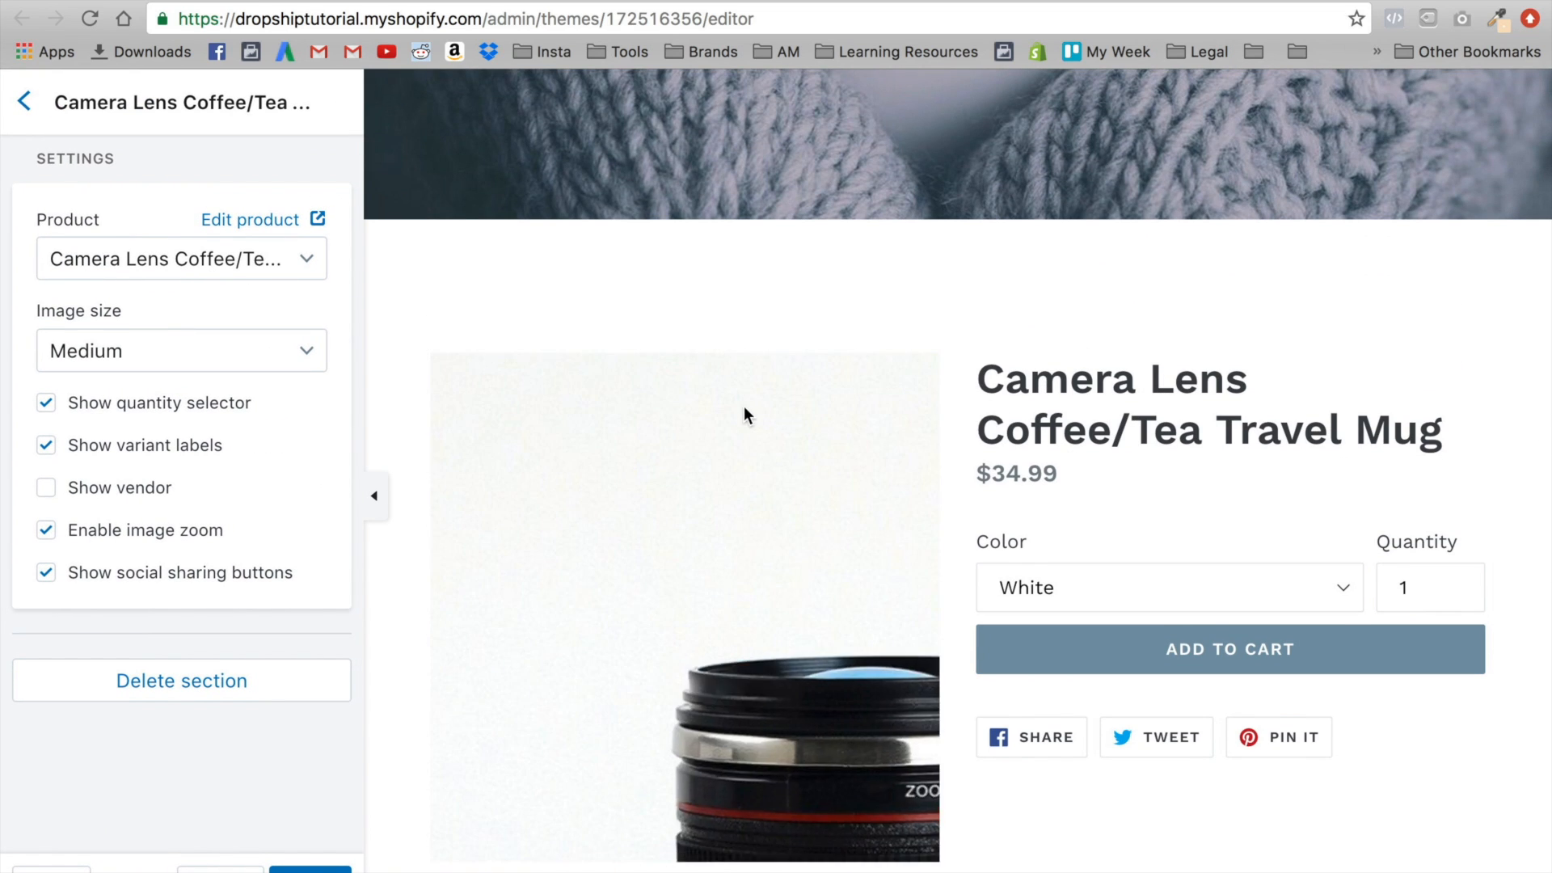
pyautogui.click(25, 103)
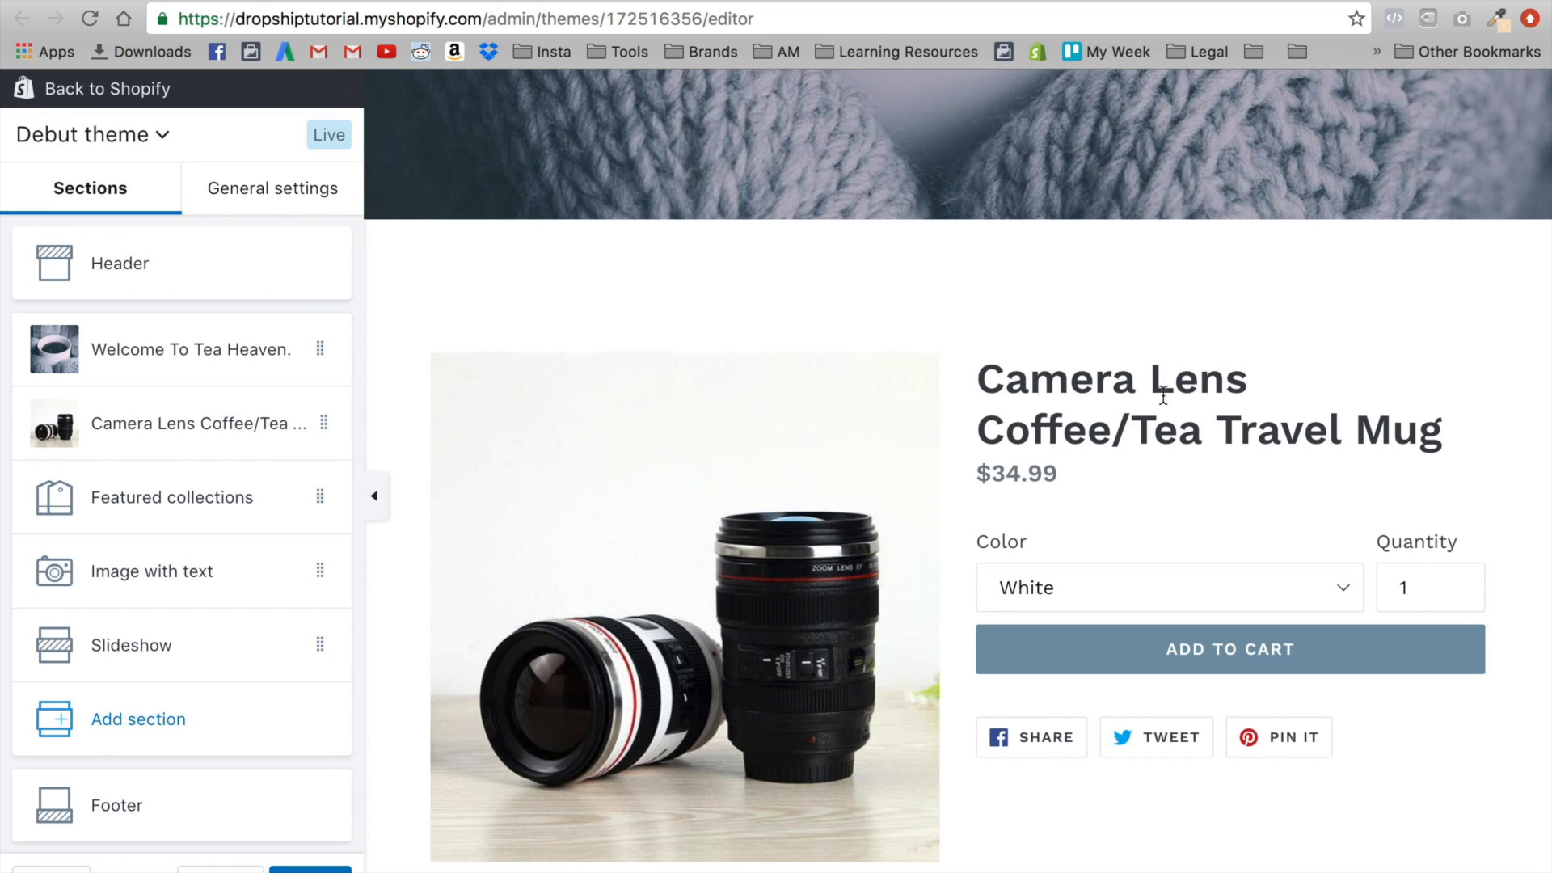
pyautogui.scroll(-10, 546, 661)
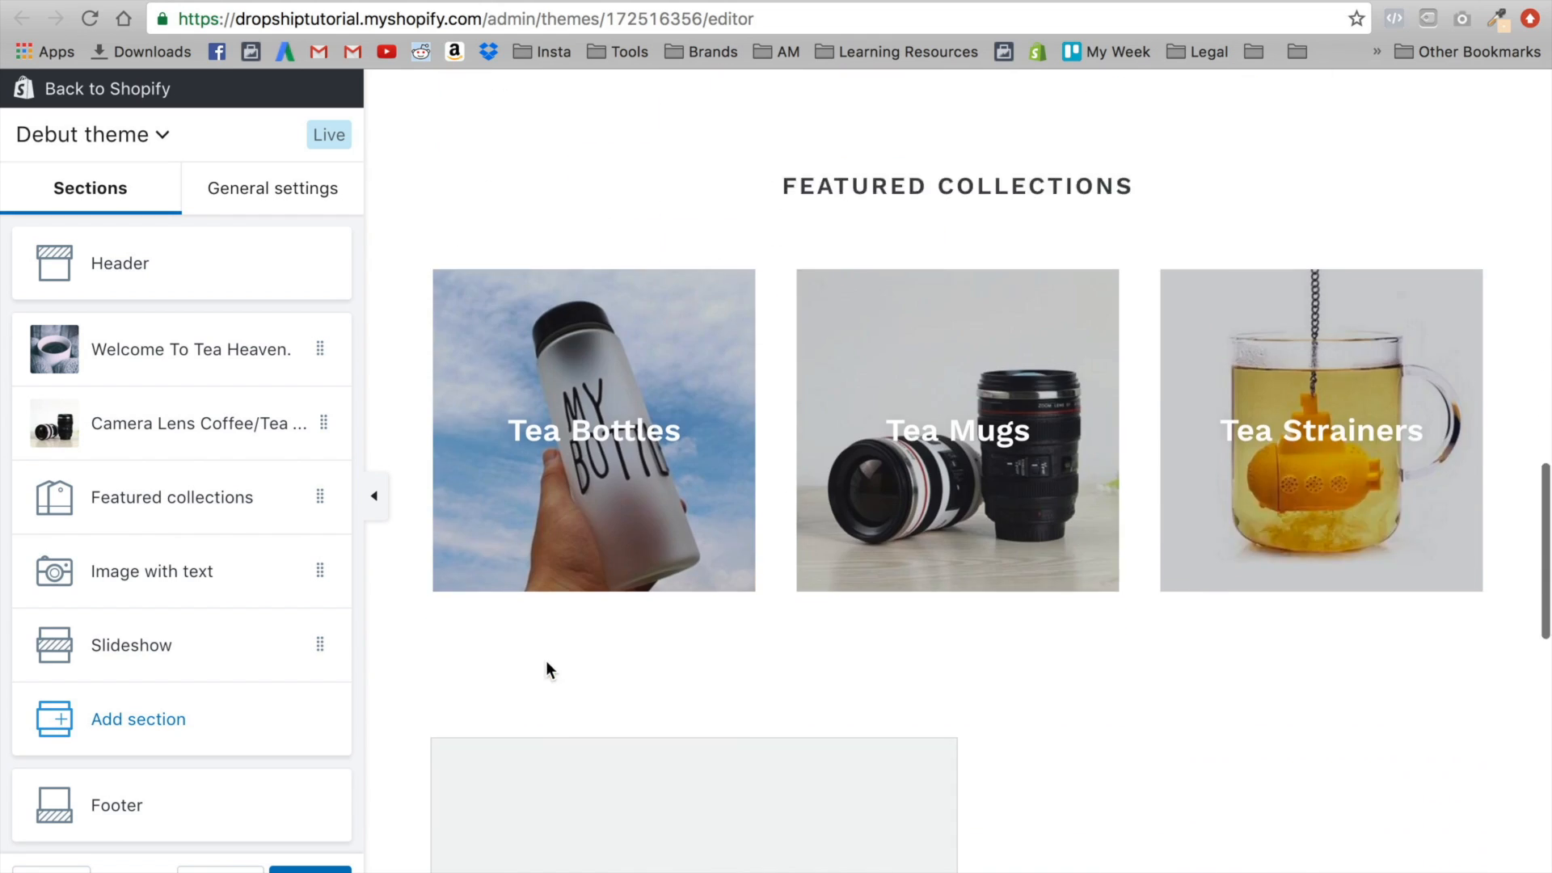
pyautogui.scroll(10, 1209, 346)
pyautogui.scroll(6, 929, 452)
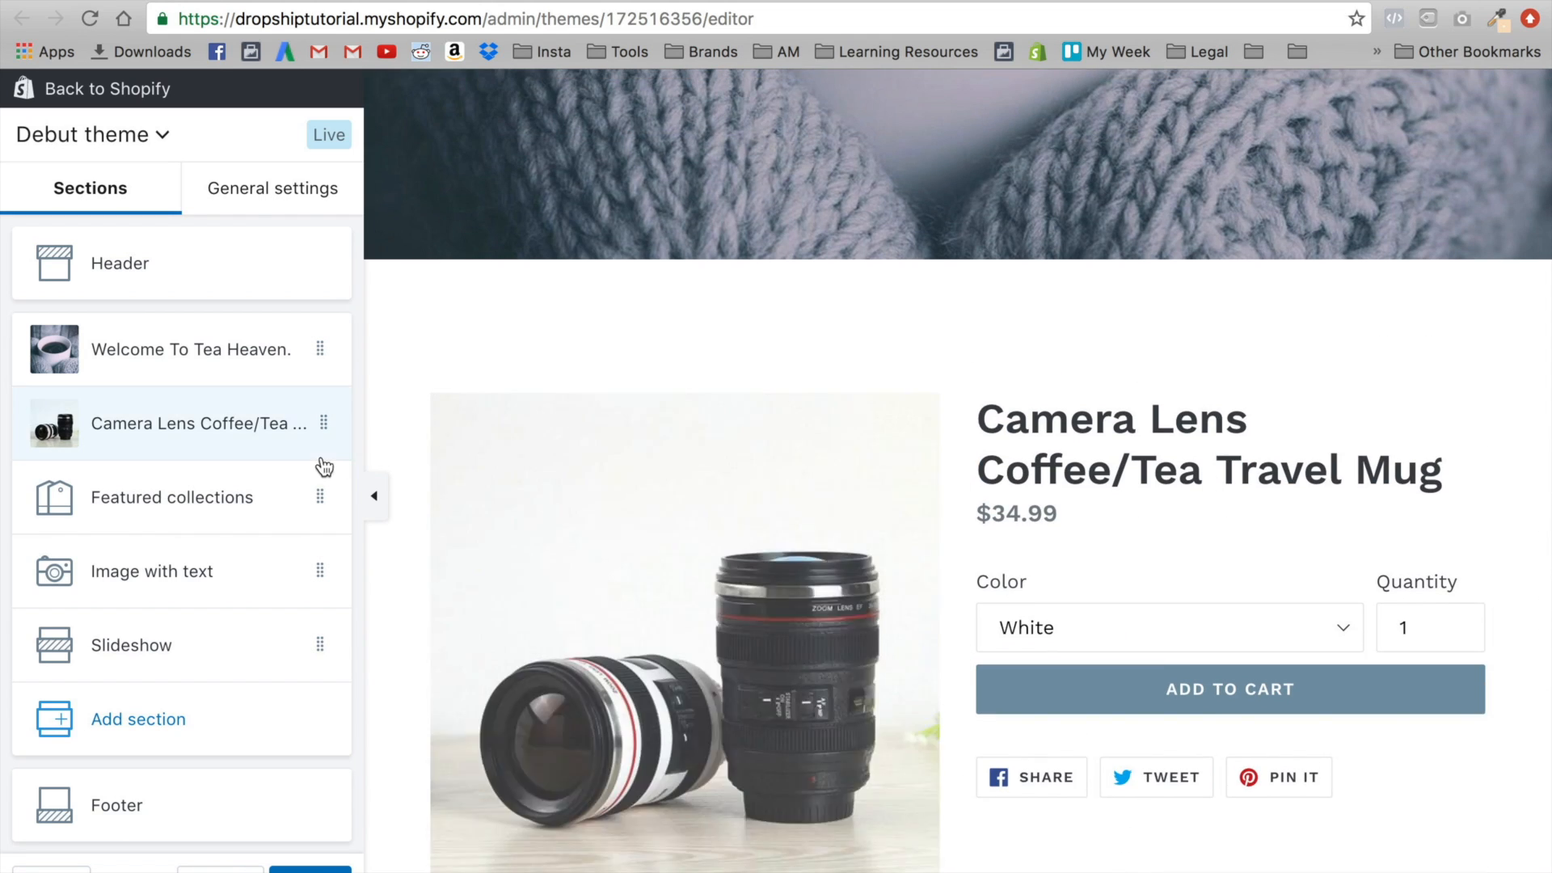
pyautogui.moveTo(324, 425); pyautogui.dragTo(308, 491)
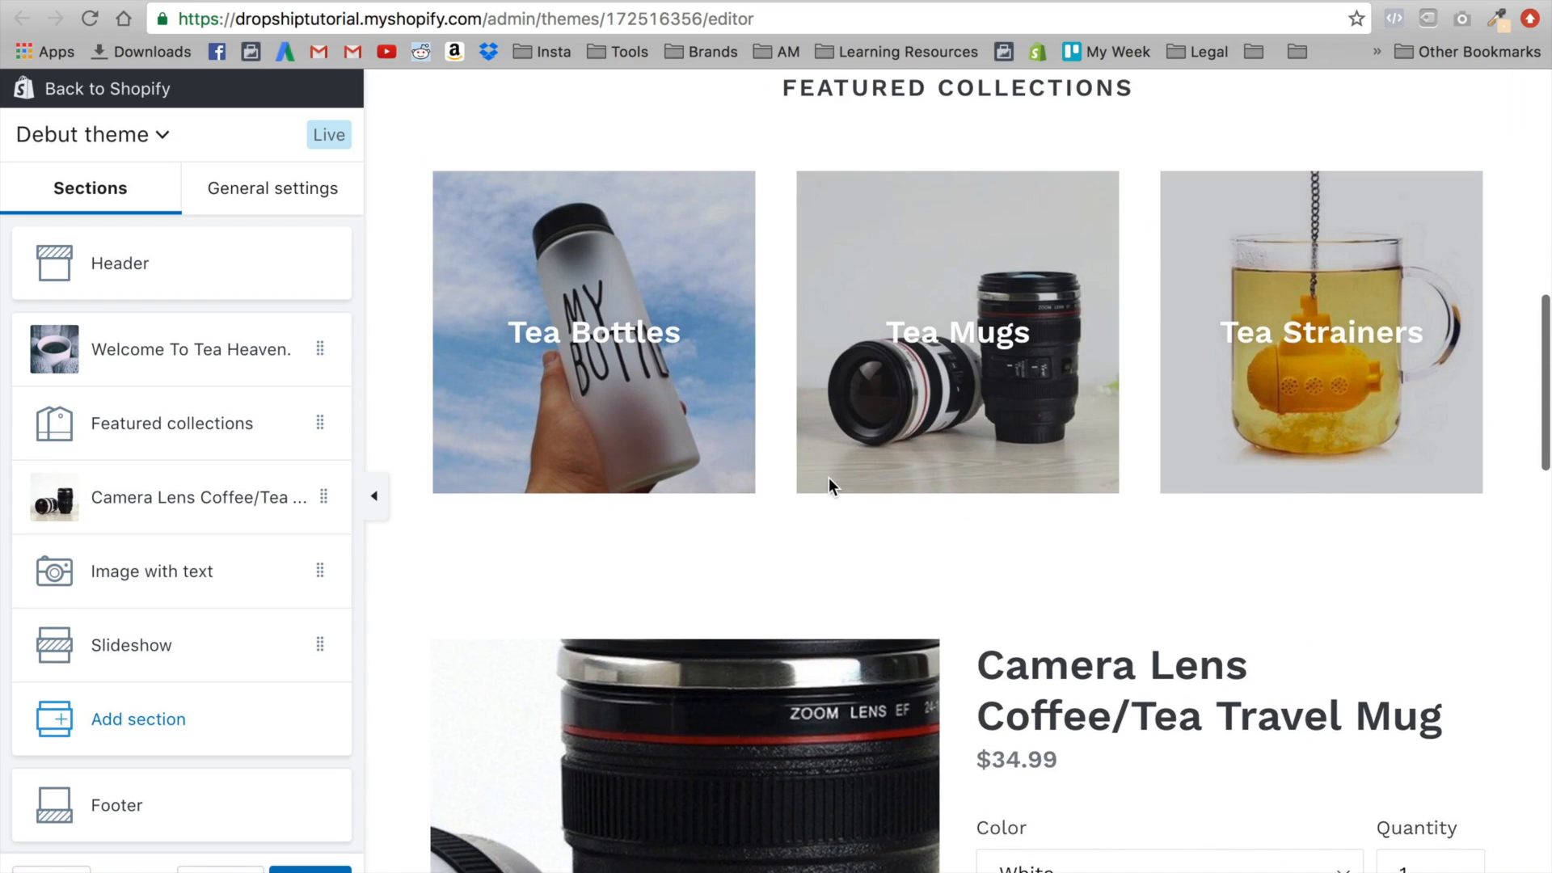
pyautogui.scroll(9, 1319, 417)
pyautogui.scroll(-11, 1319, 415)
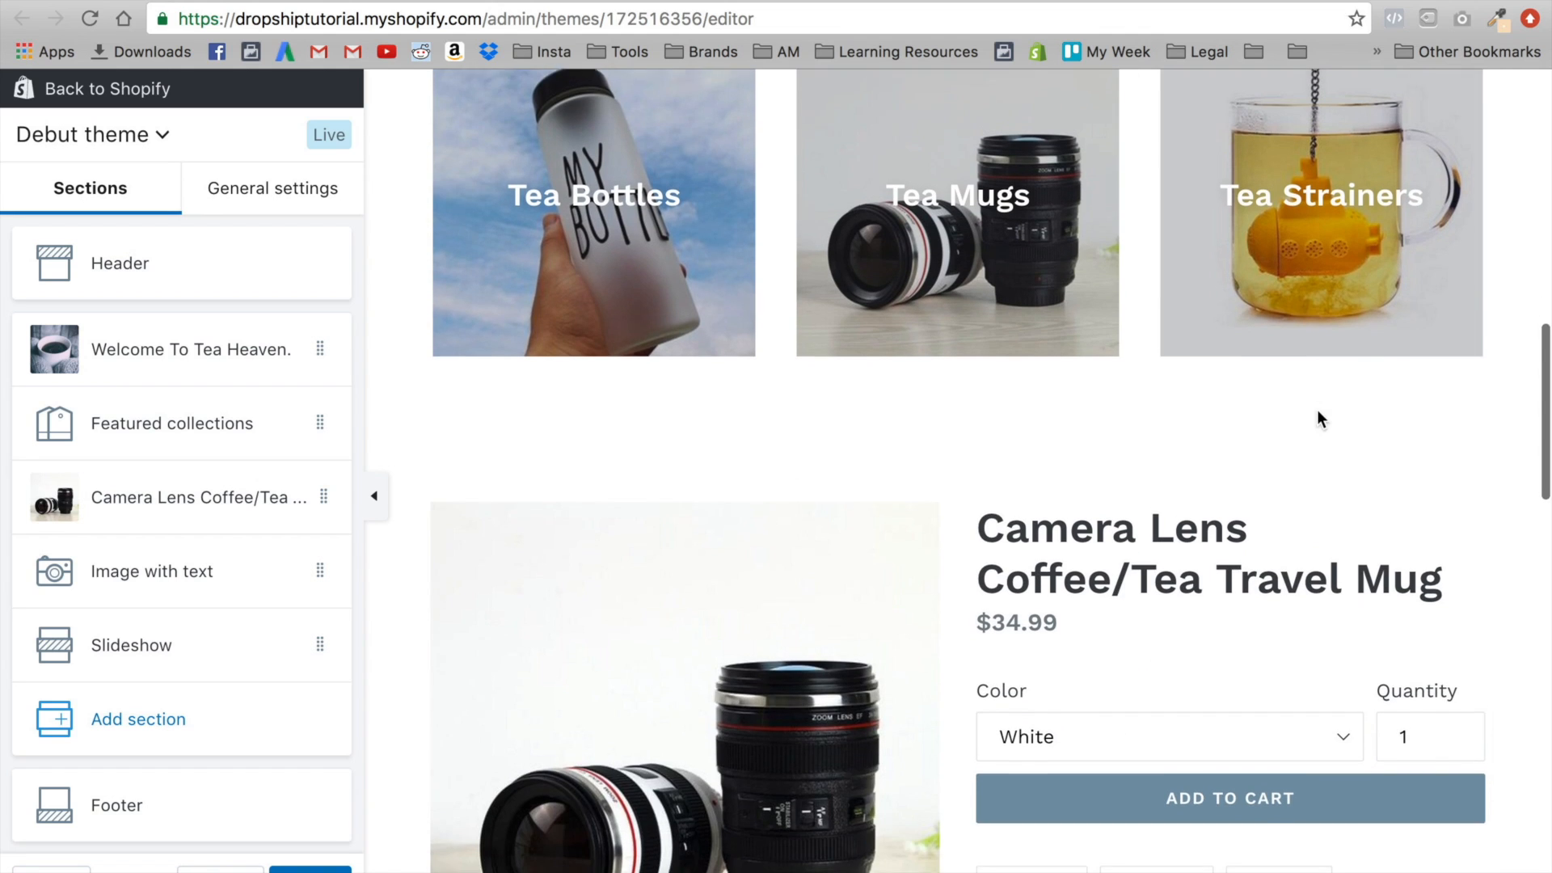
# Review the featured collections, travel mug and Image with text sections in the full-width preview, then restore the editing sidebar
pyautogui.click(374, 495)
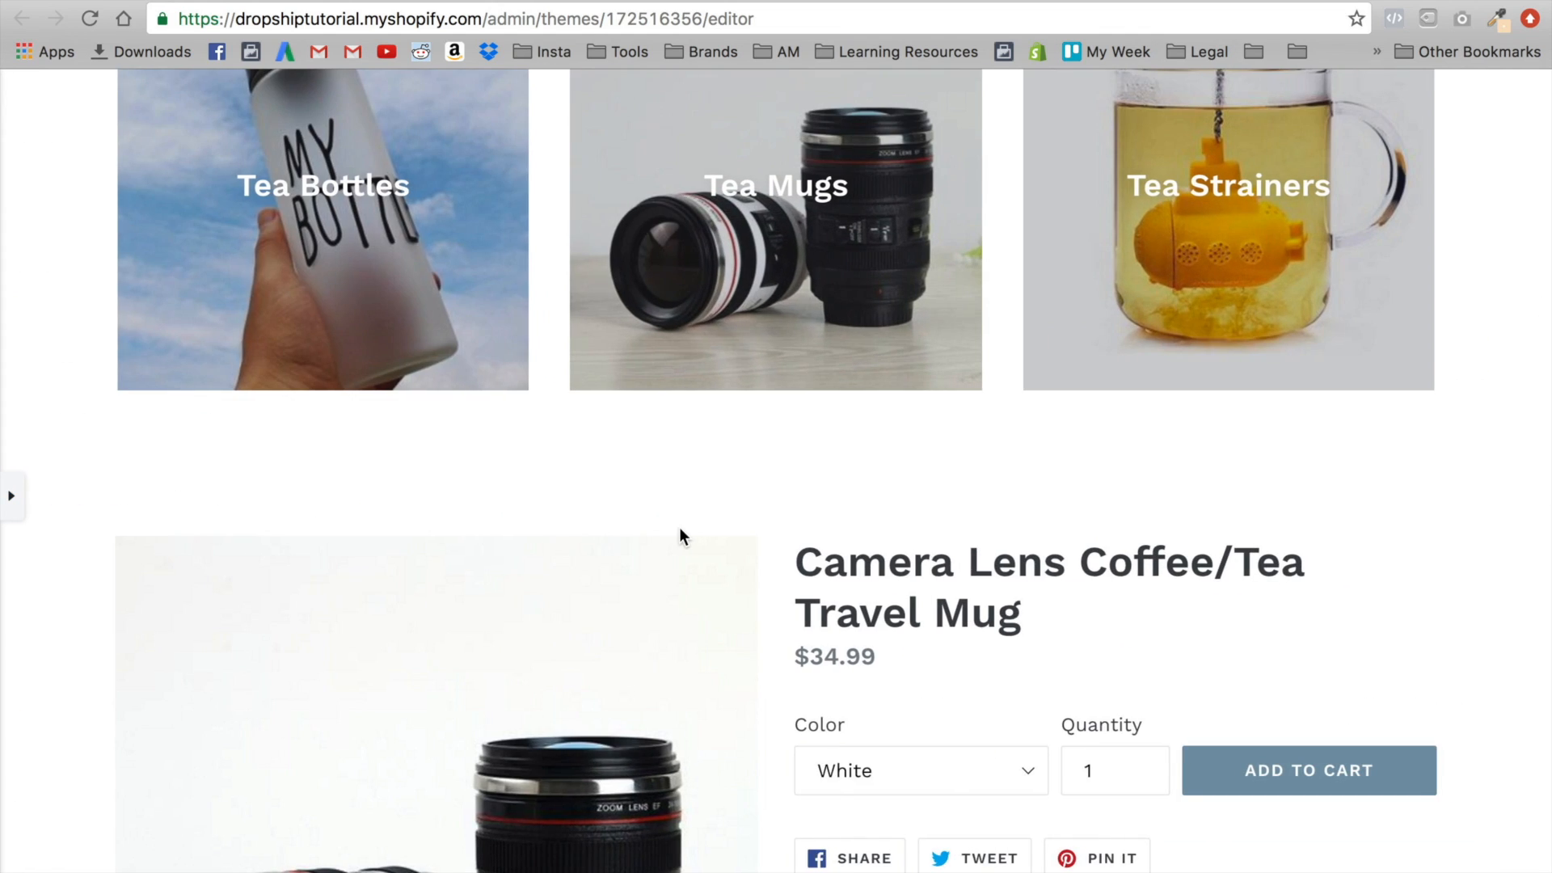
pyautogui.scroll(7, 679, 537)
pyautogui.scroll(-1, 679, 537)
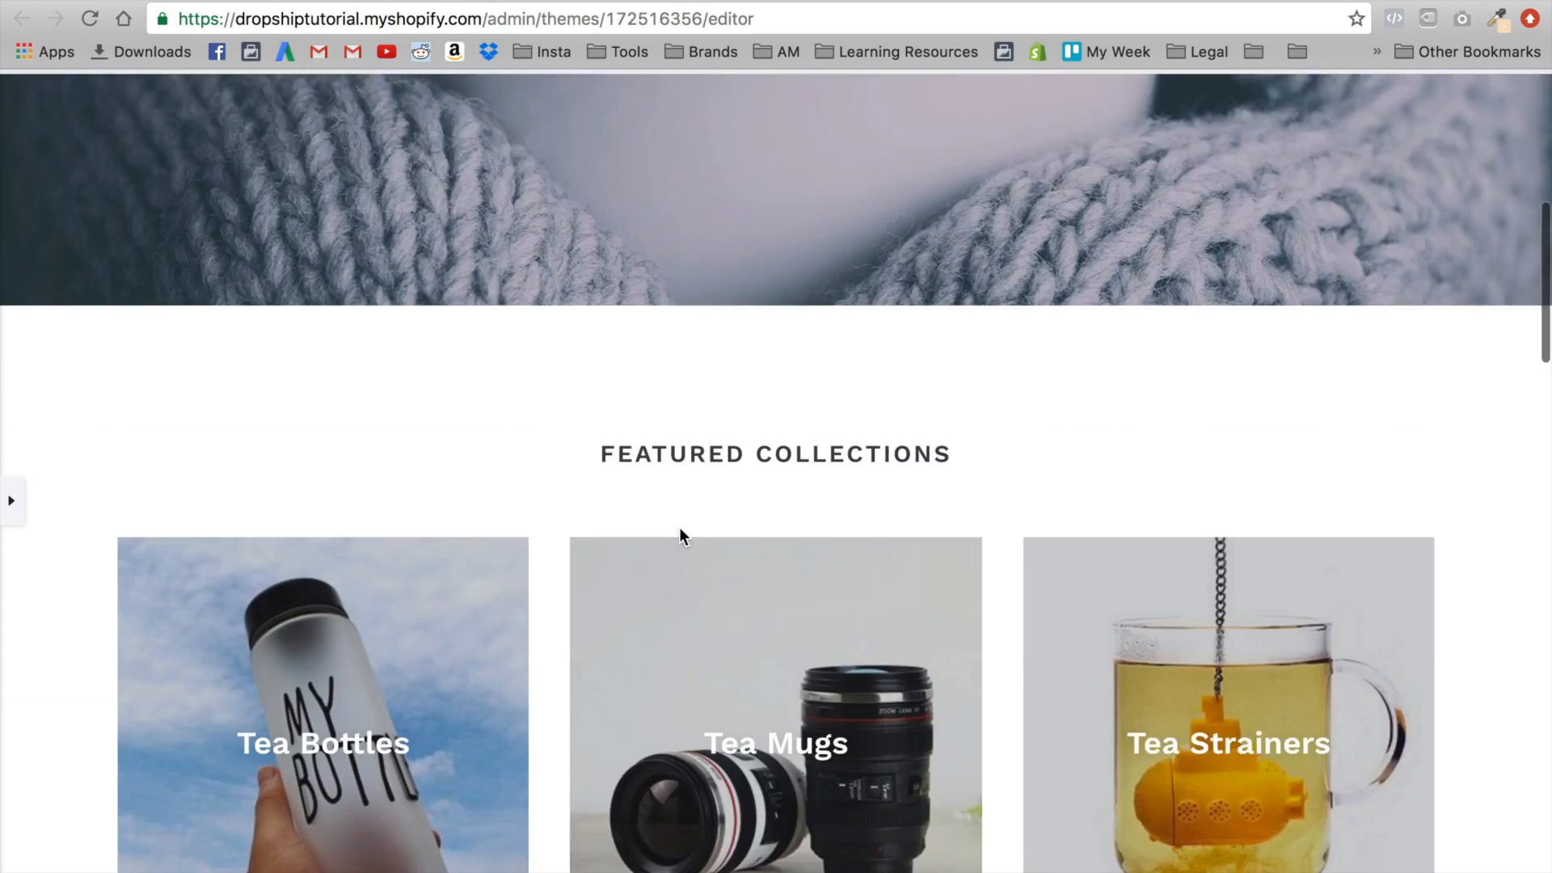
pyautogui.scroll(-15, 679, 533)
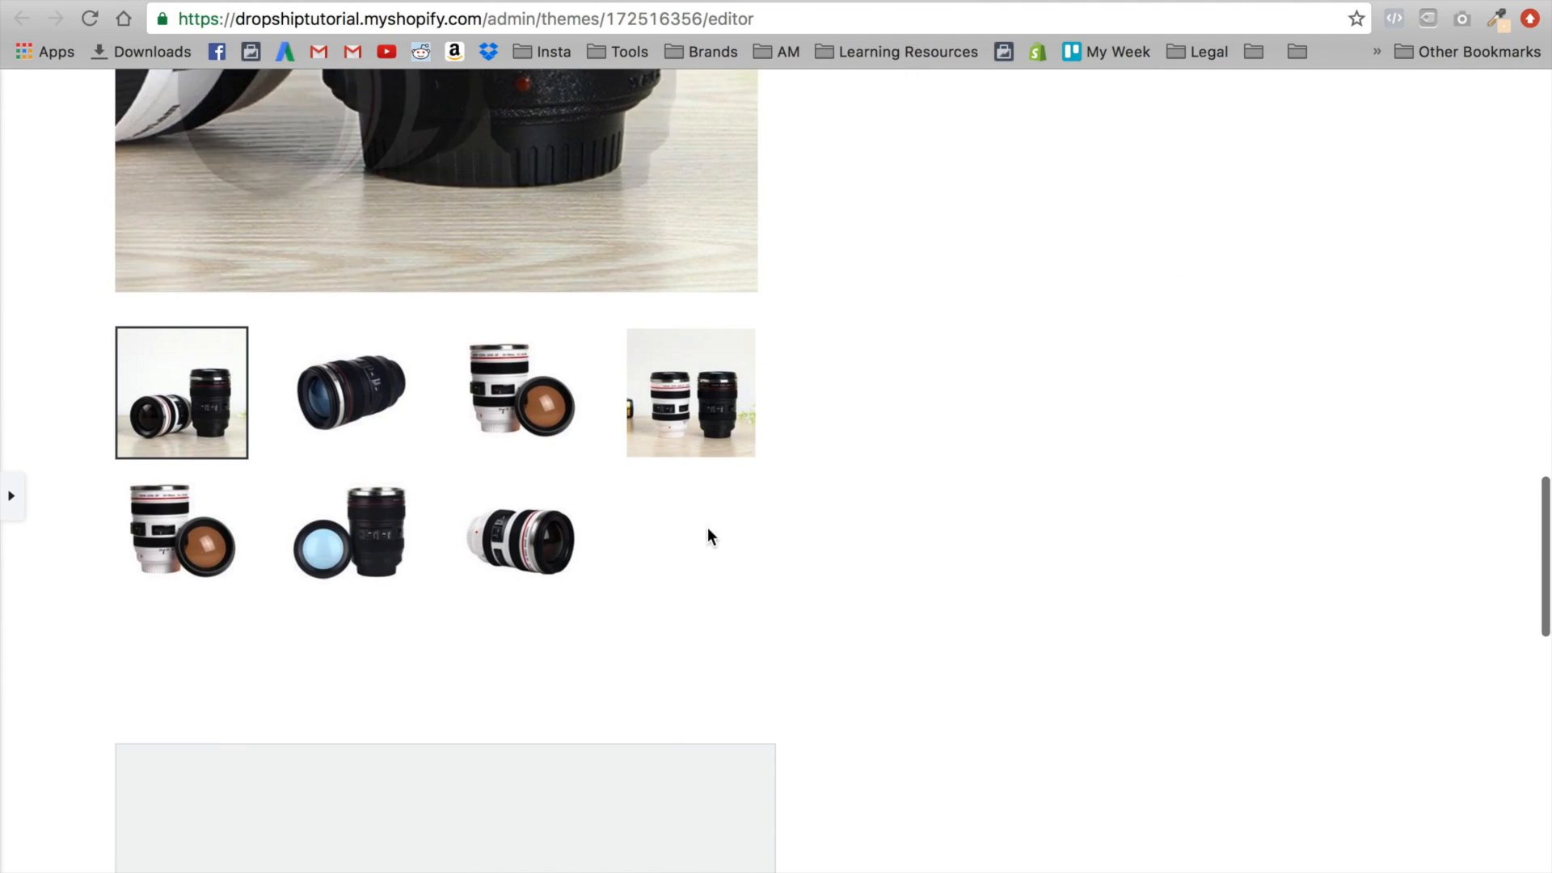
pyautogui.scroll(10, 1202, 412)
pyautogui.scroll(-7, 1203, 506)
pyautogui.scroll(2, 1204, 503)
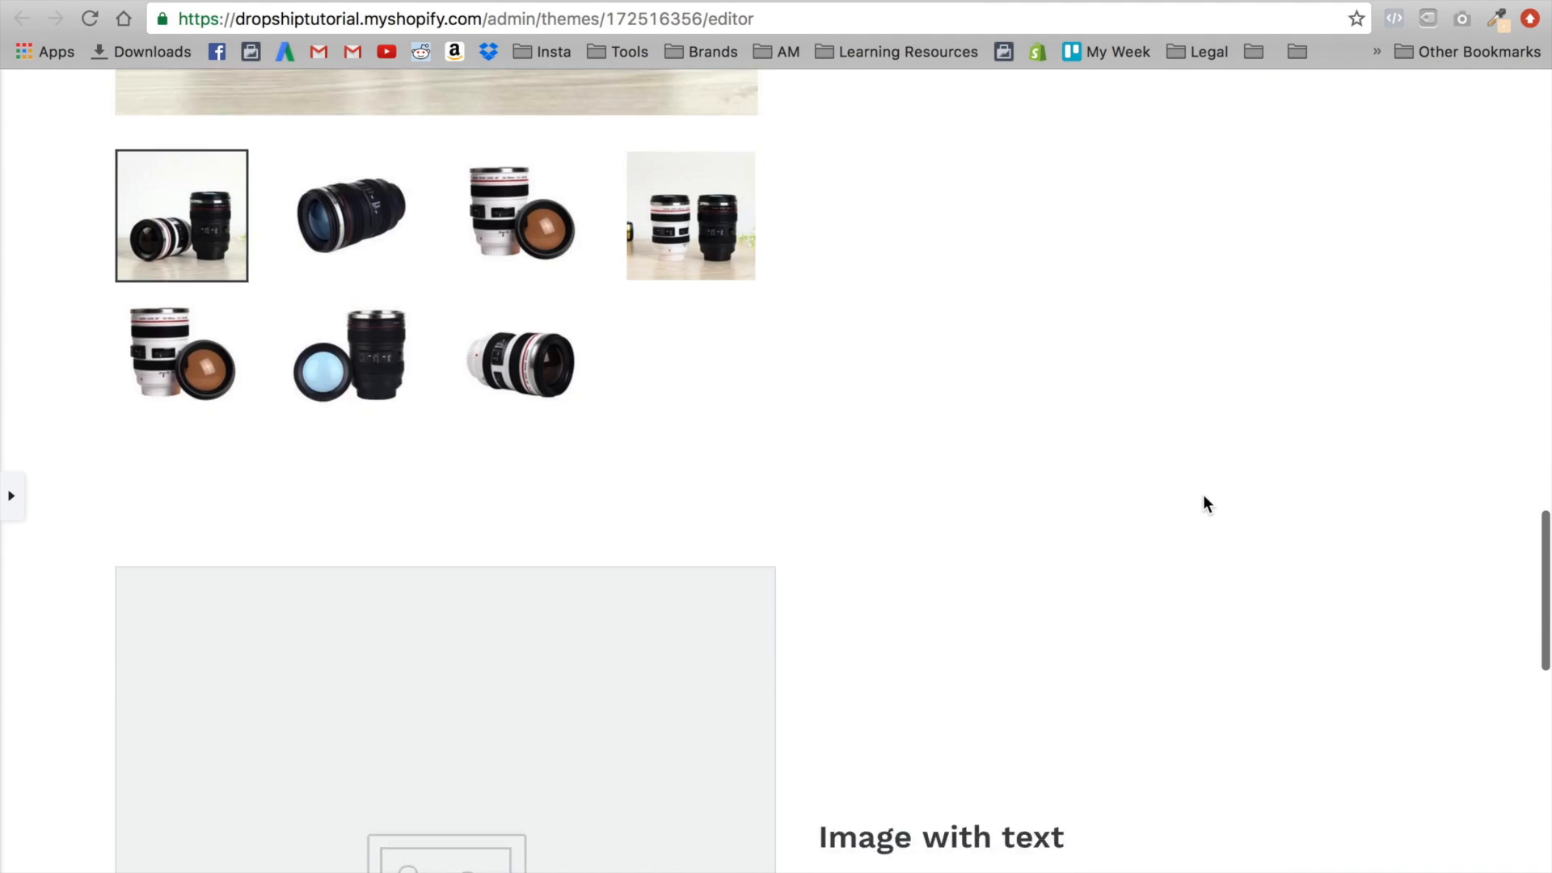
pyautogui.scroll(2, 1205, 505)
pyautogui.click(8, 491)
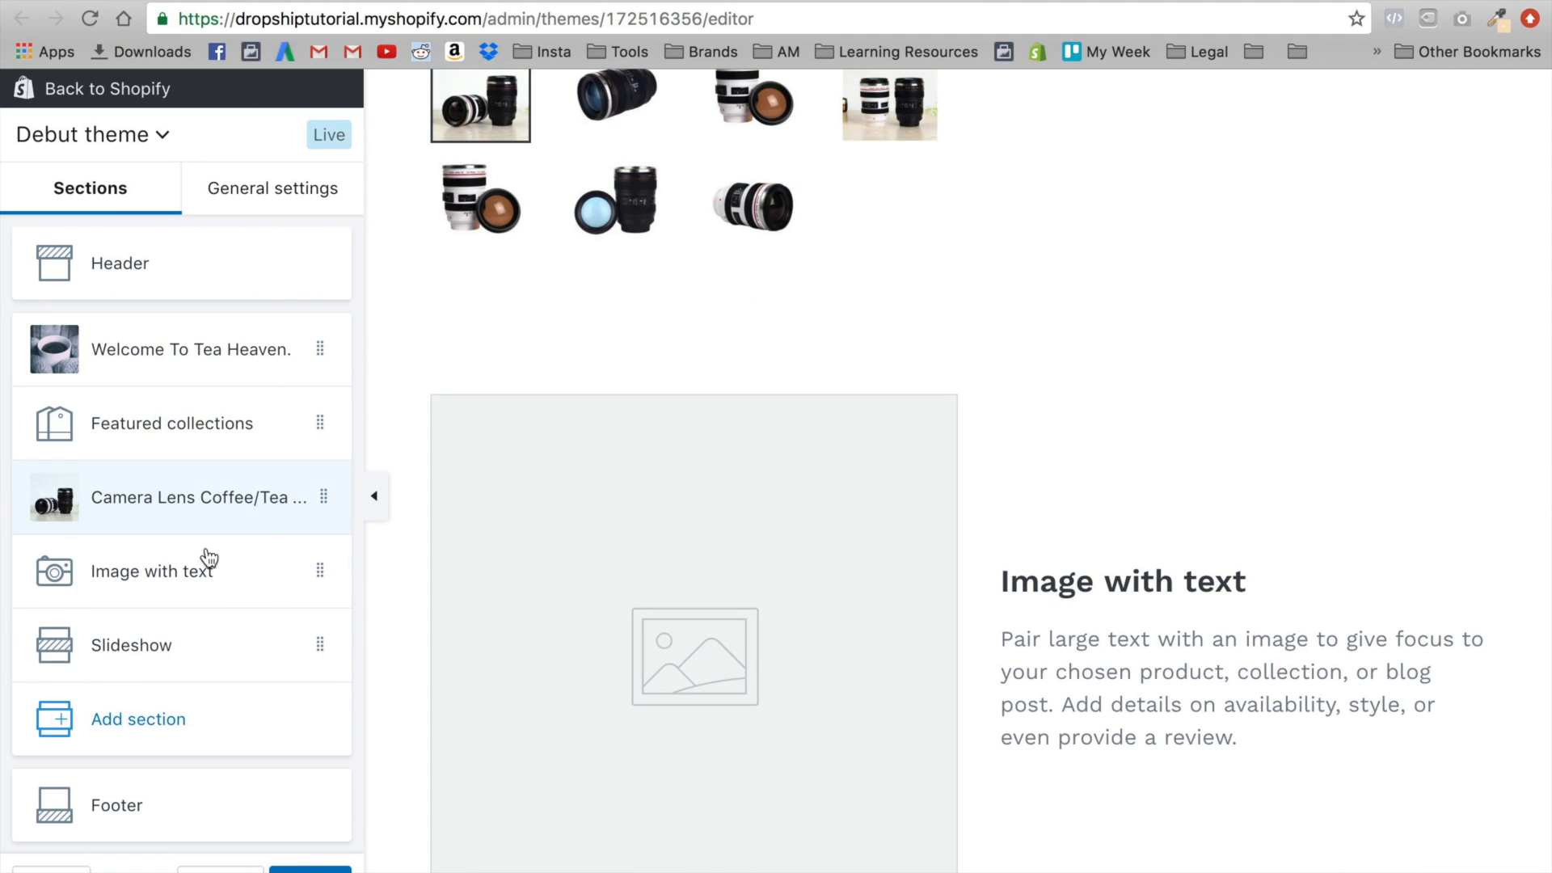
# Delete the Image with text and Slideshow sections from the homepage
pyautogui.click(313, 561)
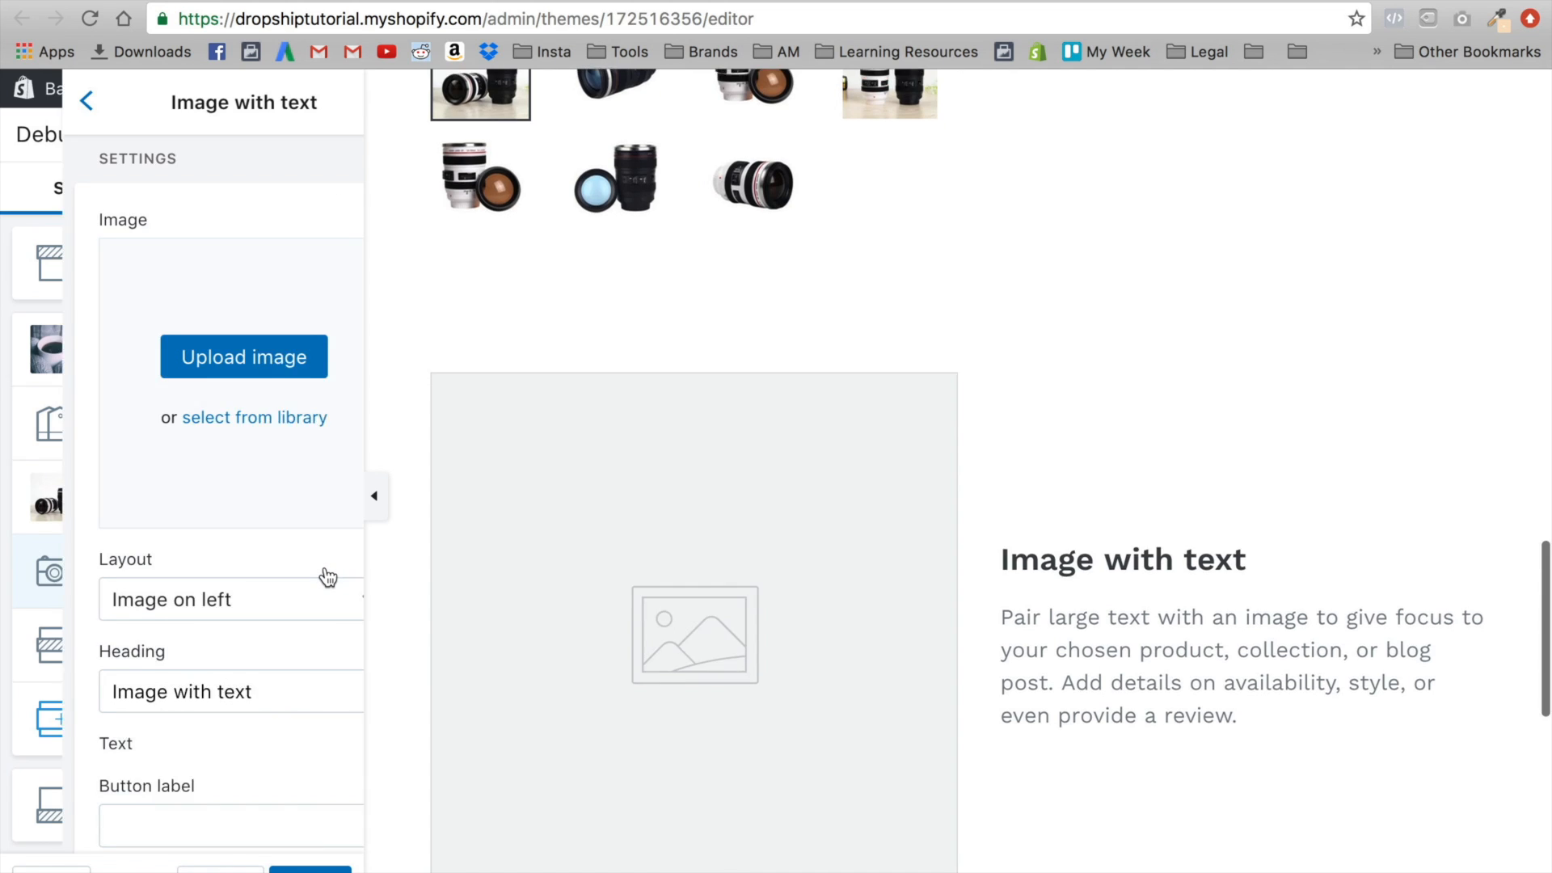
pyautogui.scroll(-5, 161, 768)
pyautogui.click(202, 820)
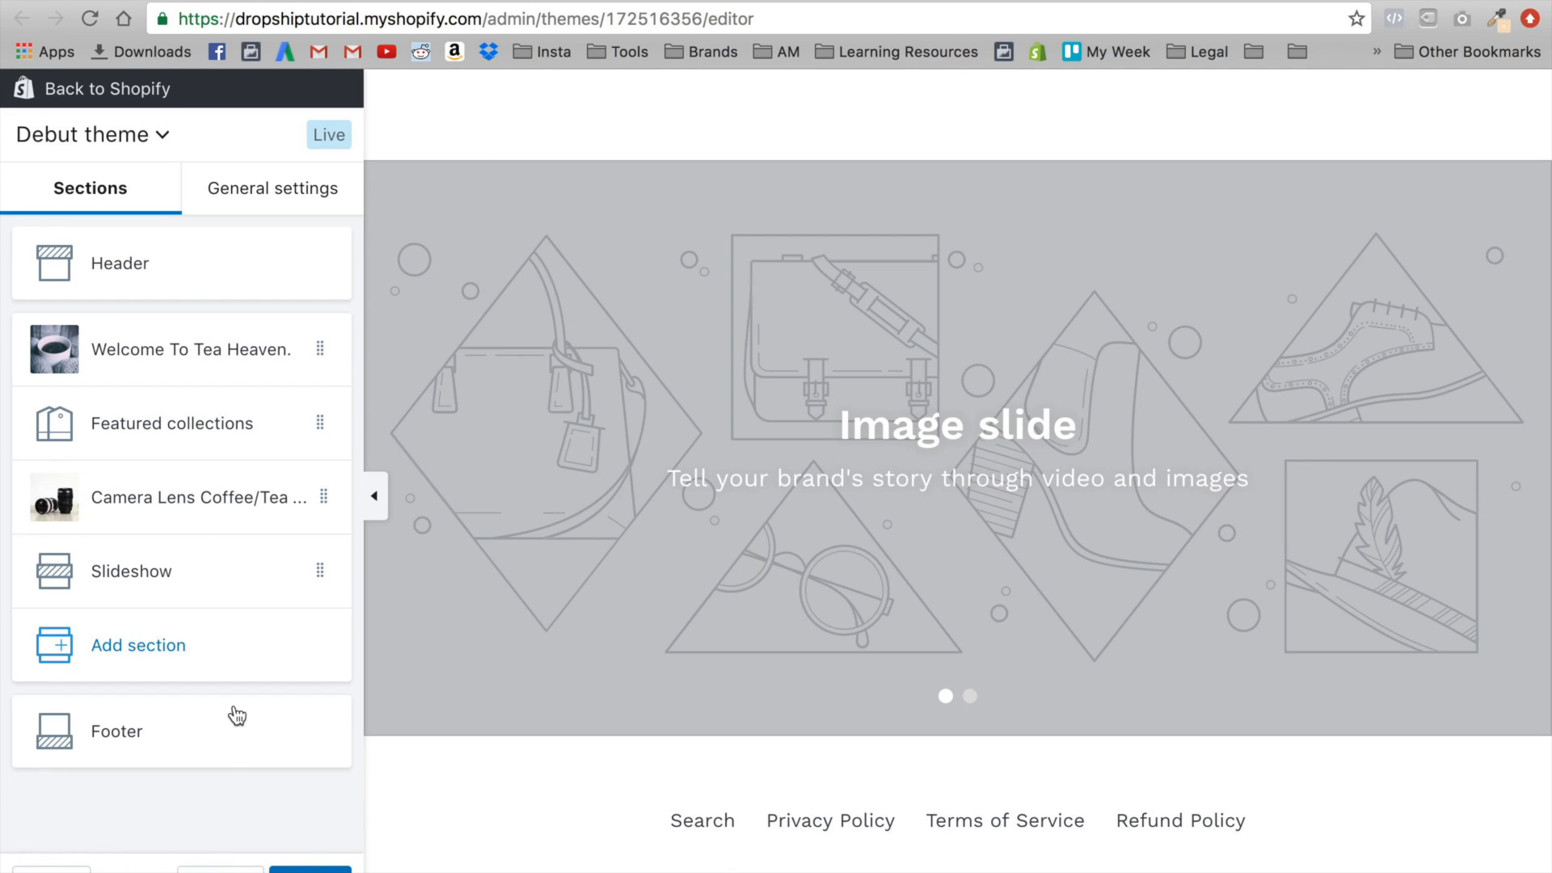
pyautogui.click(310, 591)
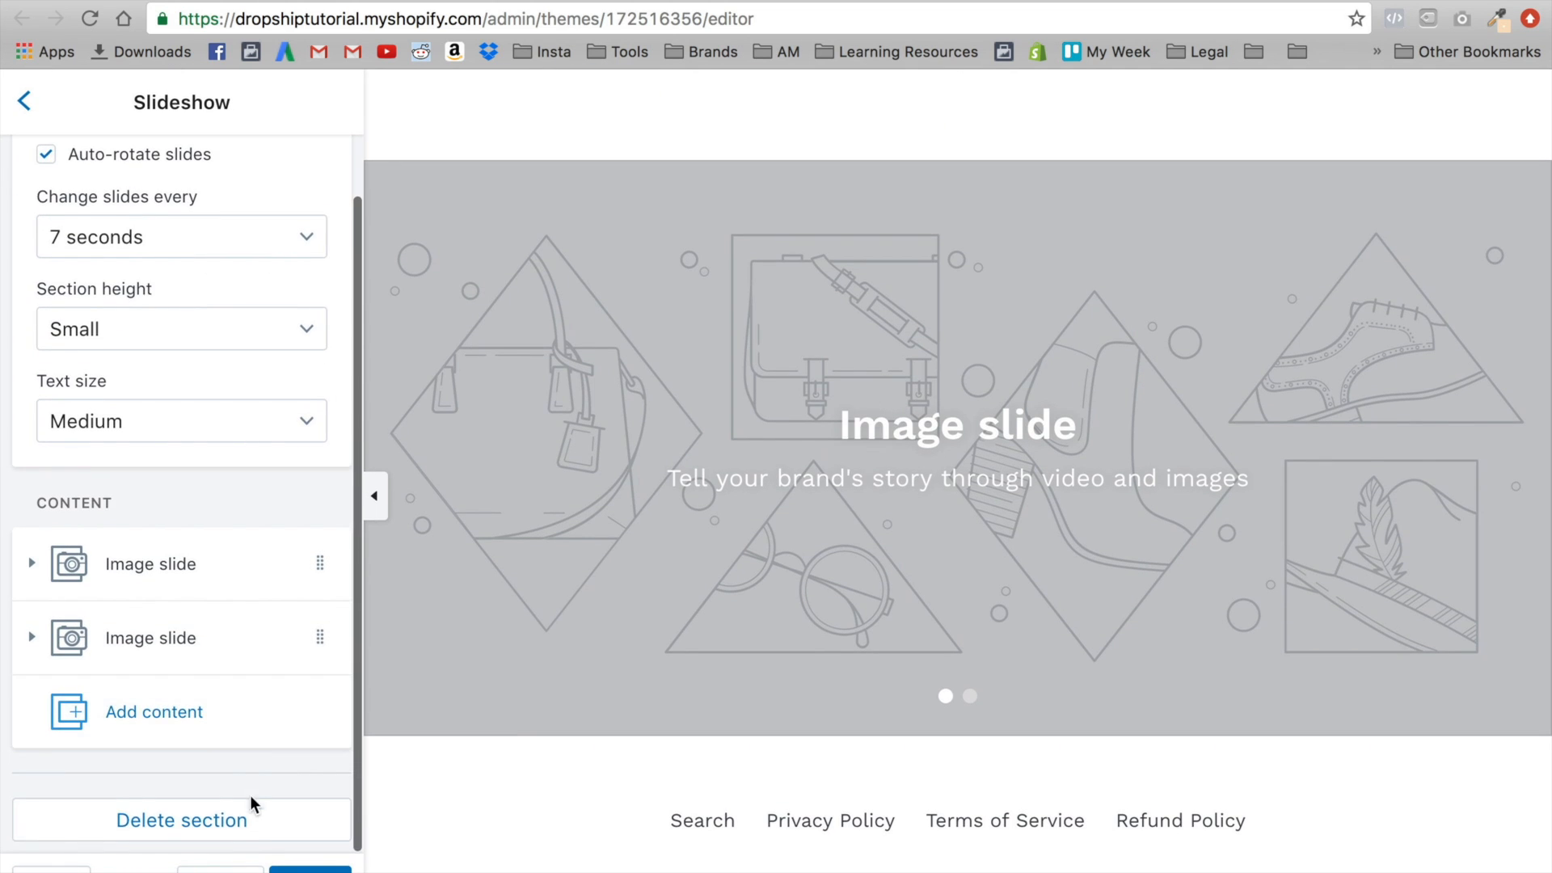
pyautogui.click(247, 819)
# Add a Featured collection section to the homepage and set its heading to Best sellers
pyautogui.click(145, 581)
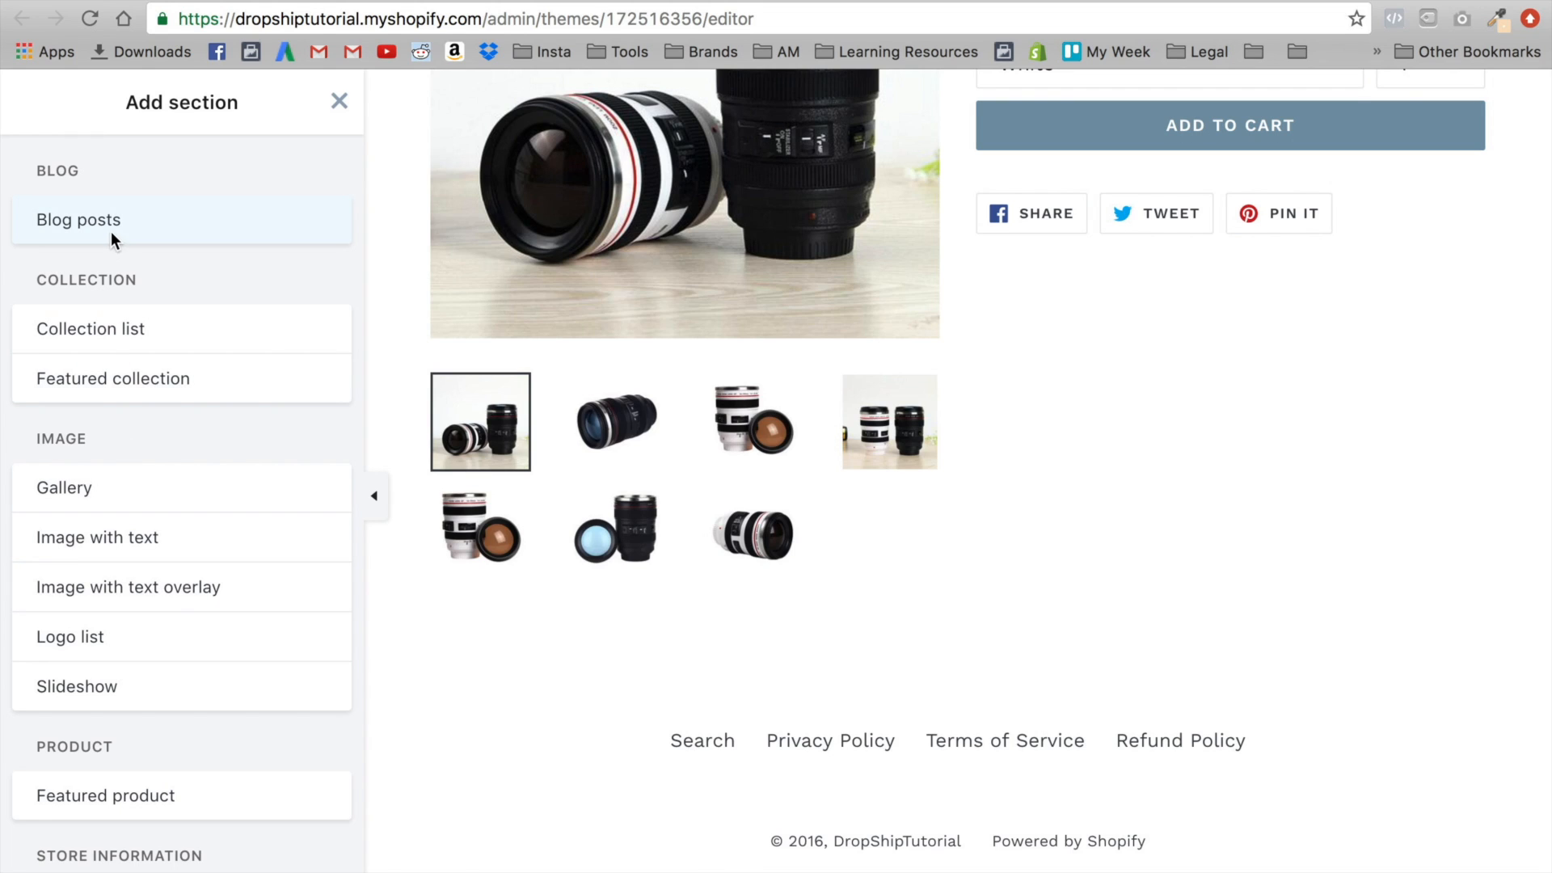
pyautogui.click(170, 382)
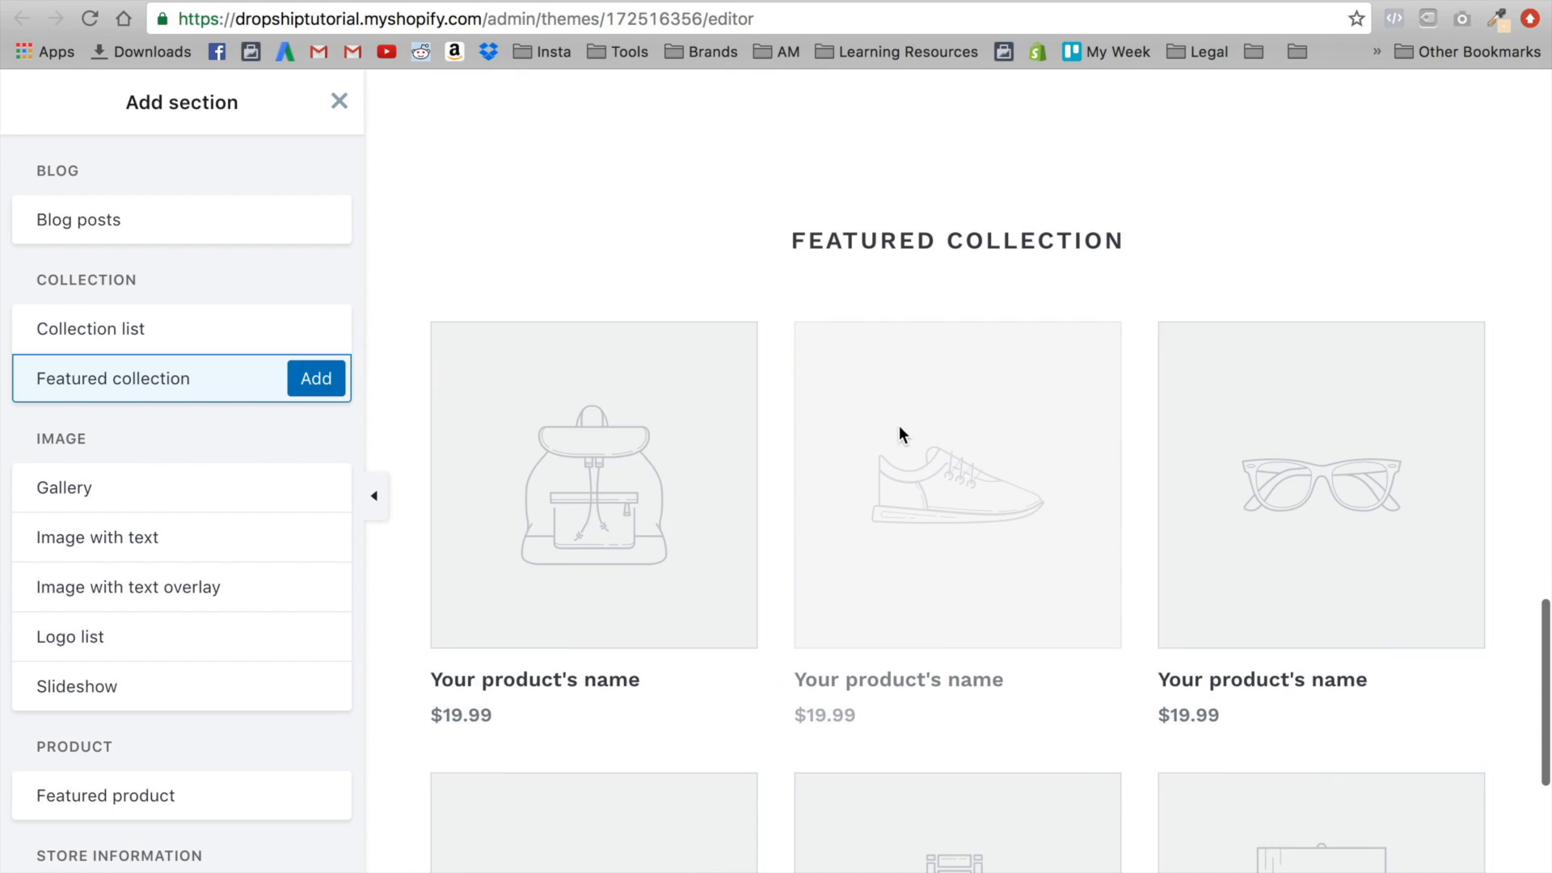
pyautogui.click(327, 386)
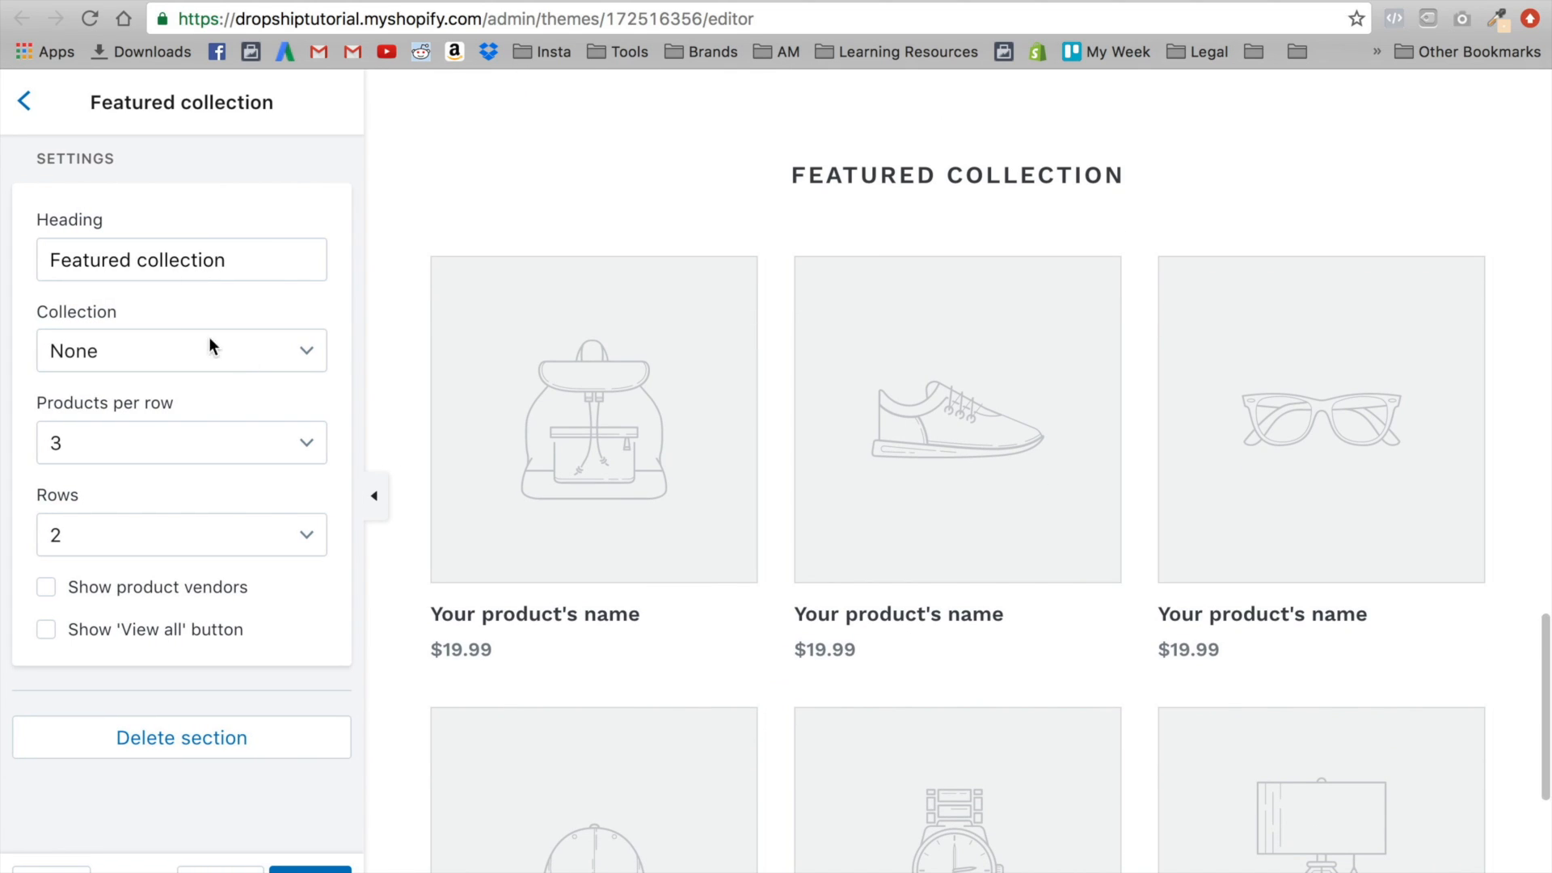
pyautogui.tripleClick(182, 260)
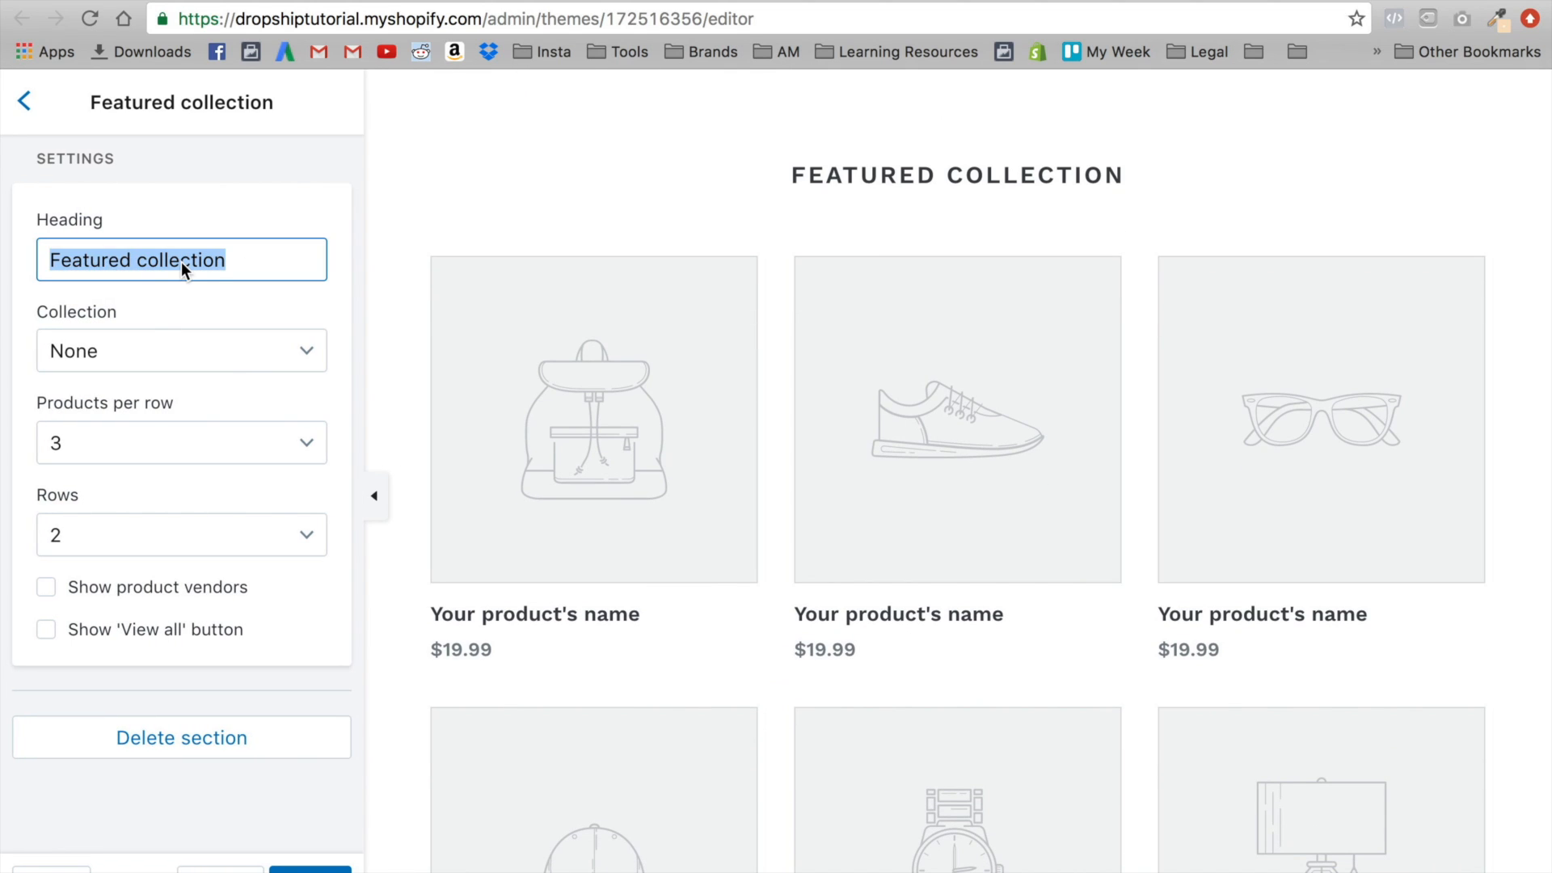
pyautogui.write('Best se')
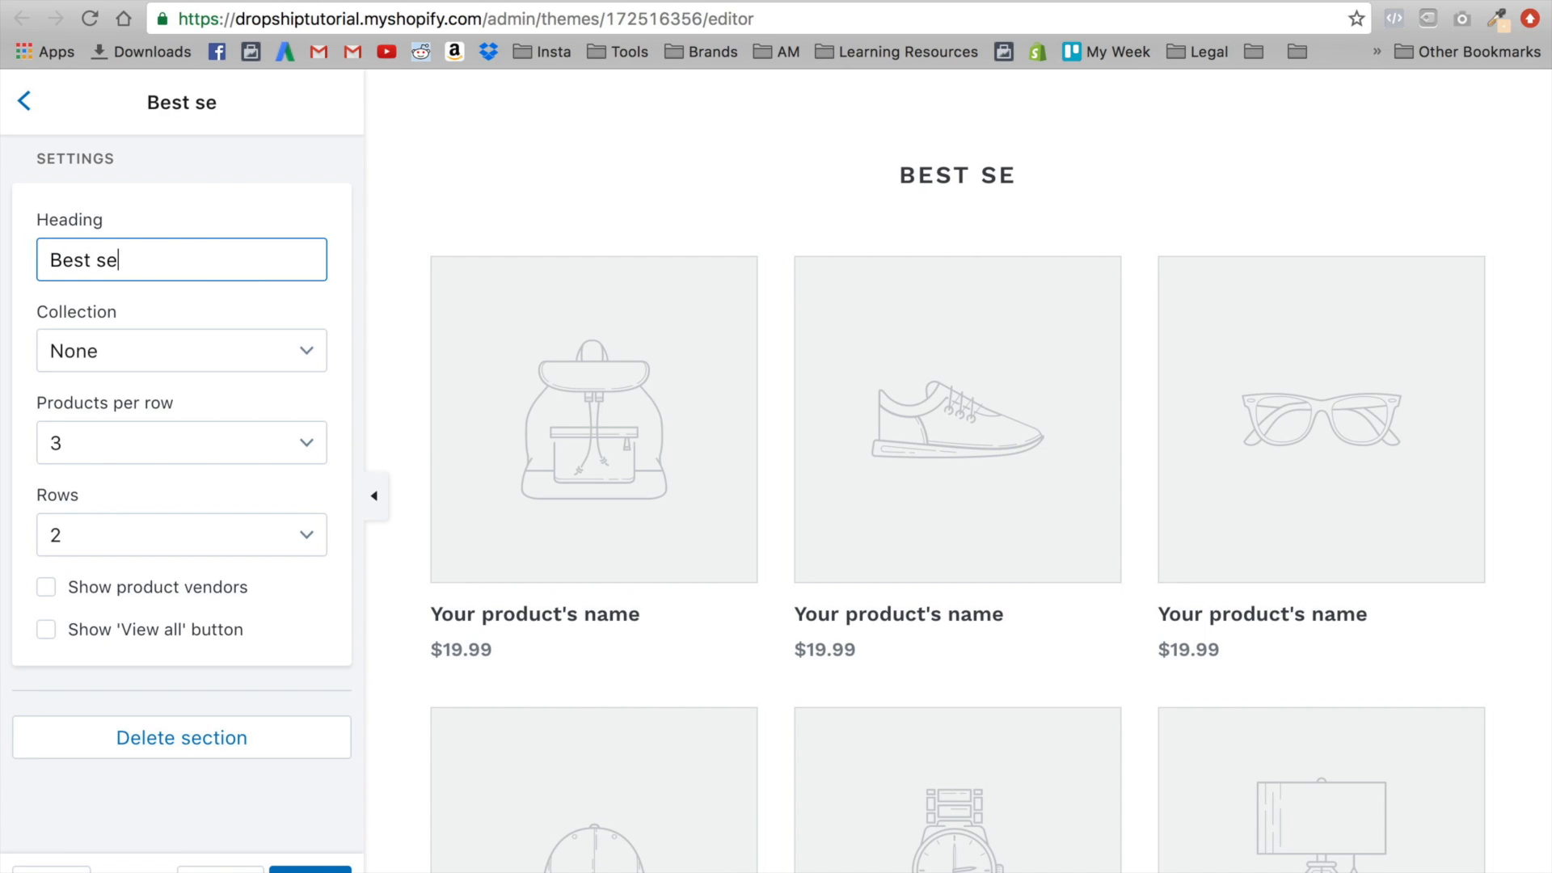
pyautogui.write('llers')
# Set the Best sellers section's collection to Tea Strainers and its number of rows to 1
pyautogui.click(57, 350)
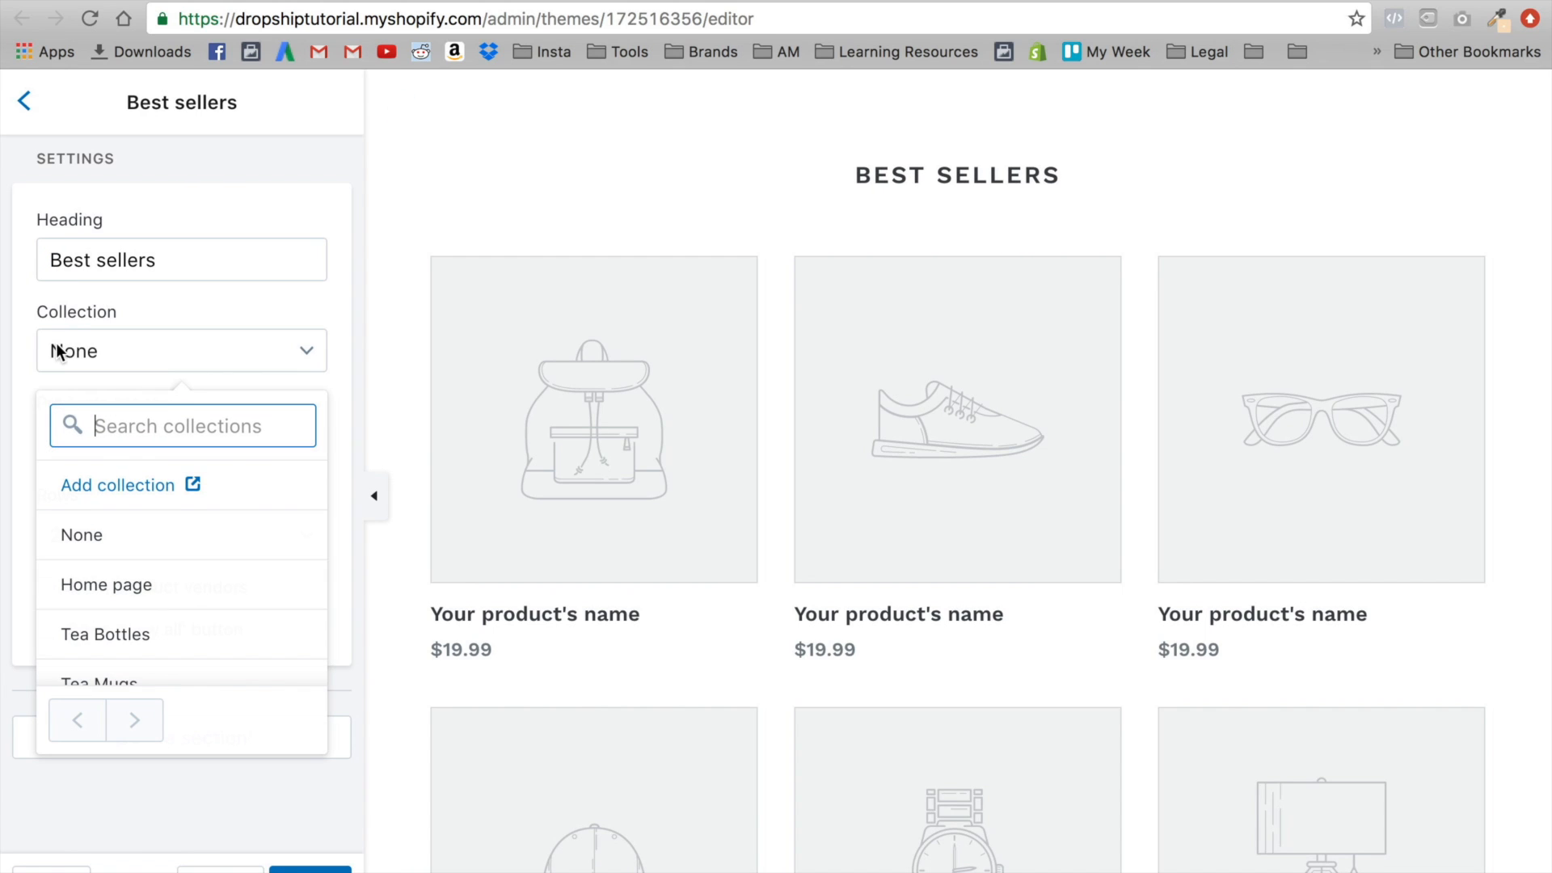
pyautogui.scroll(-1, 114, 579)
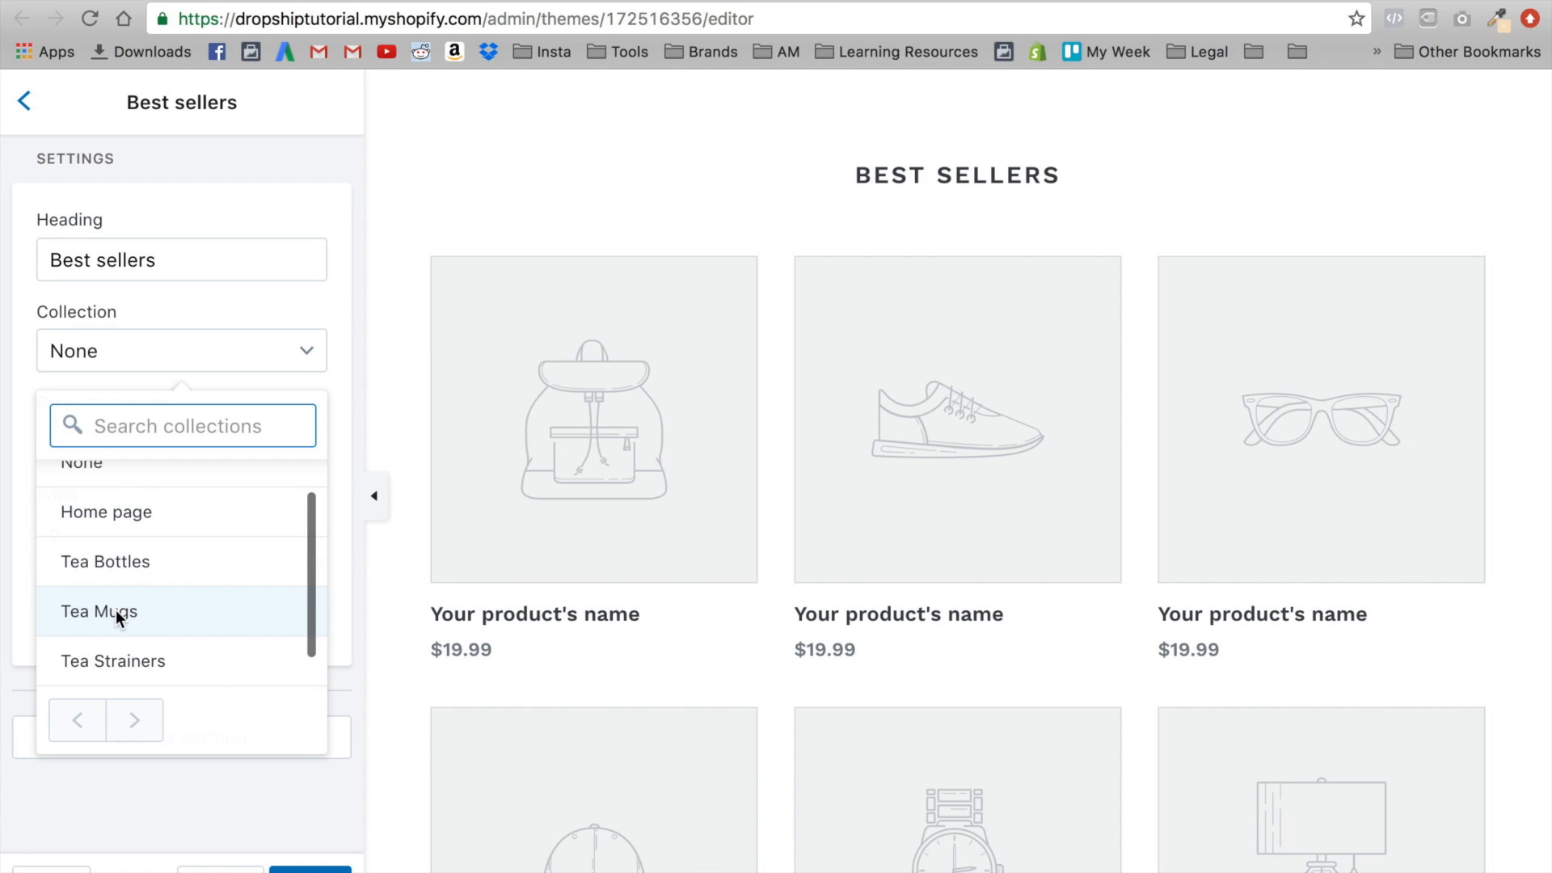
pyautogui.click(124, 656)
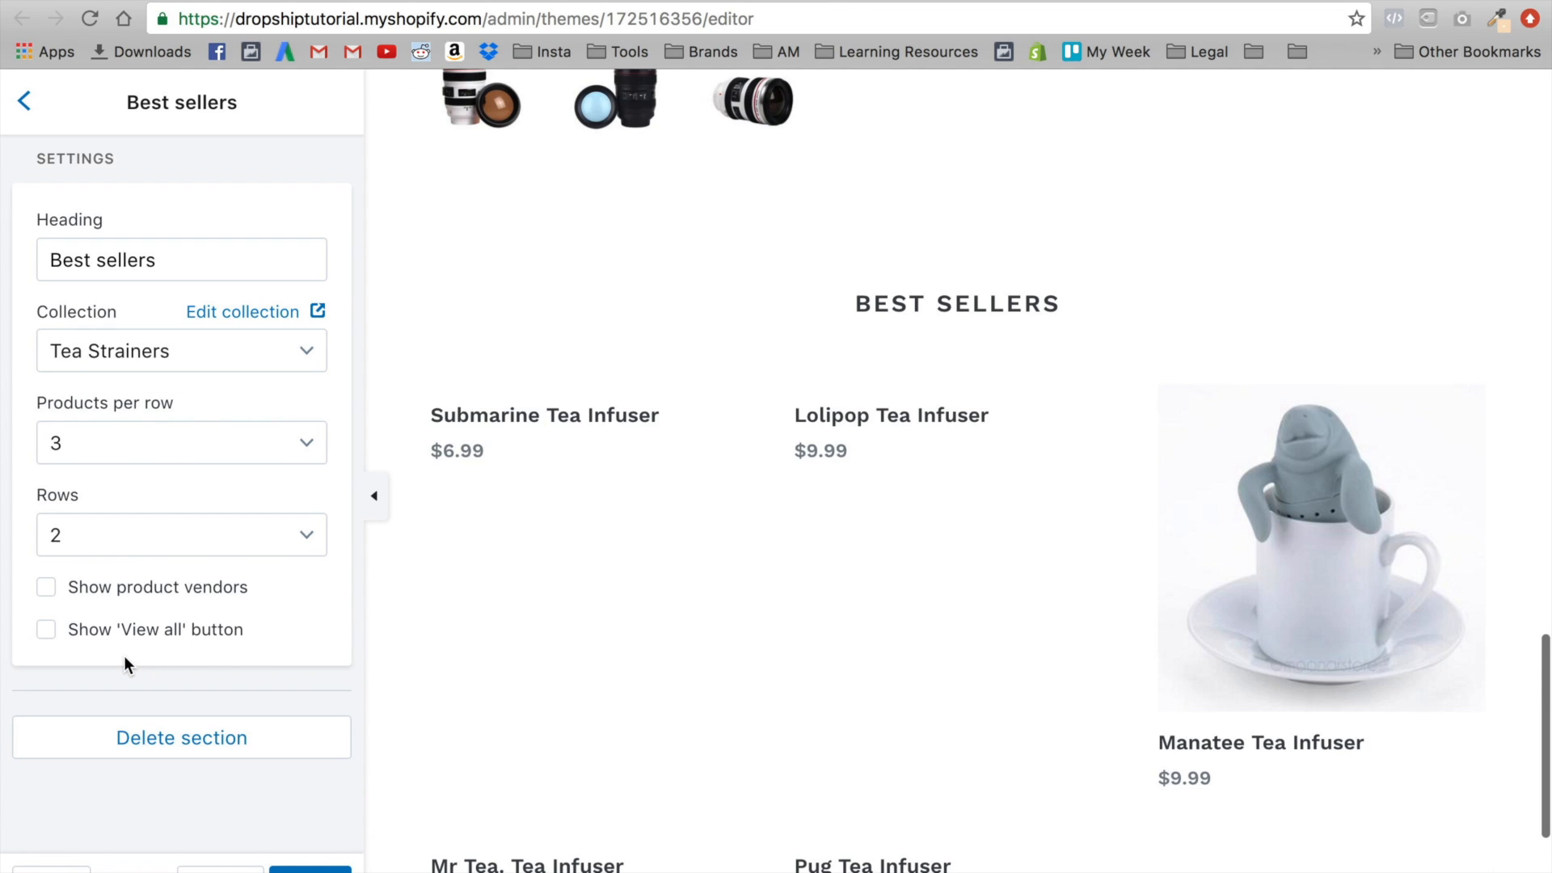
pyautogui.scroll(-5, 1256, 579)
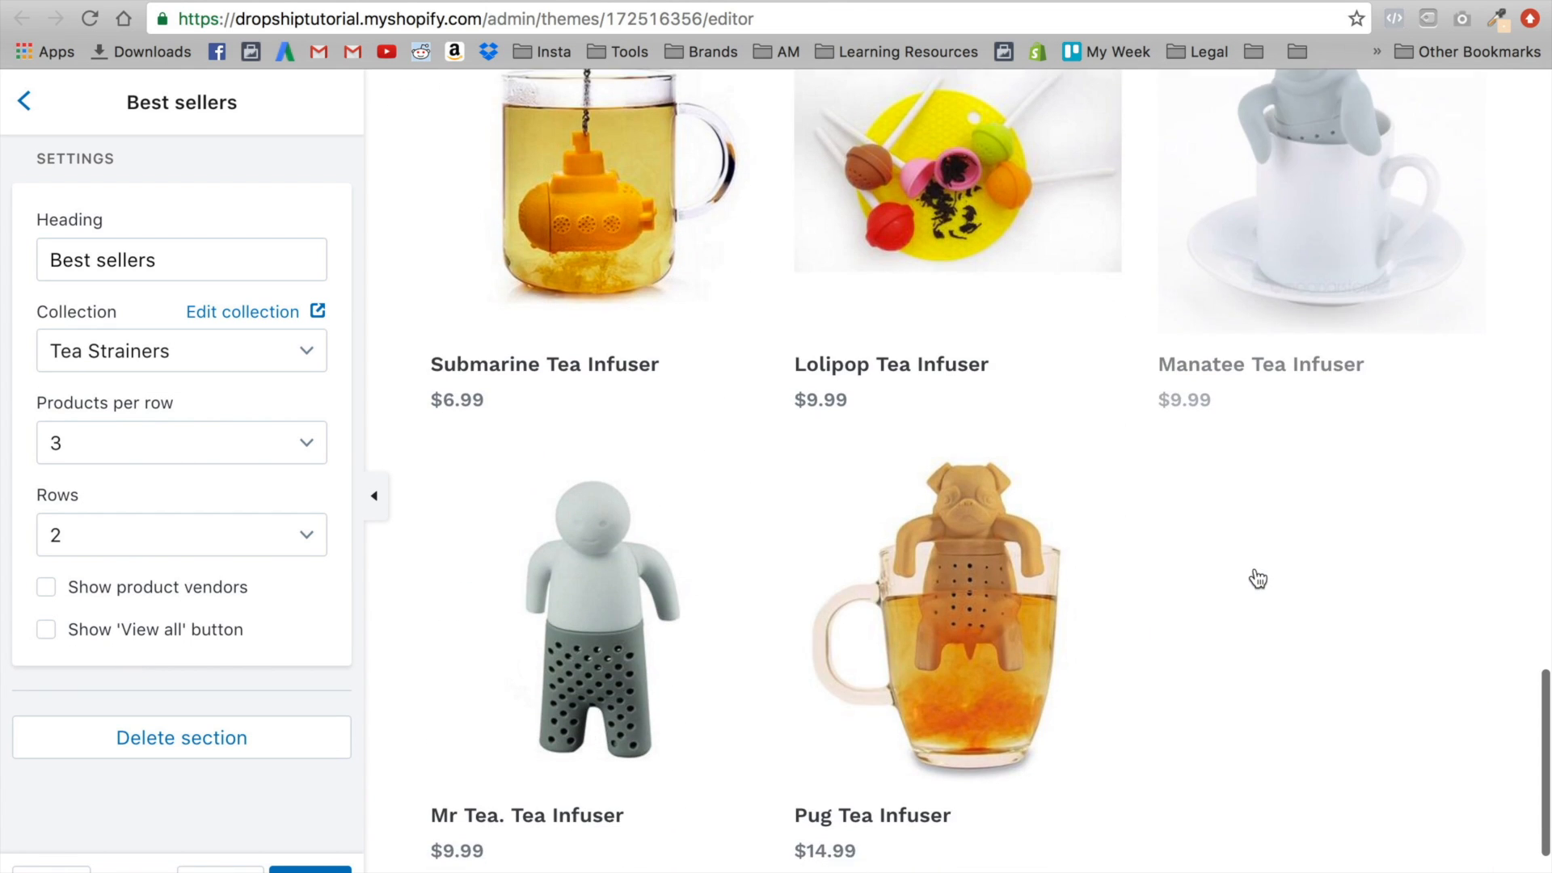
pyautogui.click(224, 529)
pyautogui.click(183, 508)
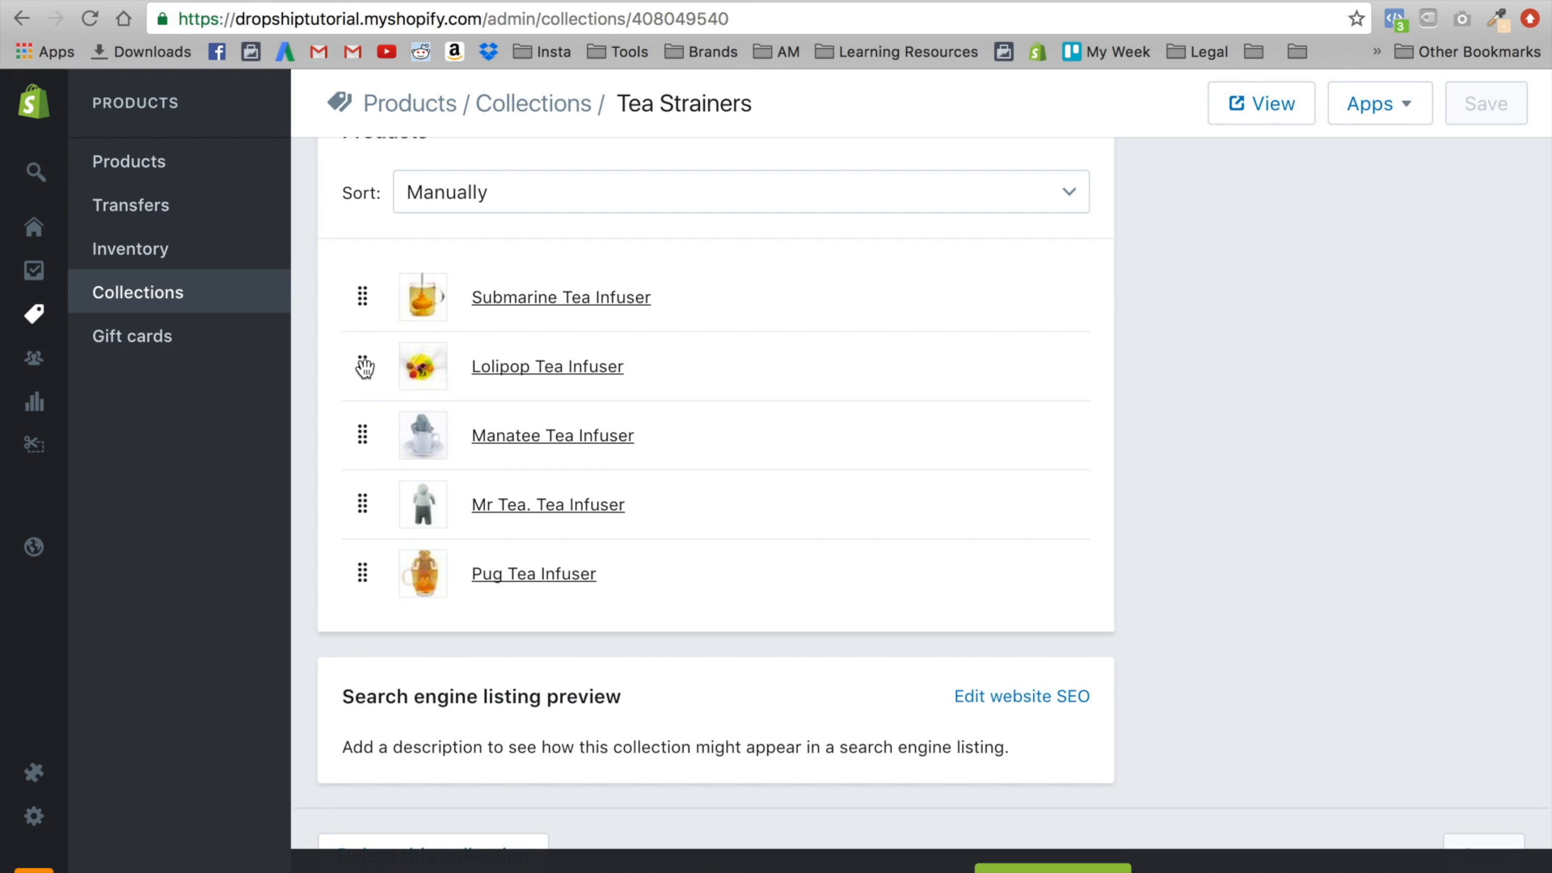
# In the Shopify admin's Tea Strainers collection, move Pug Tea Infuser to second place and Manatee Tea Infuser to third
pyautogui.moveTo(366, 577); pyautogui.dragTo(374, 336)
pyautogui.moveTo(367, 501); pyautogui.dragTo(364, 435)
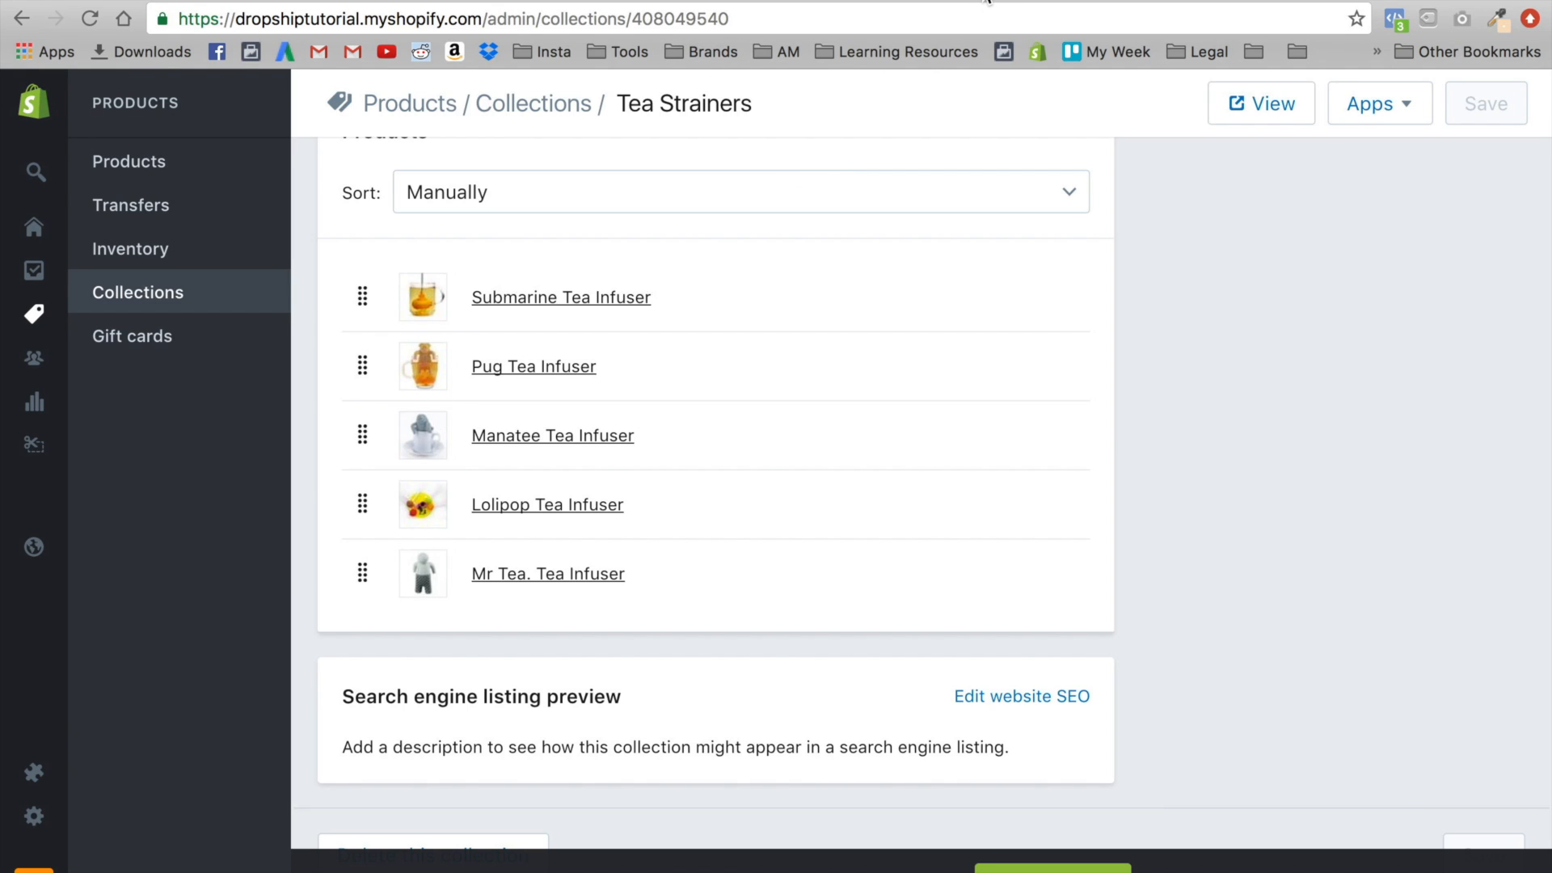
# Return to the theme editor, enable the 'View all' button for the Best sellers section, and save the theme
pyautogui.click(987, 0)
pyautogui.click(166, 630)
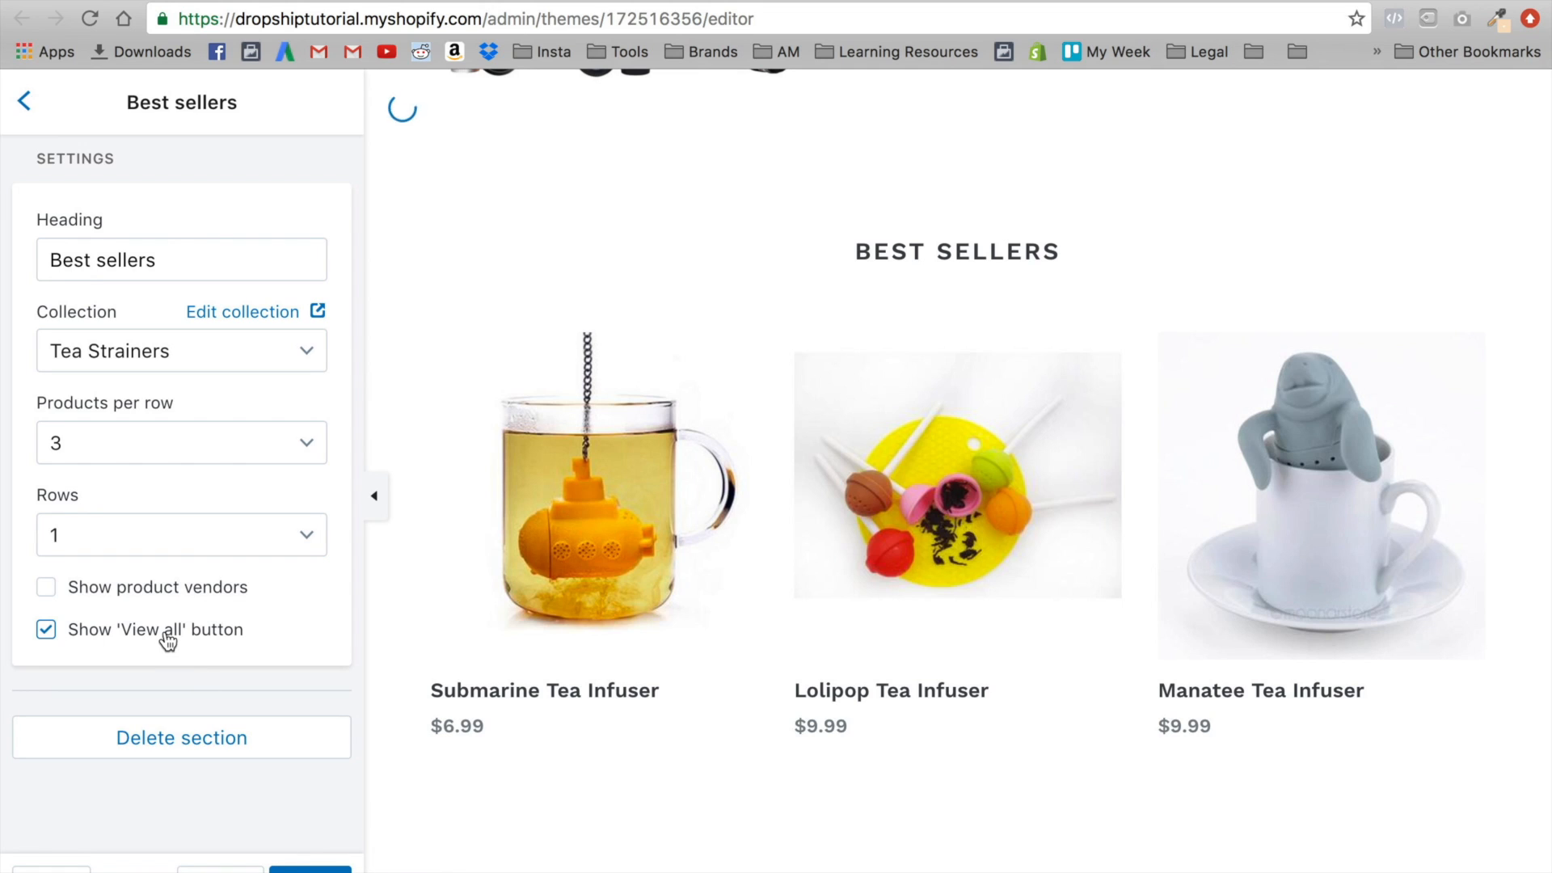
pyautogui.click(296, 871)
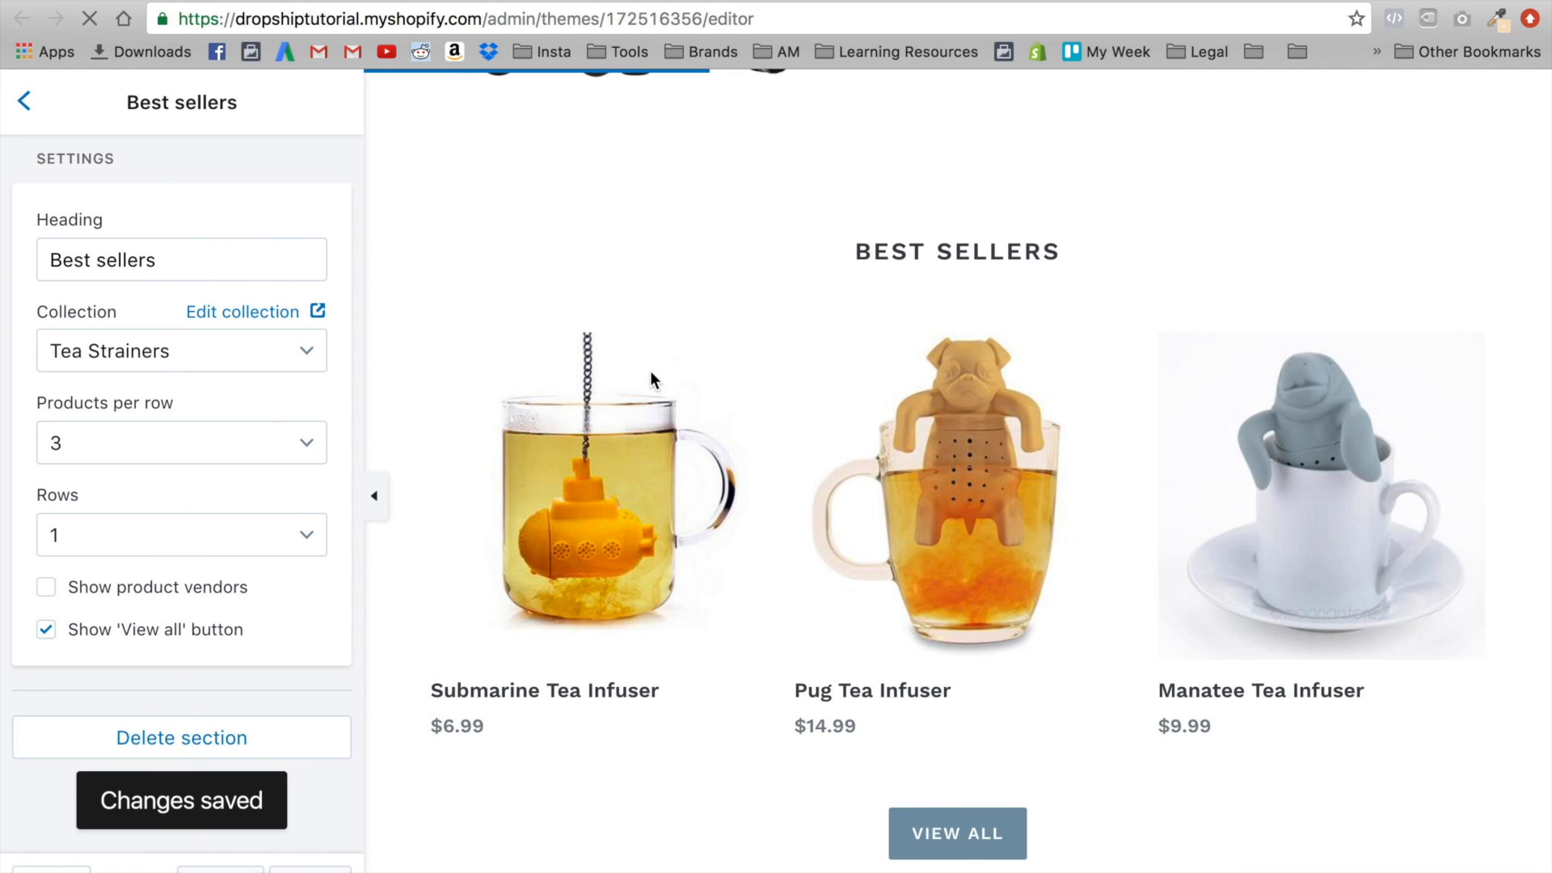
# Review the whole homepage in the full-width preview, from the hero through the featured collections, product and best sellers to the footer
pyautogui.scroll(-2, 1196, 482)
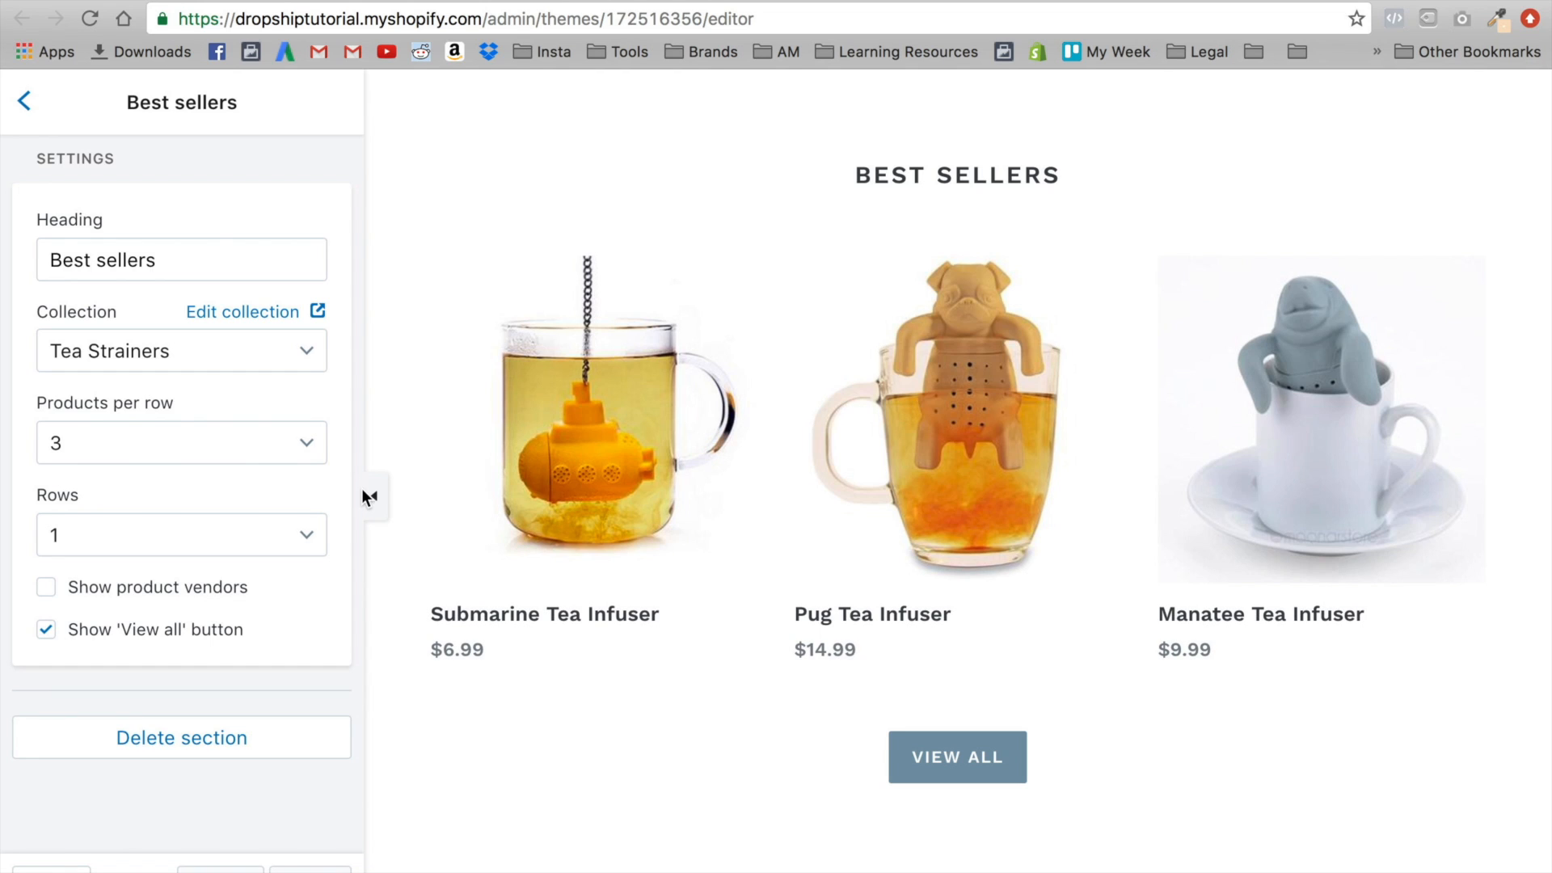
pyautogui.click(372, 497)
pyautogui.scroll(15, 934, 380)
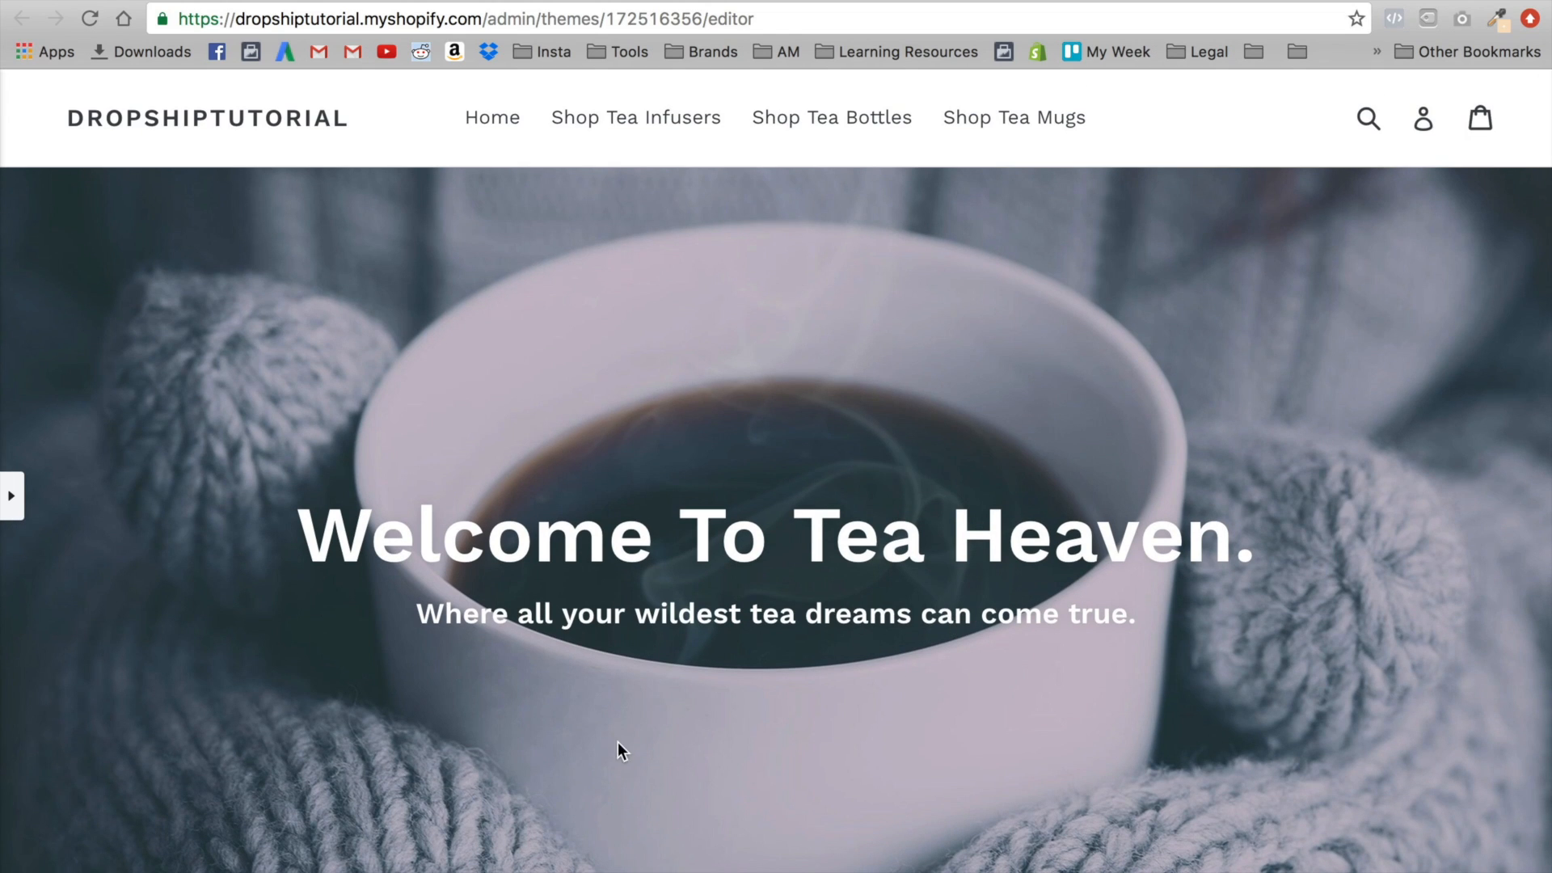
pyautogui.moveTo(316, 578); pyautogui.dragTo(1135, 618)
pyautogui.scroll(-9, 1018, 623)
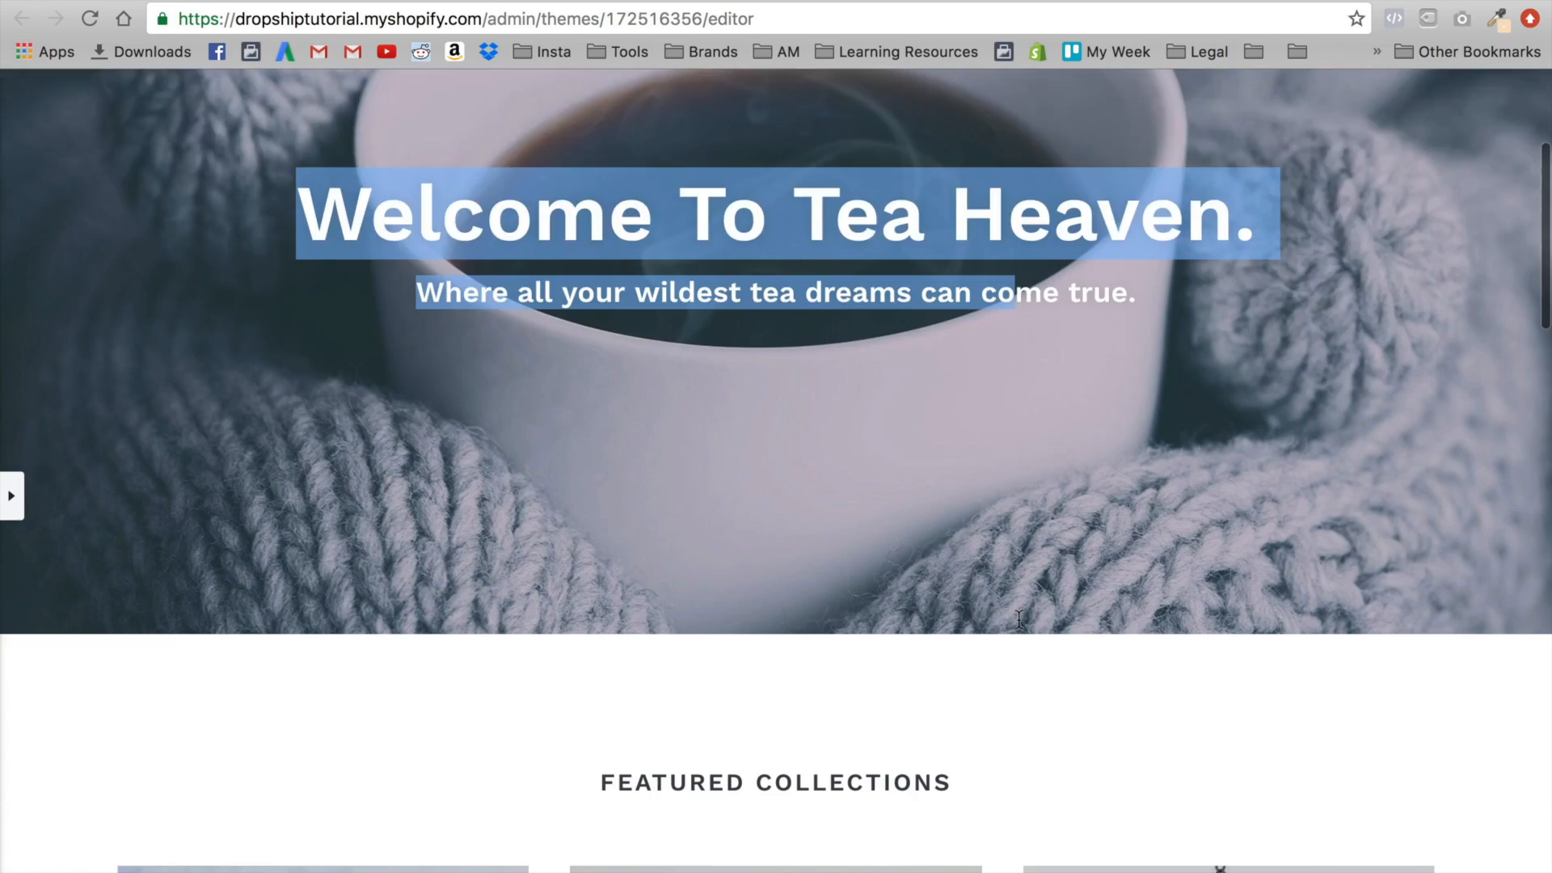
pyautogui.scroll(-8, 683, 727)
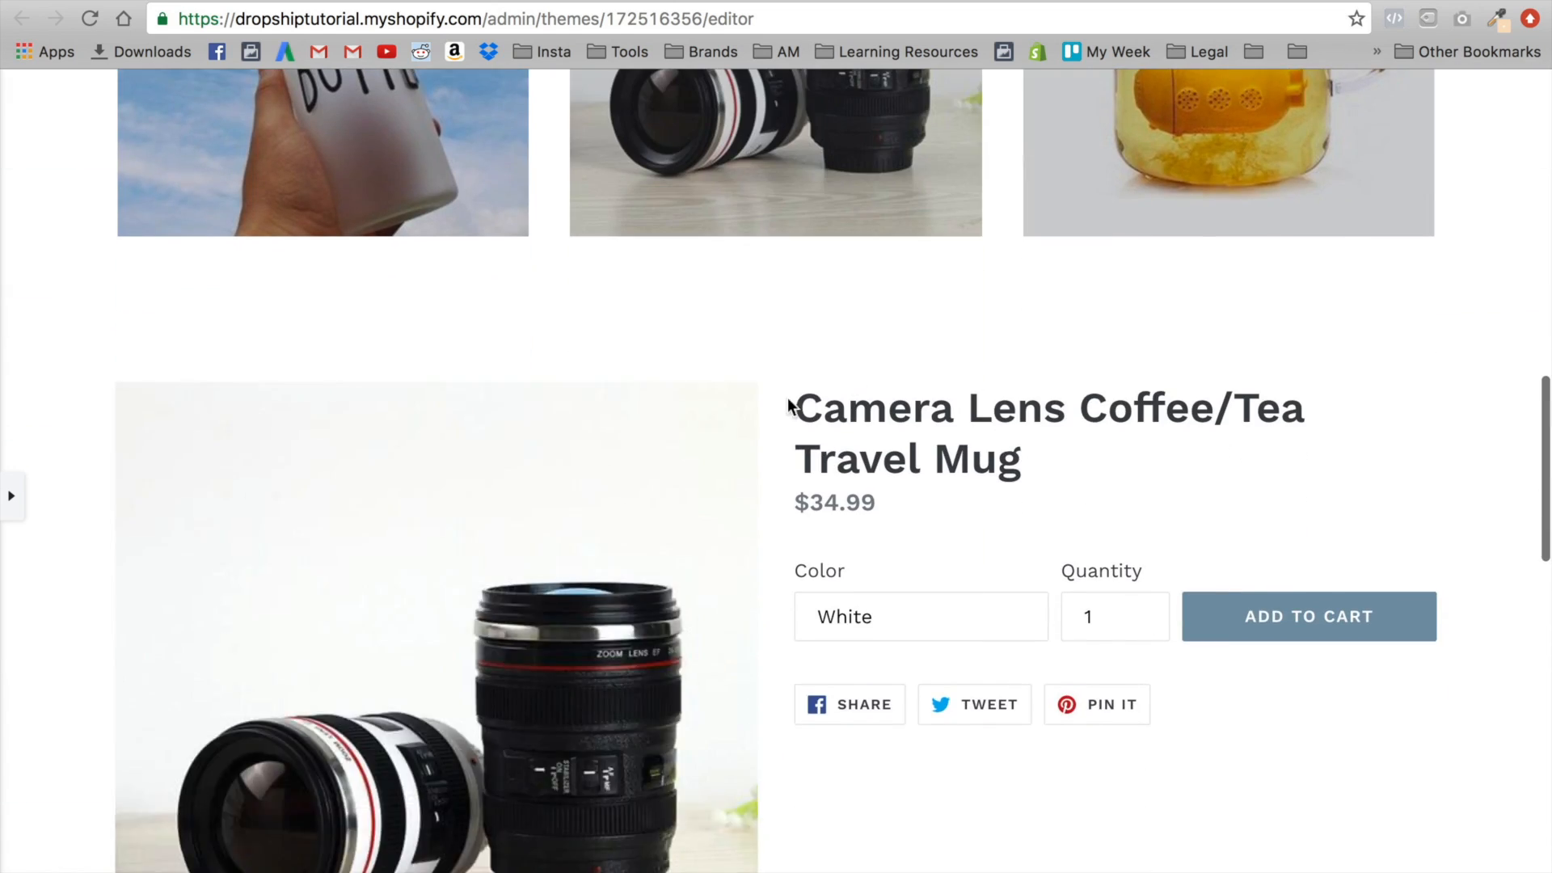
pyautogui.scroll(-2, 1198, 649)
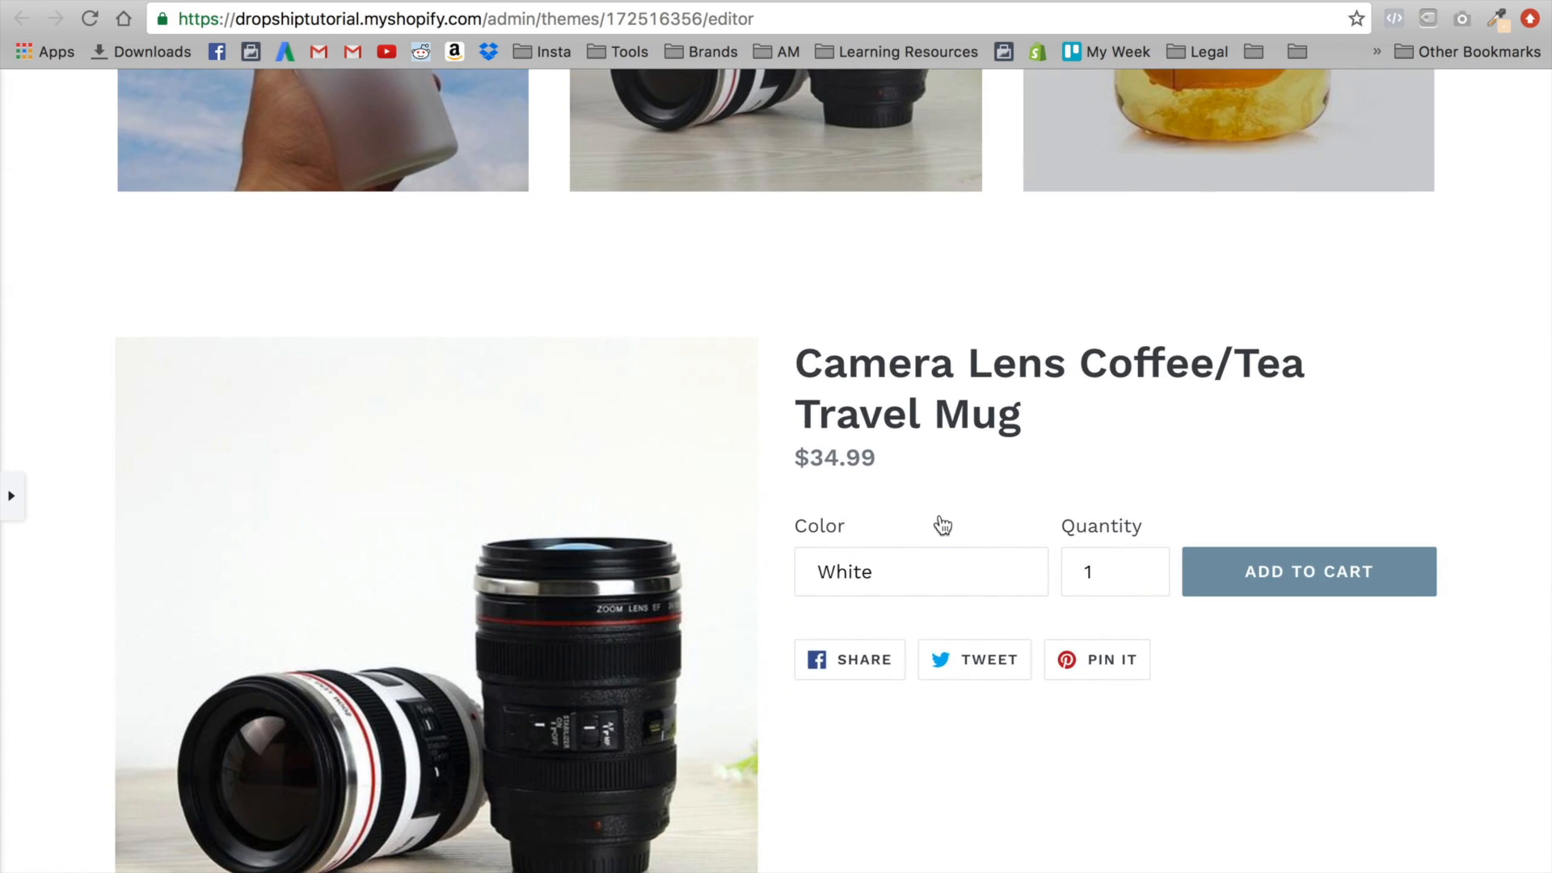
pyautogui.scroll(-1, 943, 520)
pyautogui.scroll(-10, 823, 664)
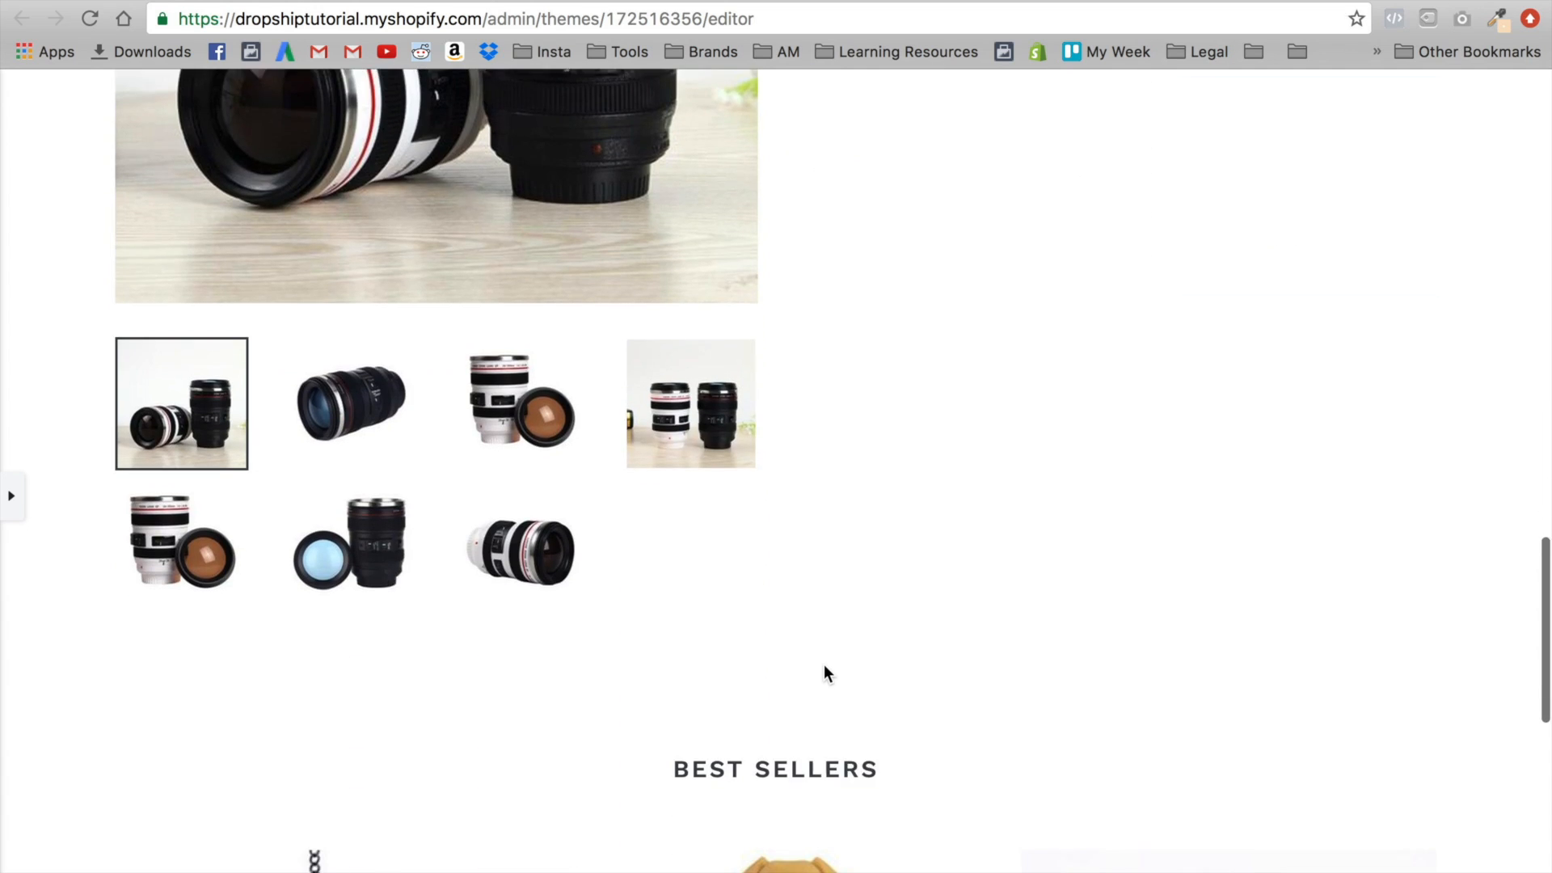
pyautogui.scroll(-5, 758, 225)
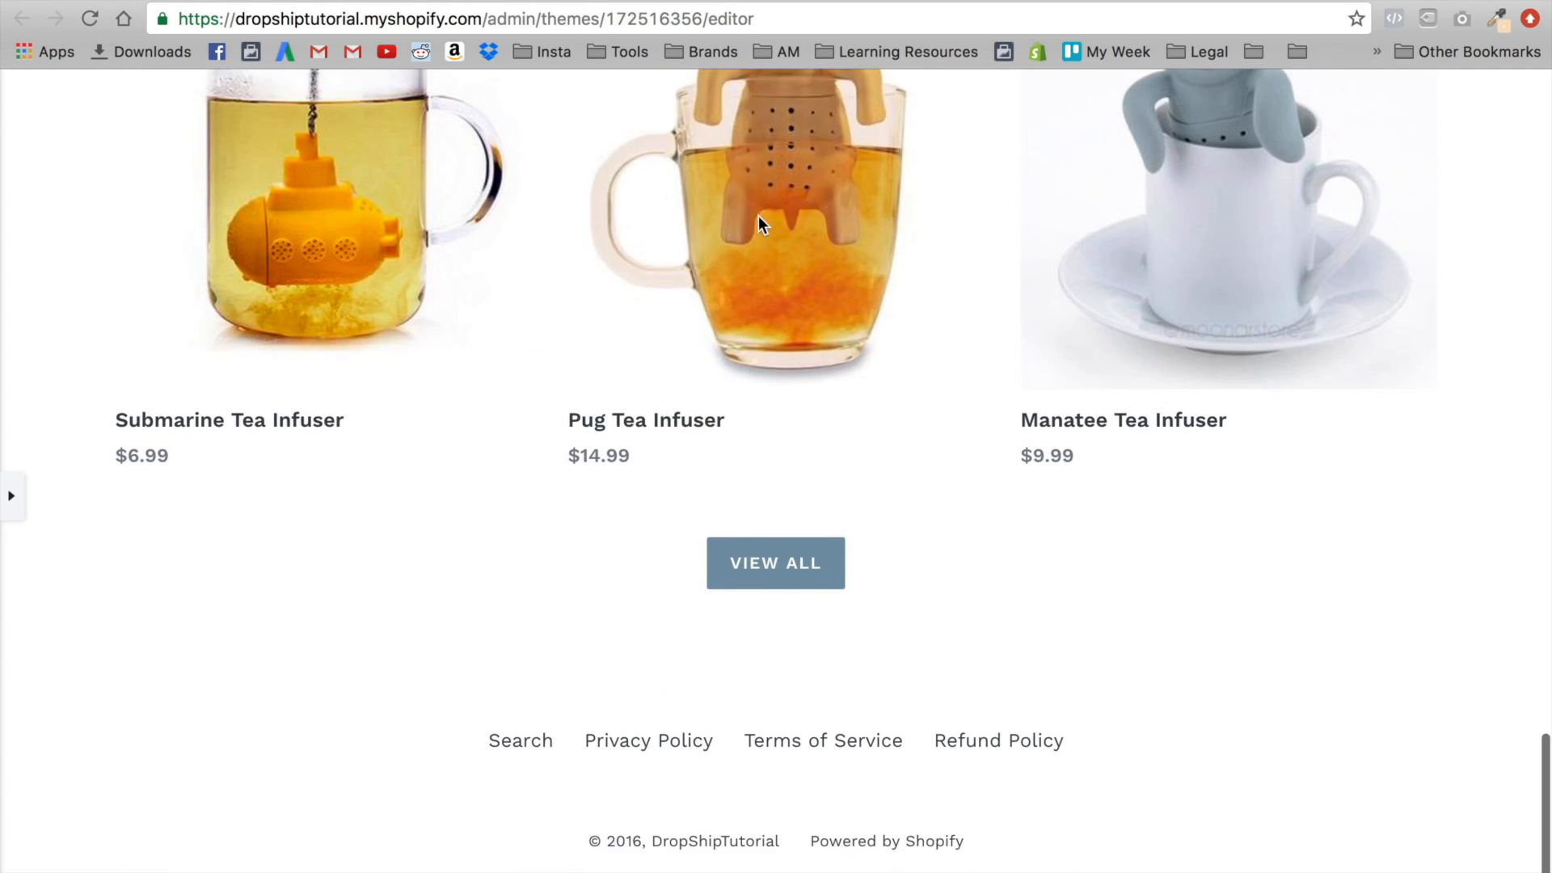
pyautogui.scroll(3, 760, 228)
pyautogui.scroll(15, 1067, 457)
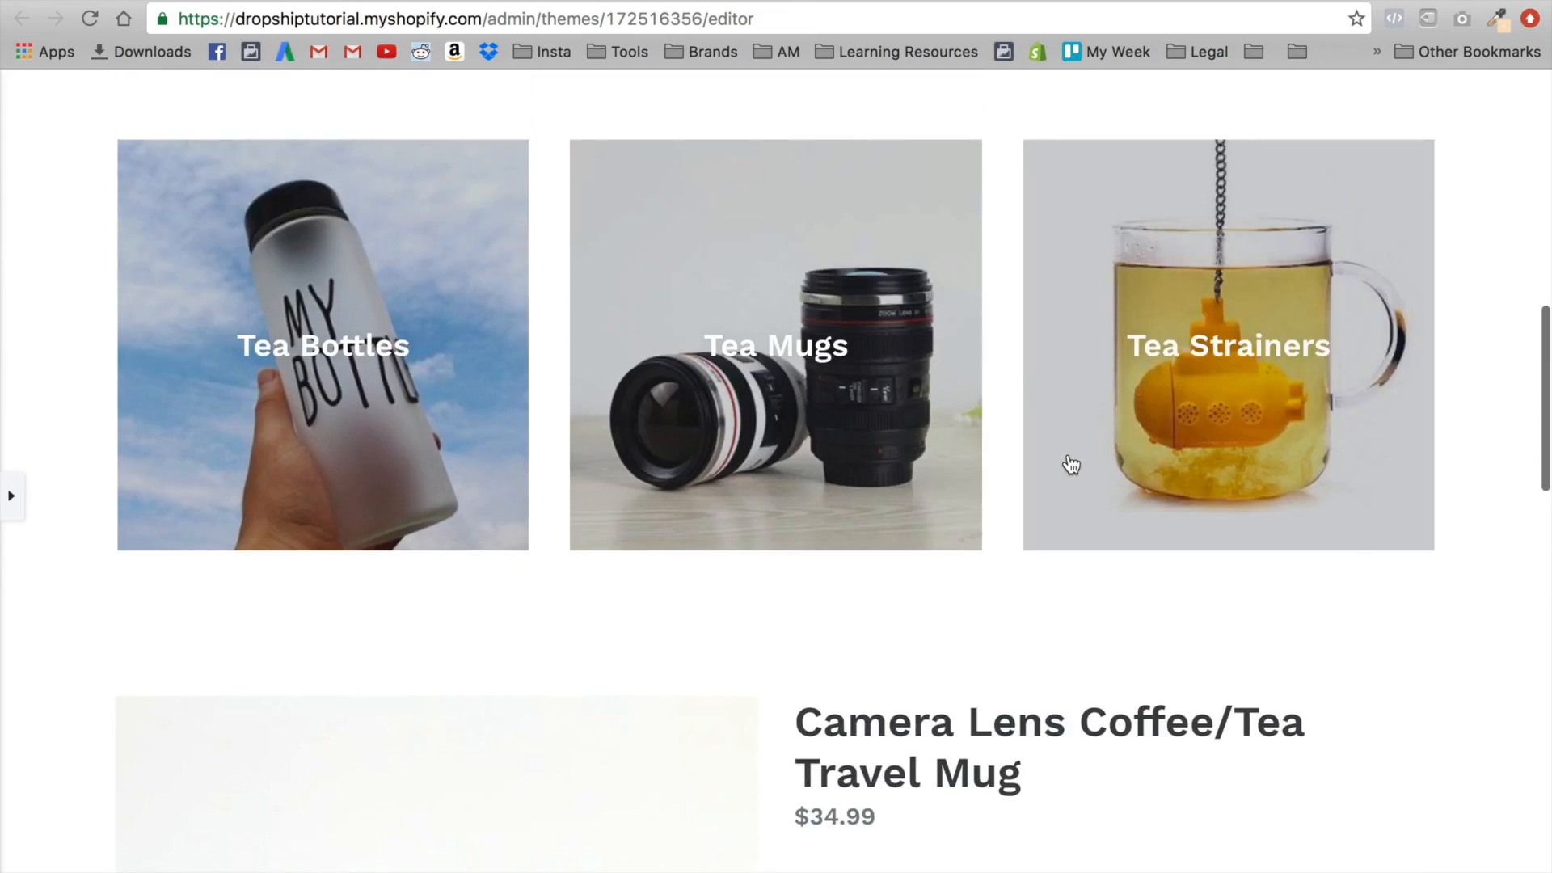
pyautogui.scroll(-20, 1067, 463)
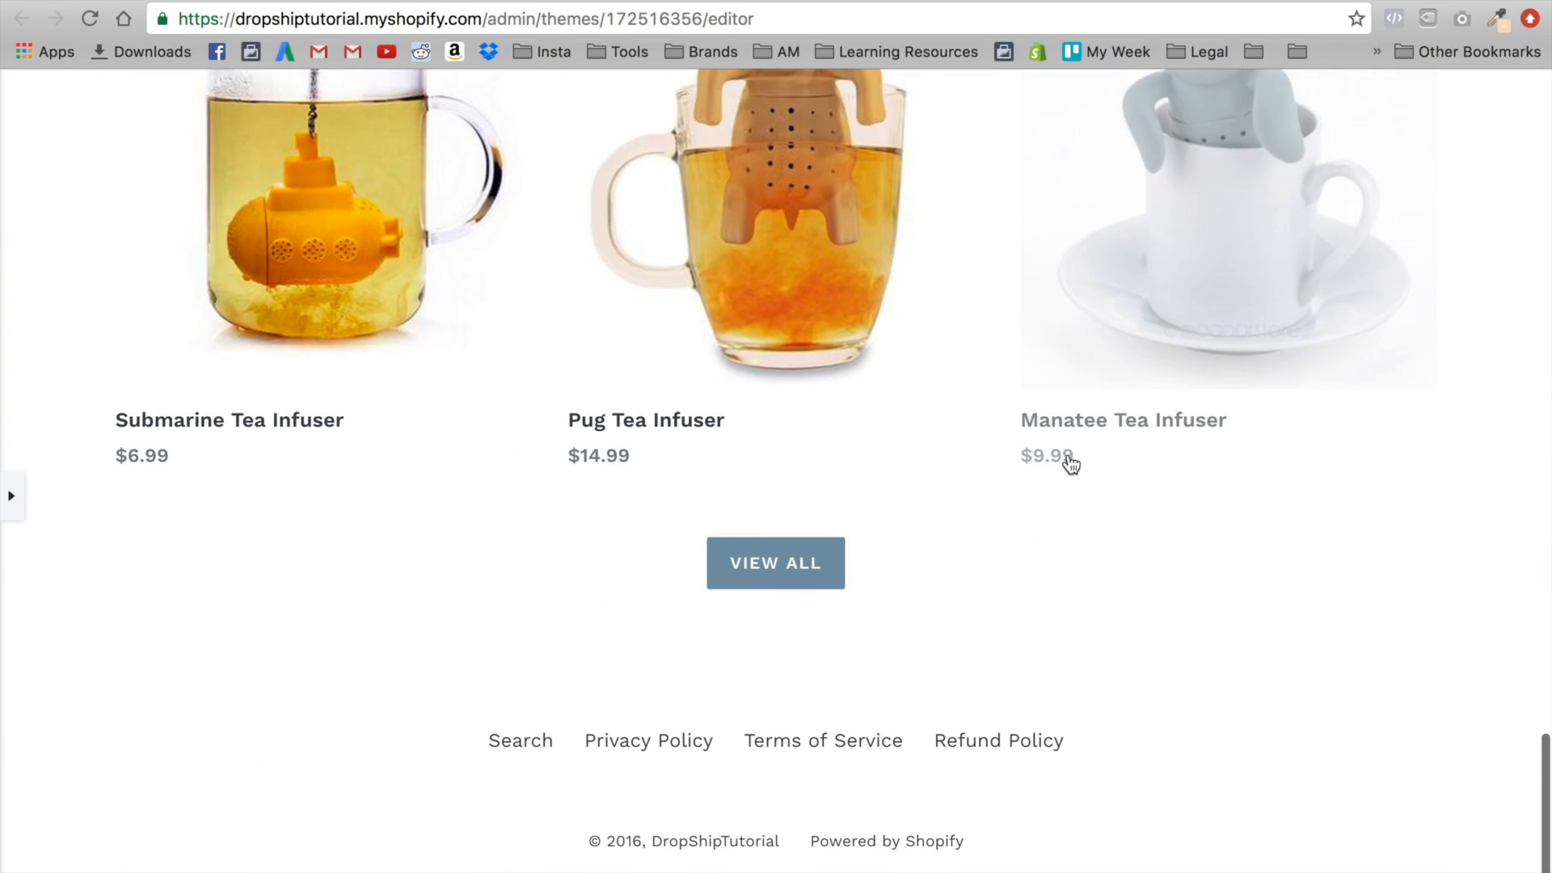
pyautogui.click(9, 497)
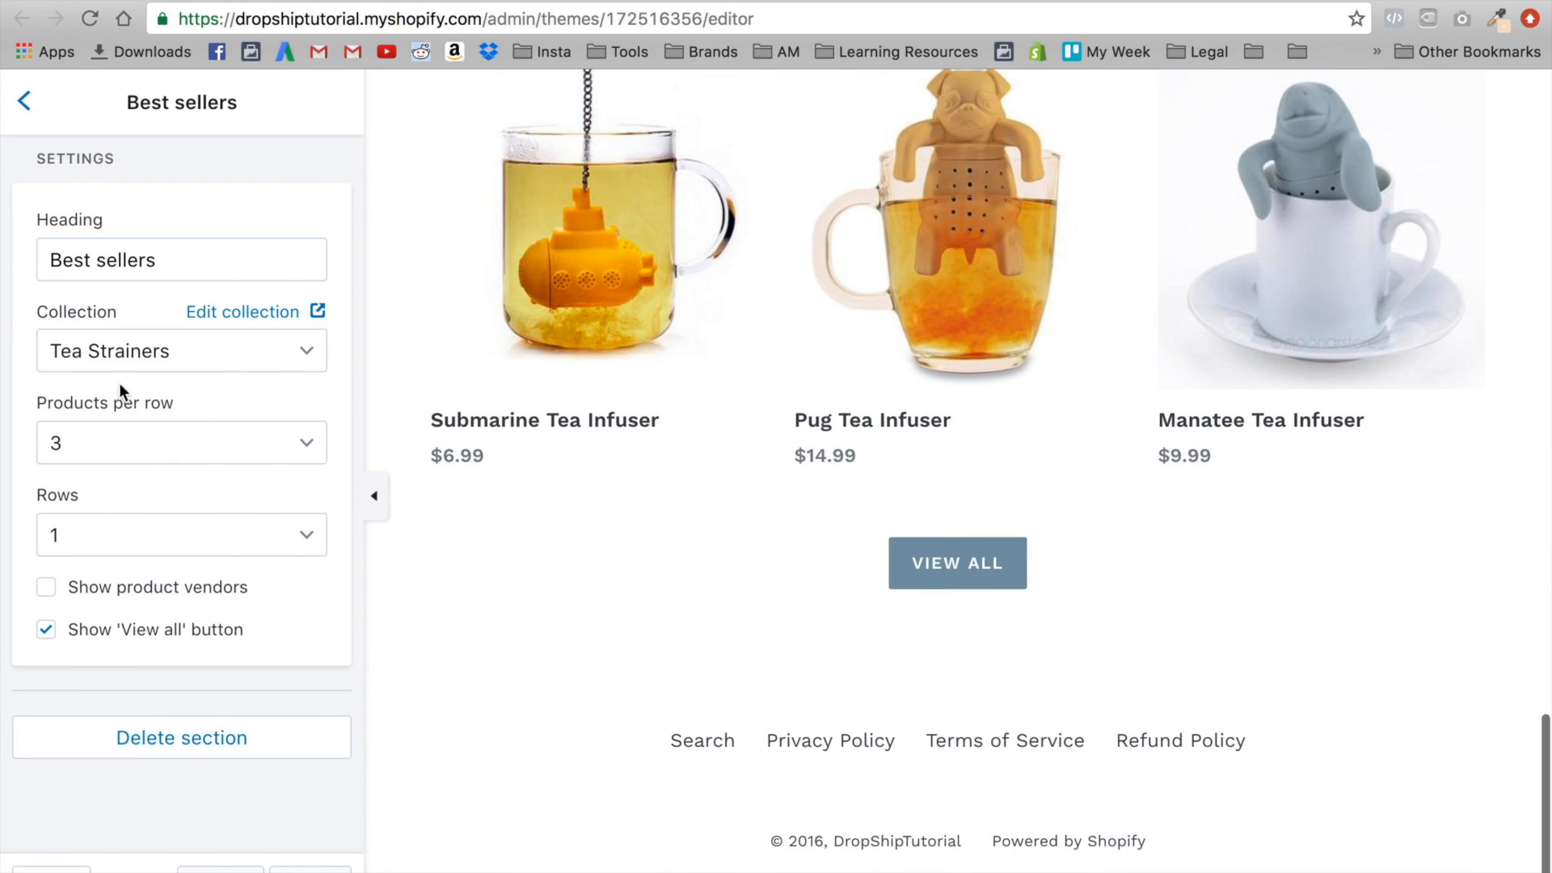
# Add a Blog posts section to the homepage and set its heading to About us
pyautogui.click(24, 100)
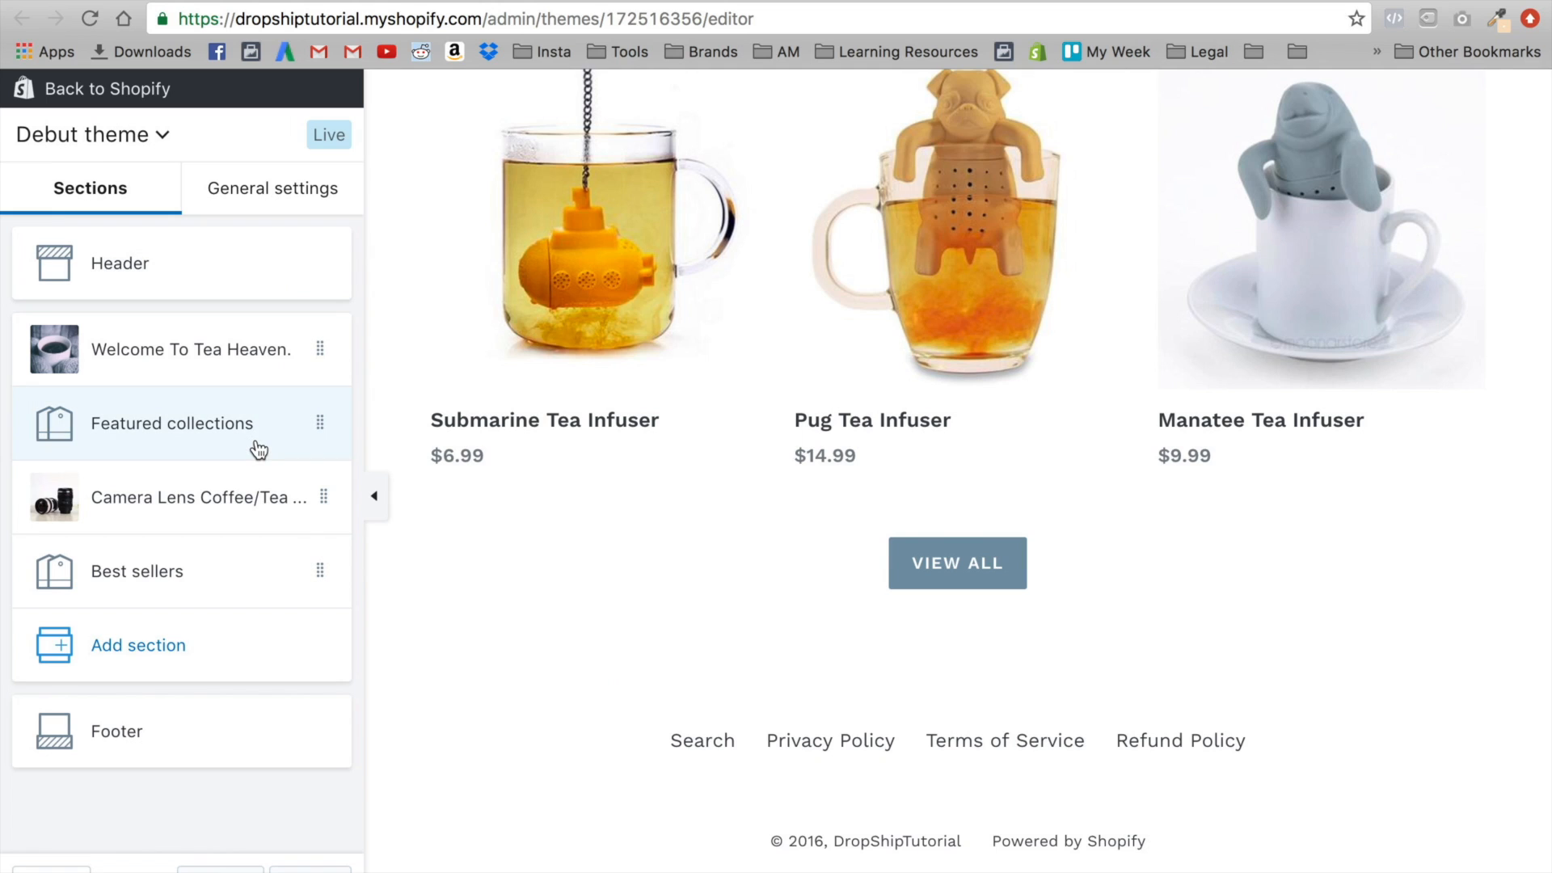
pyautogui.click(201, 641)
pyautogui.moveTo(109, 242)
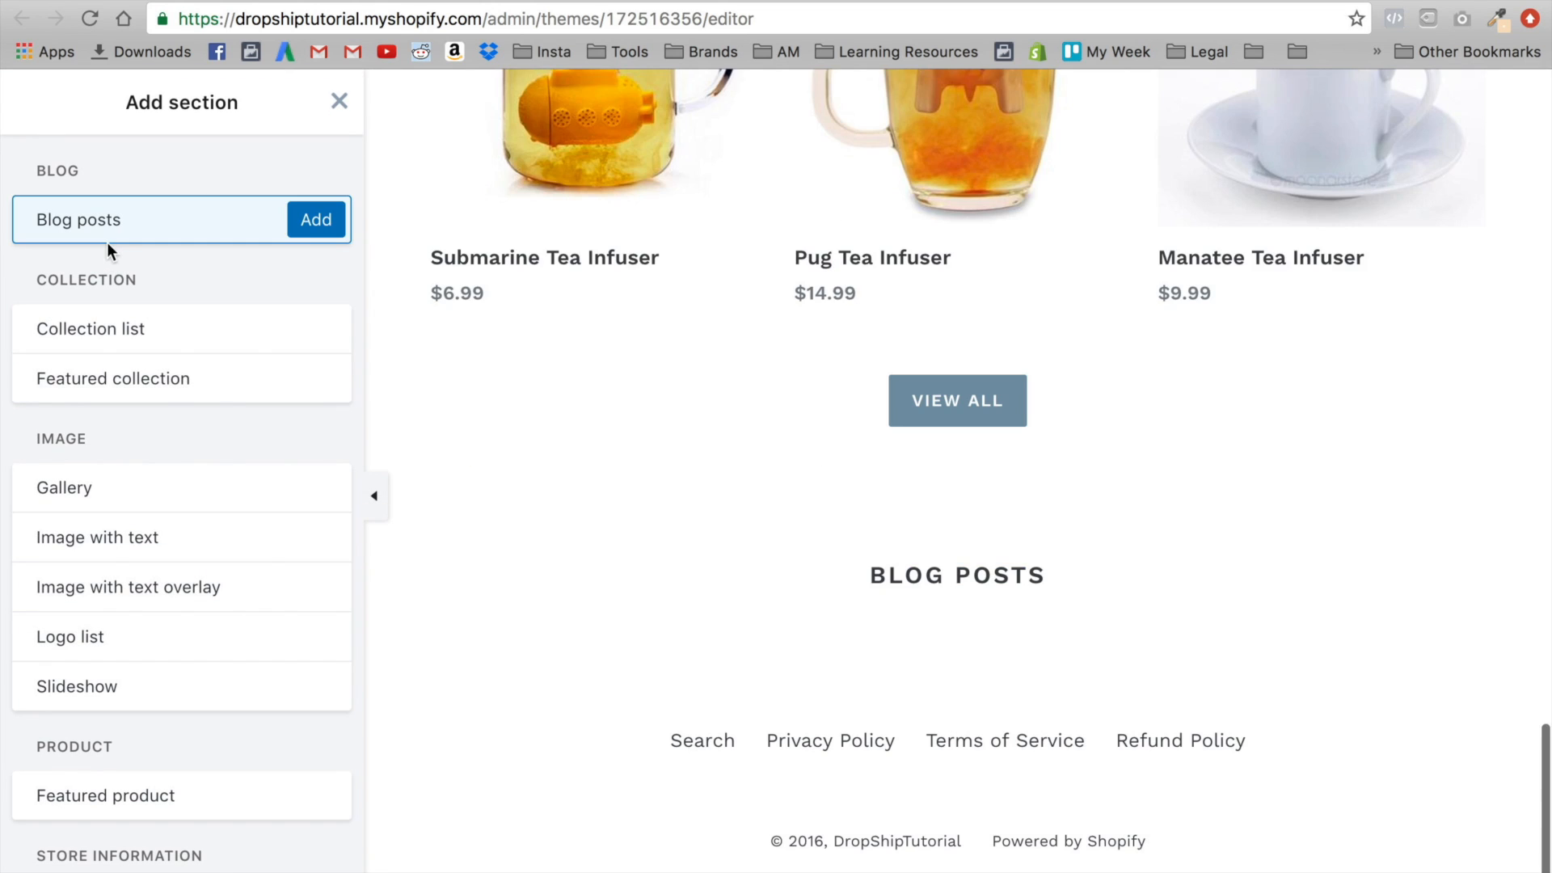
pyautogui.click(309, 230)
pyautogui.tripleClick(167, 267)
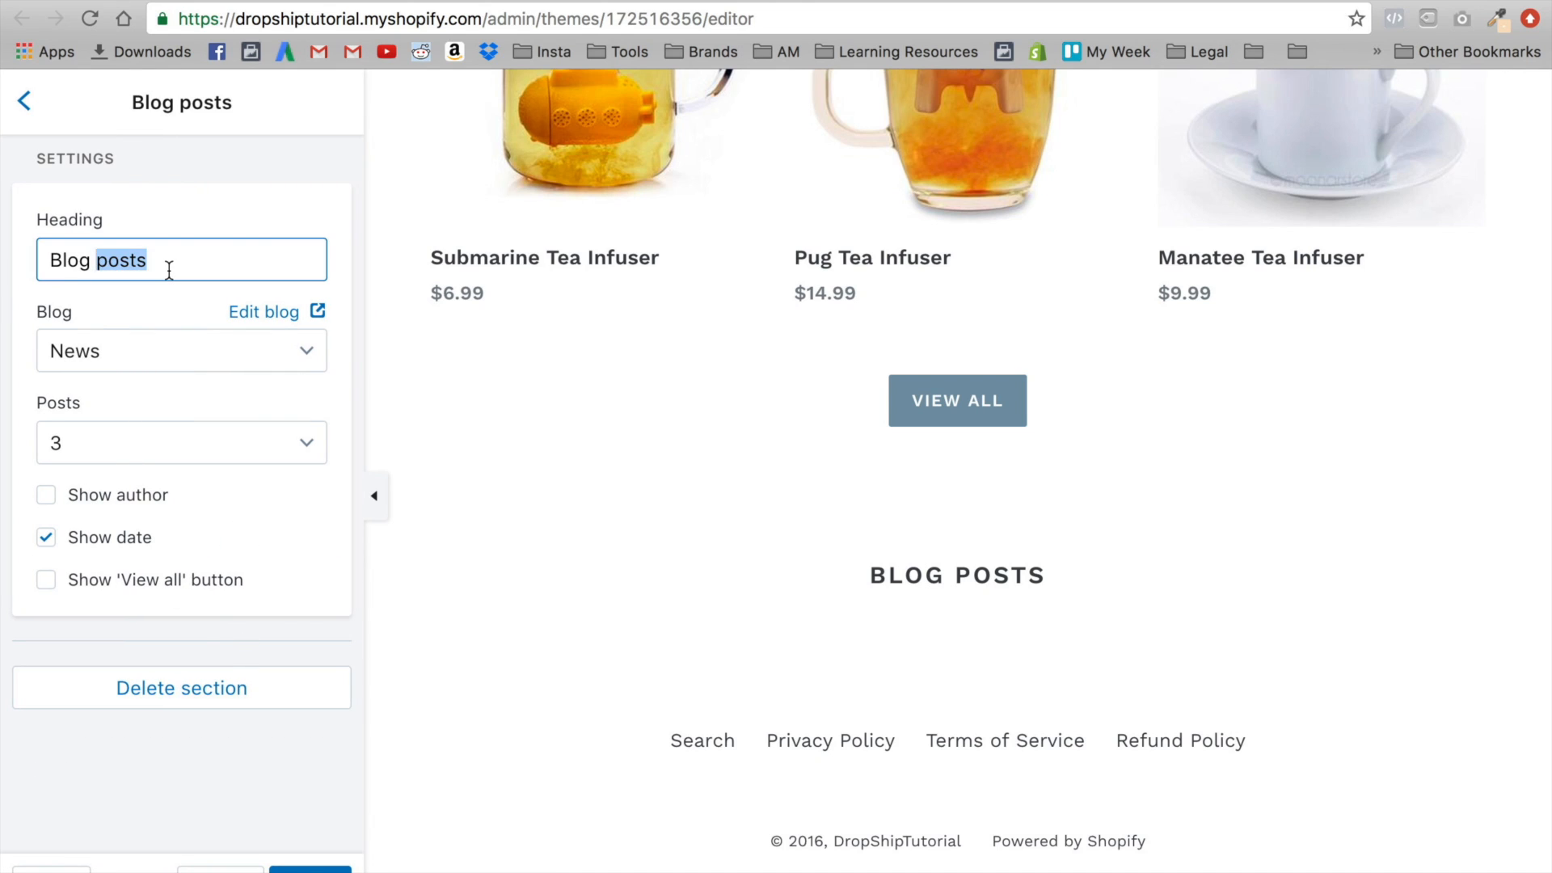
pyautogui.write('About us')
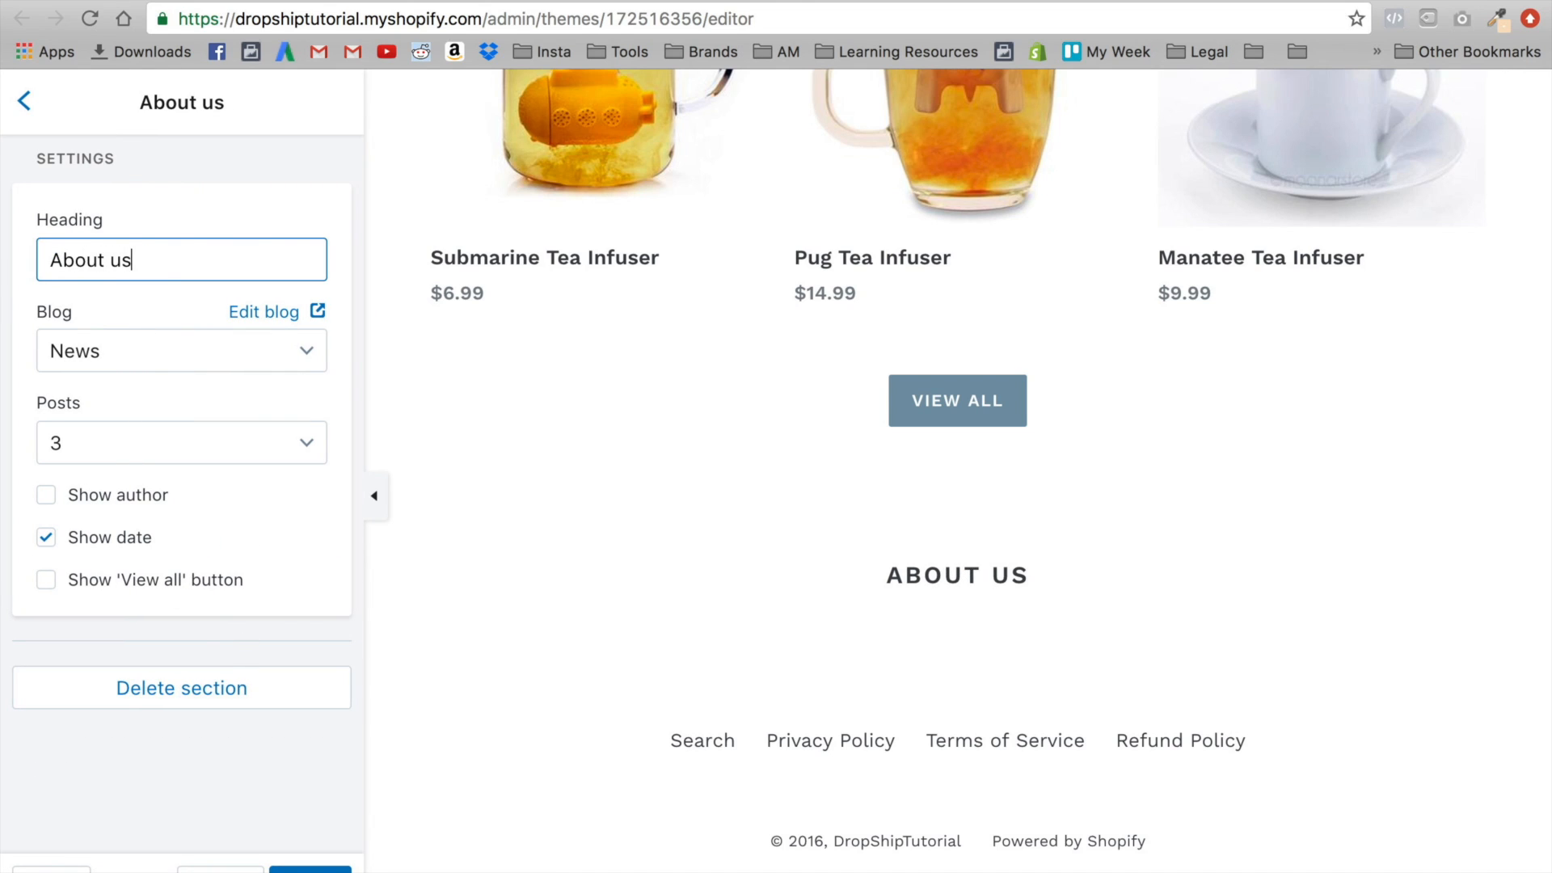
# Try the News blog with 3 posts in the About us section, and delete the section
pyautogui.click(144, 346)
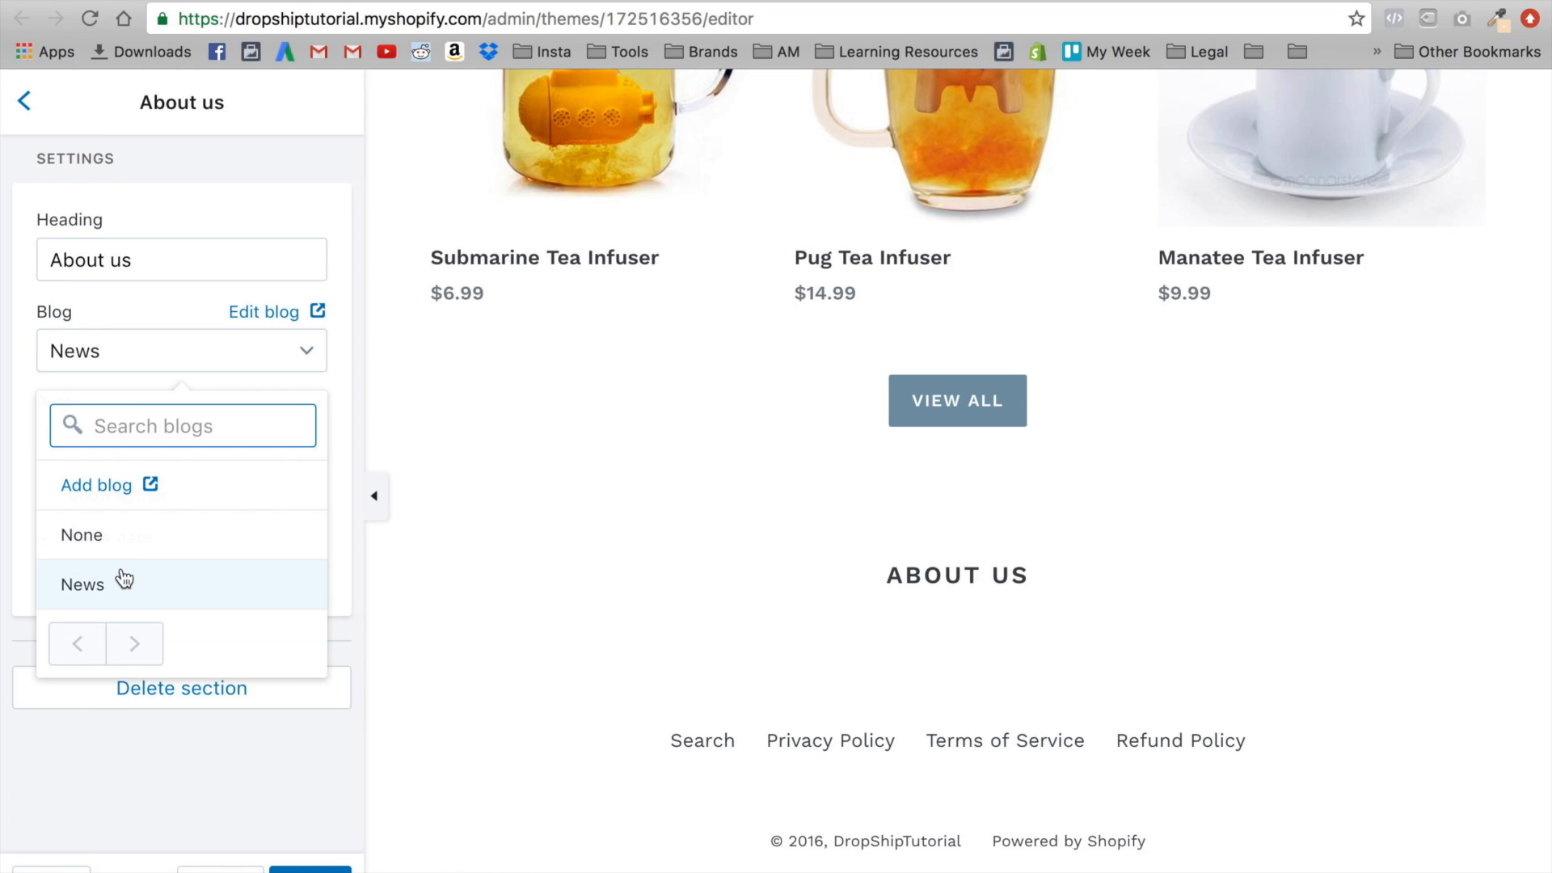
pyautogui.click(110, 596)
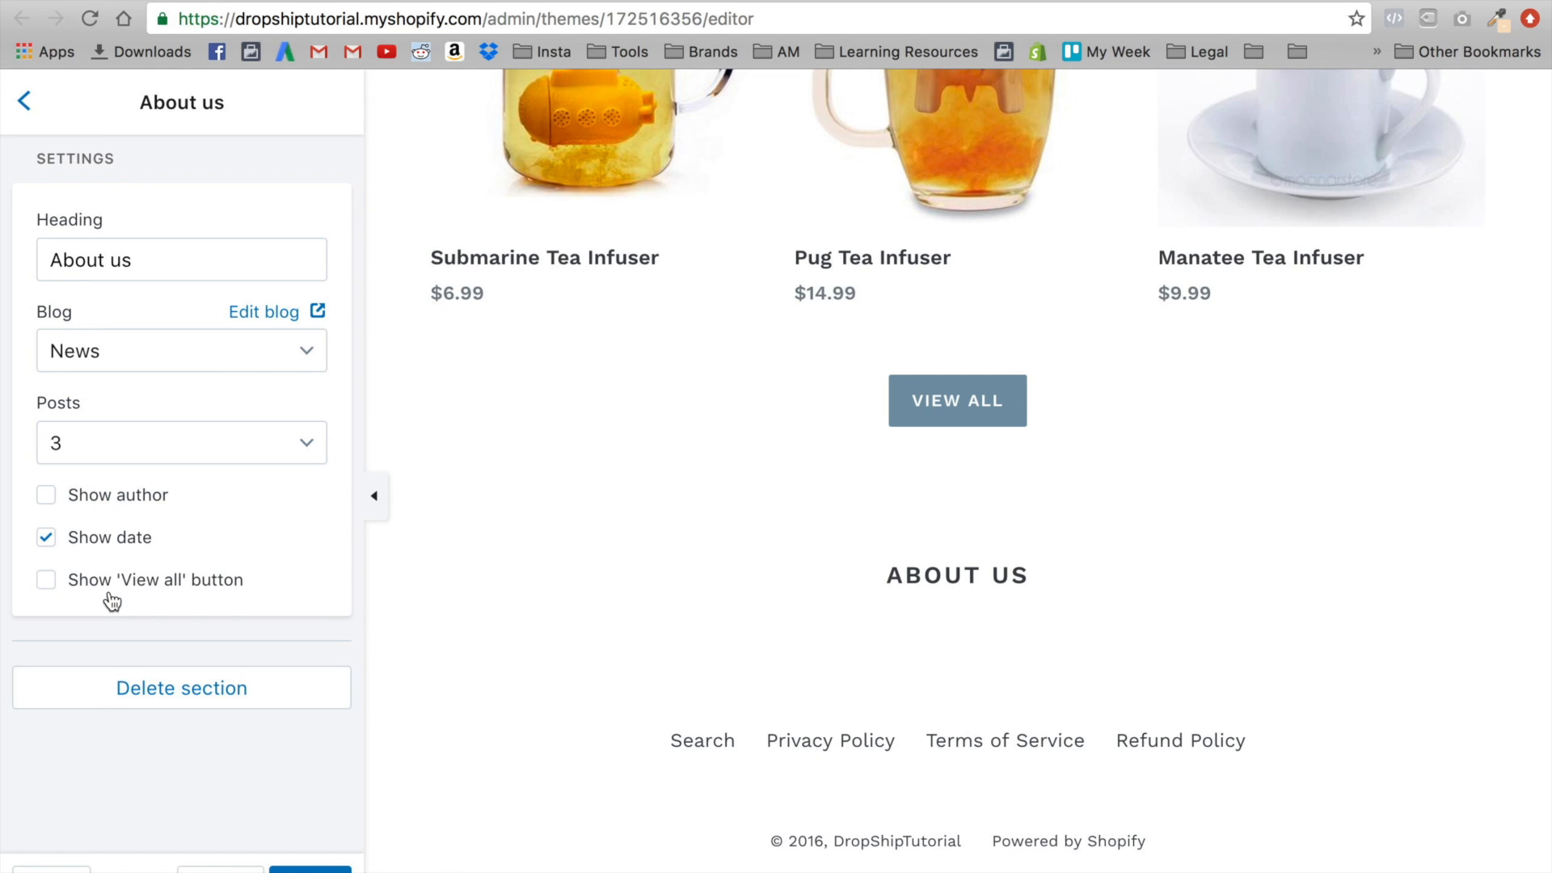
pyautogui.click(131, 457)
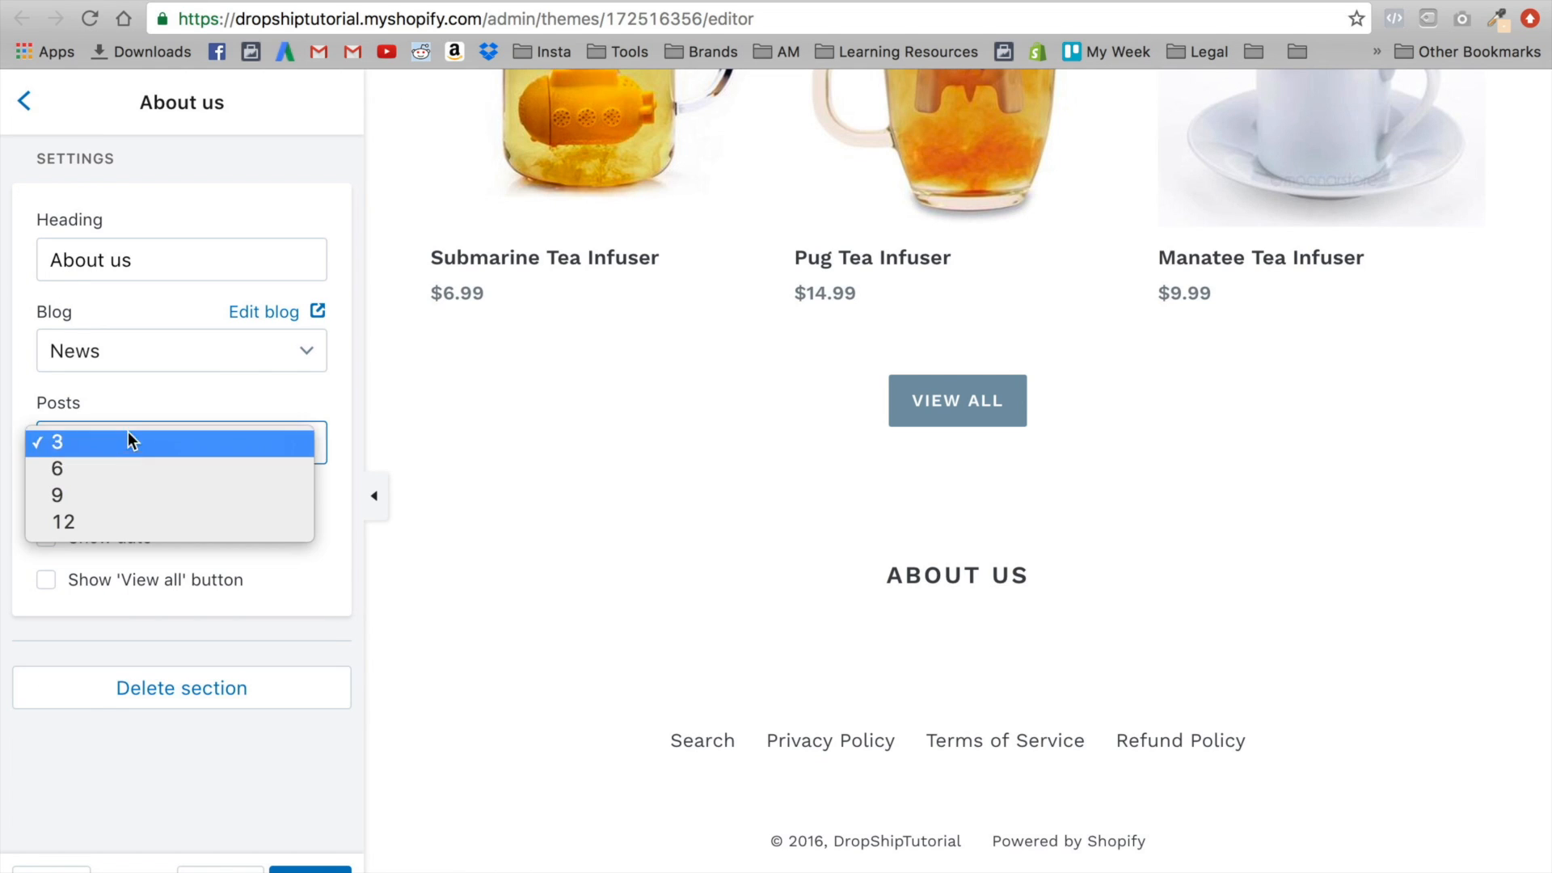
pyautogui.click(129, 432)
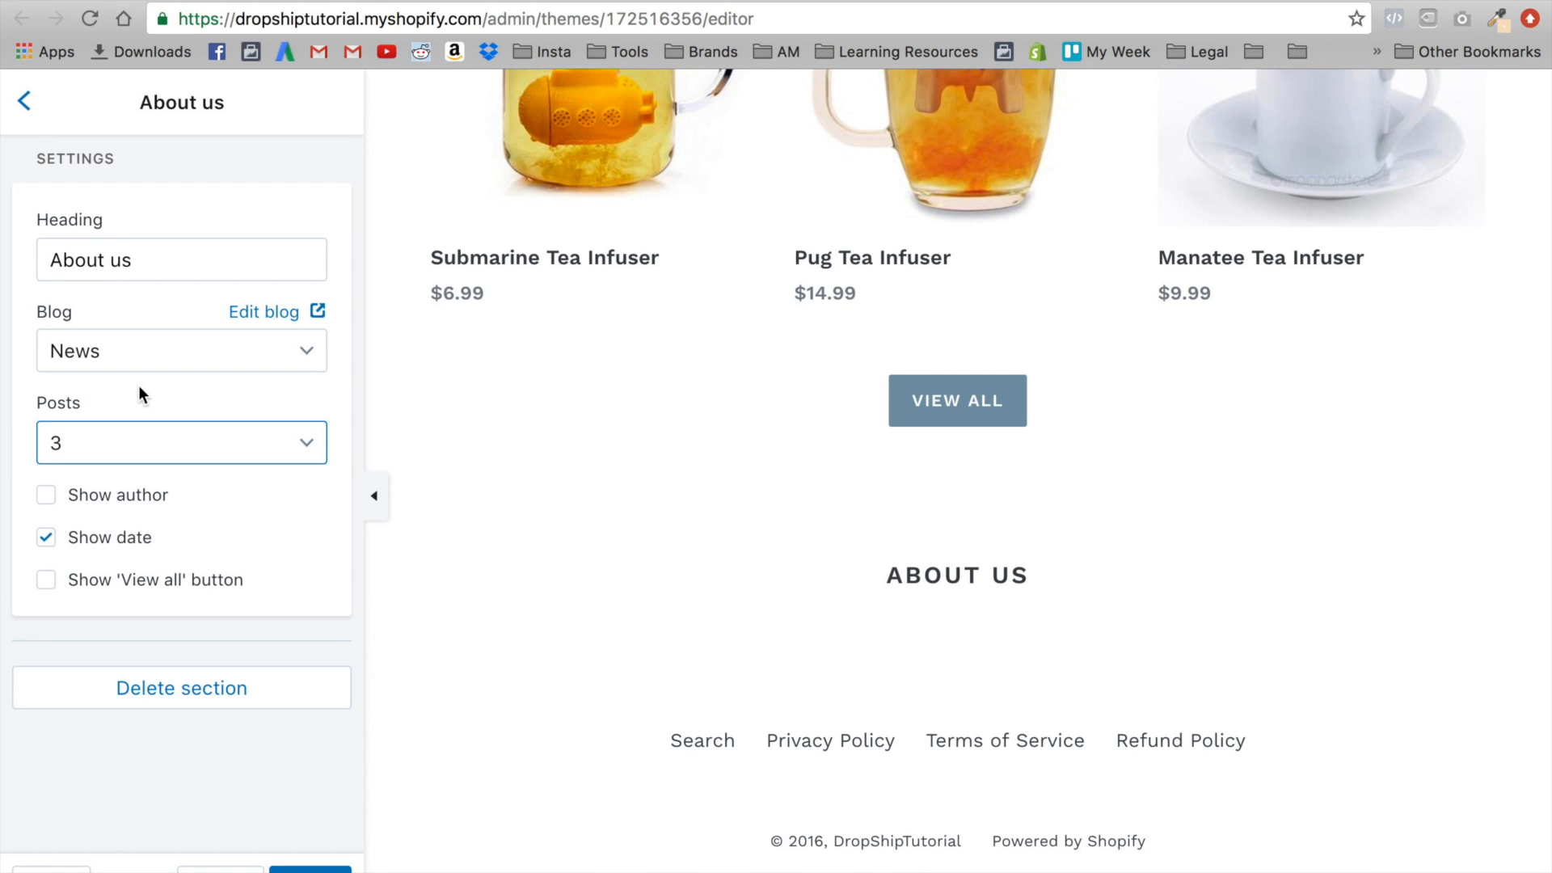
pyautogui.scroll(1, 1032, 618)
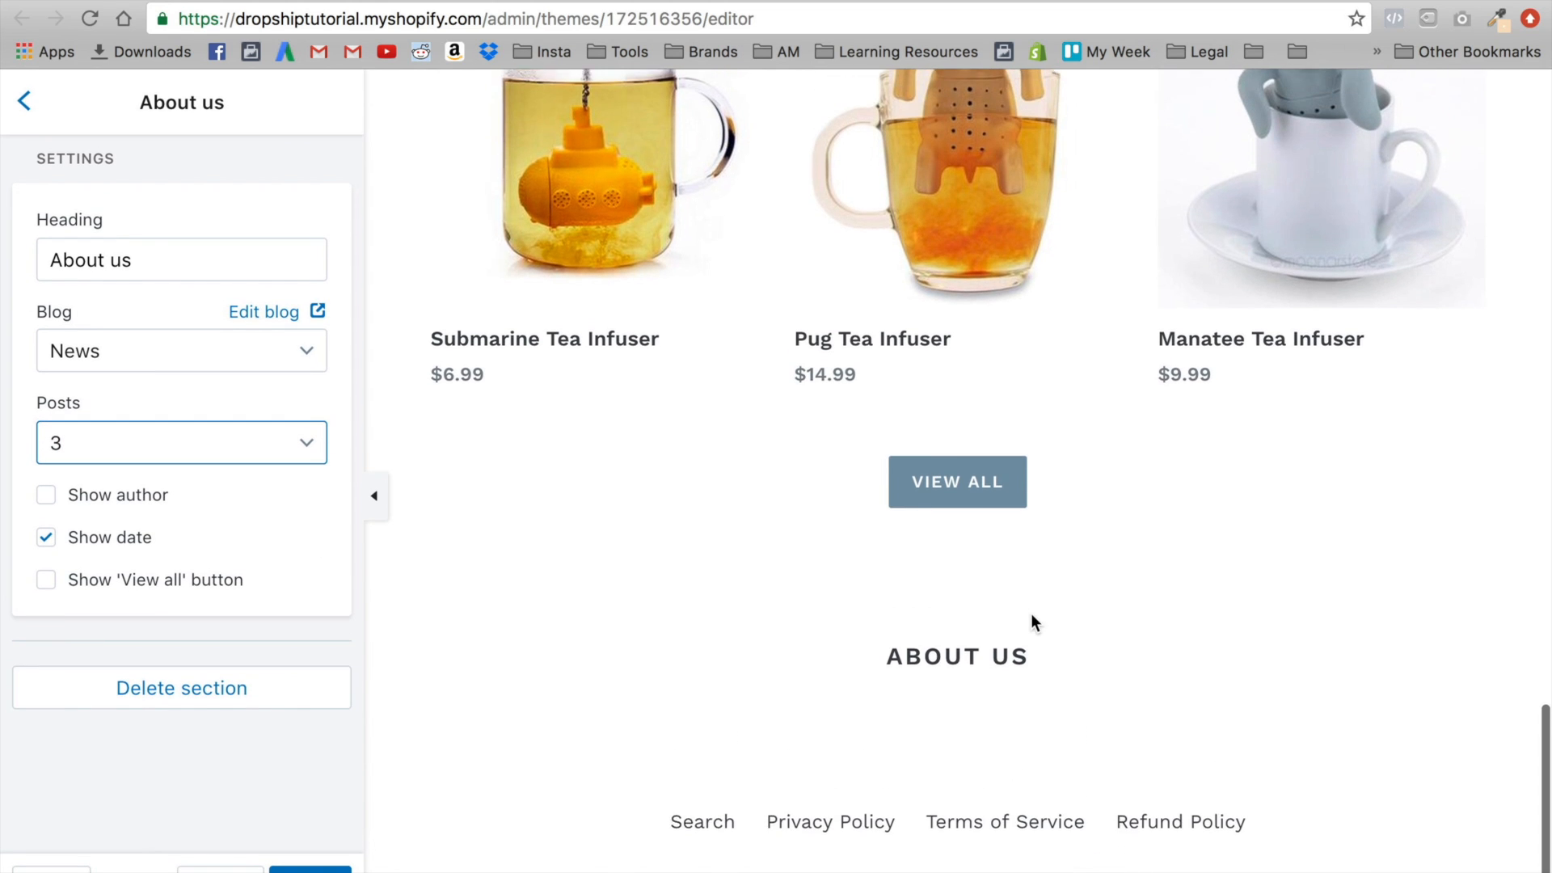
pyautogui.click(204, 698)
# Look over the homepage layout again with the settings sidebar shown and collapsed, checking each section from footer to hero
pyautogui.scroll(5, 1340, 527)
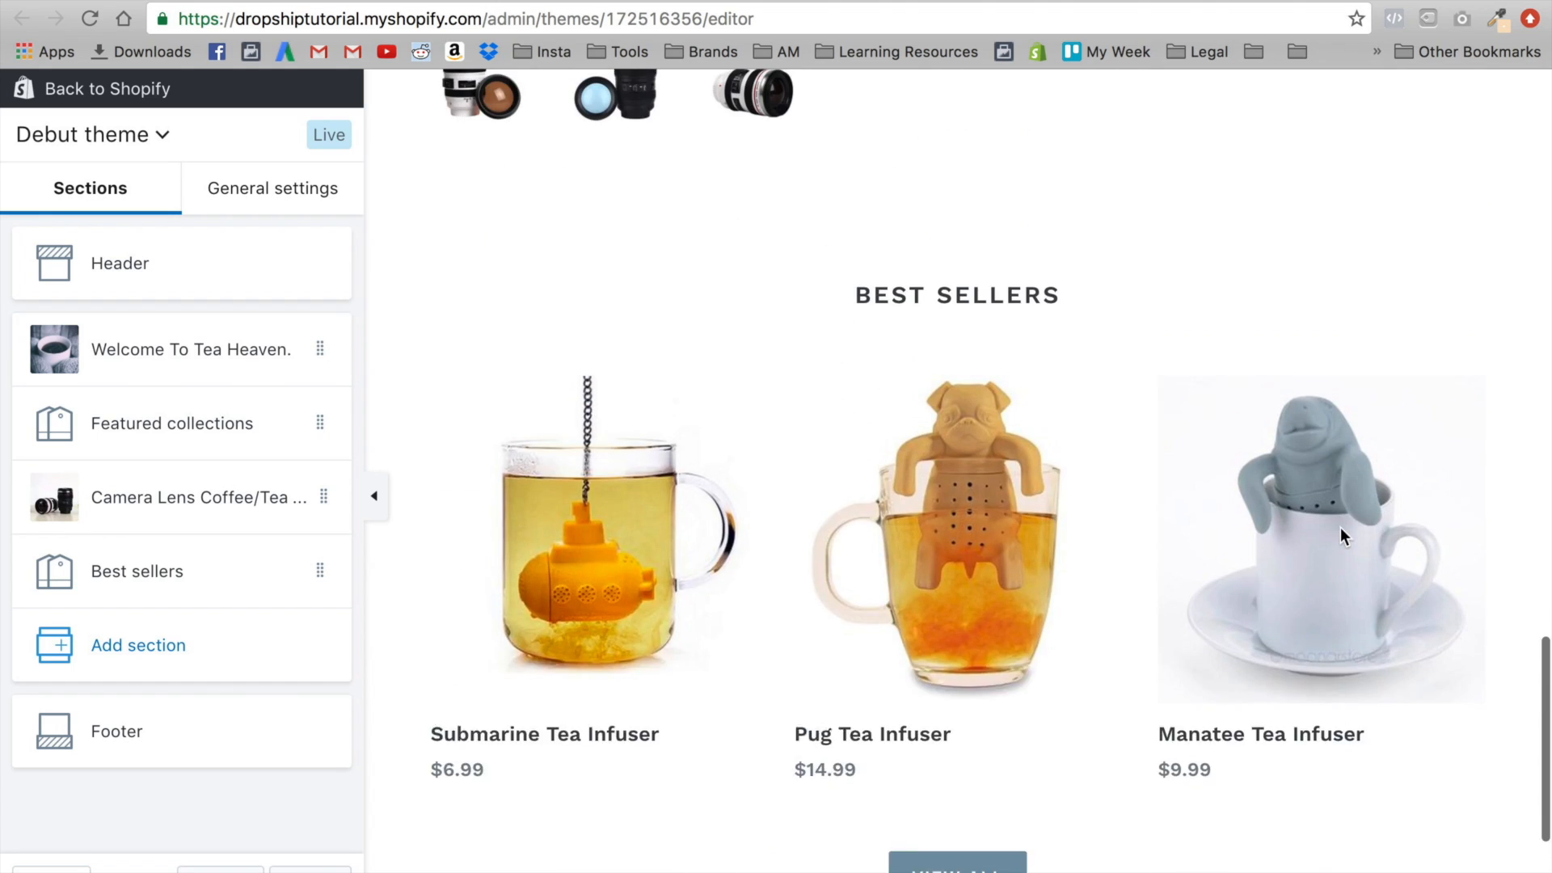
pyautogui.scroll(10, 1341, 527)
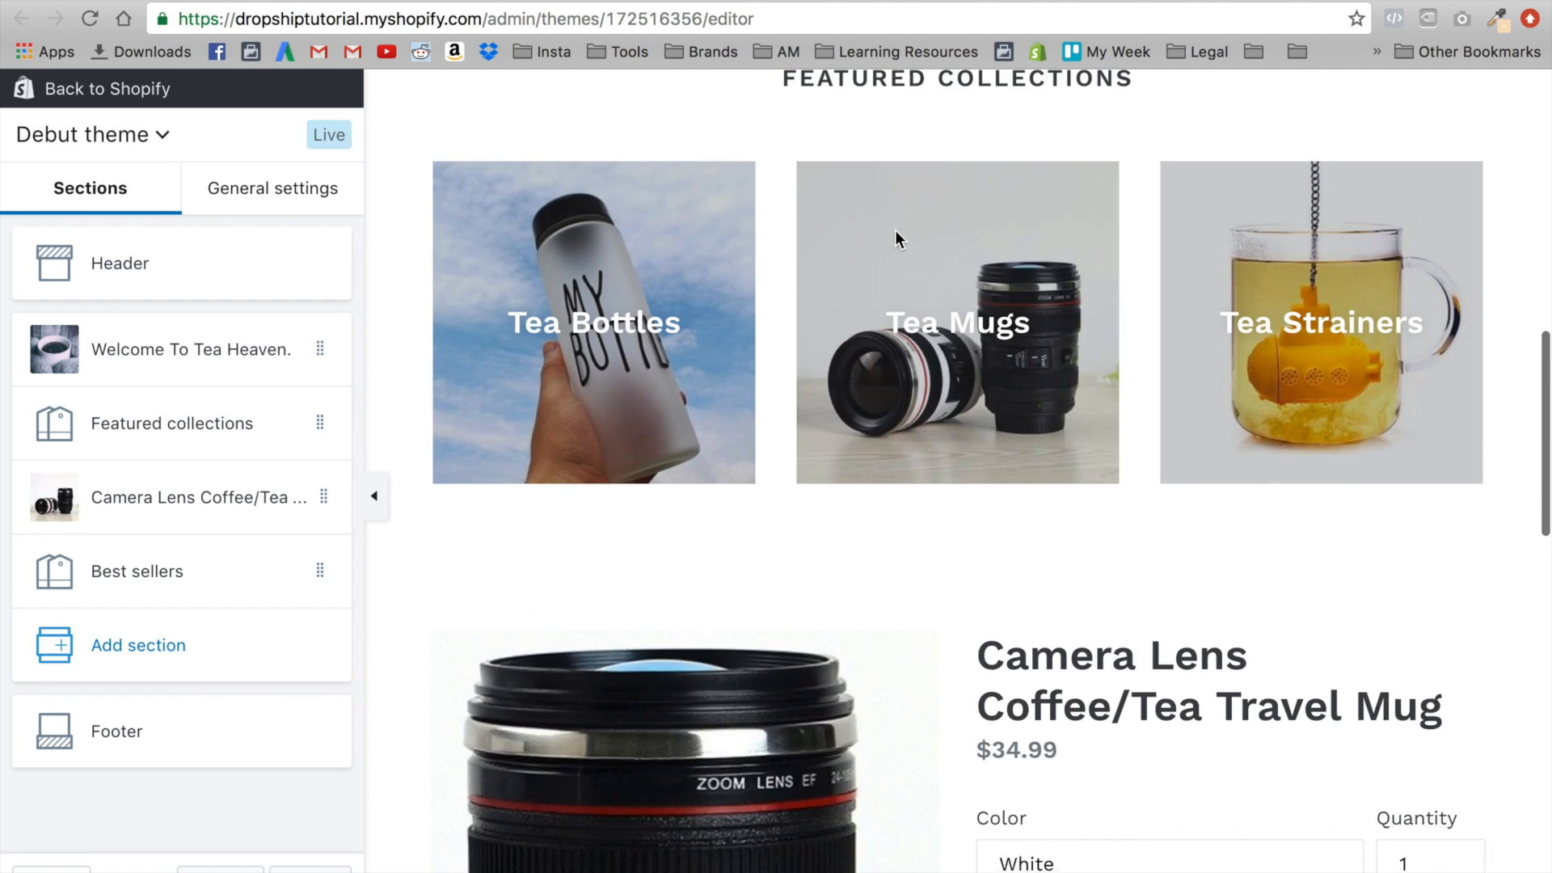
pyautogui.scroll(3, 1112, 671)
pyautogui.scroll(4, 833, 380)
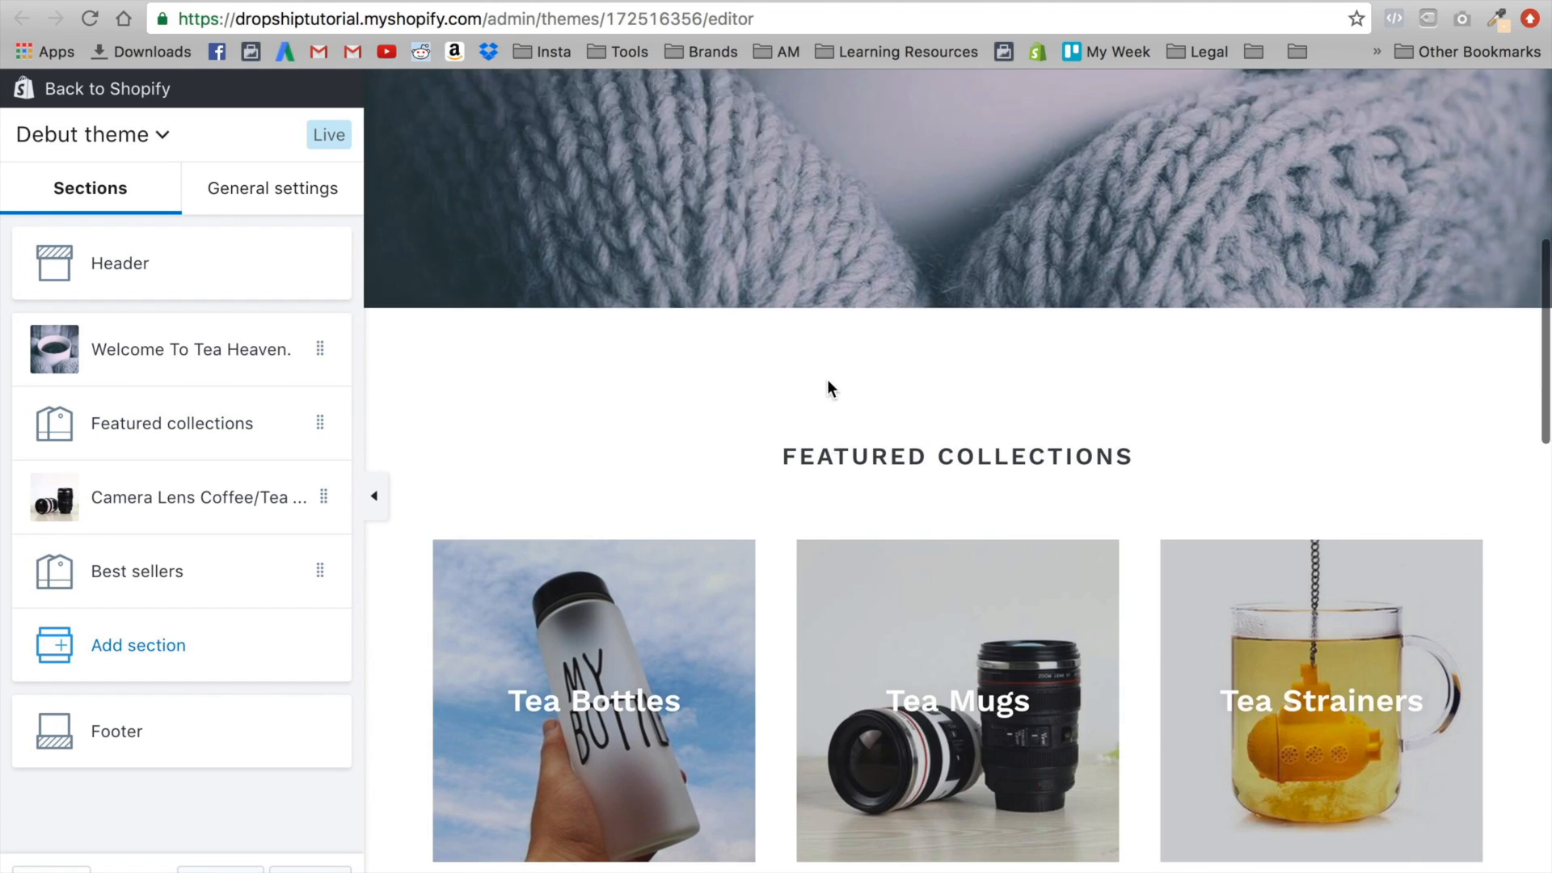
pyautogui.scroll(2, 827, 386)
pyautogui.scroll(-20, 827, 386)
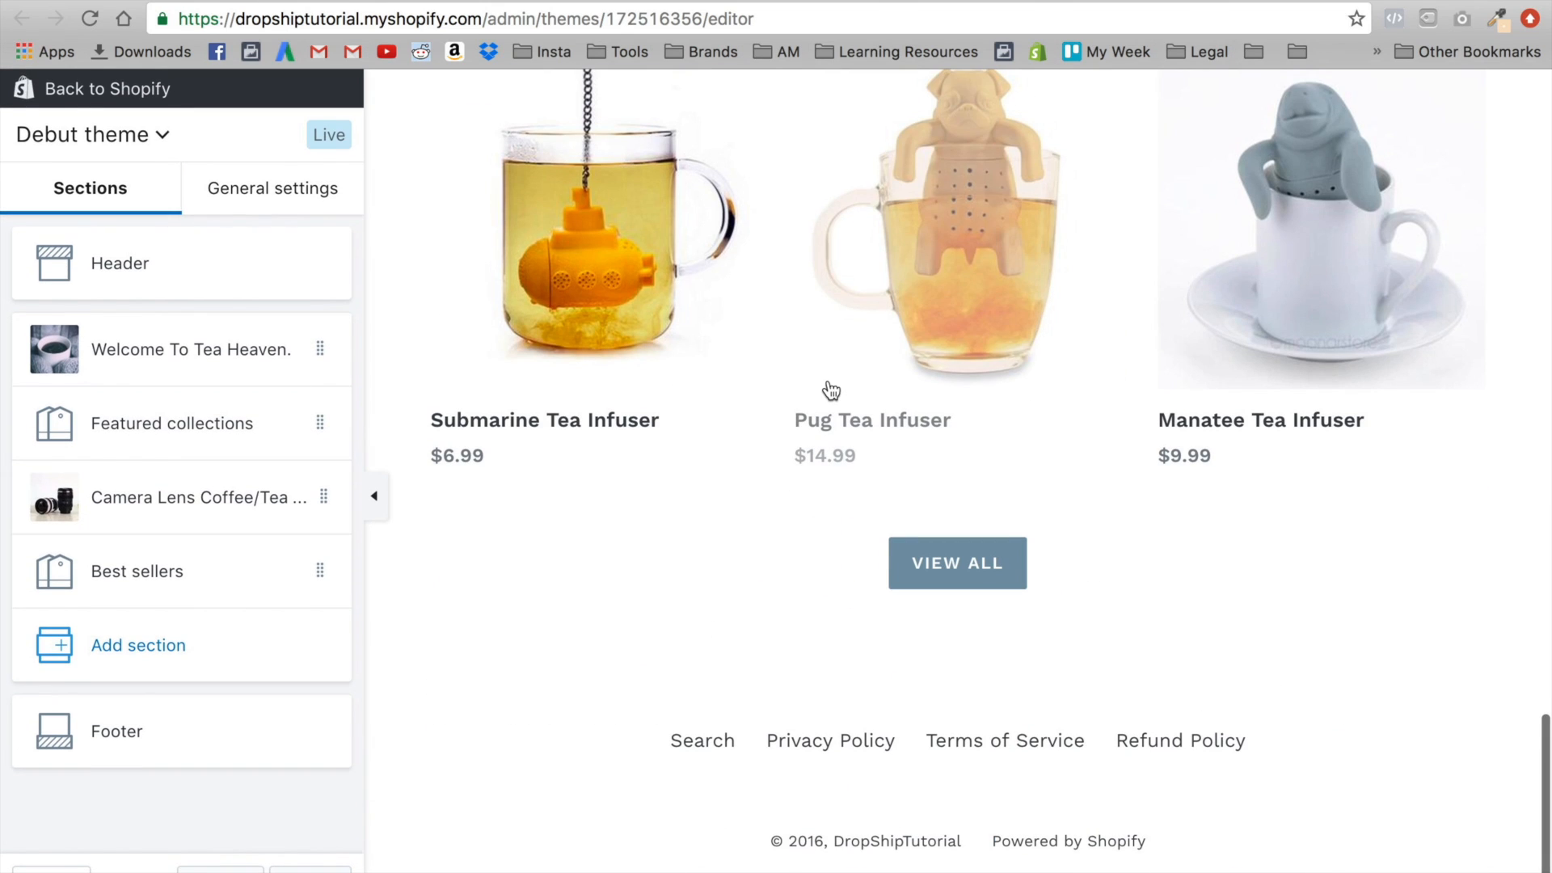
pyautogui.click(378, 501)
pyautogui.scroll(20, 856, 352)
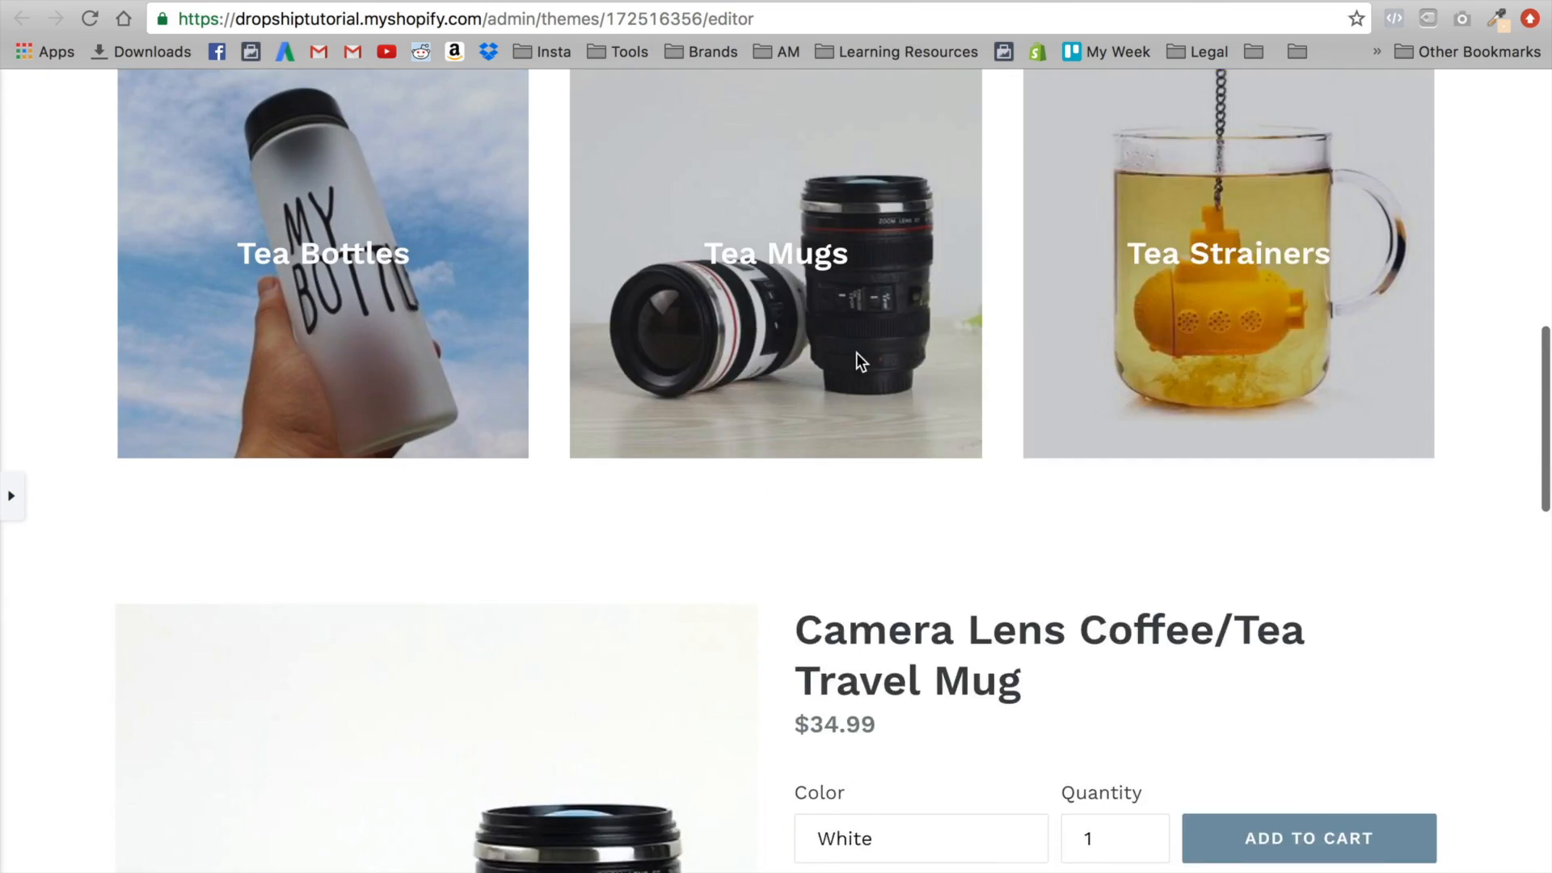
pyautogui.scroll(-3, 856, 340)
pyautogui.scroll(4, 856, 340)
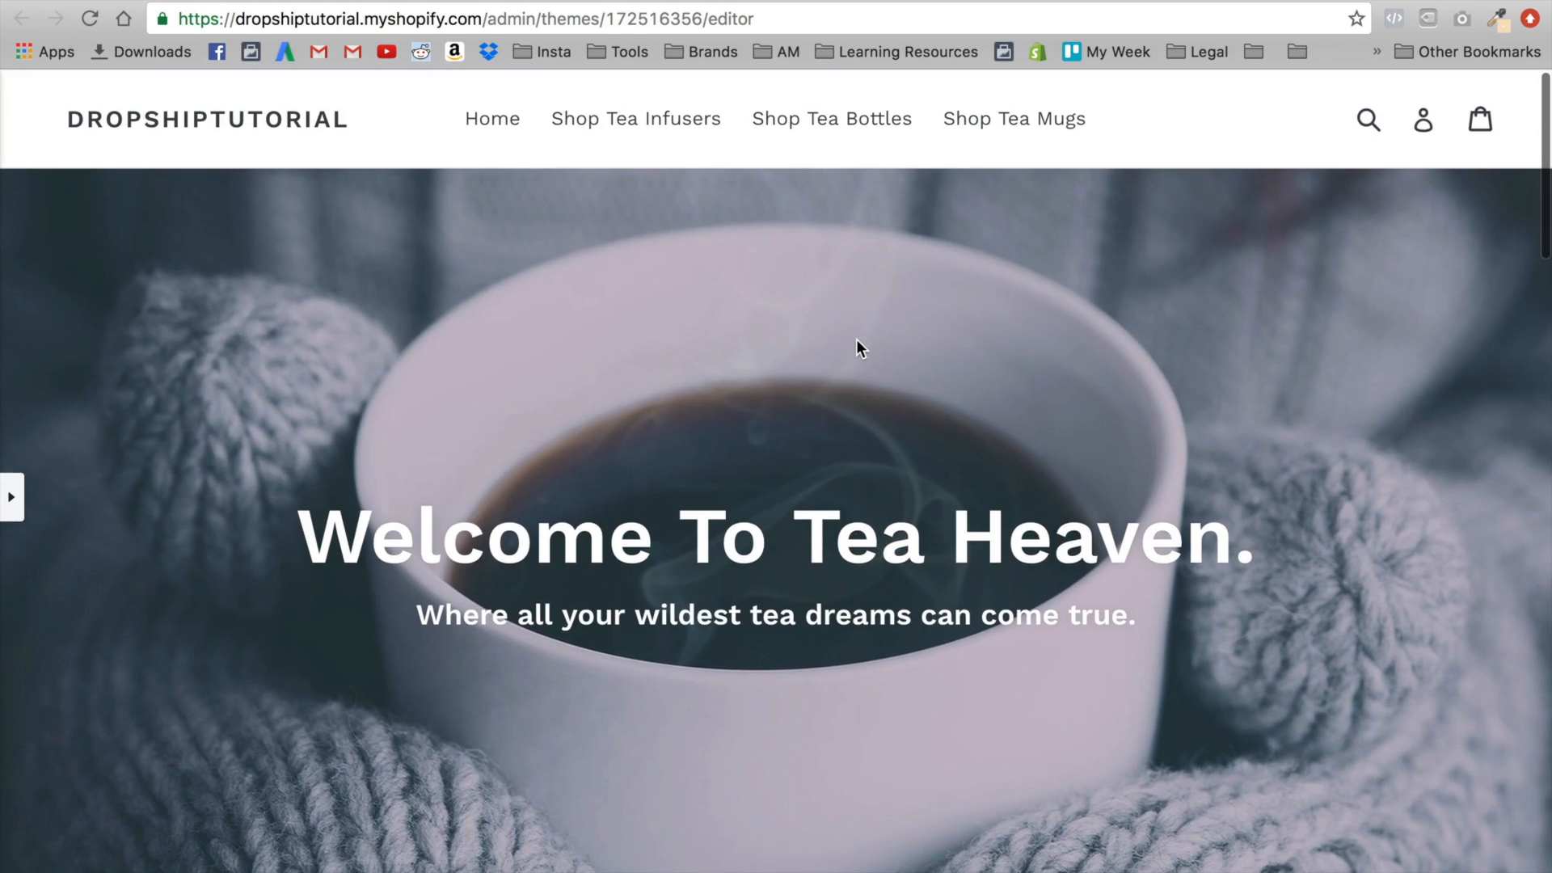
pyautogui.scroll(-20, 857, 340)
pyautogui.scroll(12, 857, 340)
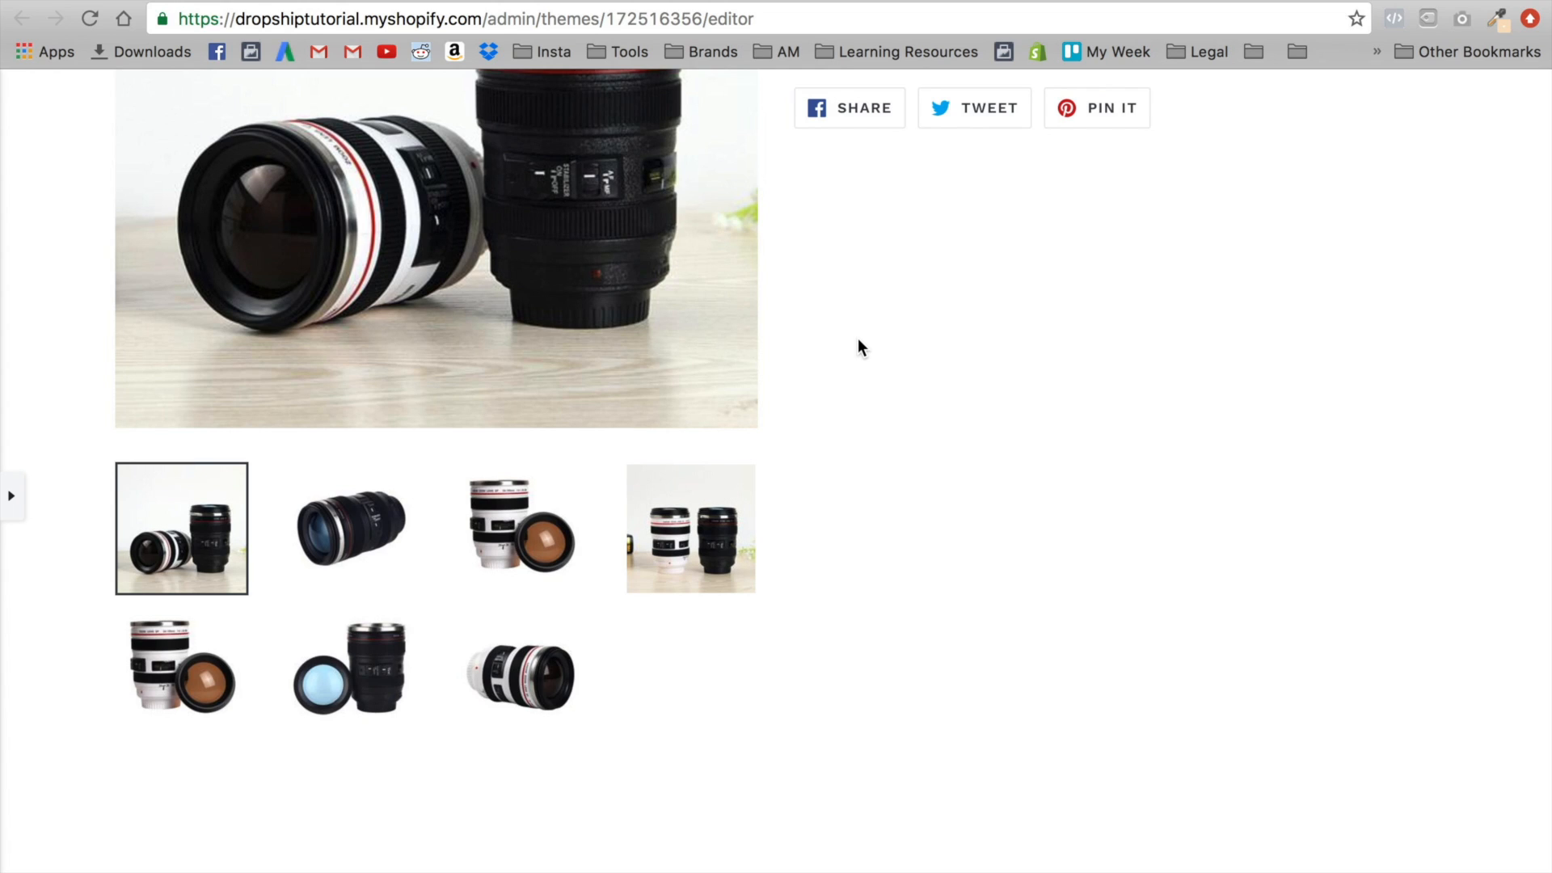
pyautogui.click(12, 495)
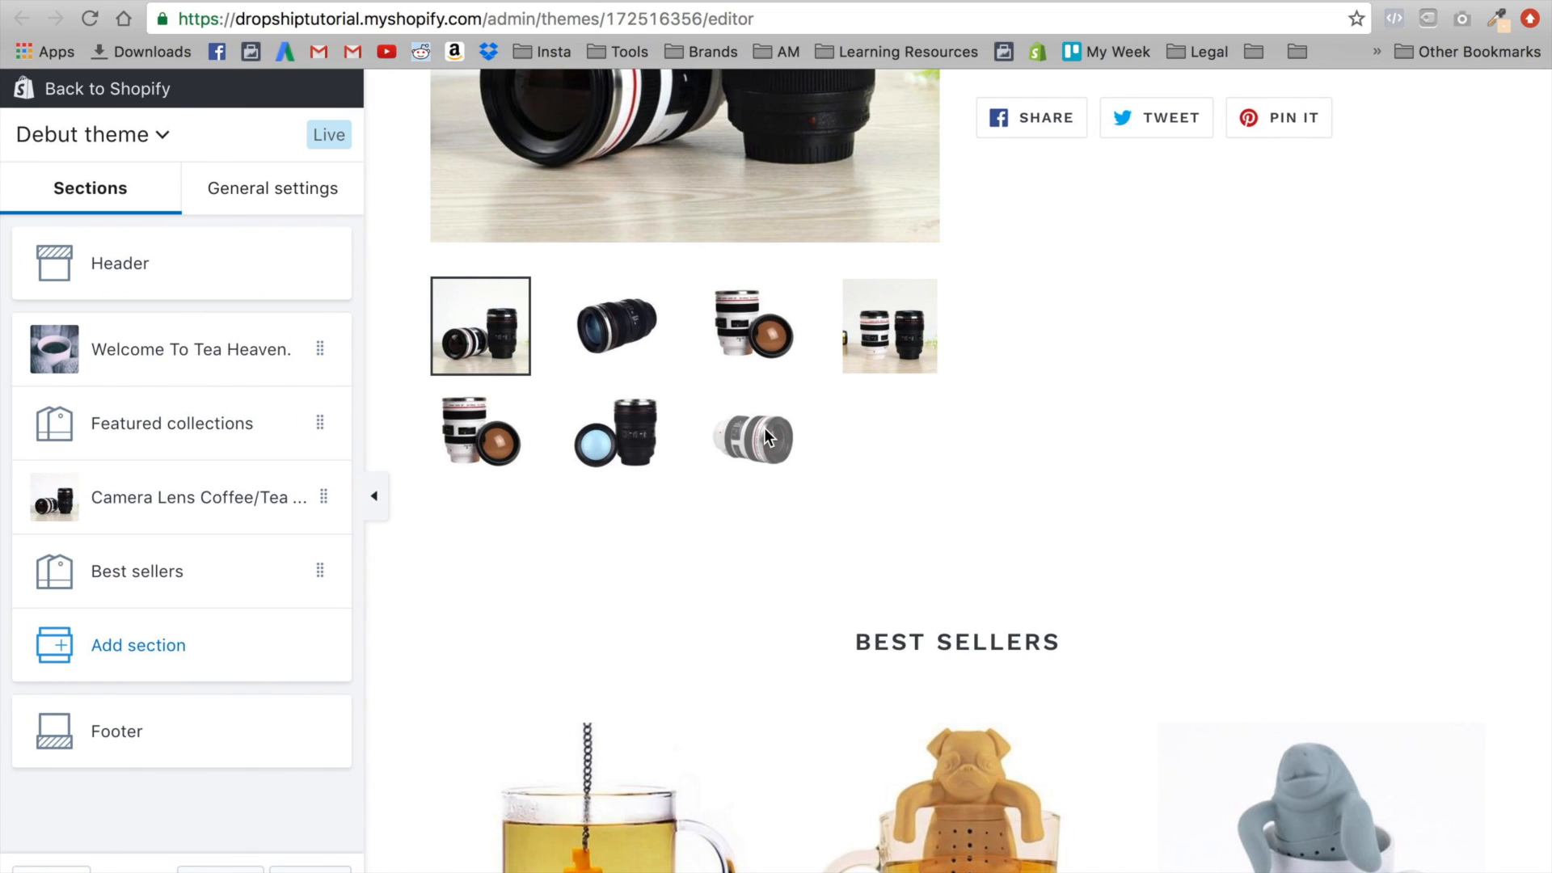
pyautogui.scroll(15, 764, 436)
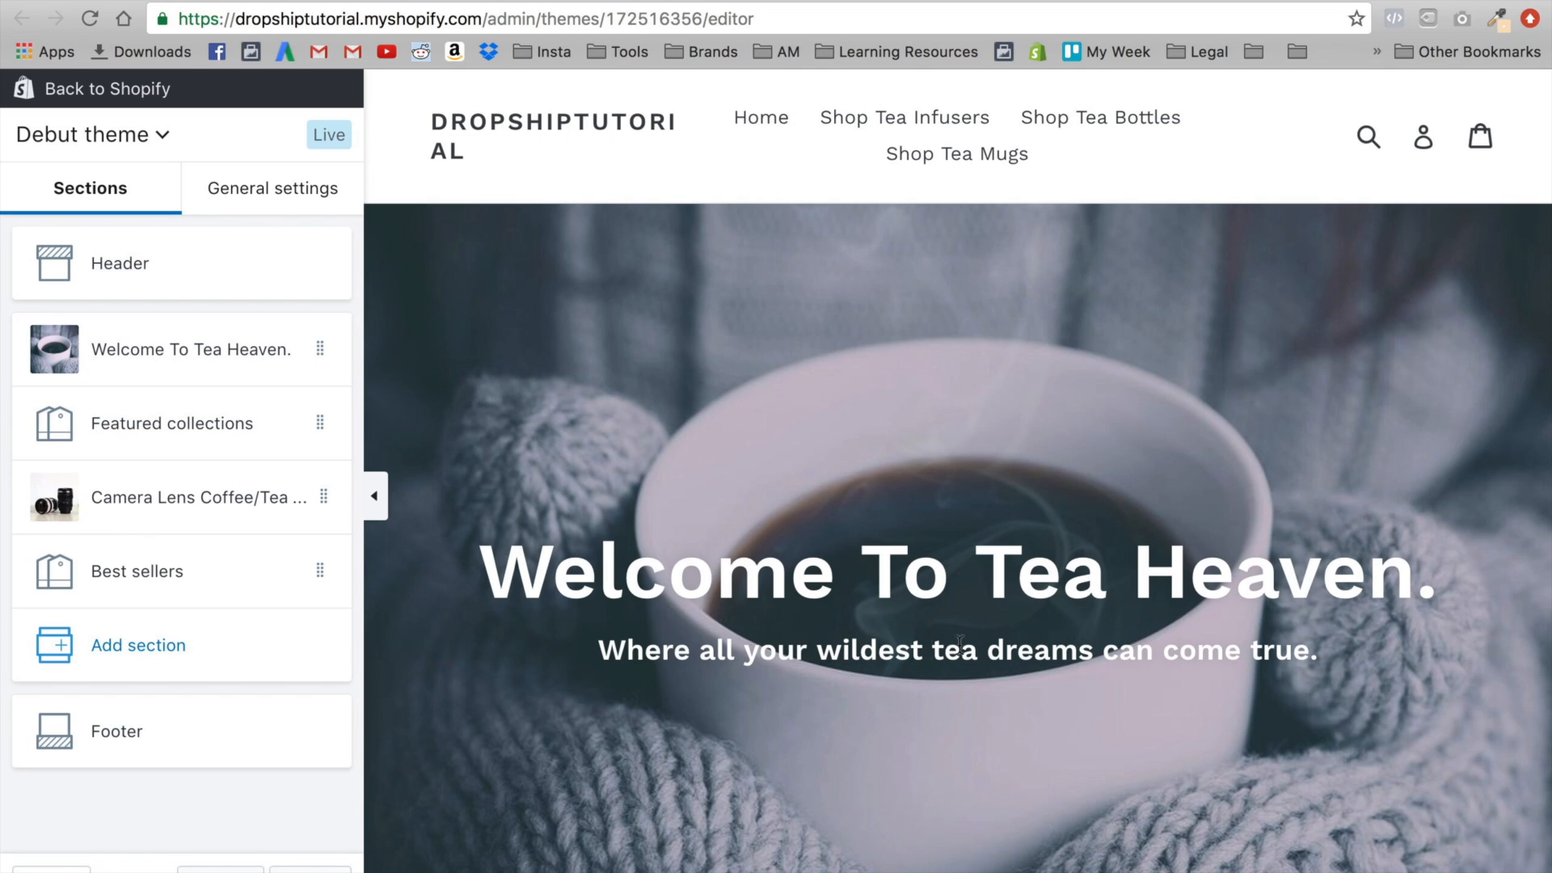
# Enable the newsletter signup and payment icons in the Footer section, and save the theme
pyautogui.scroll(-15, 959, 644)
pyautogui.scroll(-8, 960, 644)
pyautogui.click(106, 737)
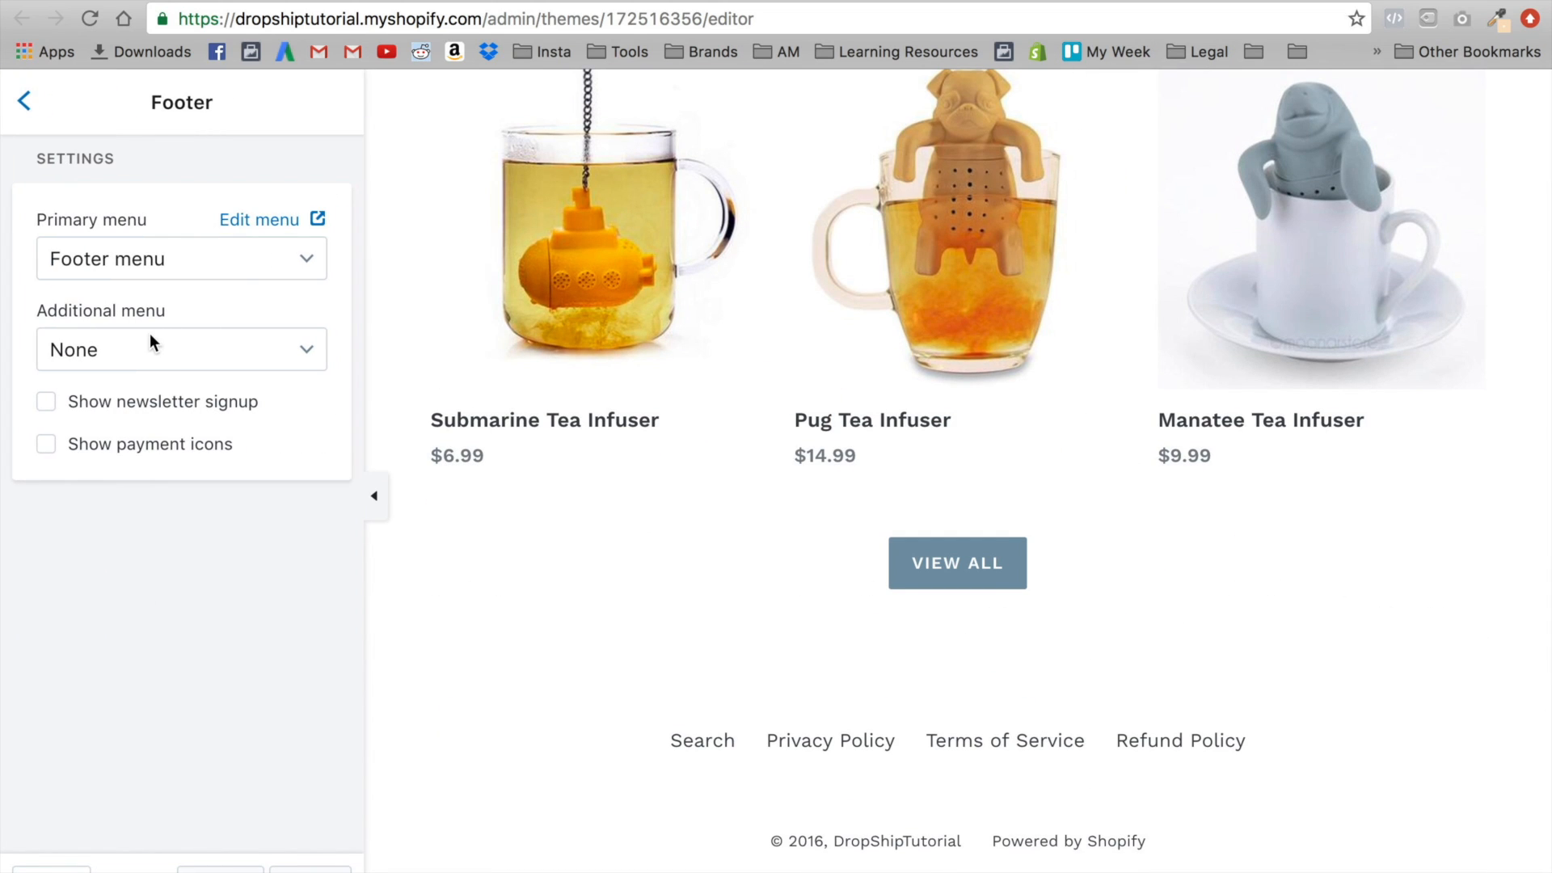
pyautogui.click(112, 416)
pyautogui.click(75, 451)
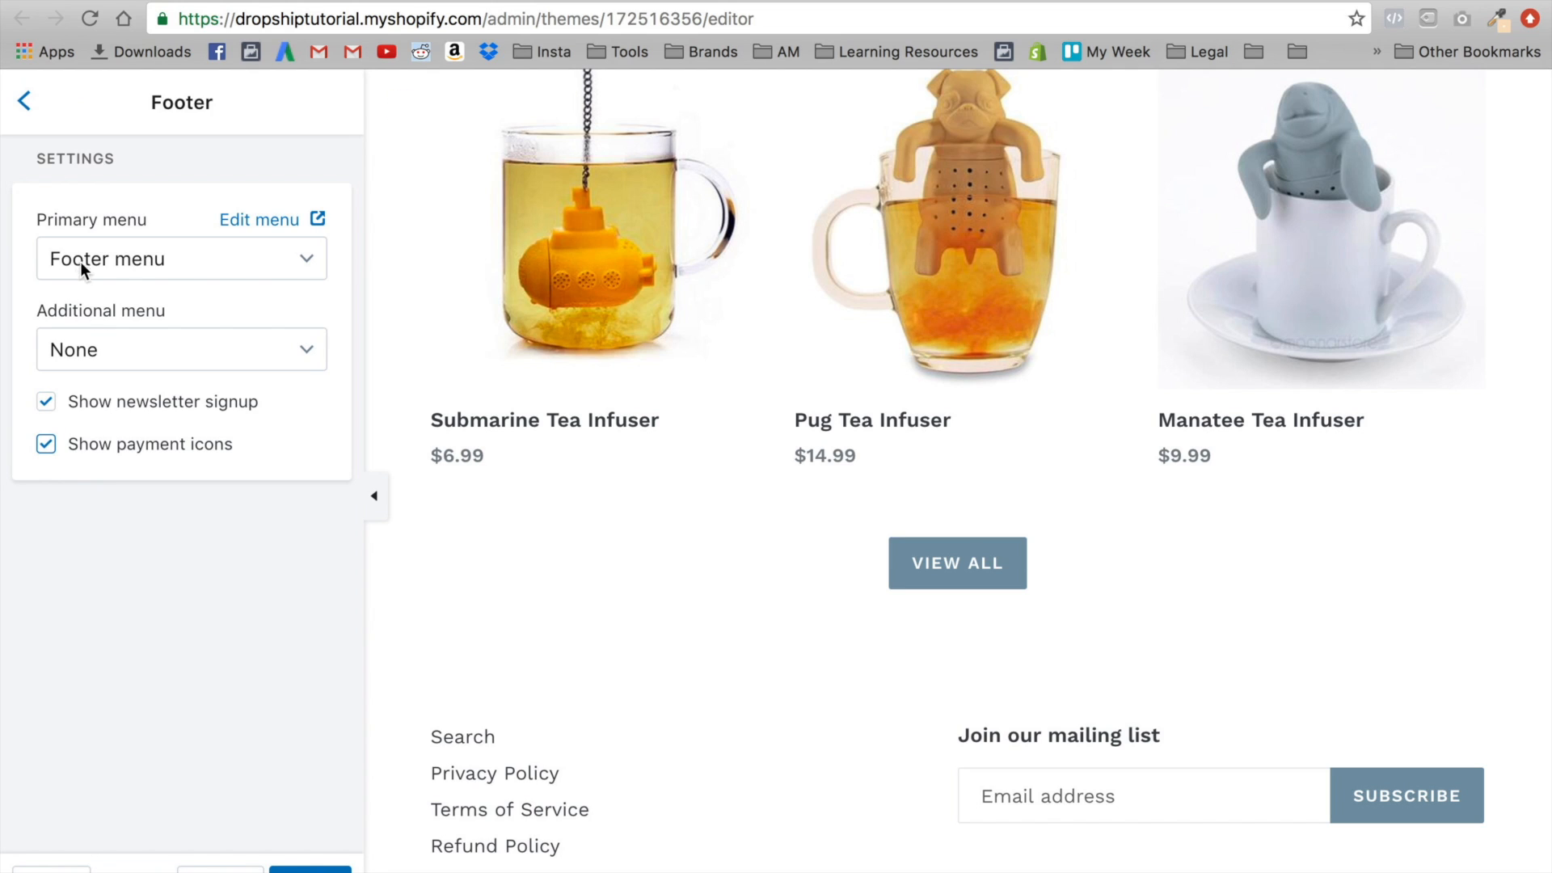
pyautogui.scroll(-2, 796, 518)
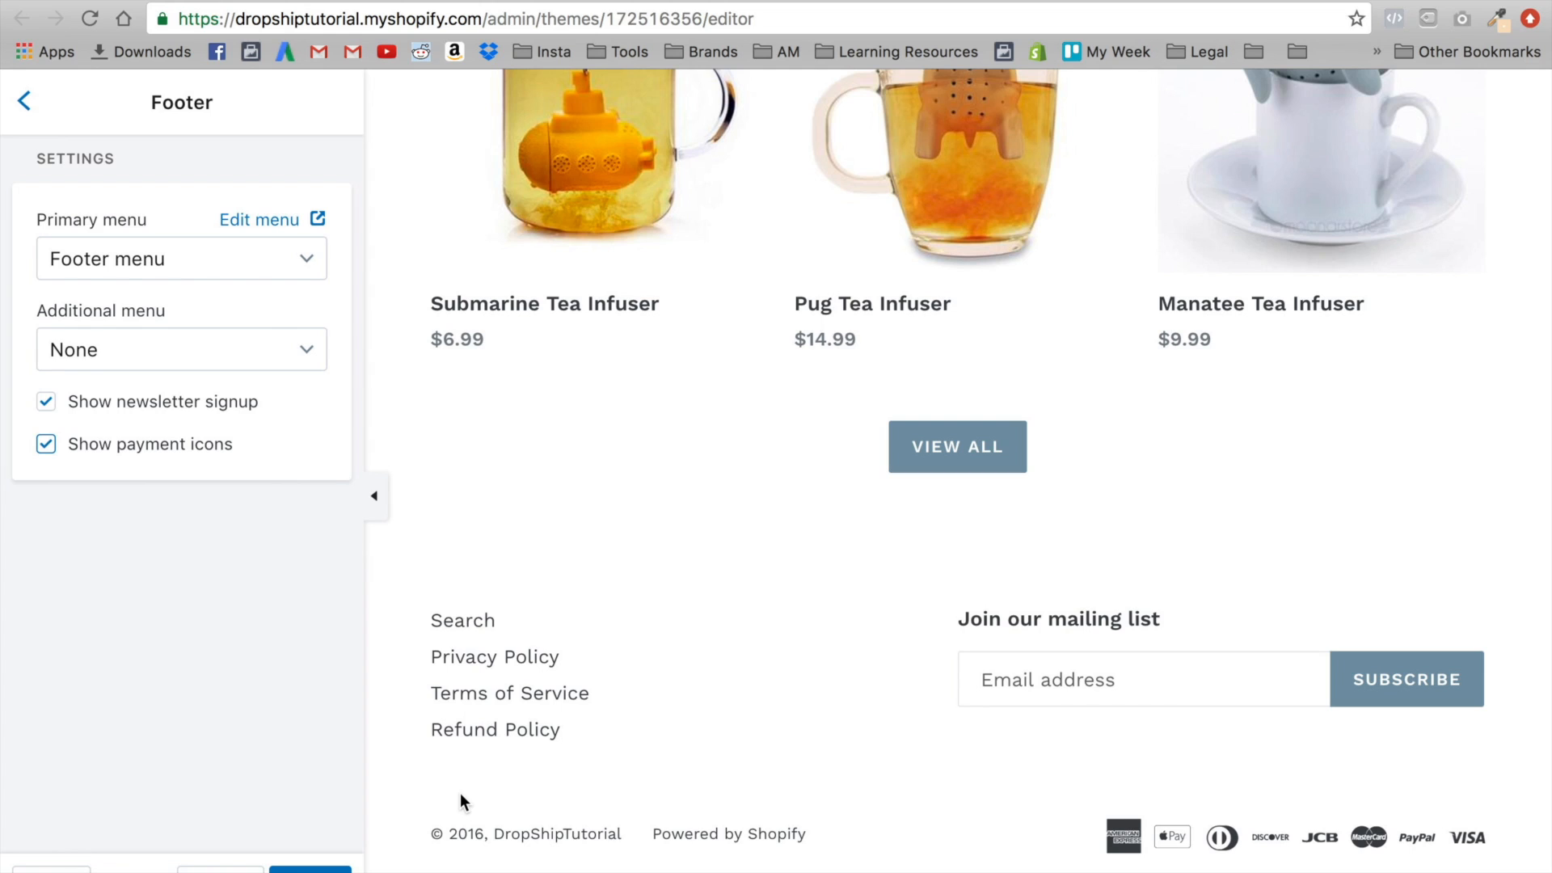
pyautogui.click(310, 870)
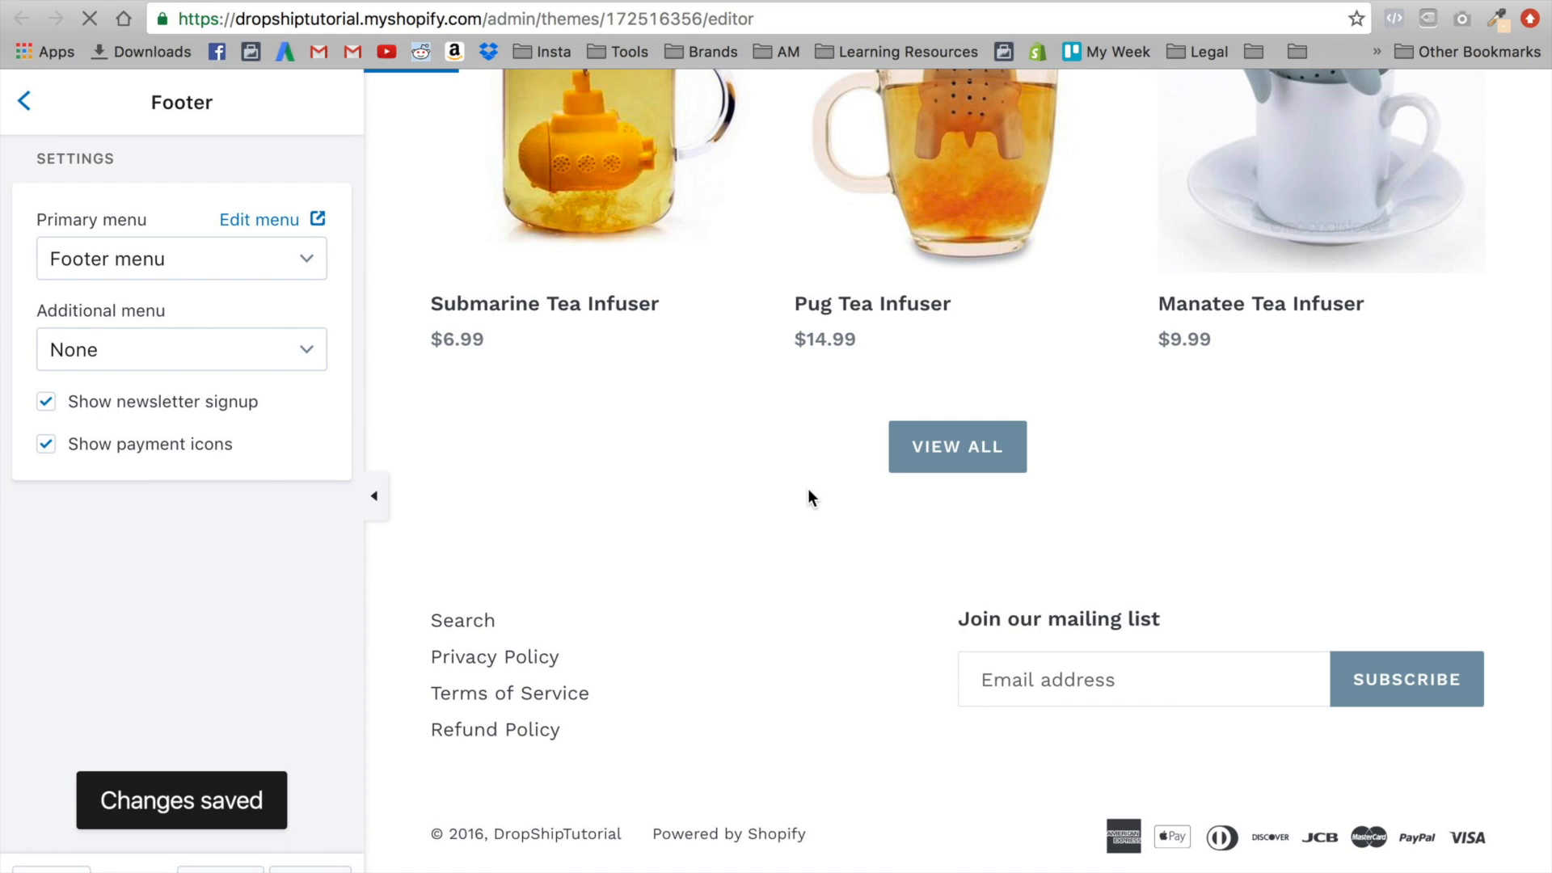
# Set the Sale text color in the theme's general color settings to red #dc1313
pyautogui.click(22, 102)
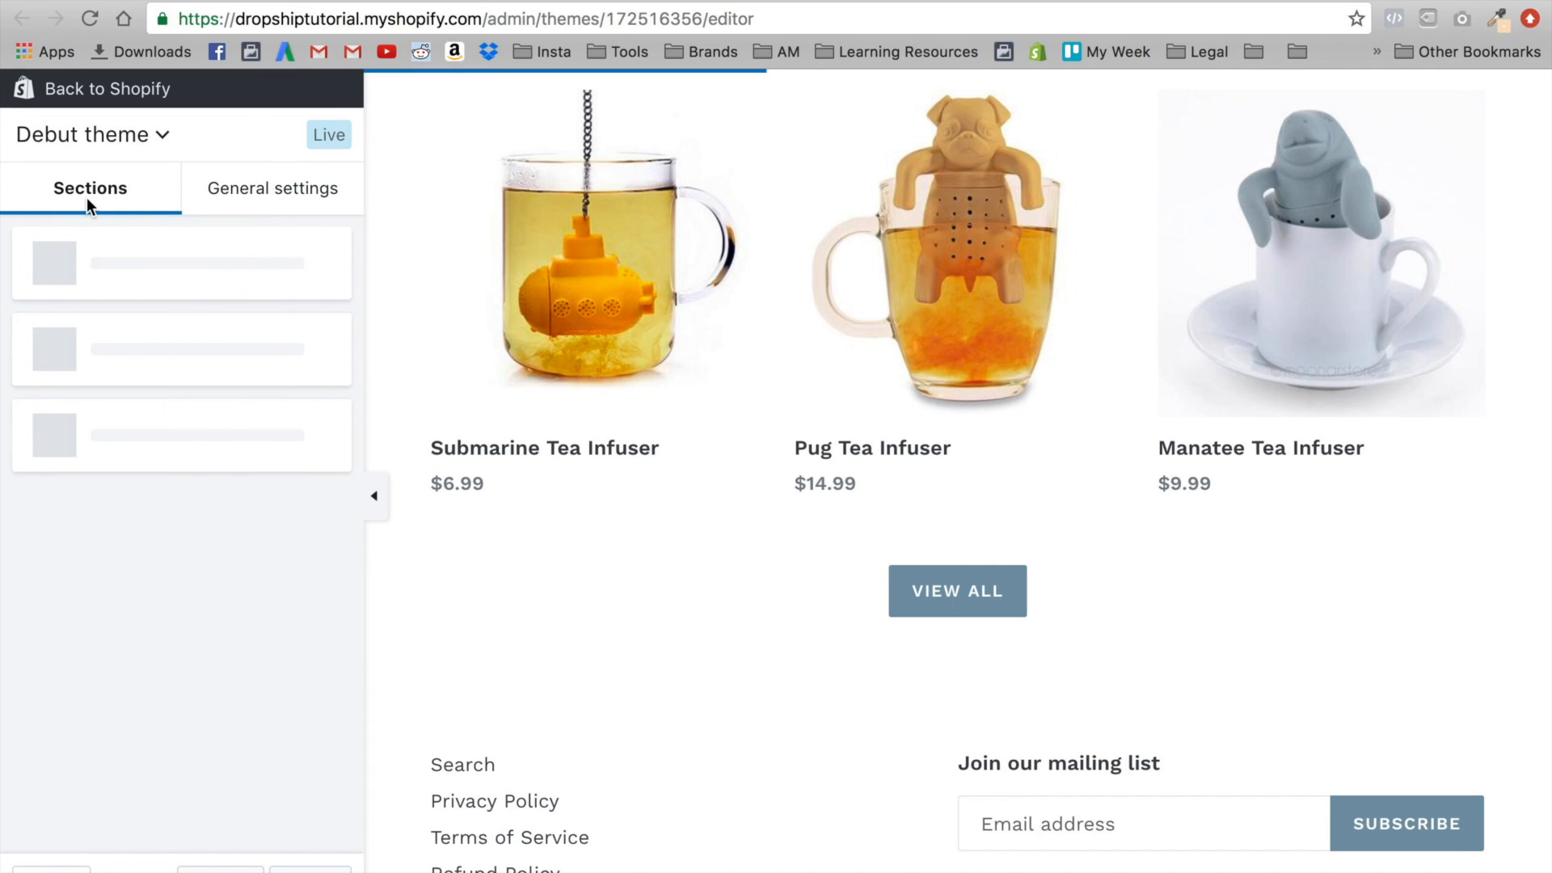
pyautogui.click(272, 175)
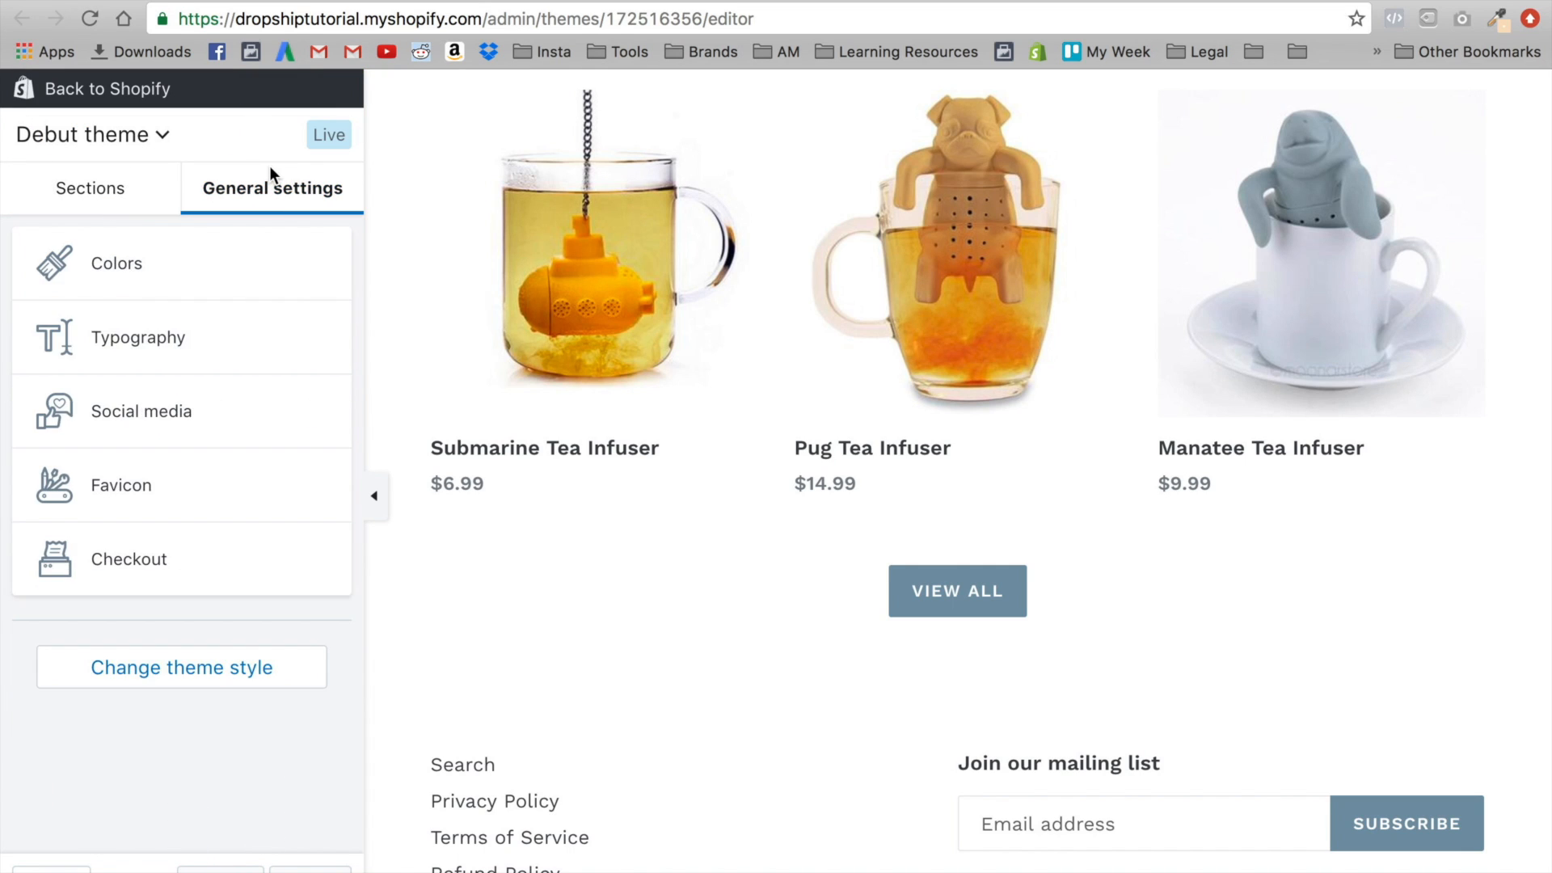
pyautogui.click(195, 264)
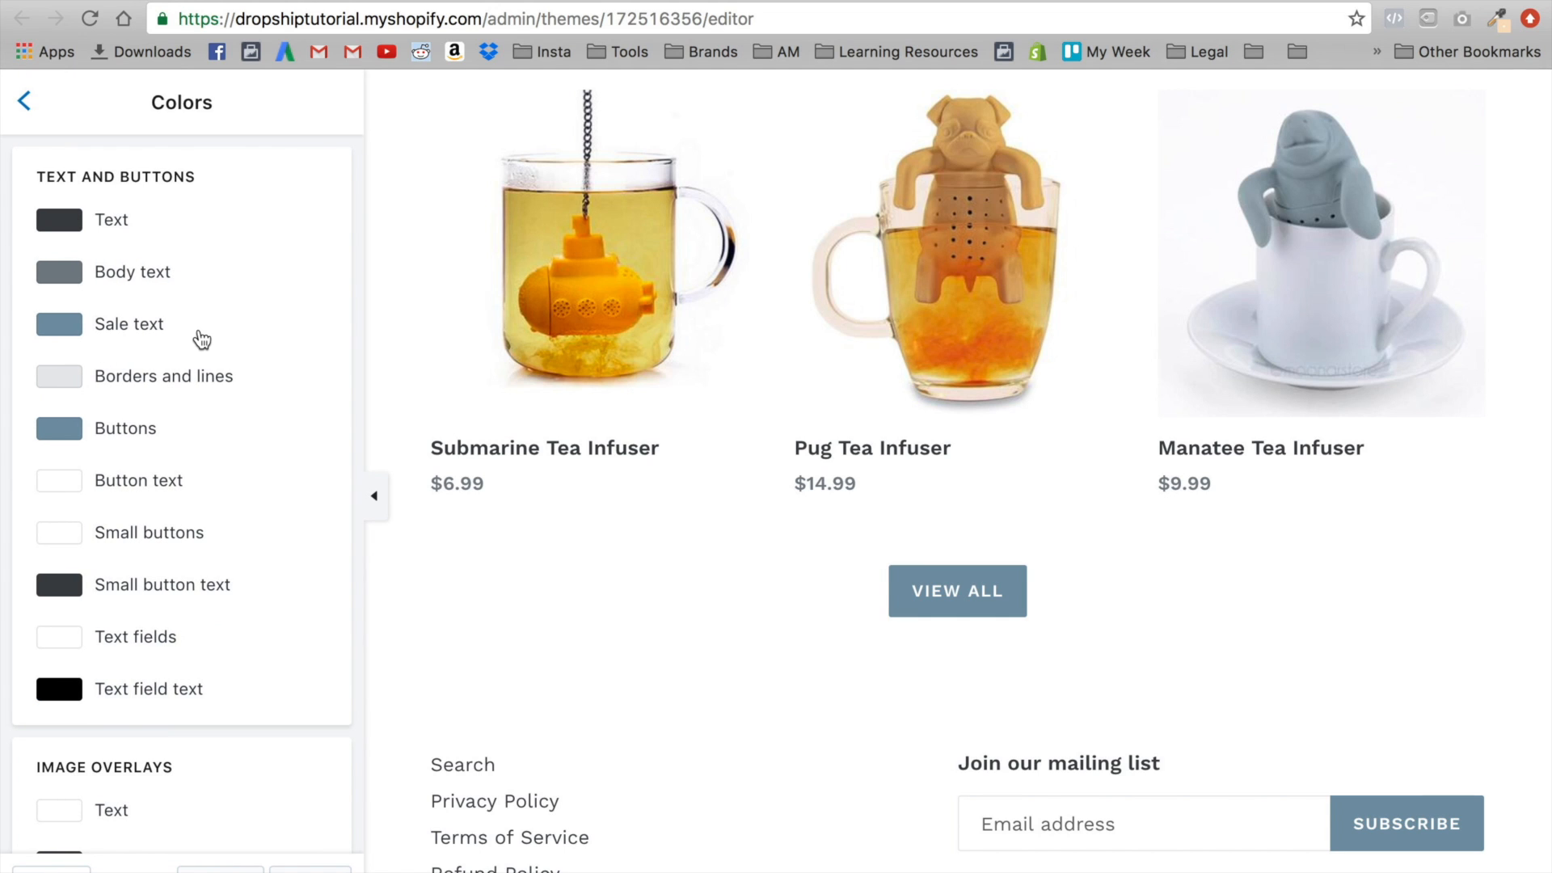
pyautogui.scroll(15, 683, 416)
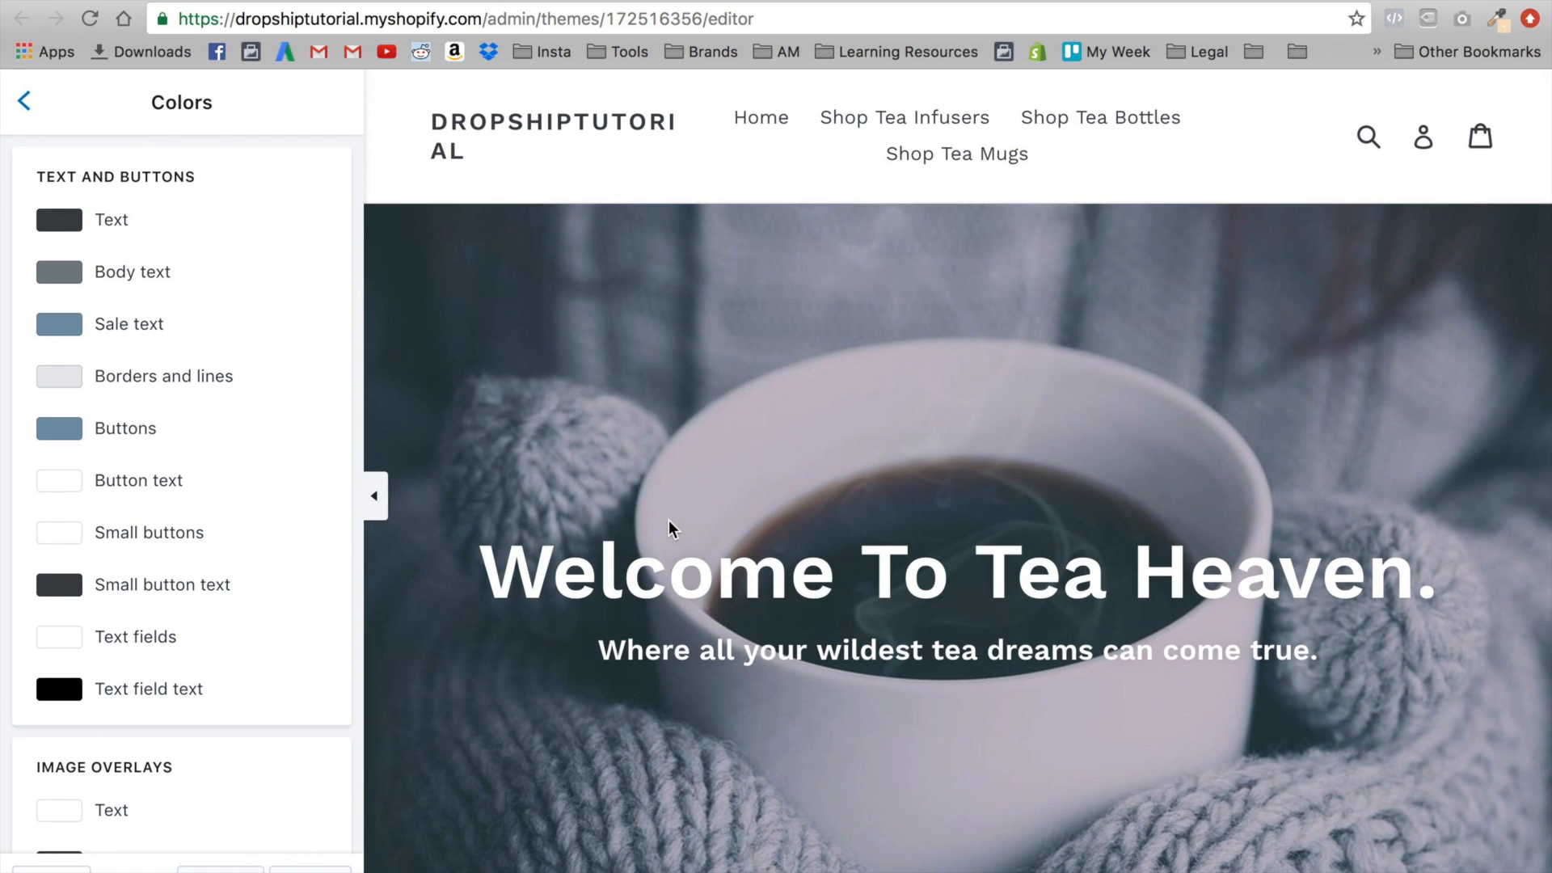
pyautogui.scroll(-2, 668, 521)
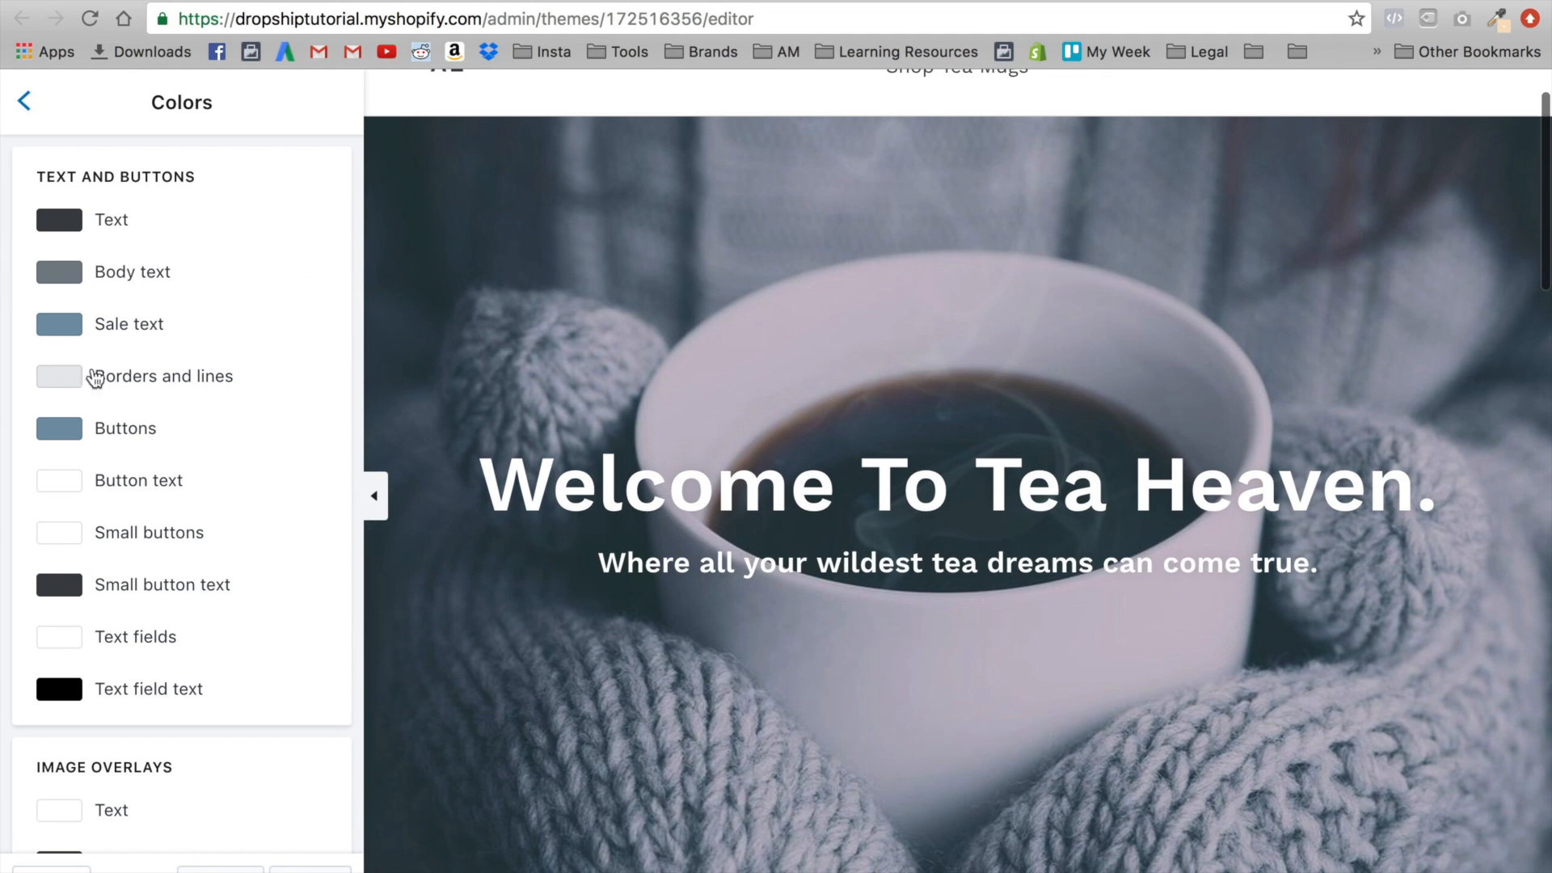
pyautogui.click(57, 330)
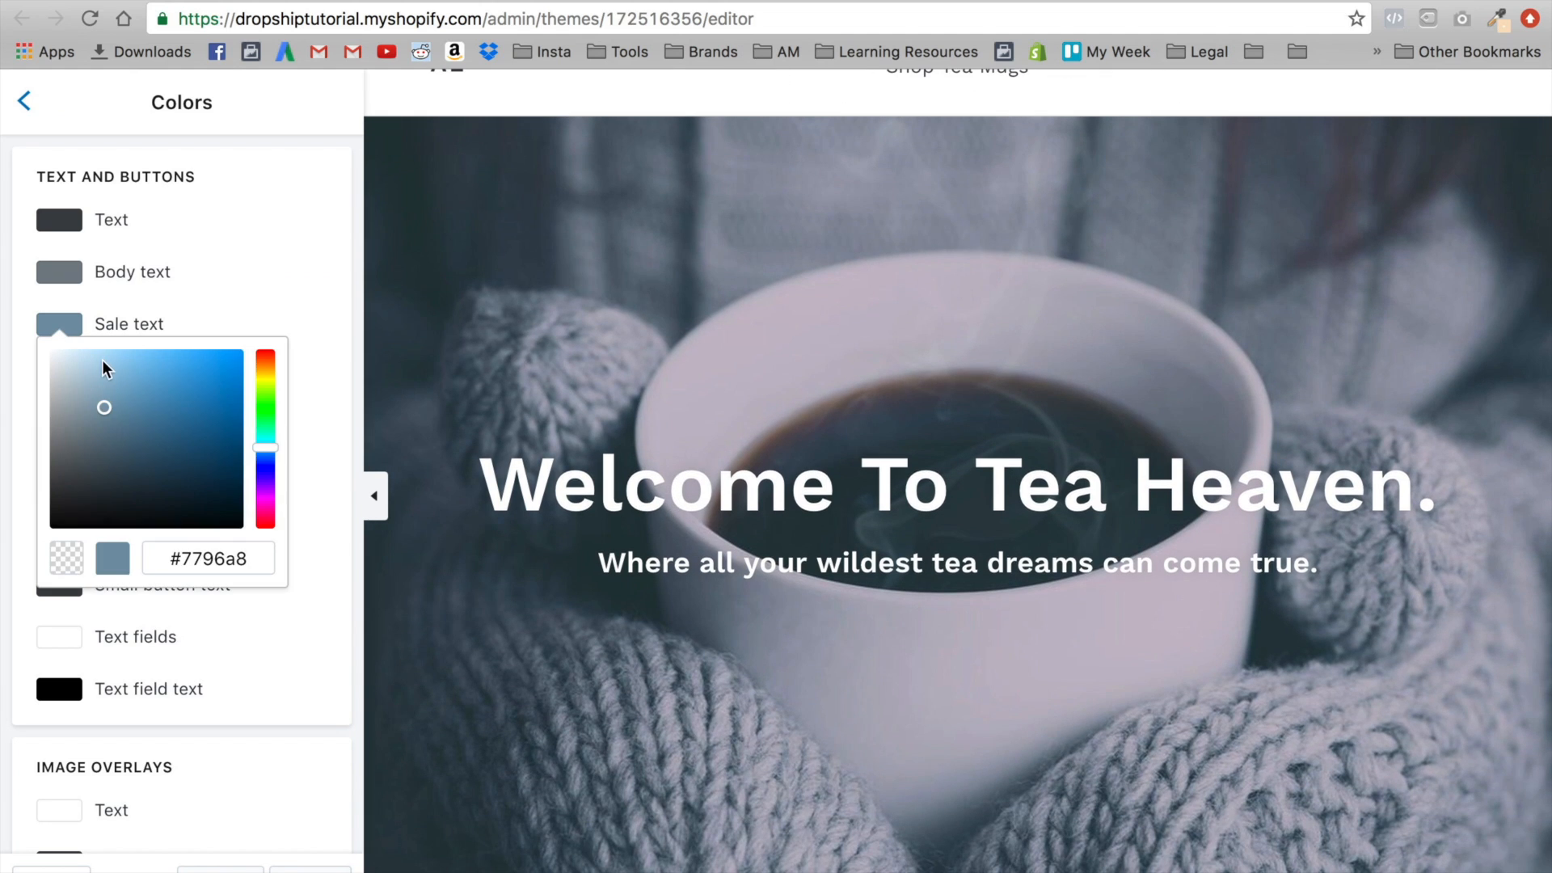
pyautogui.moveTo(265, 383); pyautogui.dragTo(277, 334)
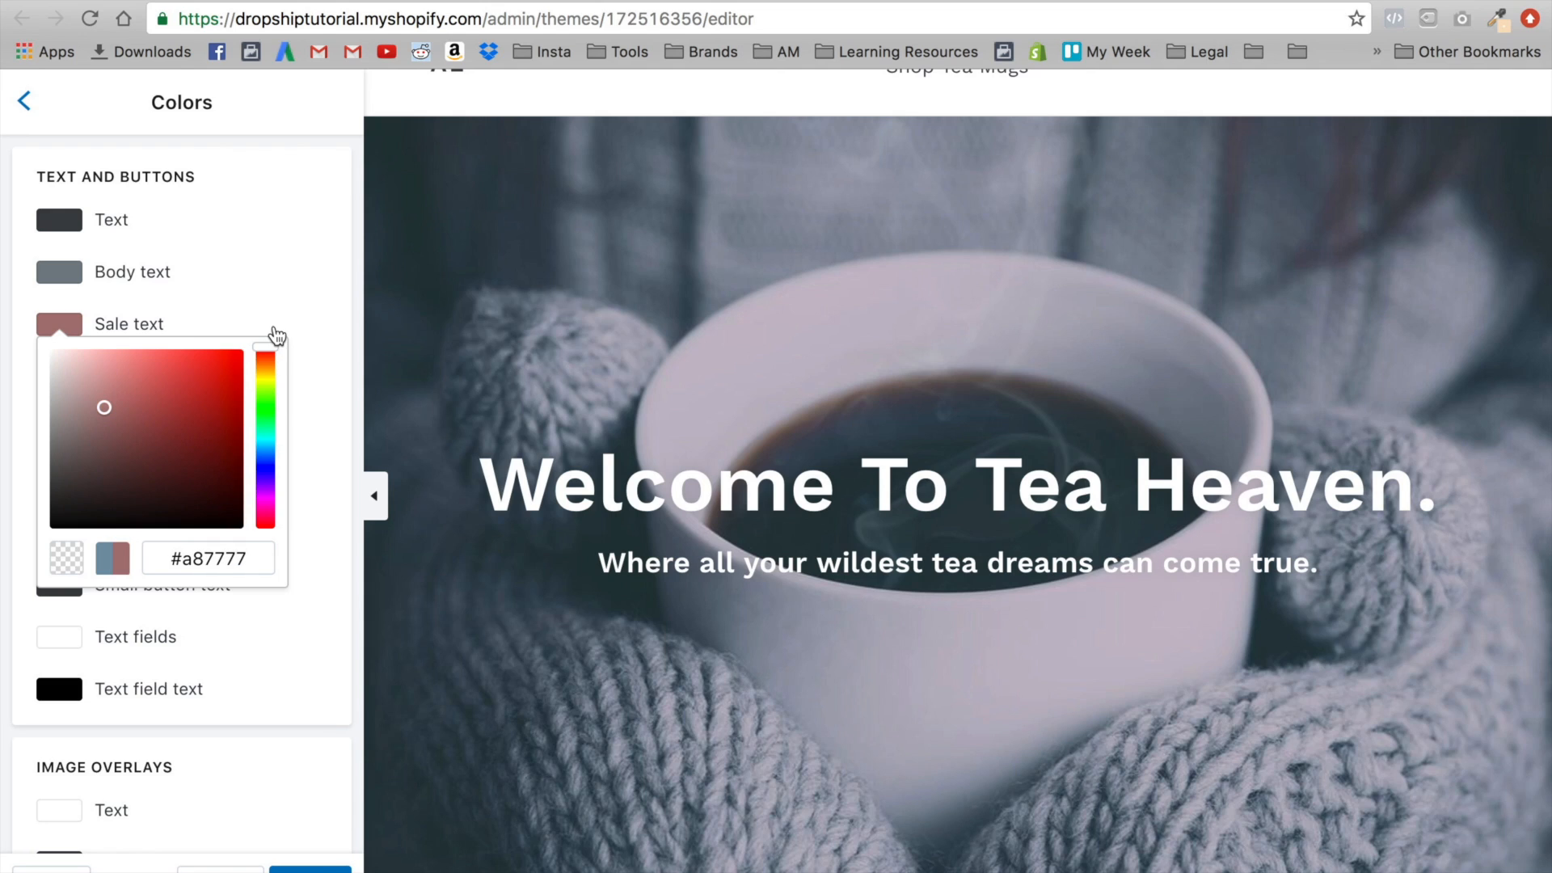
pyautogui.moveTo(158, 385); pyautogui.dragTo(228, 374)
pyautogui.click(291, 328)
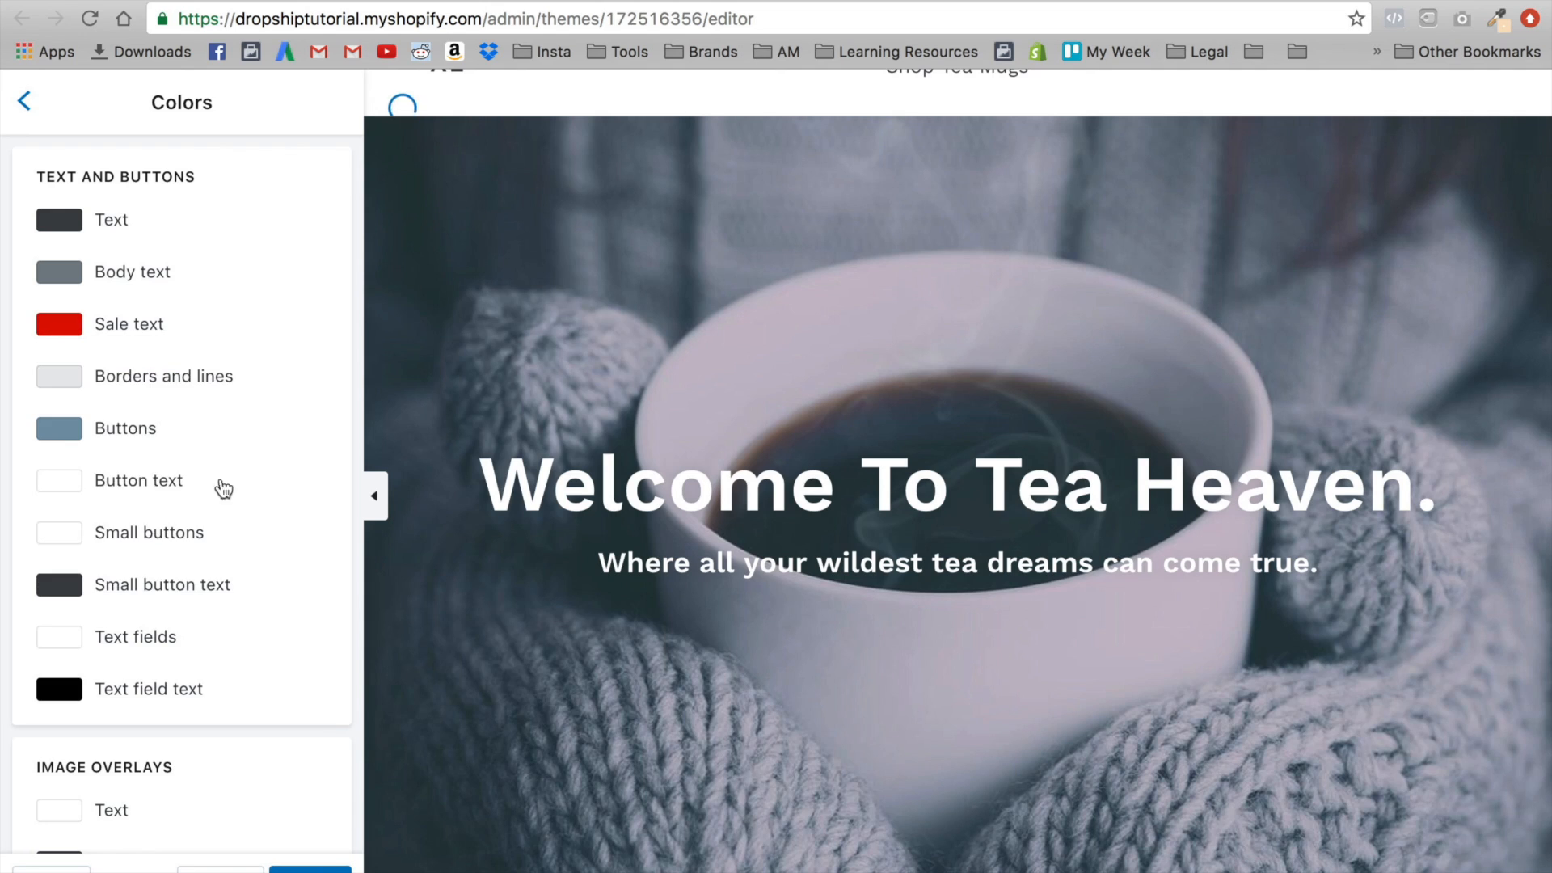
# Copy the Sale text color #dc1313 to the Buttons color and check the buttons across the homepage preview
pyautogui.scroll(-1, 211, 509)
pyautogui.click(65, 300)
pyautogui.doubleClick(211, 530)
pyautogui.press('super+c')
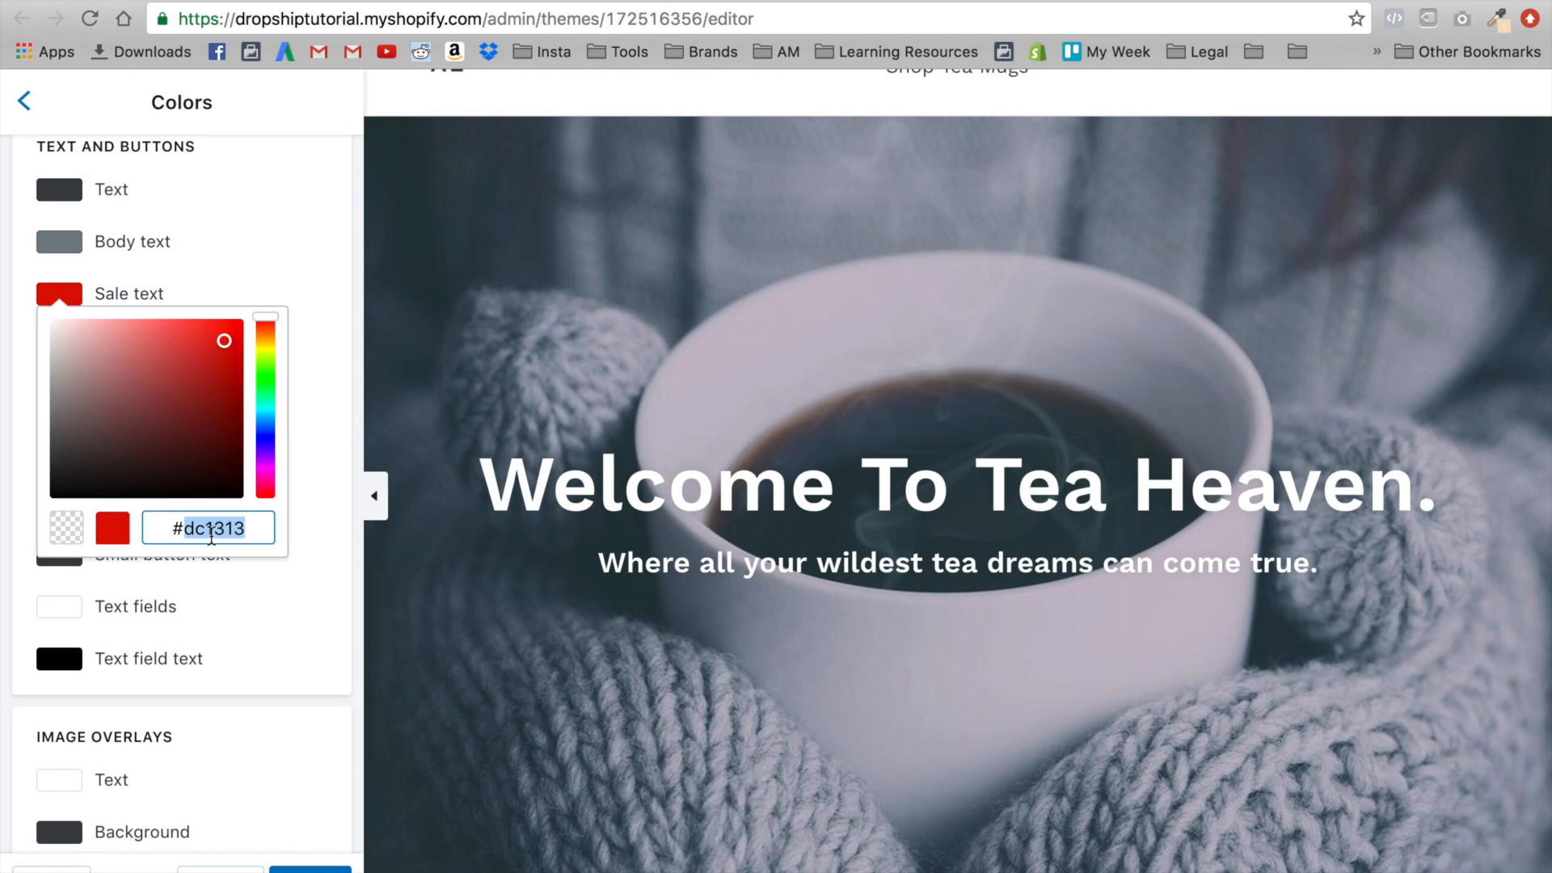
pyautogui.click(274, 671)
pyautogui.click(219, 346)
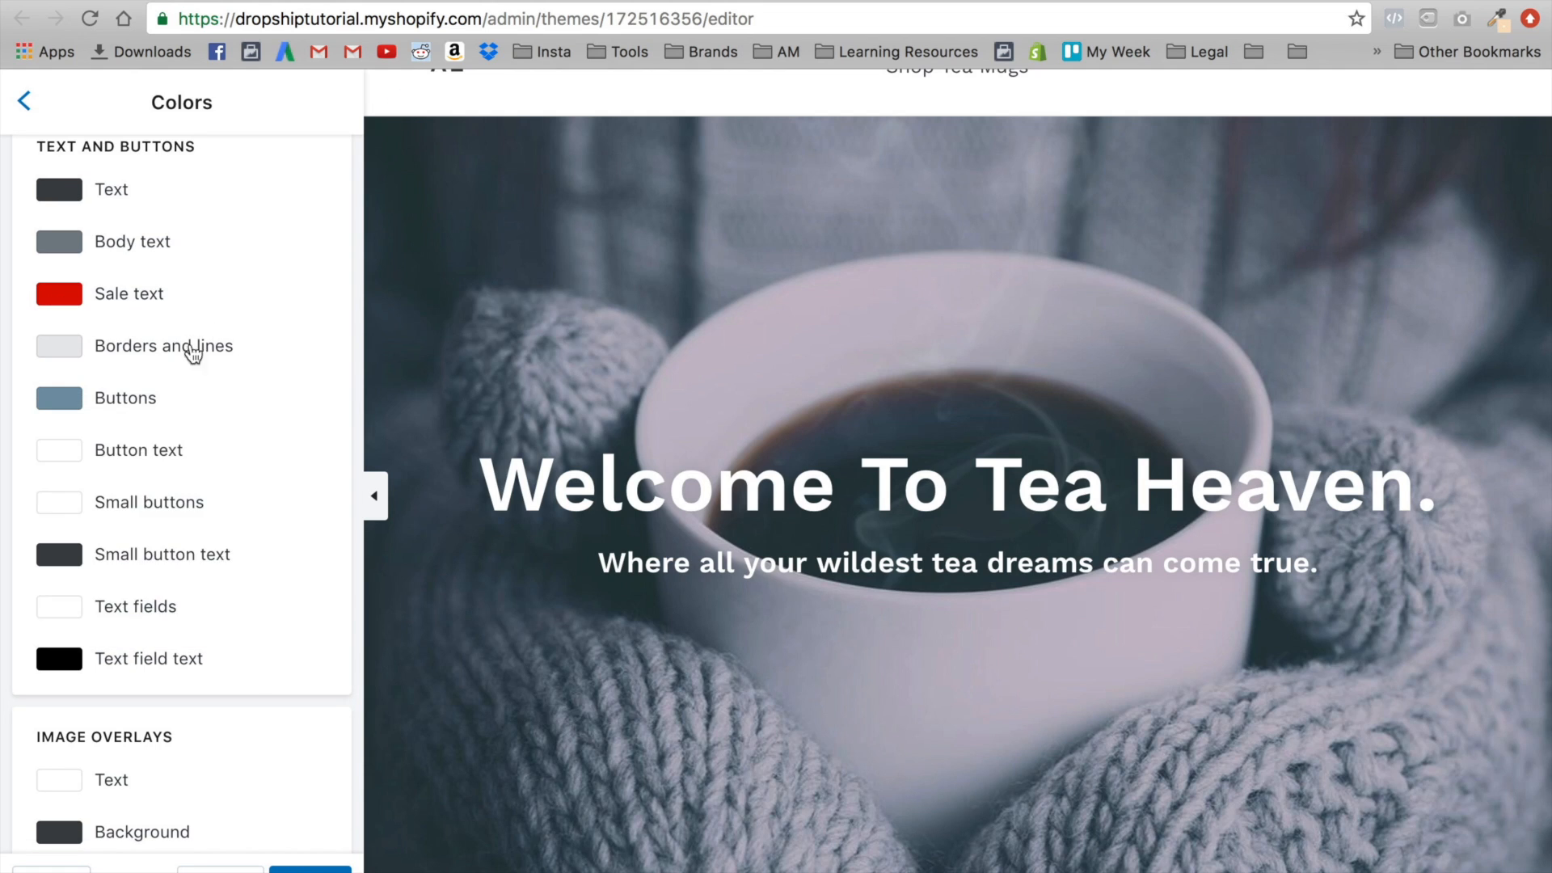
pyautogui.click(47, 402)
pyautogui.click(208, 633)
pyautogui.doubleClick(213, 629)
pyautogui.press('super+v')
pyautogui.click(256, 686)
pyautogui.scroll(-10, 421, 803)
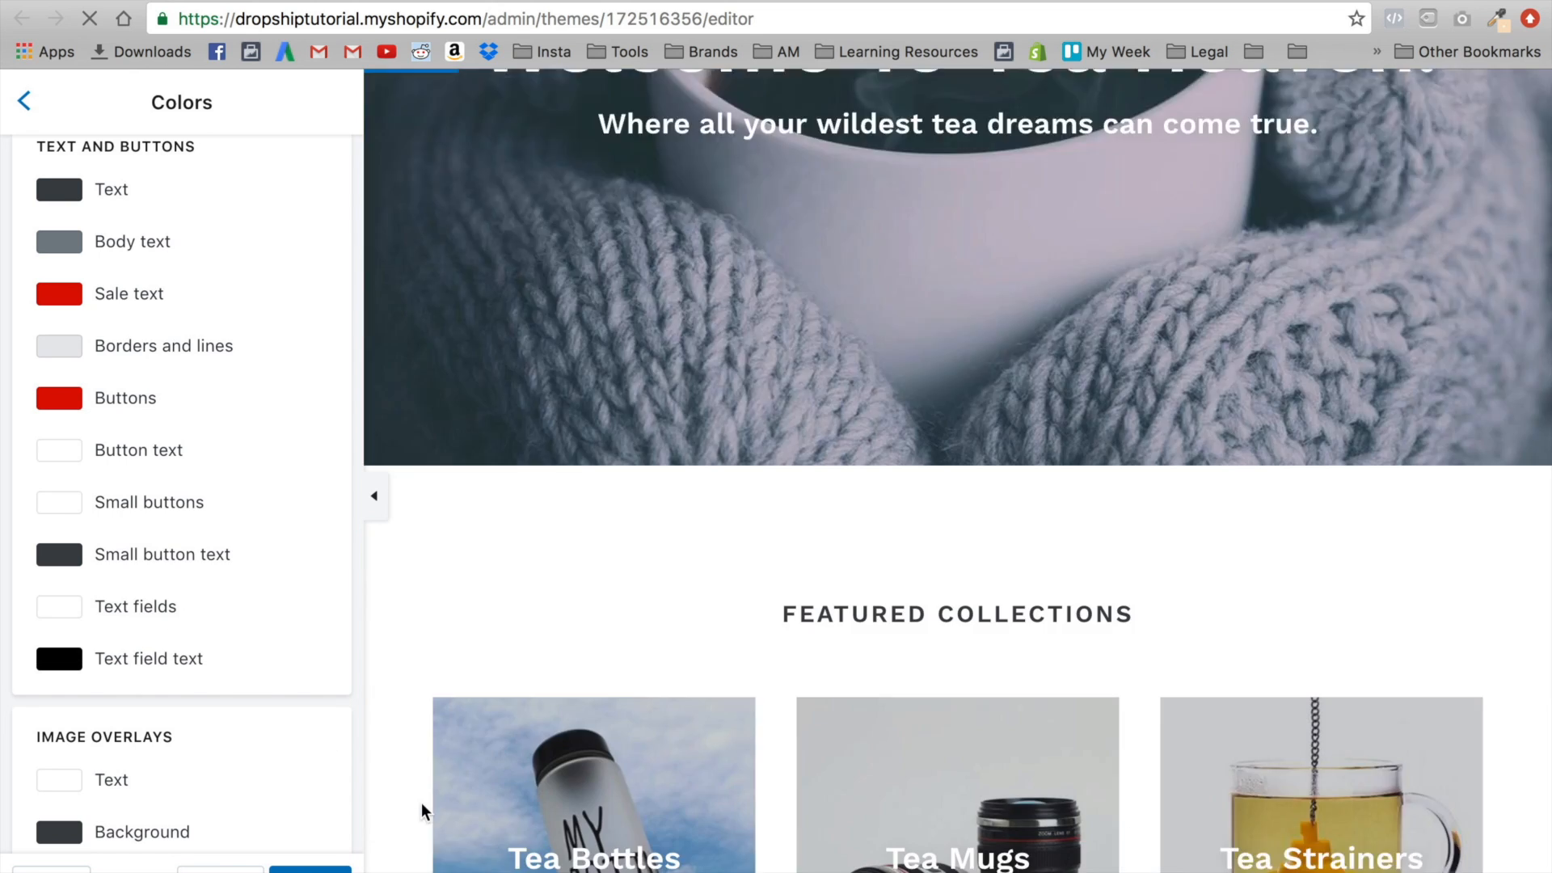
pyautogui.scroll(-10, 449, 802)
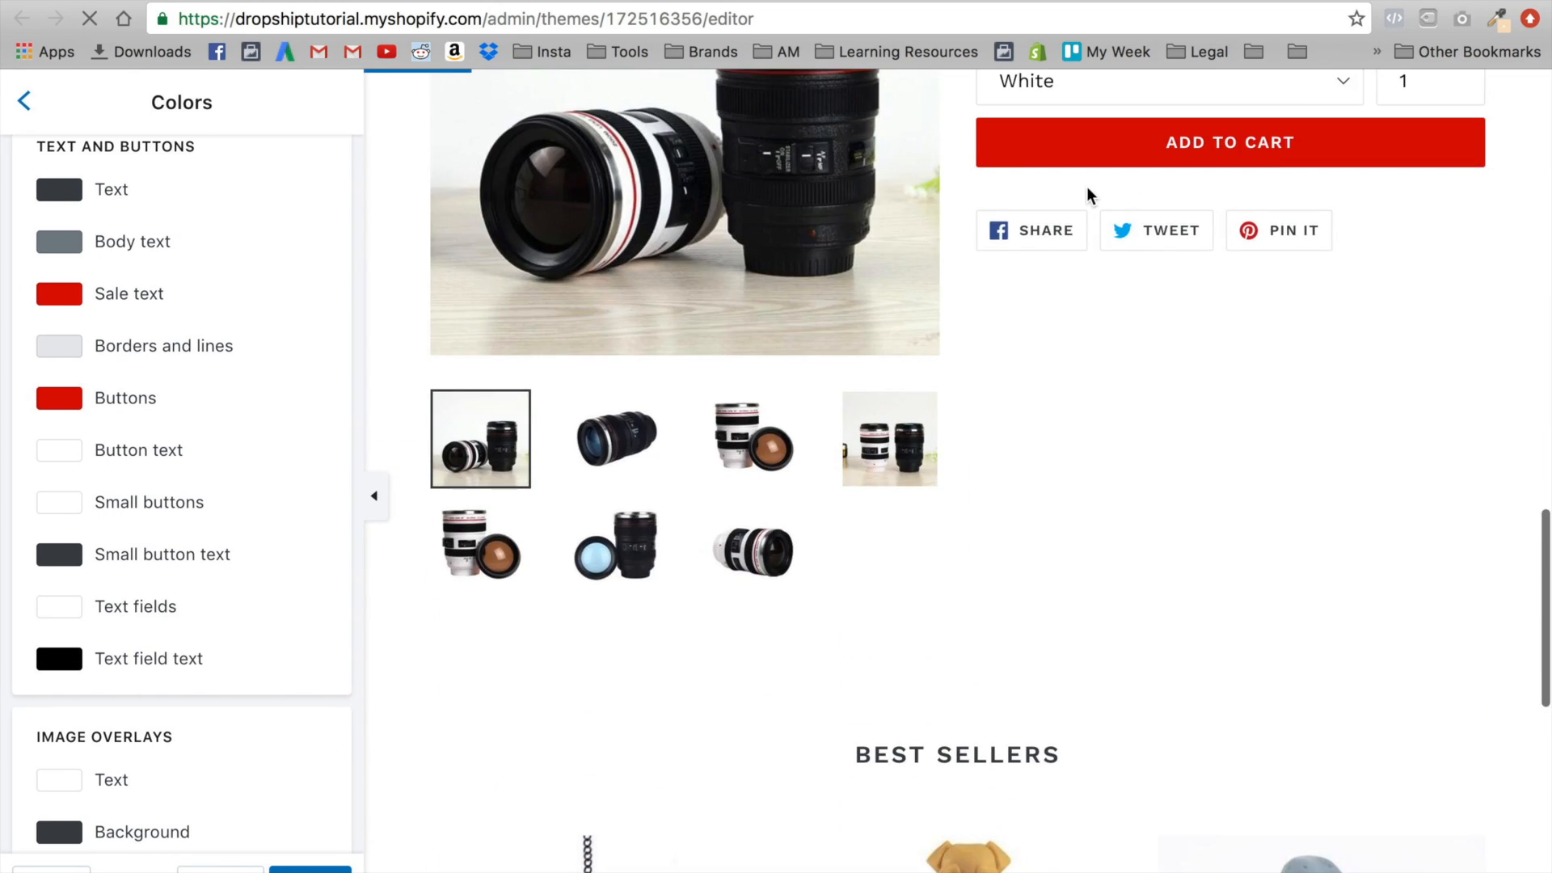
pyautogui.scroll(2, 1088, 194)
pyautogui.scroll(-10, 1073, 419)
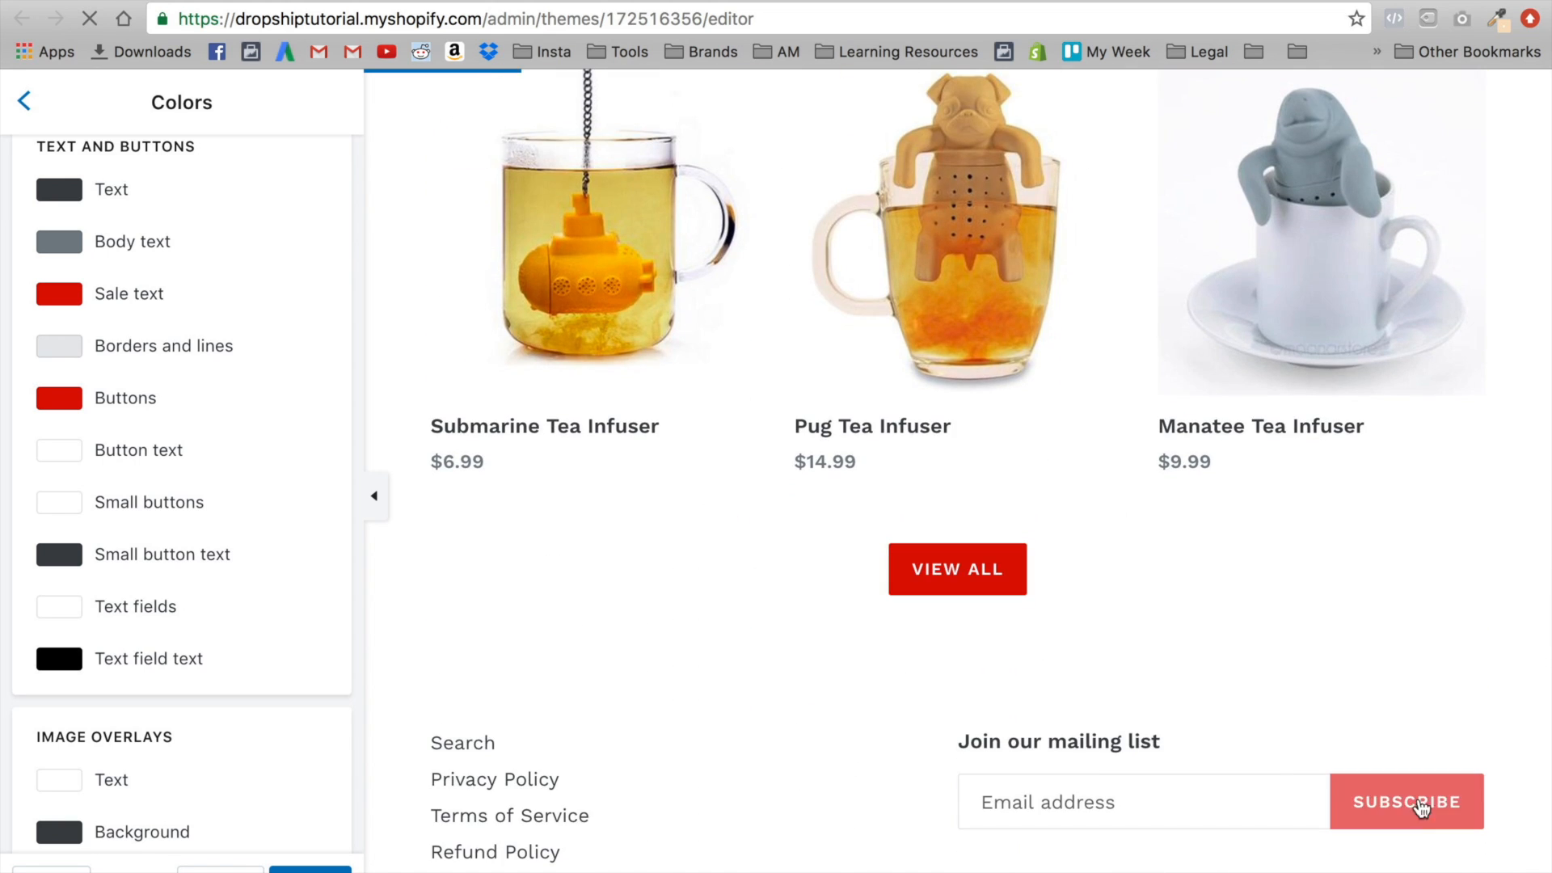
# Try black as the Buttons color, and restore it to #dc1313
pyautogui.click(81, 403)
pyautogui.moveTo(129, 481); pyautogui.dragTo(30, 637)
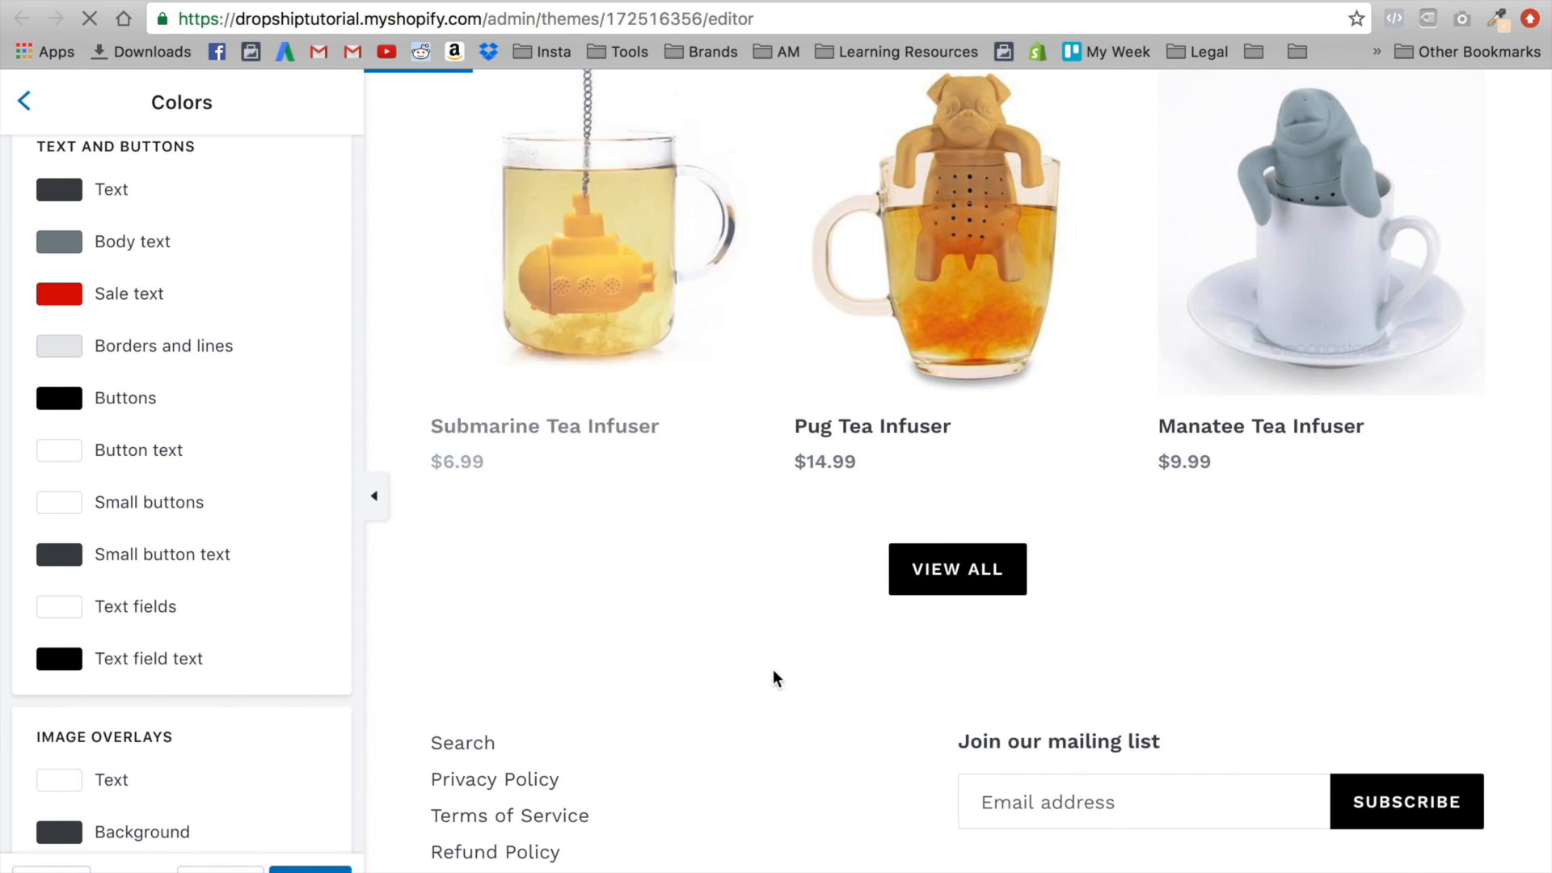
pyautogui.click(59, 397)
pyautogui.click(220, 618)
pyautogui.press('super+a')
pyautogui.write('#dc1313')
pyautogui.click(587, 693)
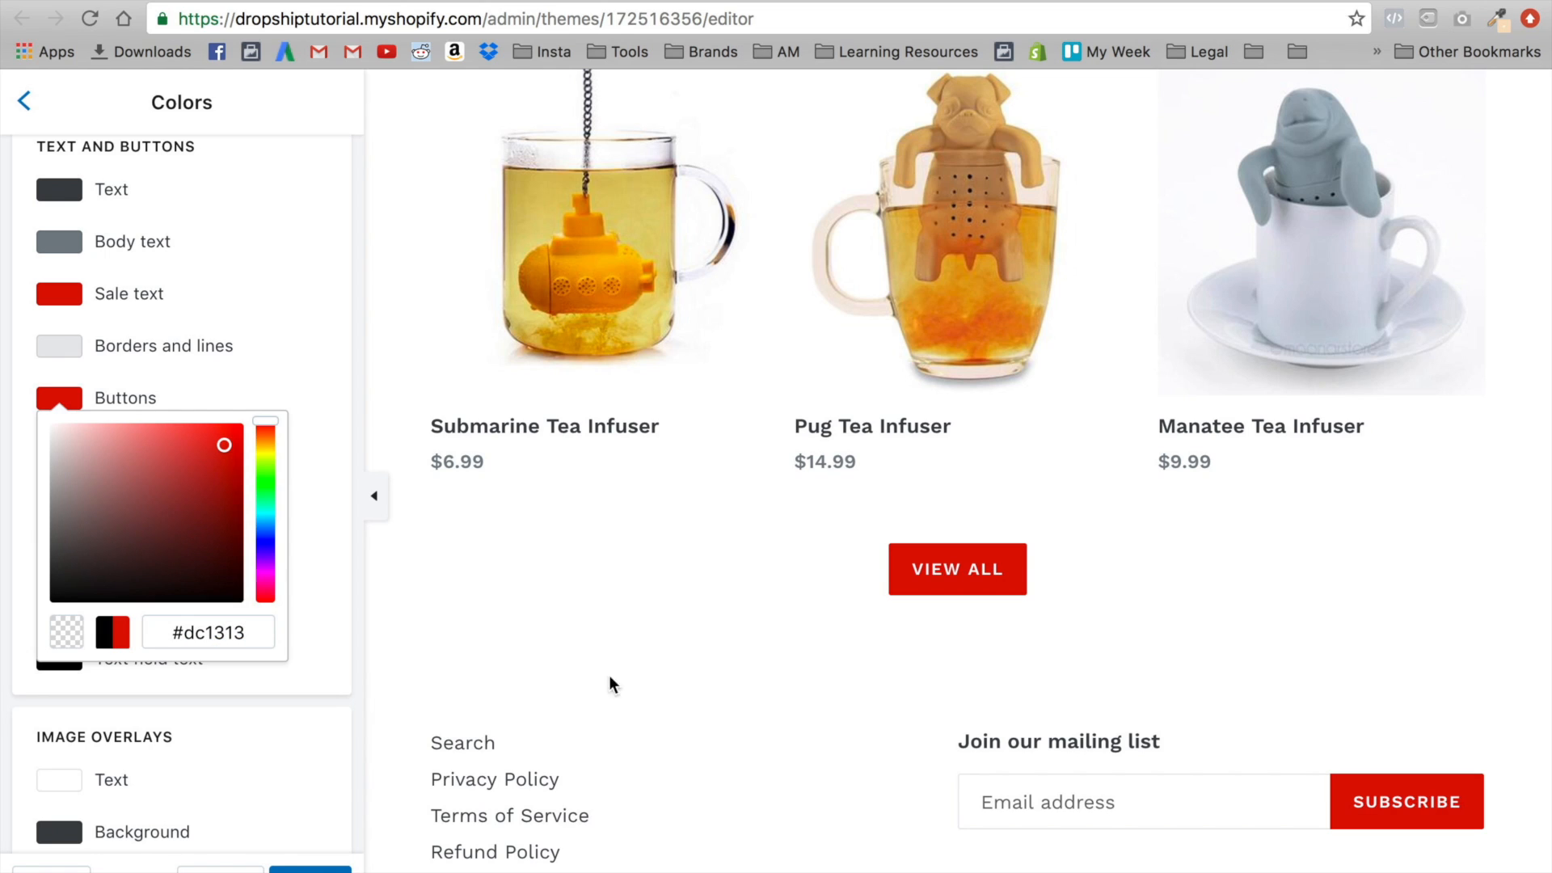
pyautogui.click(273, 308)
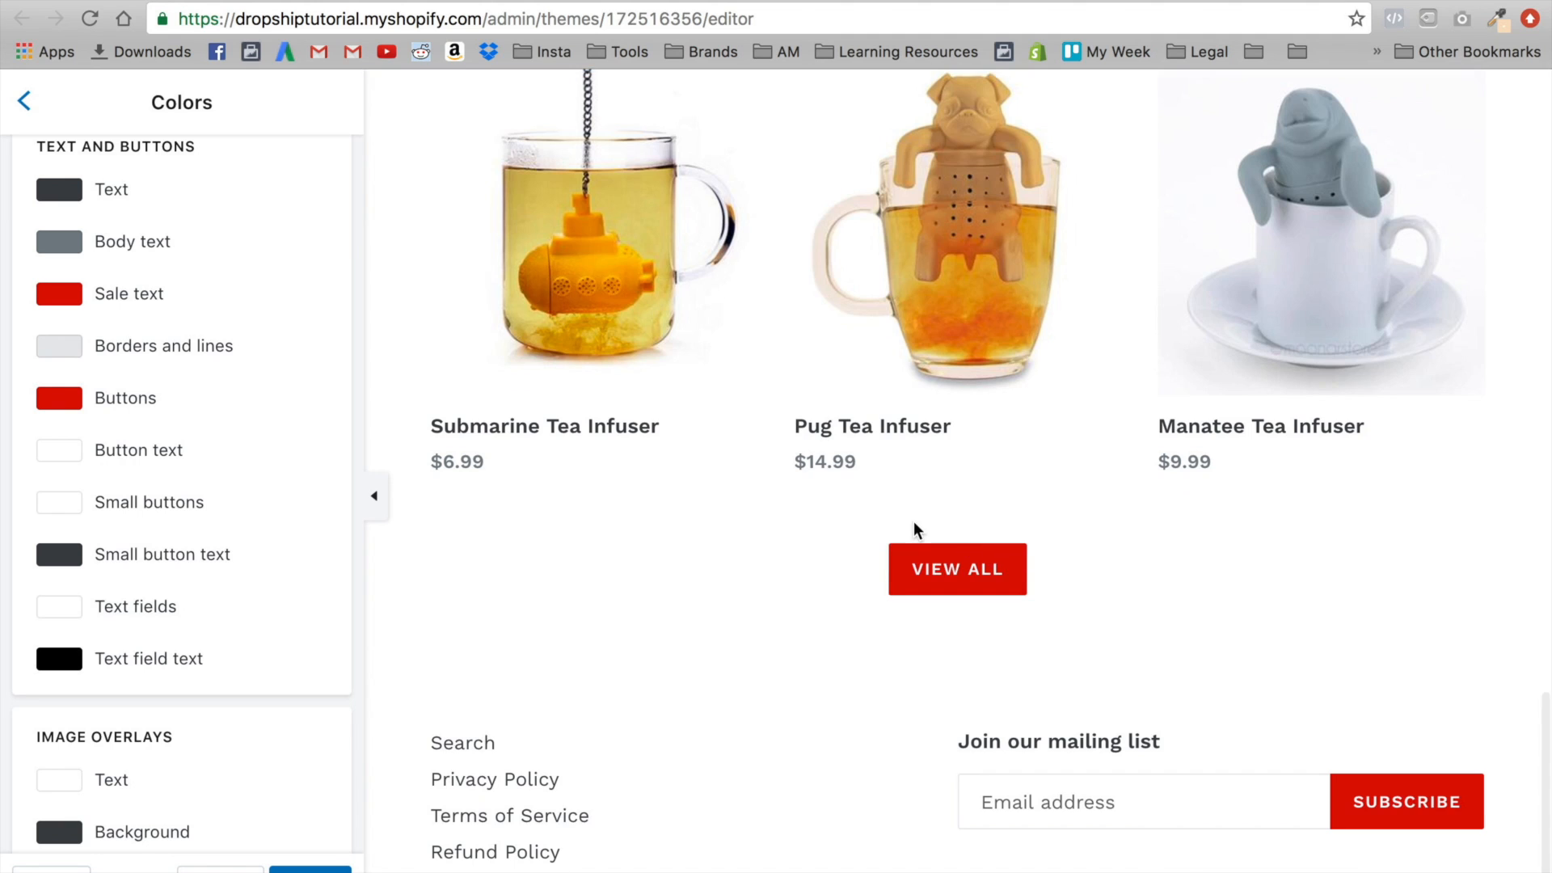
# Set the image overlays' opacity to 35% and their background color to black
pyautogui.scroll(12, 917, 531)
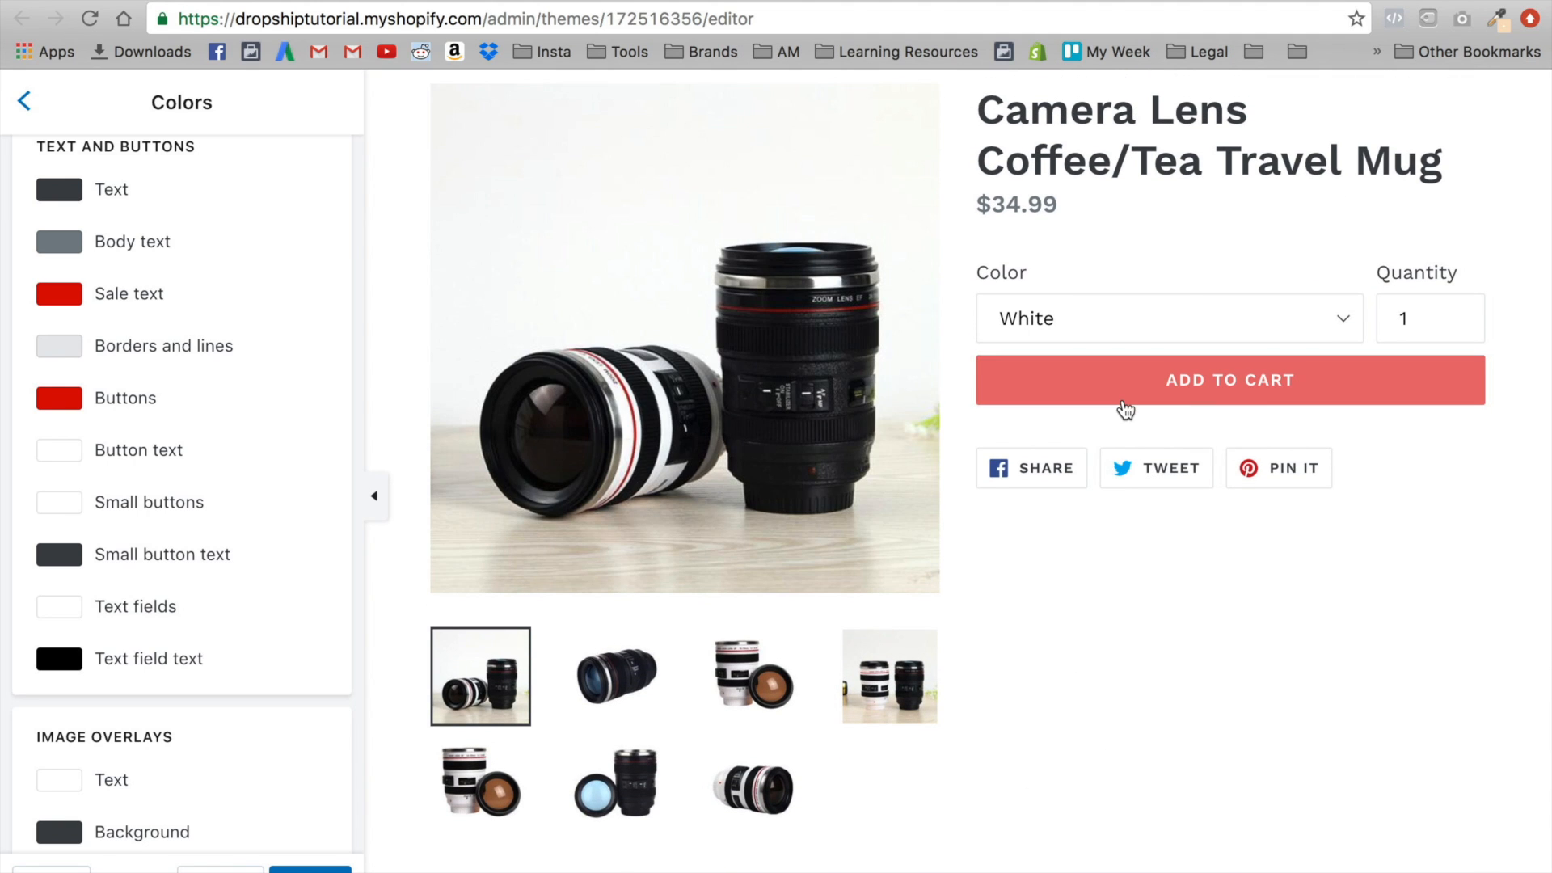
pyautogui.scroll(10, 1128, 406)
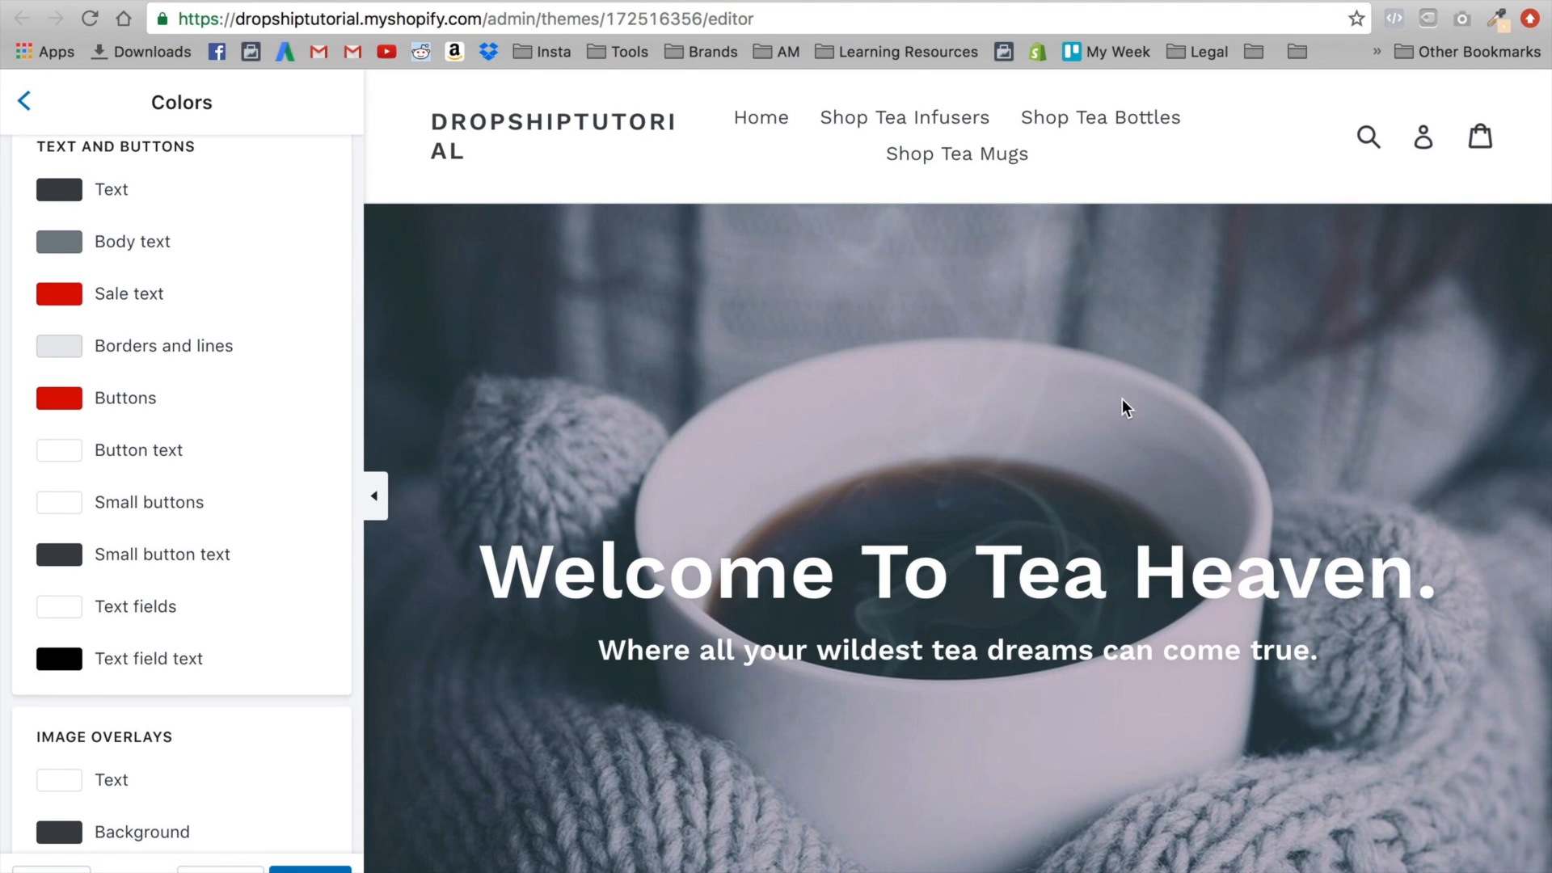
pyautogui.scroll(-3, 248, 568)
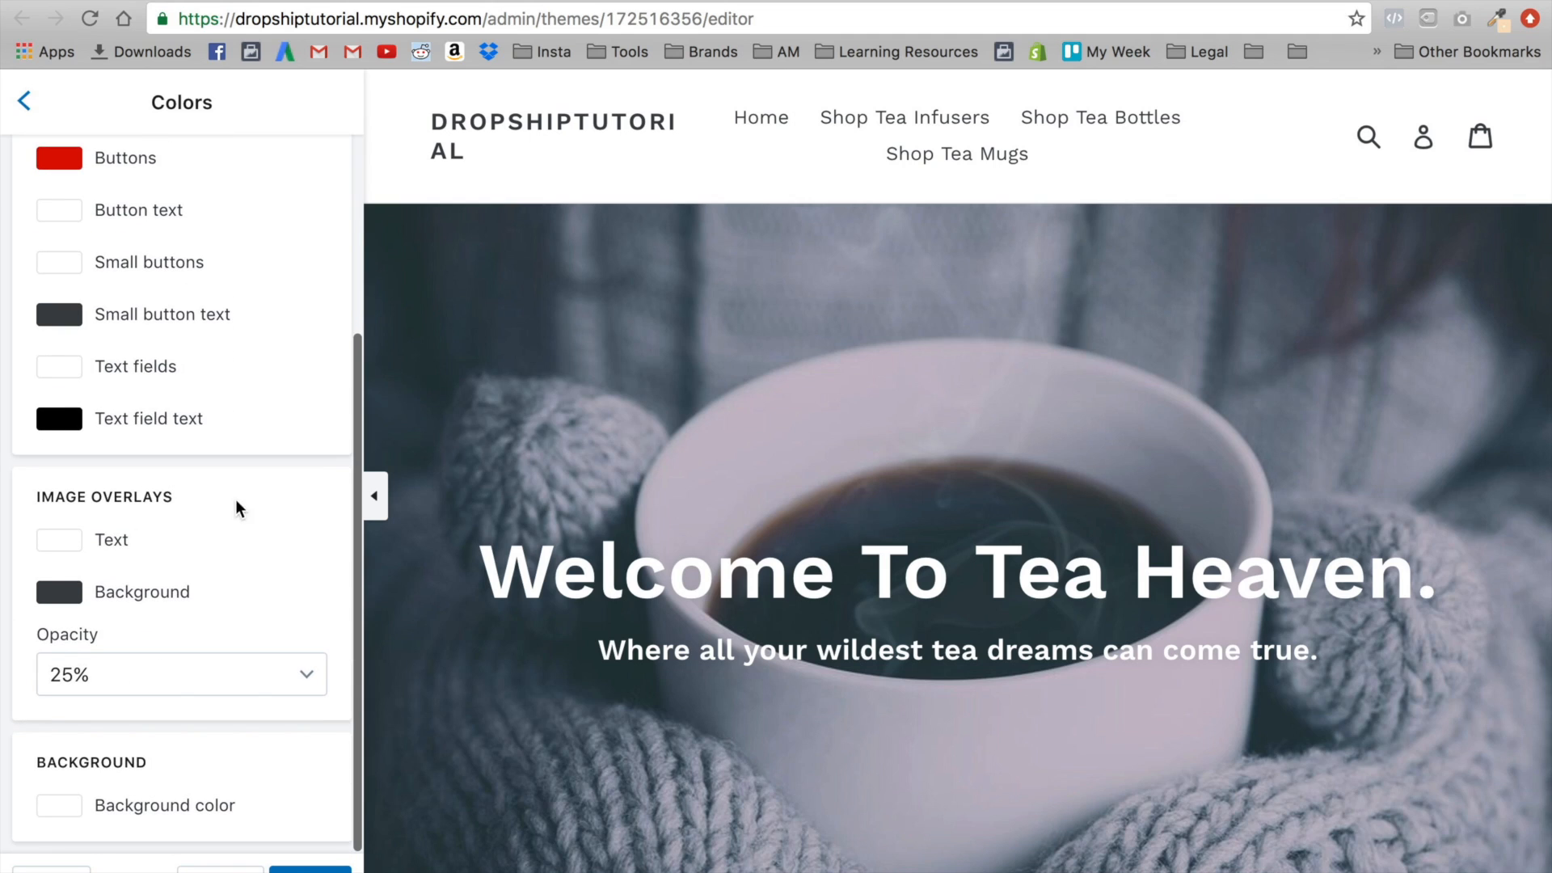
pyautogui.click(203, 674)
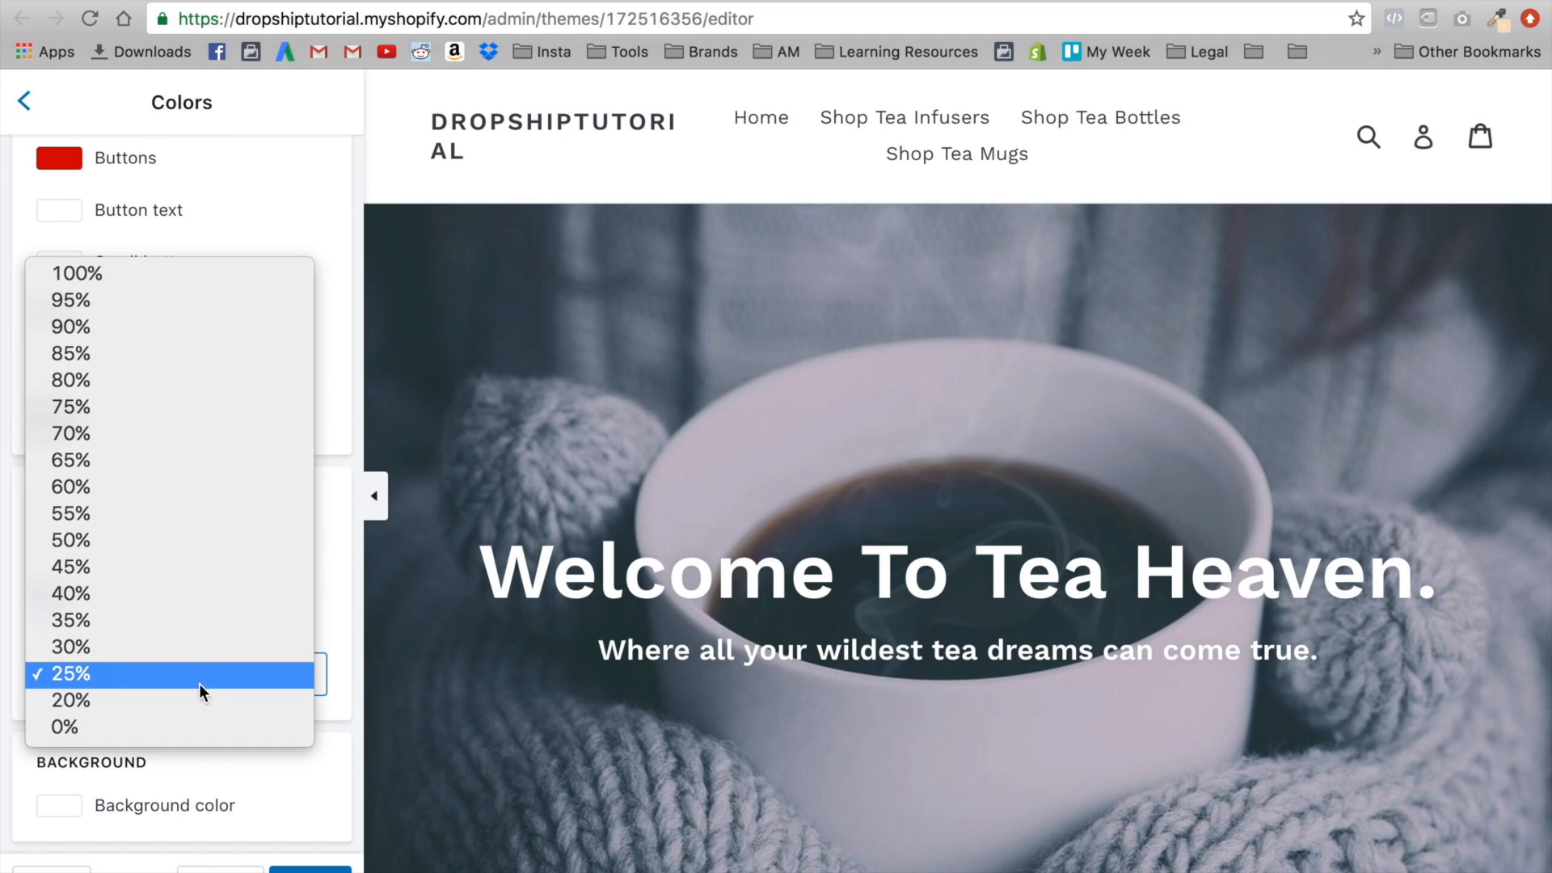
pyautogui.click(114, 632)
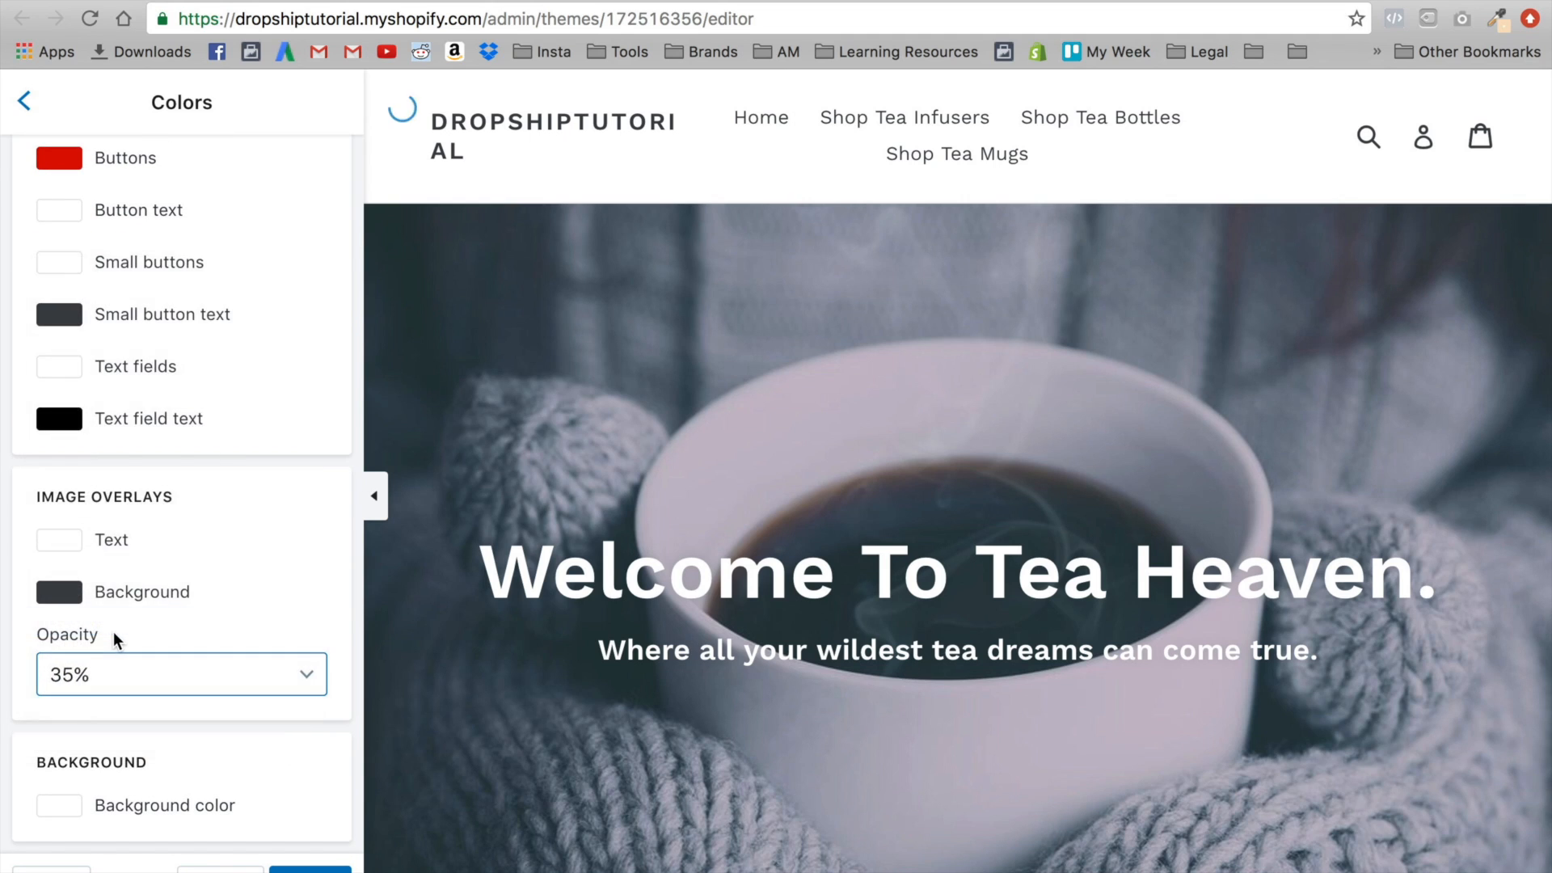
pyautogui.click(60, 597)
pyautogui.moveTo(79, 750); pyautogui.dragTo(6, 829)
pyautogui.click(4, 831)
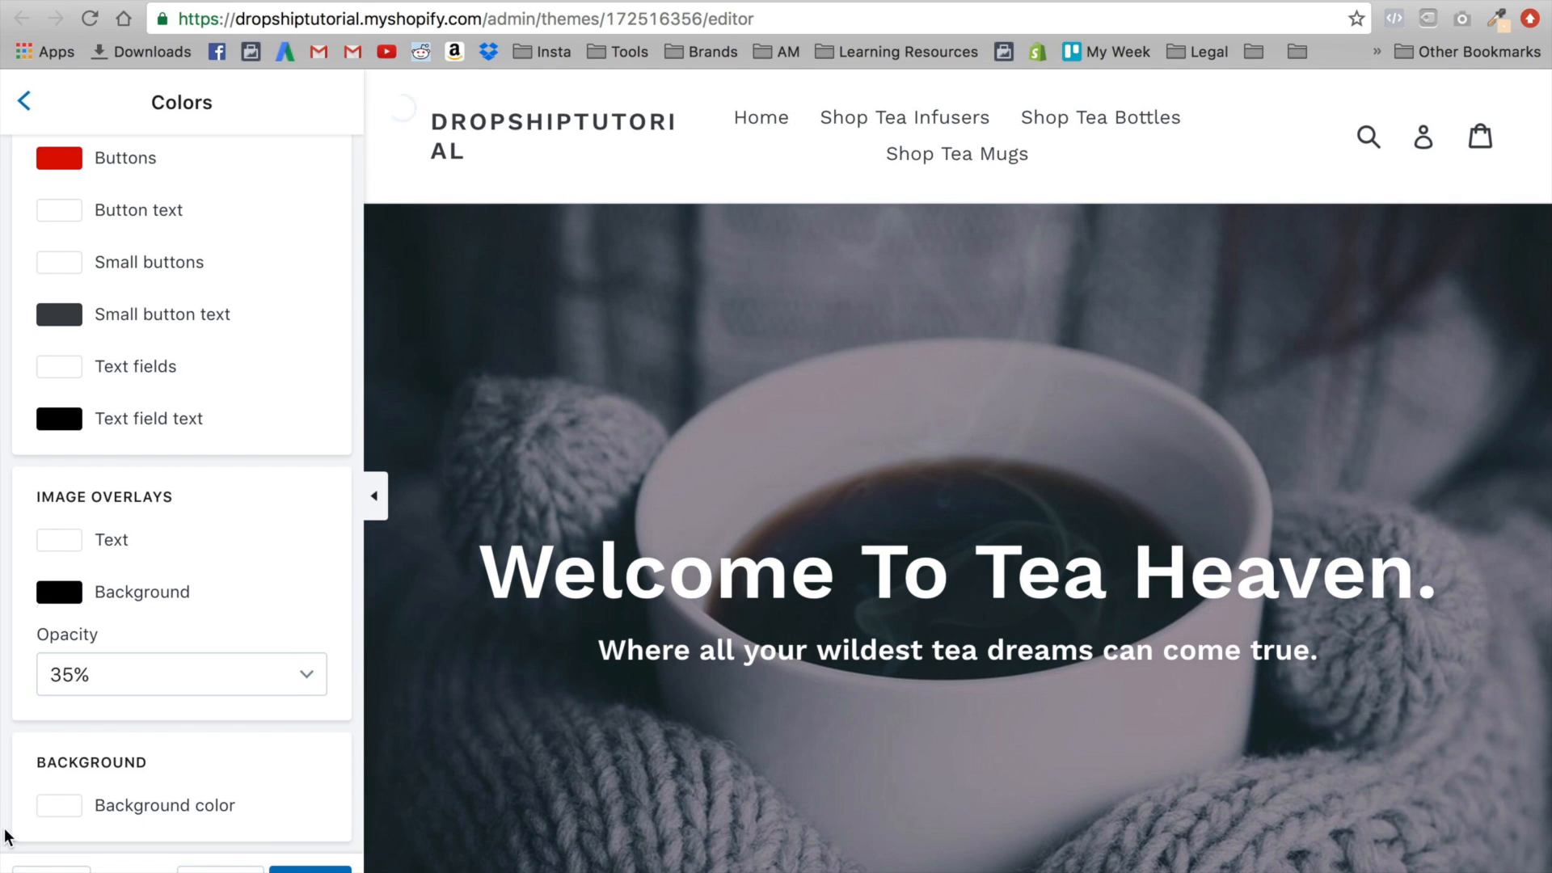
# Try red and black as the page background color, and restore it to white
pyautogui.scroll(-3, 877, 530)
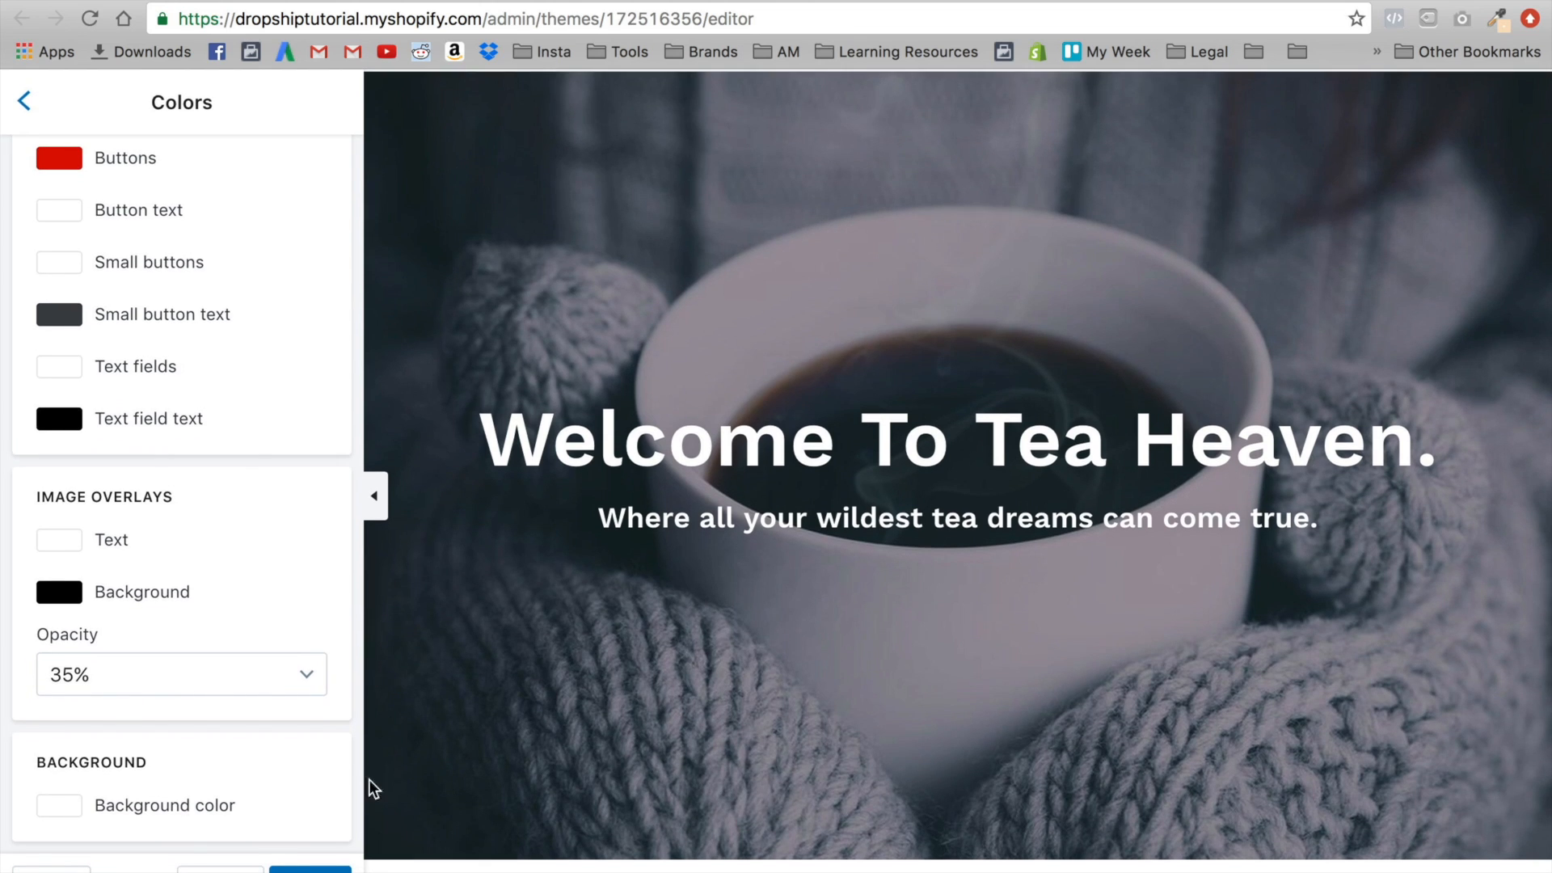
pyautogui.scroll(-6, 485, 732)
pyautogui.click(51, 804)
pyautogui.moveTo(212, 628); pyautogui.dragTo(204, 619)
pyautogui.click(289, 488)
pyautogui.scroll(-10, 672, 491)
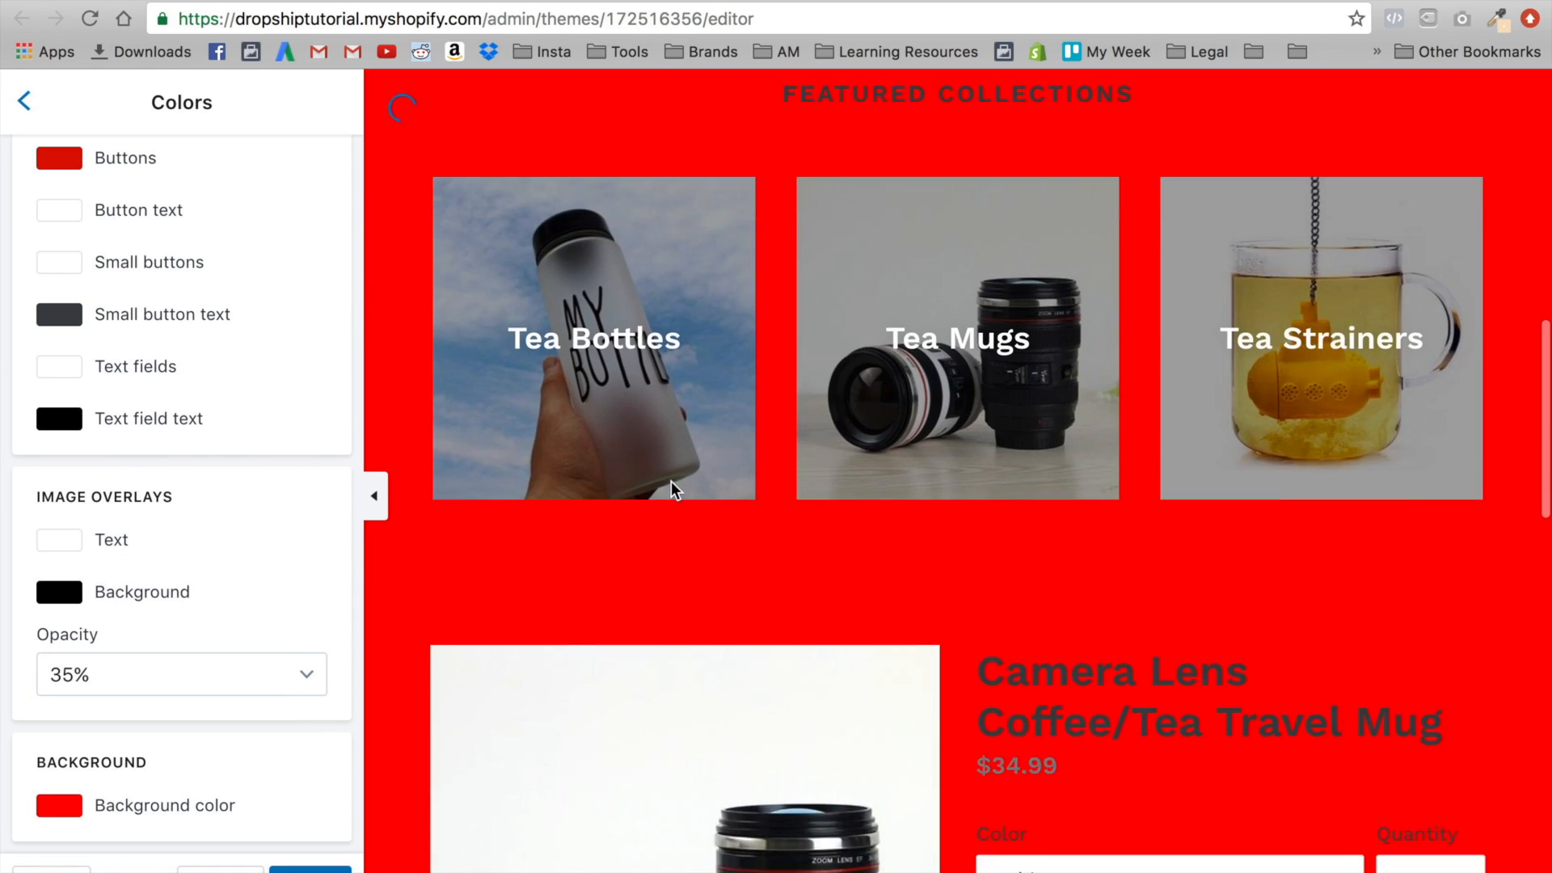
pyautogui.click(60, 806)
pyautogui.moveTo(161, 686); pyautogui.dragTo(25, 752)
pyautogui.click(24, 751)
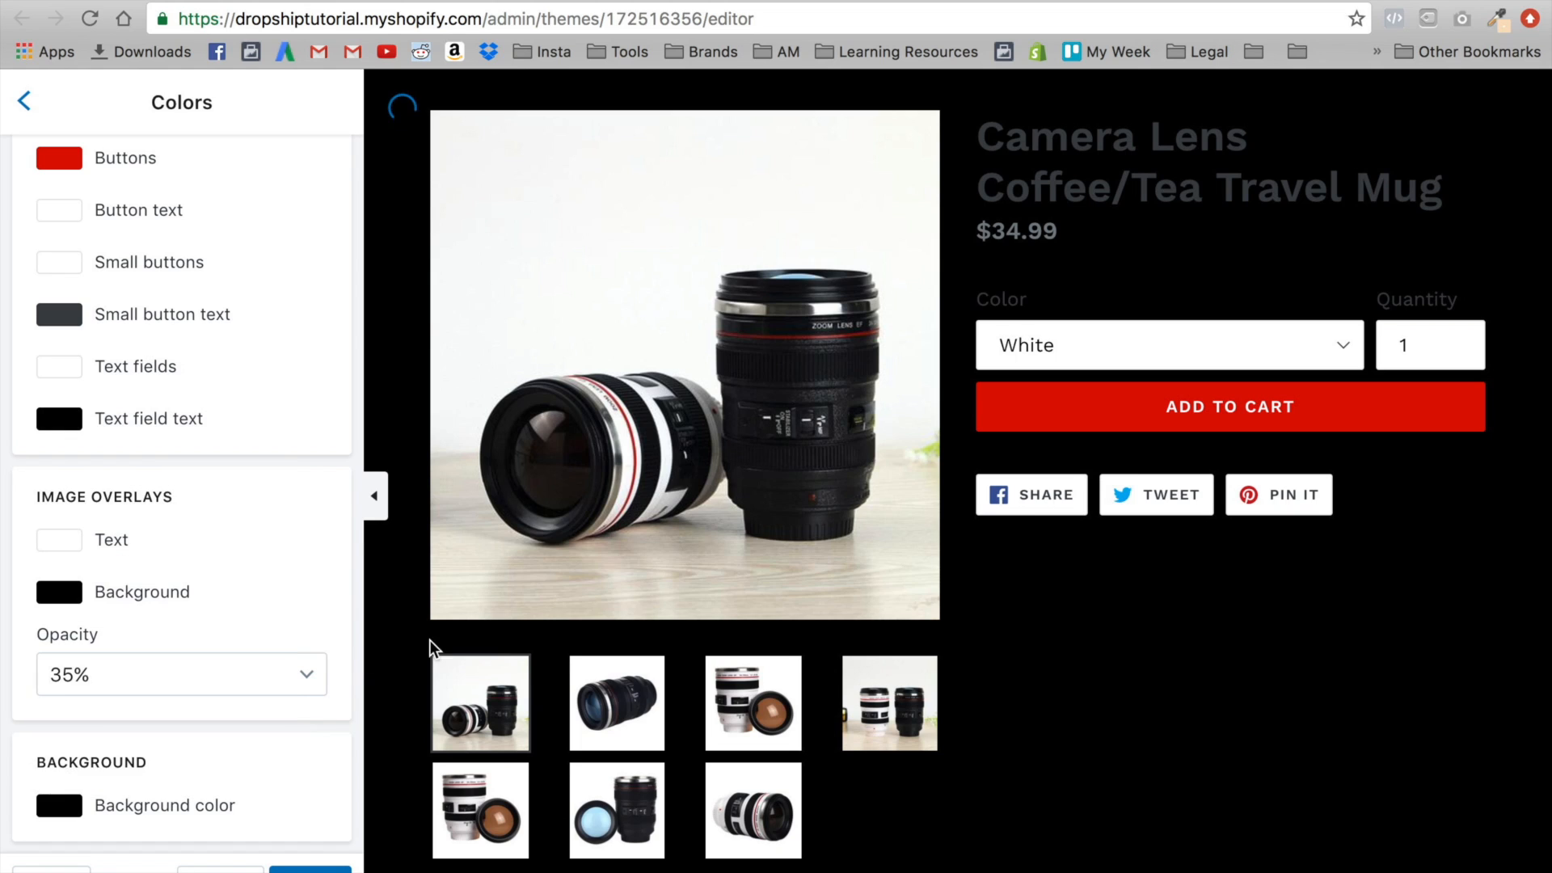
pyautogui.click(59, 803)
pyautogui.moveTo(84, 708); pyautogui.dragTo(13, 436)
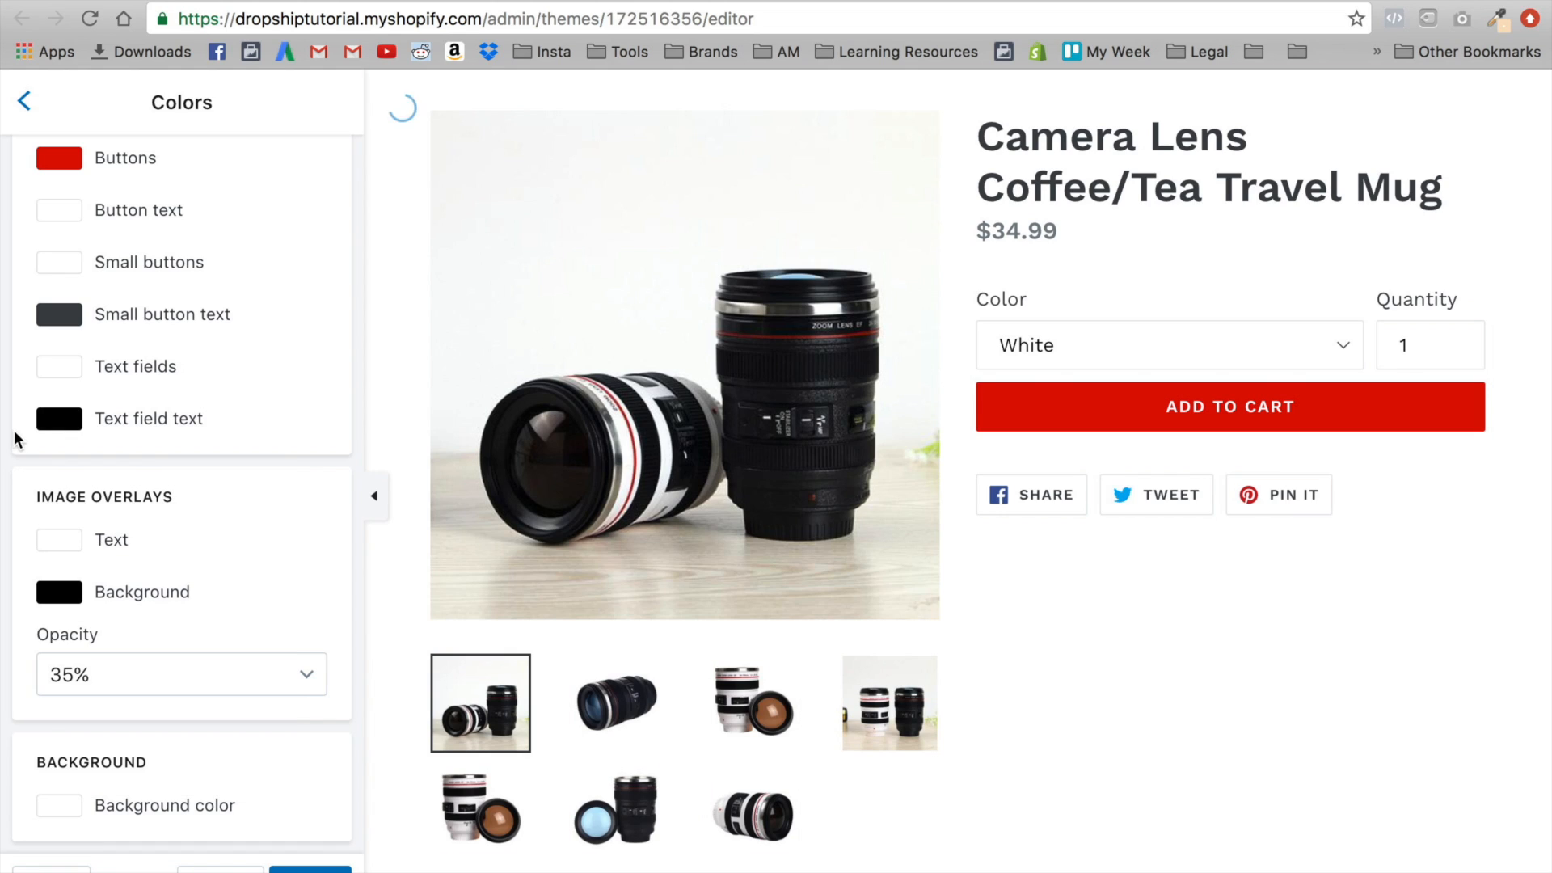
# Set the Small button text color to black, and save the theme's color settings
pyautogui.scroll(3, 322, 416)
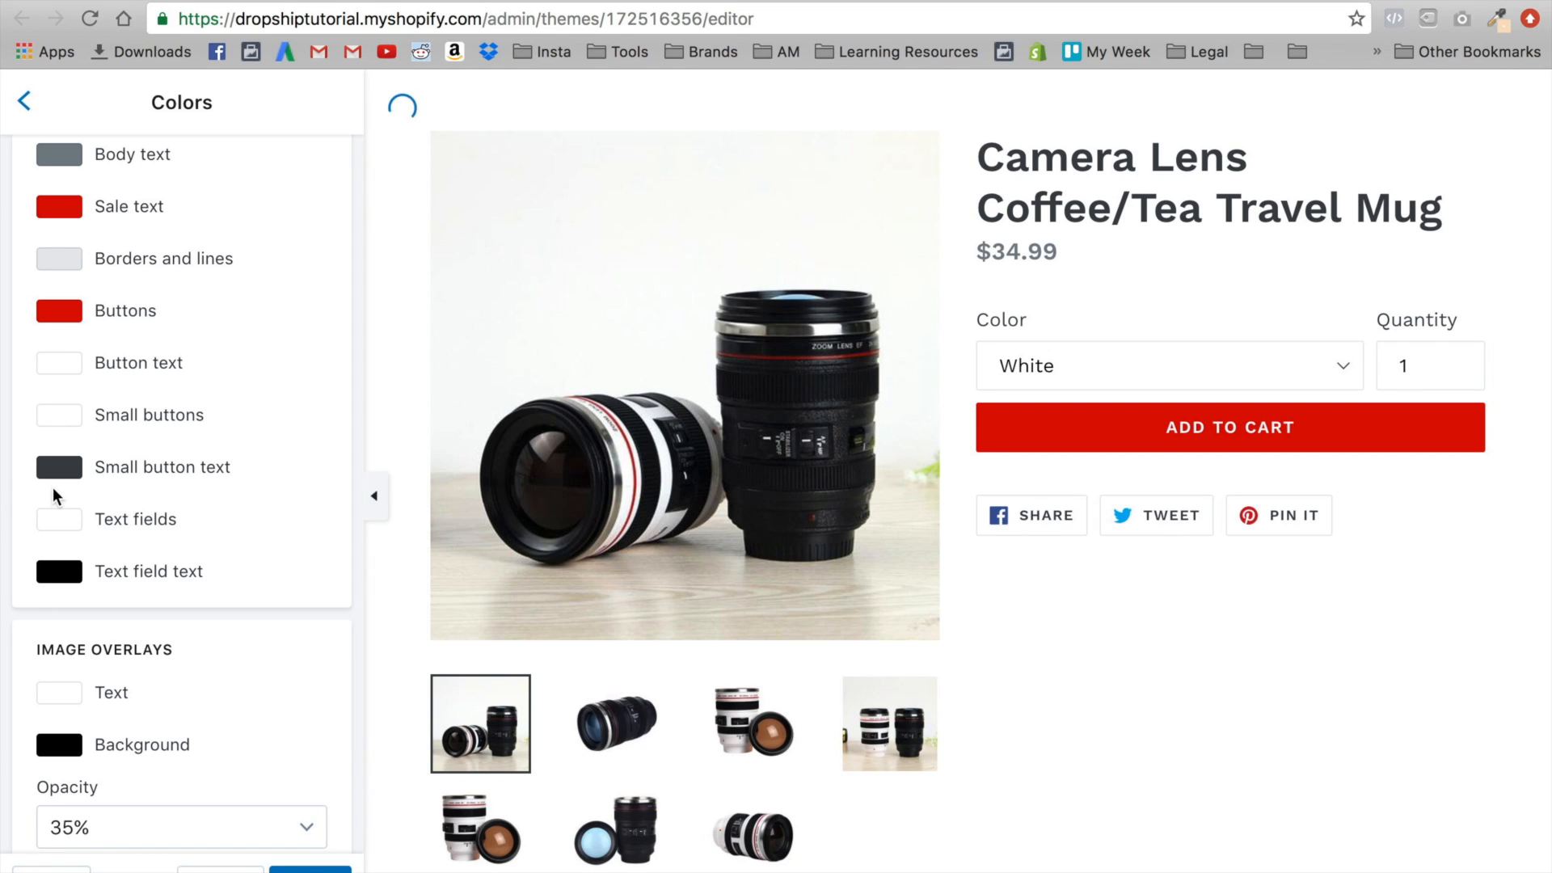
pyautogui.click(57, 469)
pyautogui.moveTo(57, 656); pyautogui.dragTo(7, 724)
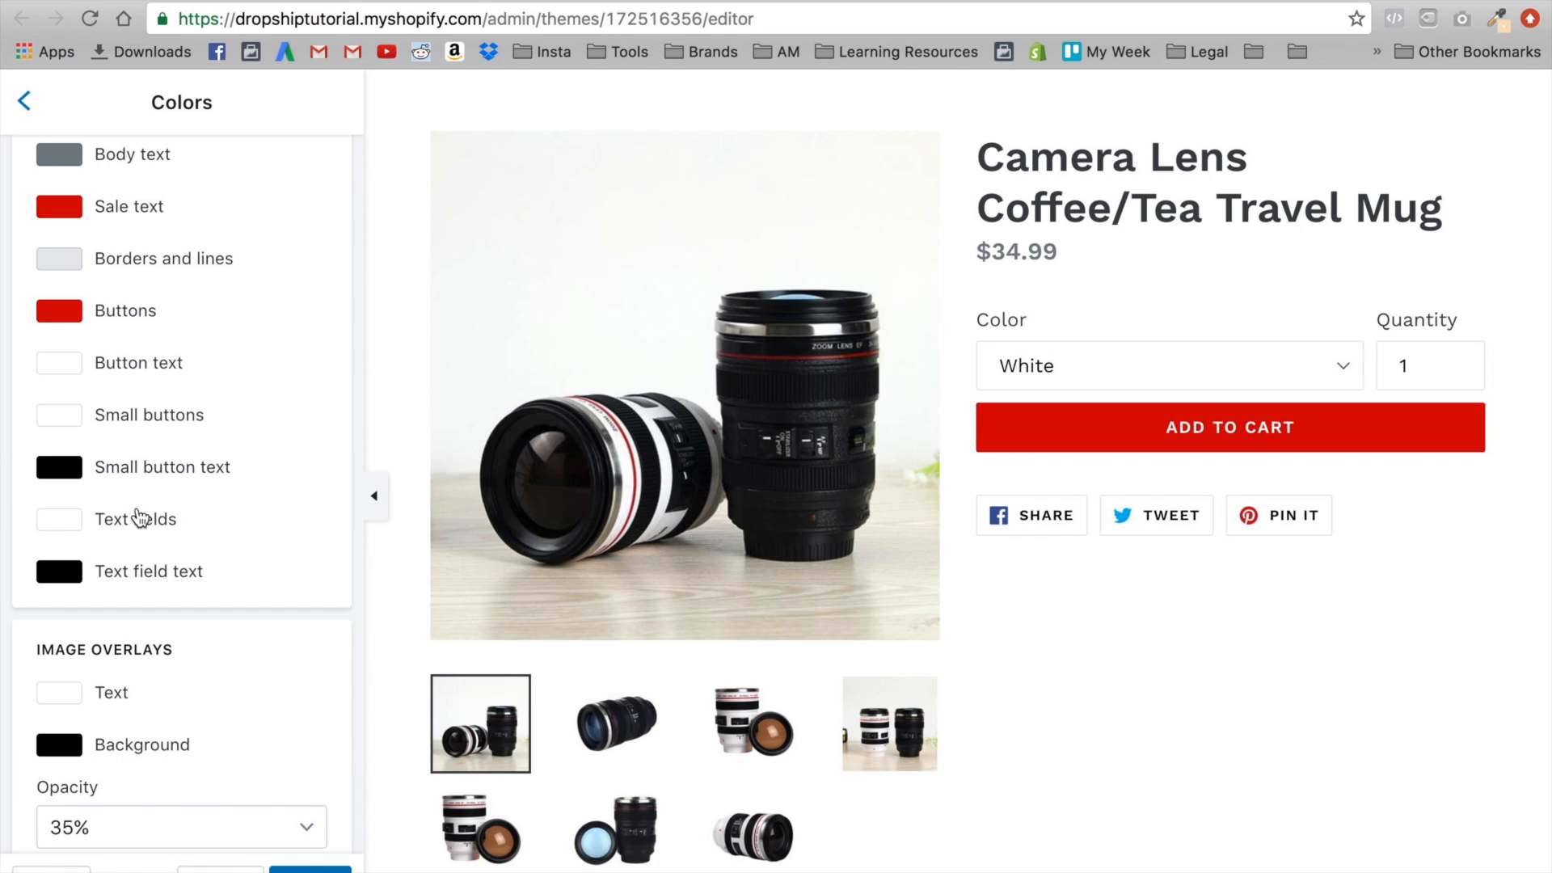
pyautogui.scroll(1, 113, 396)
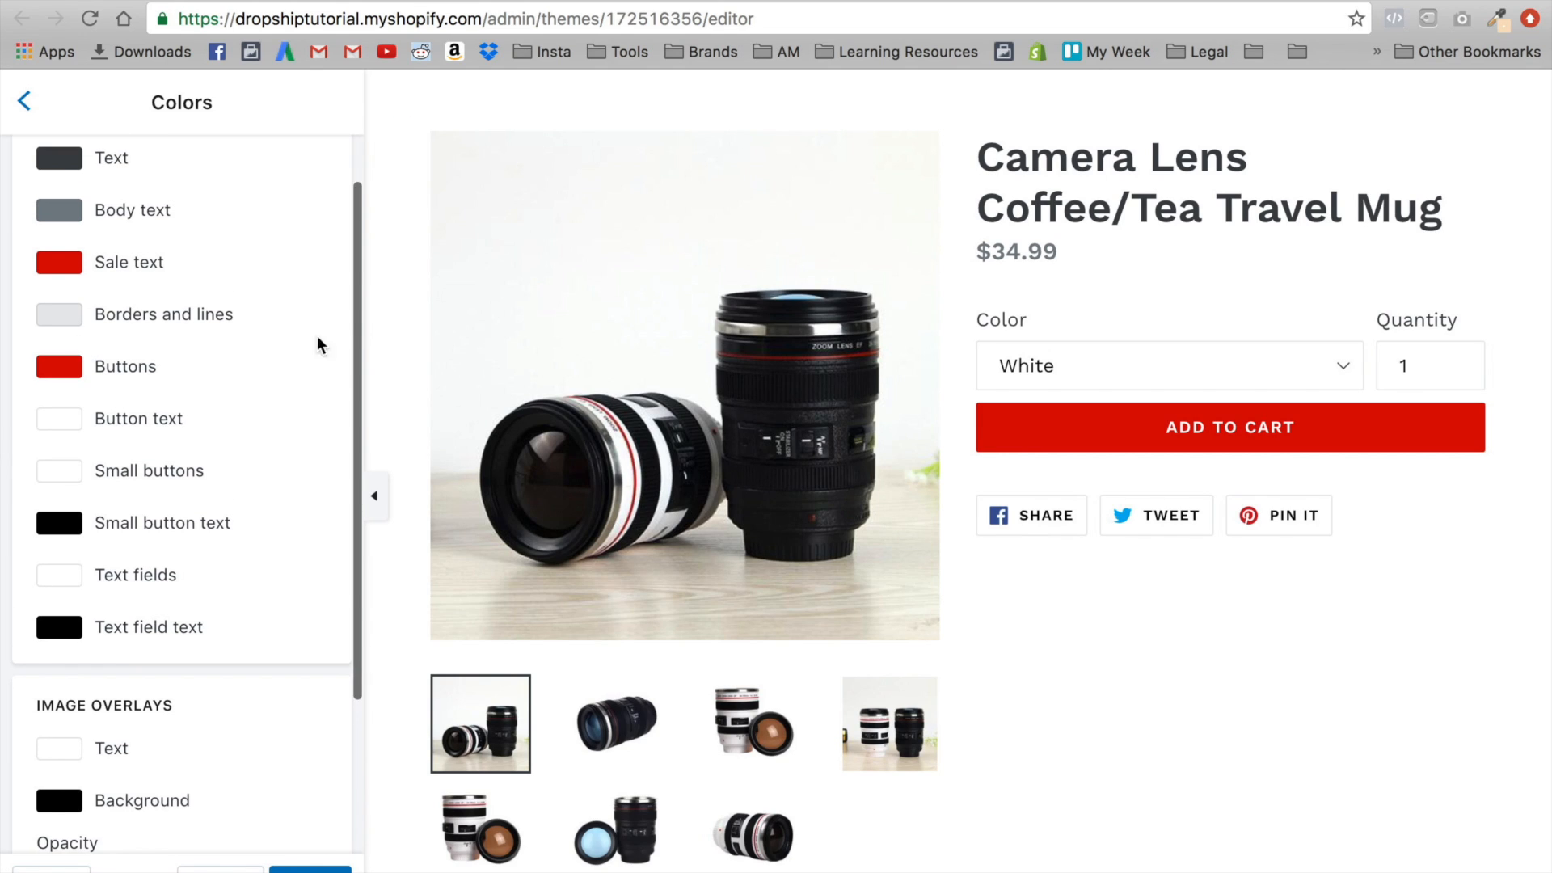
pyautogui.scroll(1, 320, 345)
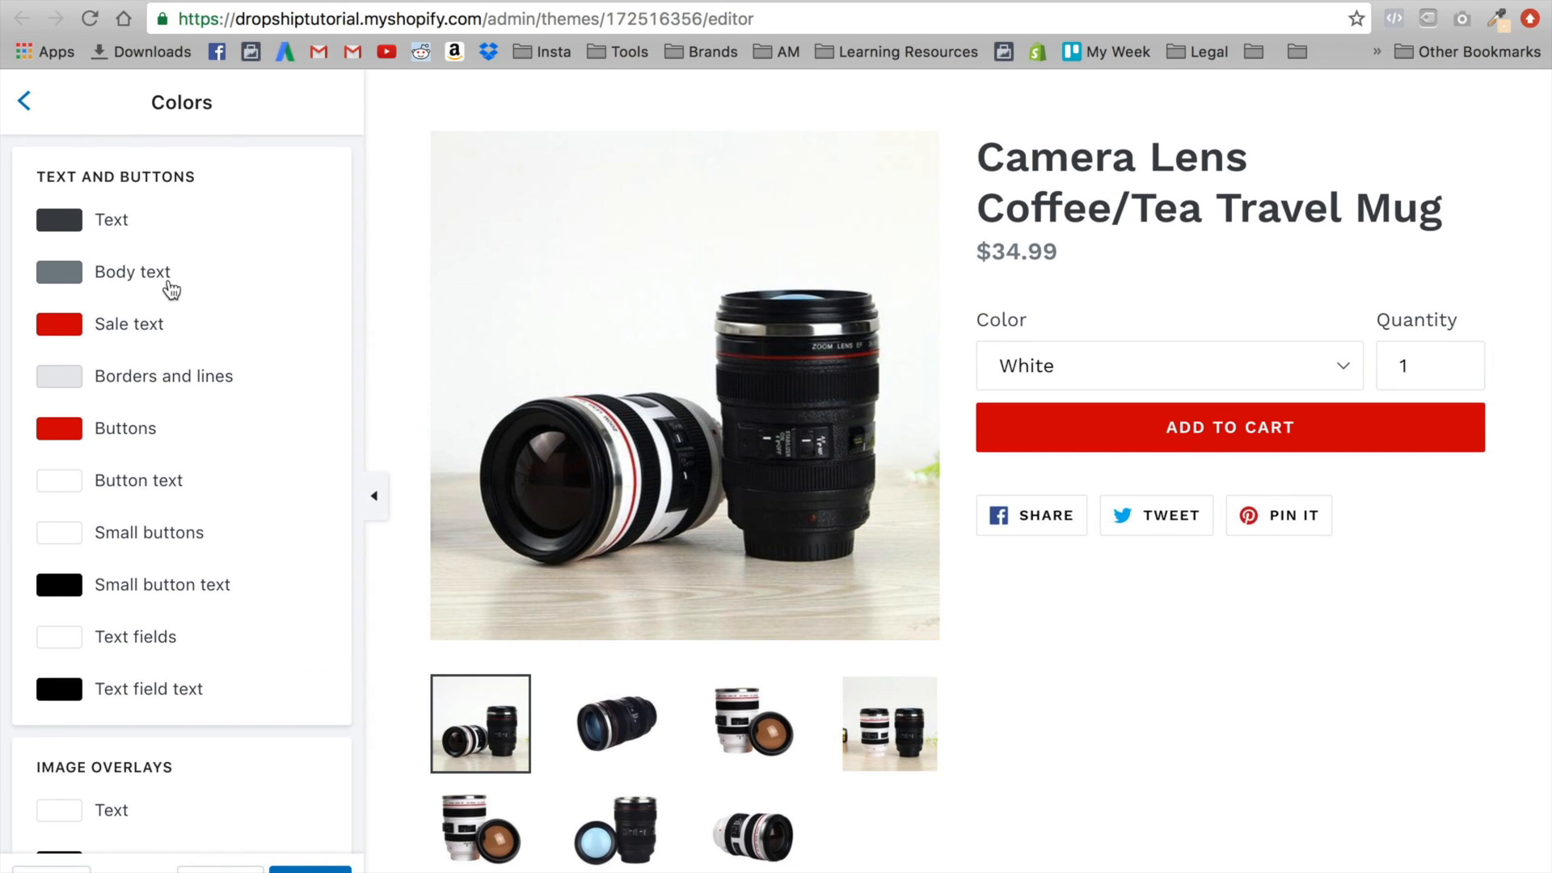
pyautogui.scroll(-3, 172, 290)
pyautogui.click(310, 868)
# Set the heading base size to 34px in the Typography settings and check the homepage headings
pyautogui.click(24, 101)
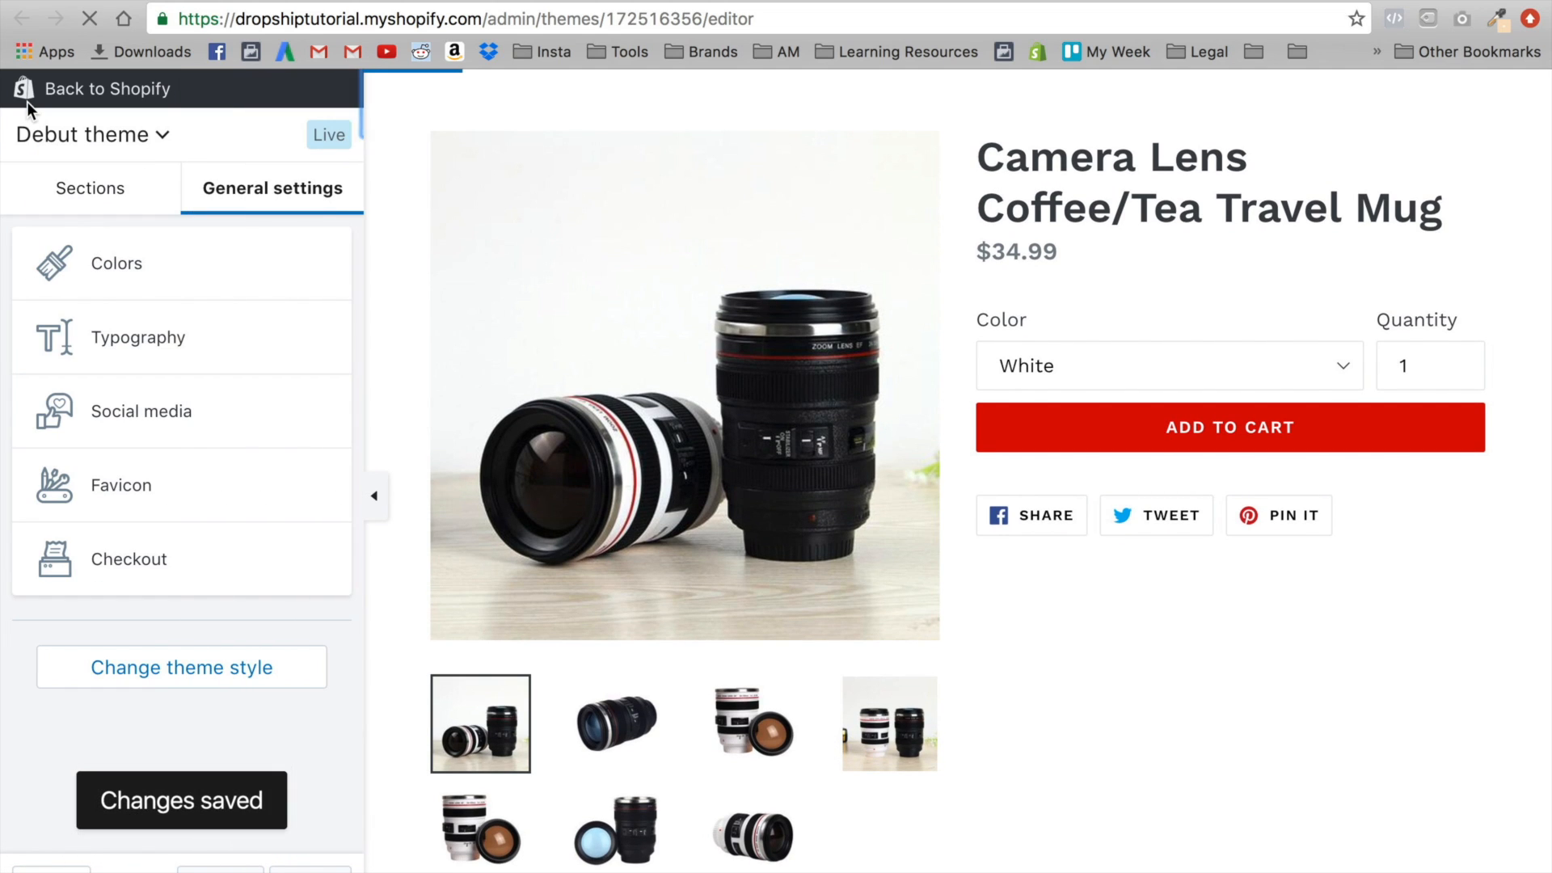
pyautogui.click(146, 338)
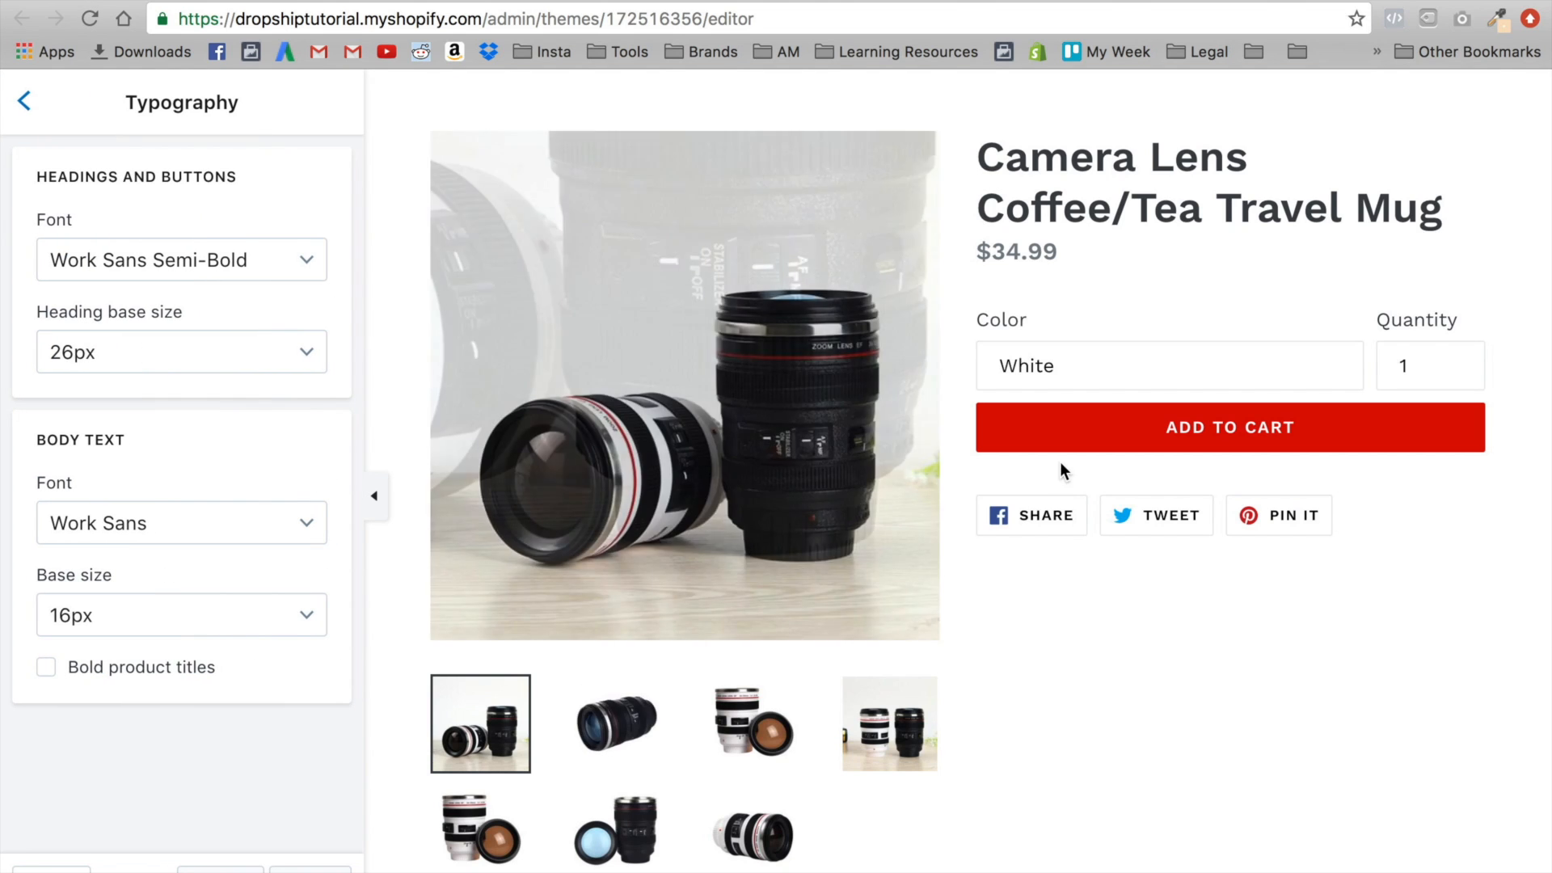
pyautogui.scroll(15, 1060, 462)
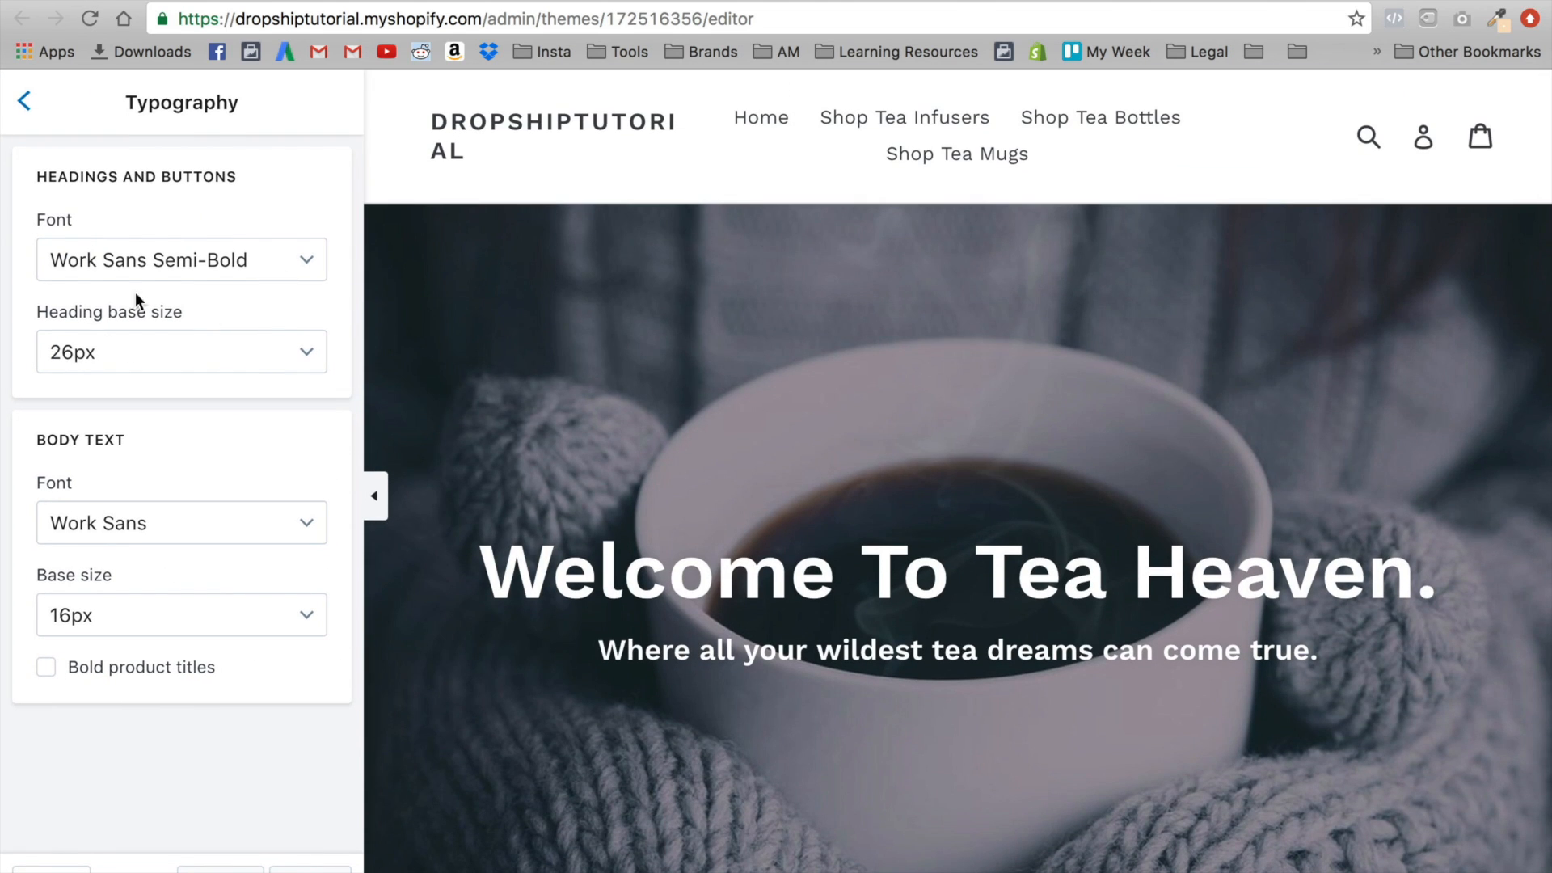
pyautogui.click(138, 349)
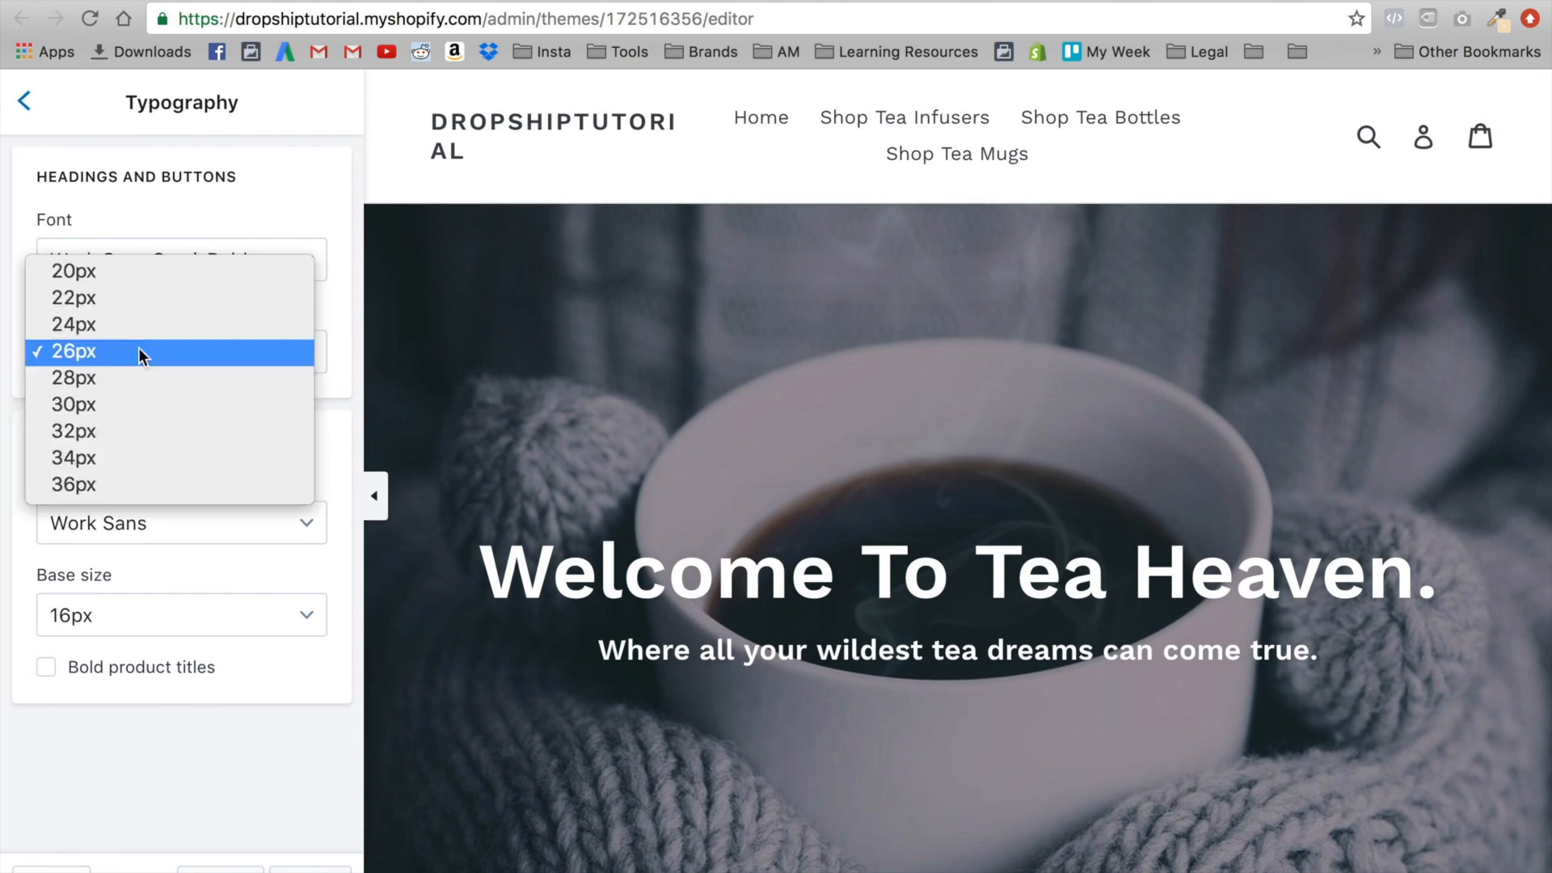
pyautogui.click(119, 459)
pyautogui.scroll(-15, 727, 537)
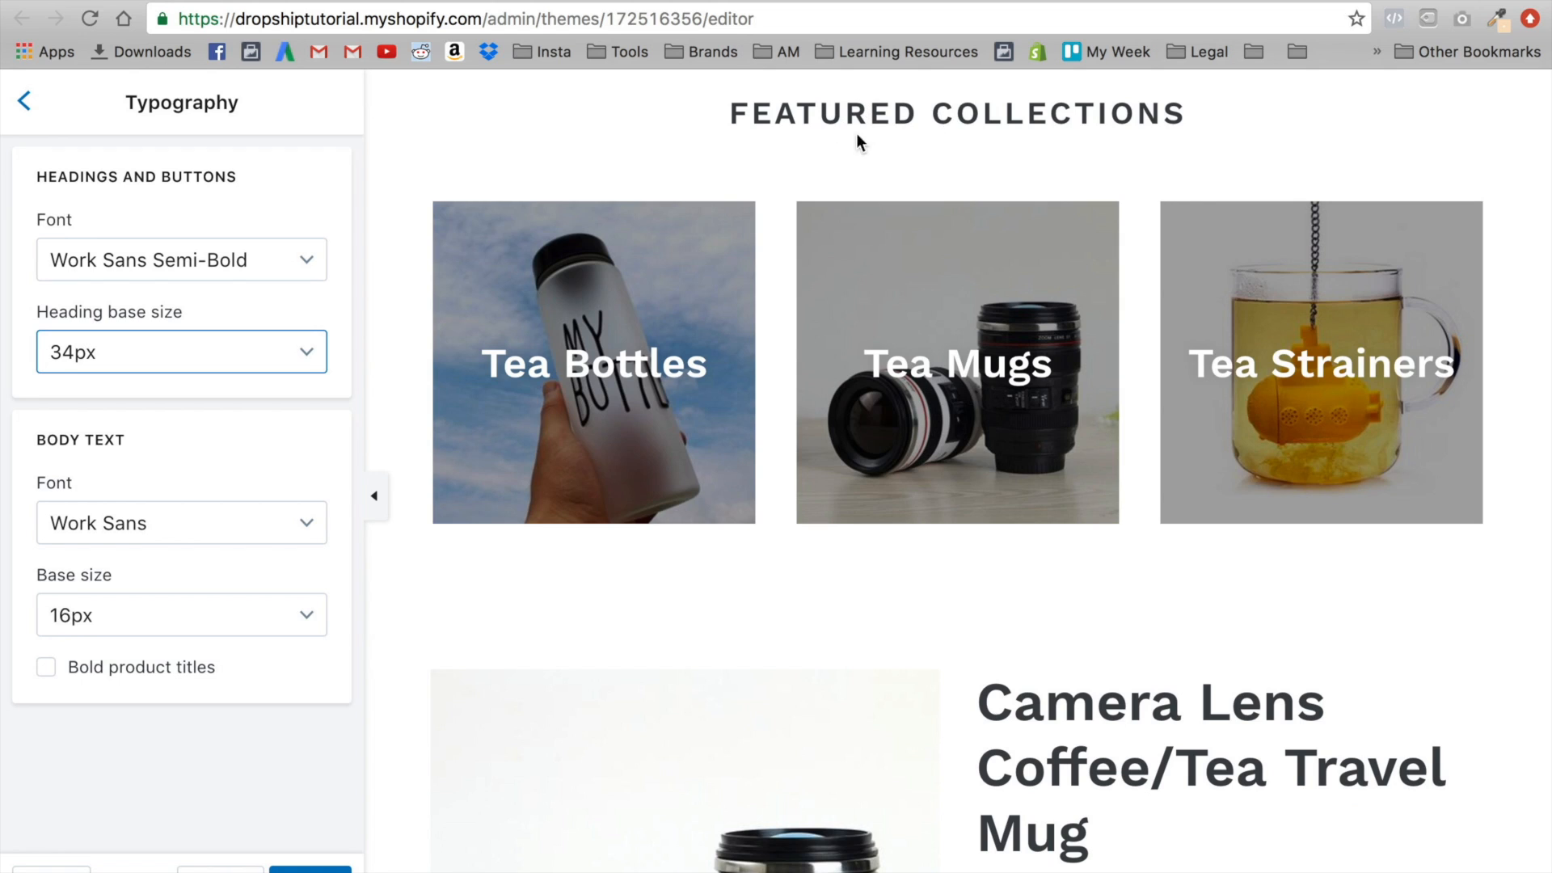
# Set the heading base size to 32px and check the headings across the homepage preview
pyautogui.scroll(-2, 1205, 744)
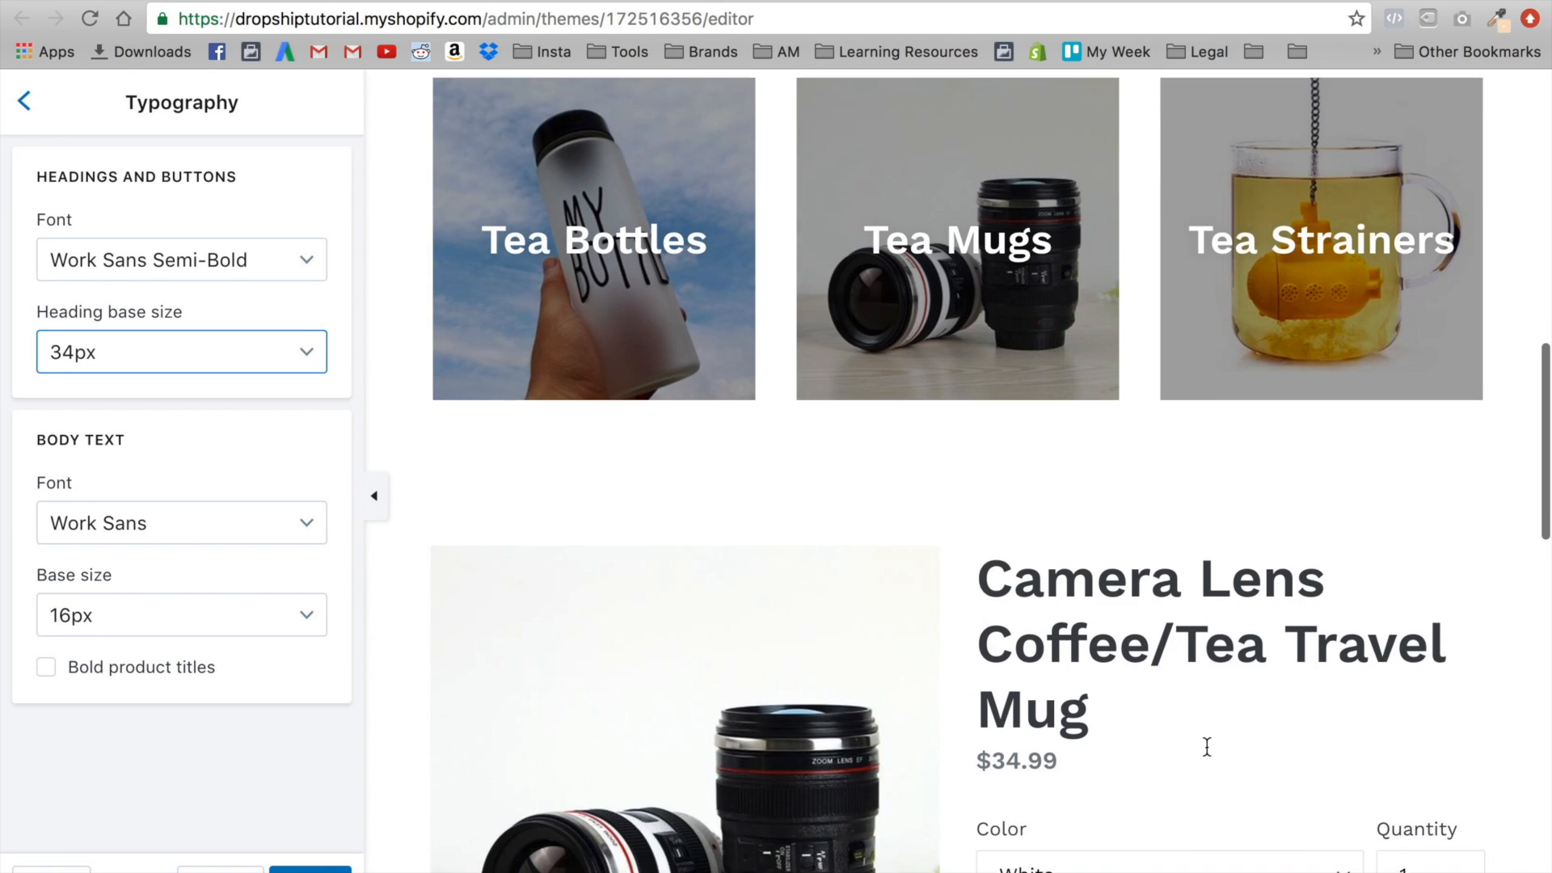
pyautogui.click(174, 350)
pyautogui.click(166, 322)
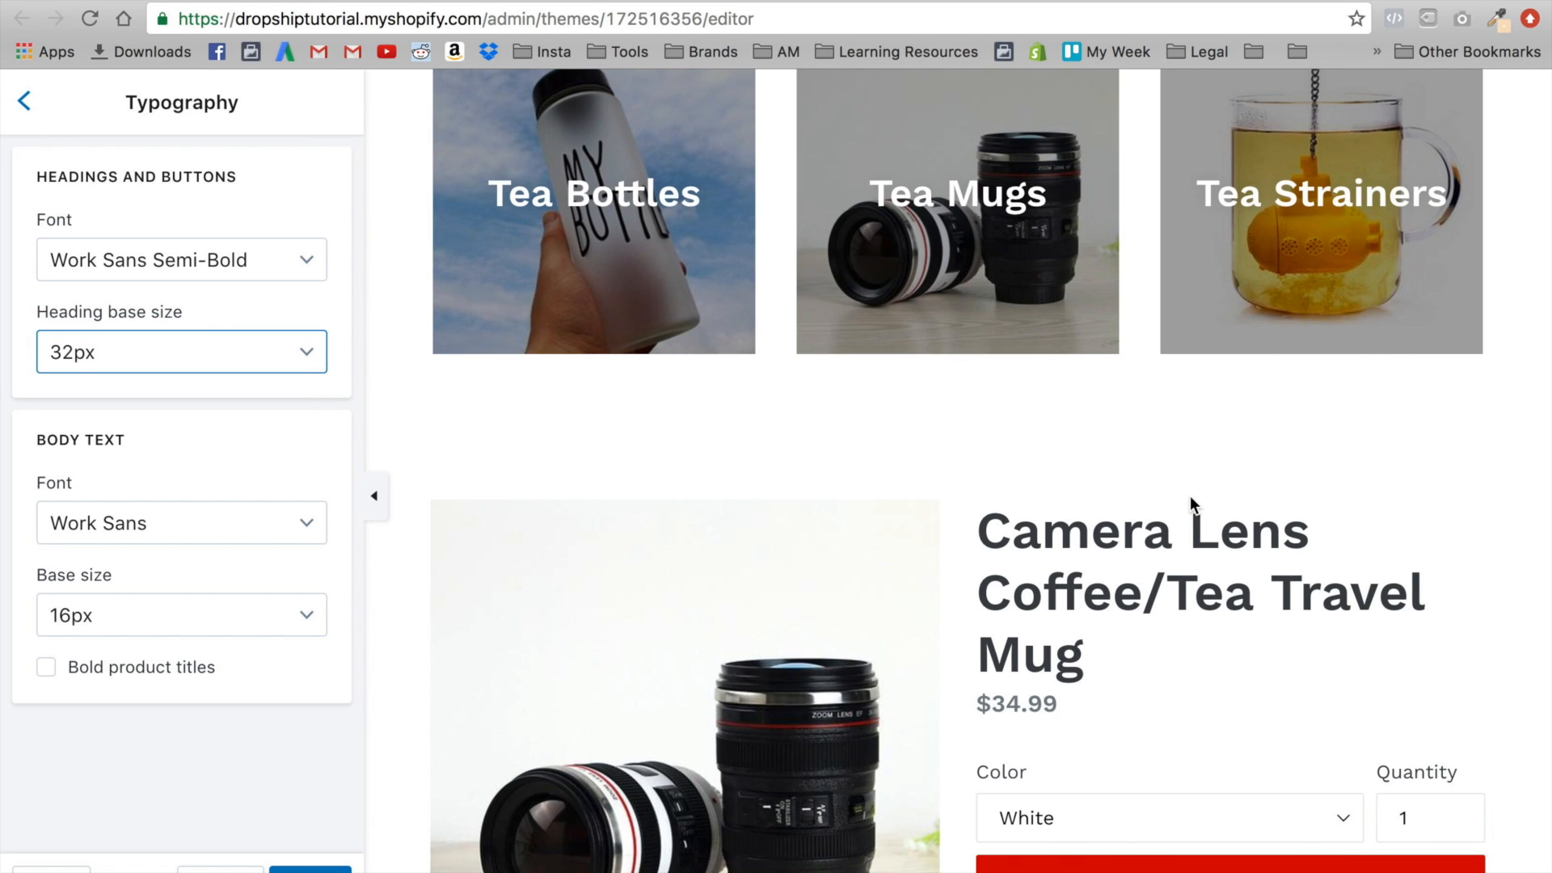
pyautogui.scroll(7, 1193, 506)
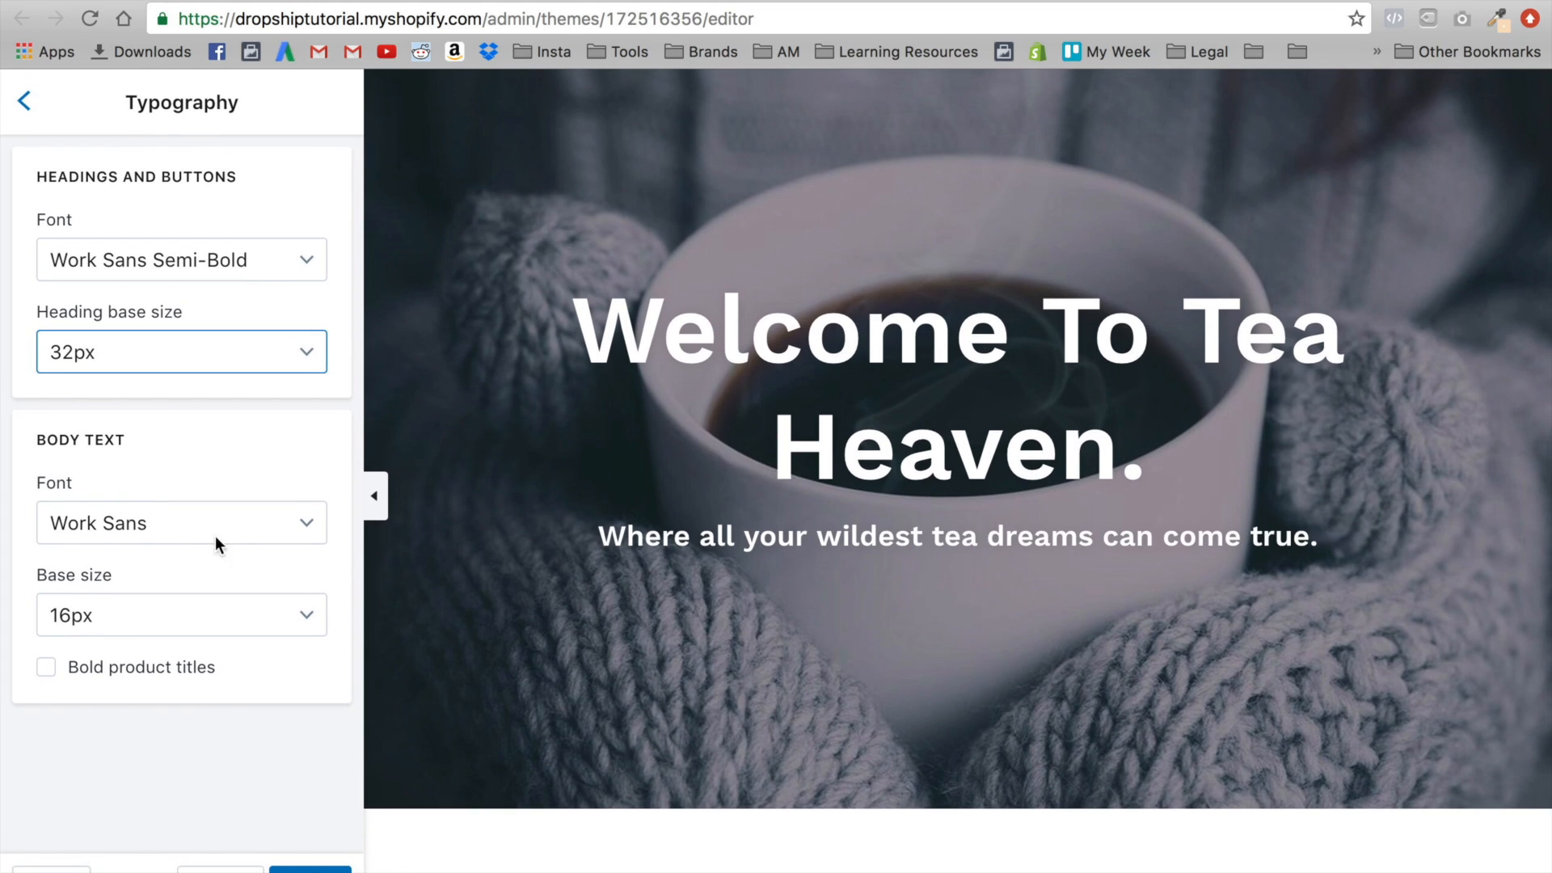
pyautogui.scroll(-10, 722, 783)
pyautogui.scroll(-4, 471, 585)
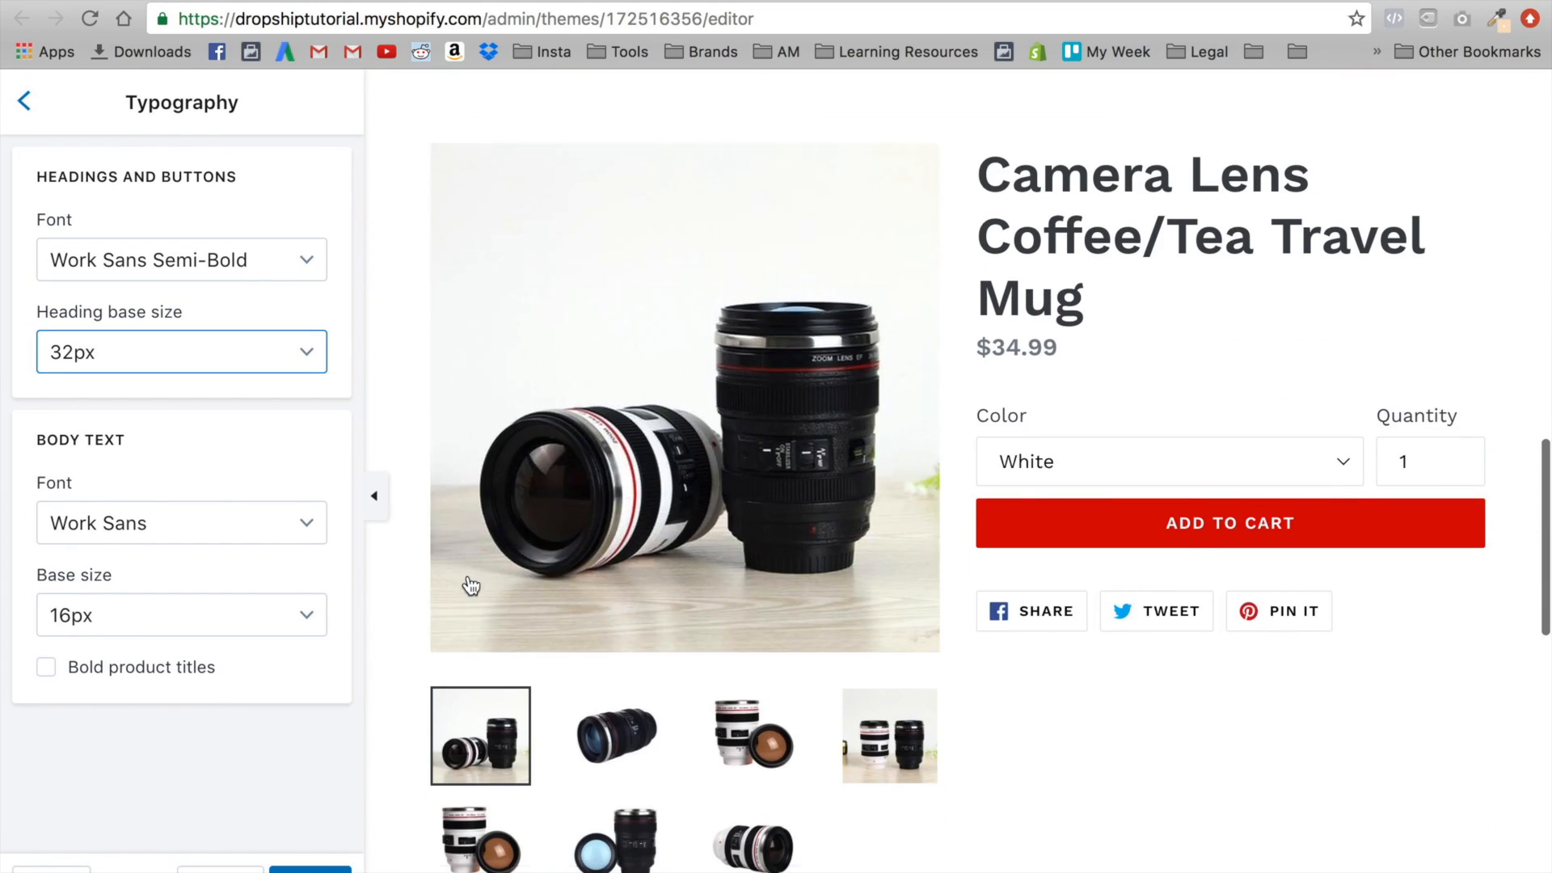
# Set the body text base size to 20px with the Work Sans font, and enable bold product titles
pyautogui.click(129, 612)
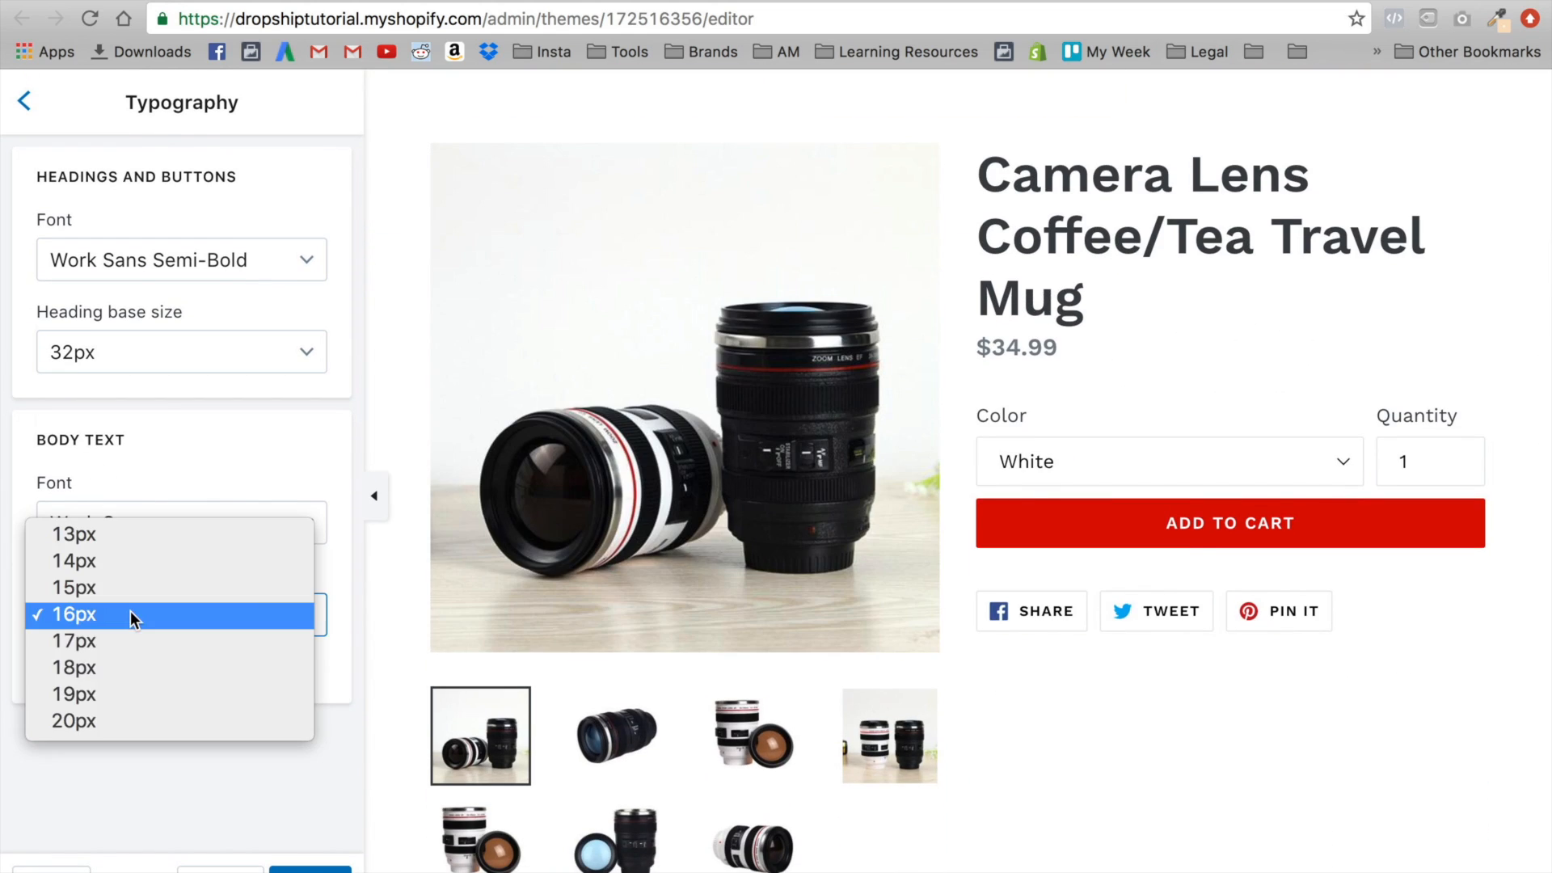
pyautogui.click(119, 716)
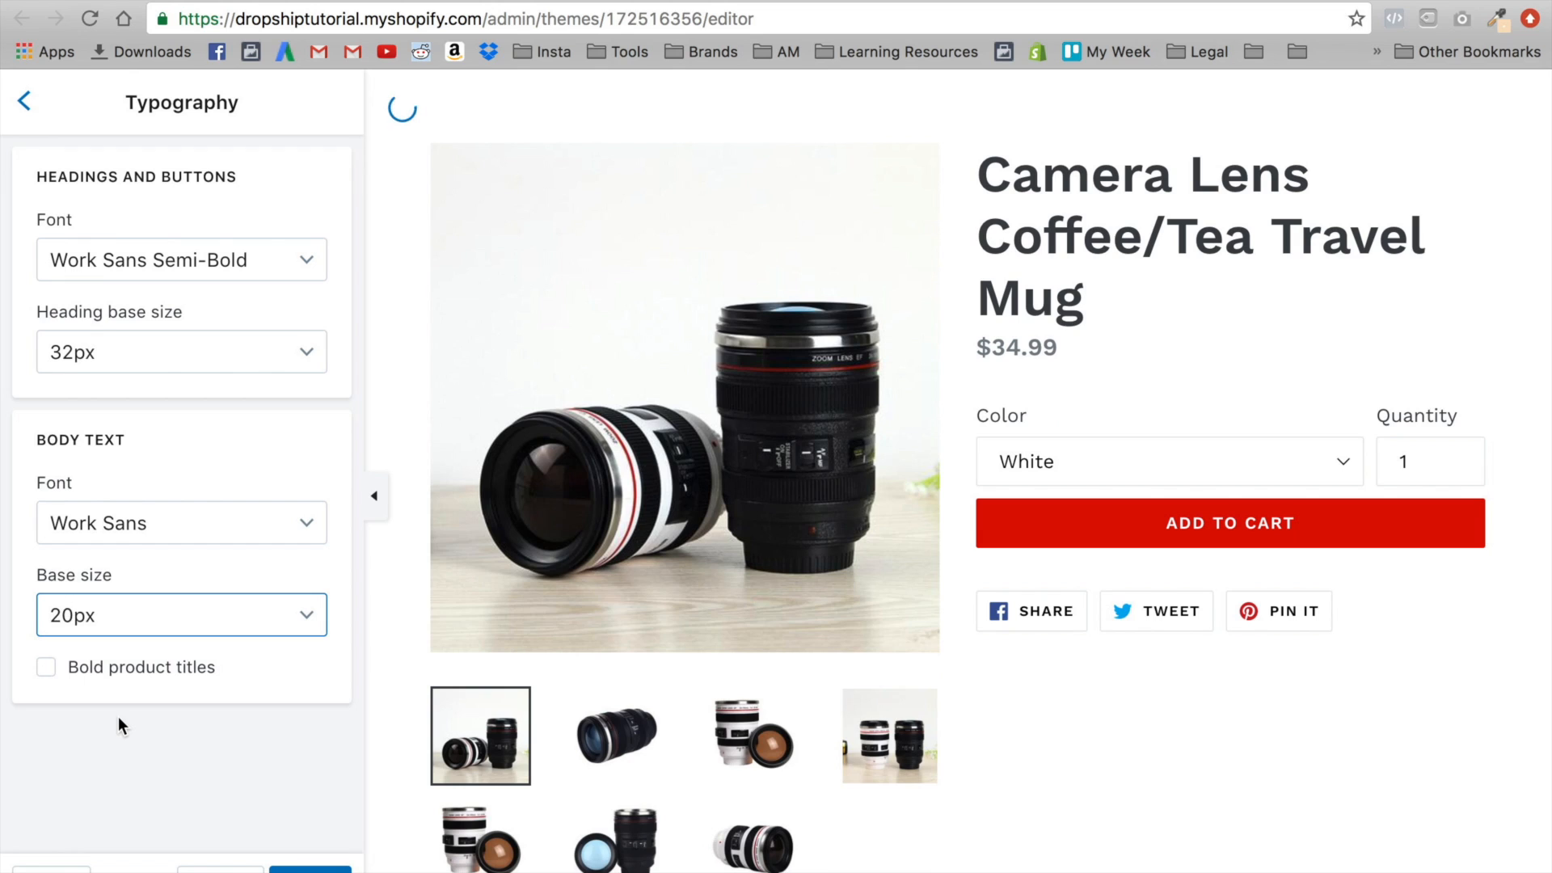
pyautogui.click(45, 668)
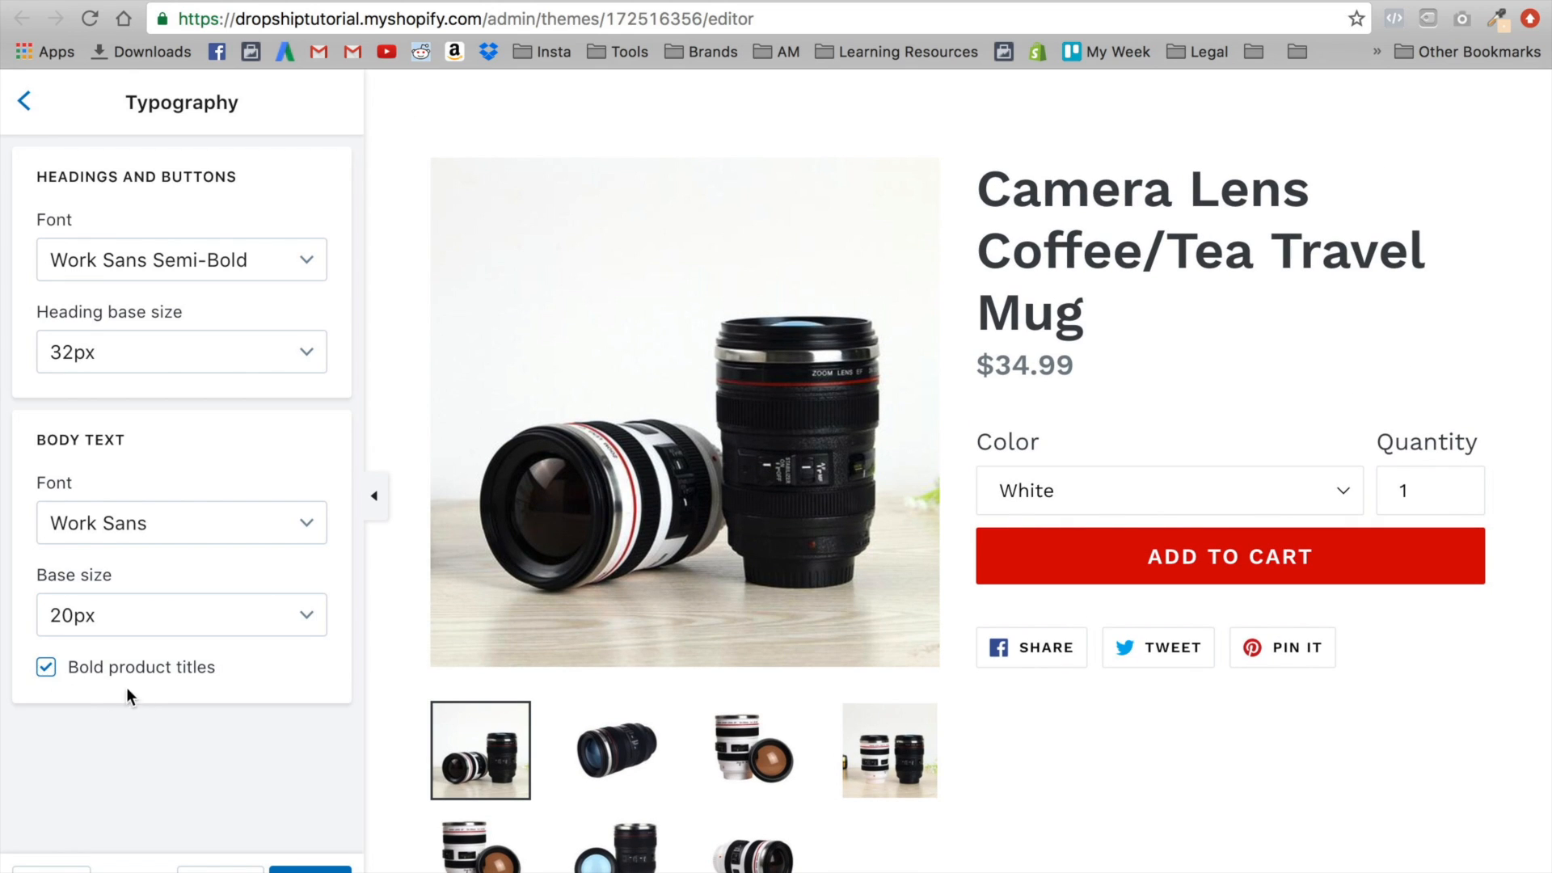
pyautogui.click(168, 502)
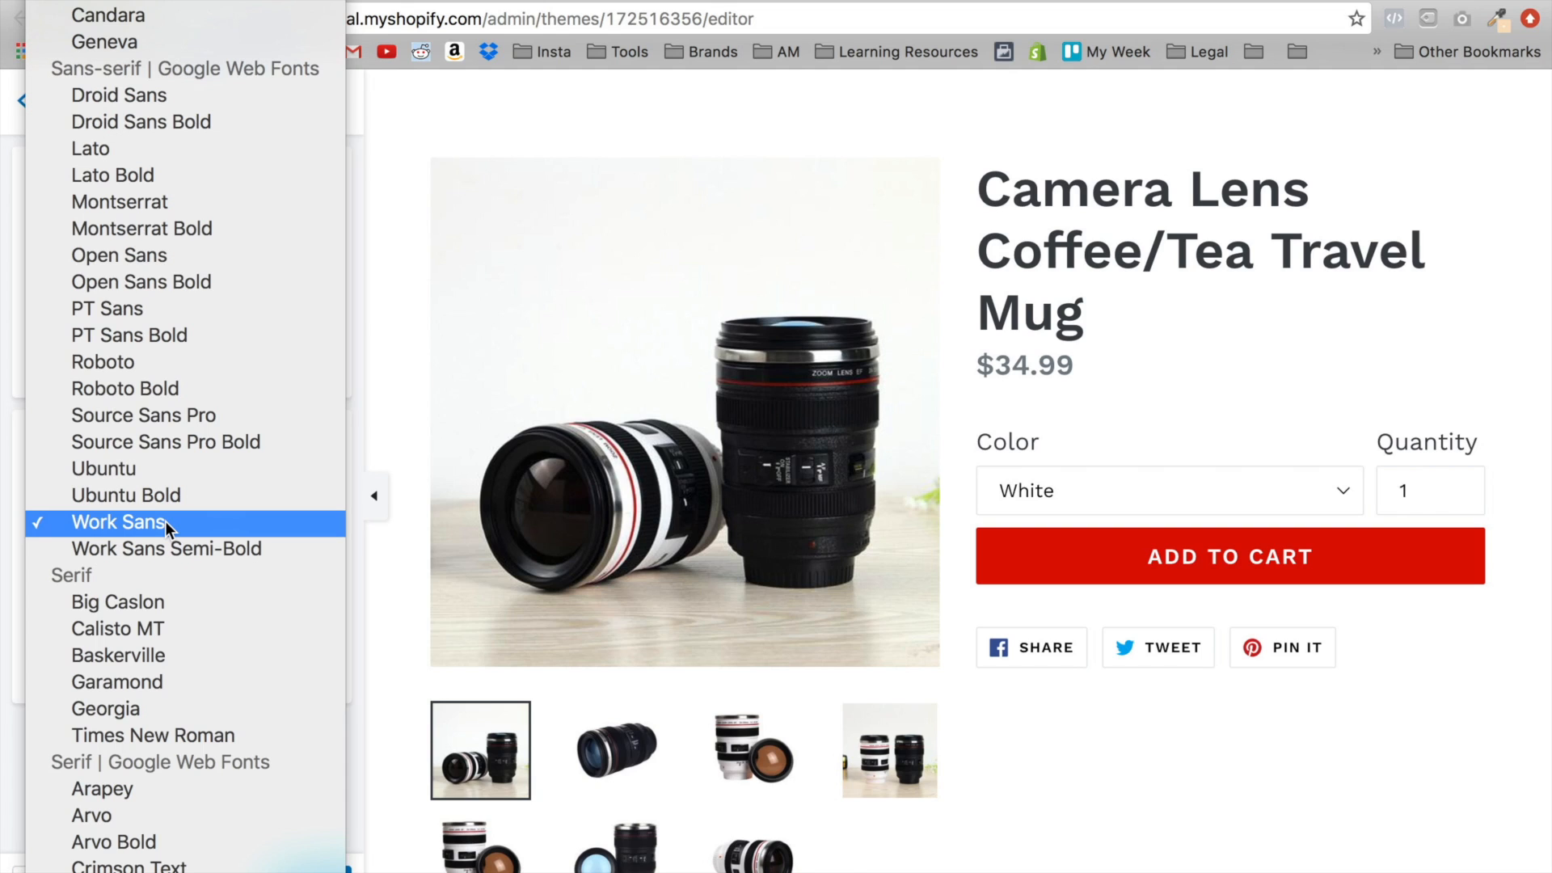
pyautogui.click(165, 523)
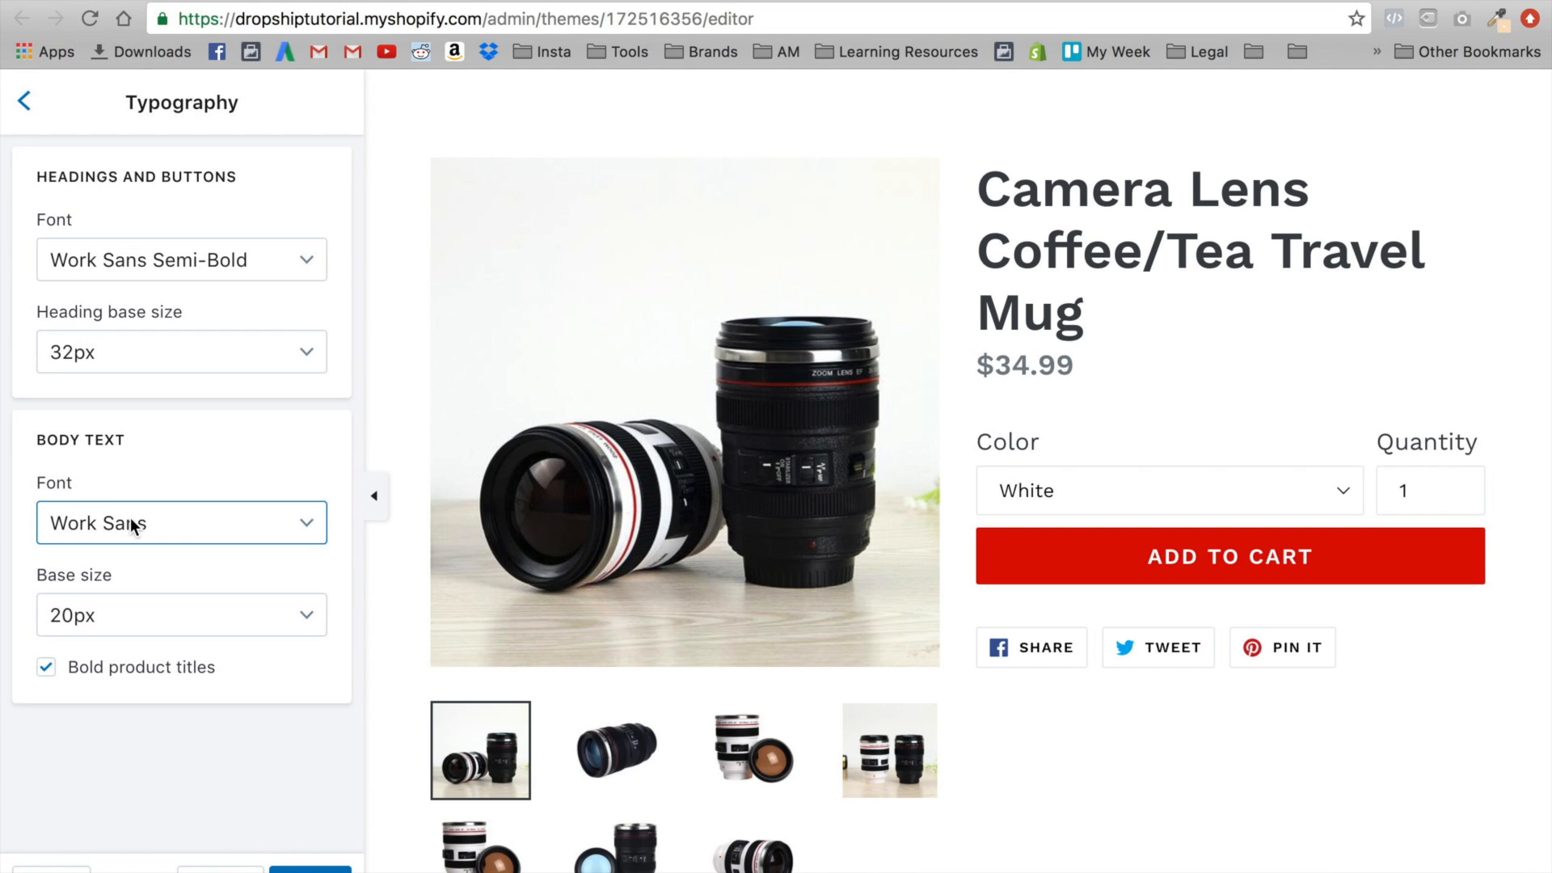
# Review the new typography on the homepage, including a full-width preview, and save the theme changes
pyautogui.scroll(-5, 696, 617)
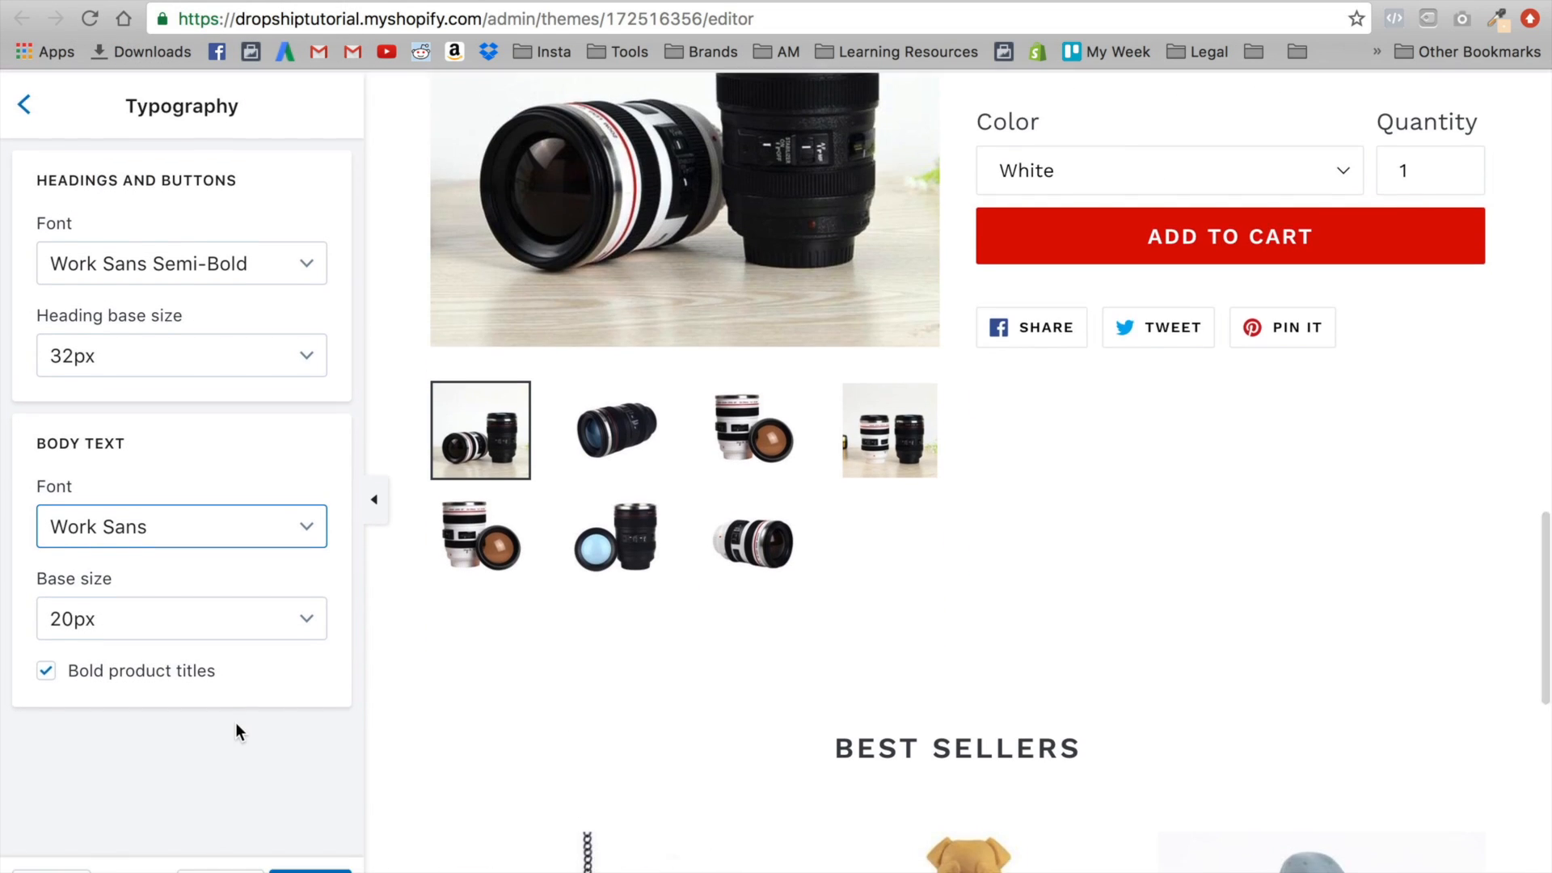
pyautogui.scroll(-8, 717, 604)
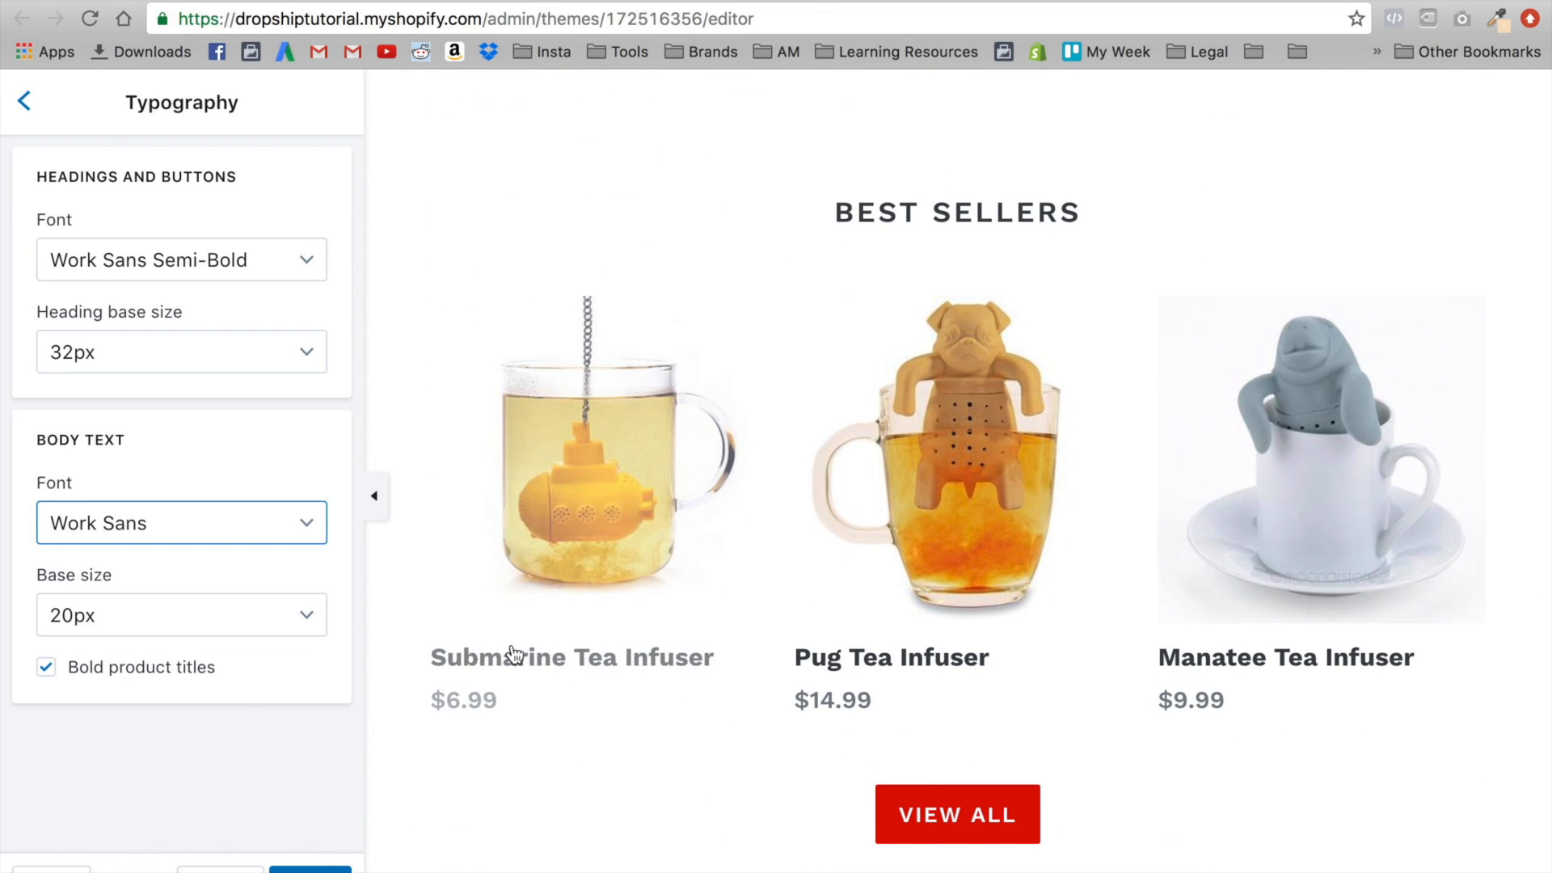
pyautogui.scroll(15, 683, 543)
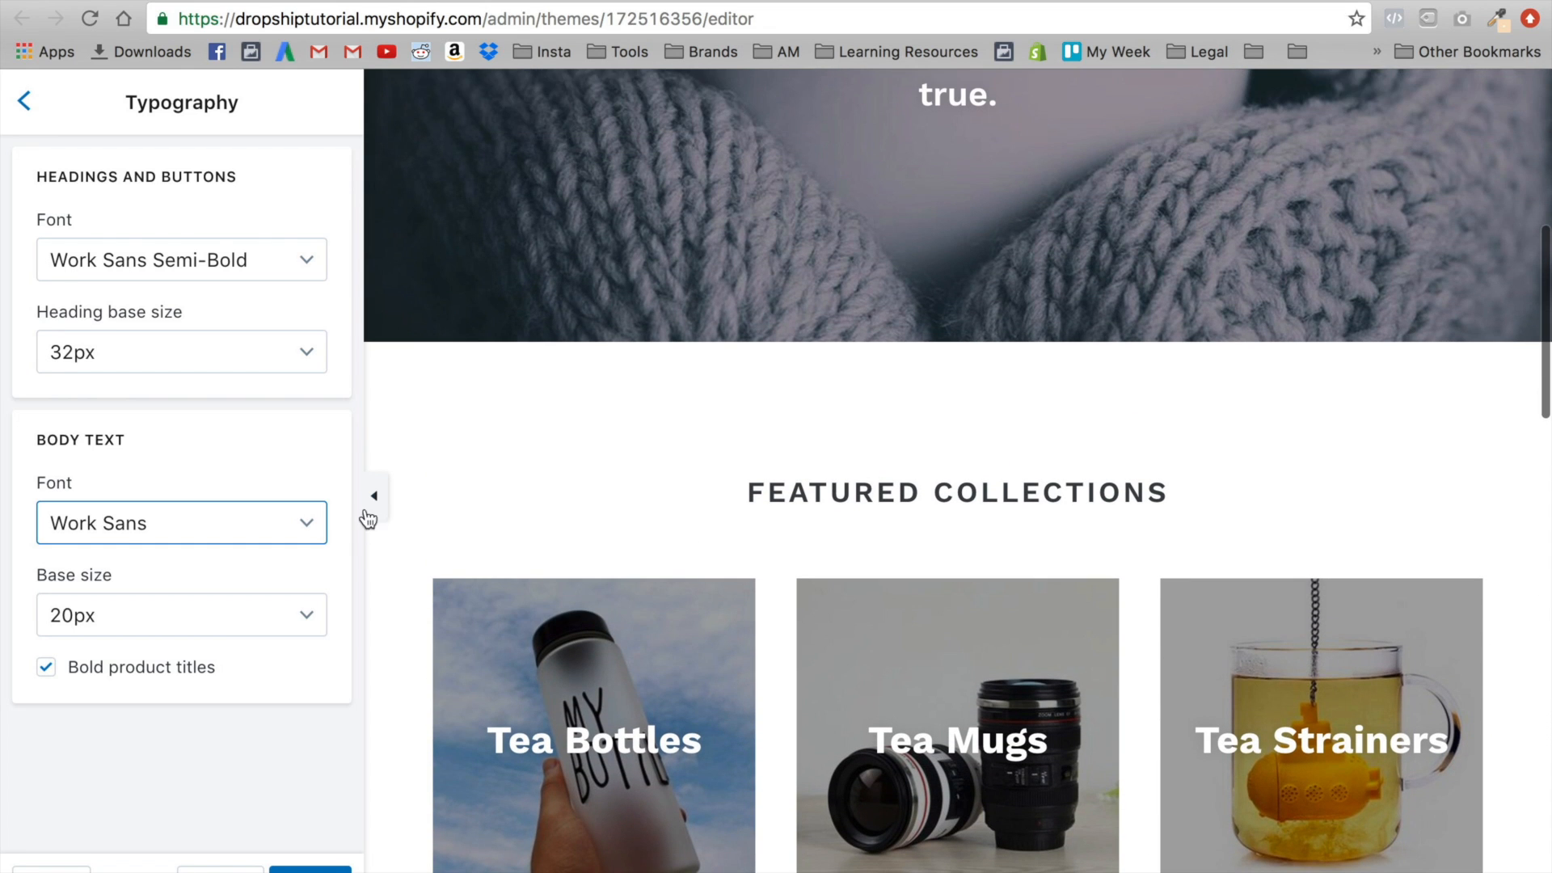
pyautogui.click(374, 499)
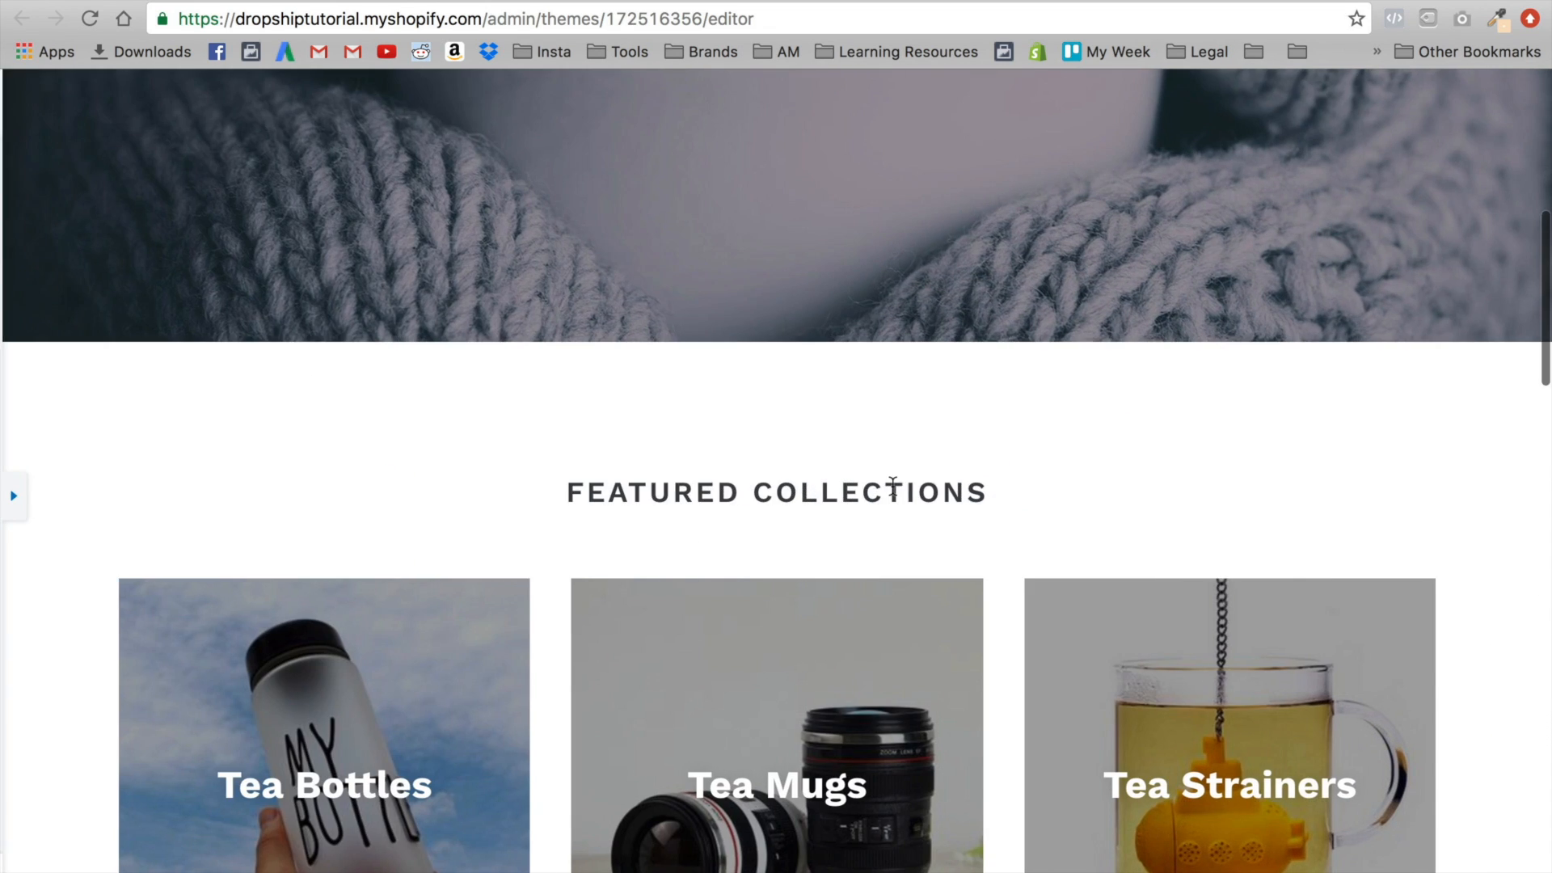
pyautogui.scroll(10, 896, 493)
pyautogui.scroll(-1, 891, 485)
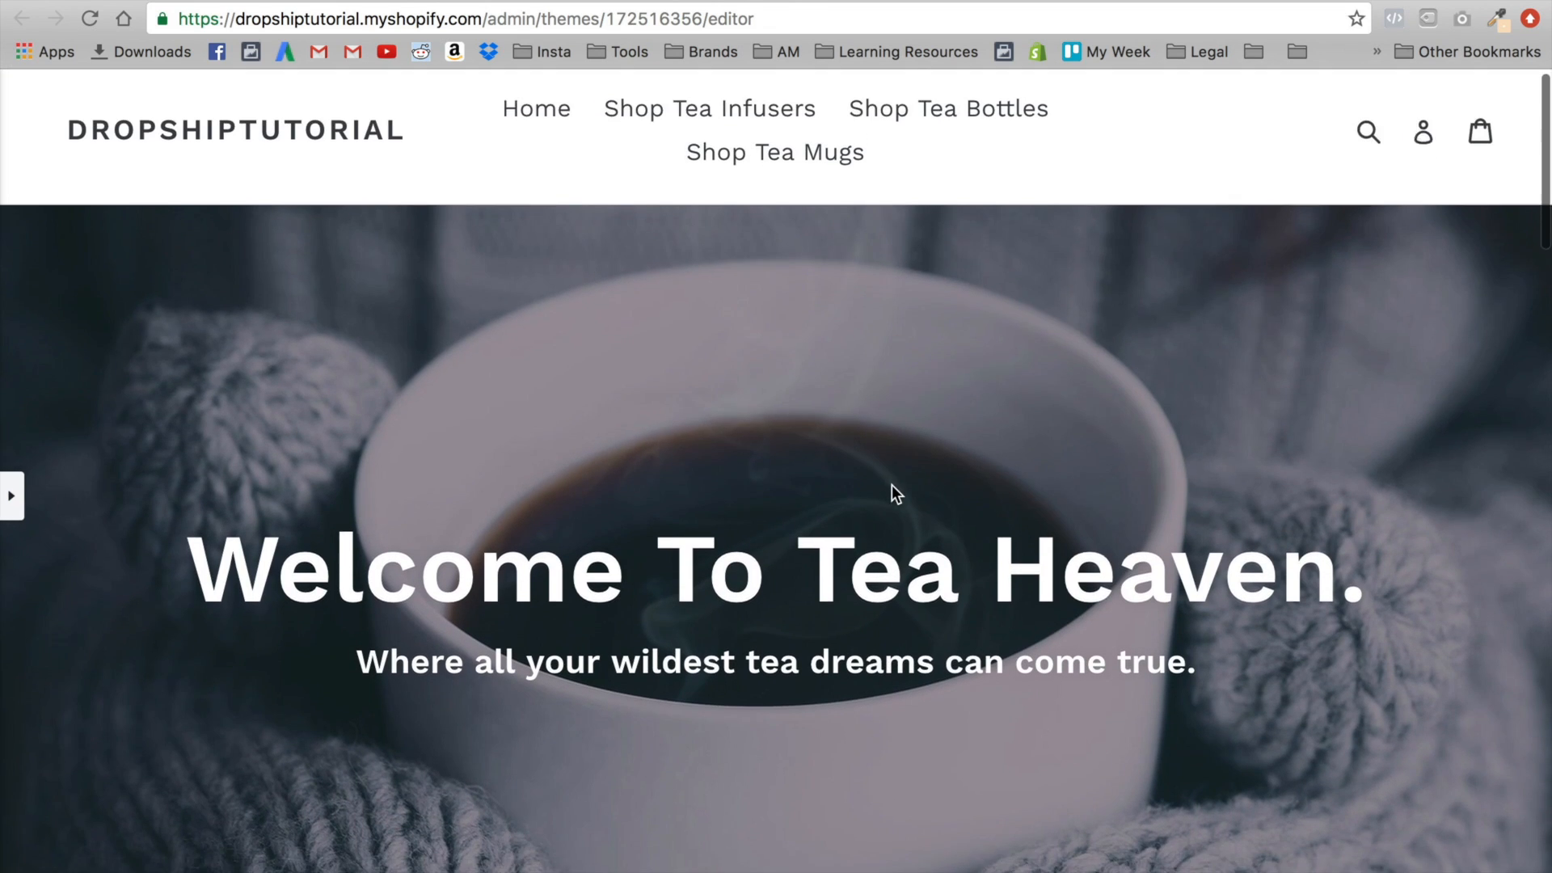
pyautogui.scroll(1, 1007, 351)
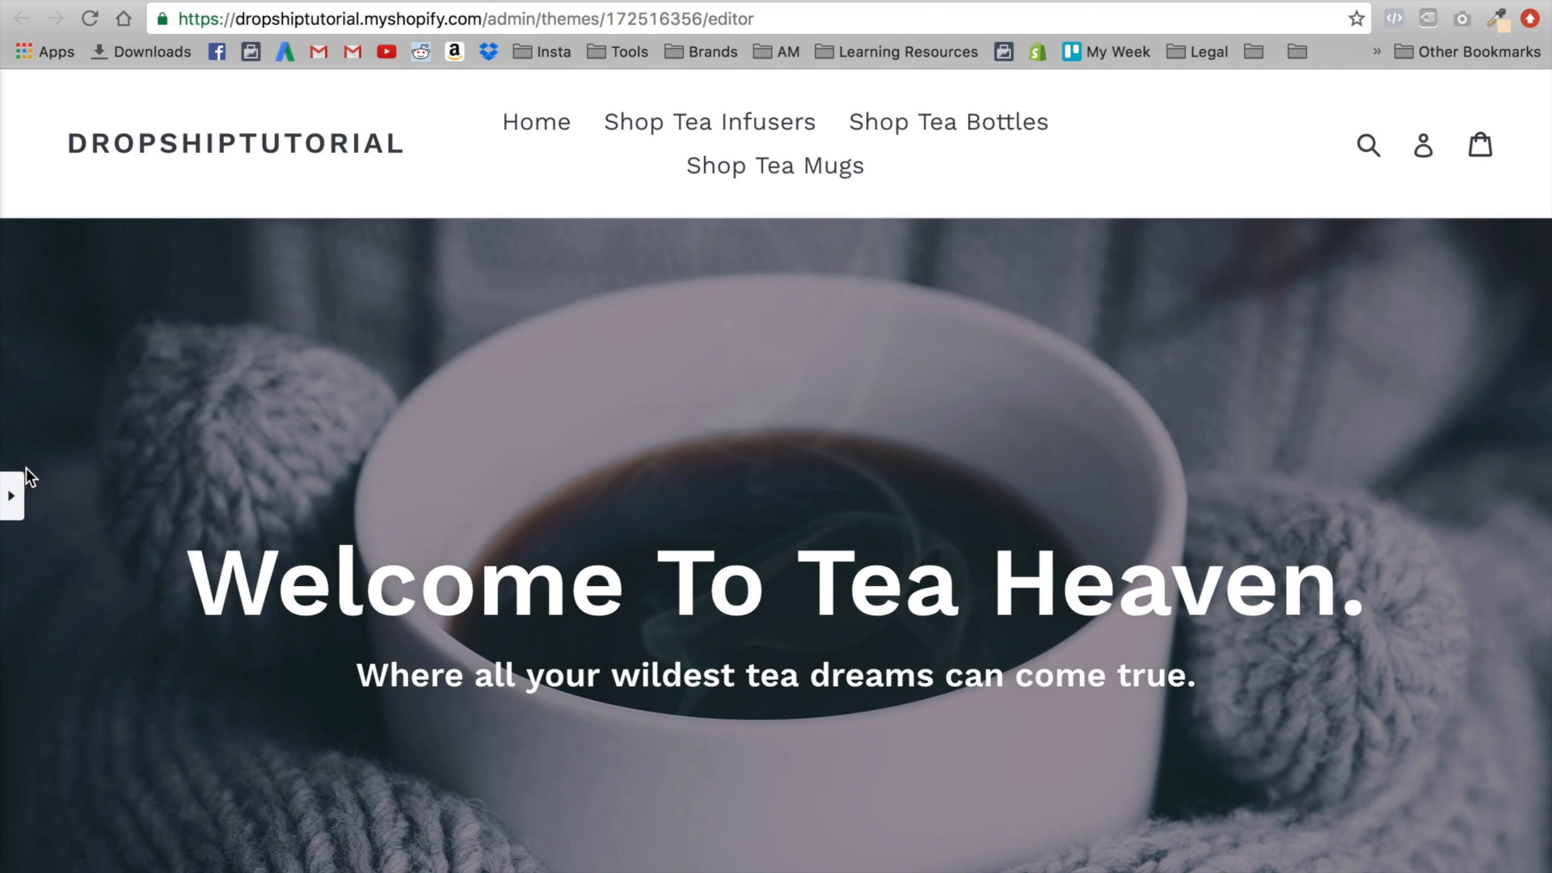
pyautogui.click(12, 496)
pyautogui.click(26, 129)
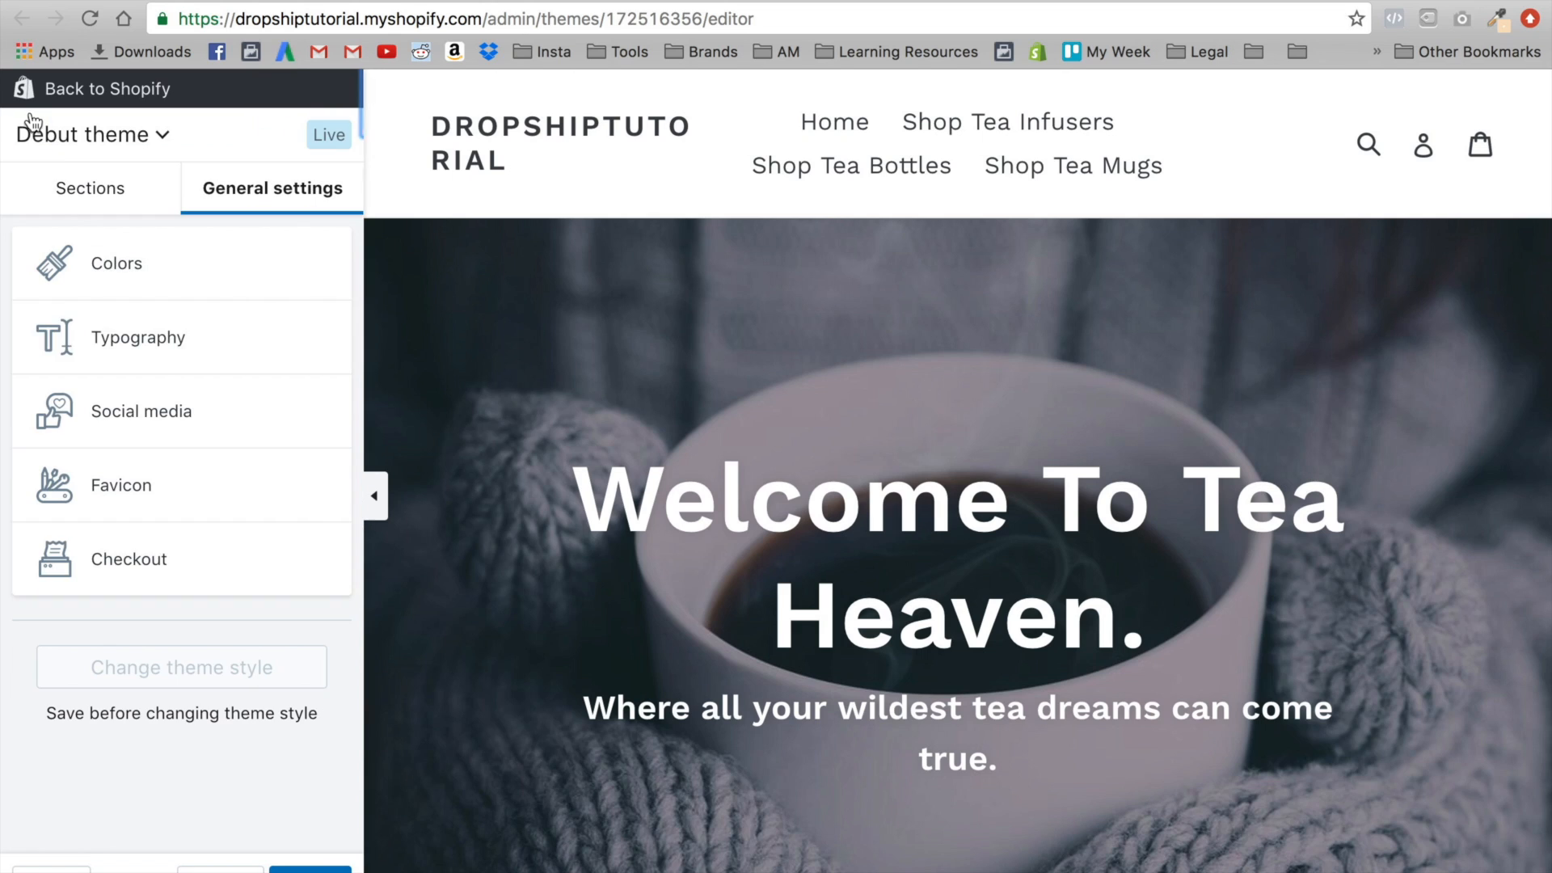
pyautogui.click(311, 869)
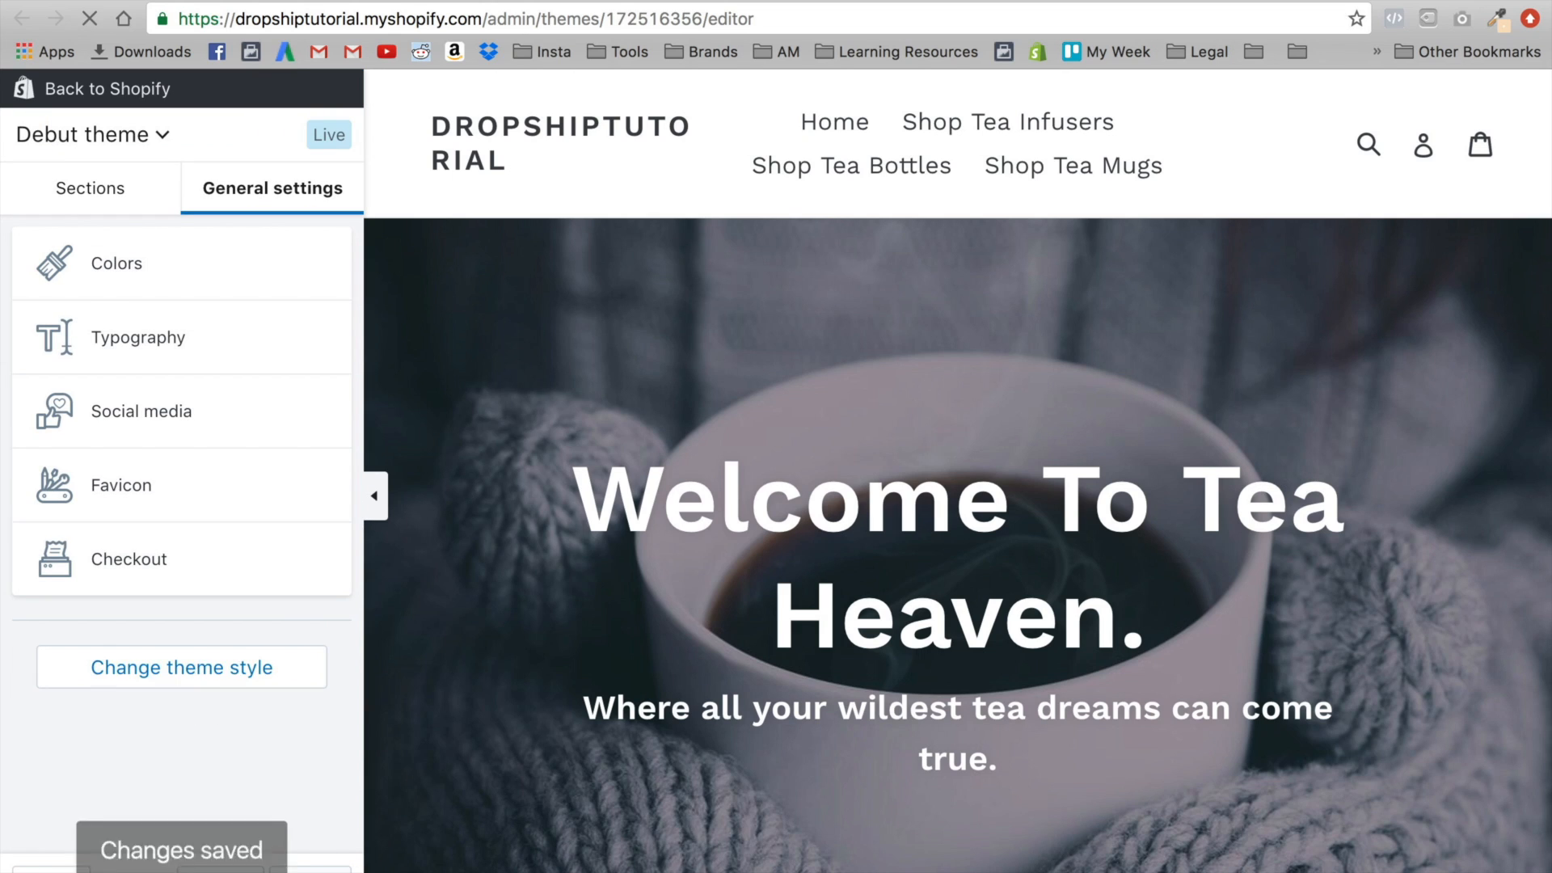
pyautogui.click(149, 424)
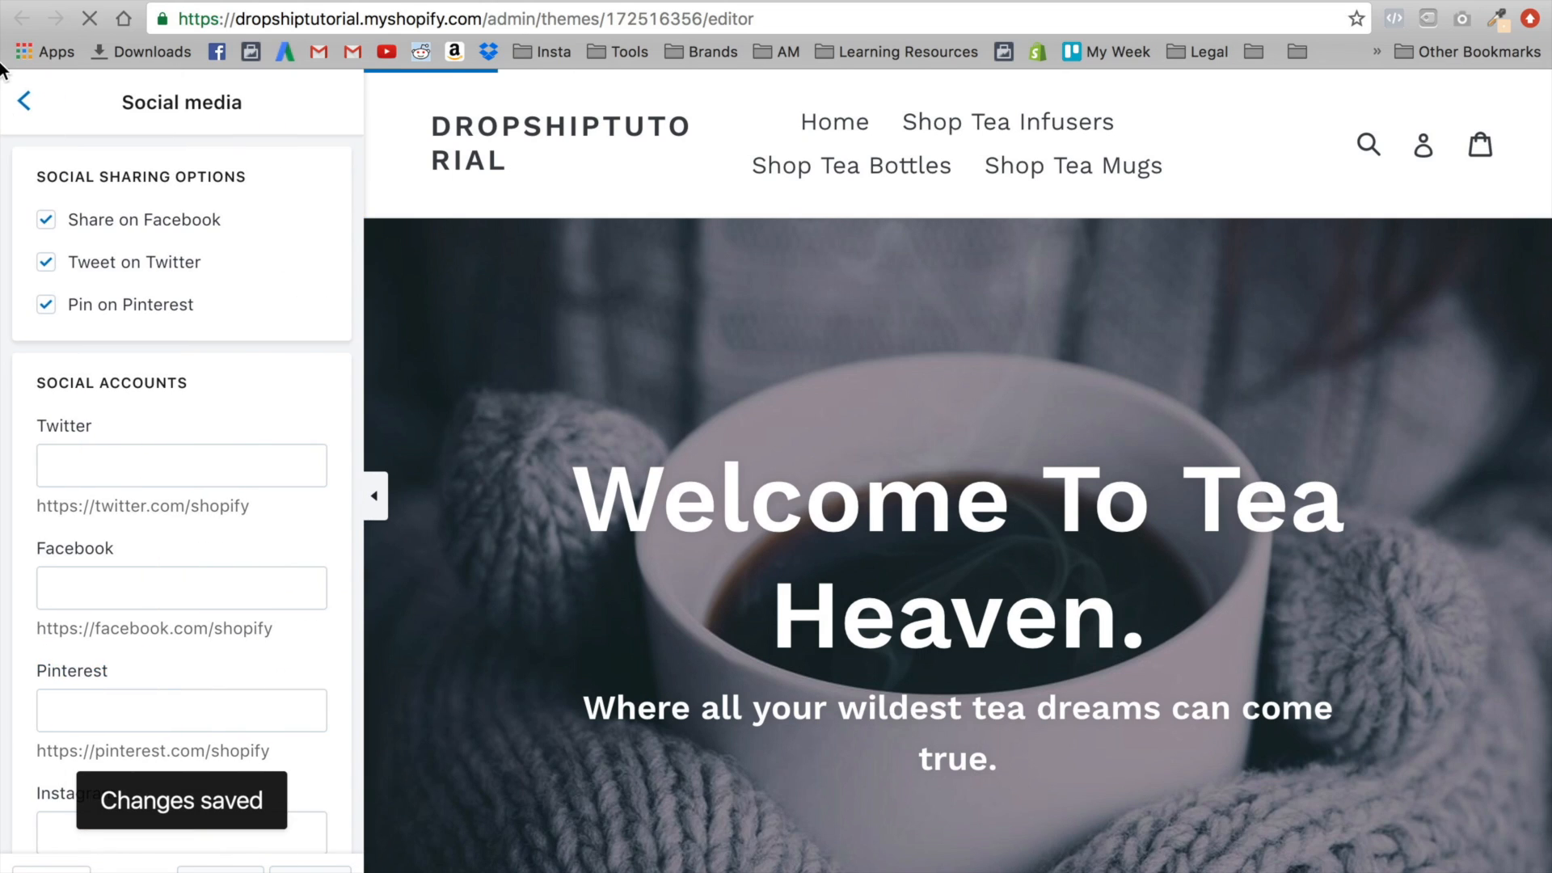
pyautogui.scroll(-2, 153, 401)
pyautogui.scroll(-10, 112, 660)
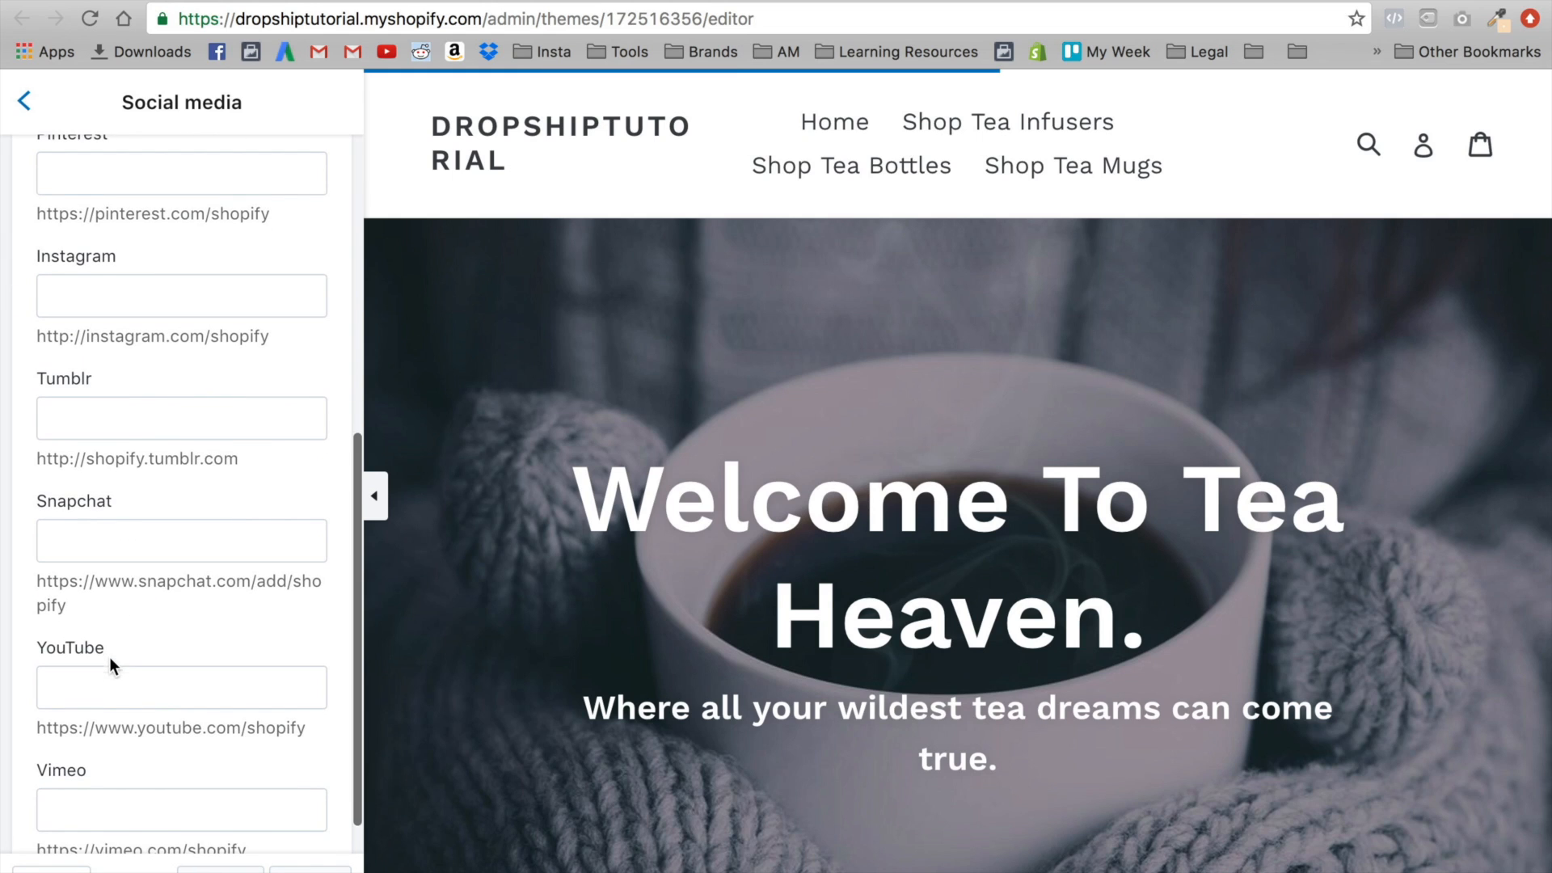
pyautogui.scroll(-1, 115, 377)
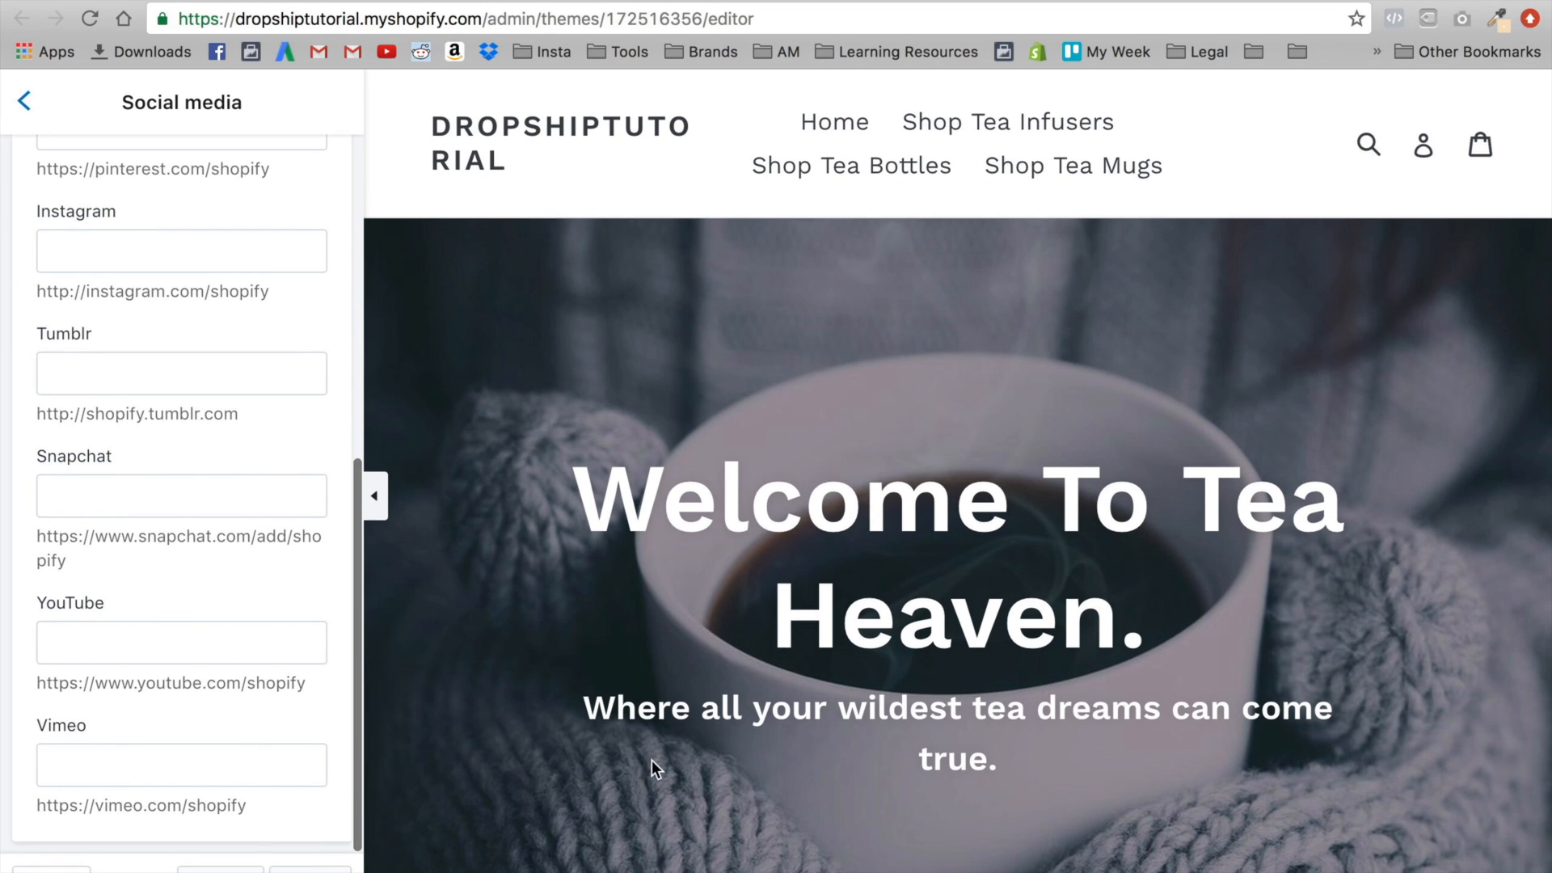
pyautogui.scroll(-15, 652, 760)
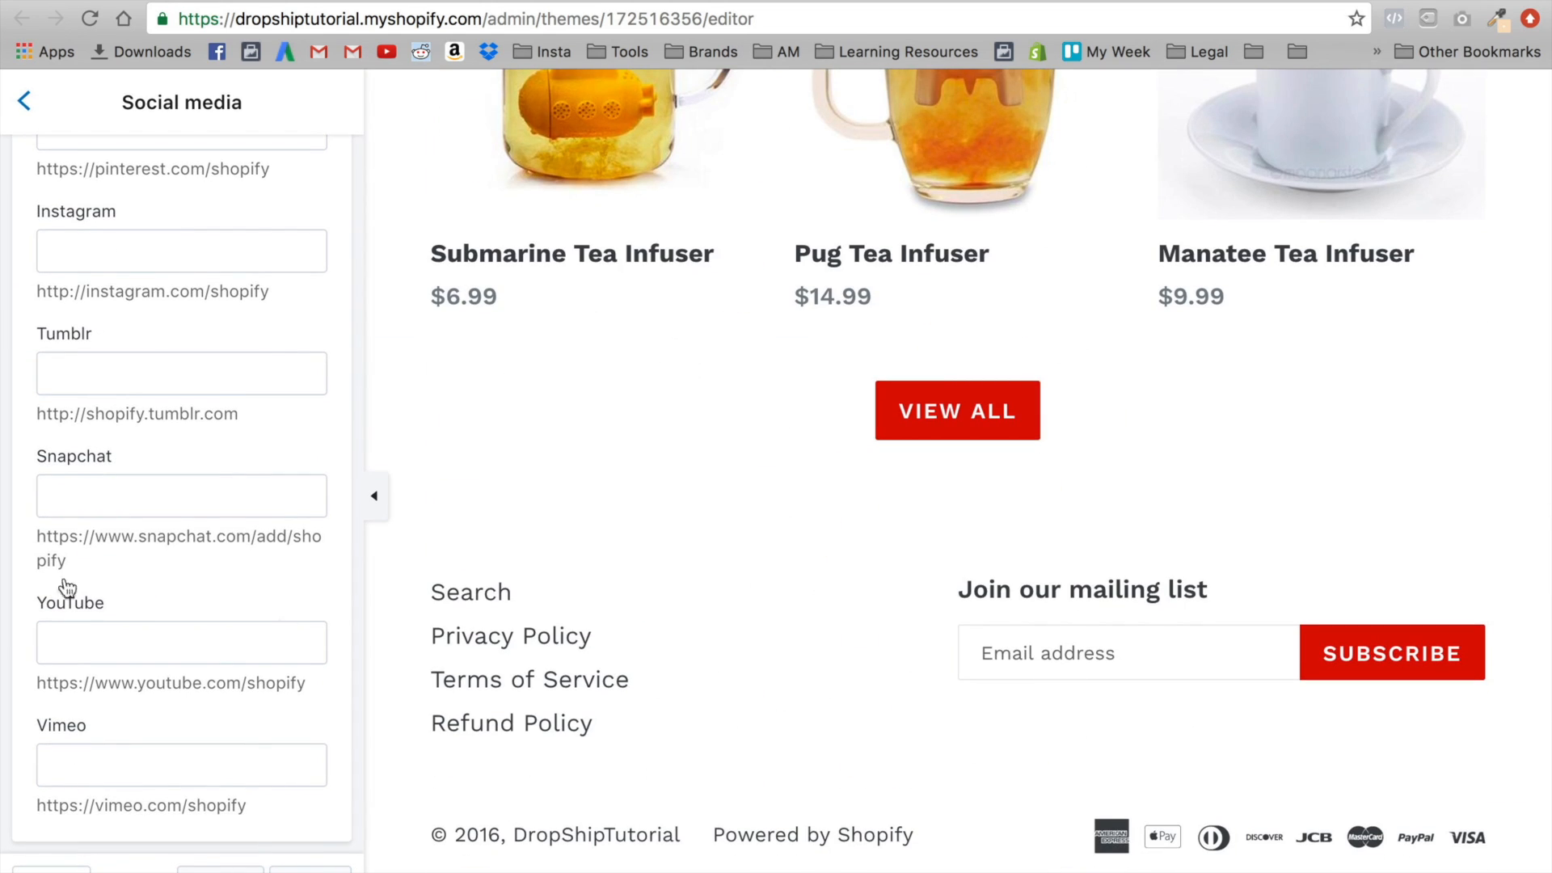
pyautogui.click(92, 644)
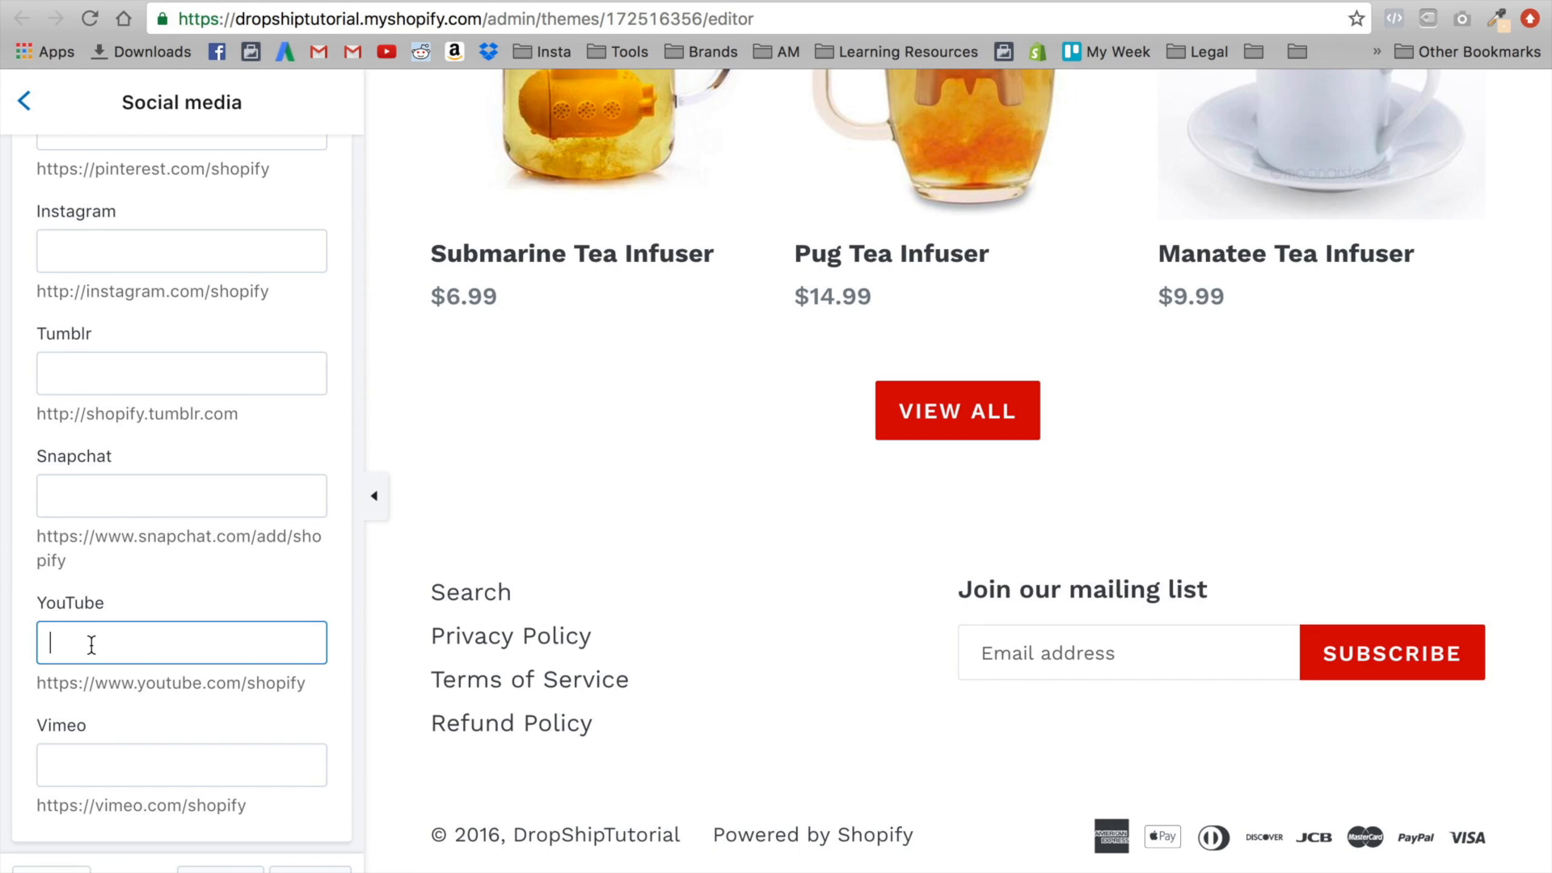
pyautogui.write('htt')
pyautogui.tripleClick(131, 691)
pyautogui.press('super+c')
pyautogui.tripleClick(98, 642)
pyautogui.press('super+v')
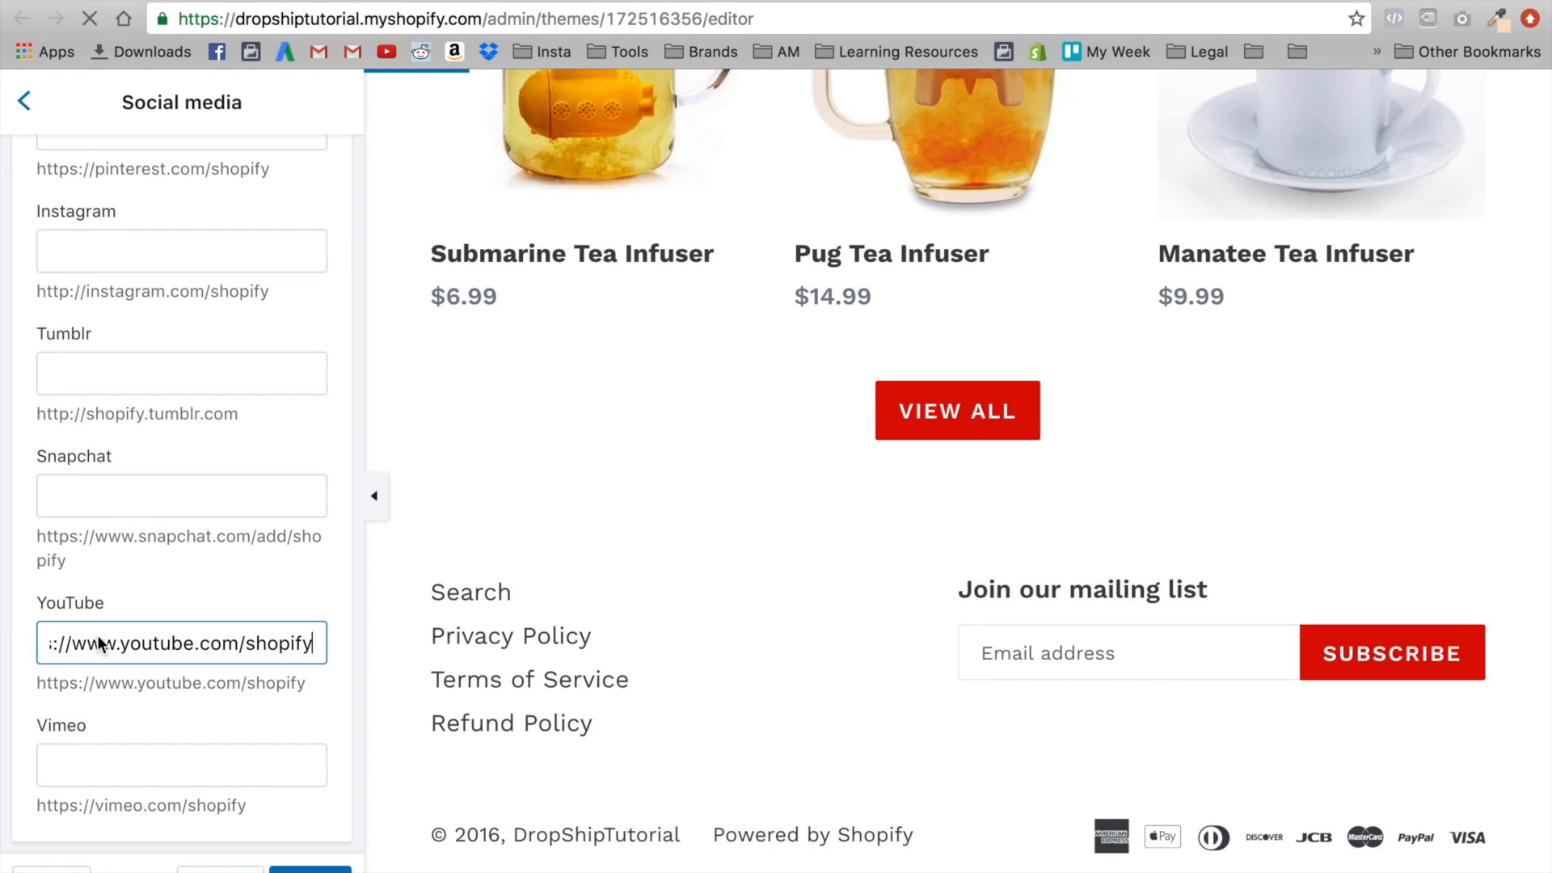
pyautogui.click(311, 868)
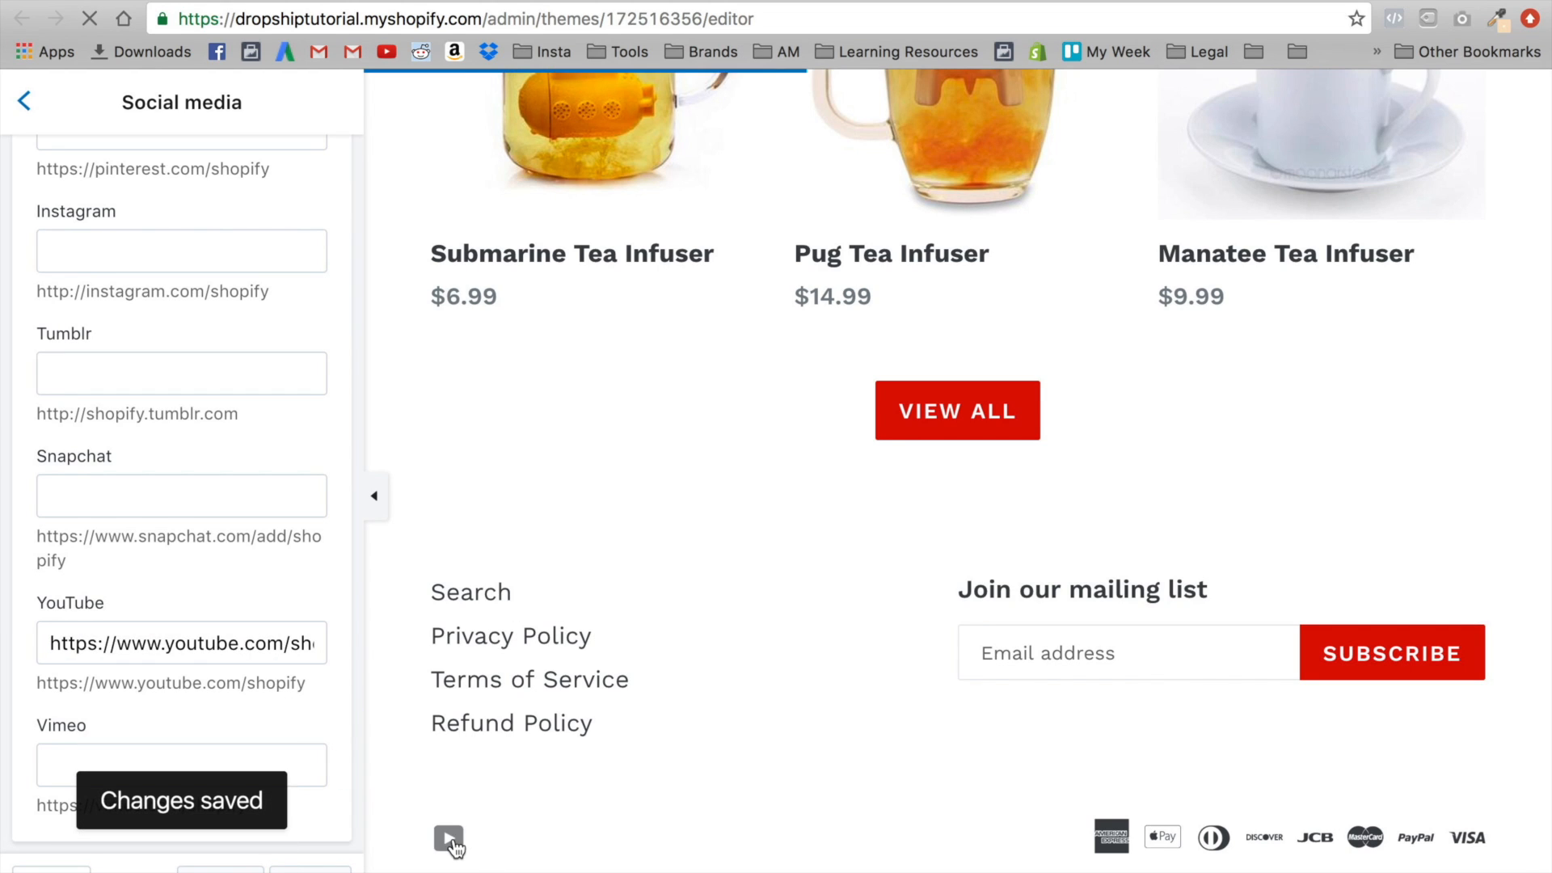
pyautogui.click(1243, 0)
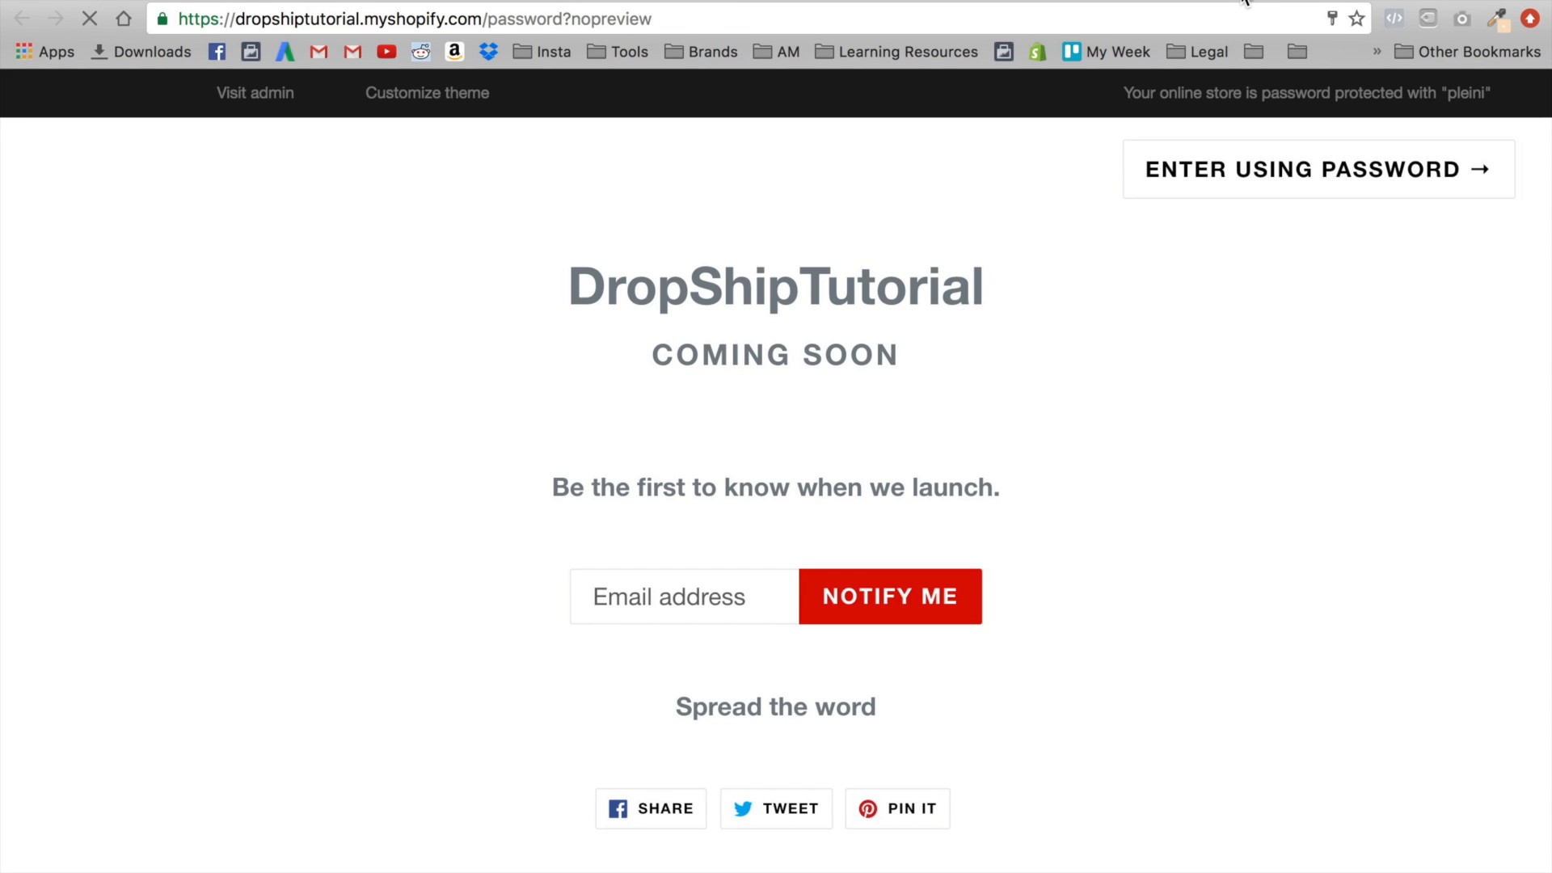
pyautogui.click(1310, 4)
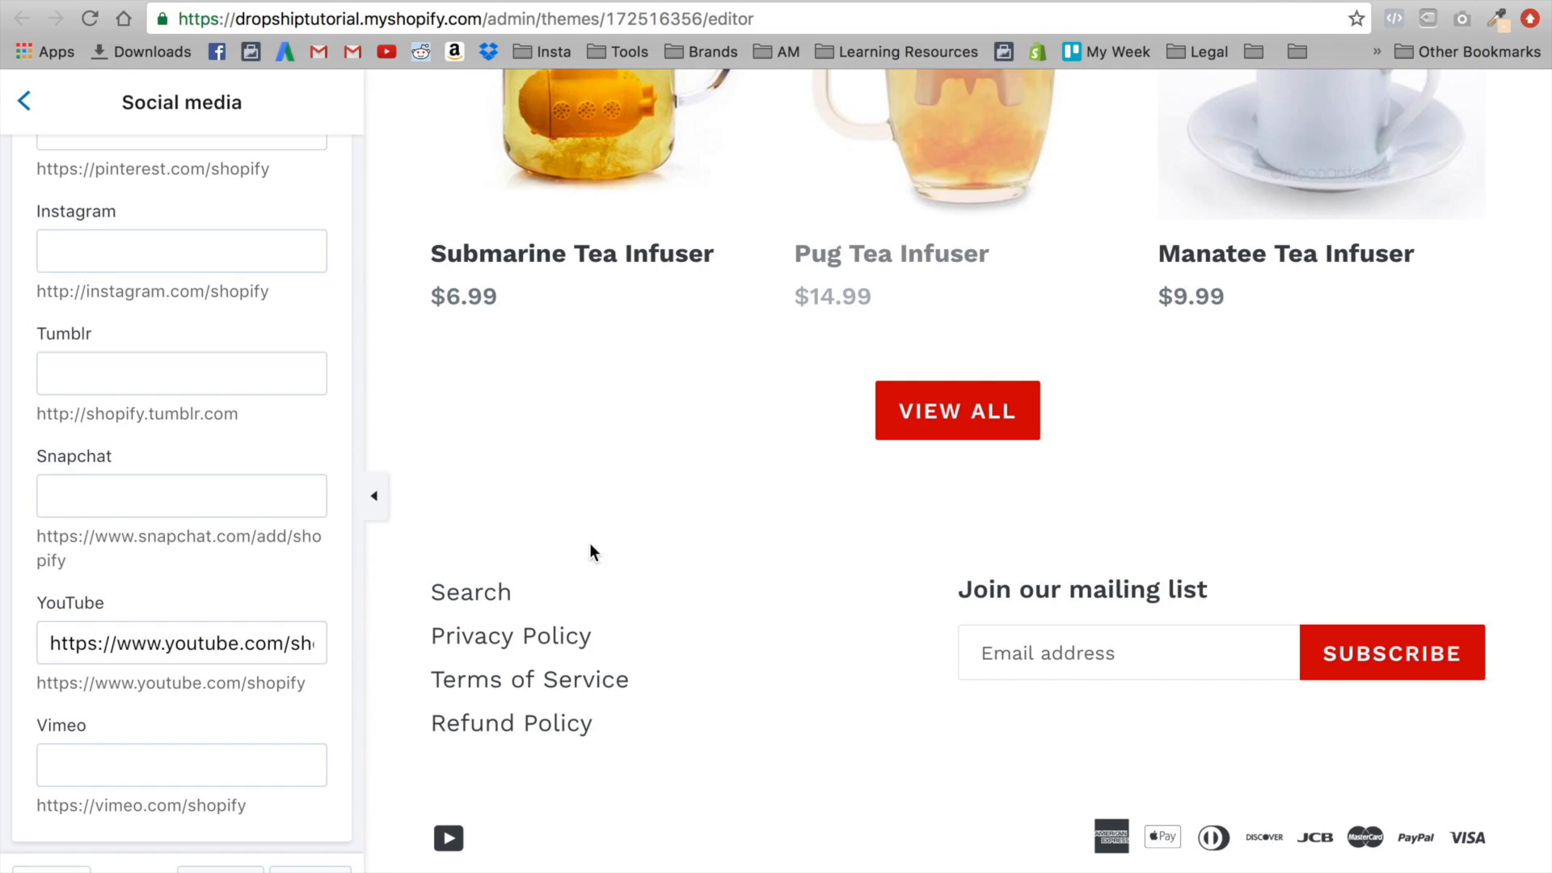
pyautogui.tripleClick(135, 656)
pyautogui.press('BackSpace')
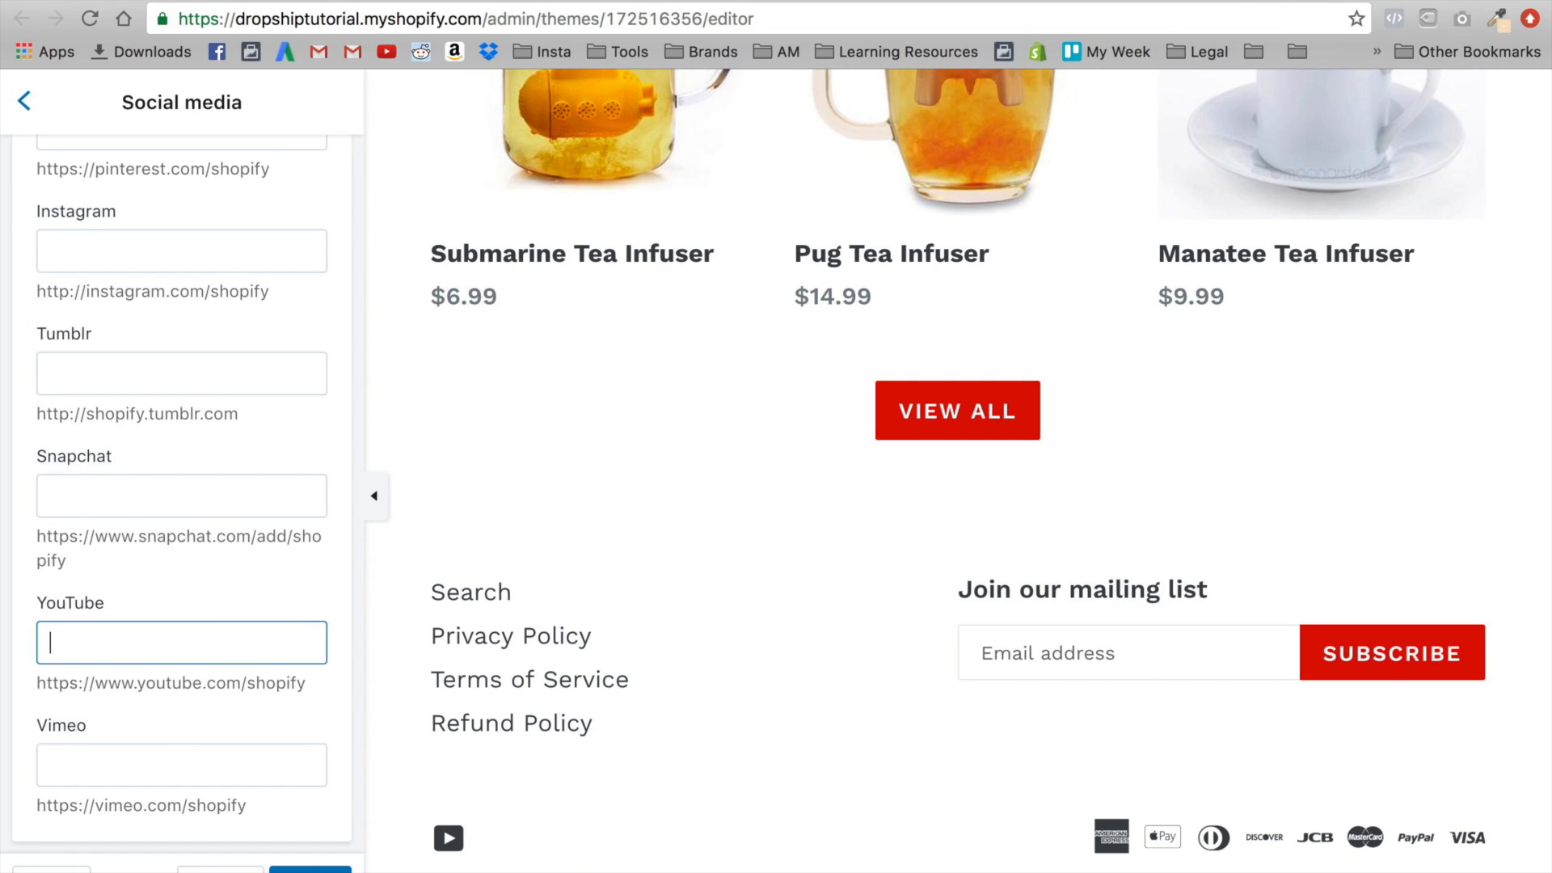
pyautogui.click(311, 869)
pyautogui.click(105, 647)
pyautogui.press('super+v')
pyautogui.doubleClick(134, 808)
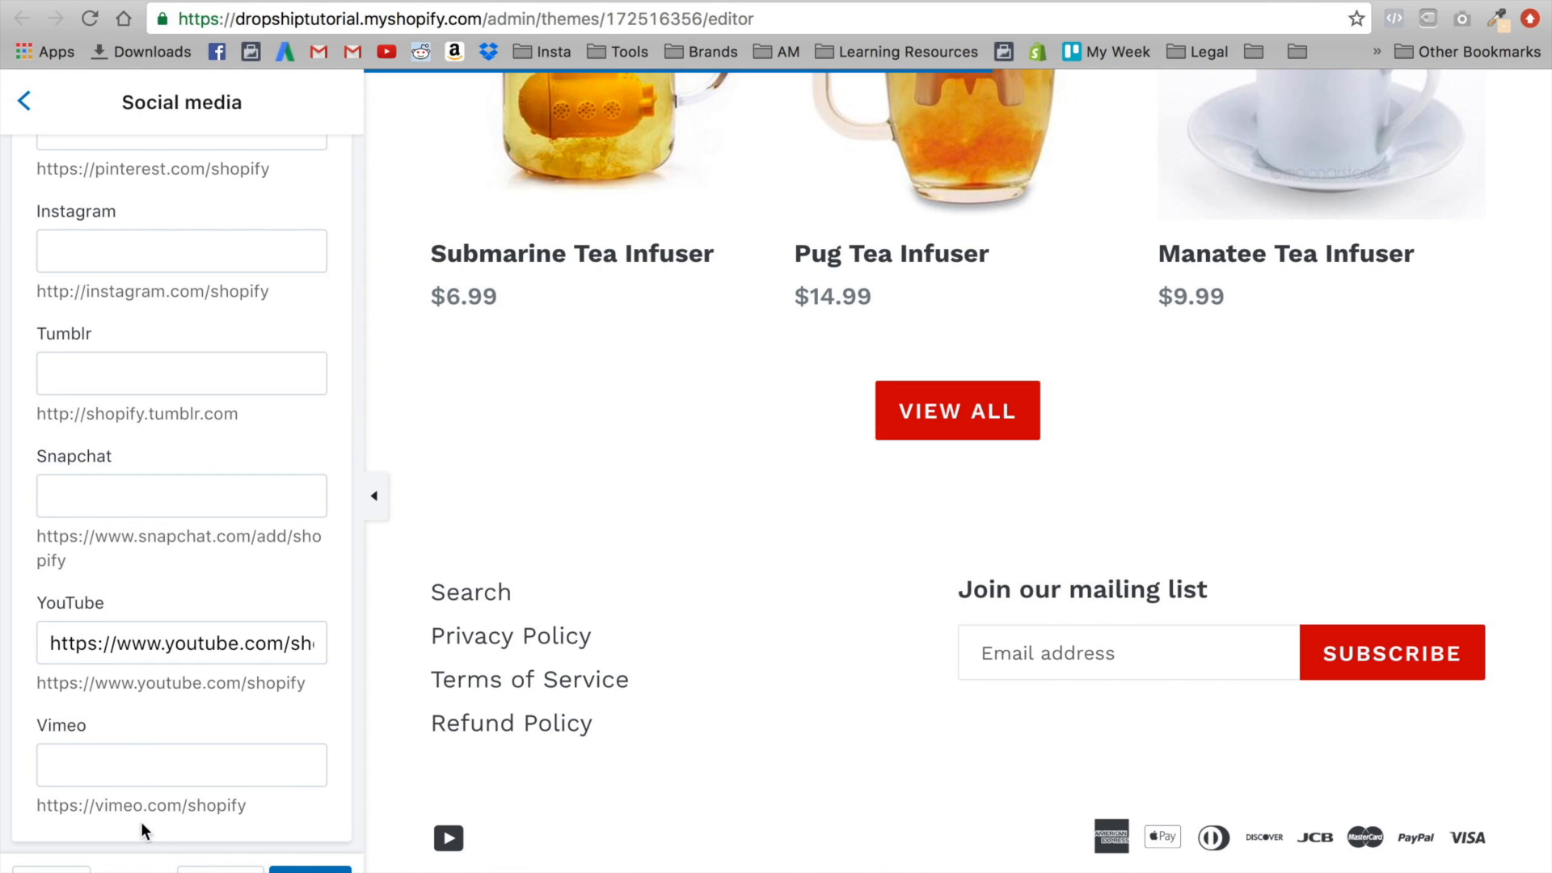
pyautogui.tripleClick(134, 809)
pyautogui.press('super+c')
pyautogui.click(125, 776)
pyautogui.press('super+v')
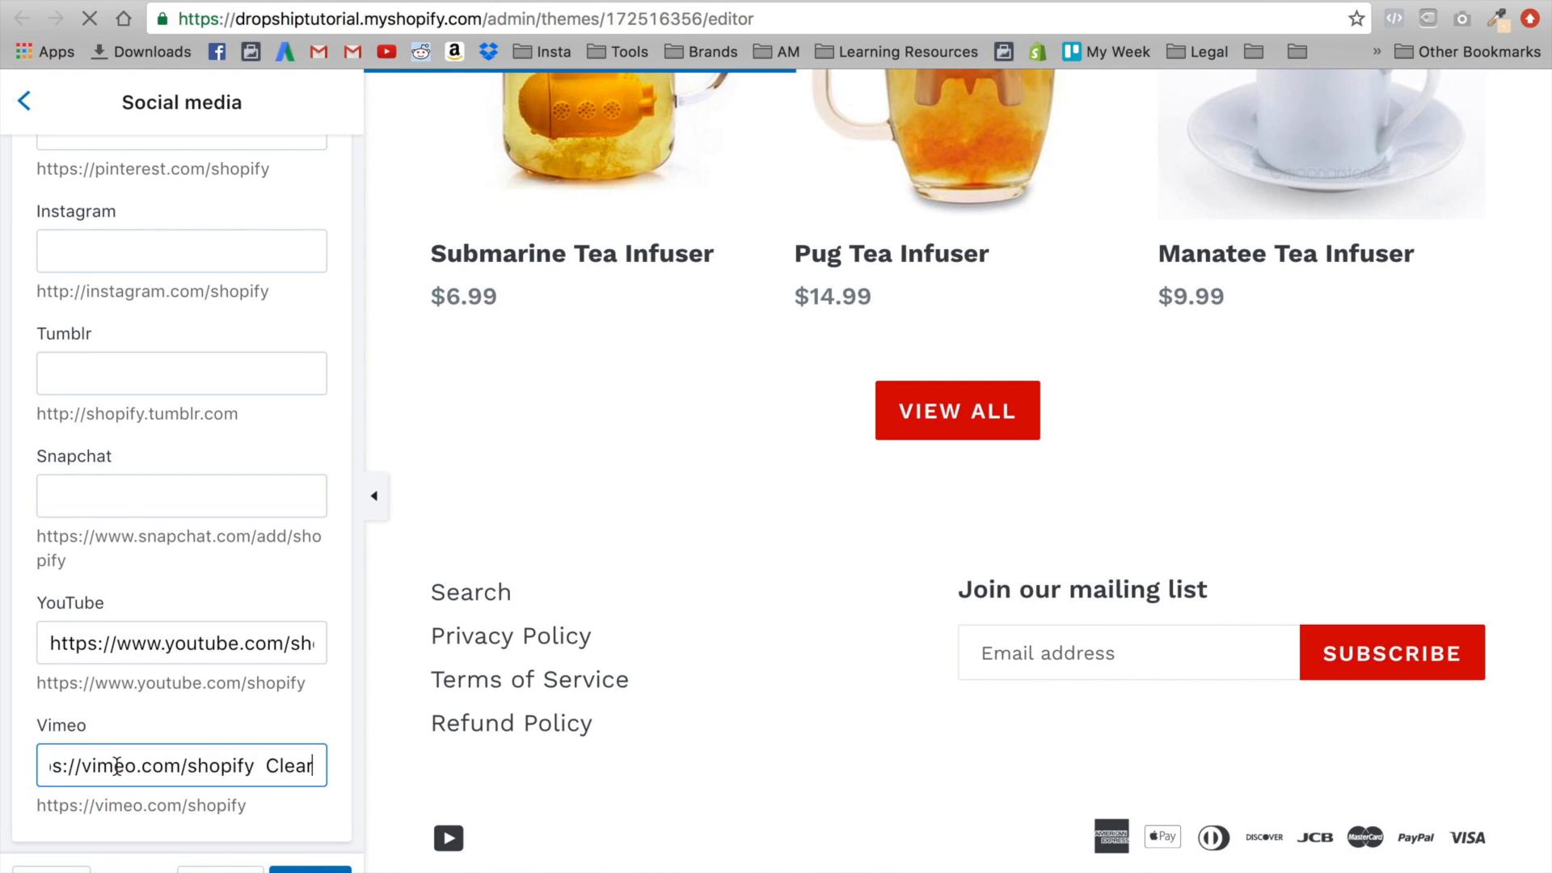
pyautogui.doubleClick(92, 536)
pyautogui.tripleClick(92, 537)
pyautogui.press('super+c')
pyautogui.click(91, 489)
pyautogui.press('super+v')
pyautogui.tripleClick(84, 414)
pyautogui.press('super+c')
pyautogui.click(80, 370)
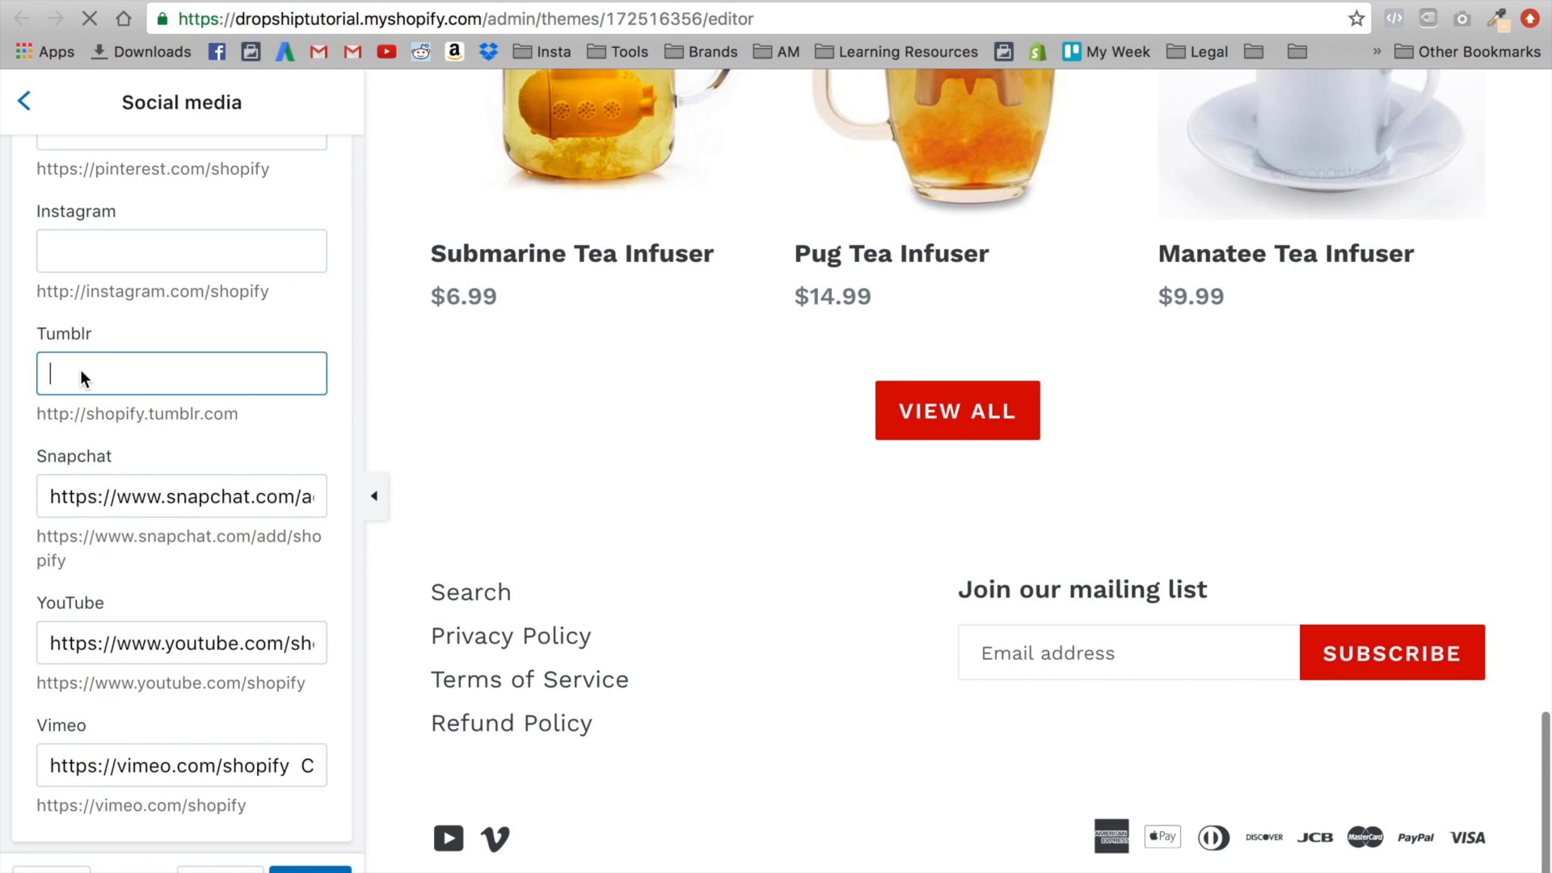
pyautogui.press('super+v')
pyautogui.tripleClick(84, 291)
pyautogui.press('super+c')
pyautogui.click(85, 252)
pyautogui.press('super+v')
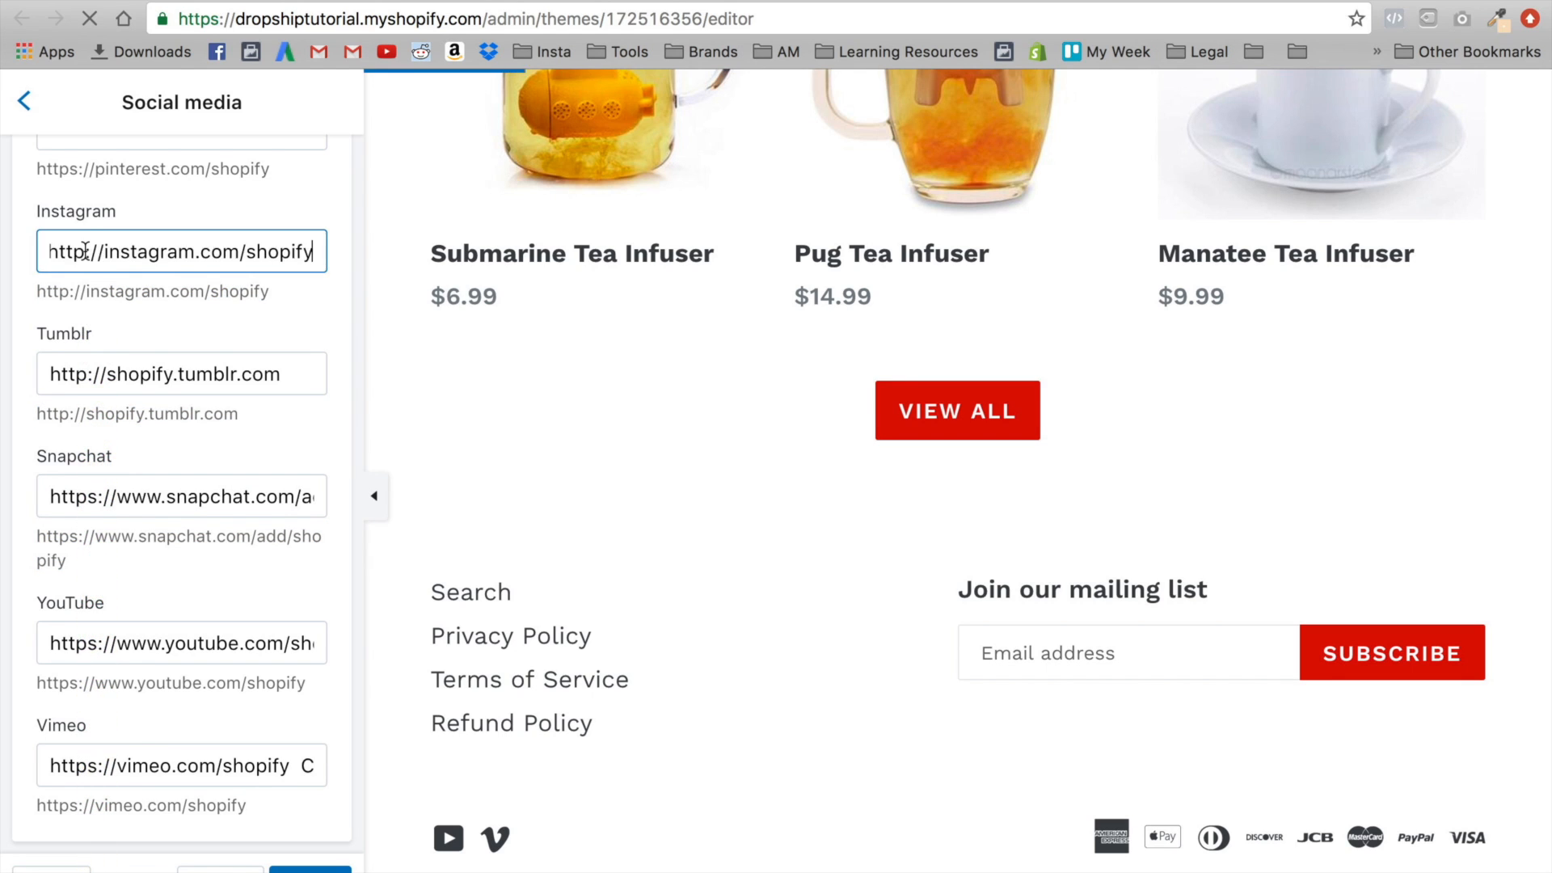
pyautogui.scroll(3, 85, 252)
pyautogui.tripleClick(115, 373)
pyautogui.press('super+c')
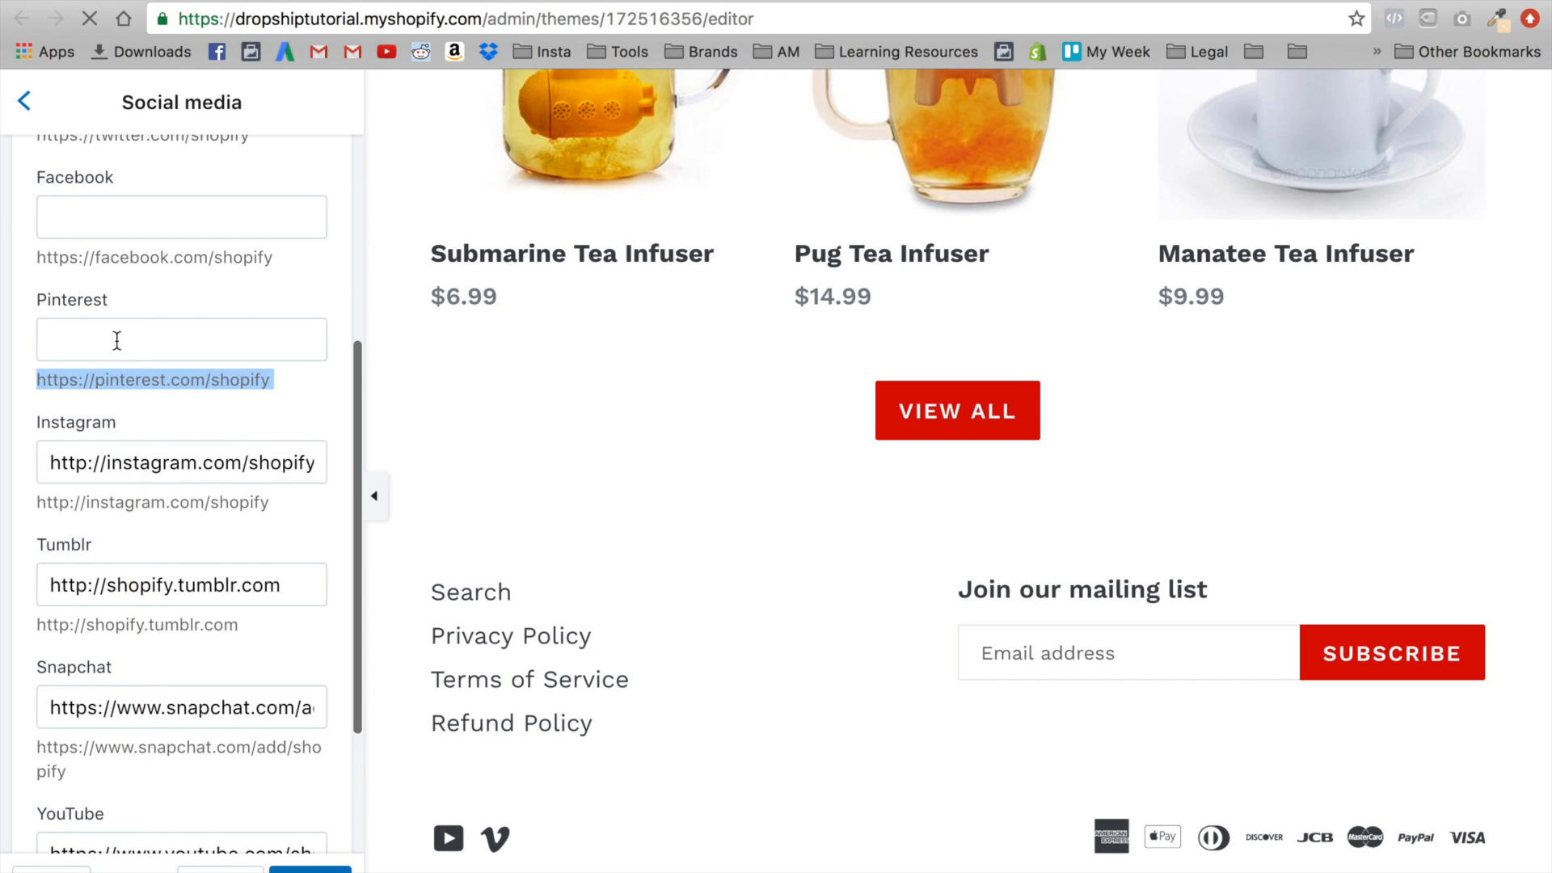
pyautogui.click(114, 336)
pyautogui.press('super+v')
pyautogui.tripleClick(81, 254)
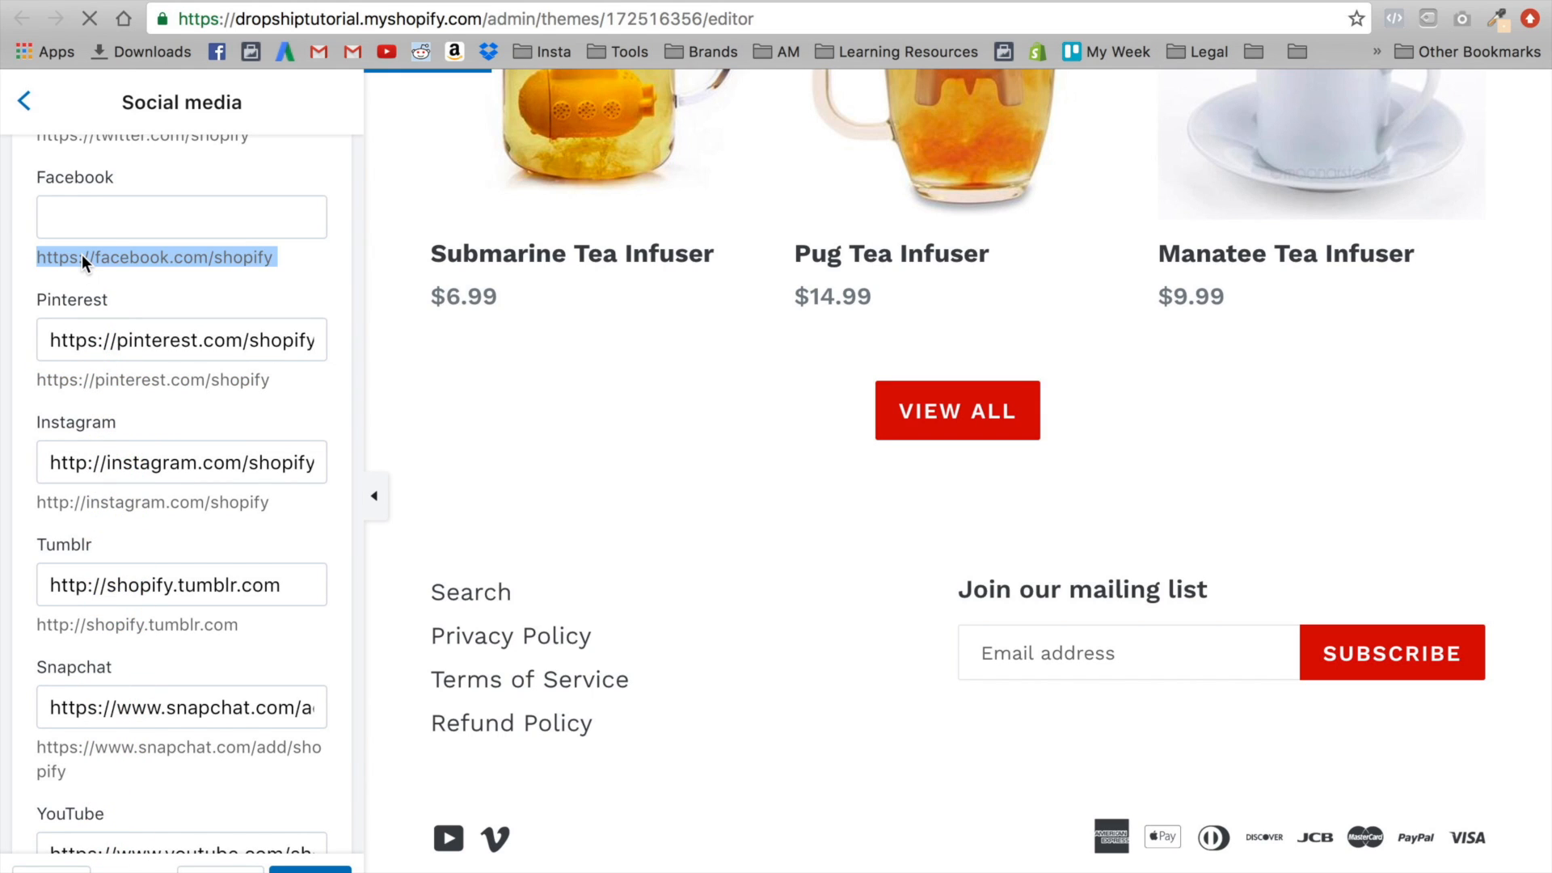
pyautogui.press('super+c')
pyautogui.click(82, 209)
pyautogui.press('super+v')
pyautogui.scroll(2, 205, 275)
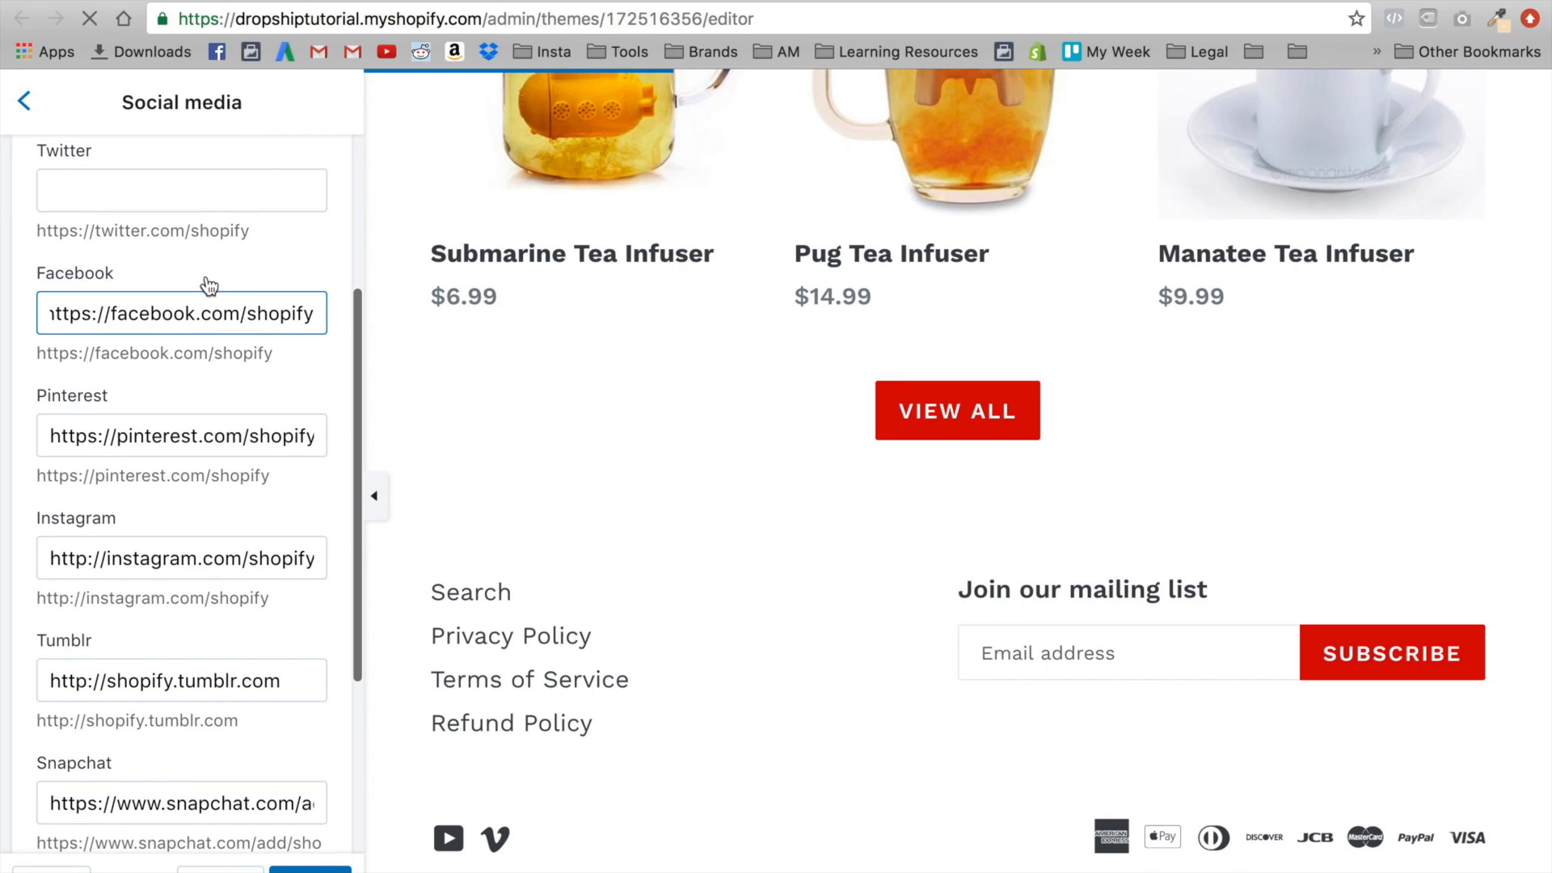
pyautogui.tripleClick(213, 230)
pyautogui.click(183, 179)
pyautogui.press('super+v')
pyautogui.scroll(2, 183, 180)
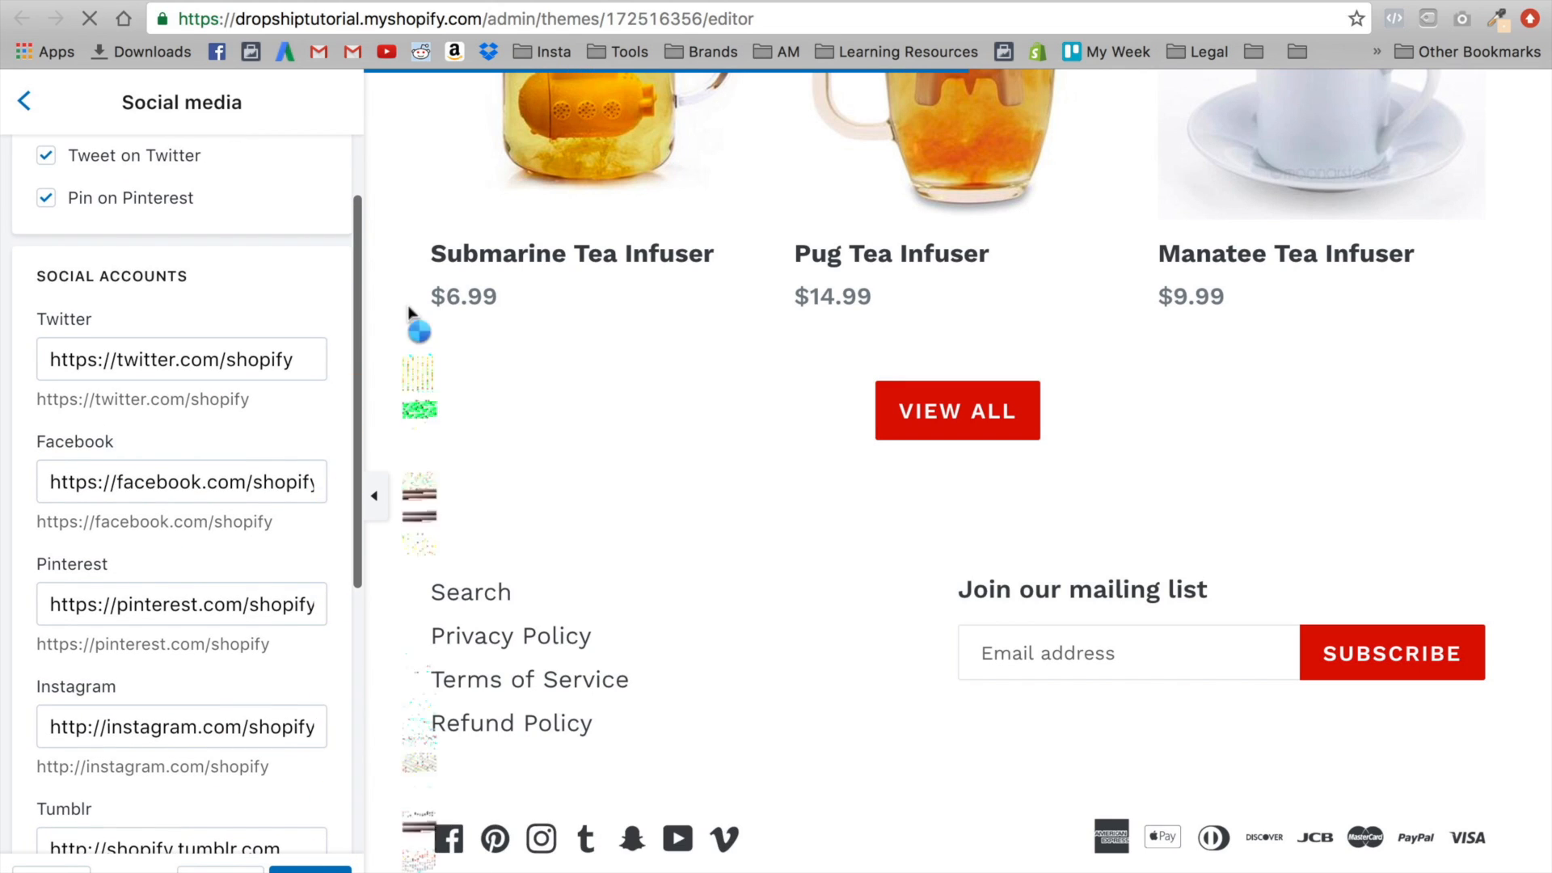
# Review the social account links and the footer's social icons in the preview, and save the social media settings
pyautogui.scroll(-1, 704, 838)
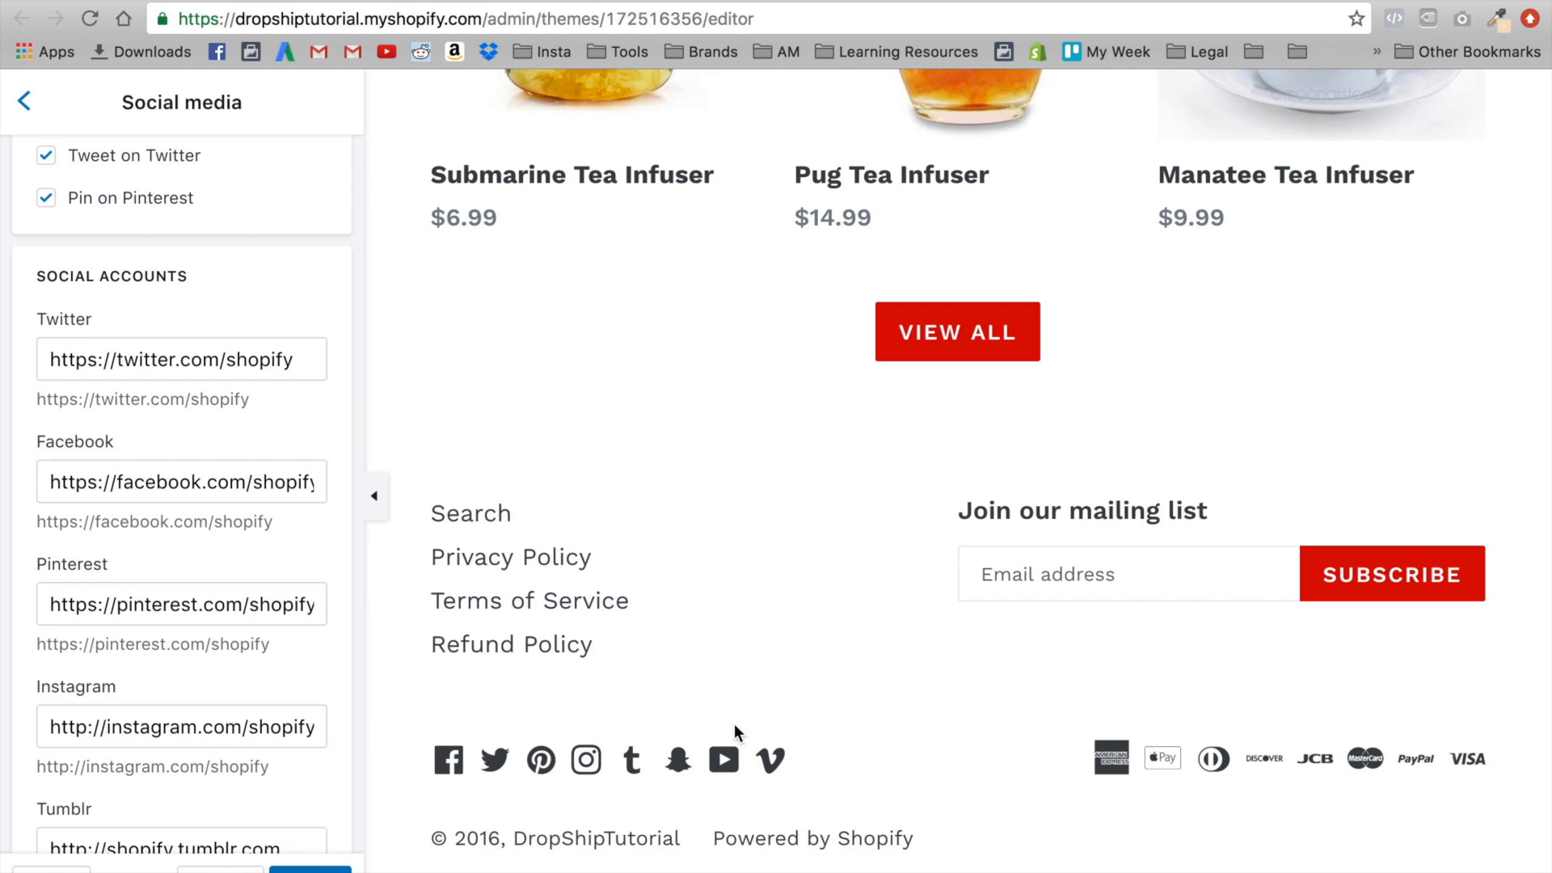
pyautogui.scroll(-6, 265, 659)
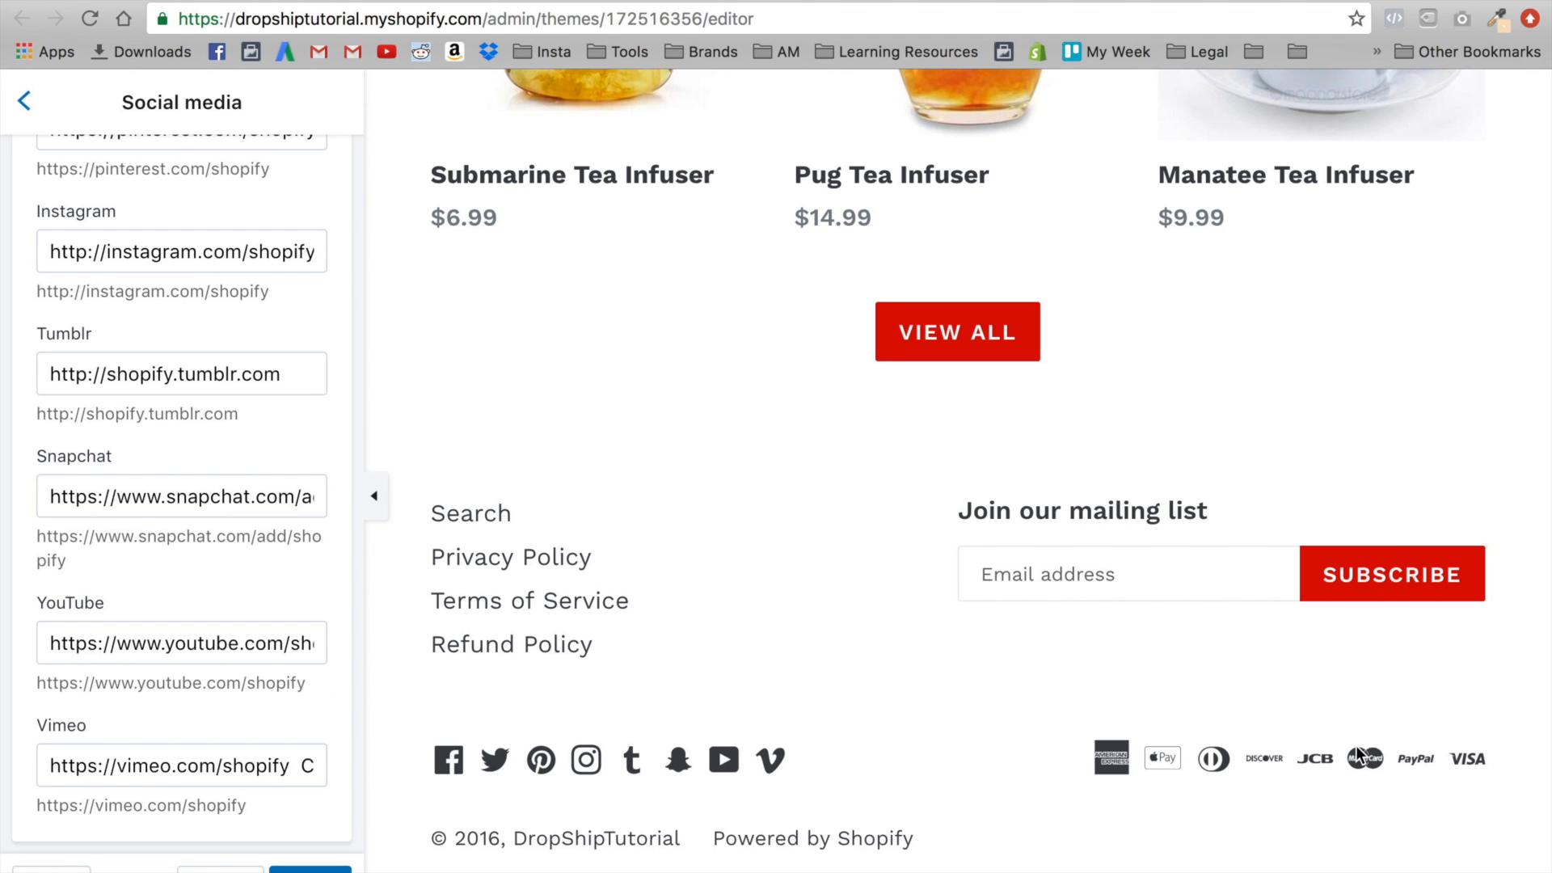
pyautogui.click(310, 869)
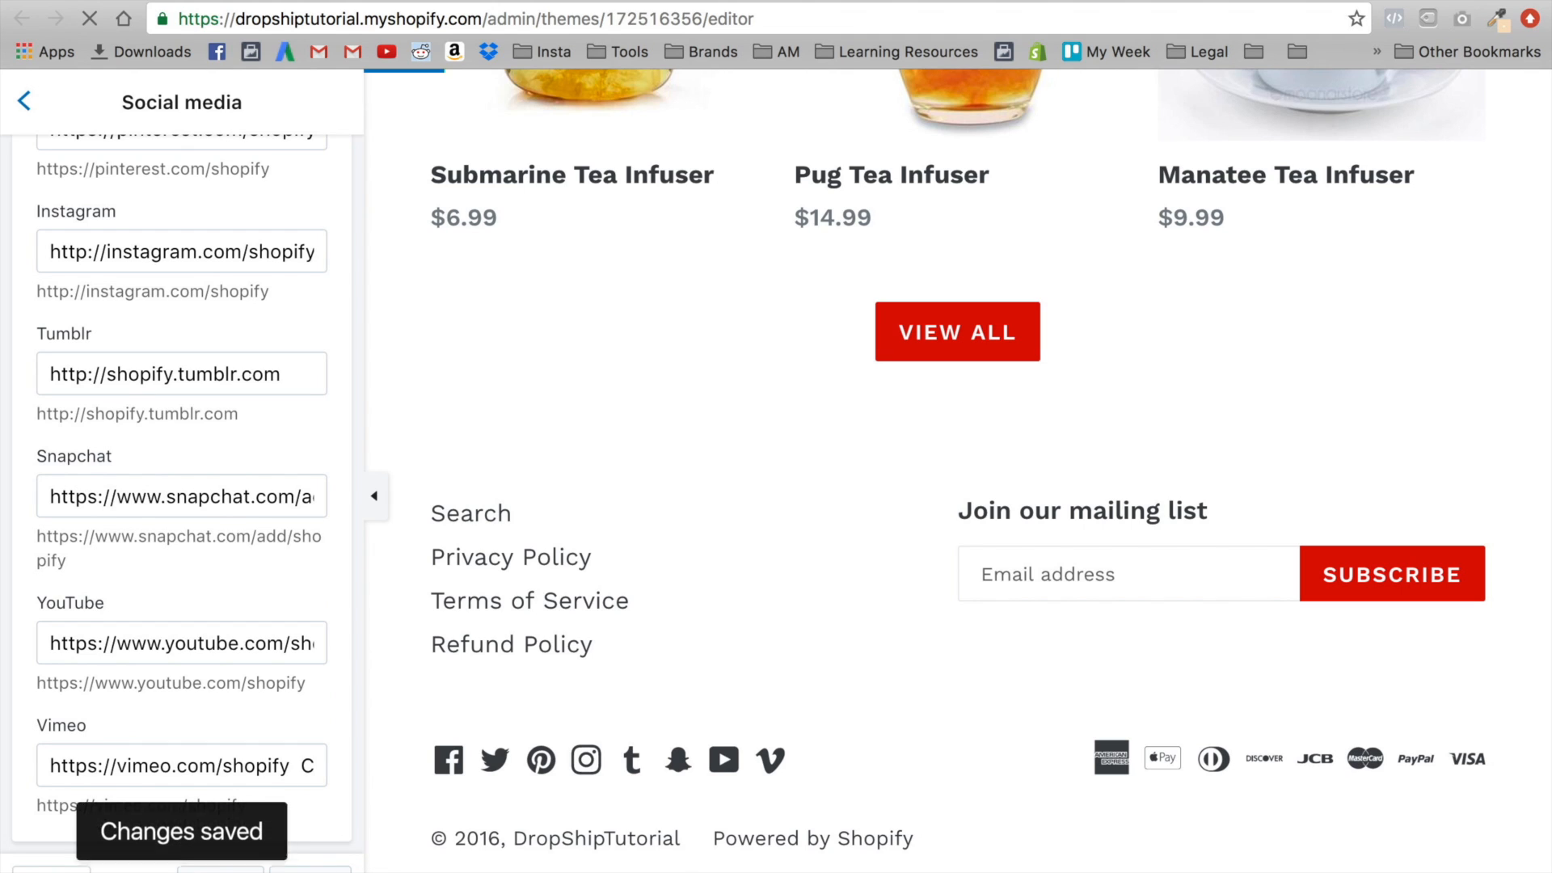
# Upload Ancienttea_logo.png as the theme's favicon image and save the change
pyautogui.click(23, 100)
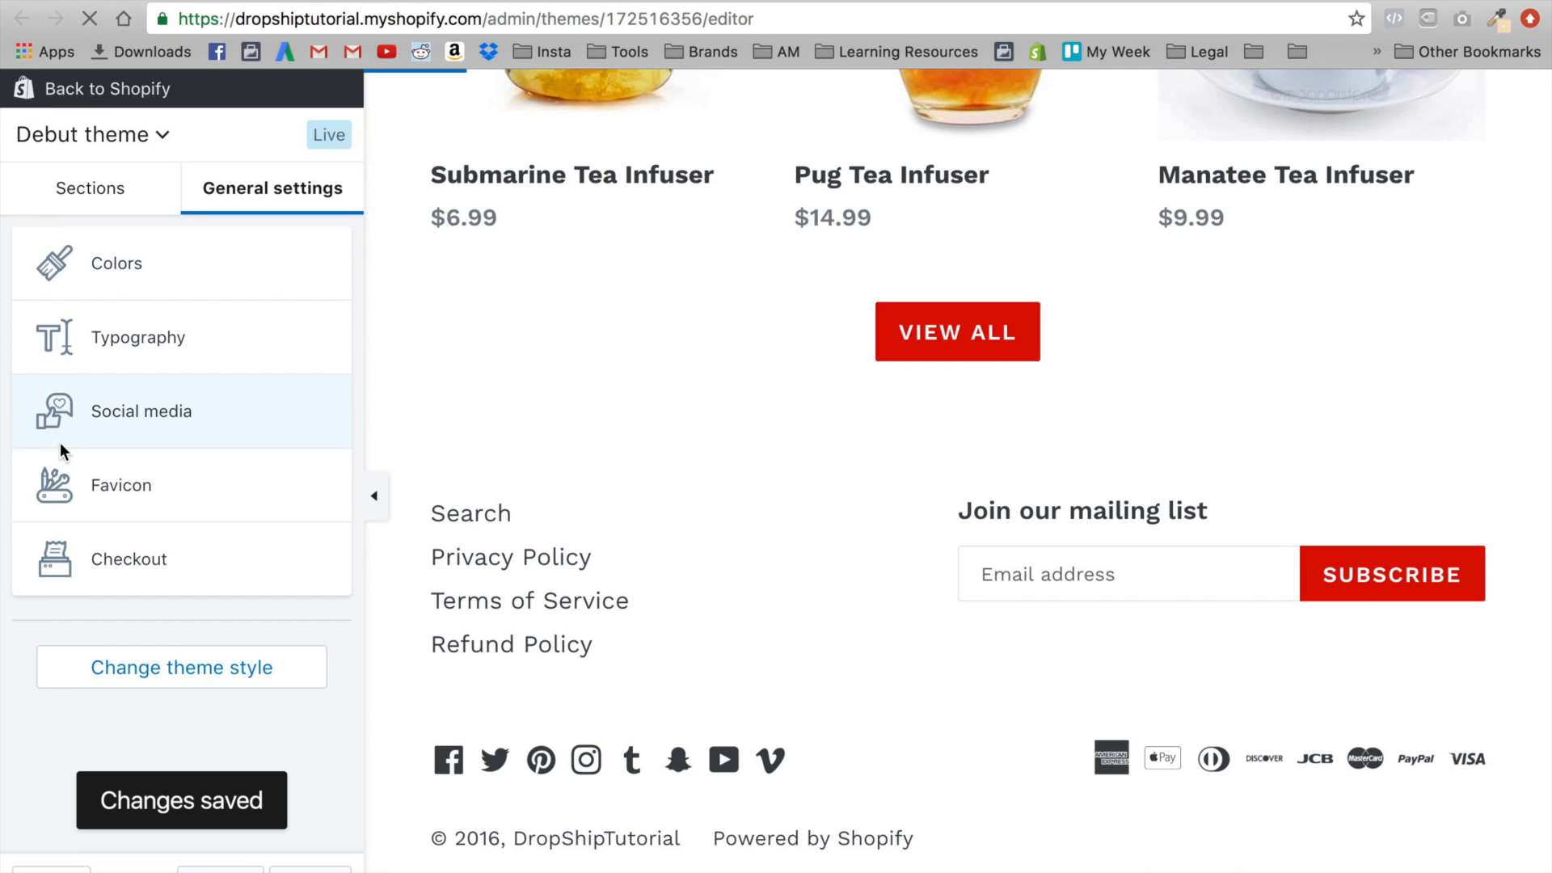
pyautogui.click(121, 500)
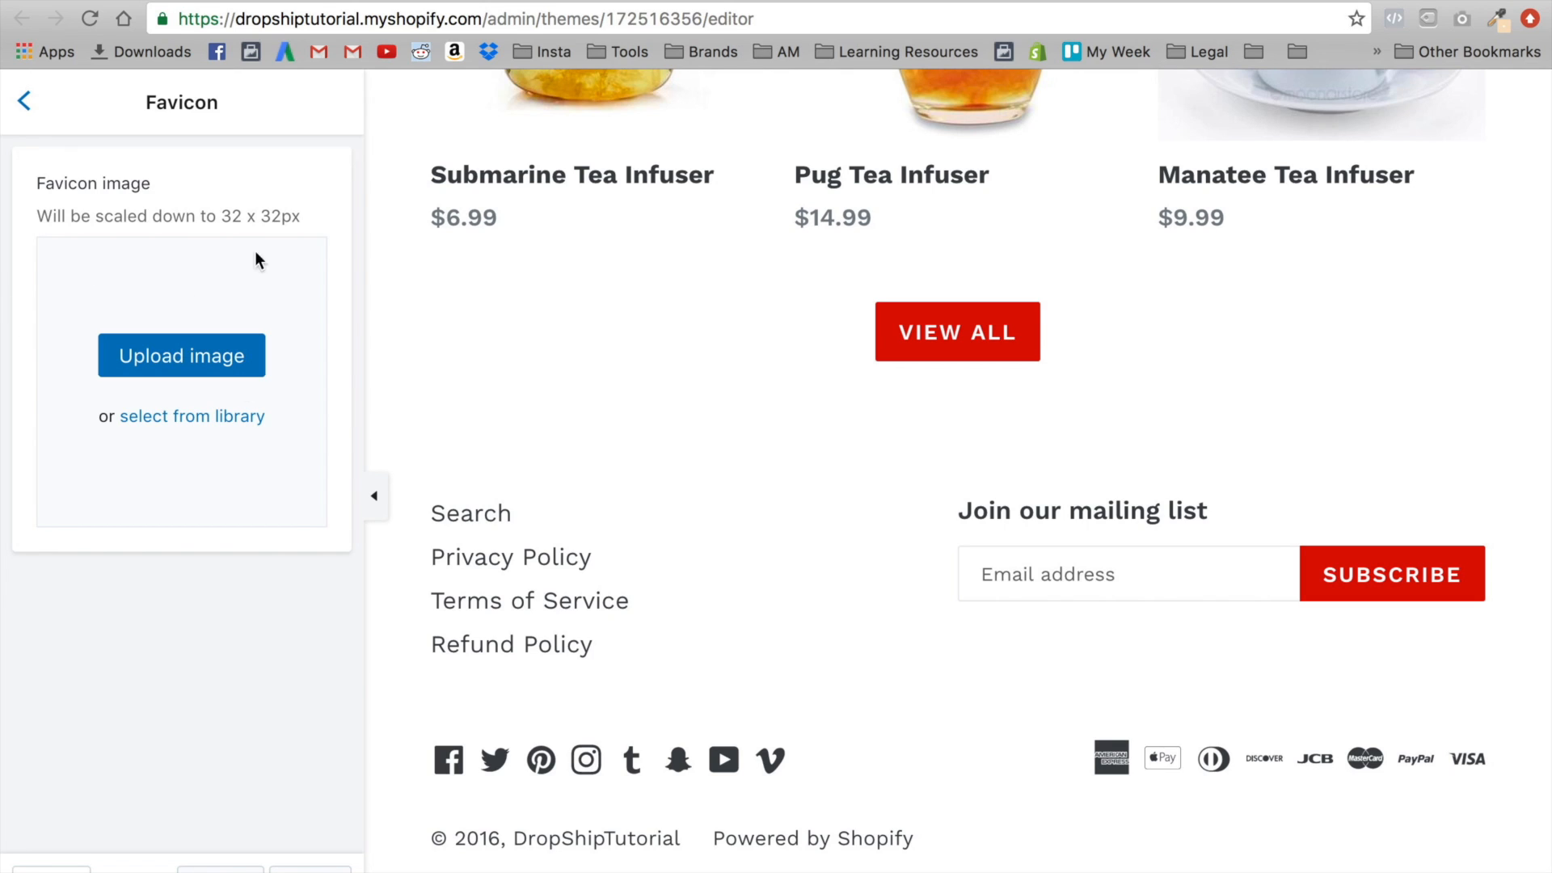
pyautogui.click(158, 360)
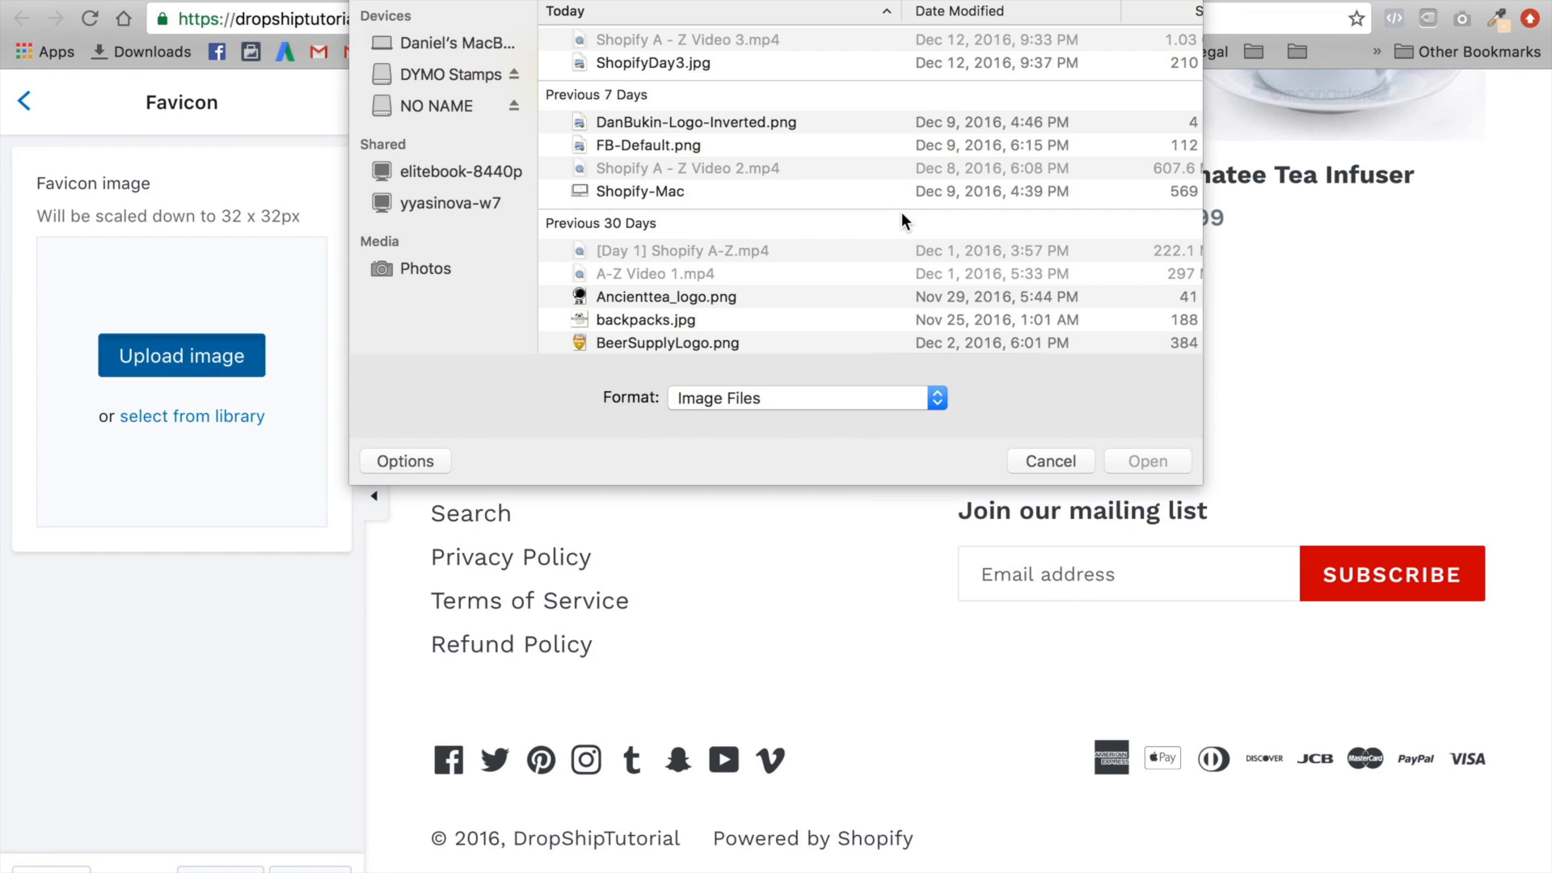
pyautogui.scroll(-1, 665, 138)
pyautogui.click(653, 127)
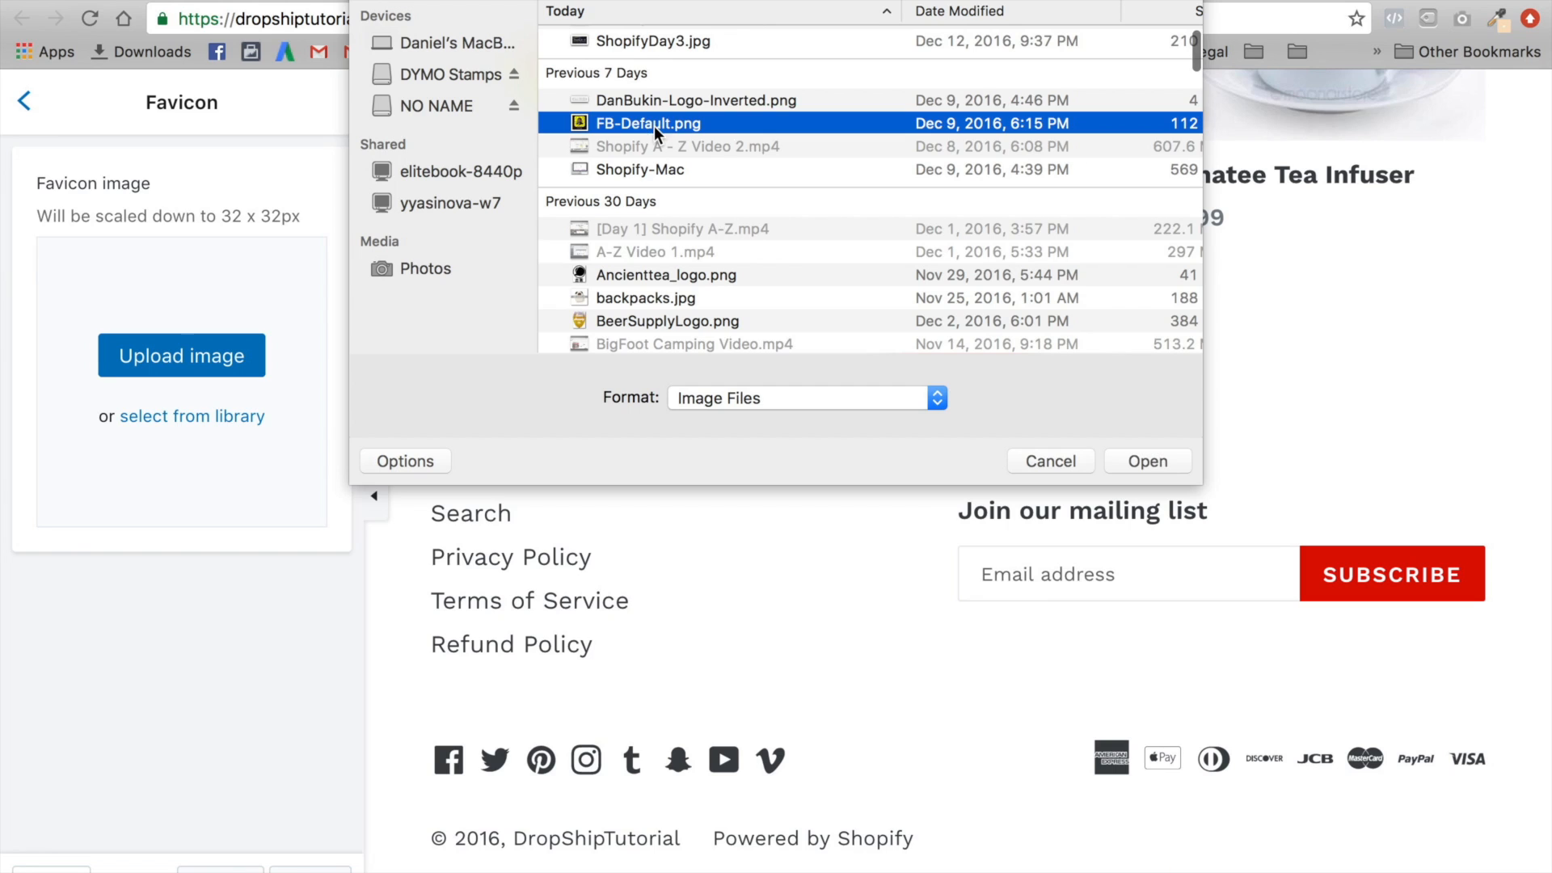
pyautogui.click(684, 278)
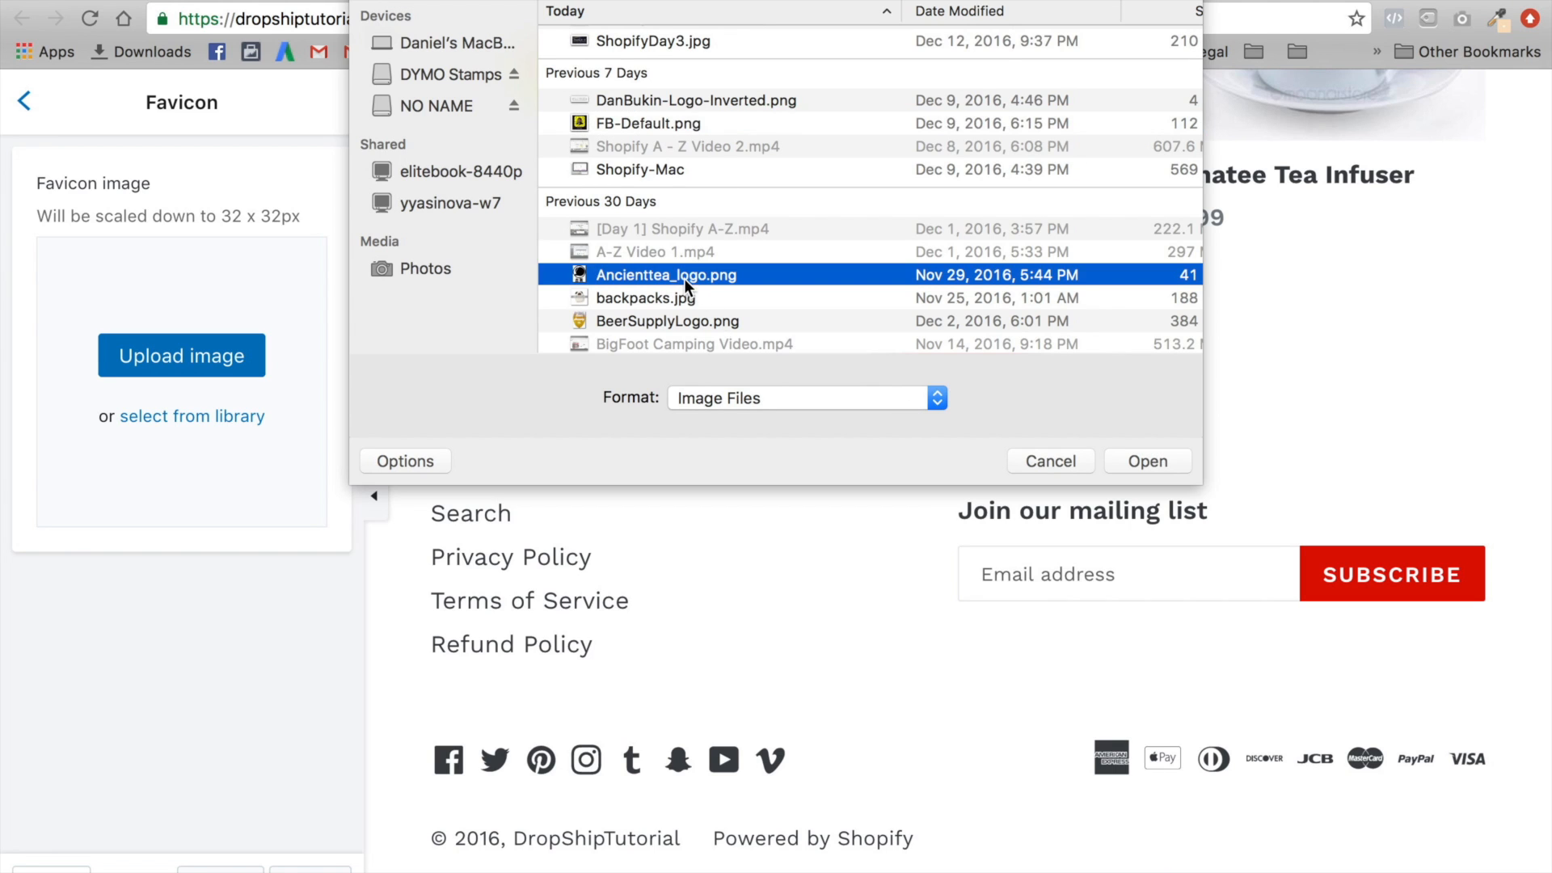
pyautogui.click(1150, 454)
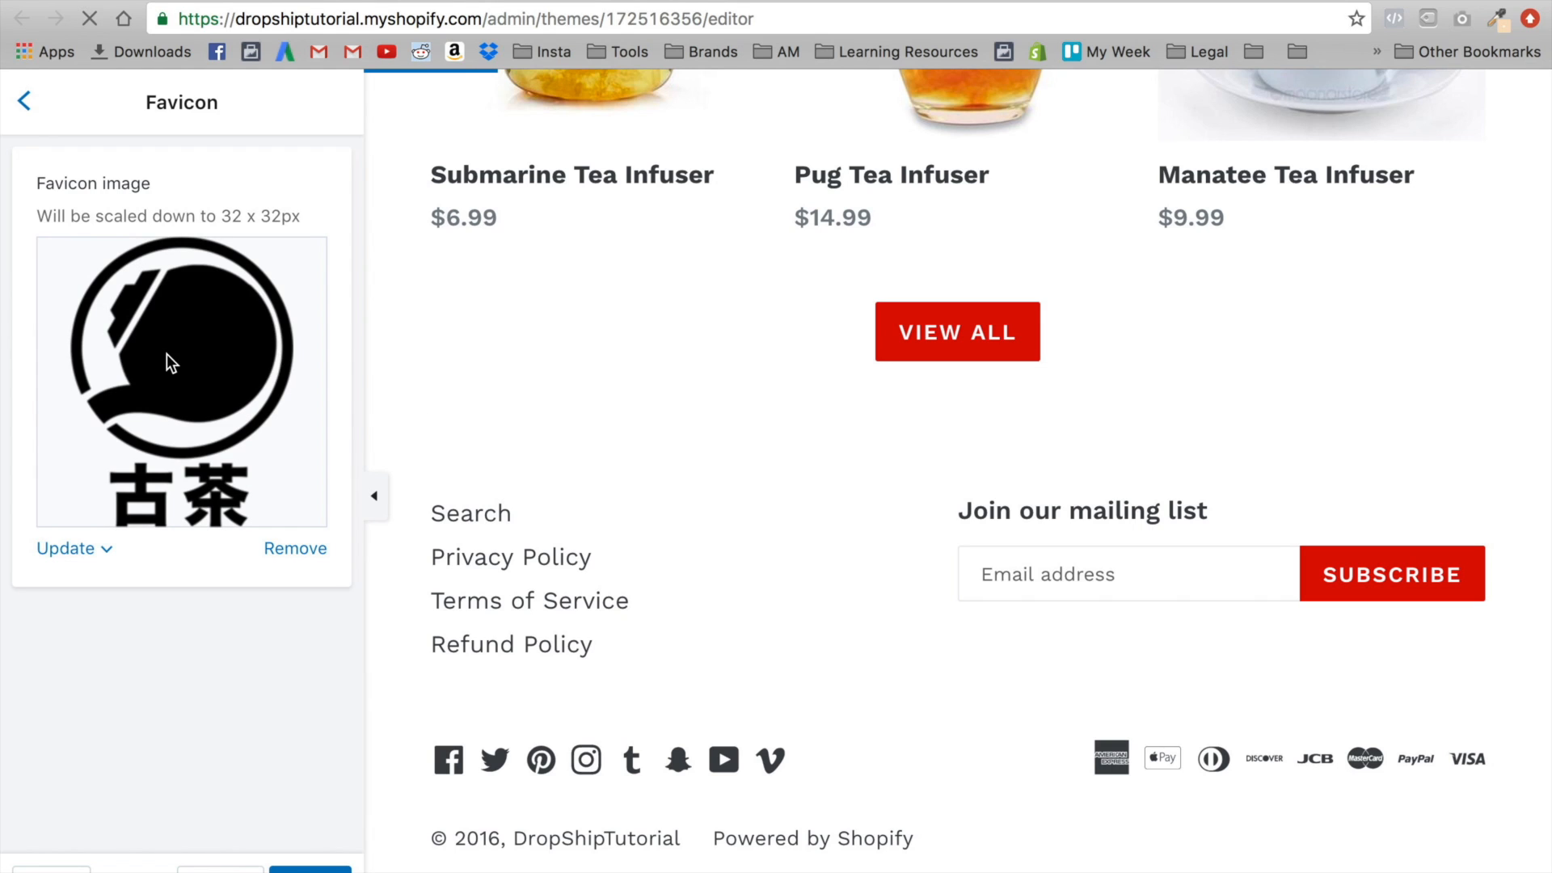
pyautogui.click(310, 869)
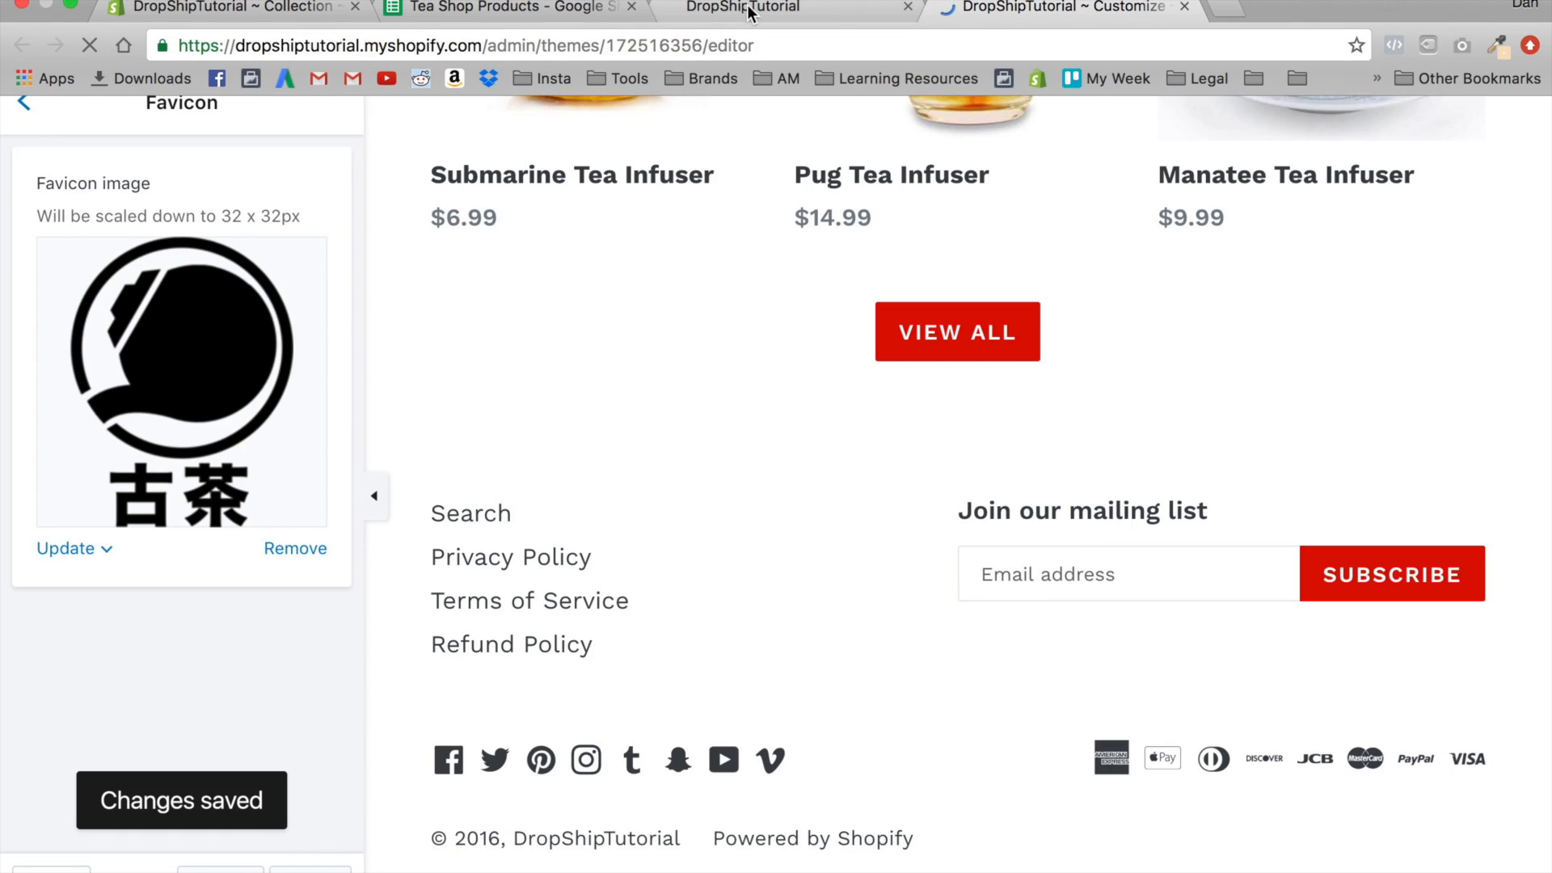
# Reload the live storefront and check its browser tab favicon and the whole homepage
pyautogui.click(751, 9)
pyautogui.press('super+r')
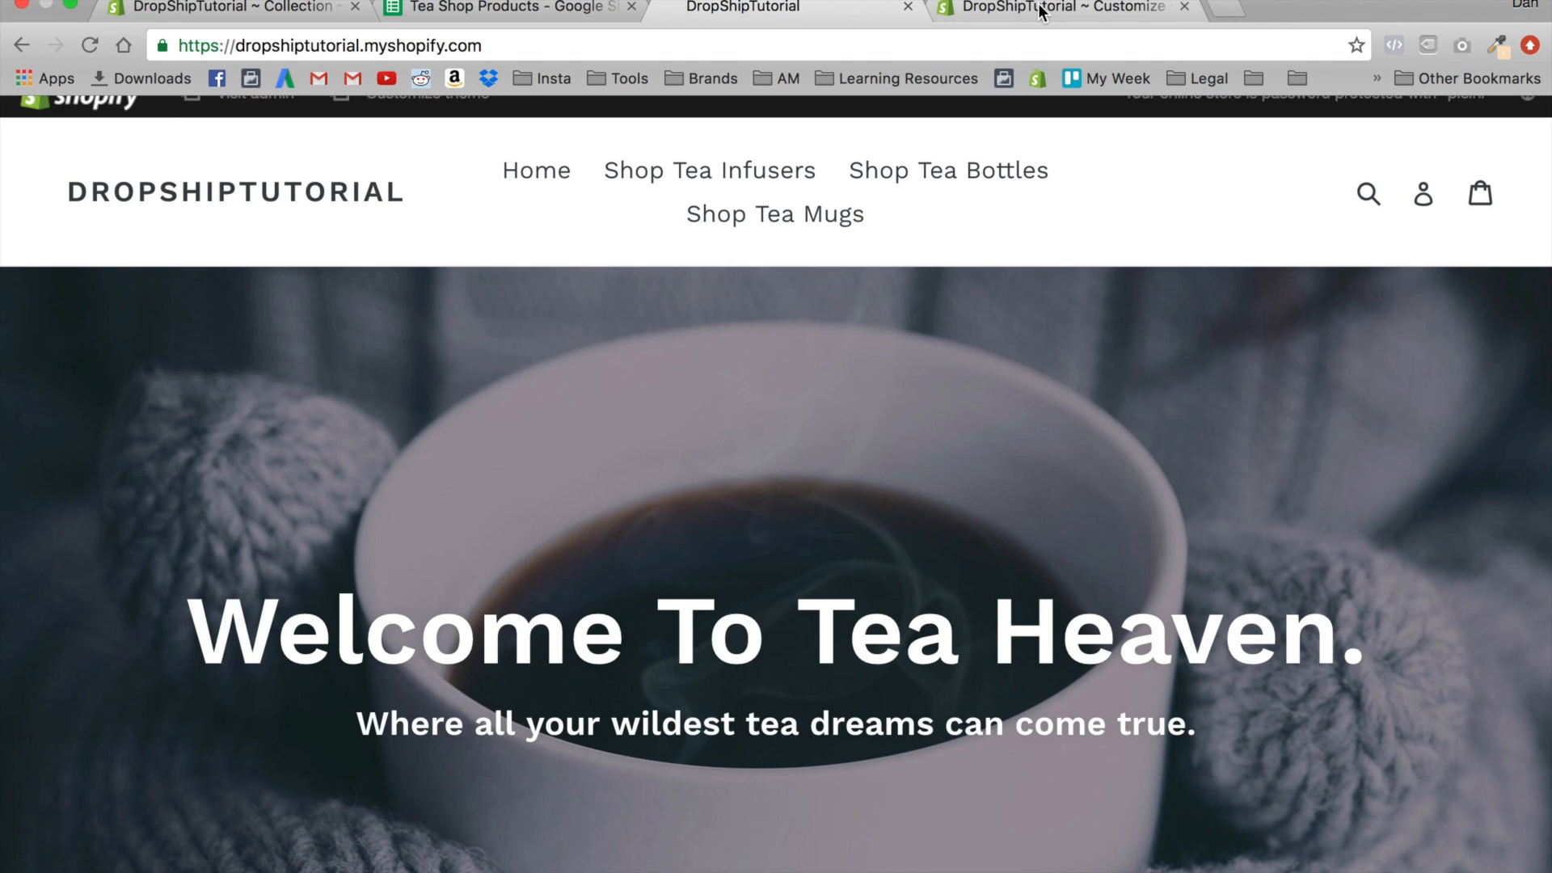
pyautogui.click(1041, 8)
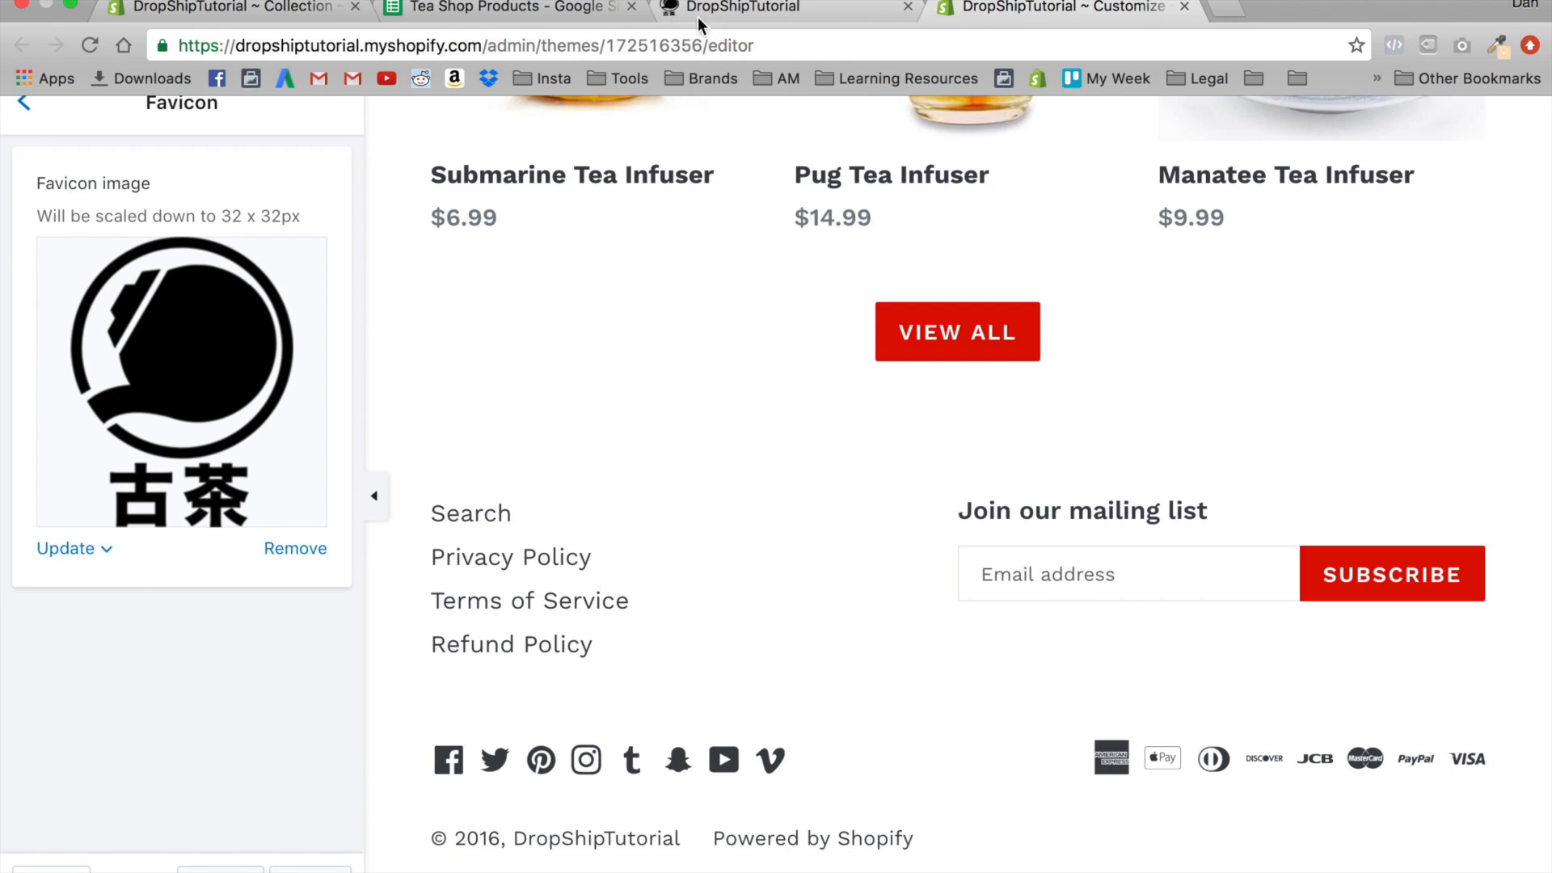
pyautogui.click(662, 15)
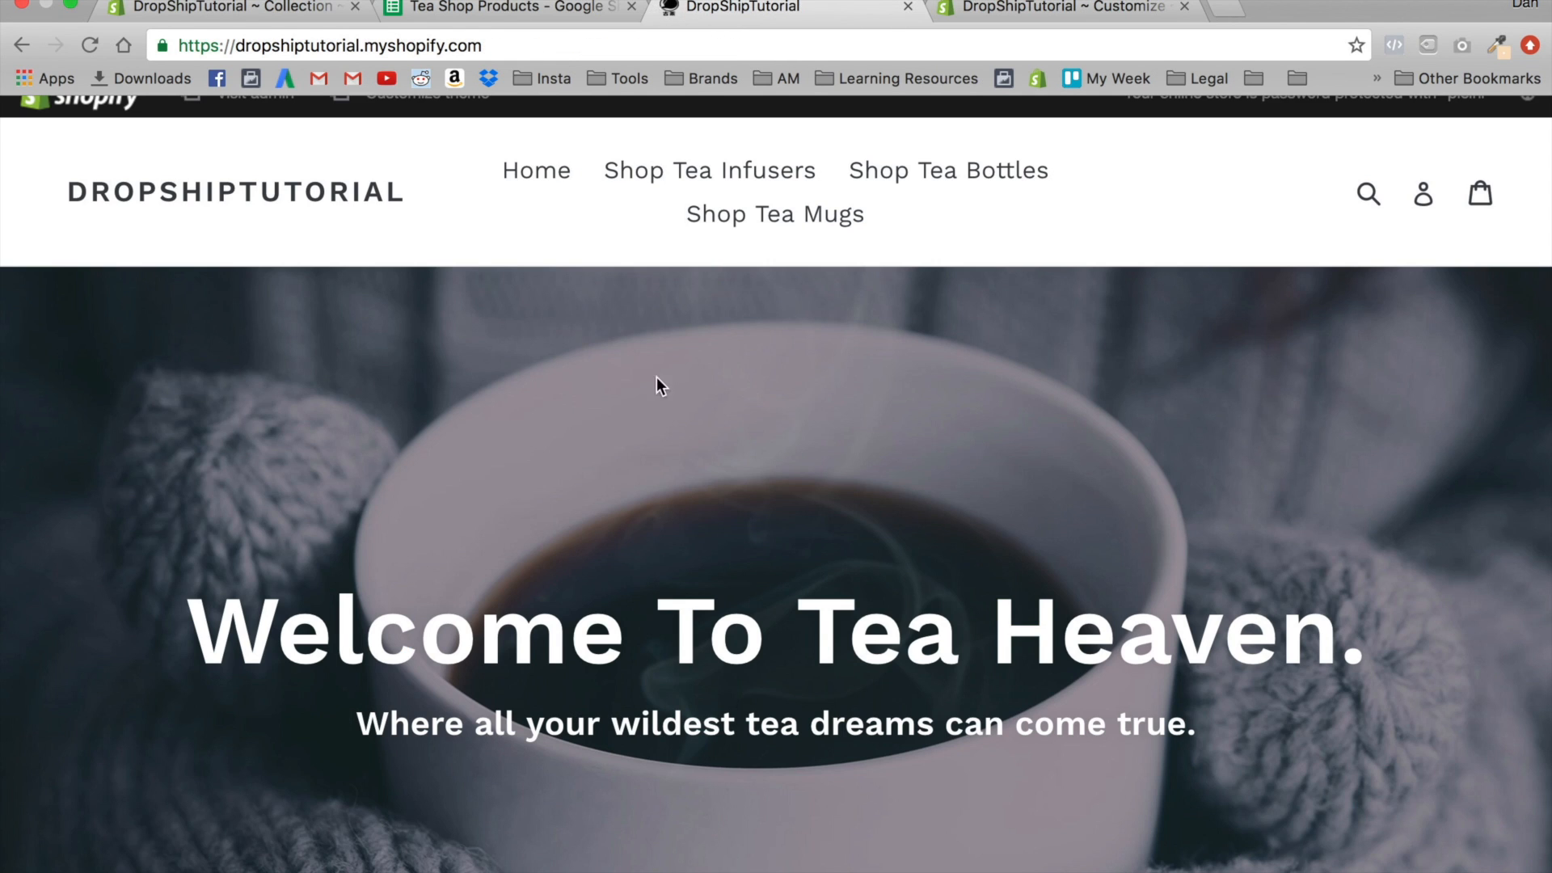
pyautogui.scroll(-15, 666, 549)
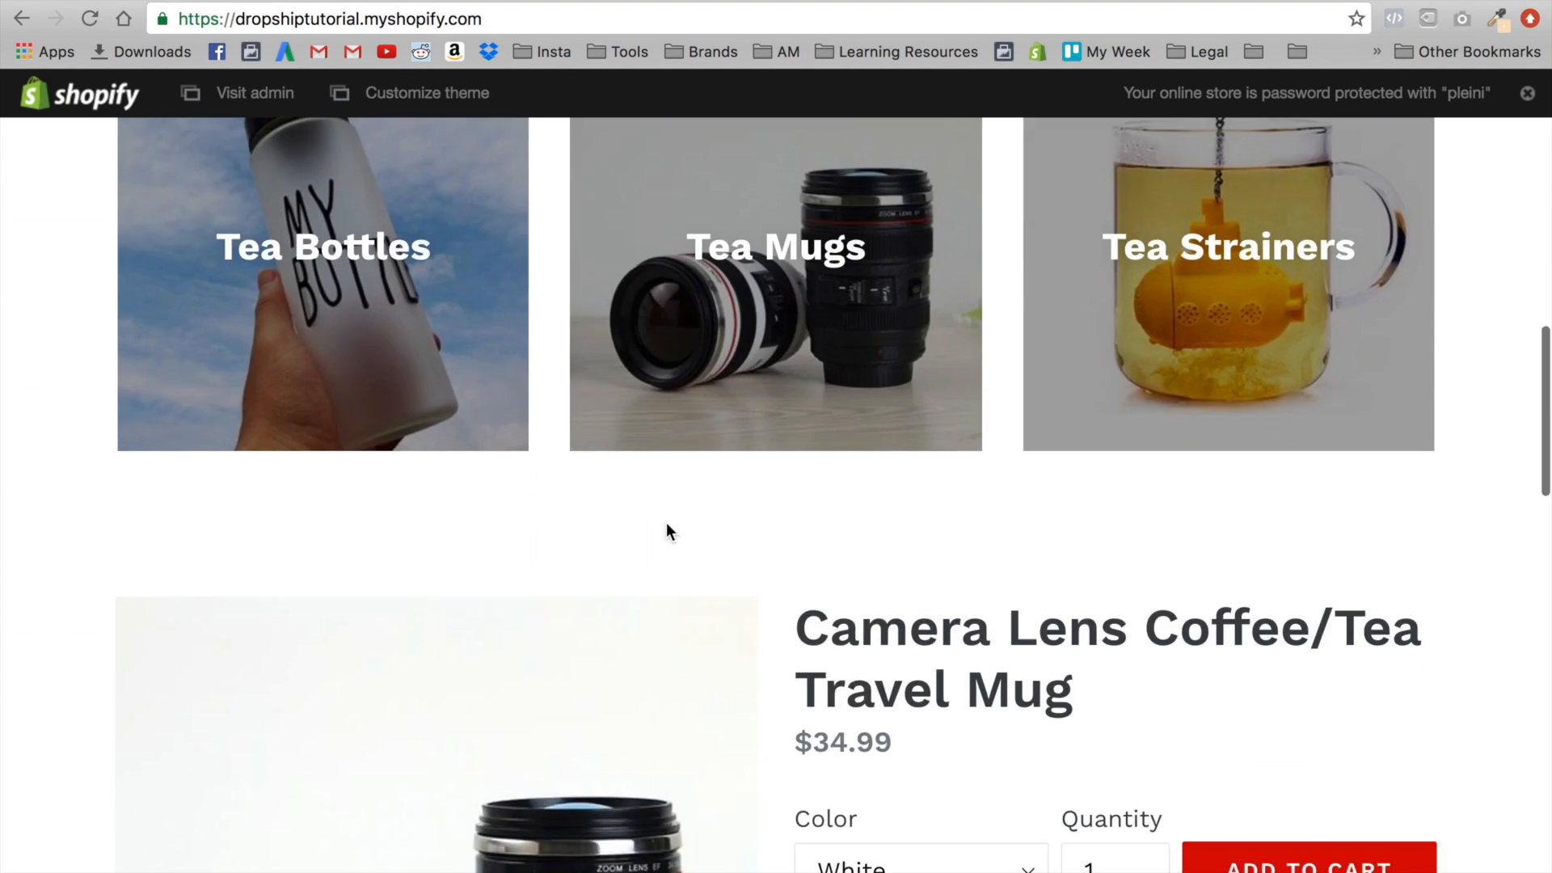
pyautogui.scroll(-14, 673, 561)
pyautogui.scroll(-8, 673, 561)
pyautogui.scroll(20, 673, 566)
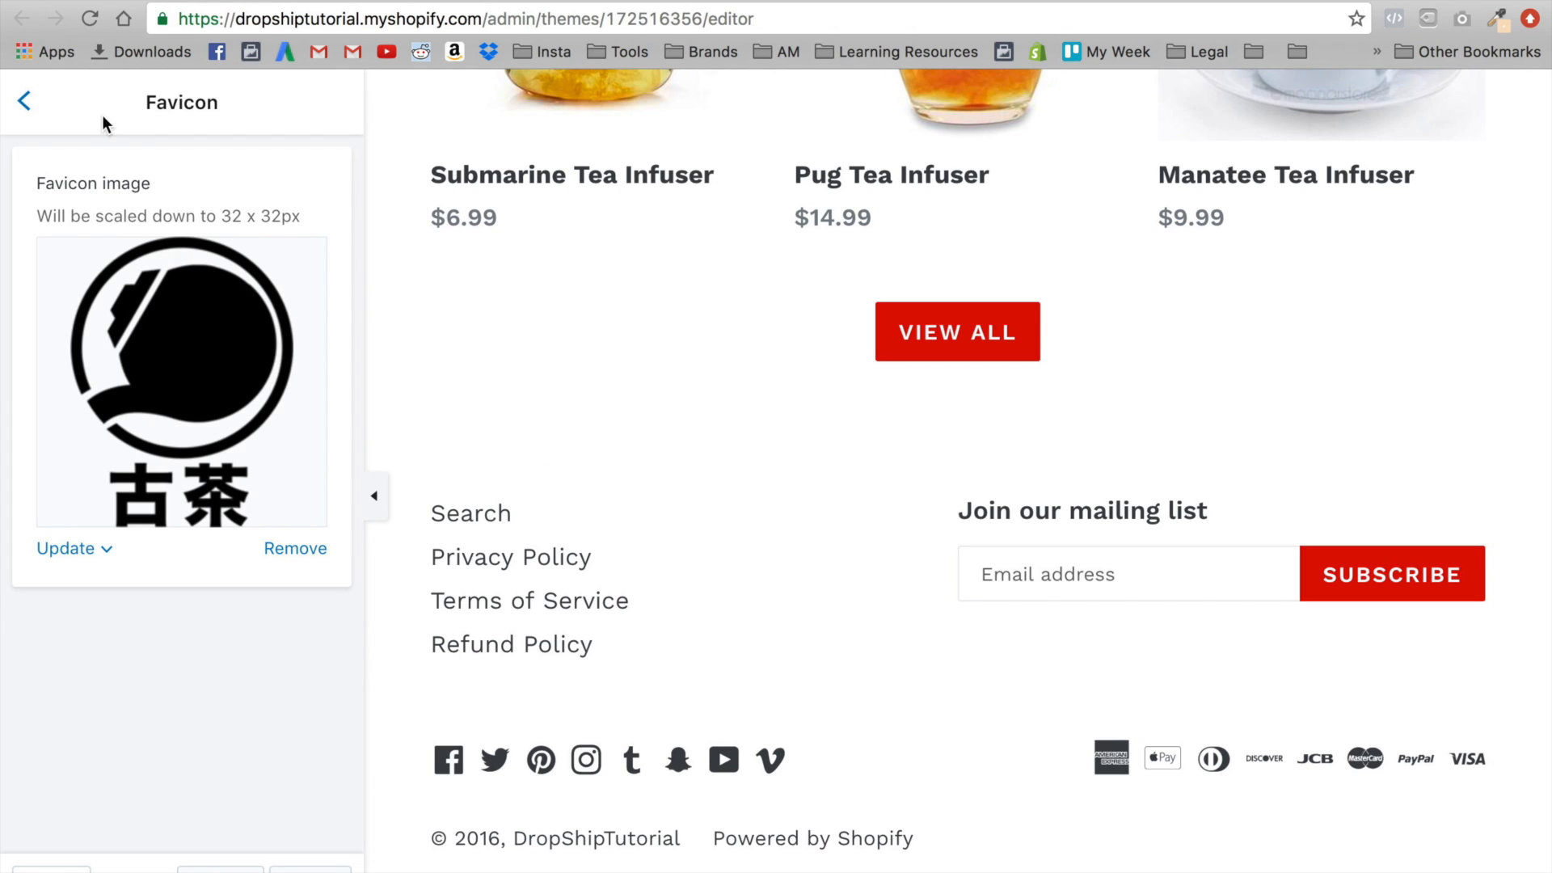
# Examine the theme's checkout settings, covering banner, logo, main content area, order summary, typography and colors
pyautogui.click(24, 103)
pyautogui.click(149, 556)
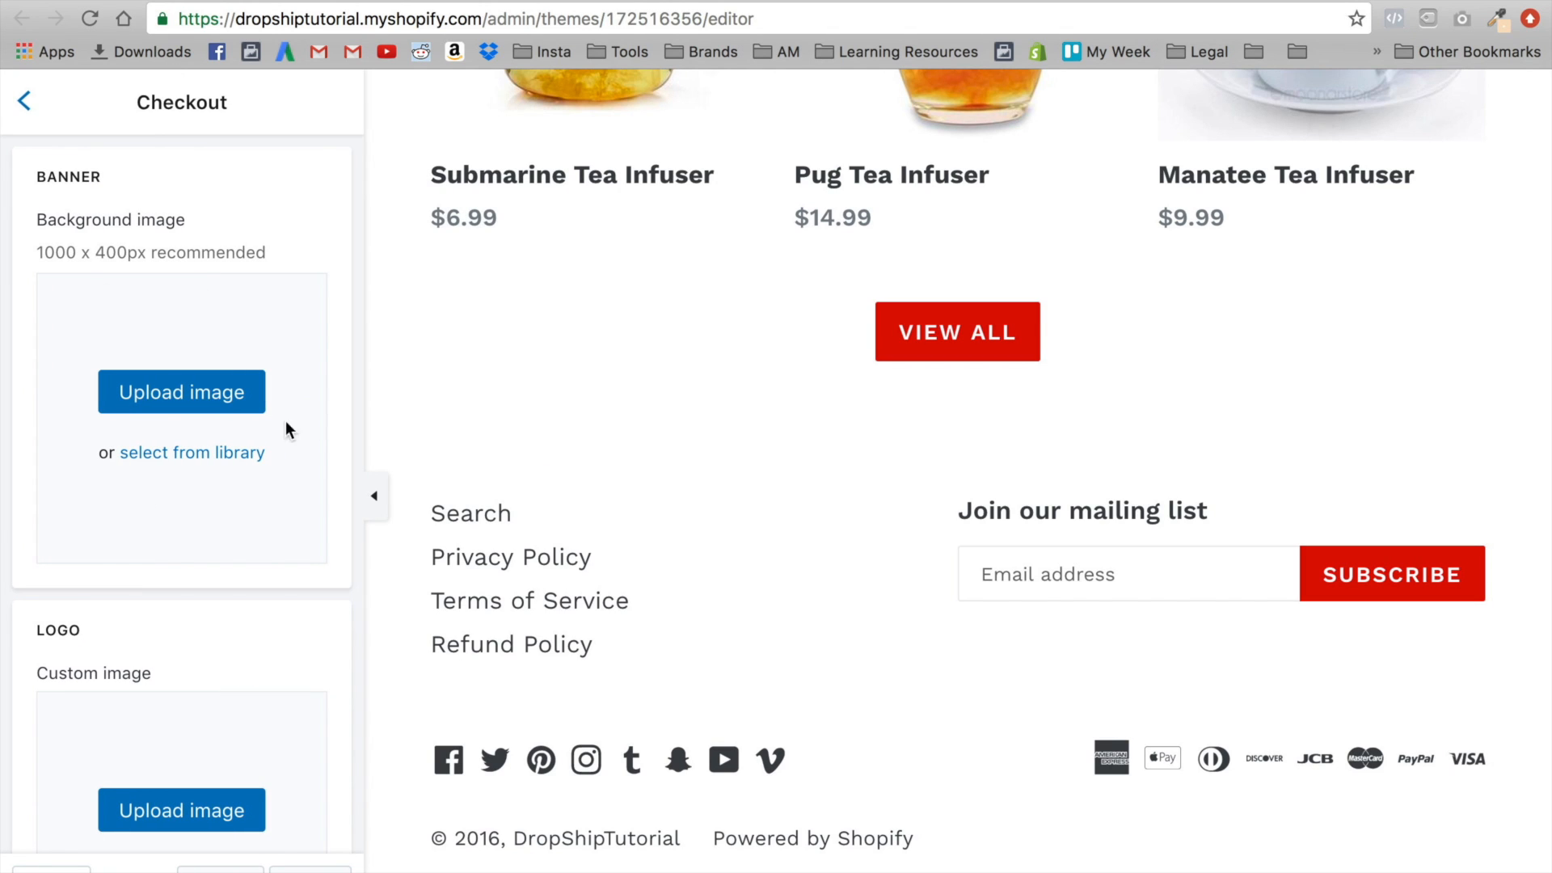
pyautogui.scroll(-5, 269, 441)
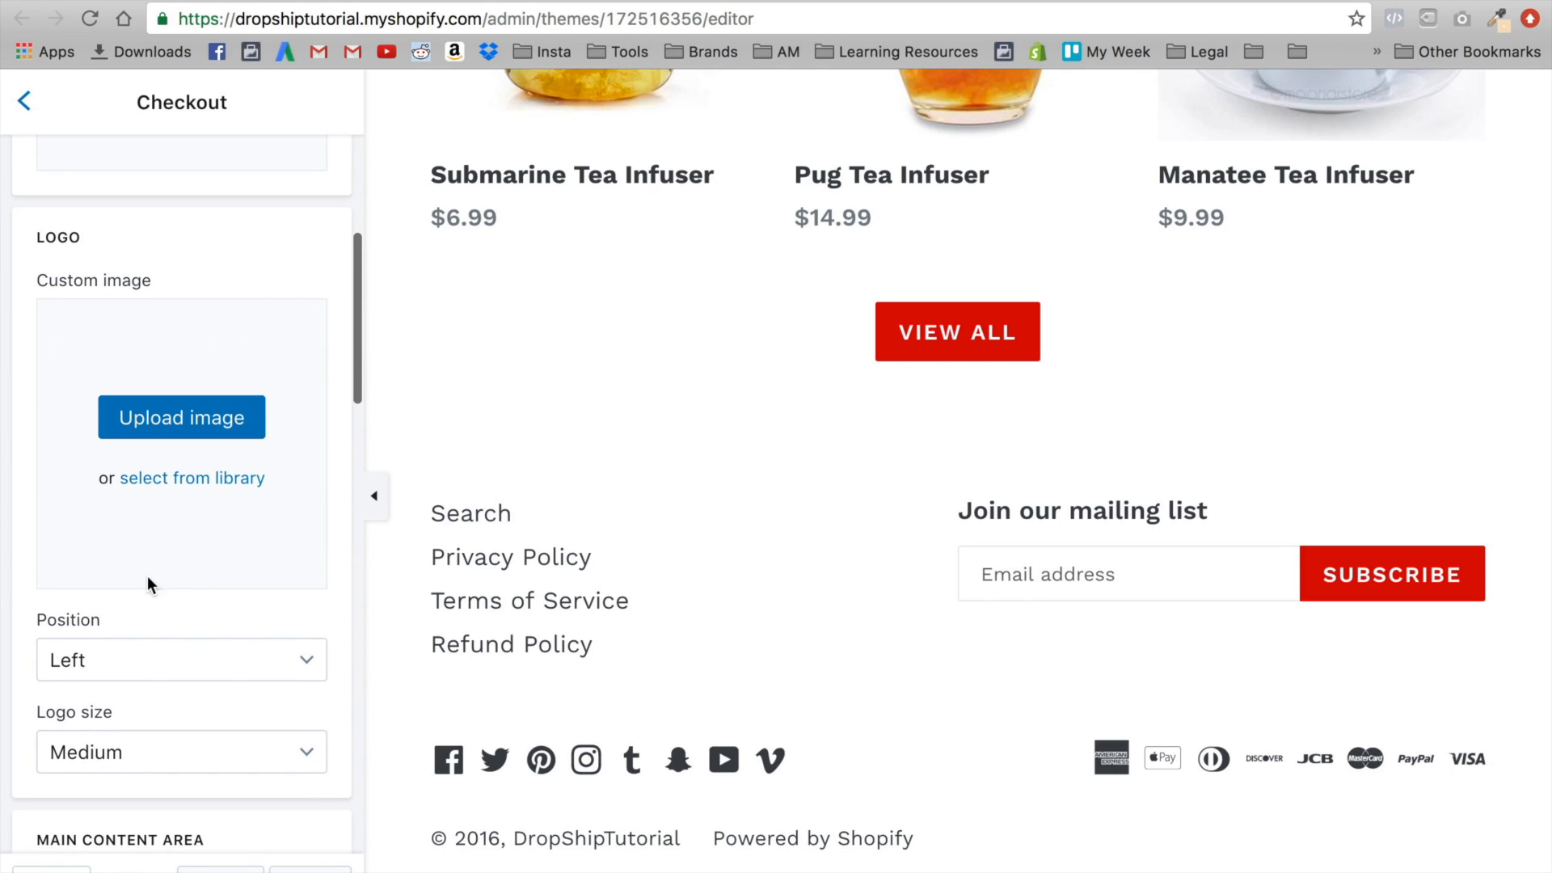
pyautogui.scroll(-1, 202, 481)
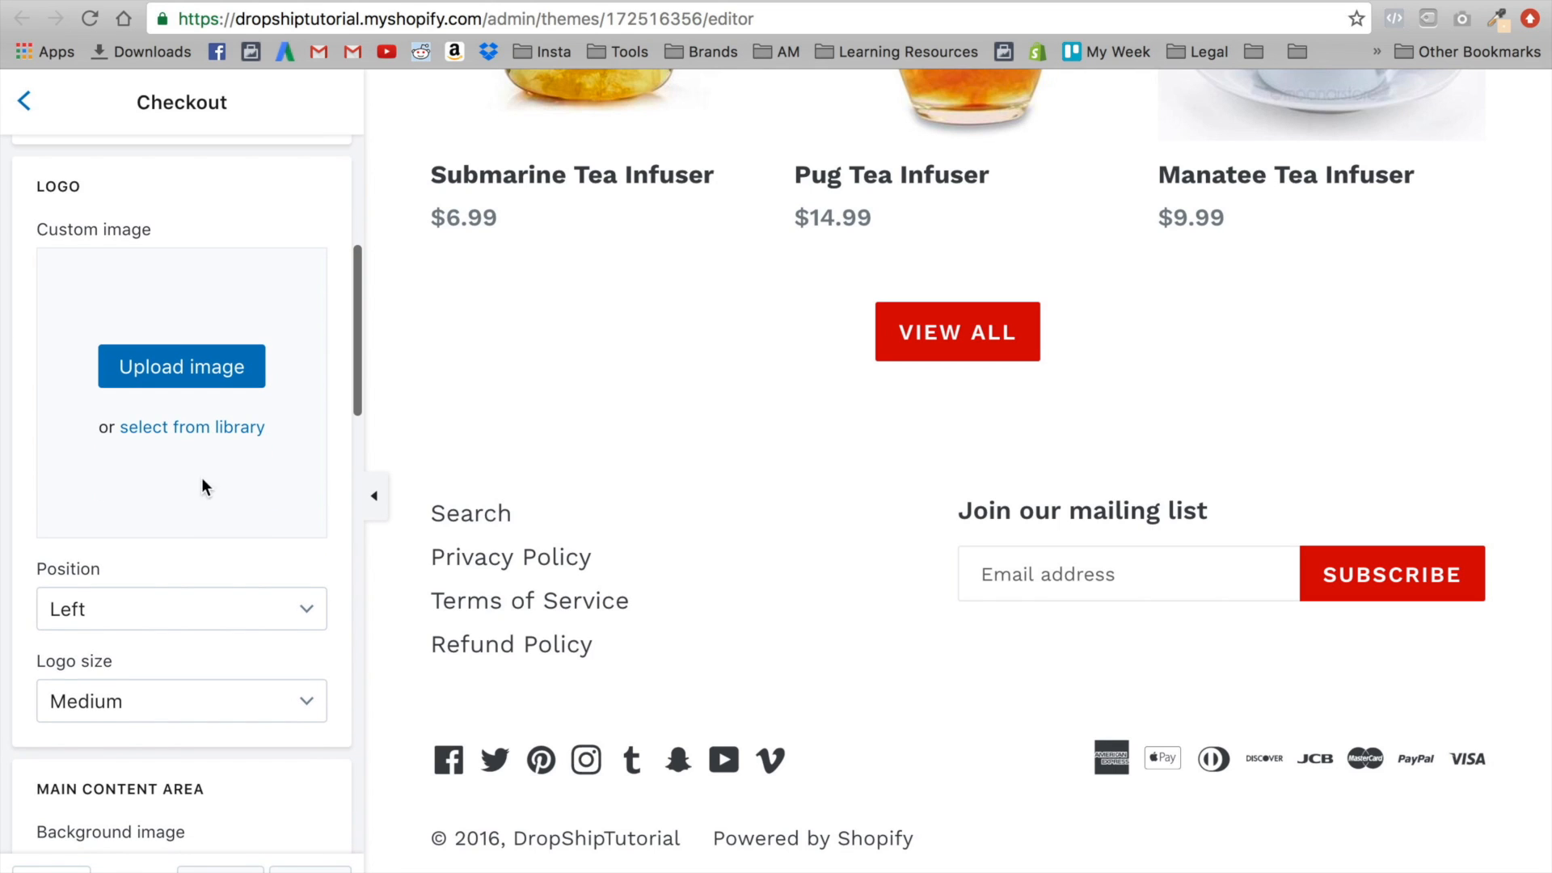
pyautogui.scroll(-1, 138, 356)
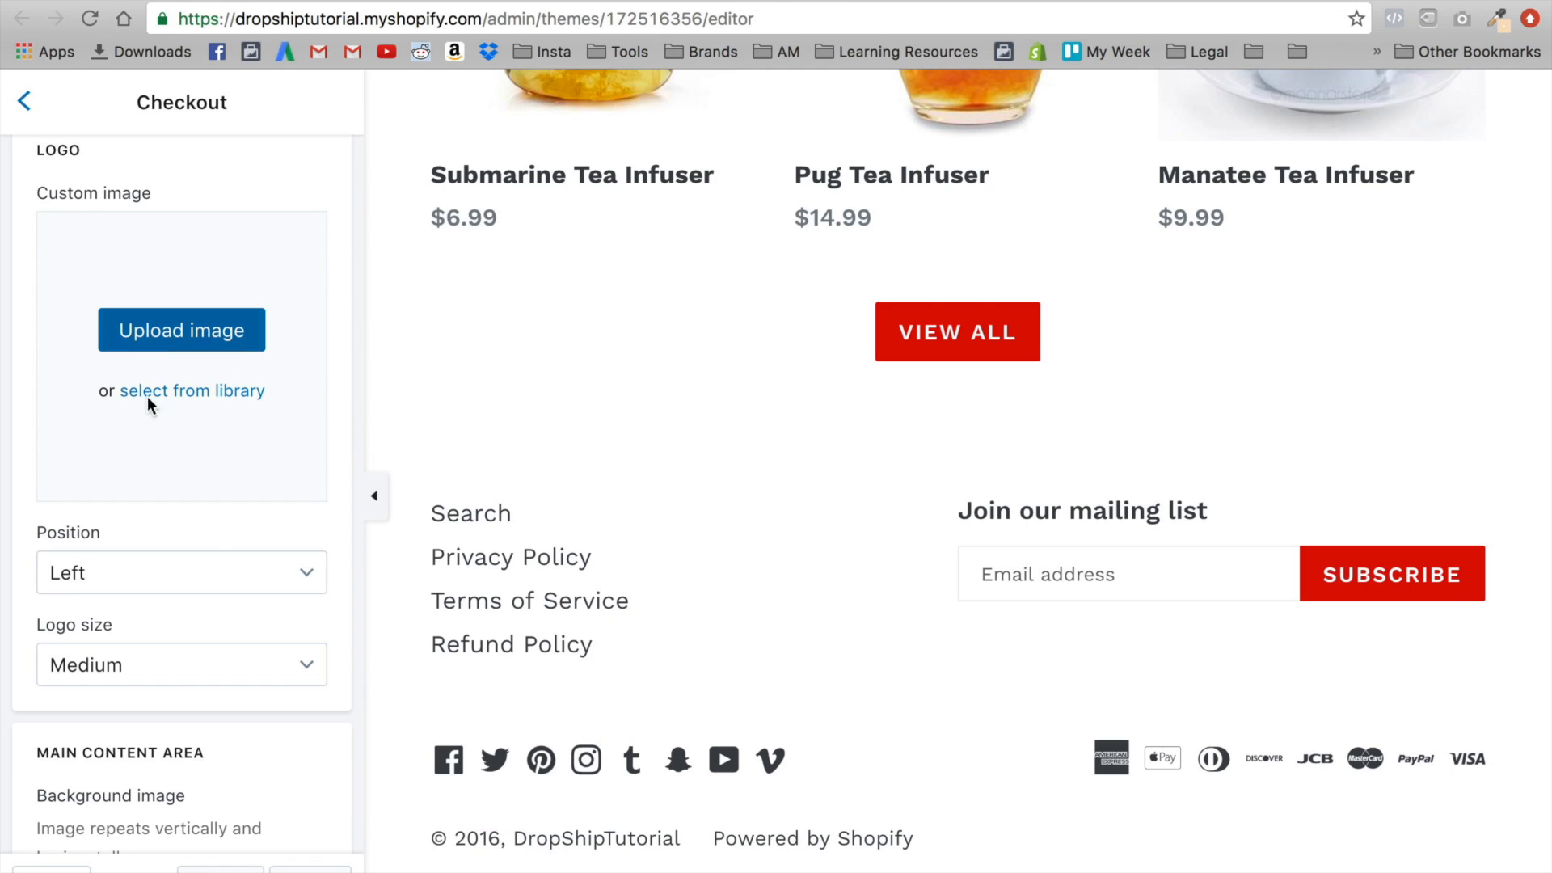
pyautogui.scroll(15, 662, 333)
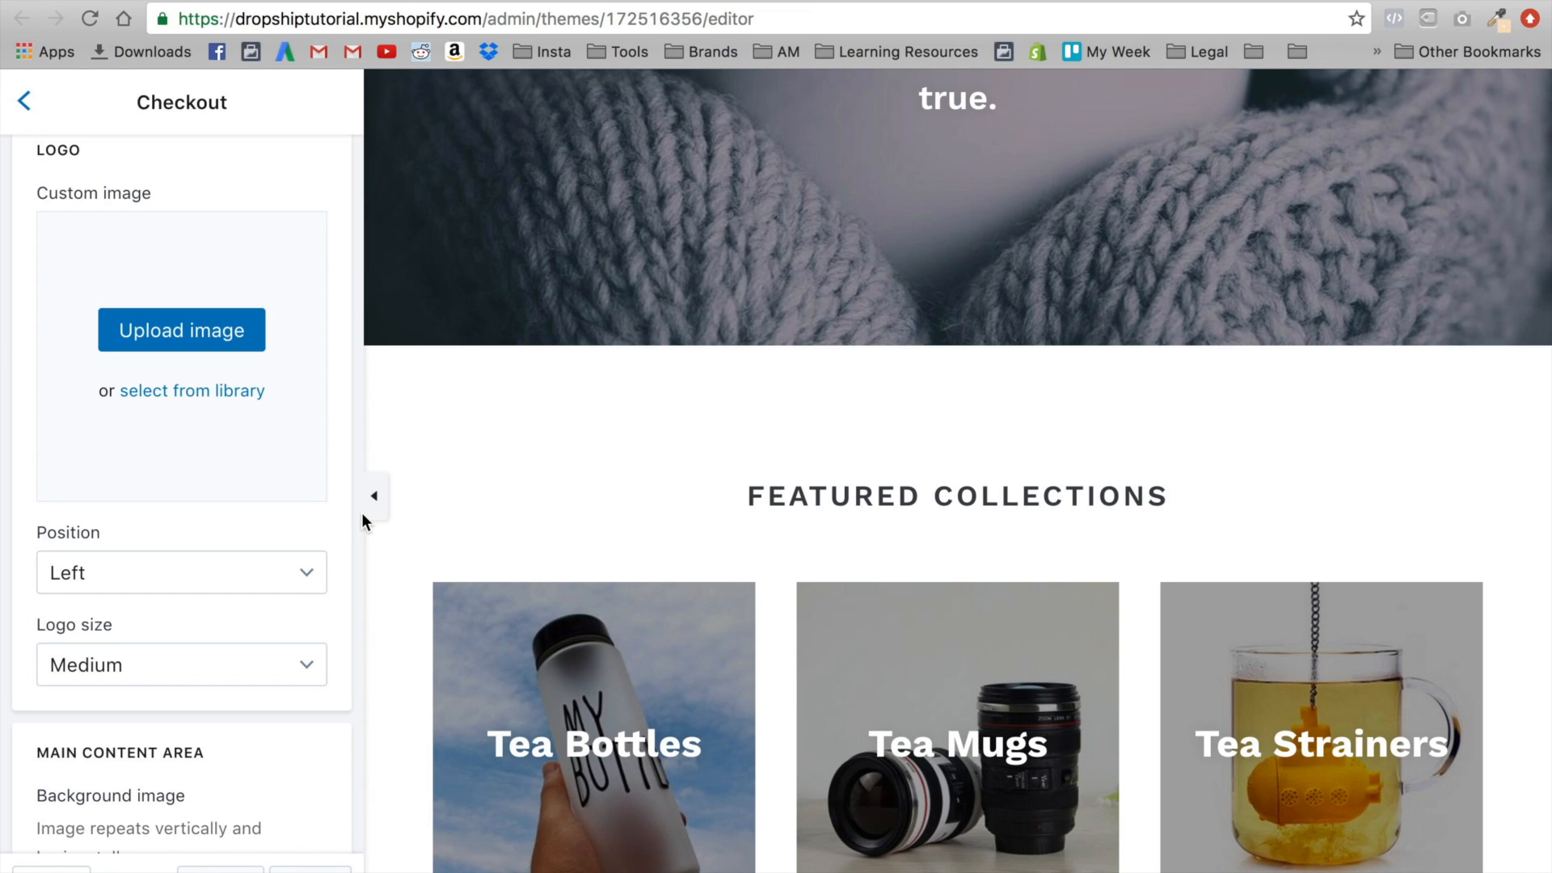
pyautogui.scroll(-5, 67, 304)
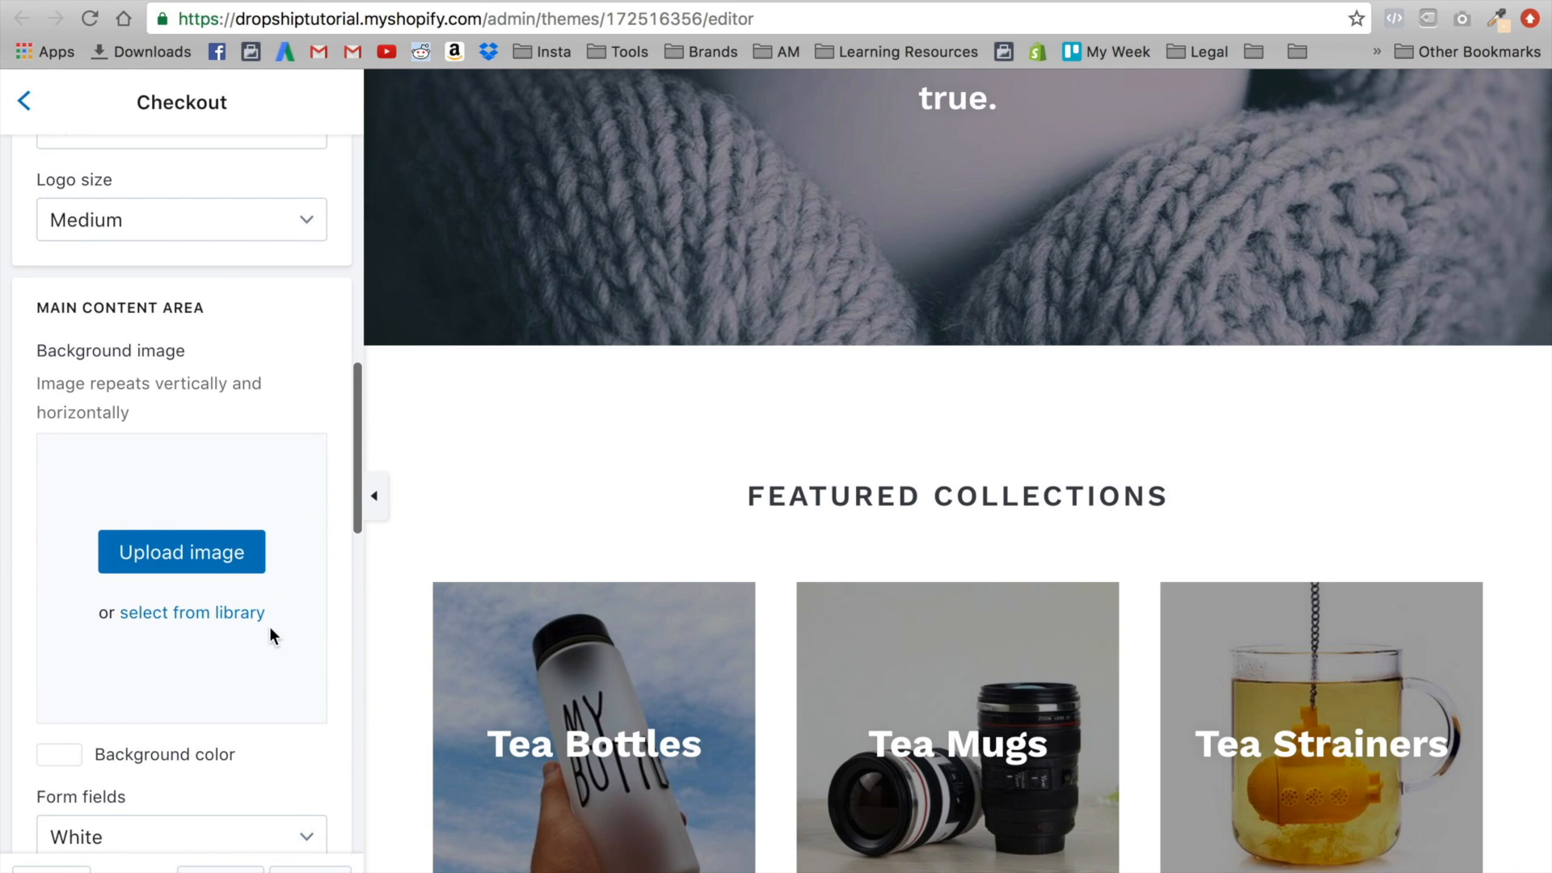
pyautogui.scroll(-2, 270, 627)
pyautogui.scroll(-4, 259, 626)
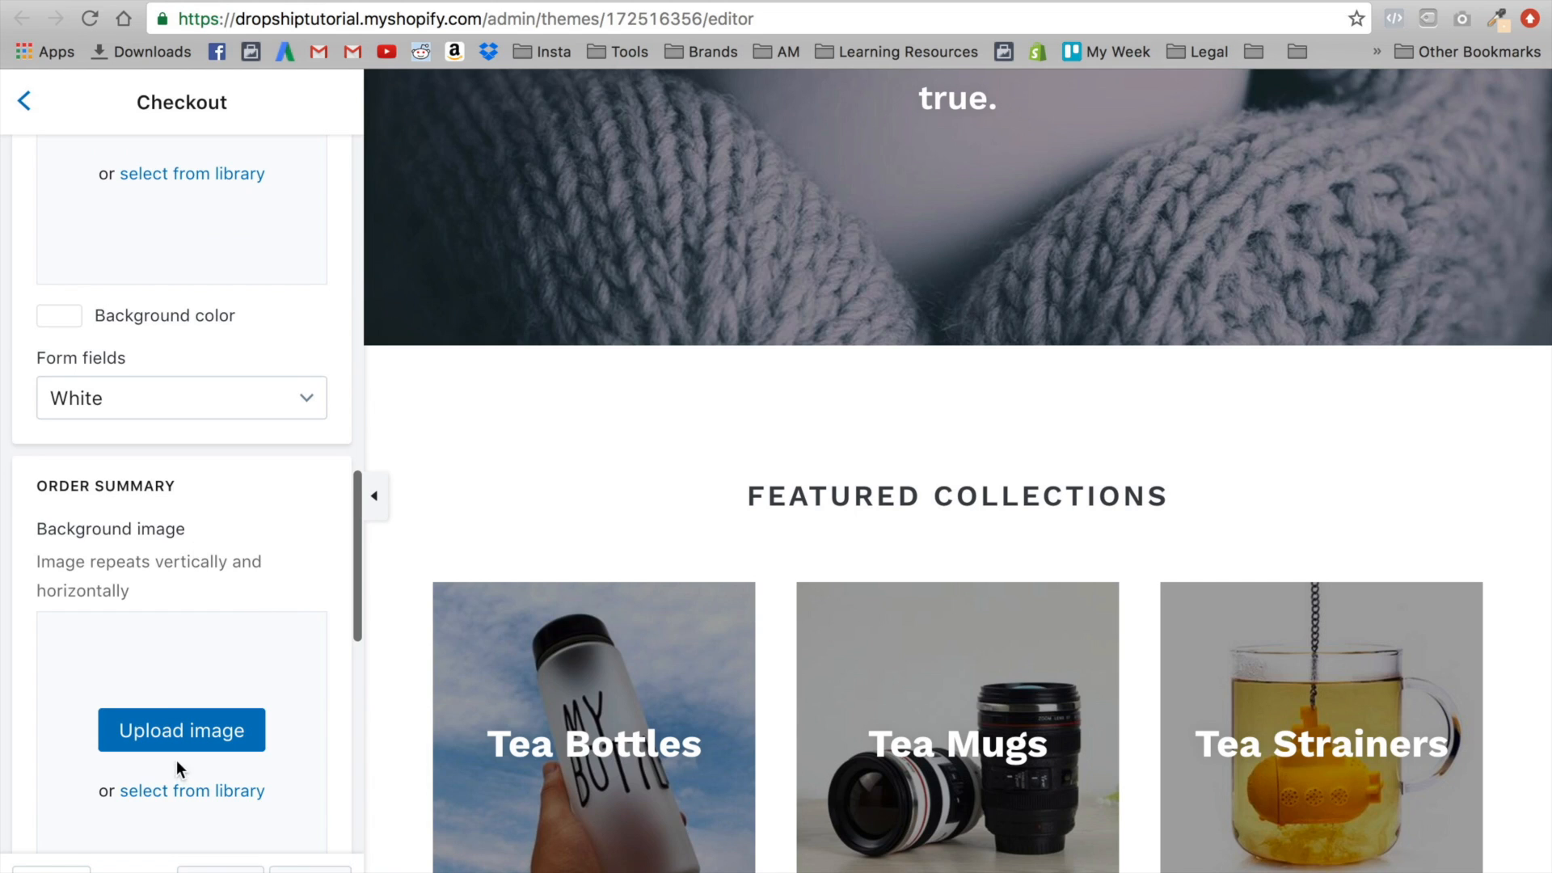
pyautogui.scroll(-8, 176, 727)
pyautogui.scroll(-1, 81, 605)
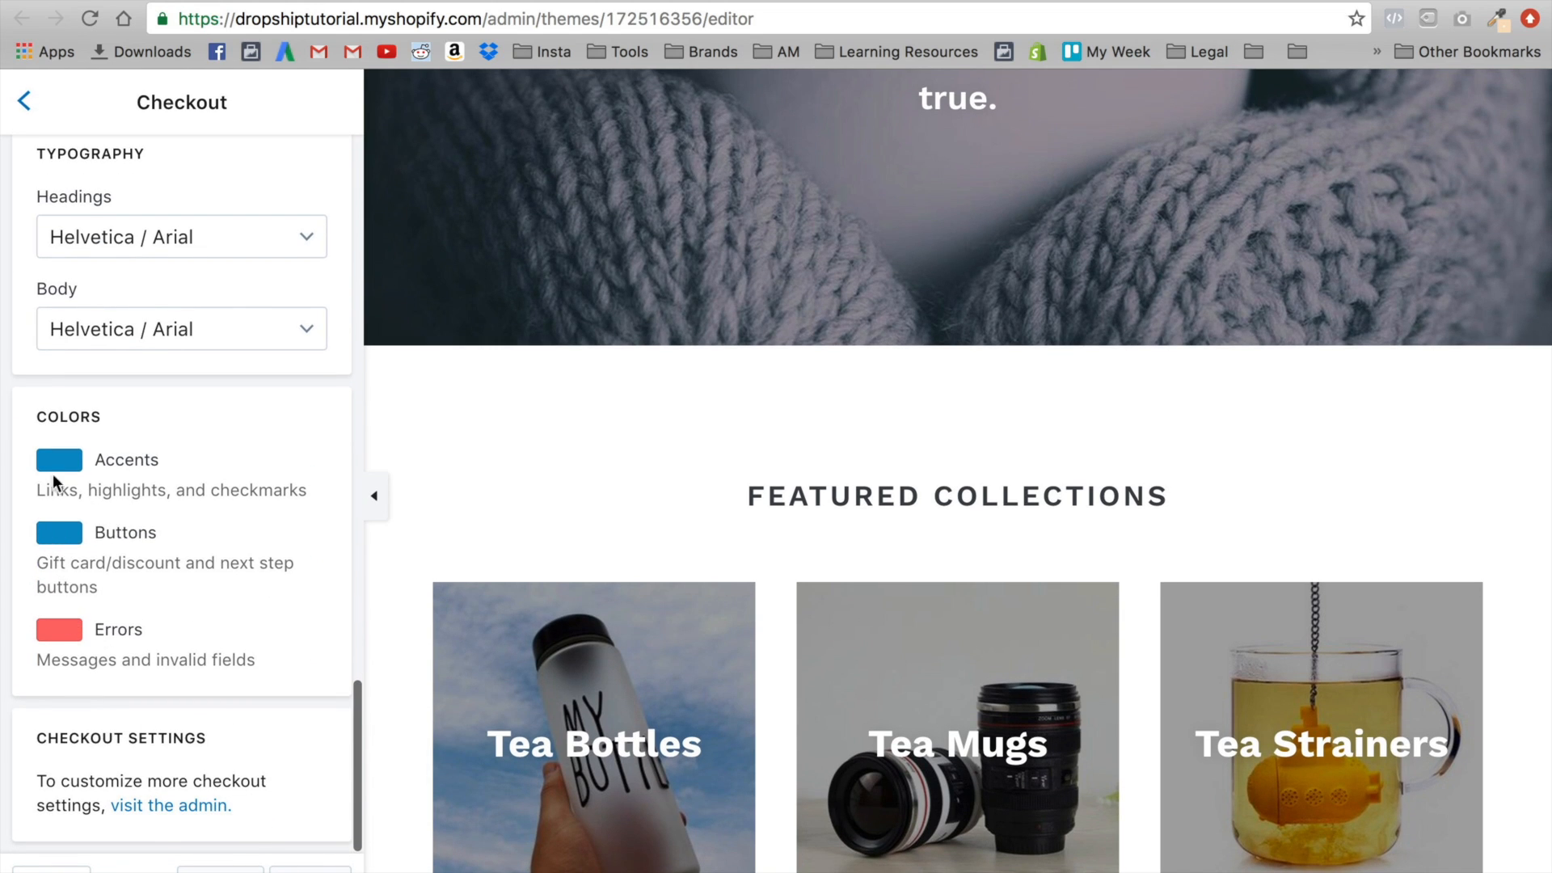
pyautogui.scroll(10, 93, 552)
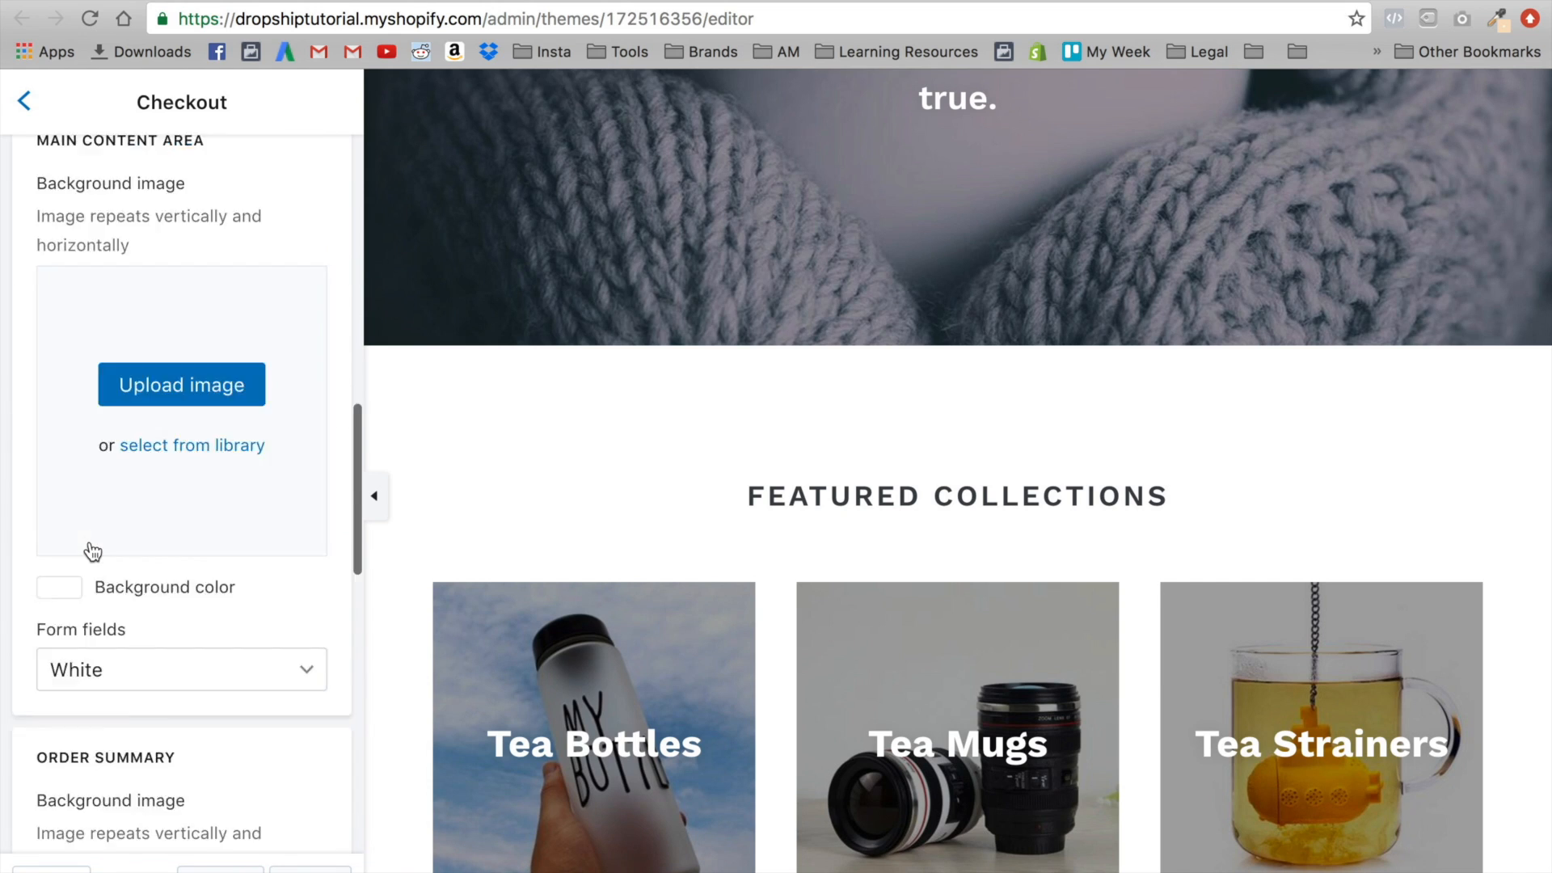
# Leave the checkout settings and exit the theme editor to the Shopify admin's themes page
pyautogui.click(26, 106)
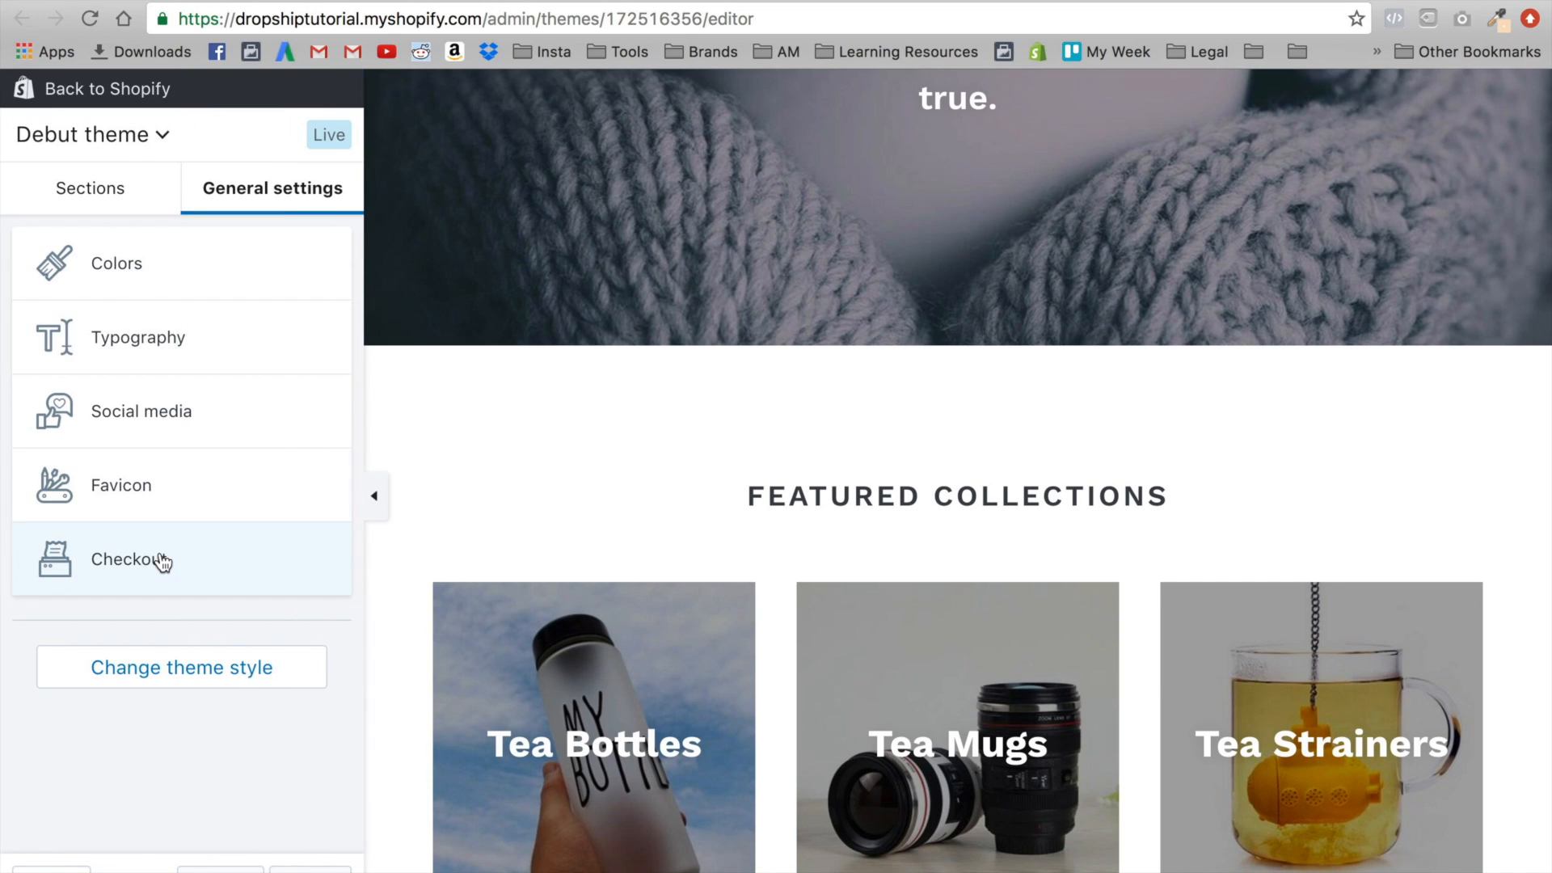
pyautogui.click(115, 186)
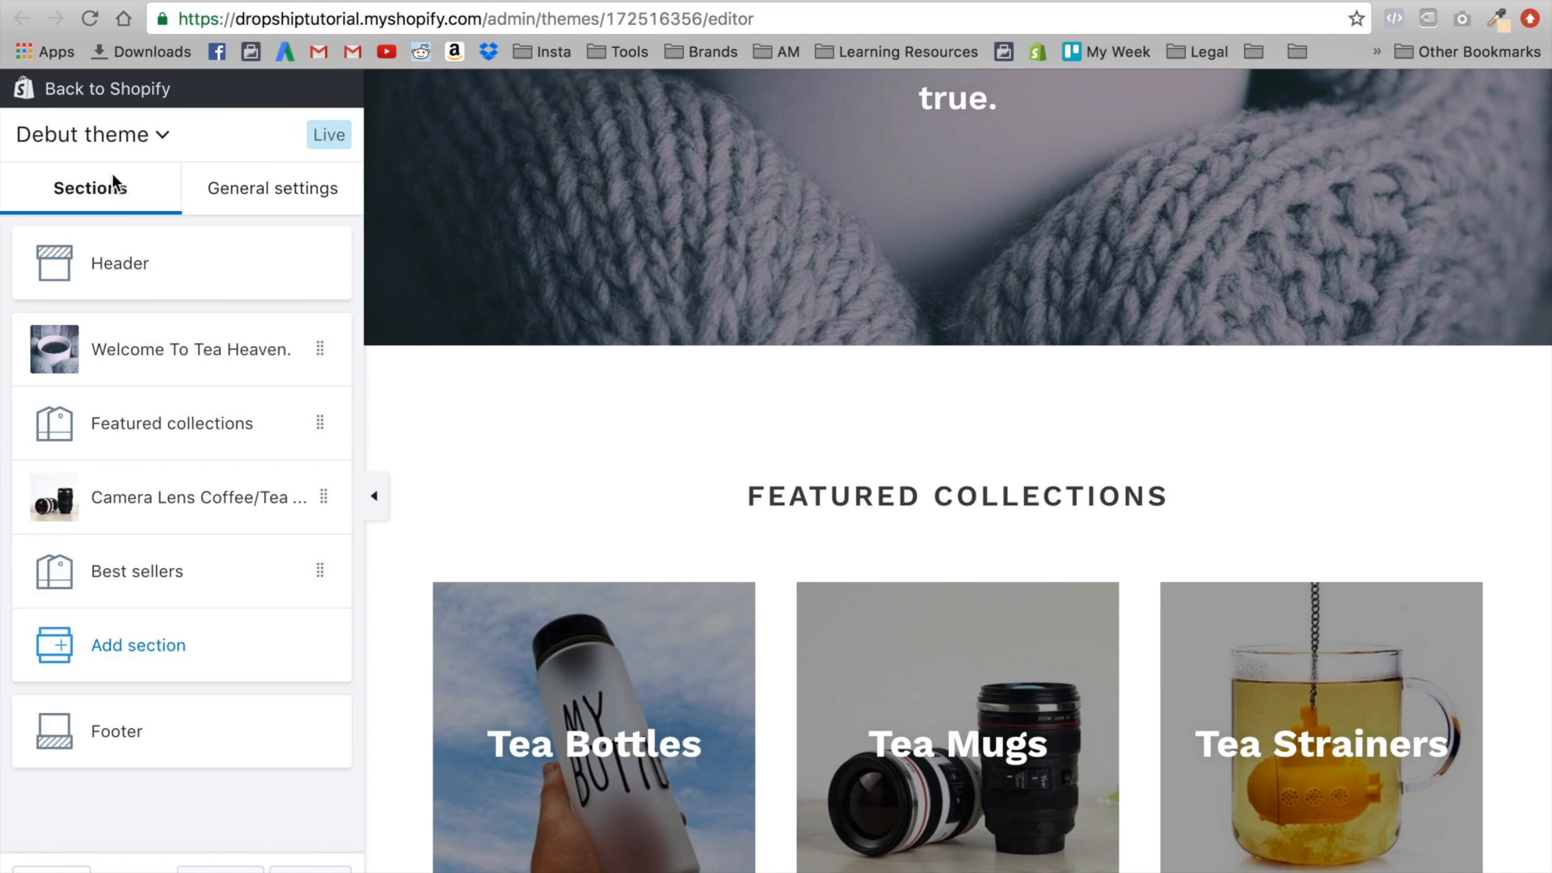
pyautogui.click(91, 95)
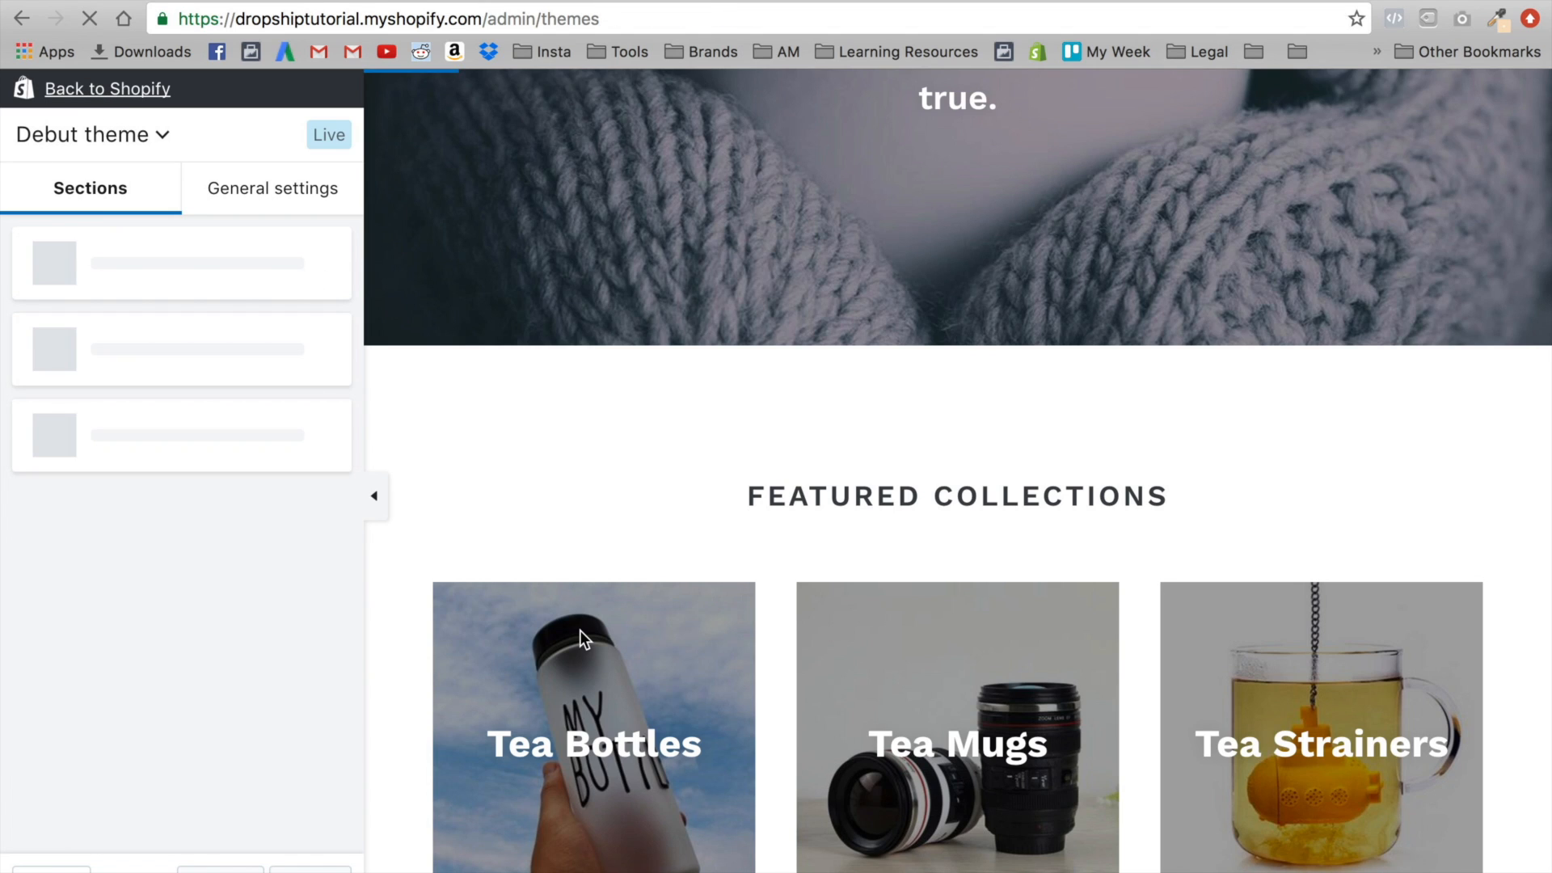